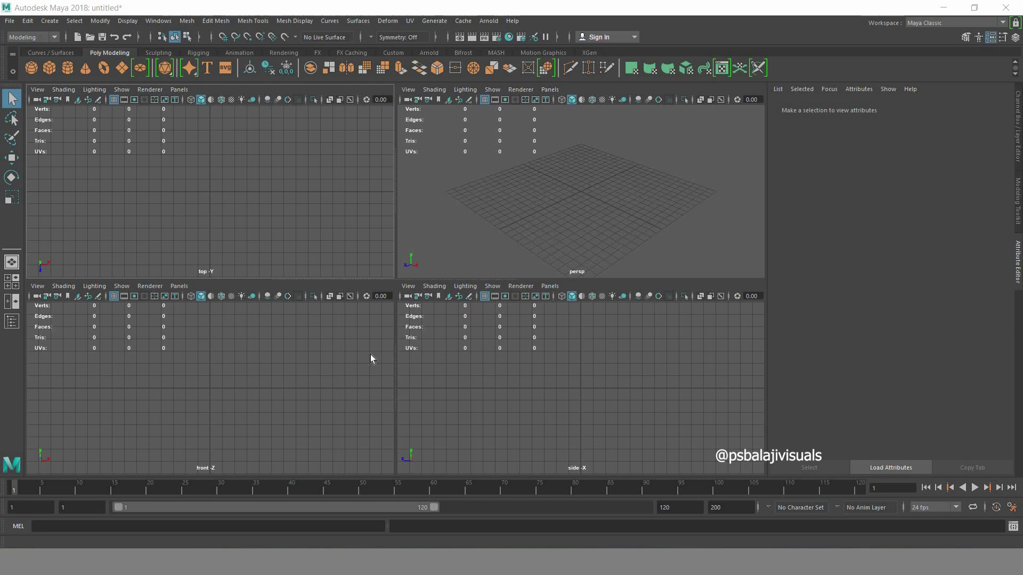
# - Create a Maya project named knifemodeling in E:/maya files via the Project Window
pyautogui.click(10, 21)
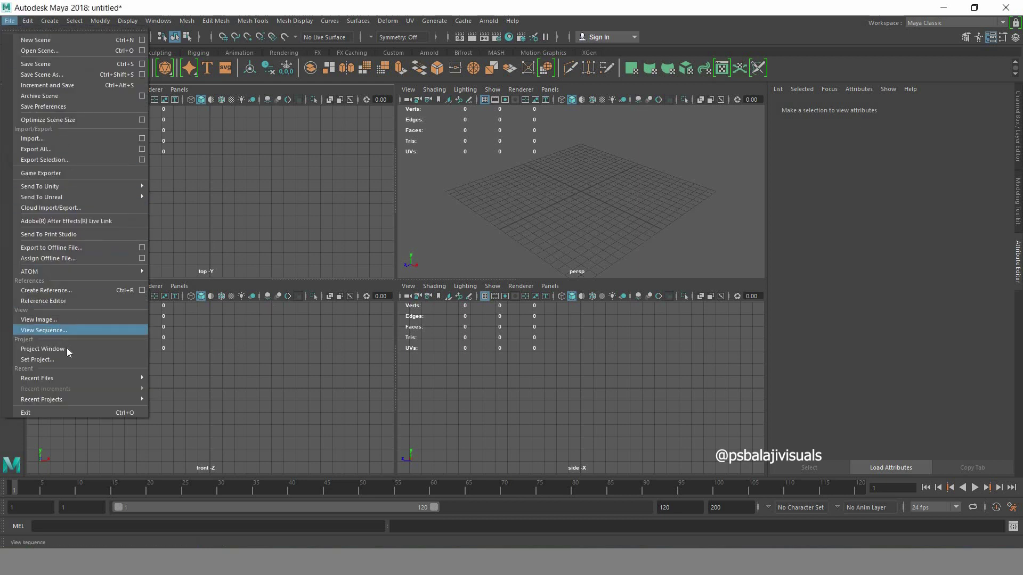
pyautogui.click(42, 349)
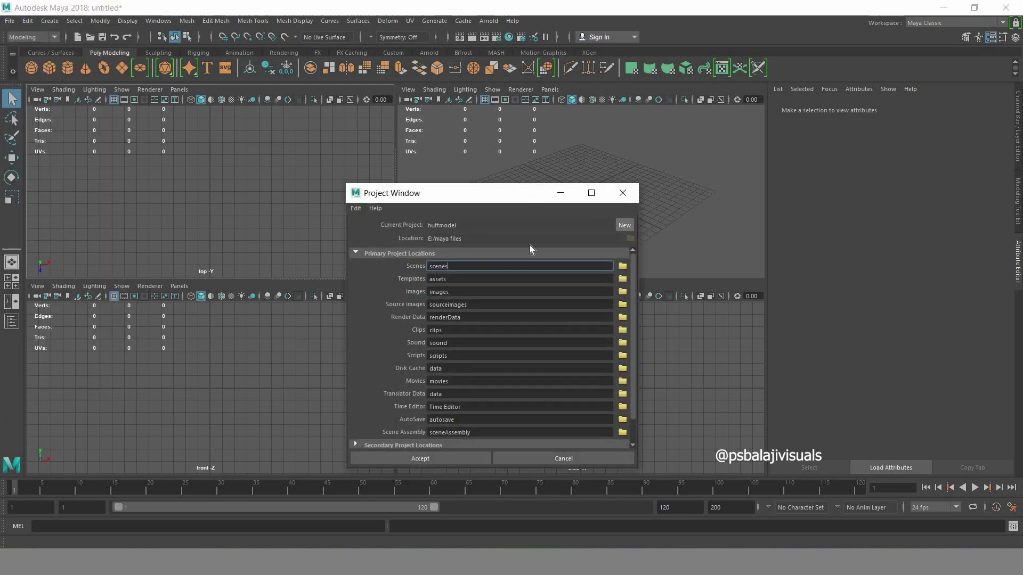
pyautogui.click(625, 225)
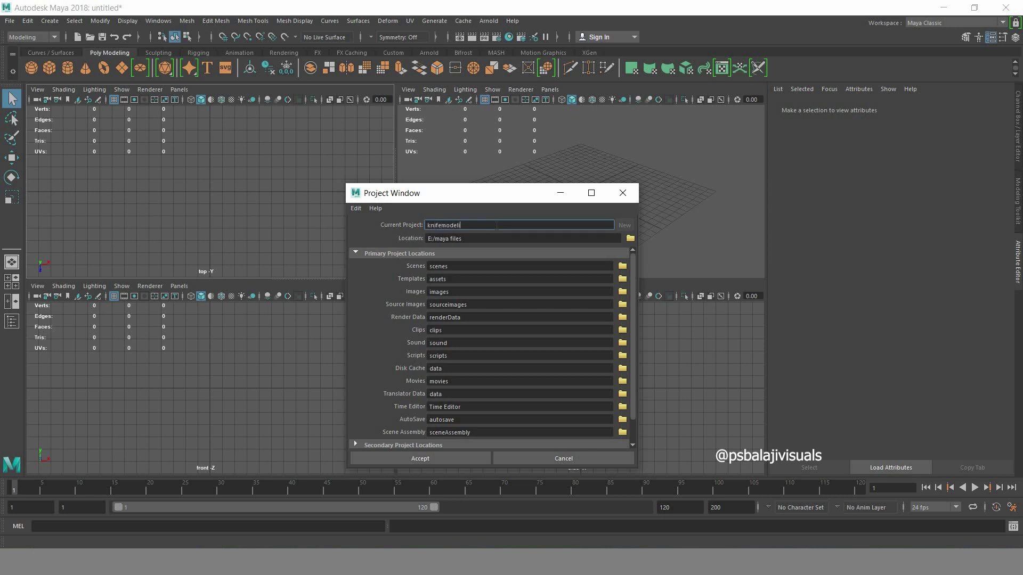
pyautogui.click(439, 457)
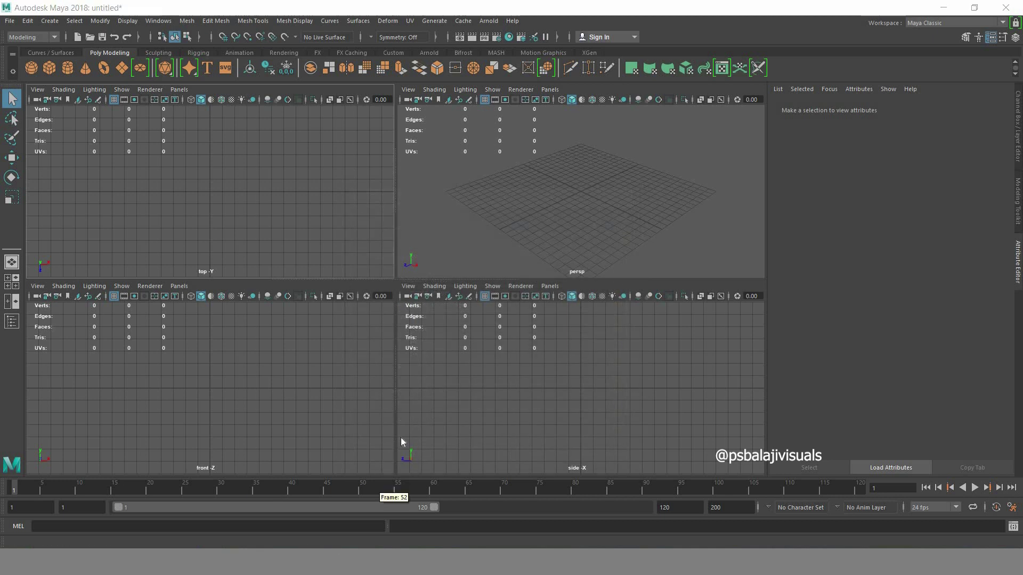
pyautogui.press('super+e')
pyautogui.scroll(-3, 315, 409)
pyautogui.scroll(-3, 315, 409)
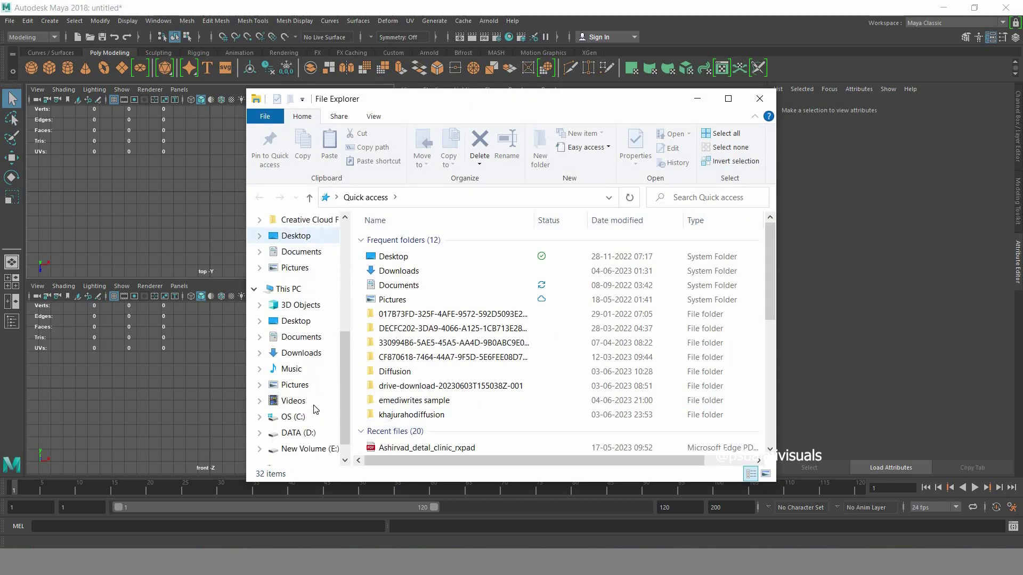
pyautogui.click(303, 450)
pyautogui.click(723, 202)
pyautogui.write('maya')
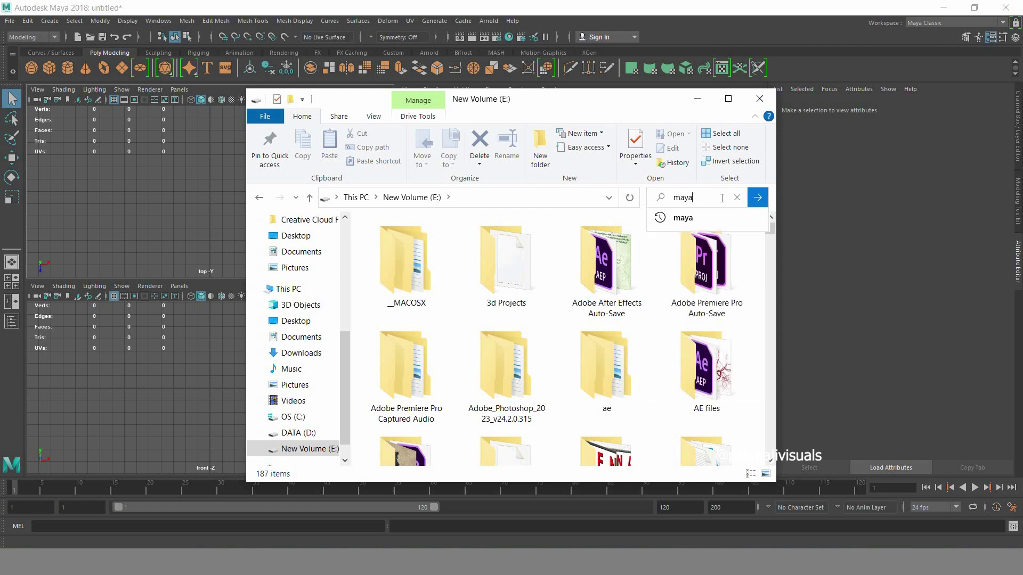
pyautogui.doubleClick(551, 268)
pyautogui.click(302, 353)
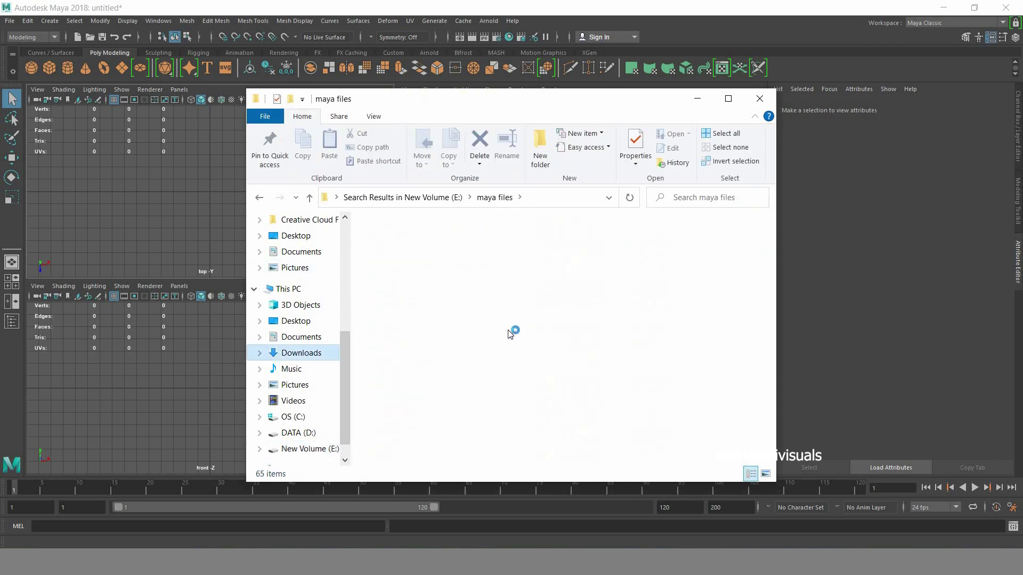
pyautogui.click(629, 283)
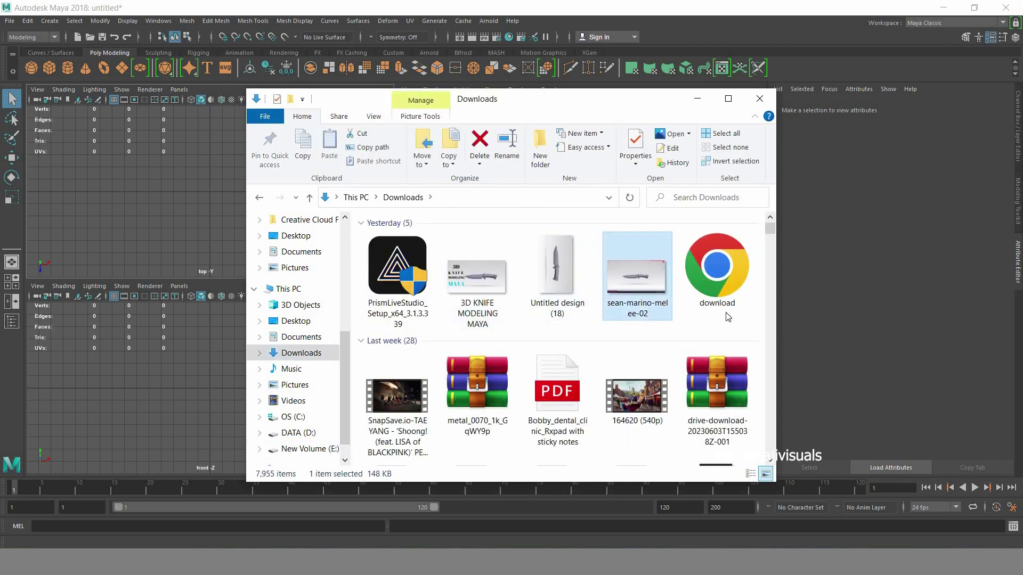
# - Paste the knife image into knifemodeling's sourceimages folder and return to Maya
pyautogui.click(259, 197)
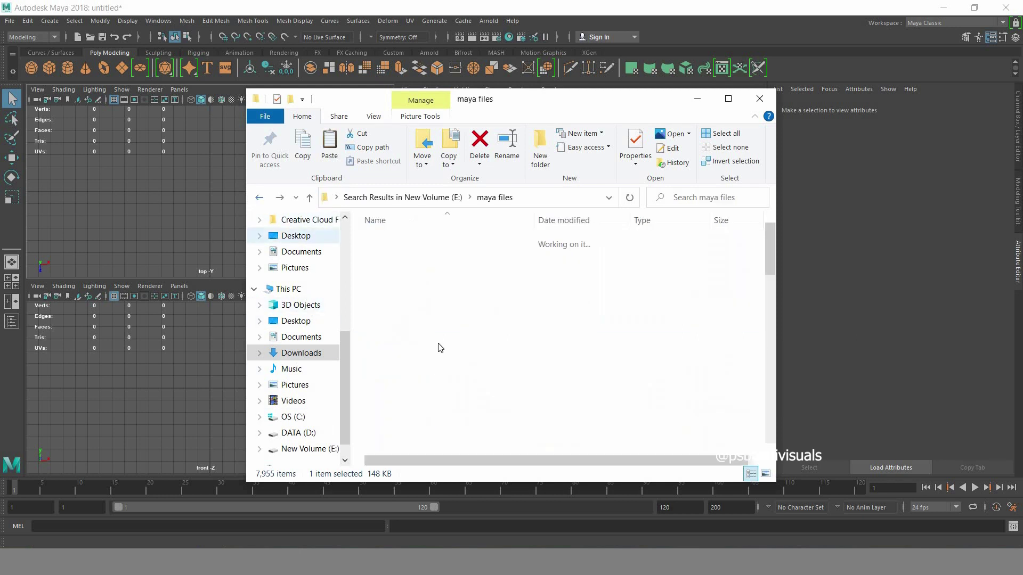
pyautogui.scroll(-5, 433, 352)
pyautogui.scroll(3, 434, 353)
pyautogui.scroll(1, 433, 353)
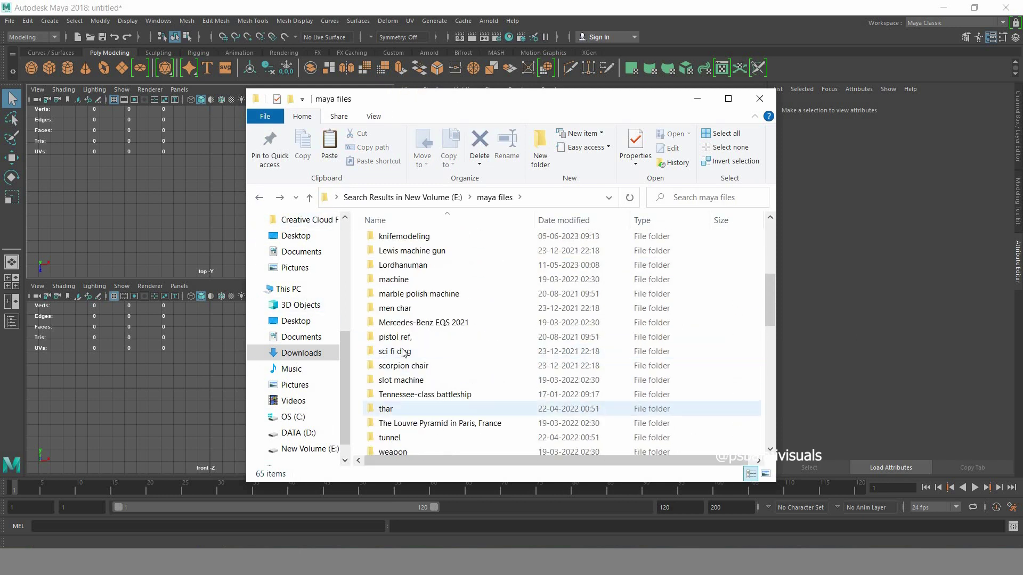
pyautogui.doubleClick(397, 237)
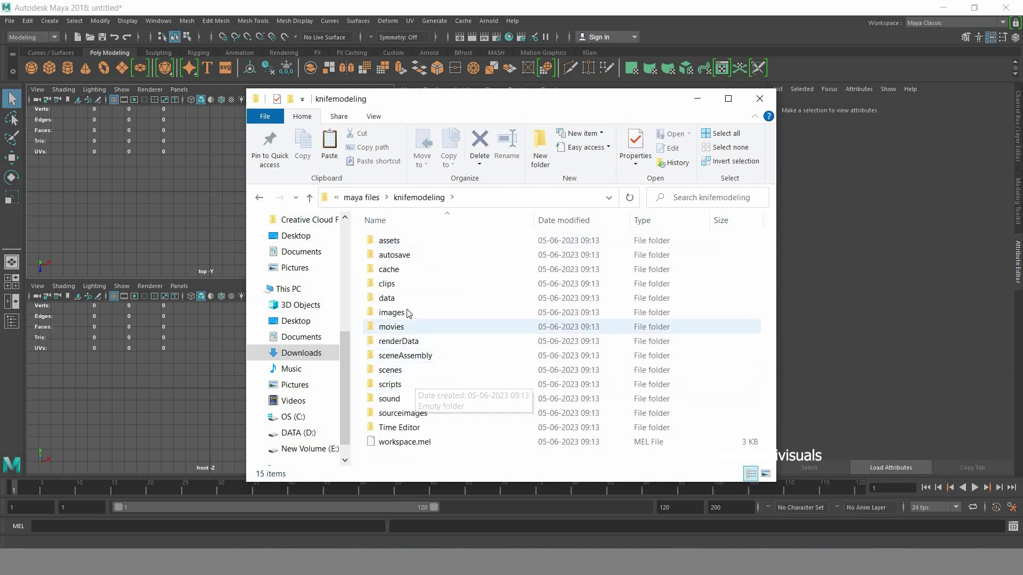
pyautogui.doubleClick(405, 414)
pyautogui.hotkey('ctrl', 'v')
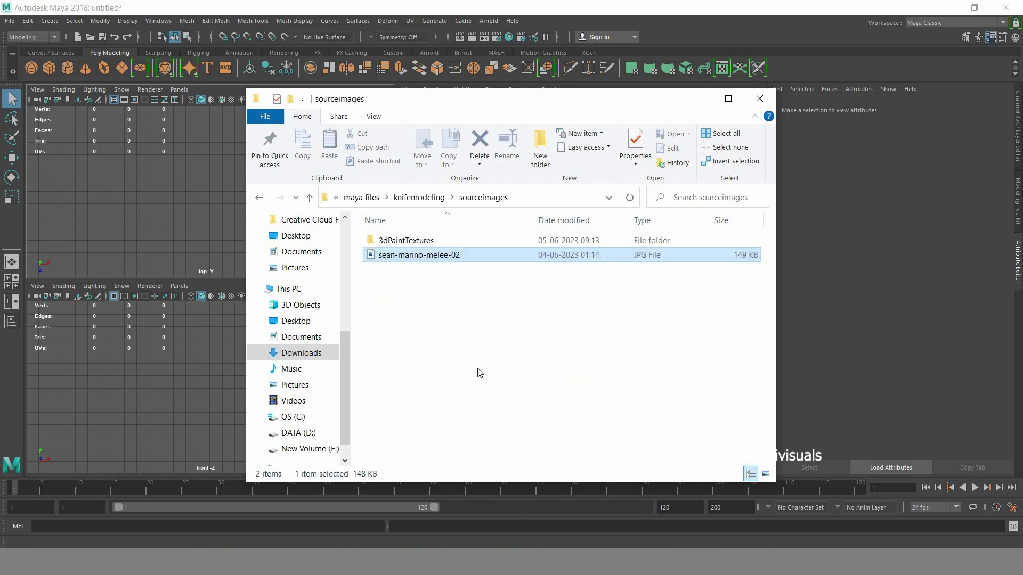
pyautogui.click(154, 338)
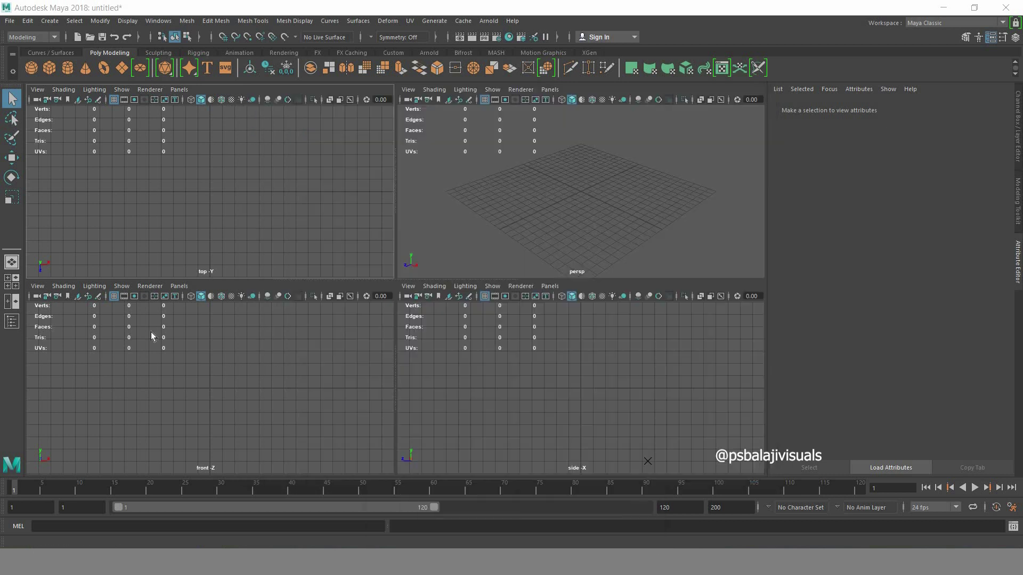
# - Browse knifemodeling's sourceimages folder in the Set Project dialog, then cancel without changes
pyautogui.click(9, 20)
pyautogui.click(77, 356)
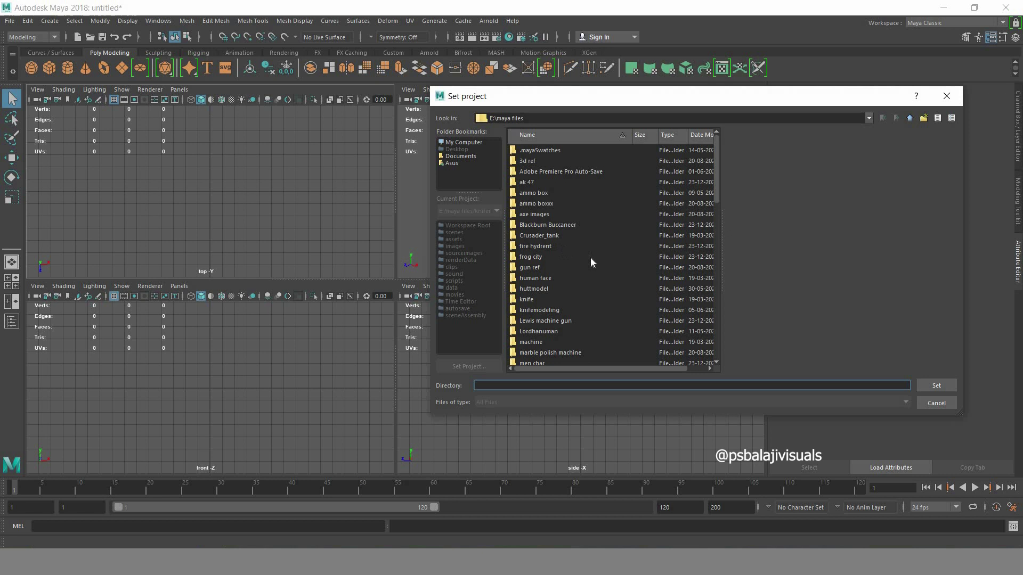
pyautogui.doubleClick(565, 308)
pyautogui.doubleClick(556, 277)
pyautogui.click(543, 161)
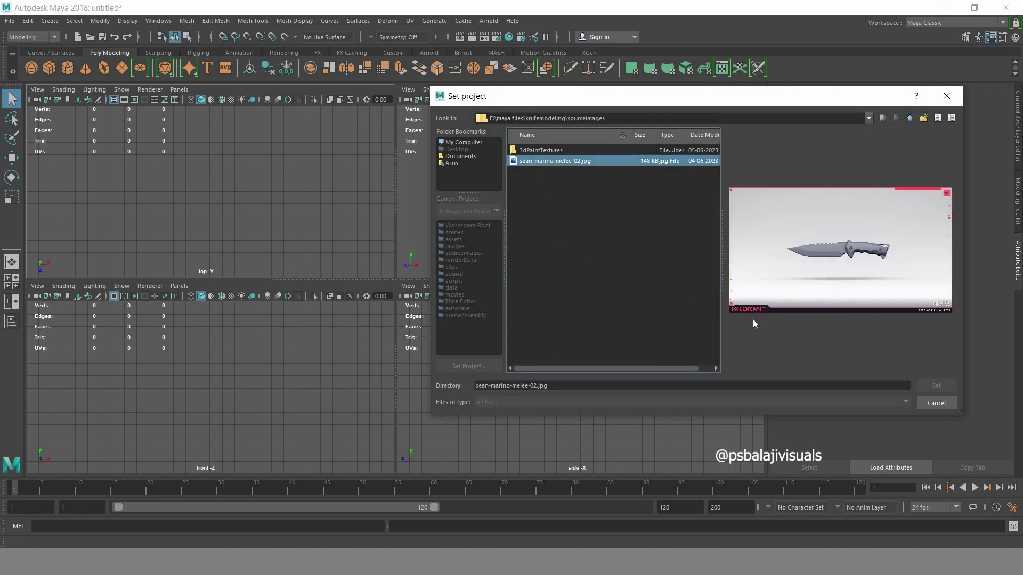
pyautogui.press('Escape')
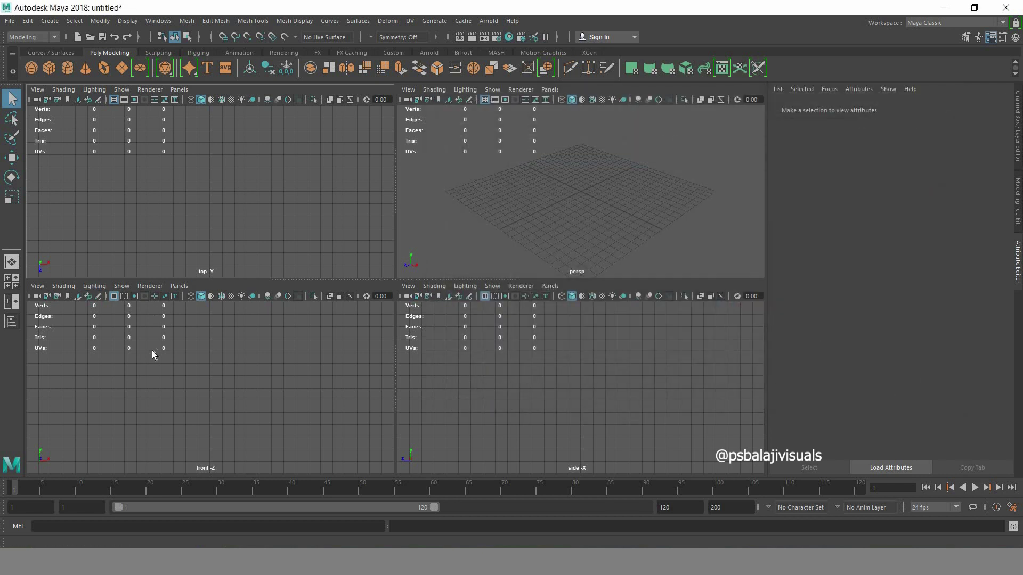
# - Import sean-marino-melee-02 as the front-view image plane and deselect it
pyautogui.click(78, 297)
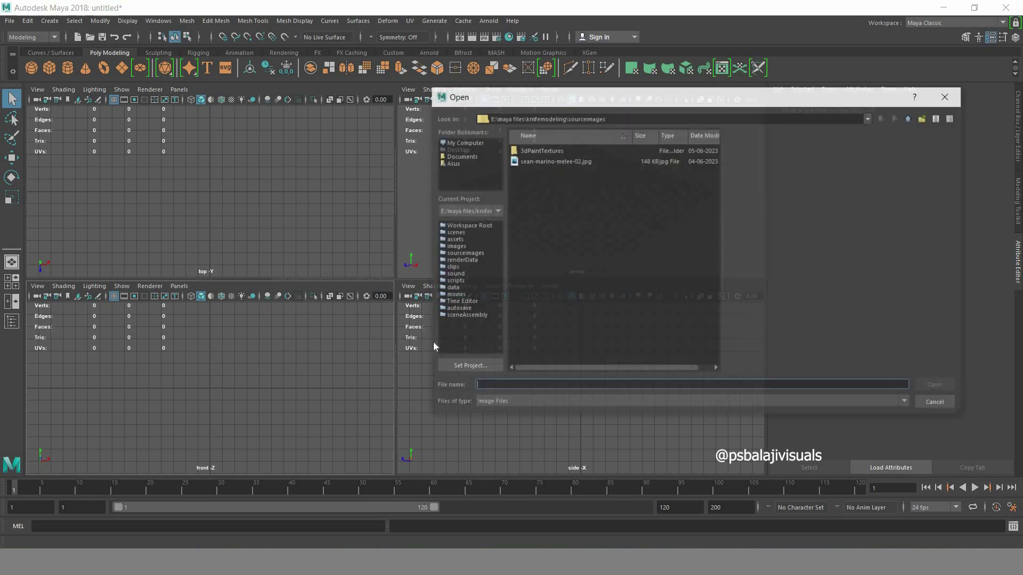
pyautogui.click(568, 162)
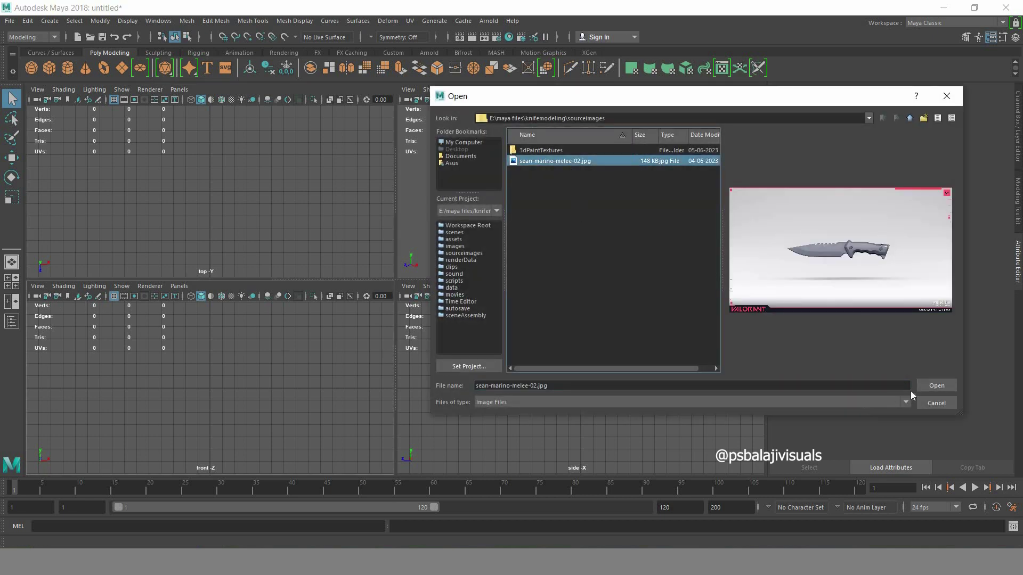
pyautogui.click(938, 386)
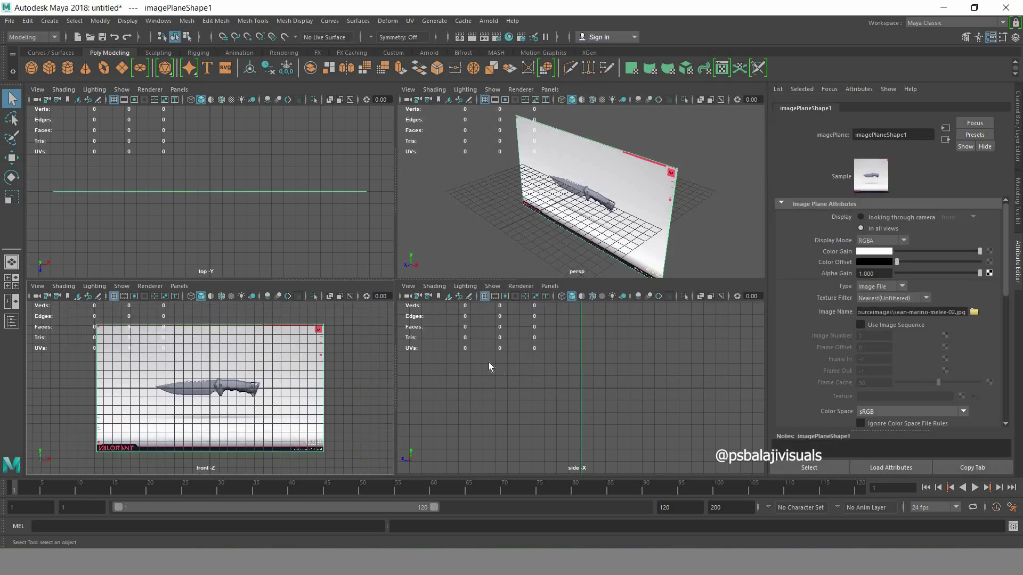
pyautogui.click(308, 224)
# - Save the scene under the name 'file' and check it in the file browser
pyautogui.hotkey('ctrl', 's')
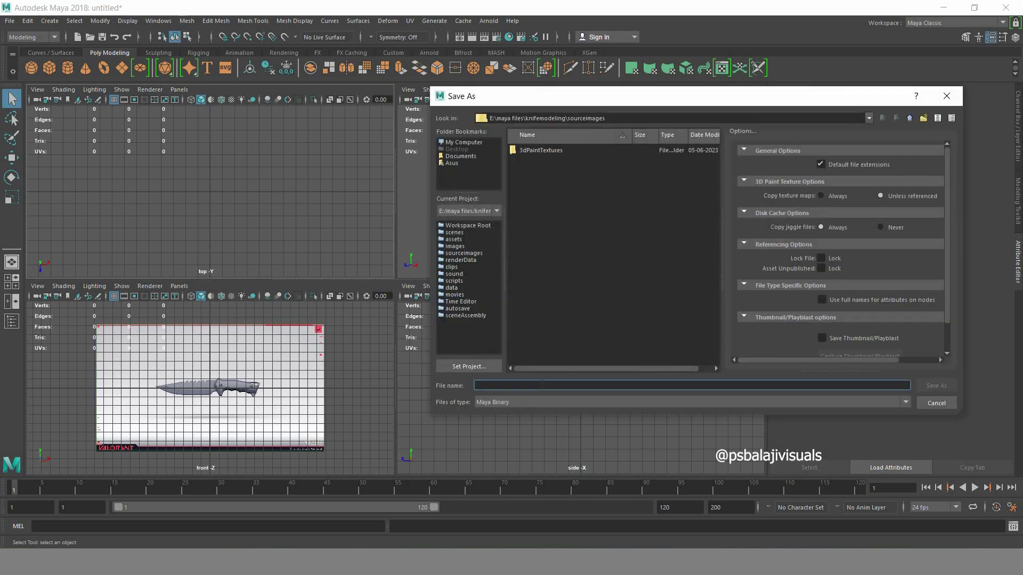
pyautogui.write('file')
pyautogui.press('Return')
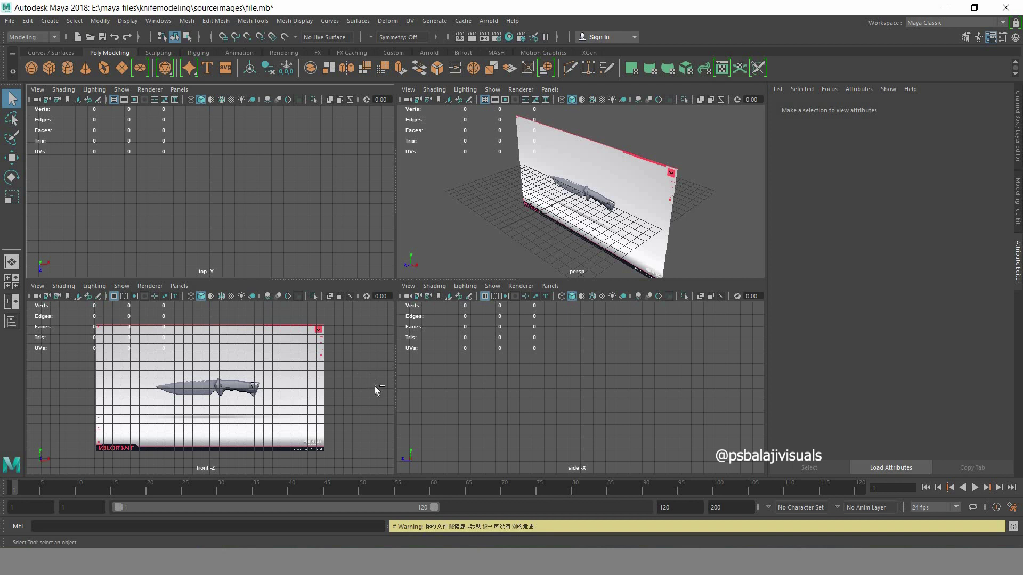
pyautogui.hotkey('alt', 'Tab')
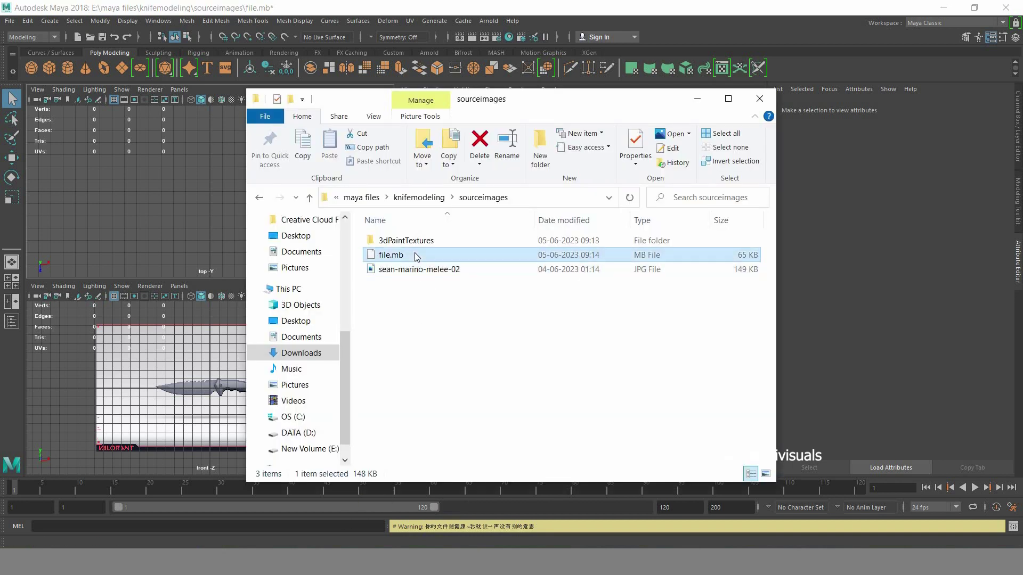
pyautogui.click(165, 184)
pyautogui.hotkey('ctrl', 's')
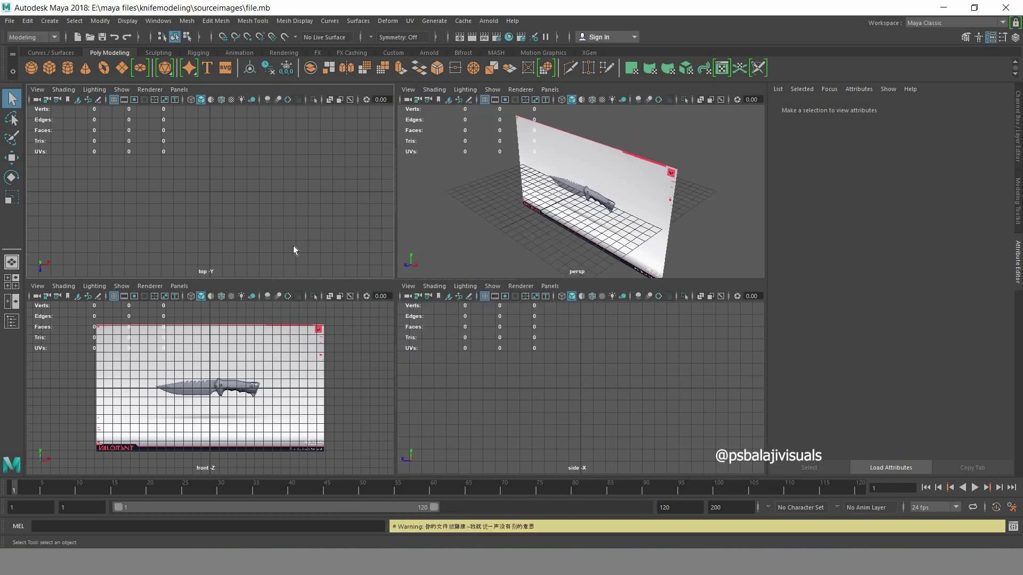
# - Save the scene as file.mb in the knifemodeling scenes folder
pyautogui.hotkey('ctrl', 'shift', 's')
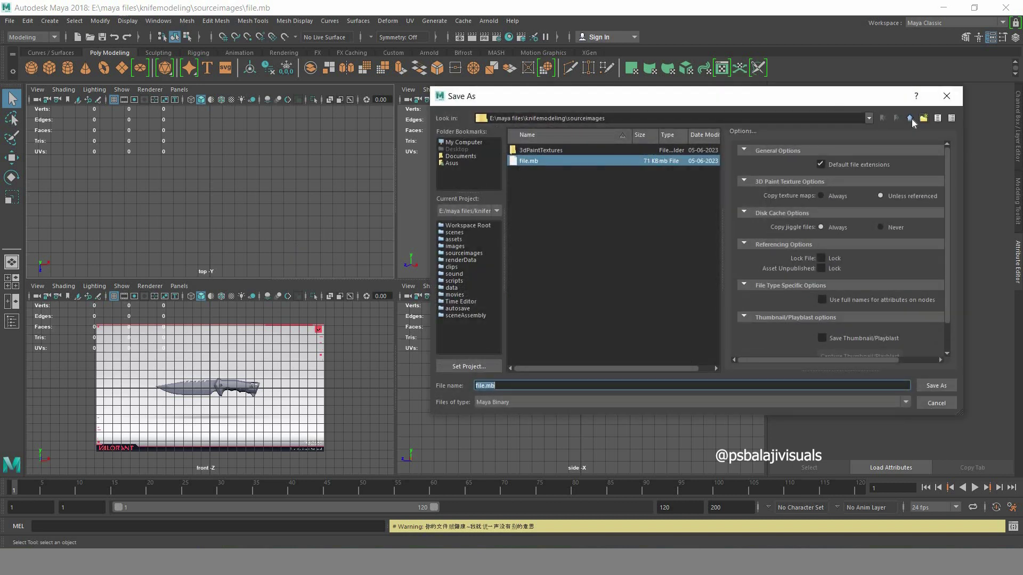
pyautogui.click(910, 120)
pyautogui.click(539, 245)
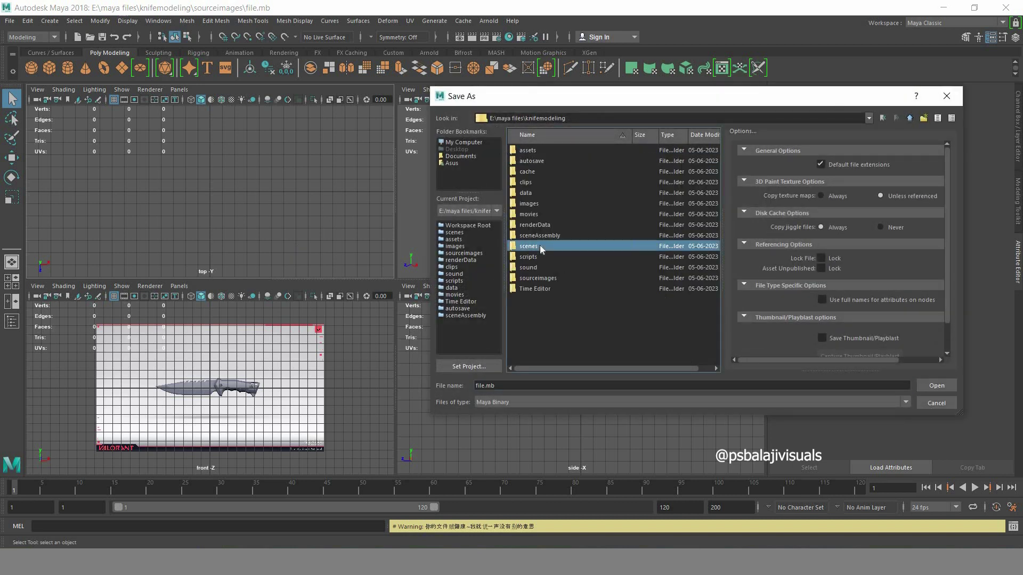
pyautogui.doubleClick(539, 246)
pyautogui.click(936, 387)
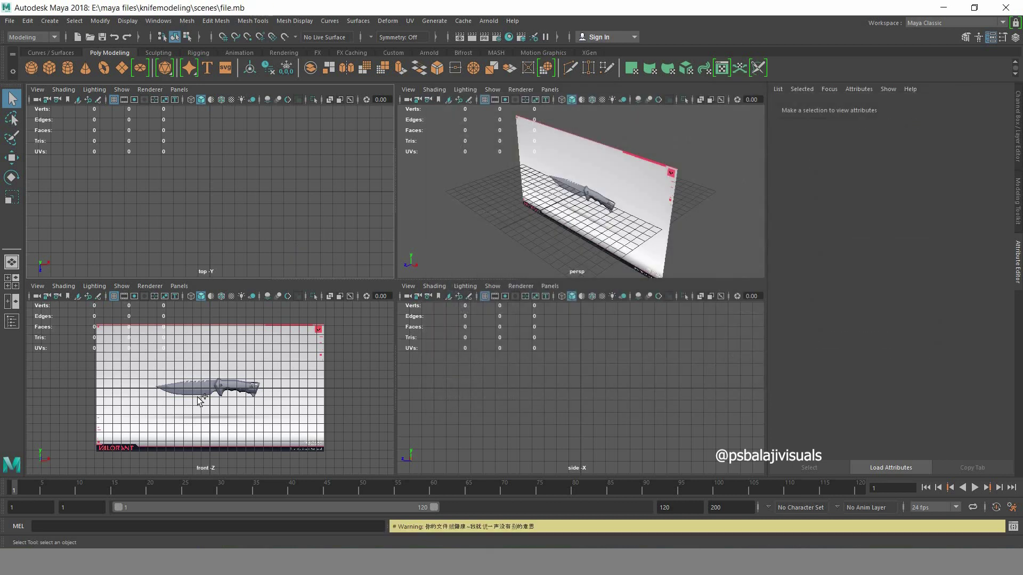
# - Create a polygon cube in the maximised front view, stretched across the knife blade
pyautogui.press('space')
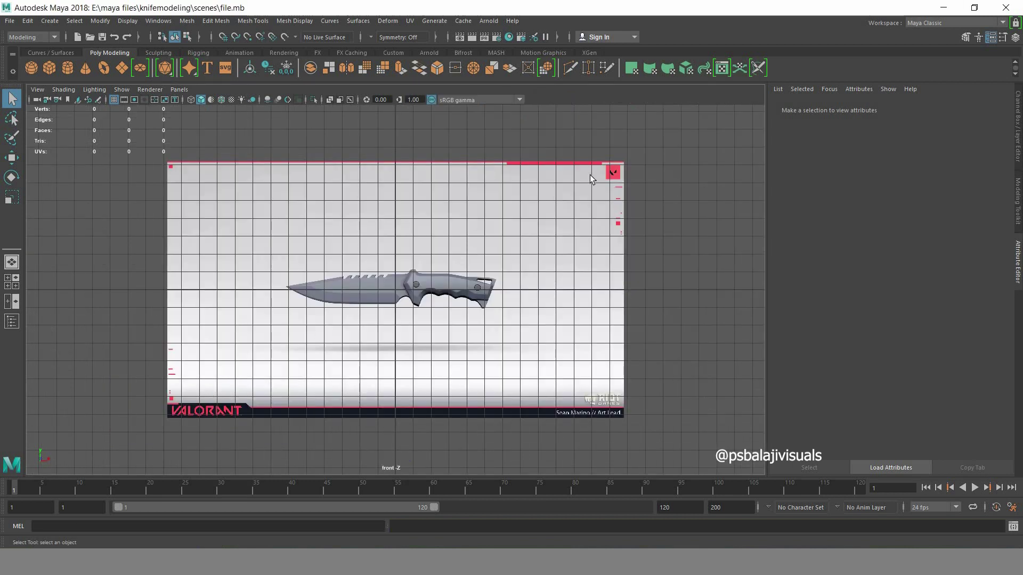
pyautogui.scroll(2, 514, 277)
pyautogui.scroll(2, 514, 277)
pyautogui.scroll(1, 510, 269)
pyautogui.scroll(-1, 511, 268)
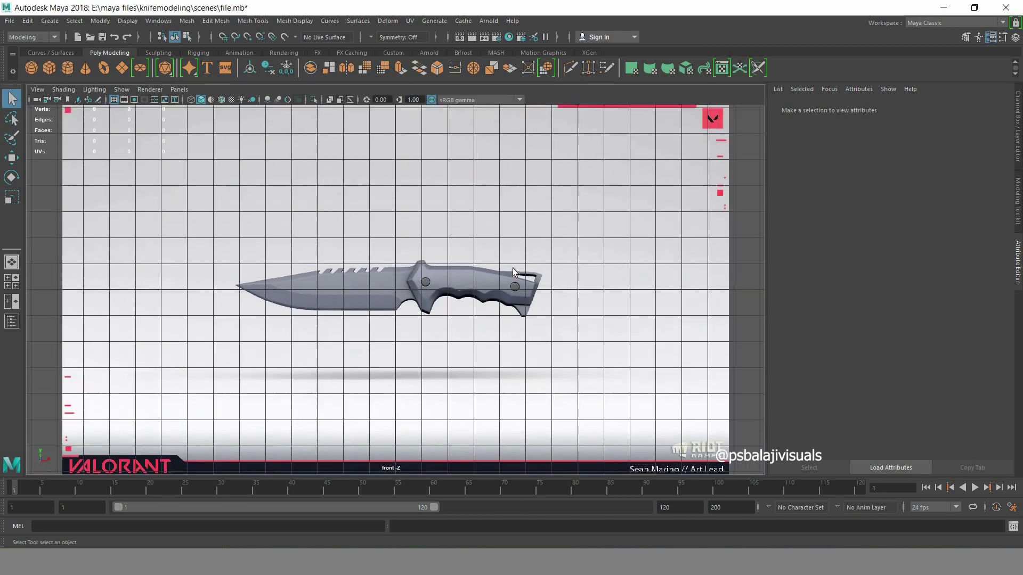
pyautogui.scroll(-1, 513, 268)
pyautogui.click(49, 68)
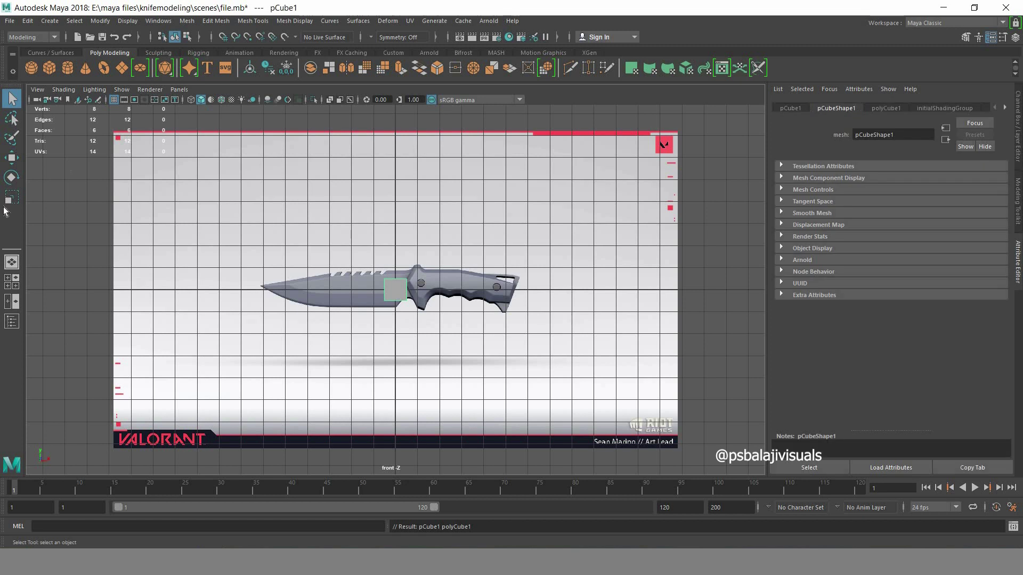
pyautogui.press('r')
pyautogui.moveTo(587, 290)
pyautogui.mouseDown()
pyautogui.moveTo(437, 293)
pyautogui.moveTo(404, 175)
pyautogui.moveTo(417, 139)
pyautogui.moveTo(397, 243)
pyautogui.moveTo(399, 233)
pyautogui.mouseUp()
pyautogui.press('q')
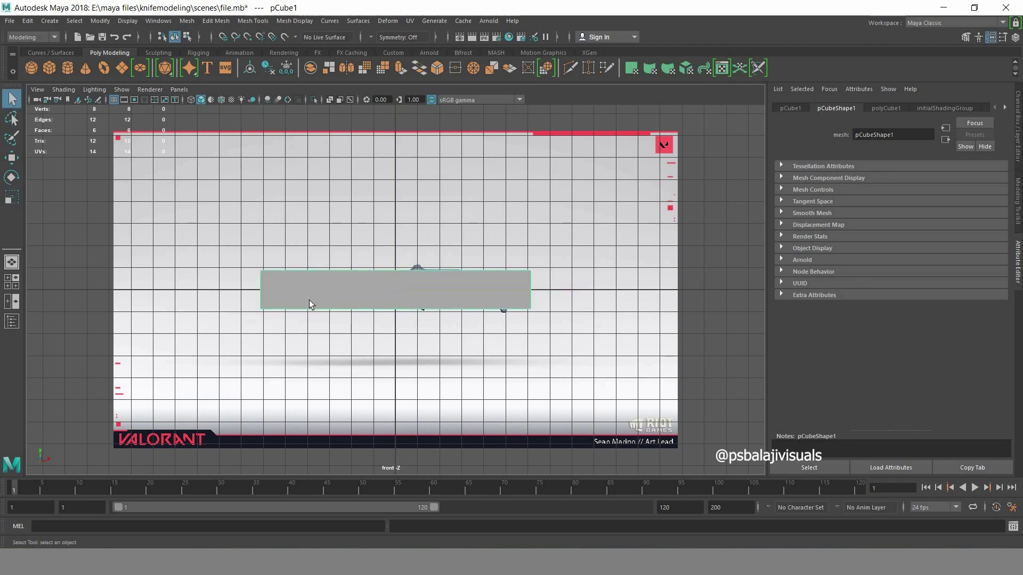
# - Show the cube as wireframe so the reference image shows through
pyautogui.scroll(3, 309, 299)
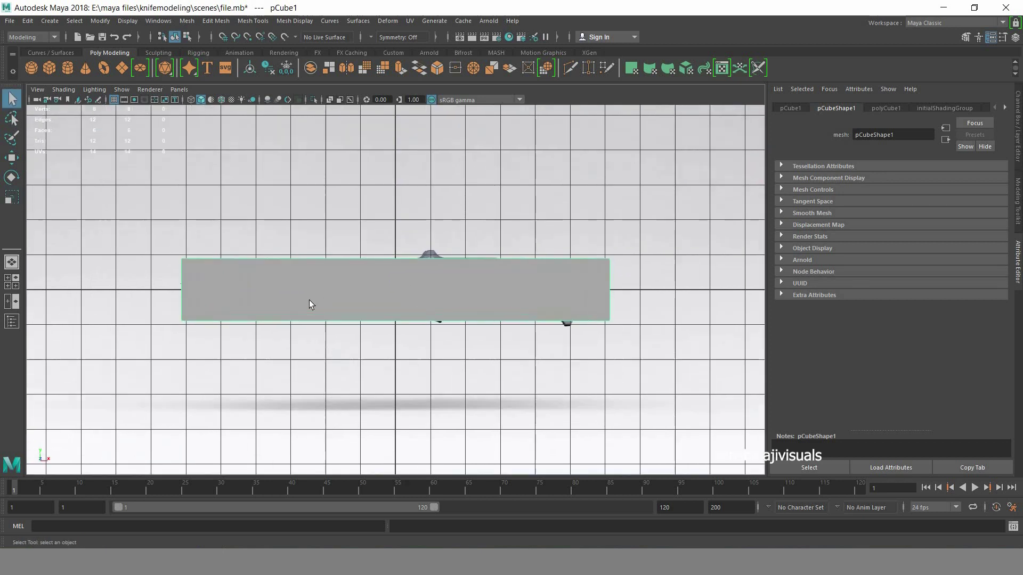
pyautogui.scroll(2, 309, 299)
pyautogui.press('4')
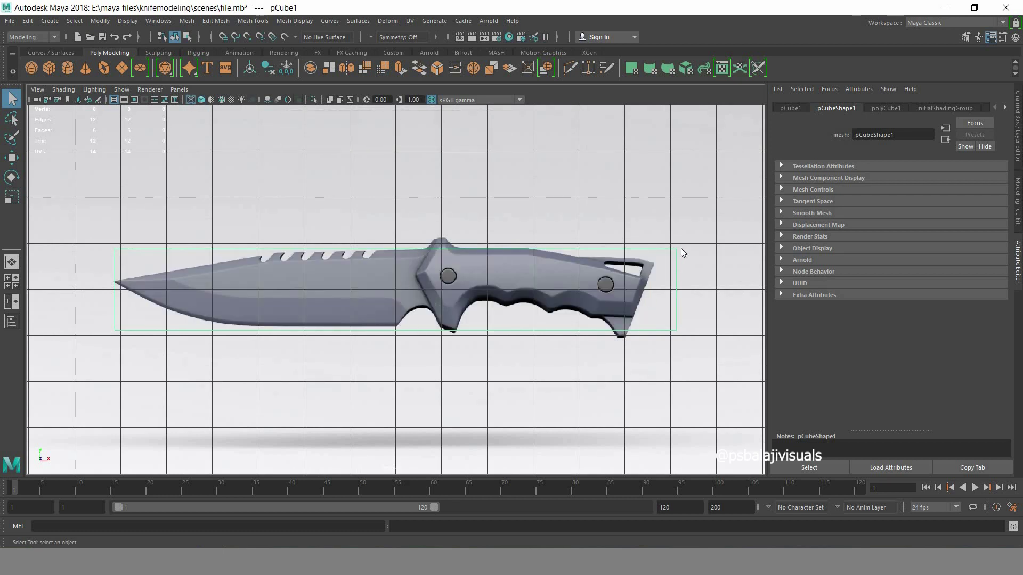
# - Move pCube1's corner vertices to the bolster, the guard top and the blade edge
pyautogui.rightClick(663, 249)
pyautogui.moveTo(693, 234); pyautogui.dragTo(661, 341)
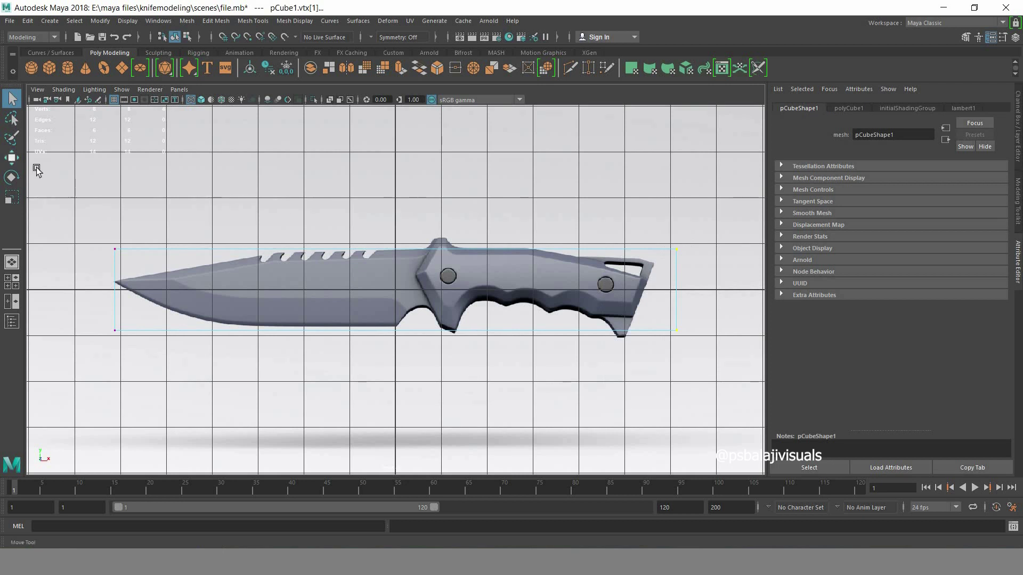
pyautogui.press('w')
pyautogui.moveTo(676, 290); pyautogui.dragTo(507, 296)
pyautogui.moveTo(465, 229); pyautogui.dragTo(464, 222)
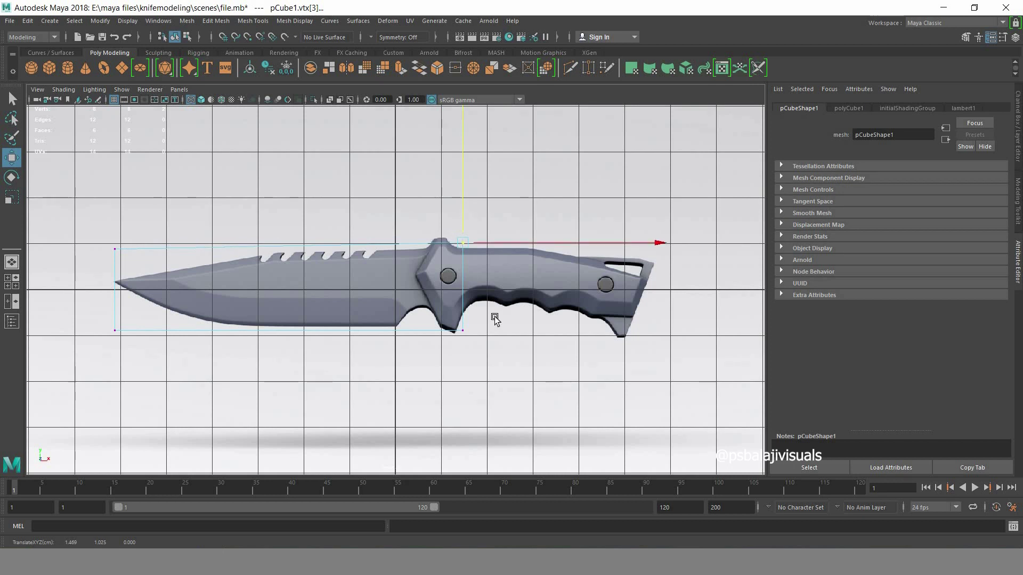
pyautogui.click(473, 328)
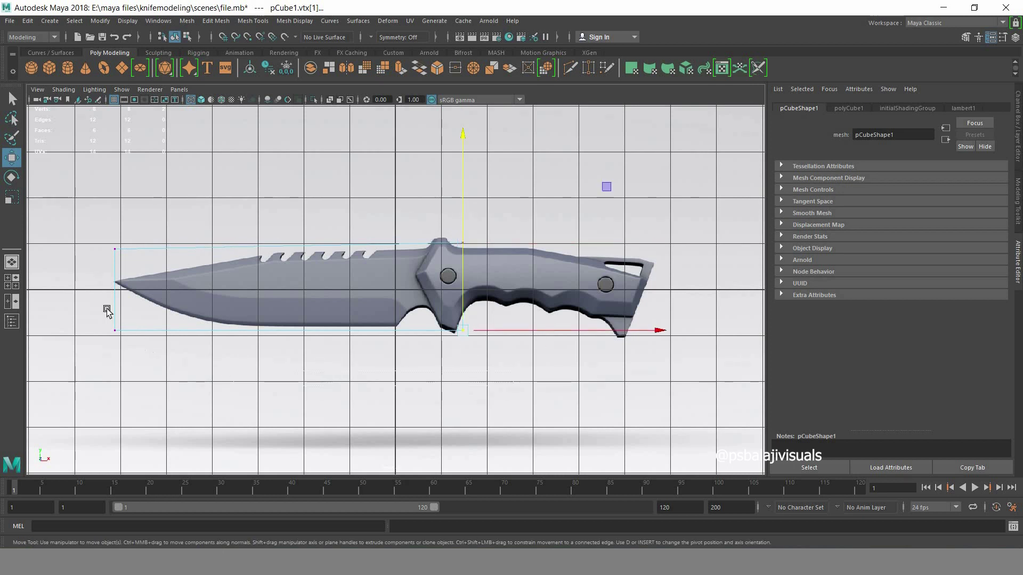
pyautogui.keyDown('shift'); pyautogui.moveTo(106, 311); pyautogui.dragTo(123, 341); pyautogui.keyUp('shift')
pyautogui.moveTo(289, 142); pyautogui.dragTo(290, 137)
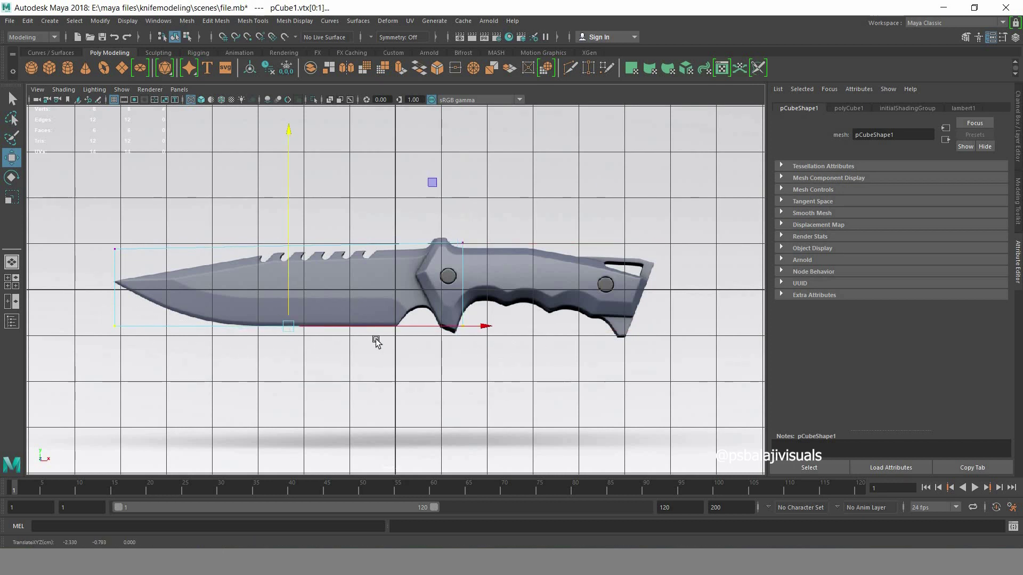
# - Try two vertical Multi-Cut edges across the blade, then undo them
pyautogui.keyDown('shift'); pyautogui.moveTo(507, 171); pyautogui.dragTo(285, 316, button='right'); pyautogui.keyUp('shift')
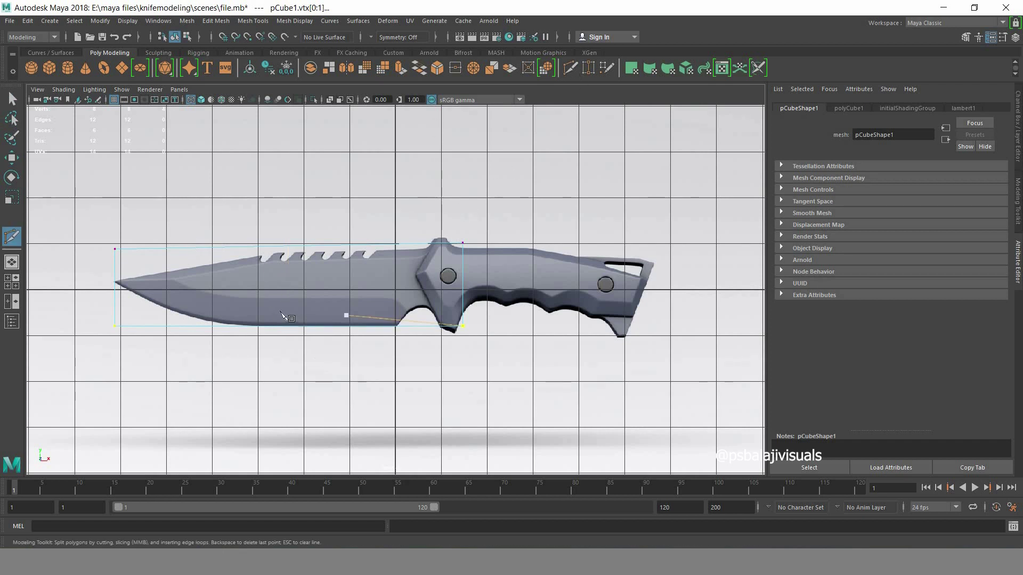
pyautogui.keyDown('ctrl'); pyautogui.click(261, 261); pyautogui.keyUp('ctrl')
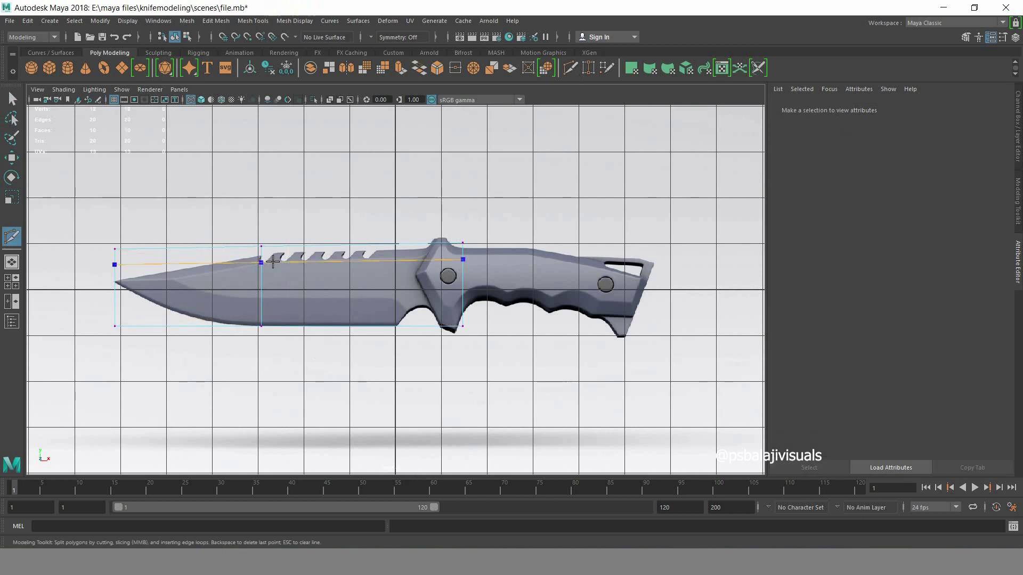
pyautogui.keyDown('ctrl'); pyautogui.click(274, 254); pyautogui.keyUp('ctrl')
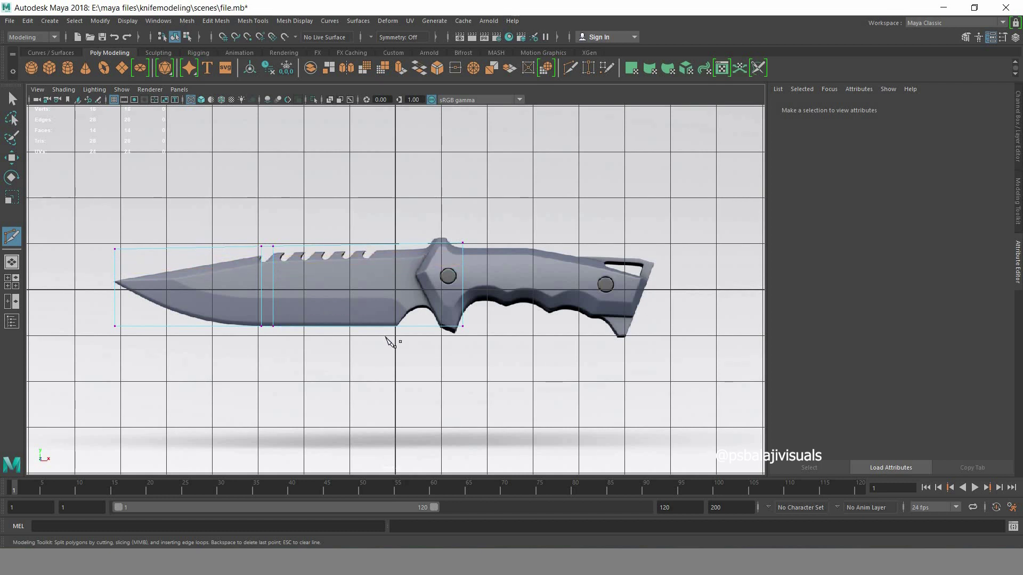
pyautogui.hotkey('ctrl', 'z')
pyautogui.hotkey('ctrl', 'z')
pyautogui.press('q')
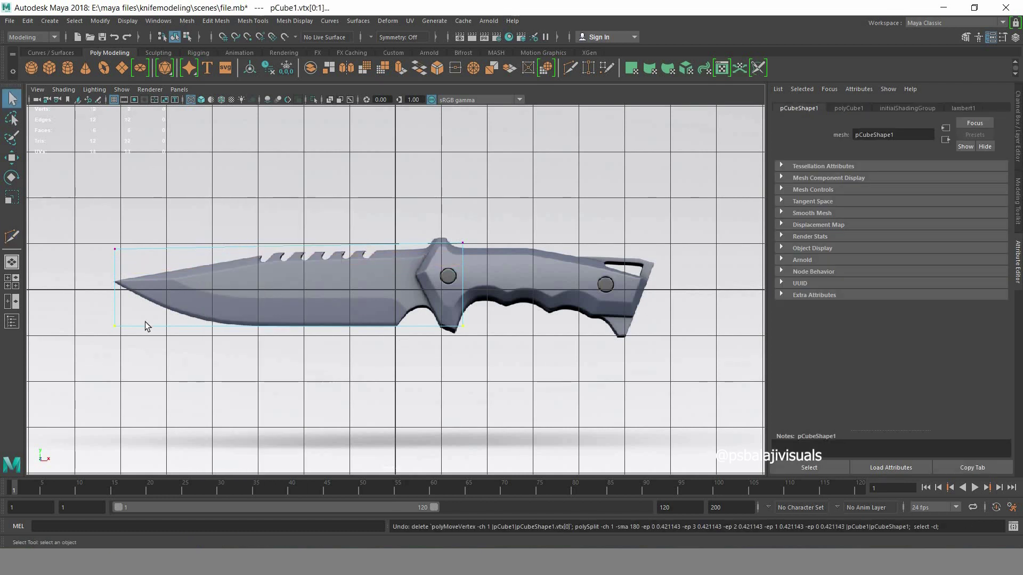
pyautogui.hotkey('ctrl', 'z')
pyautogui.press('y')
# - Slide the box's bottom-left corner vertex right onto the blade edge
pyautogui.click(136, 319)
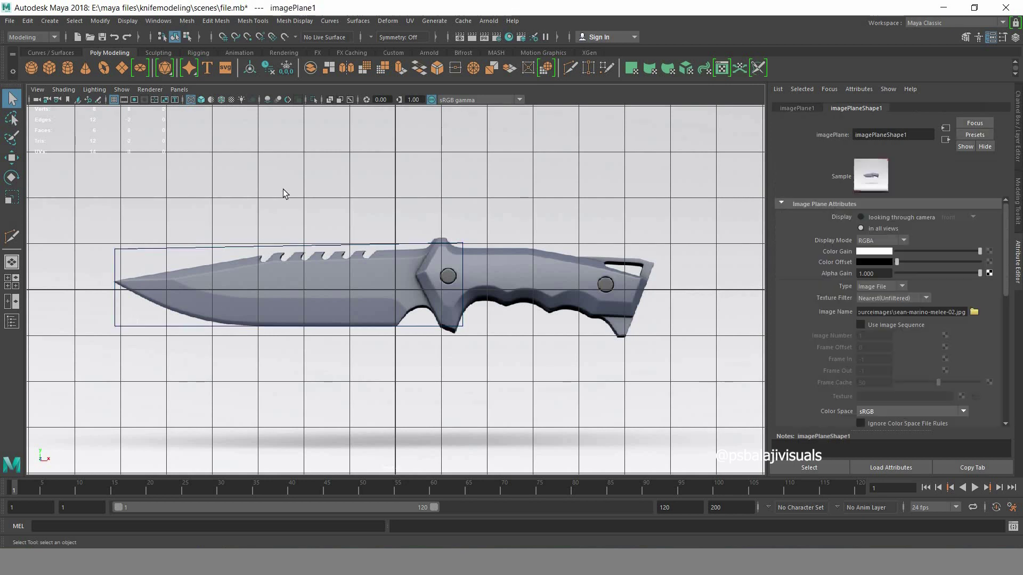
pyautogui.click(129, 248)
pyautogui.moveTo(129, 249); pyautogui.dragTo(91, 316, button='right')
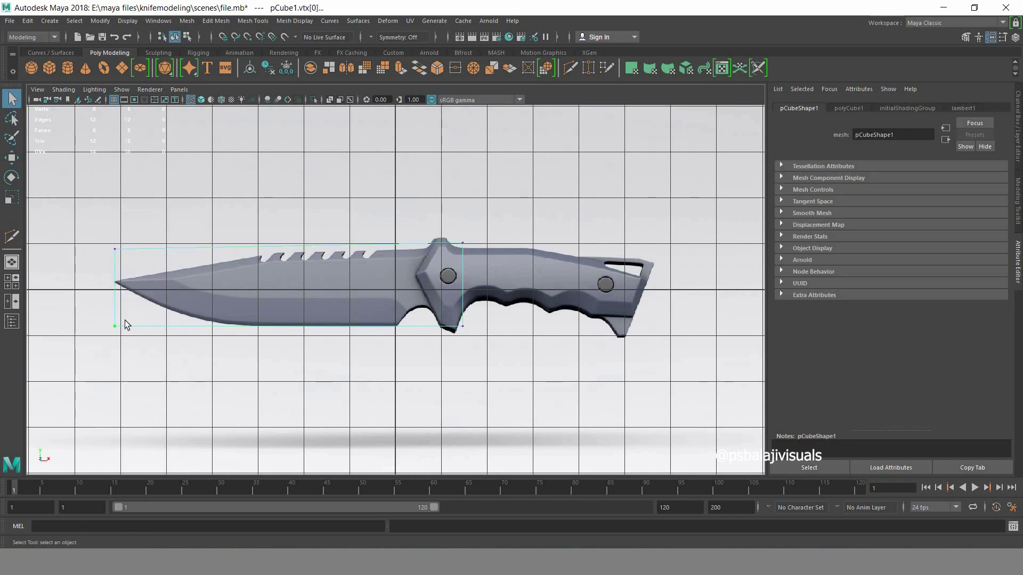
pyautogui.click(127, 325)
pyautogui.click(116, 326)
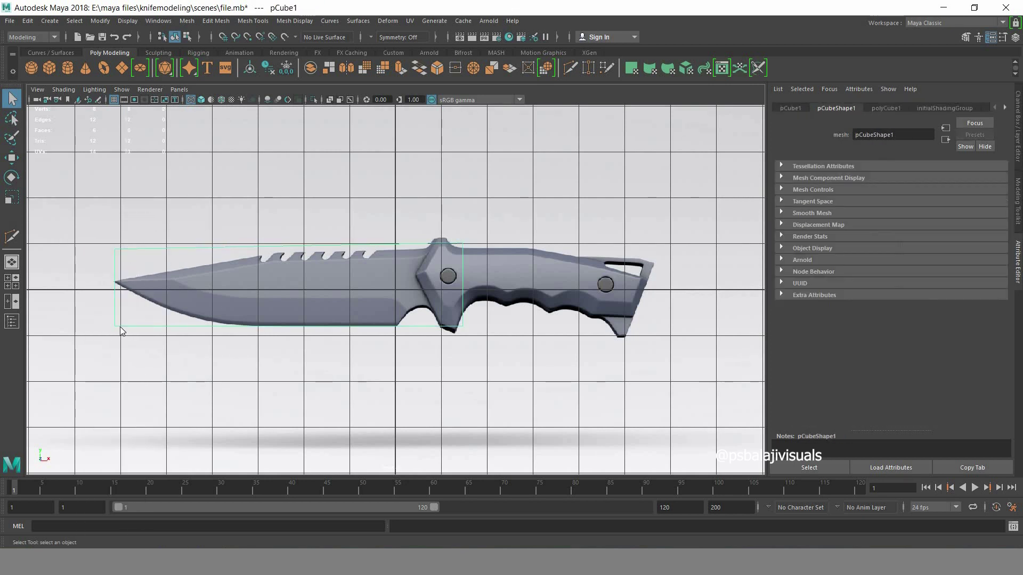
pyautogui.click(12, 158)
pyautogui.moveTo(115, 326)
pyautogui.mouseDown()
pyautogui.moveTo(165, 308)
pyautogui.moveTo(246, 328)
pyautogui.mouseUp()
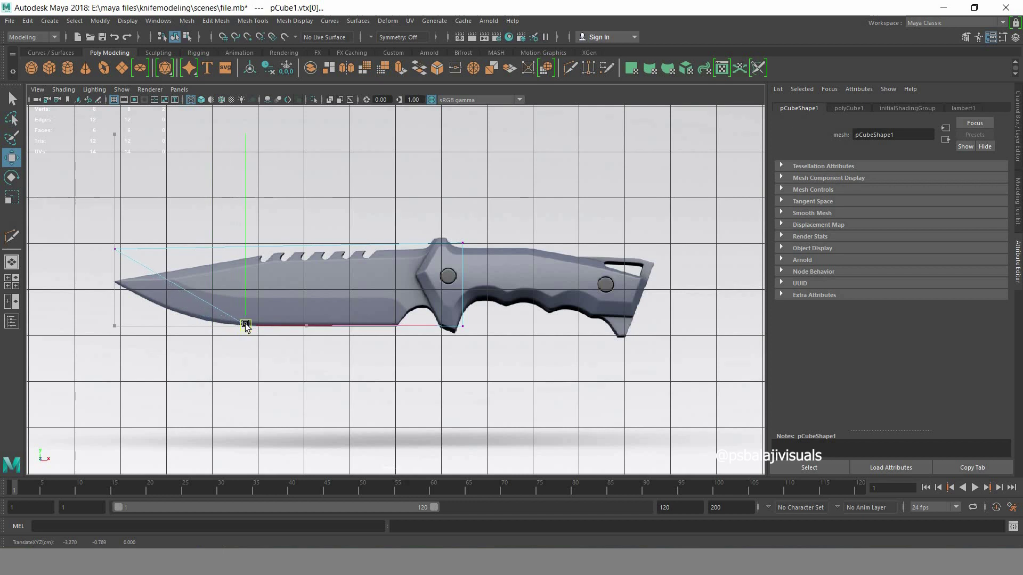
pyautogui.press('q')
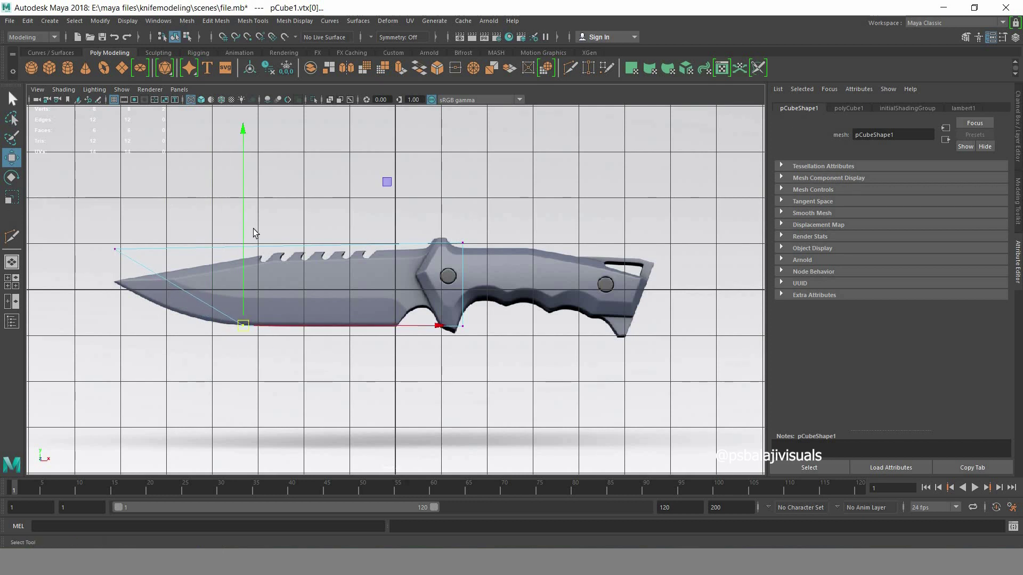
# - Abandon a cut along the blade and lower the top-left corner to the blade tip
pyautogui.click(578, 72)
pyautogui.click(463, 279)
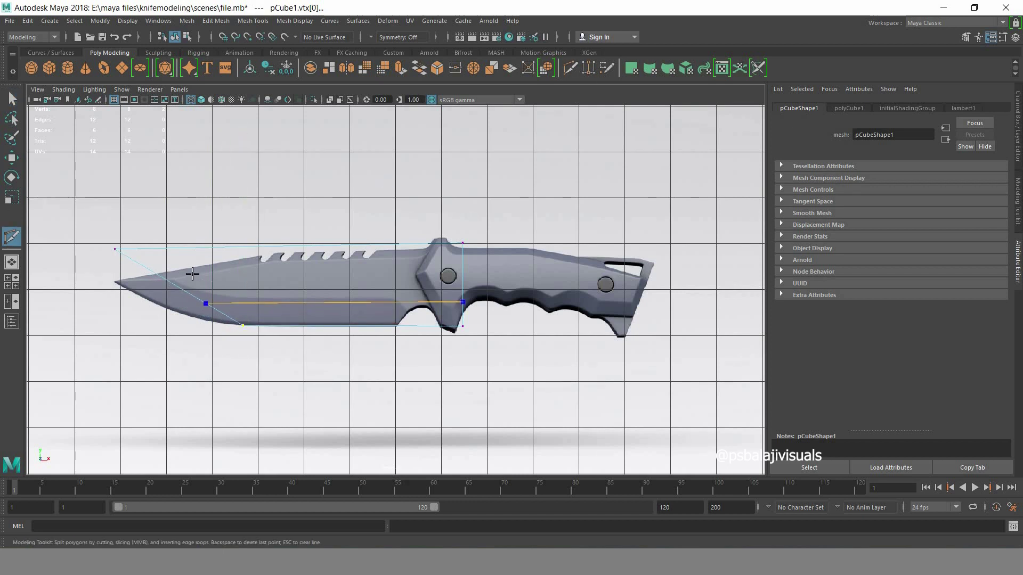
pyautogui.click(172, 283)
pyautogui.press('Escape')
pyautogui.press('q')
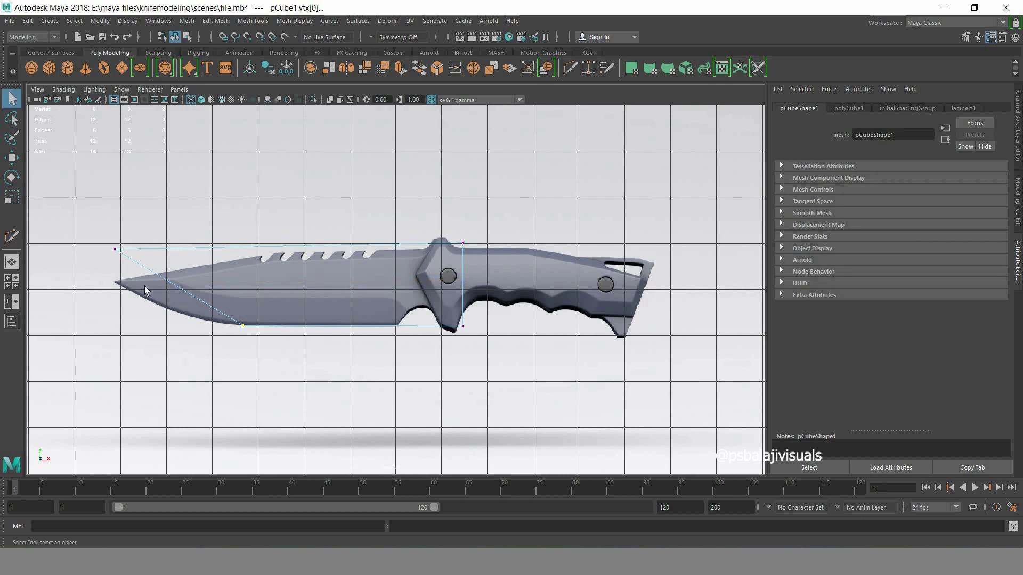
pyautogui.press('w')
pyautogui.moveTo(114, 179); pyautogui.dragTo(116, 213)
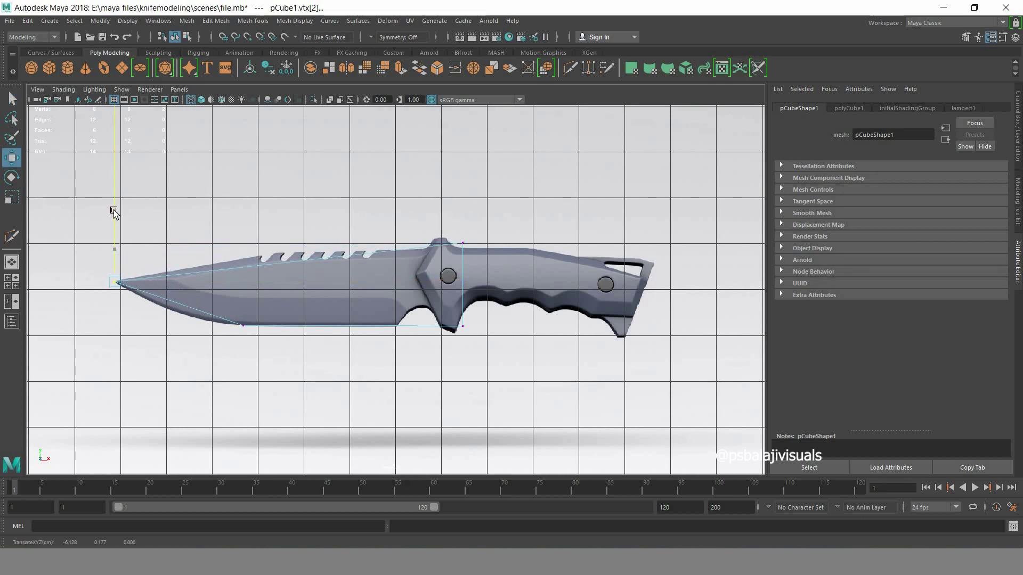
pyautogui.click(219, 281)
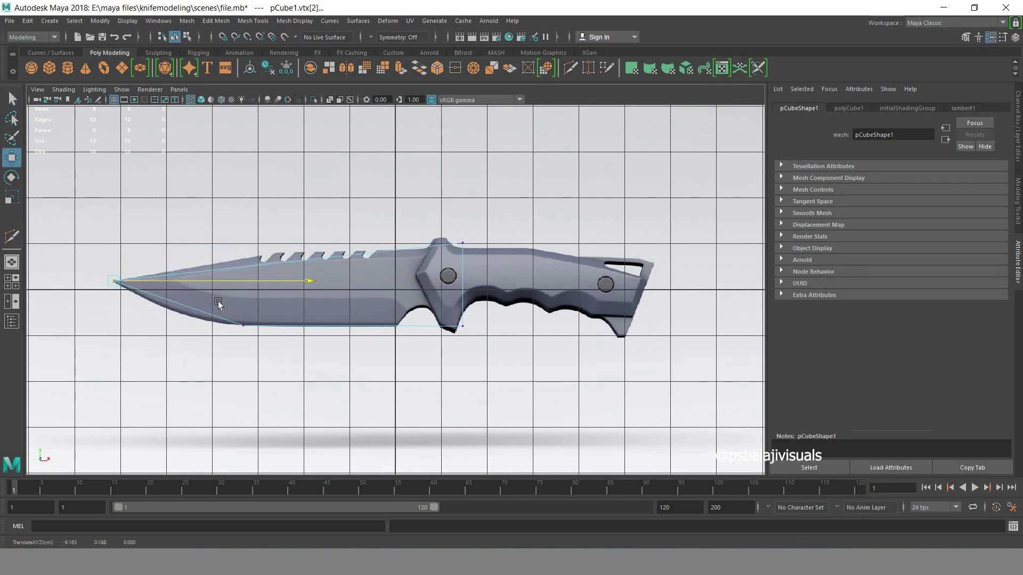
pyautogui.press('q')
# - Cut an edge from near the bolster to the lower edge and snap its vertex onto the blade edge
pyautogui.press('y')
pyautogui.click(462, 293)
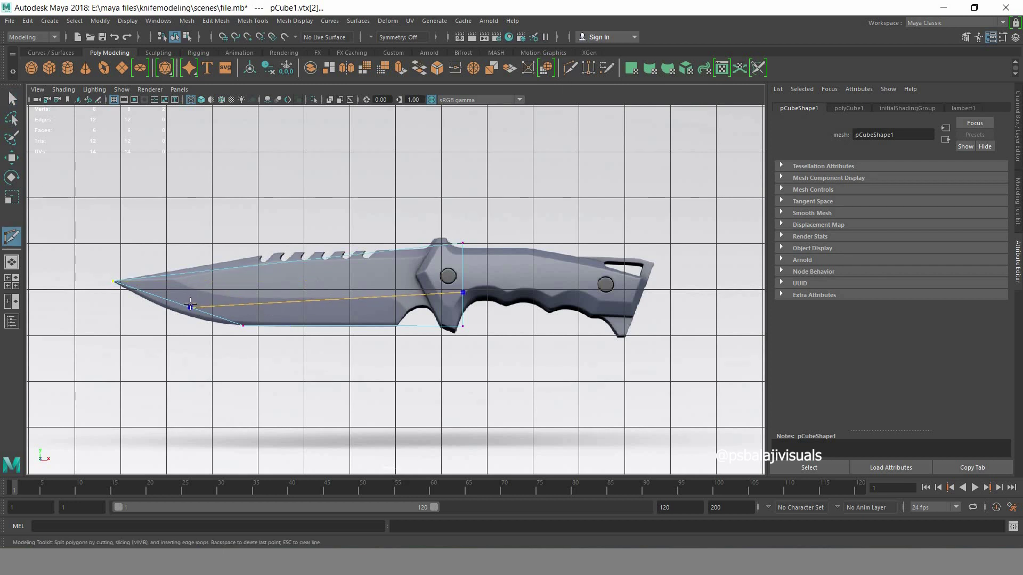
pyautogui.click(191, 307)
pyautogui.press('Return')
pyautogui.press('q')
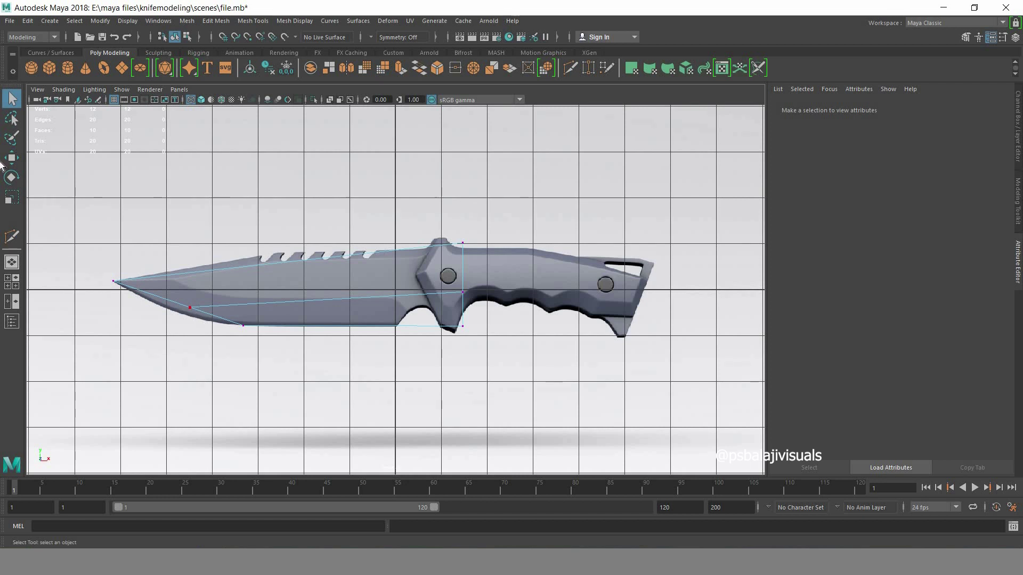
pyautogui.click(191, 308)
pyautogui.press('w')
pyautogui.moveTo(188, 264); pyautogui.dragTo(172, 264, button='middle')
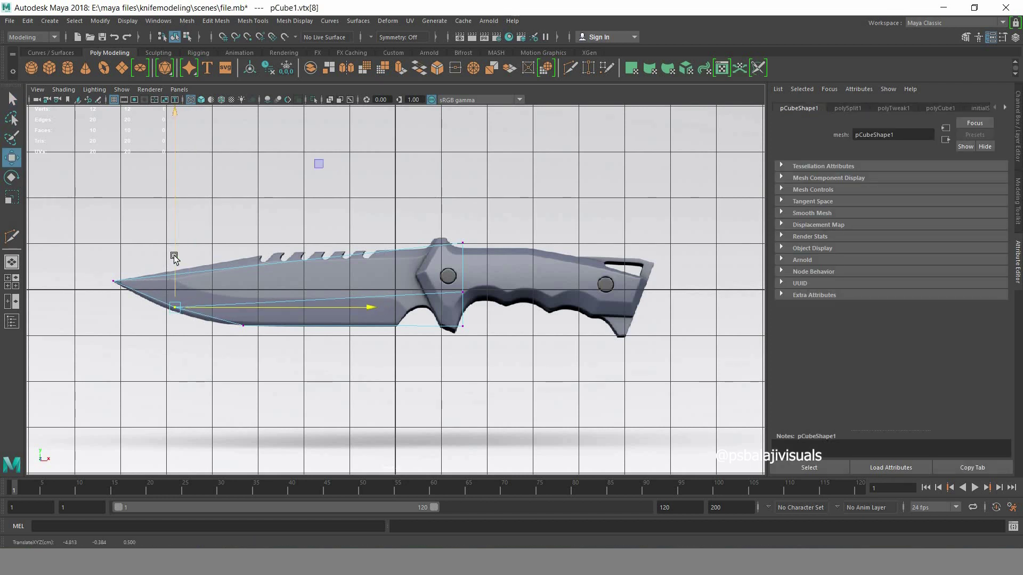
pyautogui.moveTo(174, 258); pyautogui.dragTo(174, 261)
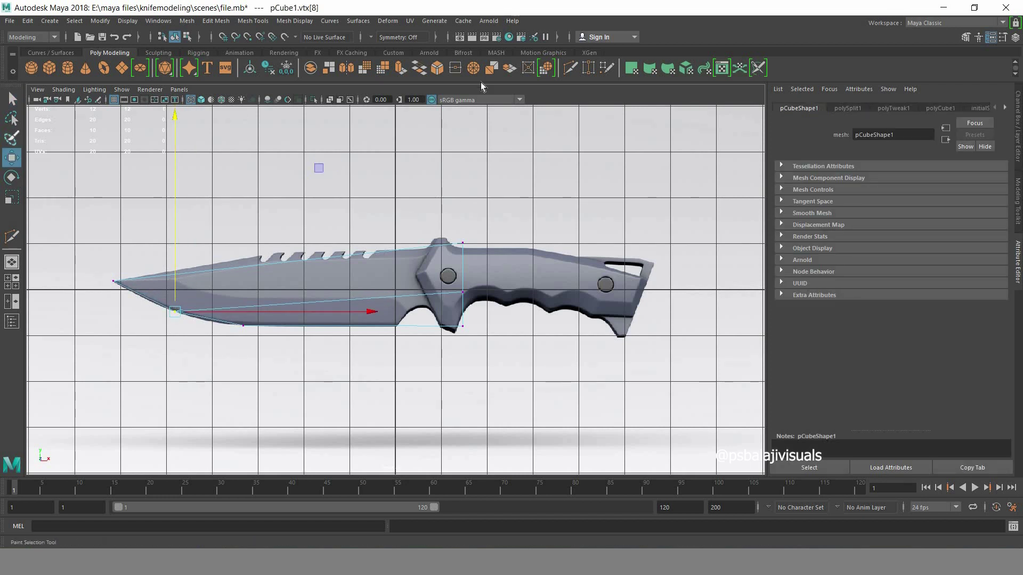
# - Add another cut near the tip and align its new vertex with the blade's lower edge
pyautogui.click(571, 68)
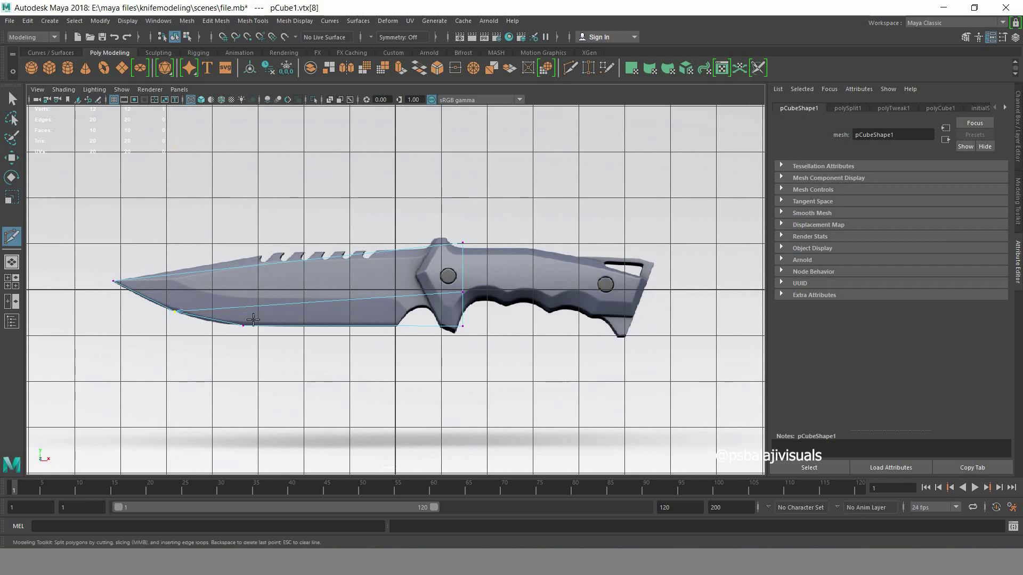
pyautogui.click(167, 276)
pyautogui.press('Return')
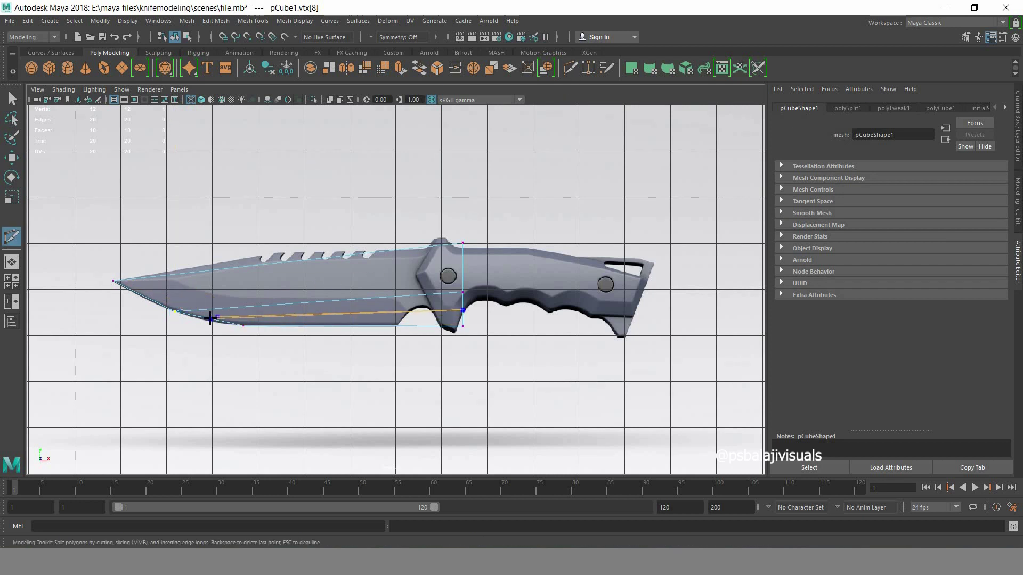
pyautogui.press('q')
pyautogui.click(222, 349)
pyautogui.click(212, 319)
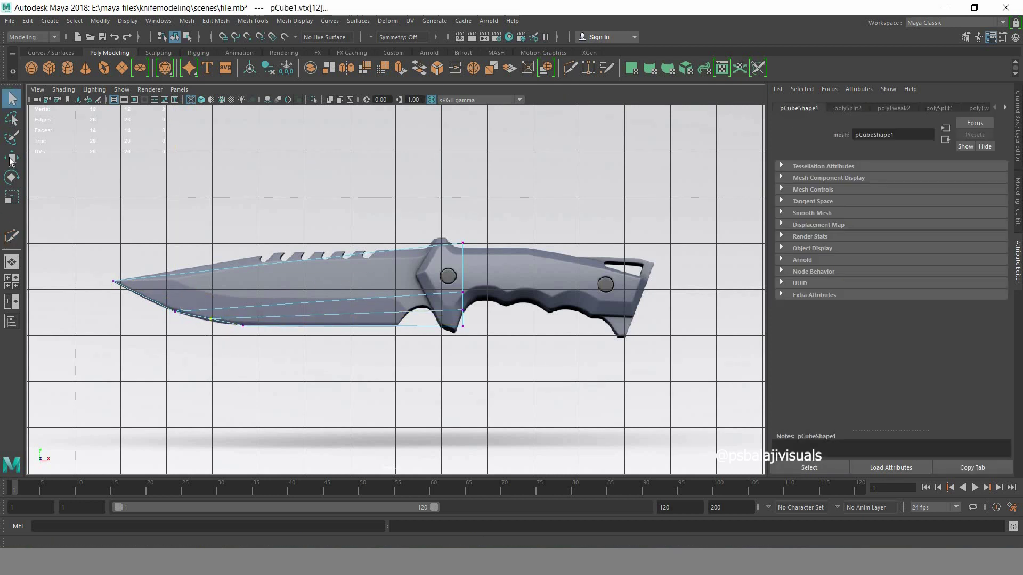
pyautogui.press('w')
pyautogui.moveTo(212, 236); pyautogui.dragTo(213, 241)
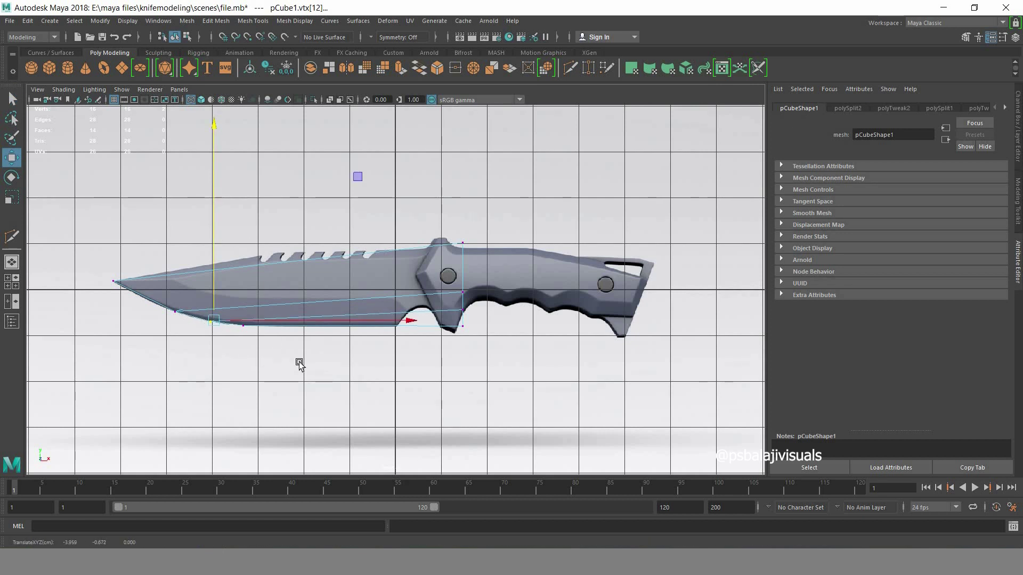
# - Cut one more edge near the blade tip and select its new vertex
pyautogui.click(12, 236)
pyautogui.keyDown('ctrl'); pyautogui.click(145, 296); pyautogui.keyUp('ctrl')
pyautogui.press('q')
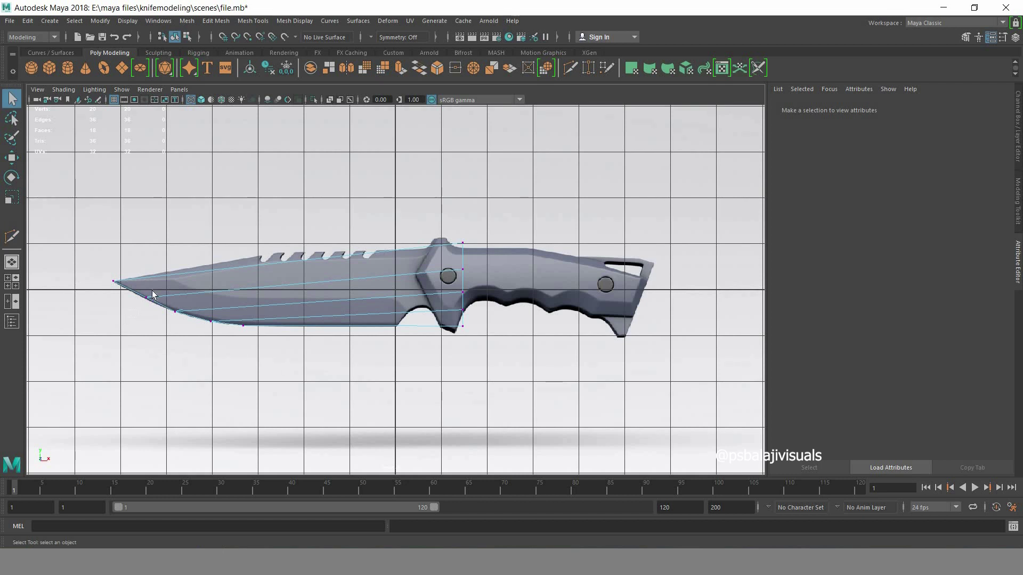
pyautogui.click(142, 299)
# - Deselect the tip vertex, frame the blade in view and reselect the knife mesh
pyautogui.press('w')
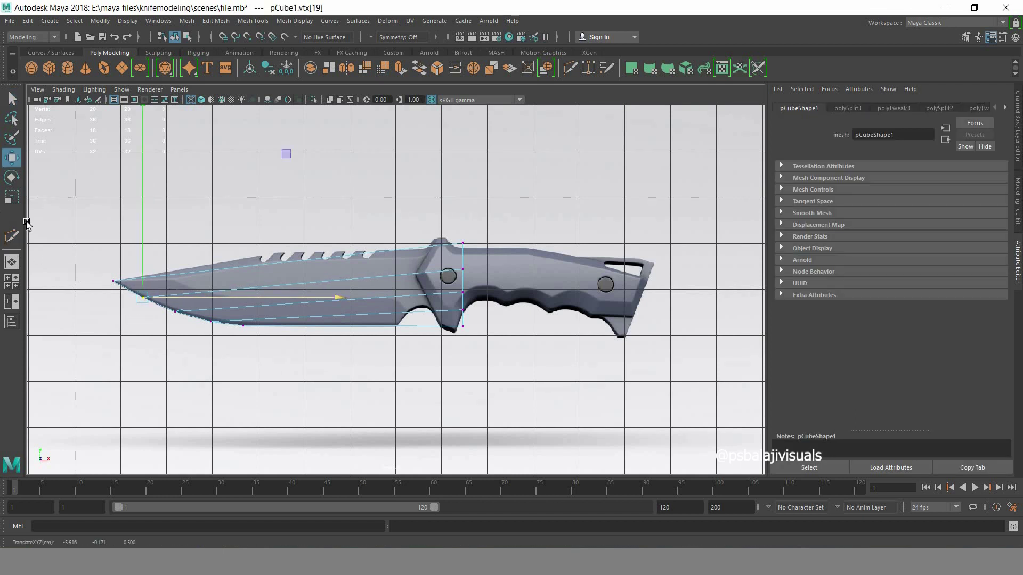
pyautogui.press('q')
pyautogui.click(357, 294)
pyautogui.scroll(2, 361, 329)
pyautogui.scroll(2, 361, 329)
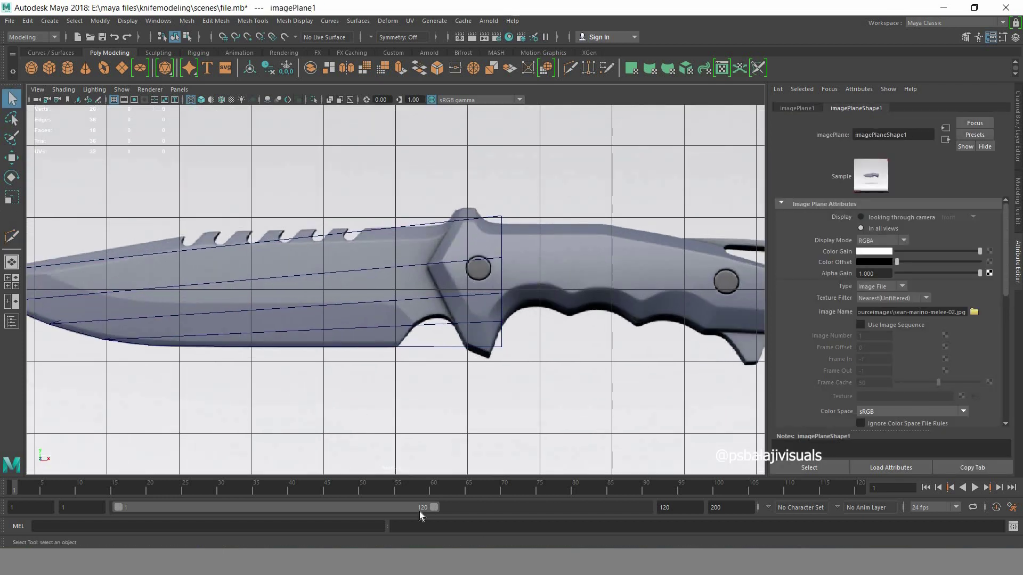
pyautogui.keyDown('alt'); pyautogui.moveTo(237, 302); pyautogui.dragTo(357, 320, button='middle'); pyautogui.keyUp('alt')
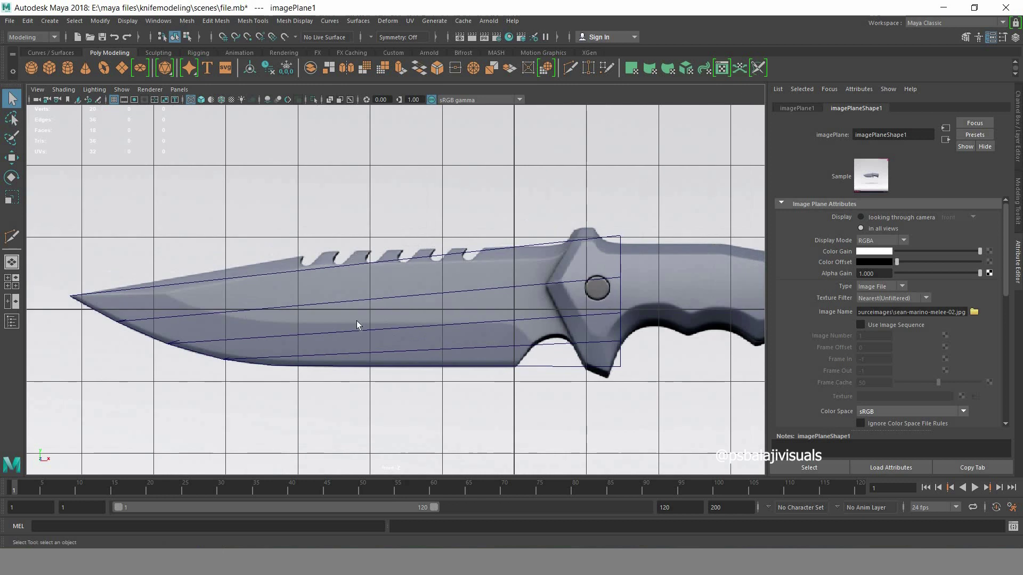
pyautogui.click(309, 267)
# - Cut an edge from the spine at the first tooth to the lower edge and adjust its vertices
pyautogui.hotkey('ctrl', 'shift', 'x')
pyautogui.click(299, 269)
pyautogui.click(418, 367)
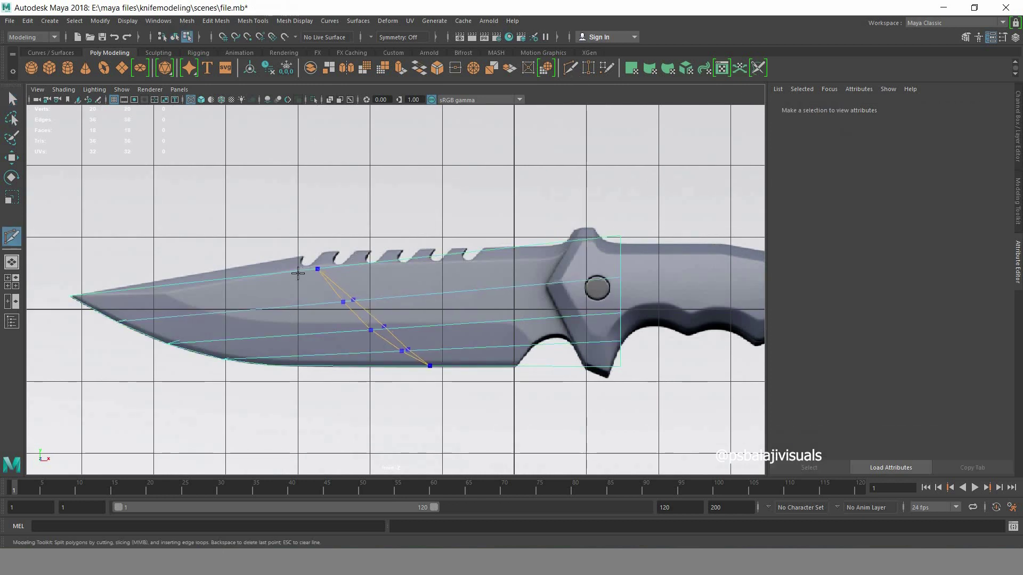
pyautogui.press('Return')
pyautogui.press('q')
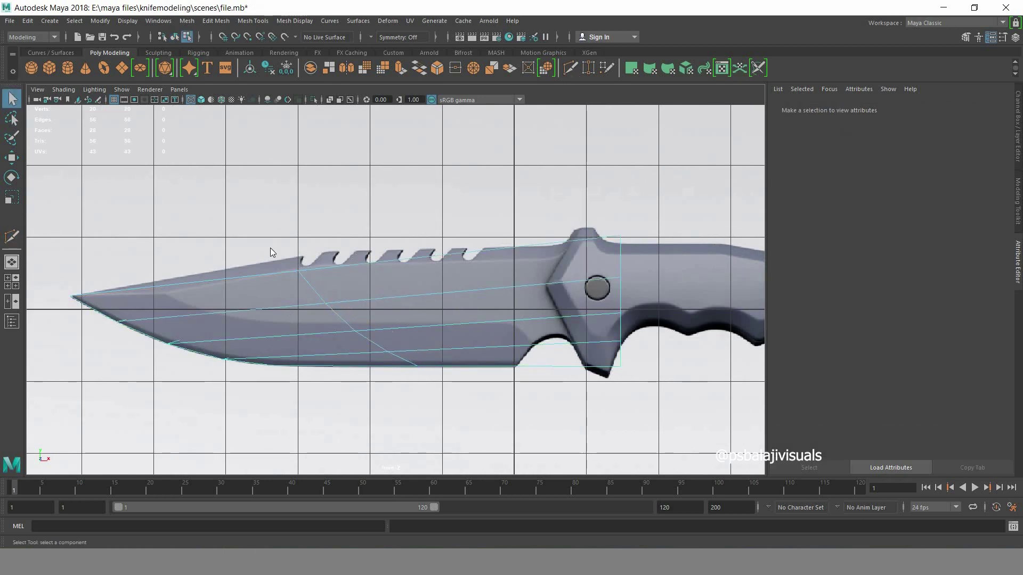
pyautogui.moveTo(318, 320); pyautogui.dragTo(319, 290, button='right')
pyautogui.moveTo(312, 283)
pyautogui.mouseDown()
pyautogui.moveTo(288, 261)
pyautogui.moveTo(323, 257)
pyautogui.mouseUp()
pyautogui.press('w')
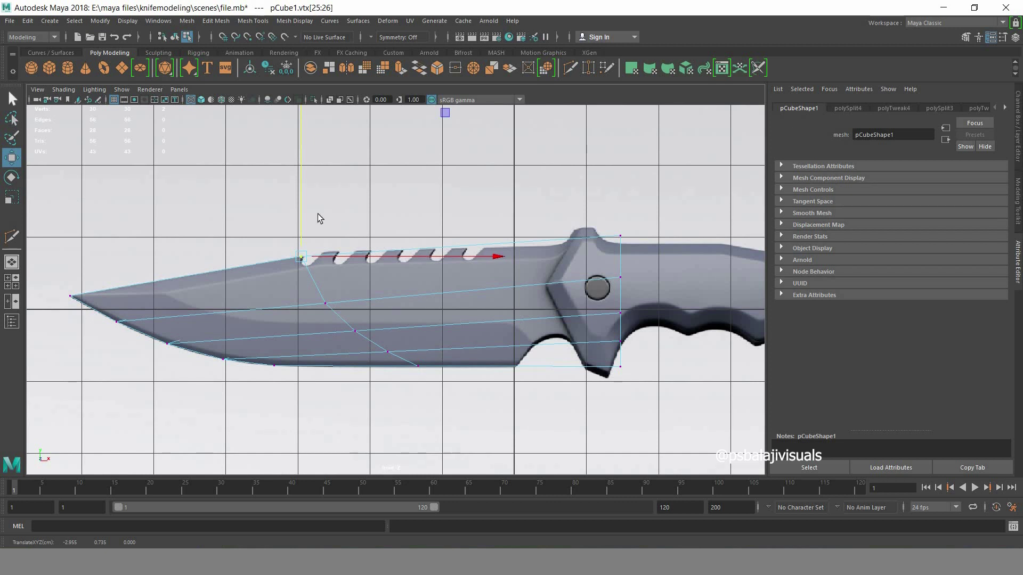
pyautogui.press('q')
# - Cut a second edge from the spine behind the teeth to the cutting edge, then exit Multi-Cut
pyautogui.click(569, 68)
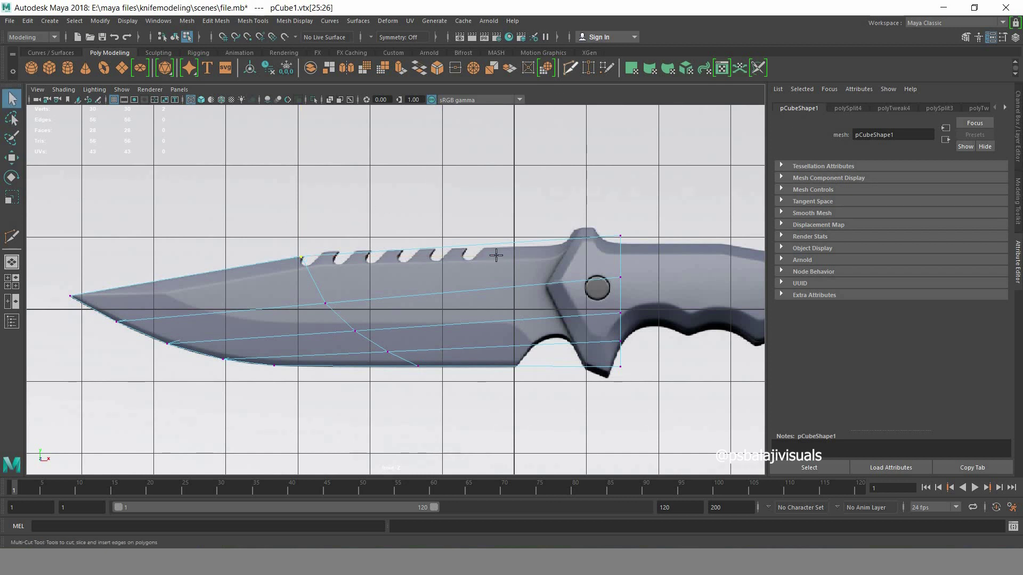
pyautogui.click(482, 244)
pyautogui.click(532, 367)
pyautogui.press('Return')
pyautogui.click(13, 100)
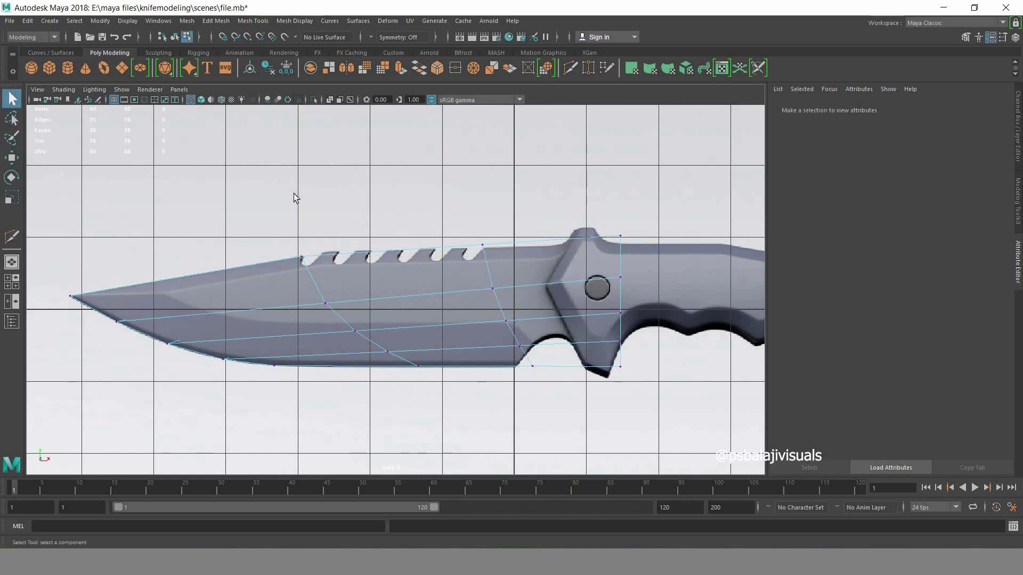
# - Raise the top vertex behind the teeth onto the spine line
pyautogui.moveTo(652, 249); pyautogui.dragTo(472, 227)
pyautogui.press('w')
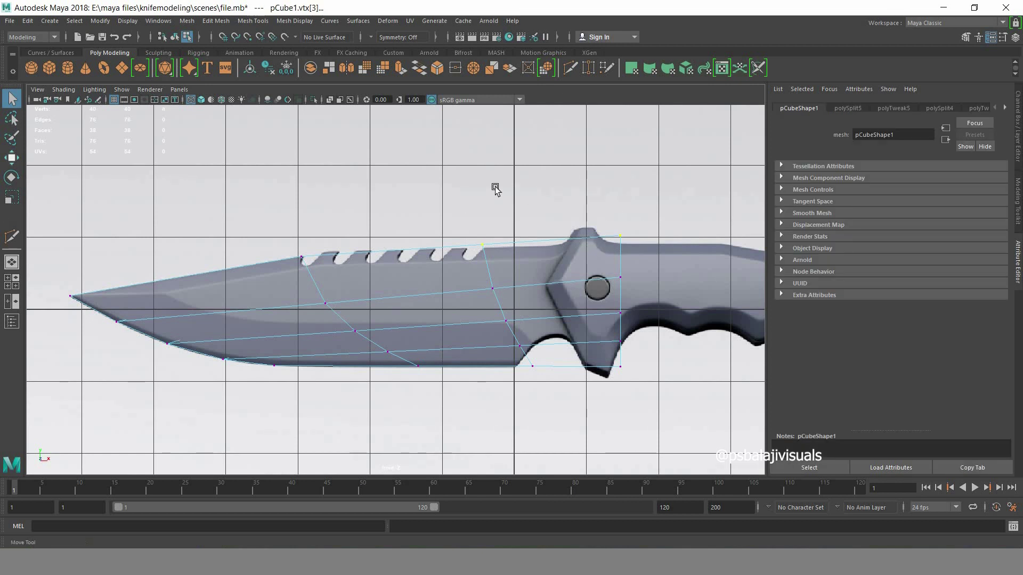
pyautogui.click(621, 236)
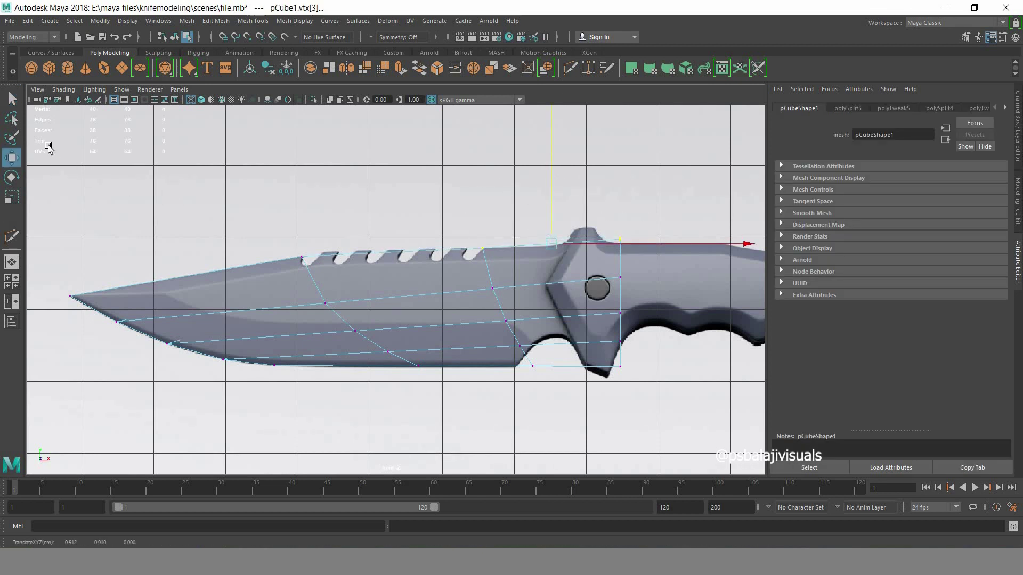
pyautogui.moveTo(620, 208); pyautogui.dragTo(274, 203)
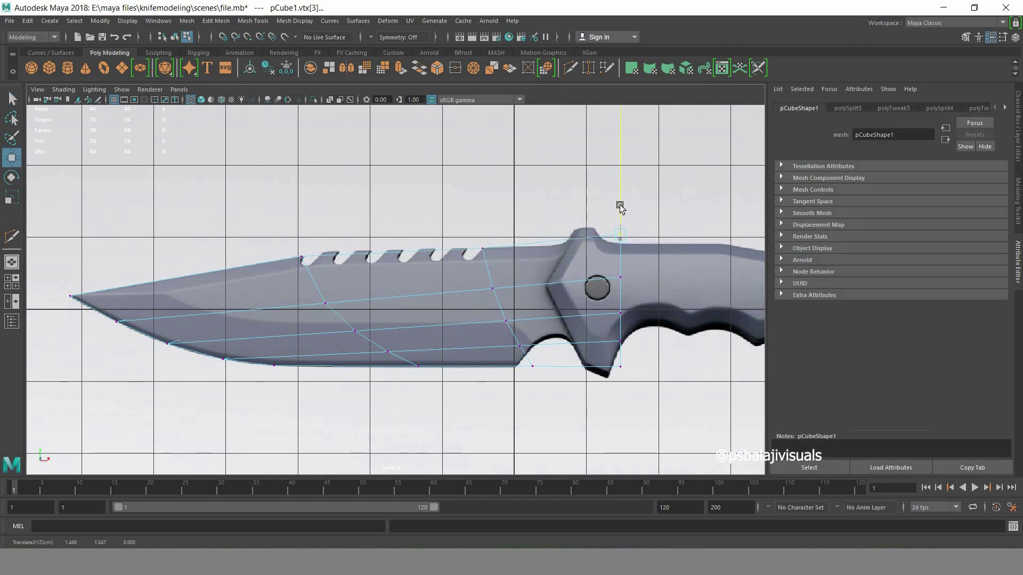
pyautogui.press('q')
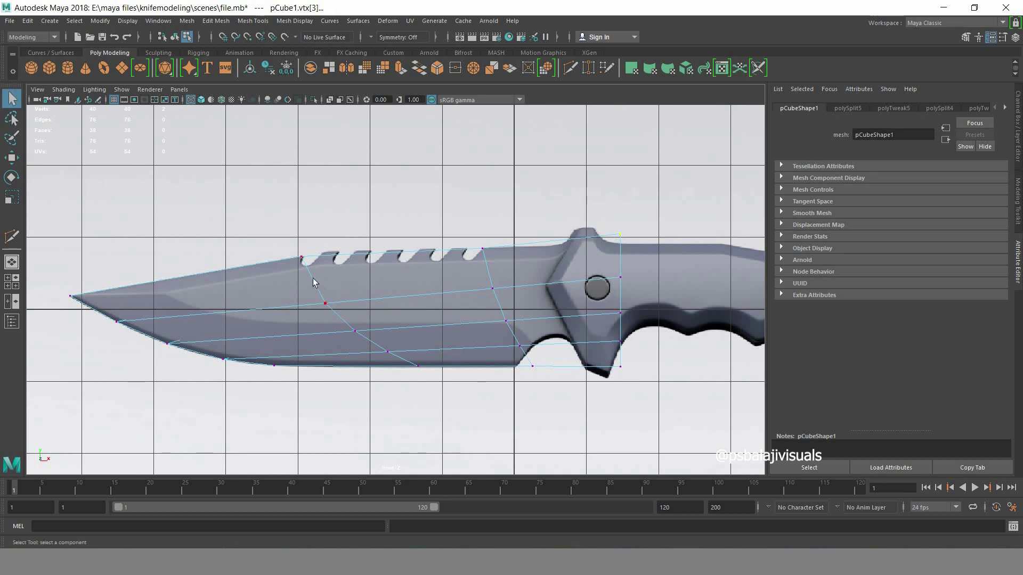
# - Shift the blade's middle vertex column slightly right
pyautogui.moveTo(424, 377); pyautogui.dragTo(294, 252)
pyautogui.press('w')
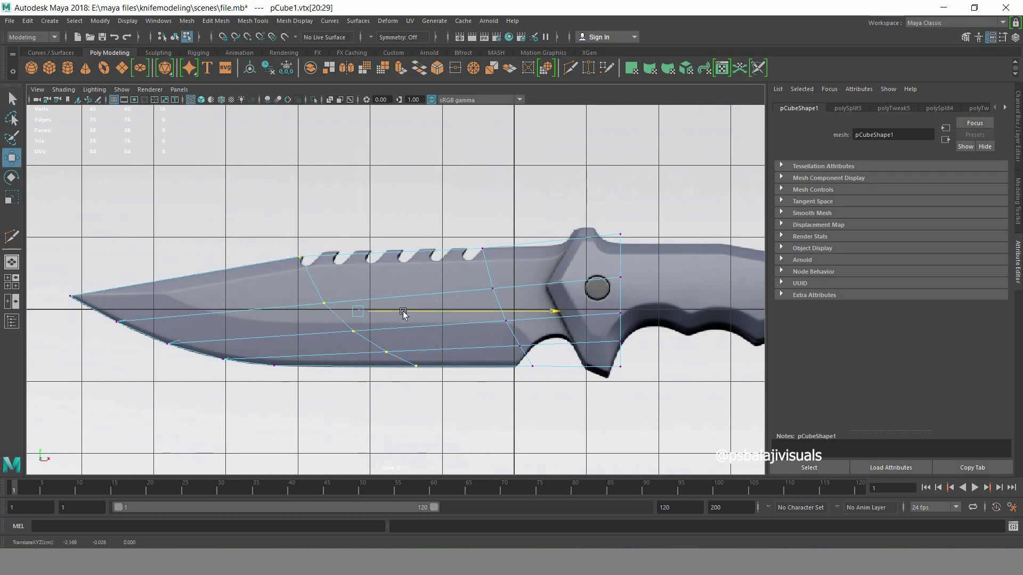
pyautogui.moveTo(406, 314); pyautogui.dragTo(410, 315)
pyautogui.press('q')
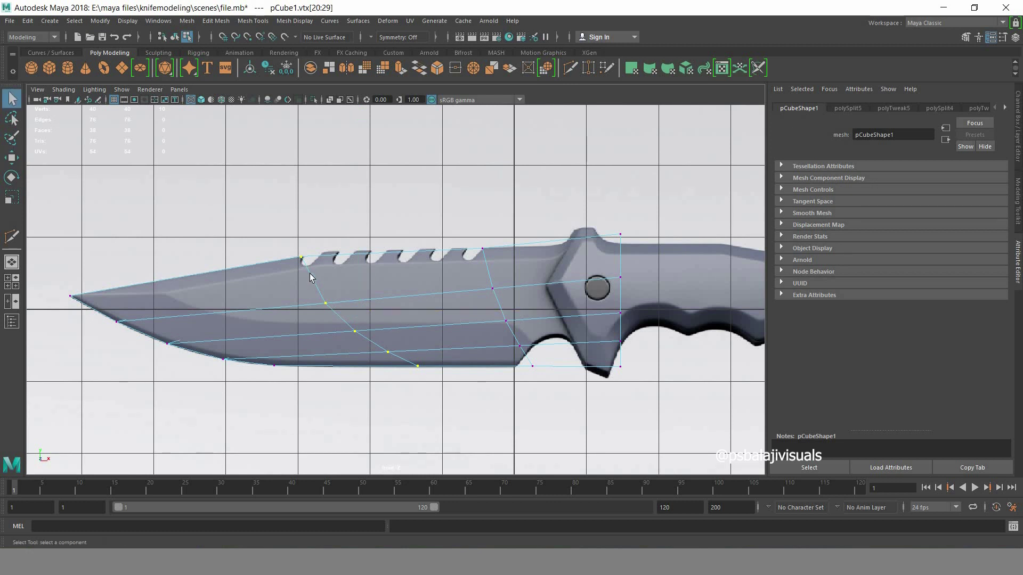
# - Line up the slanted cut's vertices in a vertical line under the first tooth
pyautogui.moveTo(318, 318); pyautogui.dragTo(318, 316)
pyautogui.press('w')
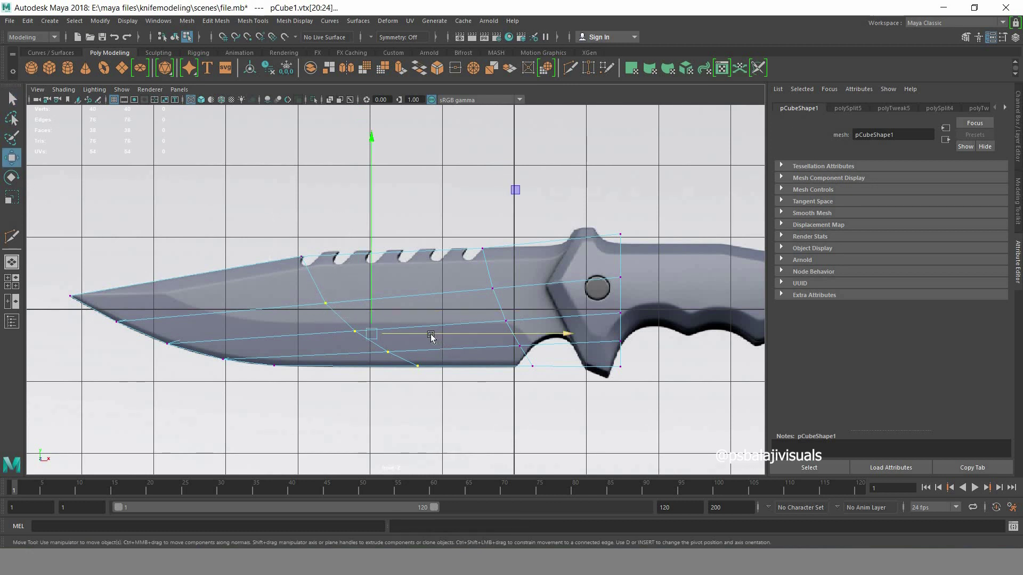
pyautogui.moveTo(430, 334); pyautogui.dragTo(396, 333)
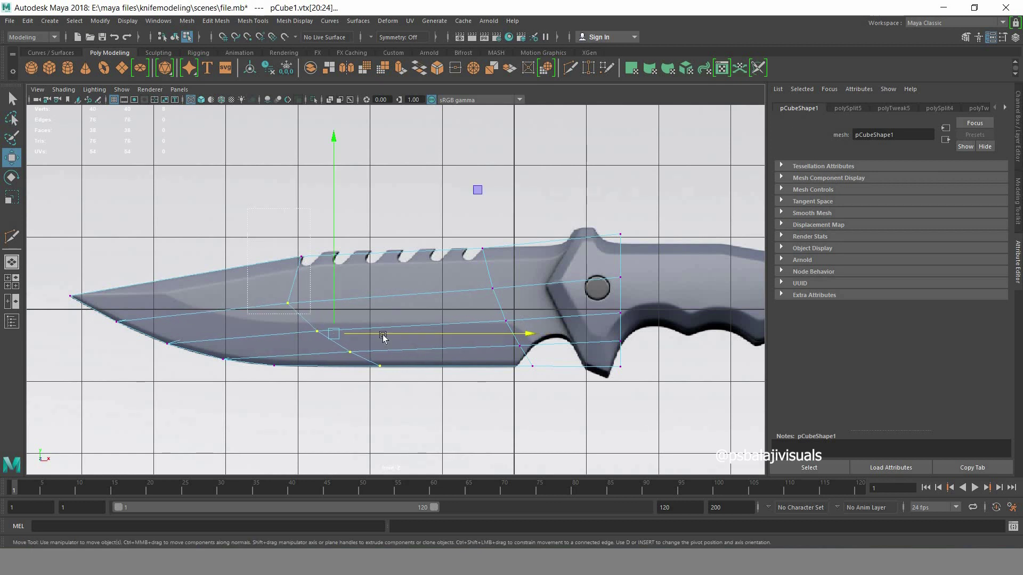
pyautogui.keyDown('ctrl'); pyautogui.moveTo(245, 210); pyautogui.dragTo(309, 319); pyautogui.keyUp('ctrl')
pyautogui.moveTo(405, 347); pyautogui.dragTo(387, 349)
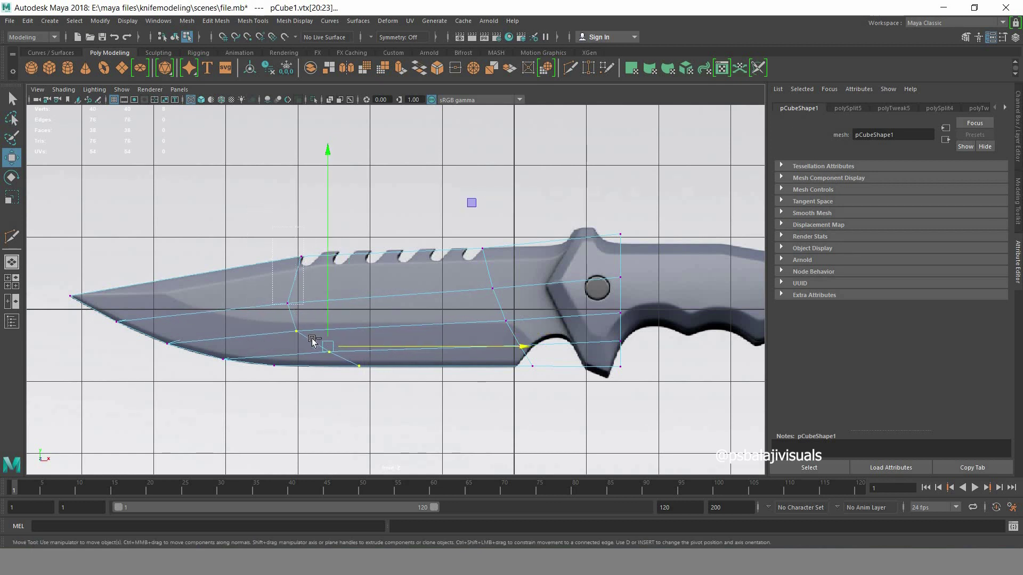
pyautogui.keyDown('ctrl'); pyautogui.moveTo(312, 338); pyautogui.dragTo(283, 319); pyautogui.keyUp('ctrl')
pyautogui.moveTo(379, 359); pyautogui.dragTo(346, 359)
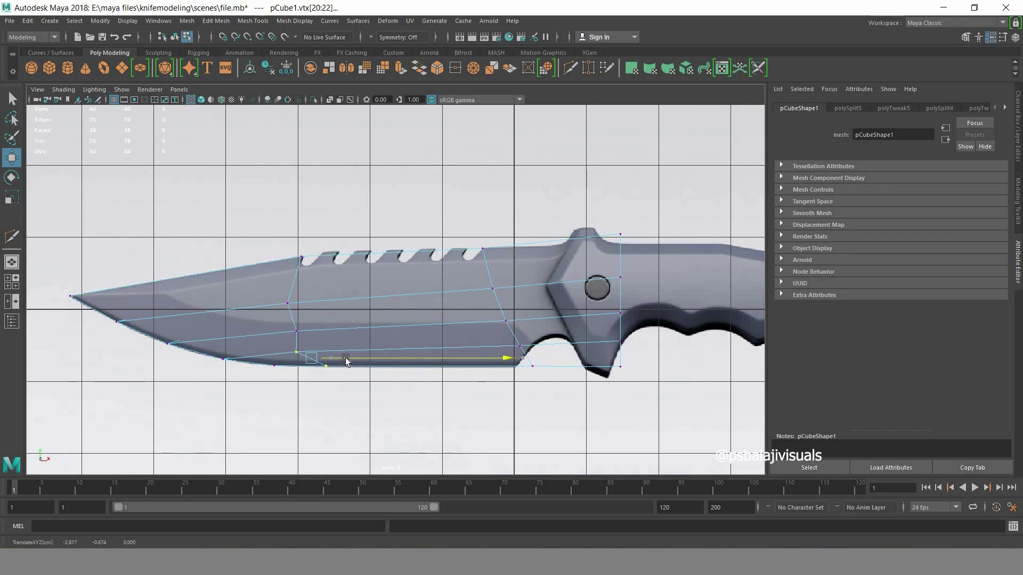
pyautogui.click(286, 303)
pyautogui.moveTo(322, 306); pyautogui.dragTo(320, 277)
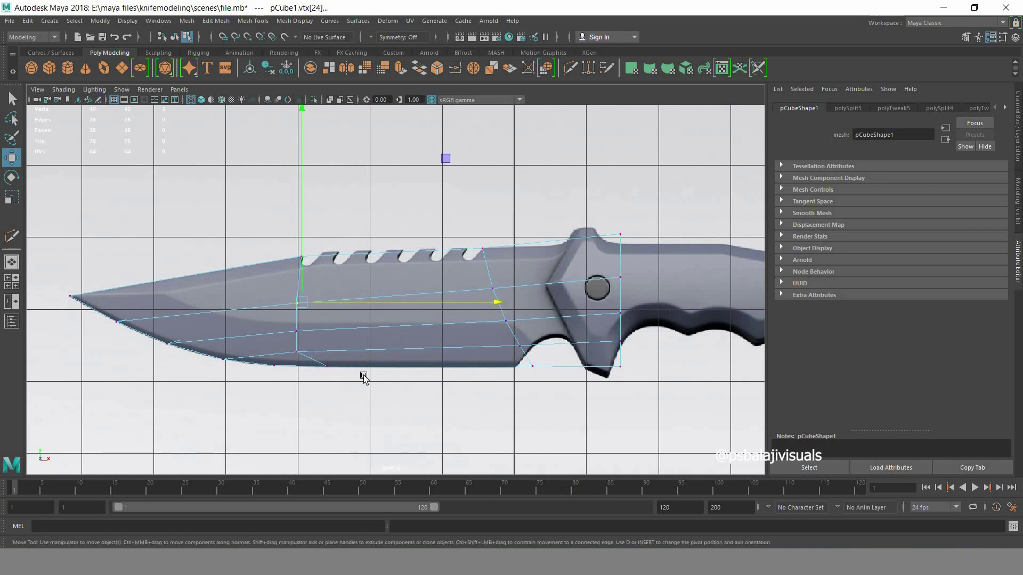
pyautogui.moveTo(365, 377); pyautogui.dragTo(293, 361)
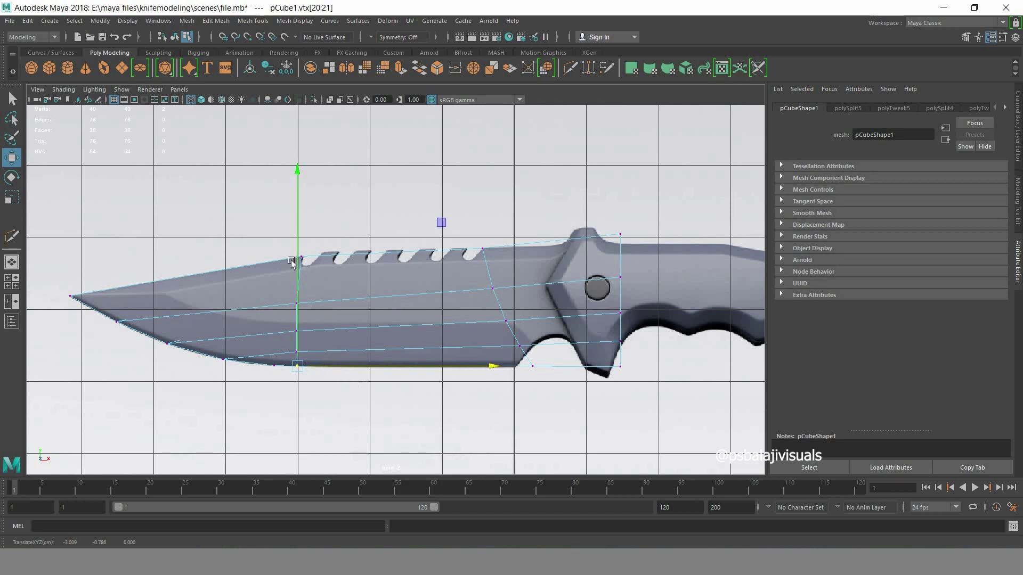
pyautogui.click(340, 260)
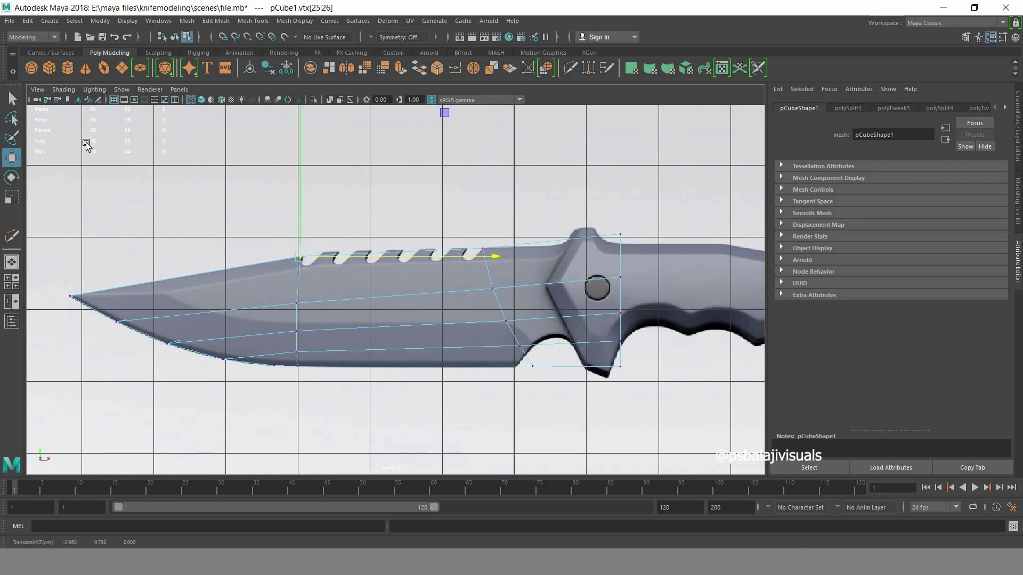
pyautogui.press('q')
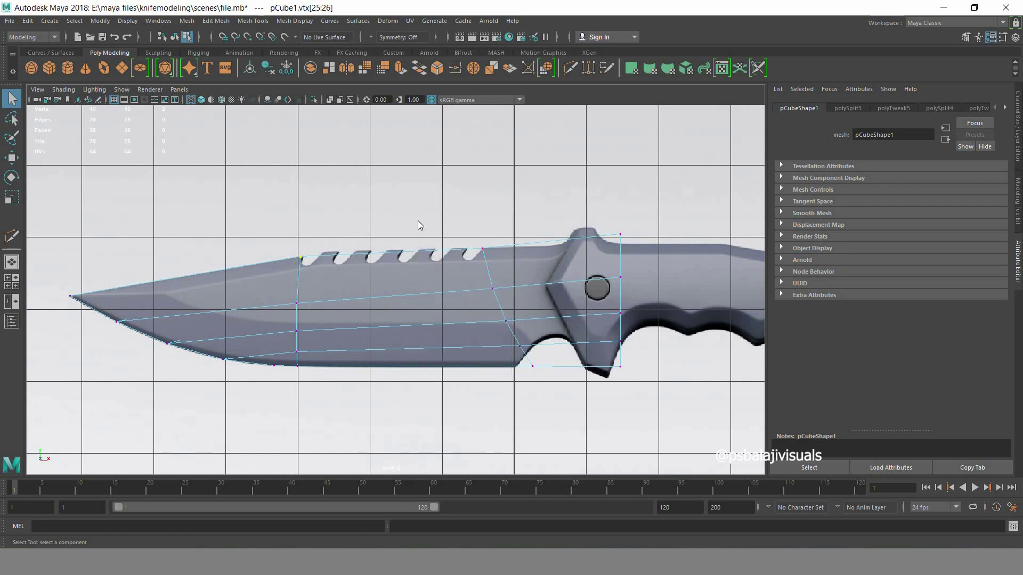
# - Switch to edge mode and activate the Insert Edge Loop Tool on the blade
pyautogui.click(449, 251)
pyautogui.moveTo(426, 256)
pyautogui.mouseDown(button='right')
pyautogui.moveTo(426, 229)
pyautogui.moveTo(452, 325)
pyautogui.mouseUp(button='right')
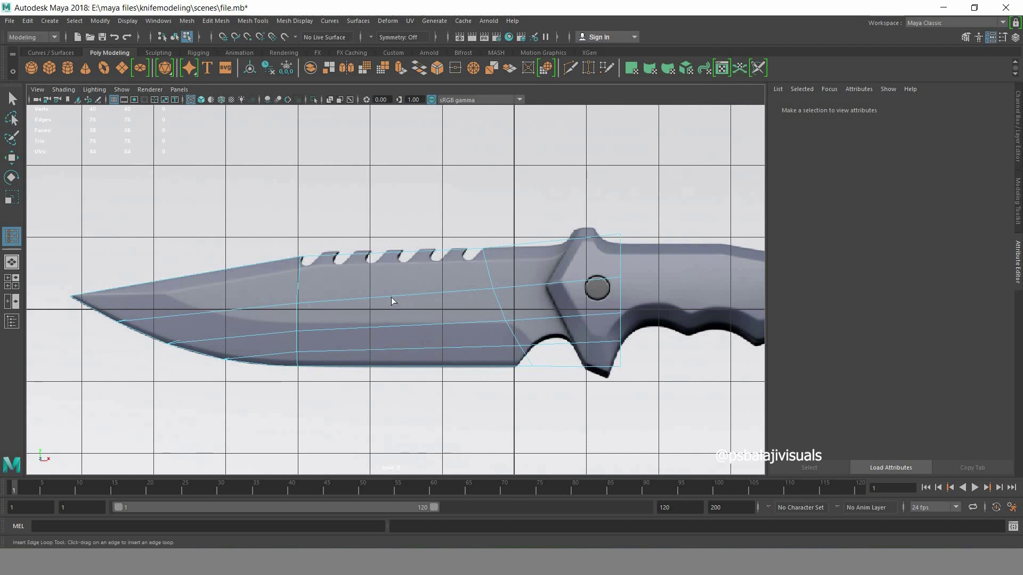
pyautogui.keyDown('shift'); pyautogui.moveTo(391, 298); pyautogui.dragTo(392, 298, button='right'); pyautogui.keyUp('shift')
pyautogui.click(14, 98)
pyautogui.click(404, 296)
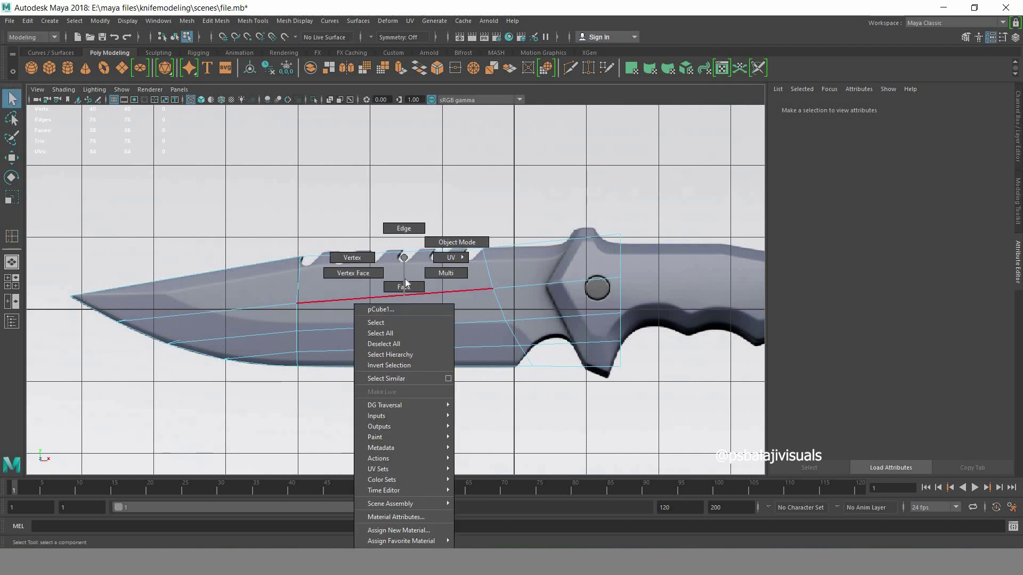
pyautogui.keyDown('shift'); pyautogui.moveTo(404, 253); pyautogui.dragTo(435, 325, button='right'); pyautogui.keyUp('shift')
# - Insert 16 evenly spaced edge loops across the toothed section, then hide Tool Settings
pyautogui.click(447, 326)
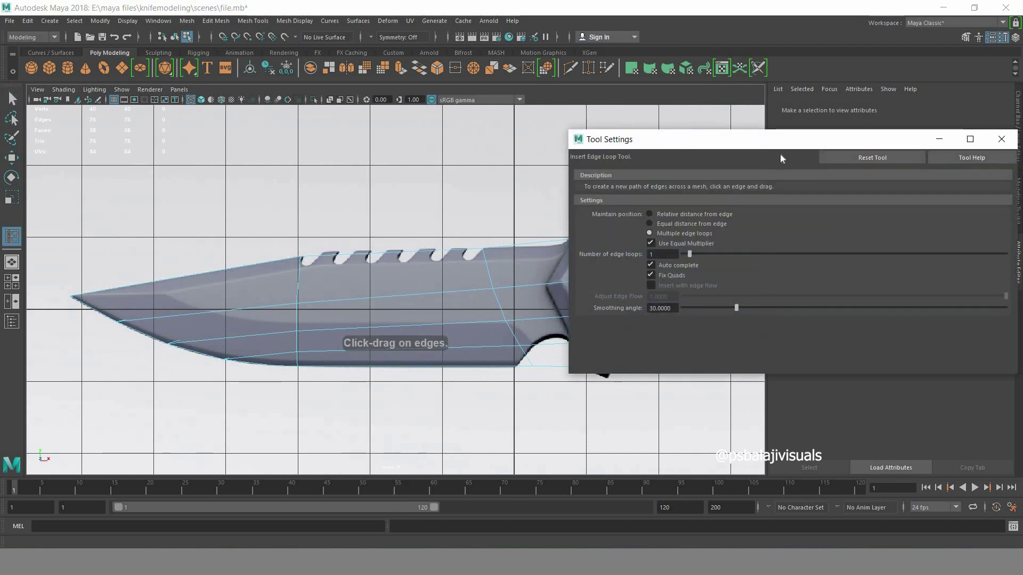
pyautogui.moveTo(796, 268); pyautogui.dragTo(818, 271)
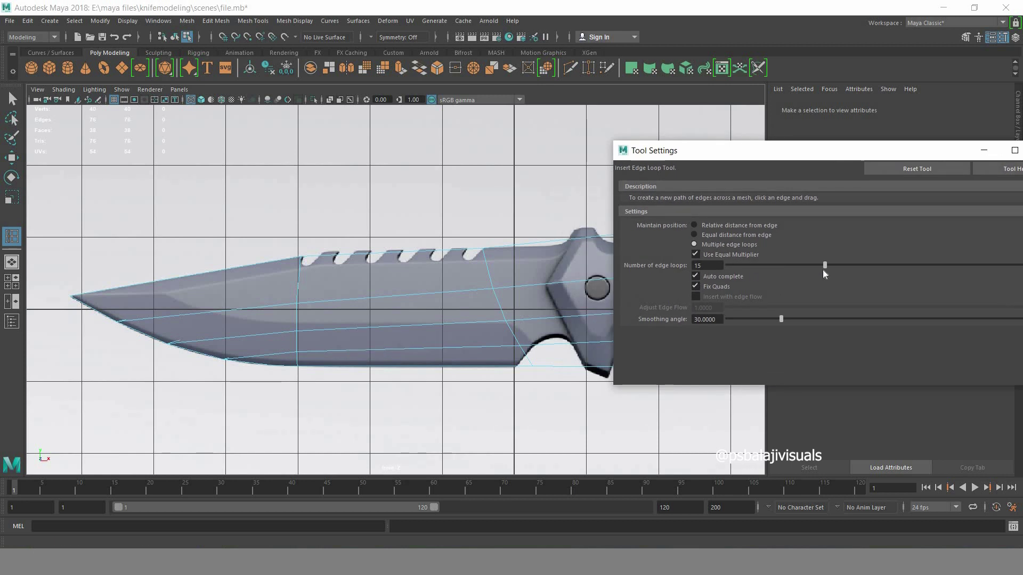
pyautogui.click(375, 298)
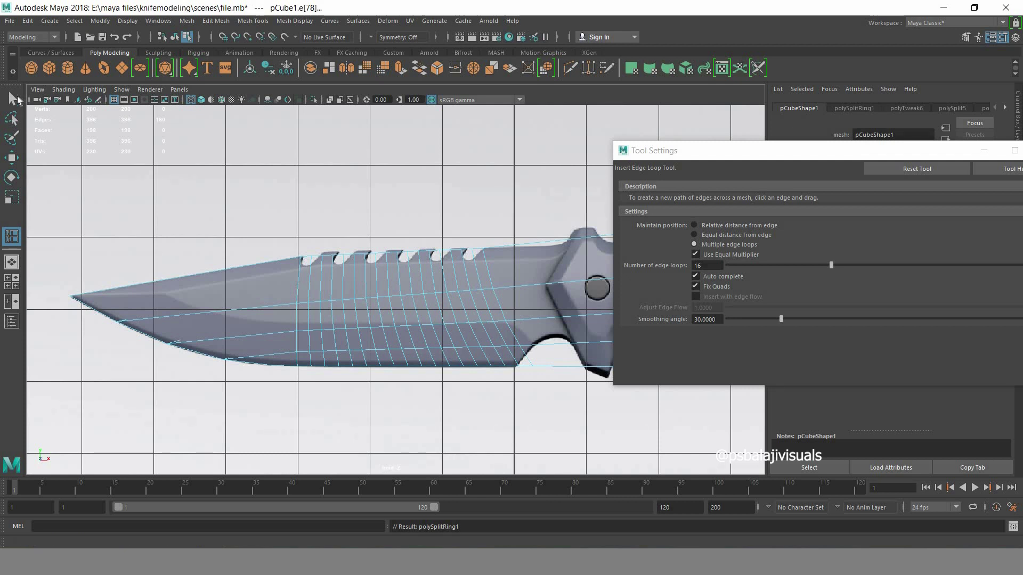
pyautogui.press('q')
pyautogui.click(984, 150)
pyautogui.scroll(2, 484, 311)
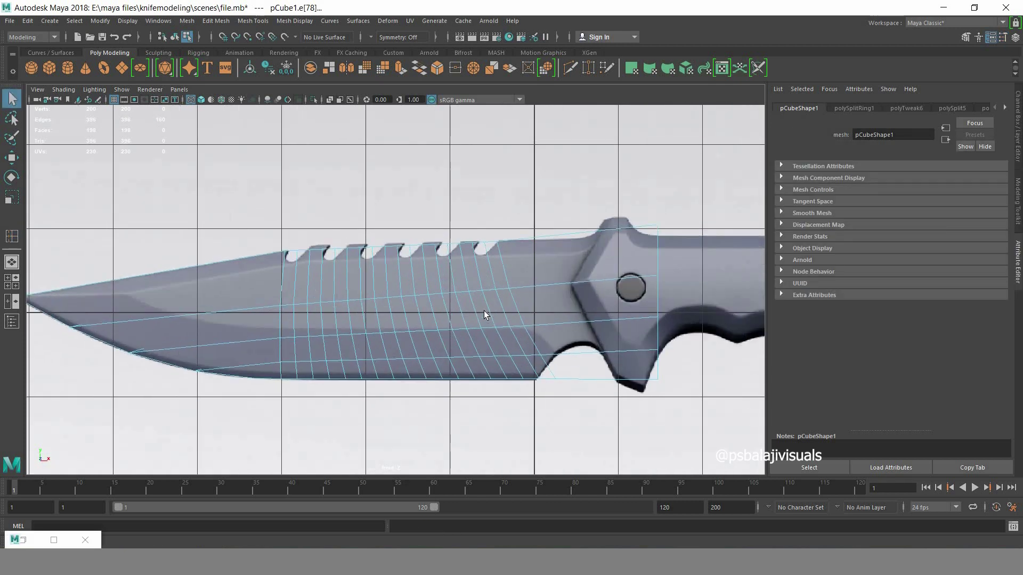
pyautogui.scroll(2, 411, 296)
# - Pick the first notch's vertex pair and the vertex column below it for moving
pyautogui.moveTo(240, 235); pyautogui.dragTo(256, 232, button='right')
pyautogui.moveTo(256, 233)
pyautogui.mouseDown()
pyautogui.moveTo(273, 251)
pyautogui.moveTo(249, 231)
pyautogui.mouseUp()
pyautogui.press('w')
pyautogui.moveTo(236, 298); pyautogui.dragTo(254, 426)
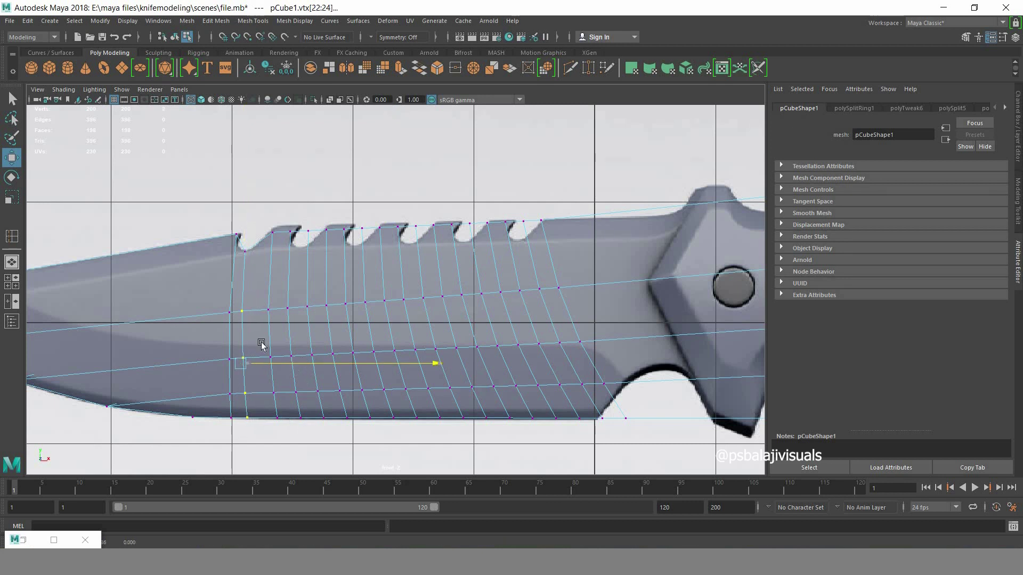
pyautogui.keyDown('ctrl'); pyautogui.moveTo(268, 332); pyautogui.dragTo(235, 303); pyautogui.keyUp('ctrl')
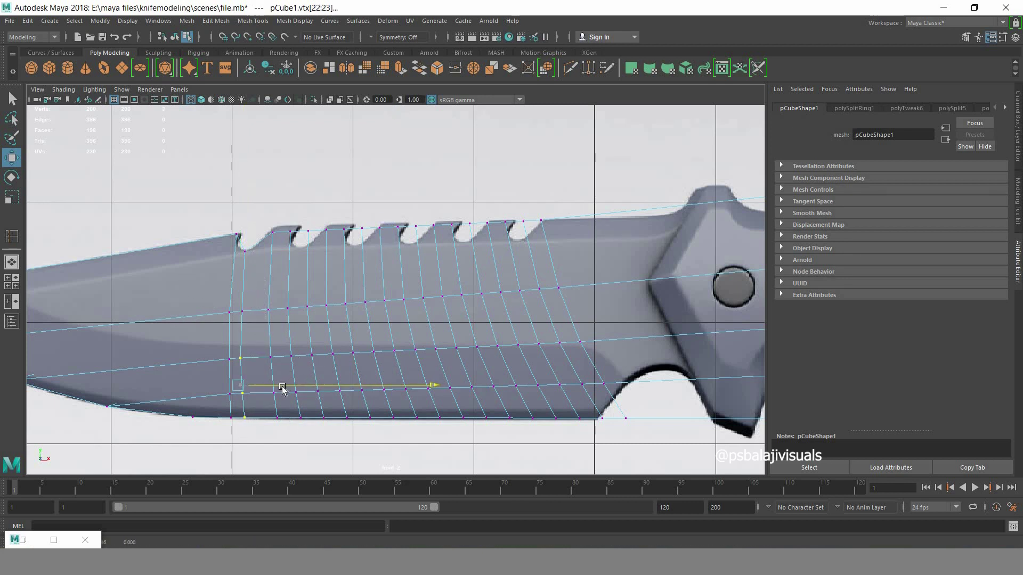
pyautogui.keyDown('ctrl'); pyautogui.moveTo(261, 373); pyautogui.dragTo(223, 346); pyautogui.keyUp('ctrl')
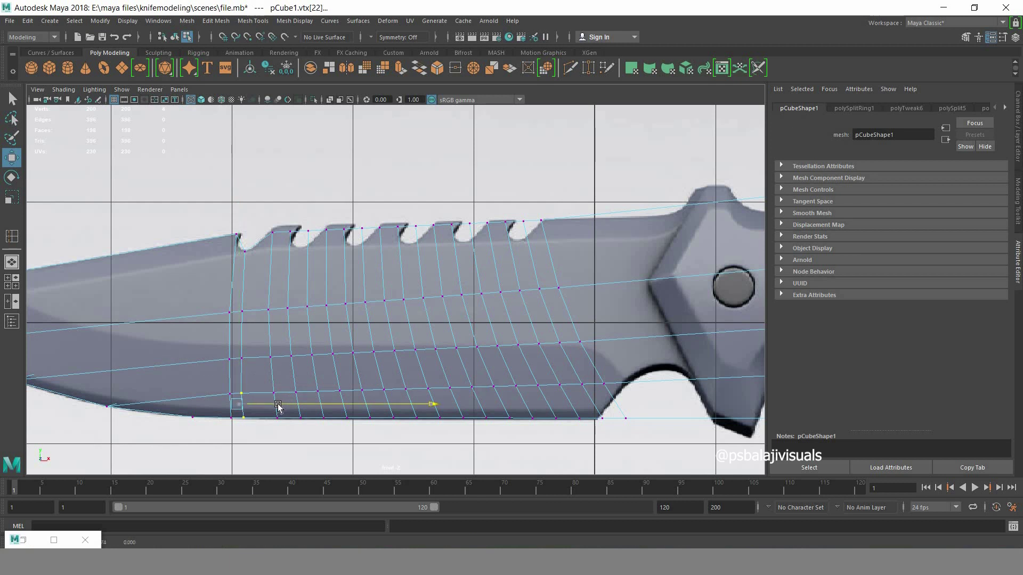
# - Straighten the first loop under a tooth notch by sliding its mid-blade vertex left
pyautogui.click(276, 216)
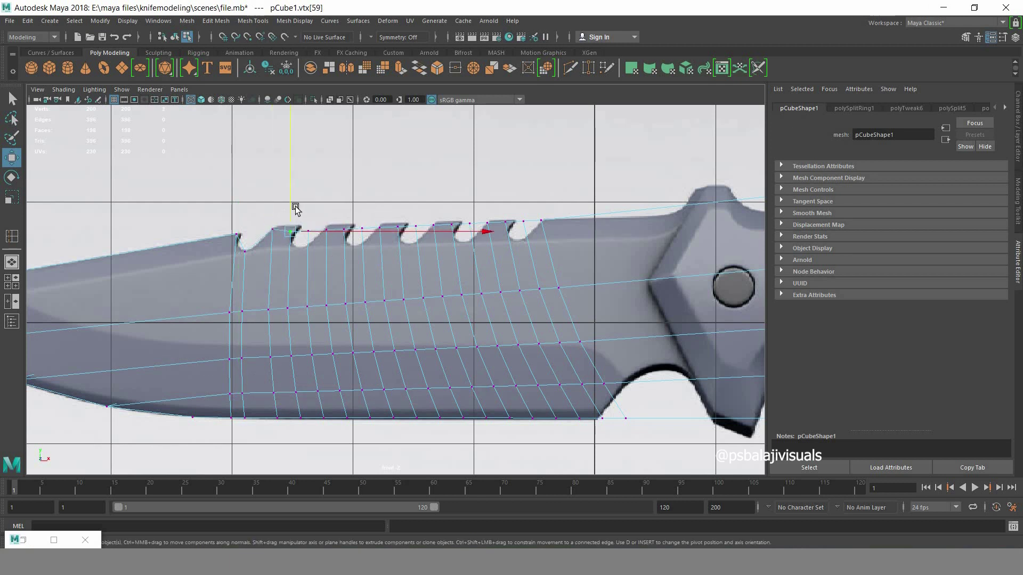
pyautogui.moveTo(293, 200)
pyautogui.mouseDown()
pyautogui.moveTo(322, 225)
pyautogui.moveTo(278, 232)
pyautogui.mouseUp()
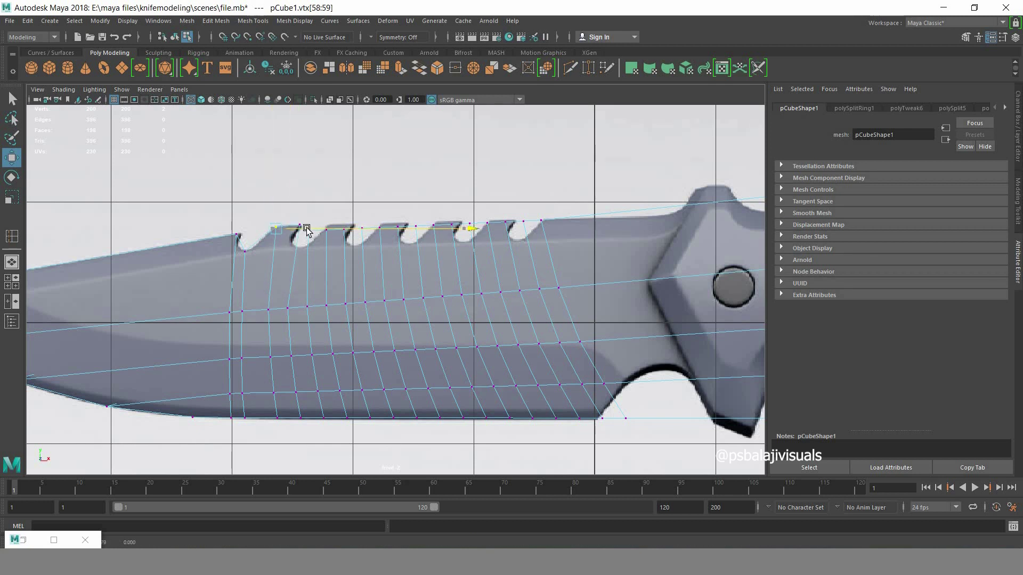
pyautogui.moveTo(269, 411); pyautogui.dragTo(293, 424)
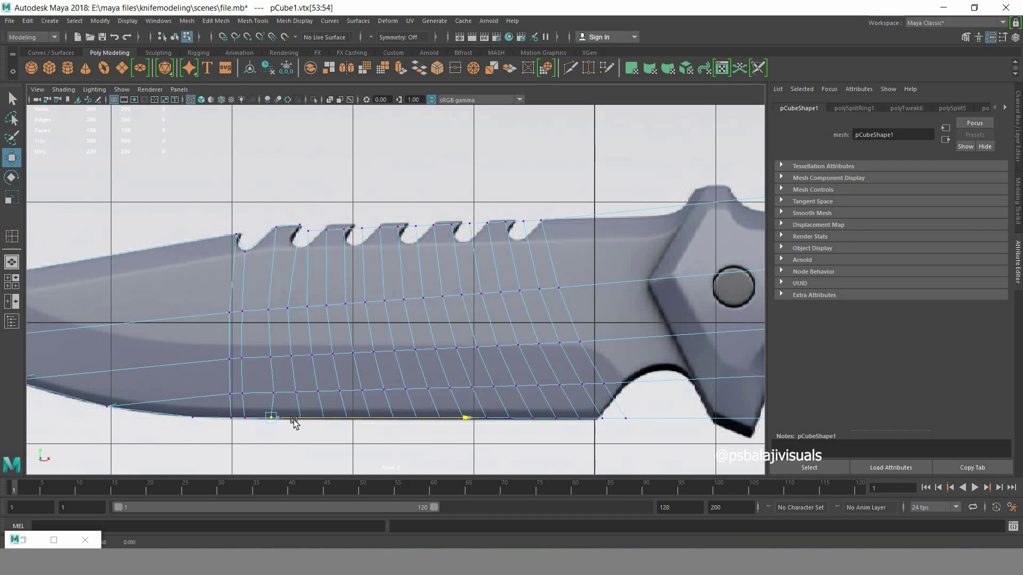
pyautogui.moveTo(261, 384)
pyautogui.mouseDown()
pyautogui.moveTo(302, 392)
pyautogui.moveTo(294, 394)
pyautogui.mouseUp()
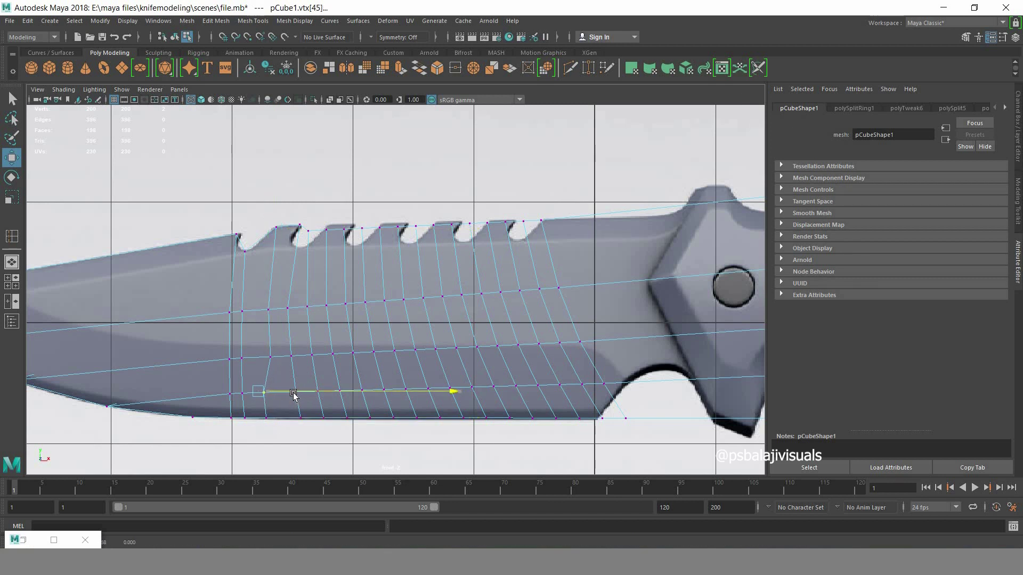
pyautogui.click(262, 355)
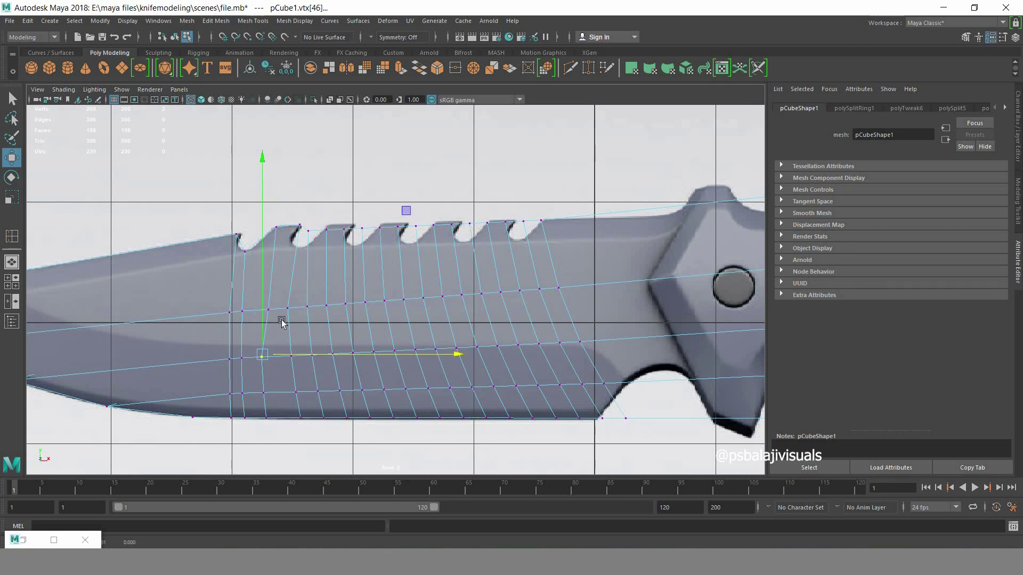
pyautogui.click(268, 309)
pyautogui.moveTo(288, 309); pyautogui.dragTo(282, 309)
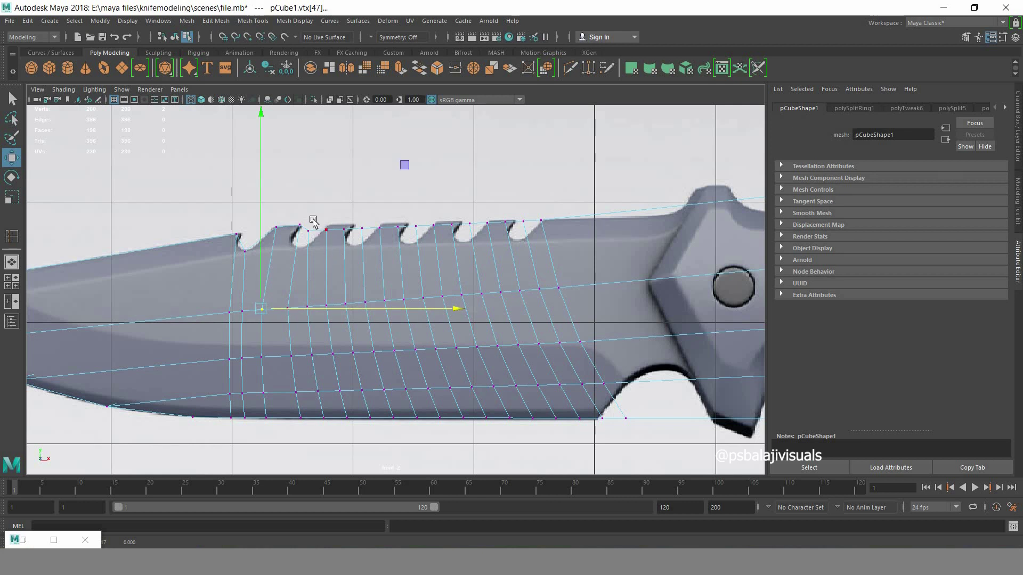
# - Align the next loop's upper, middle and lower vertices left, then select the following notch pairs
pyautogui.moveTo(303, 250); pyautogui.dragTo(310, 231)
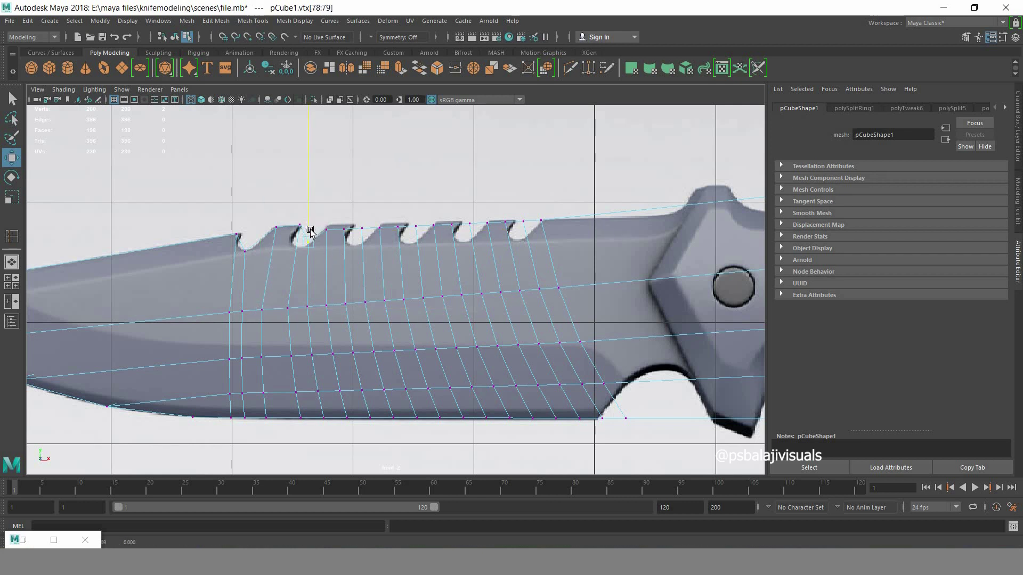
pyautogui.click(288, 309)
pyautogui.moveTo(322, 309); pyautogui.dragTo(311, 310)
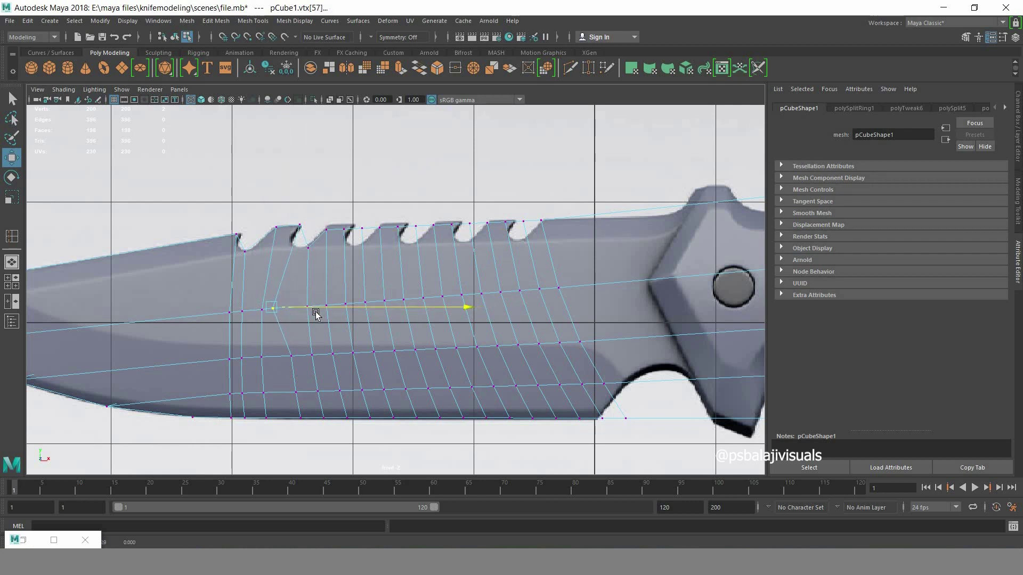
pyautogui.click(291, 356)
pyautogui.moveTo(310, 355); pyautogui.dragTo(302, 358)
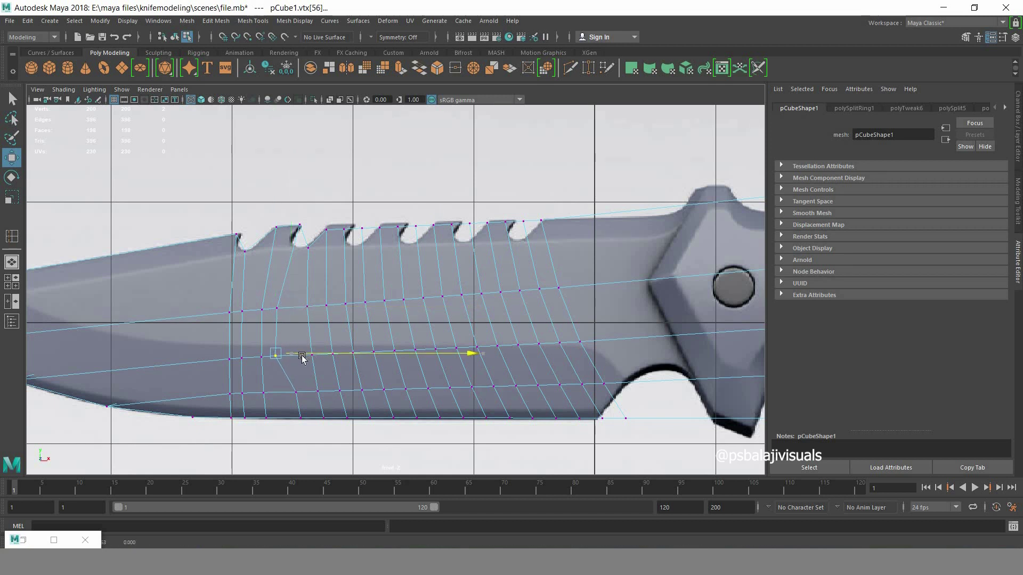
pyautogui.click(295, 392)
pyautogui.moveTo(325, 392)
pyautogui.mouseDown()
pyautogui.moveTo(306, 393)
pyautogui.moveTo(304, 430)
pyautogui.mouseUp()
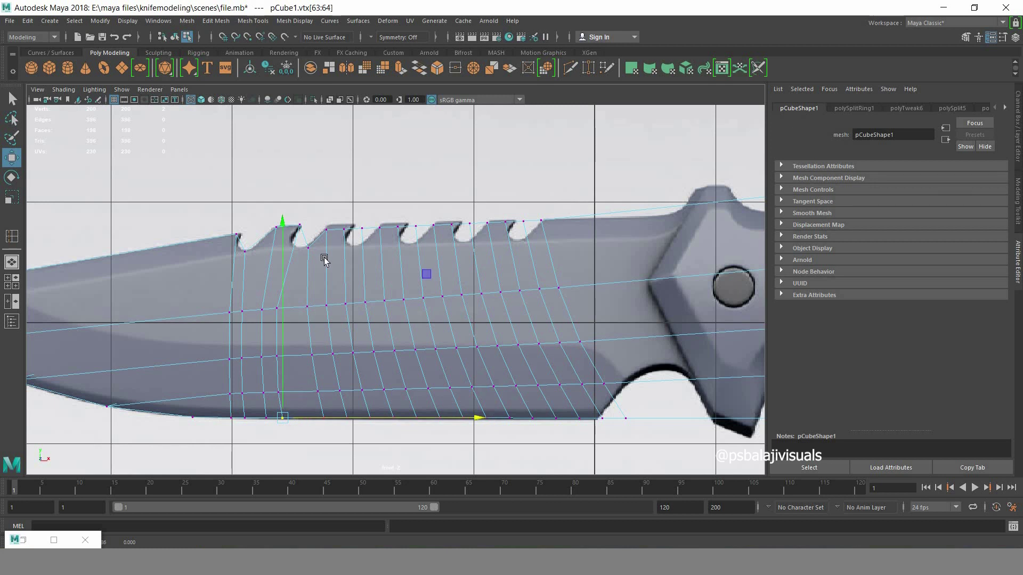
pyautogui.moveTo(292, 240); pyautogui.dragTo(325, 252)
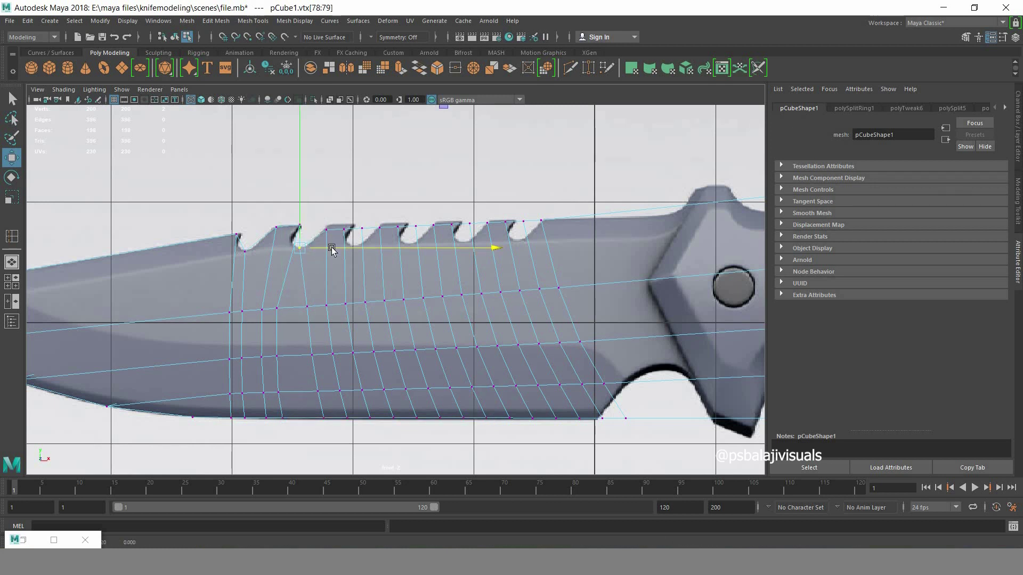
pyautogui.moveTo(322, 207)
pyautogui.mouseDown()
pyautogui.moveTo(342, 229)
pyautogui.moveTo(346, 208)
pyautogui.mouseUp()
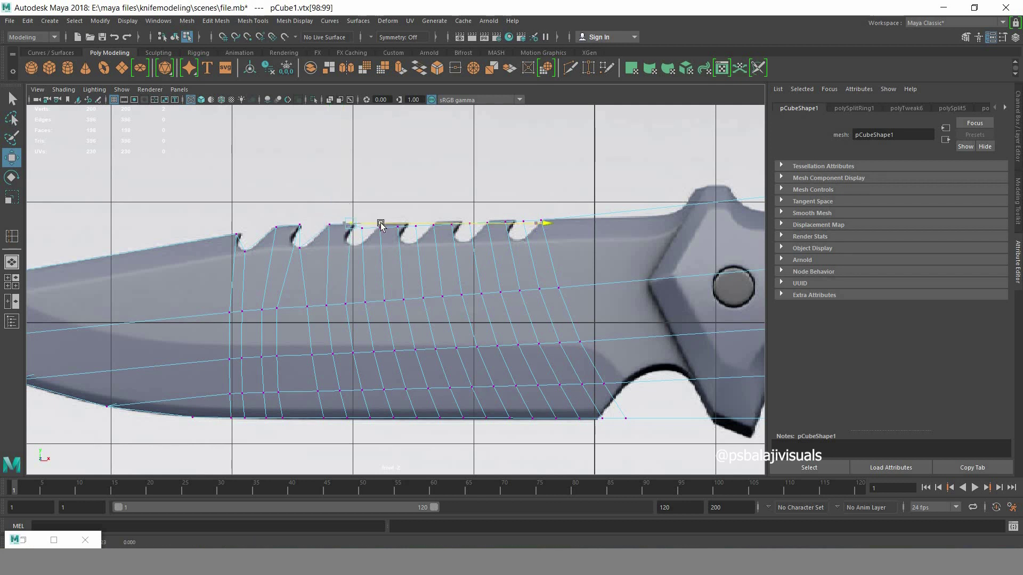
pyautogui.moveTo(385, 237)
pyautogui.mouseDown()
pyautogui.moveTo(371, 206)
pyautogui.moveTo(336, 293)
pyautogui.moveTo(317, 299)
pyautogui.mouseUp()
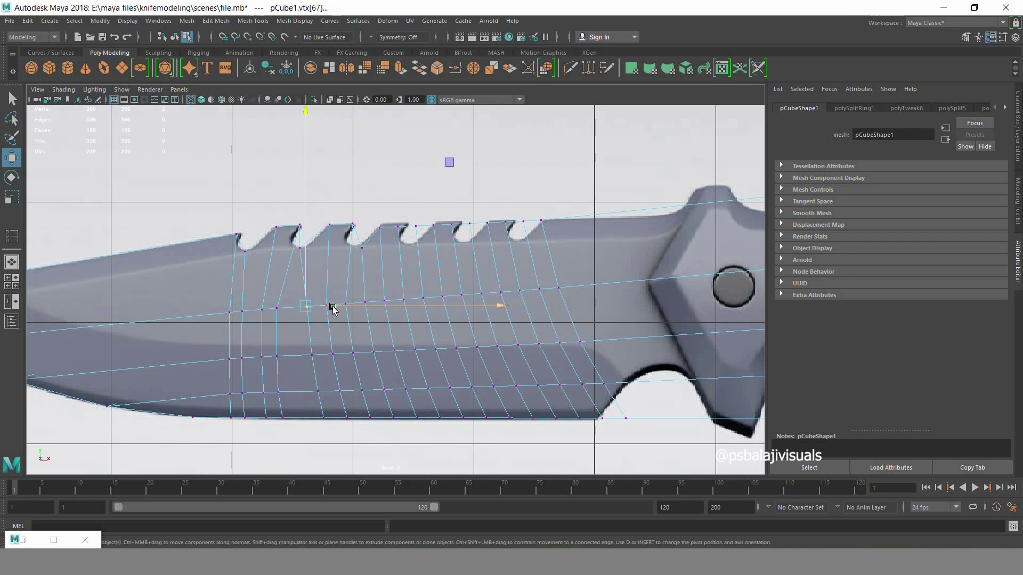
# - Slide the first loop's mid-blade, lower and bottom-edge vertices left along X
pyautogui.moveTo(331, 308); pyautogui.dragTo(320, 359, button='middle')
pyautogui.click(313, 355)
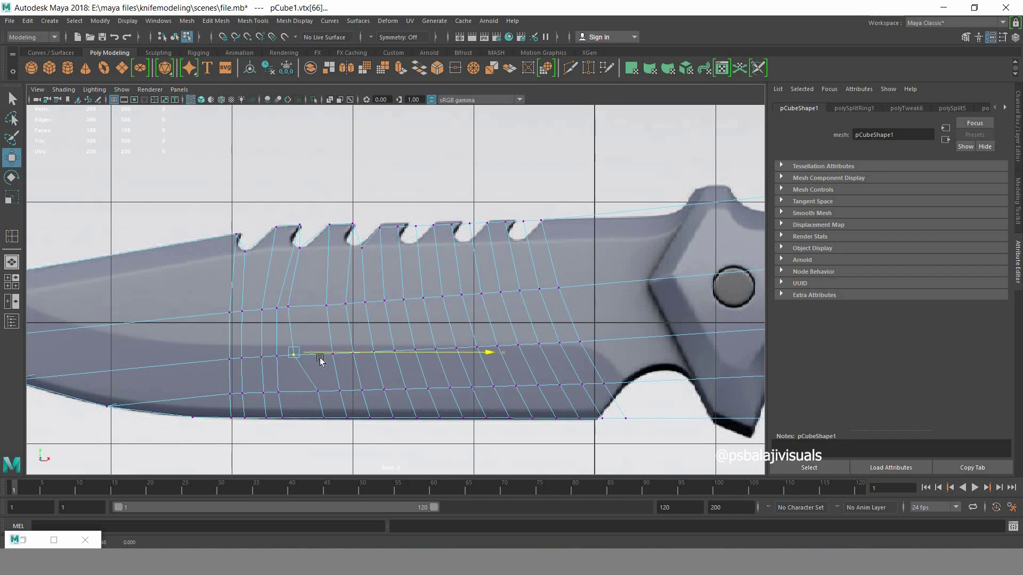
pyautogui.click(319, 392)
pyautogui.moveTo(344, 394); pyautogui.dragTo(319, 402, button='middle')
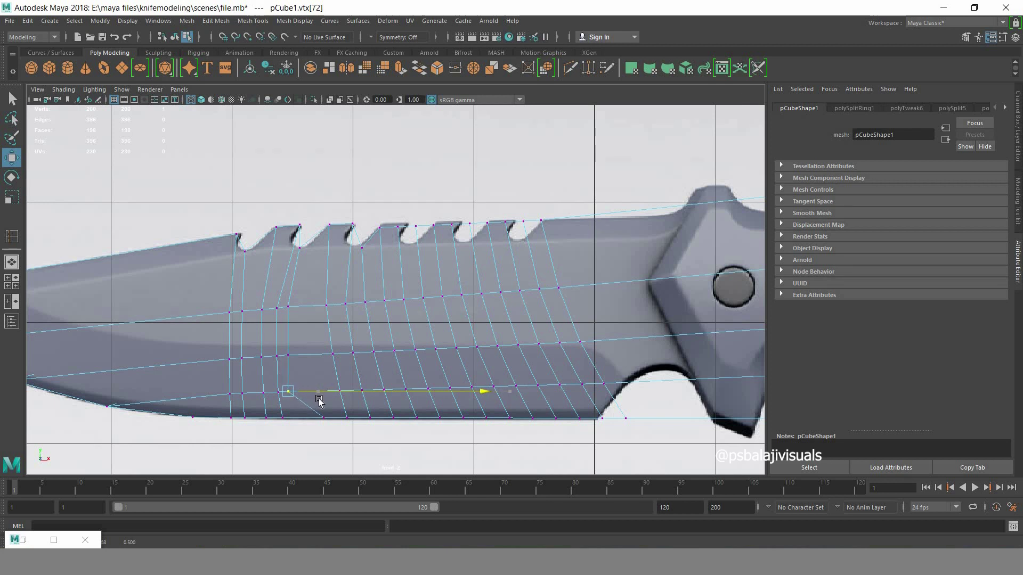
pyautogui.moveTo(327, 415); pyautogui.dragTo(314, 423)
pyautogui.moveTo(322, 419); pyautogui.dragTo(293, 419, button='middle')
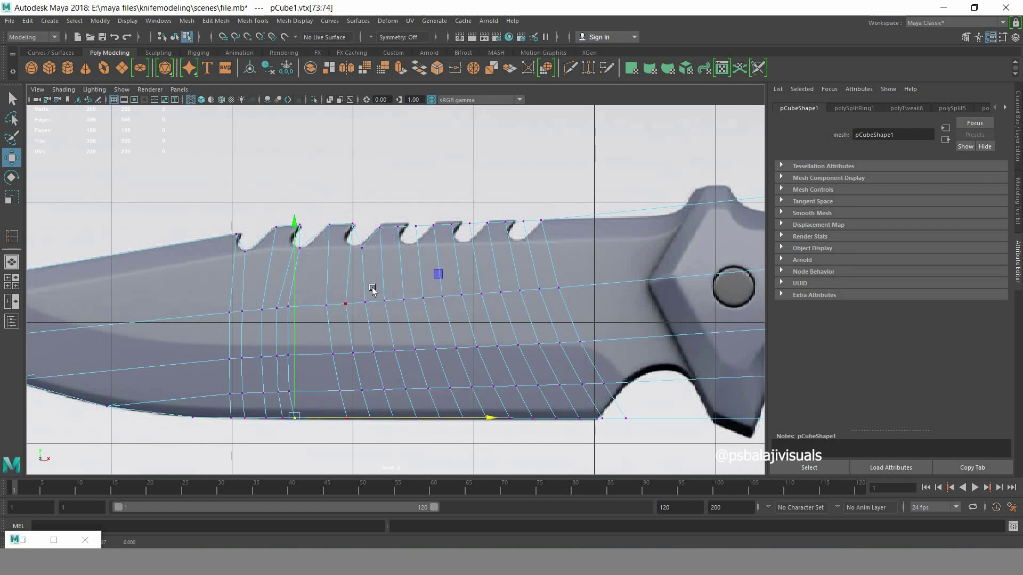
# - Shift the next loop's upper, middle and lower vertices left to straighten it
pyautogui.click(346, 304)
pyautogui.moveTo(335, 310); pyautogui.dragTo(328, 310, button='middle')
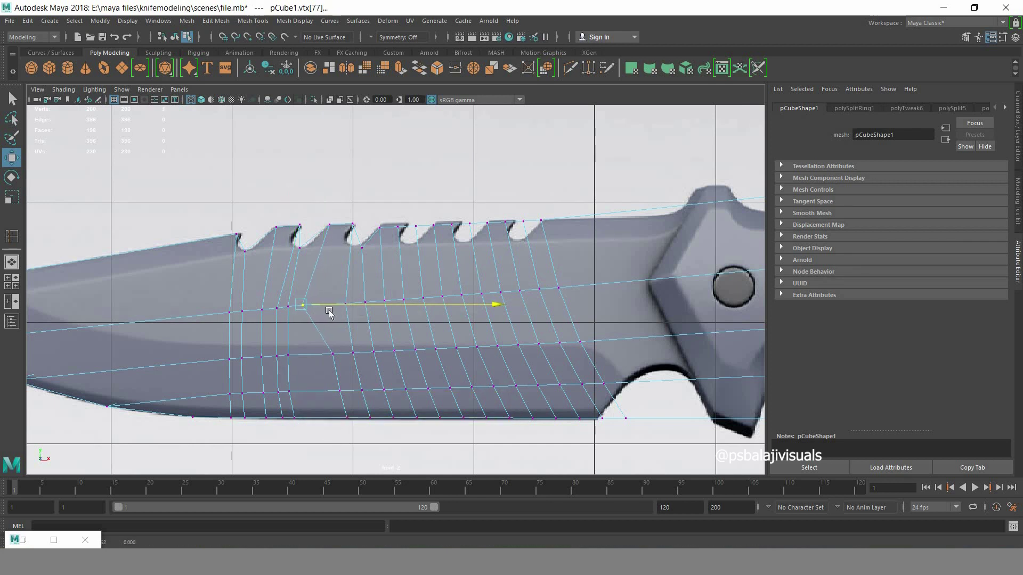
pyautogui.click(336, 353)
pyautogui.moveTo(339, 354); pyautogui.dragTo(319, 356, button='middle')
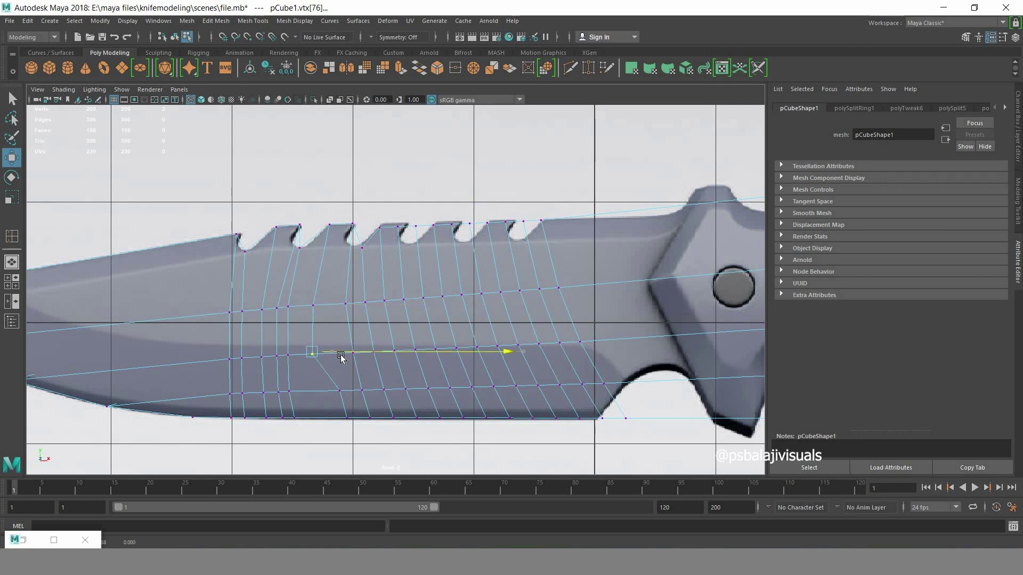
pyautogui.click(339, 391)
pyautogui.moveTo(341, 394); pyautogui.dragTo(318, 394, button='middle')
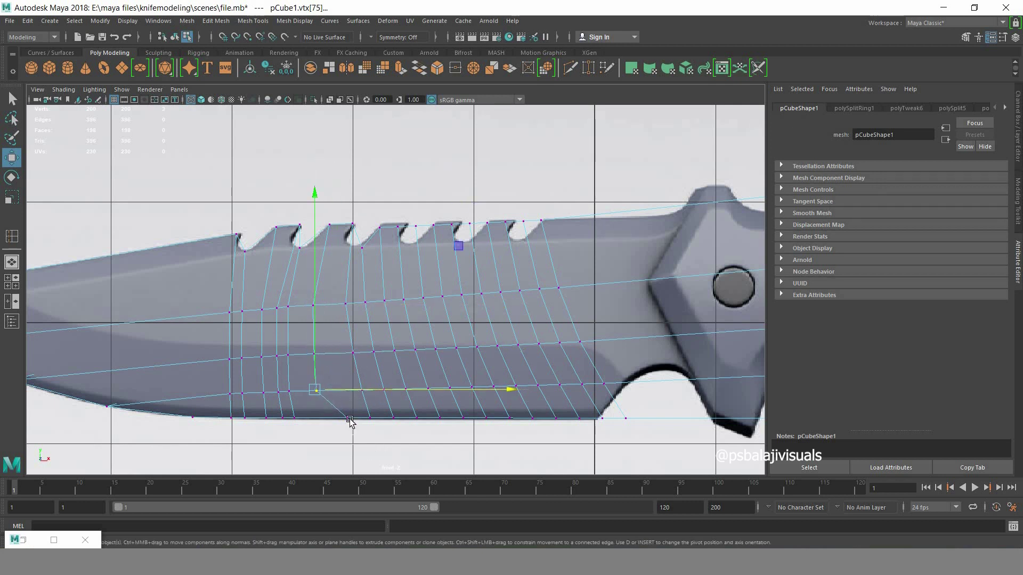
pyautogui.moveTo(341, 411); pyautogui.dragTo(351, 422)
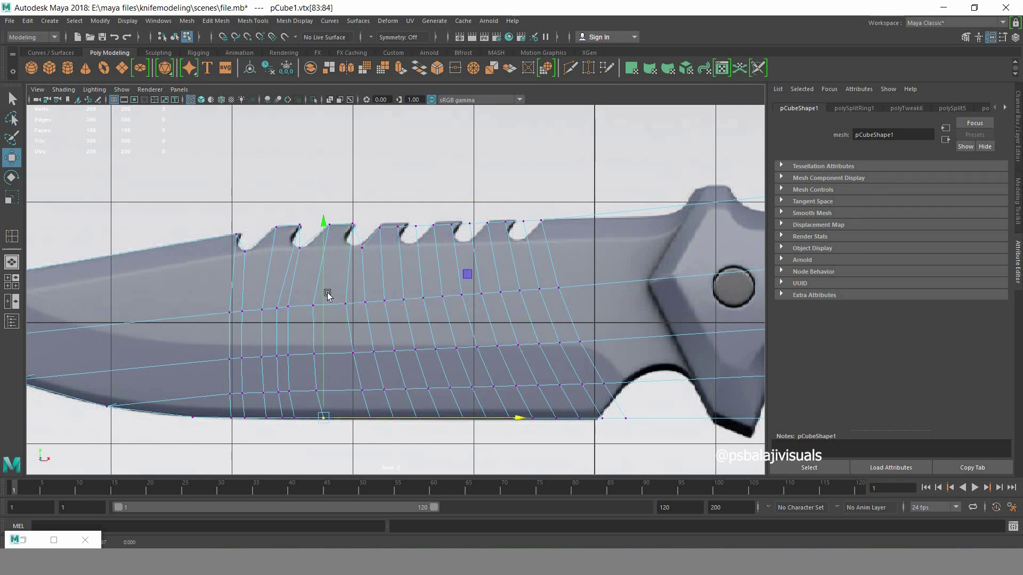
# - Nudge the third loop's vertices left and select its bottom-edge pair
pyautogui.click(347, 305)
pyautogui.moveTo(364, 308); pyautogui.dragTo(361, 308, button='middle')
pyautogui.click(355, 353)
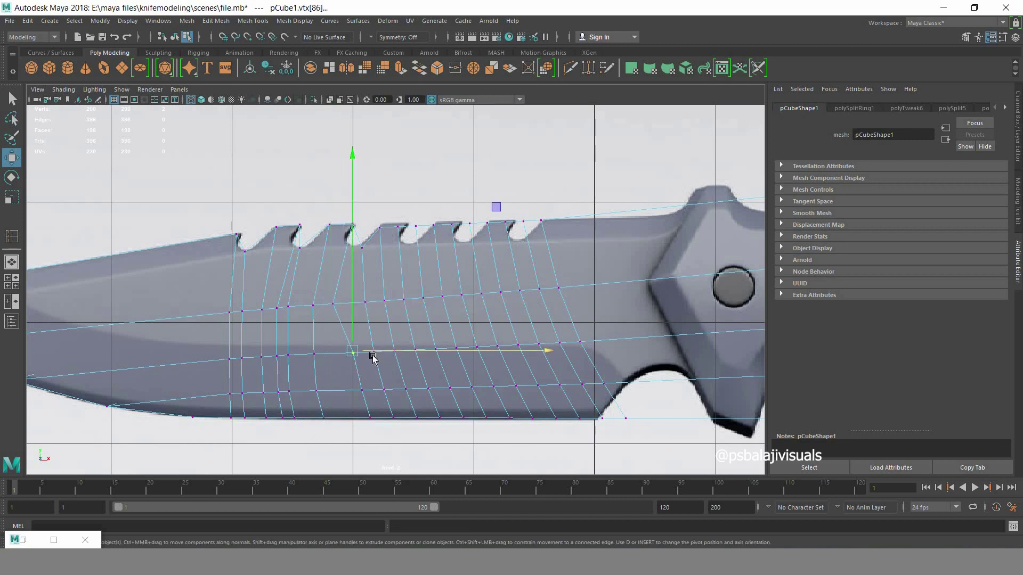
pyautogui.moveTo(373, 357); pyautogui.dragTo(372, 359, button='middle')
pyautogui.click(367, 392)
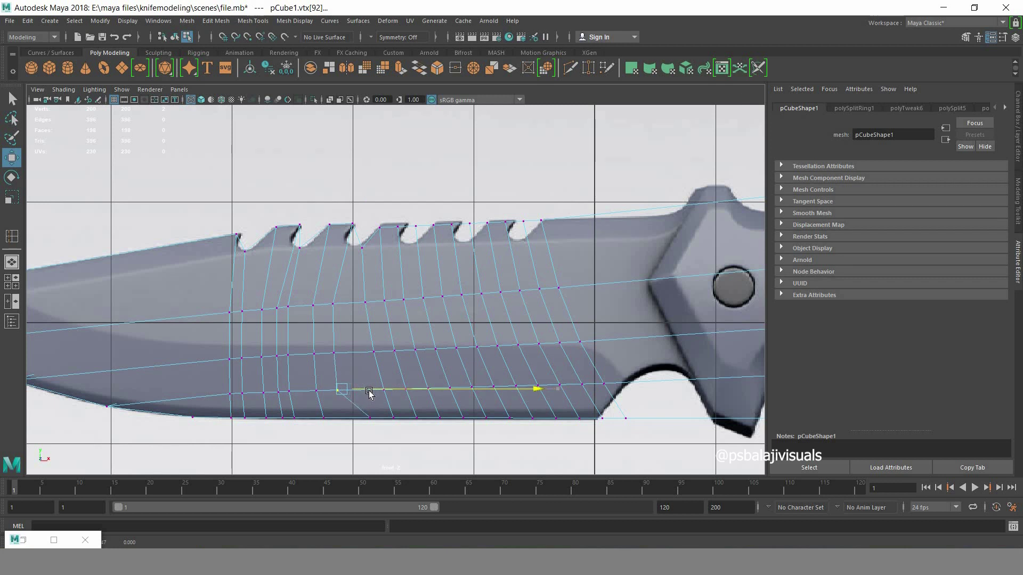
pyautogui.moveTo(331, 406); pyautogui.dragTo(372, 430)
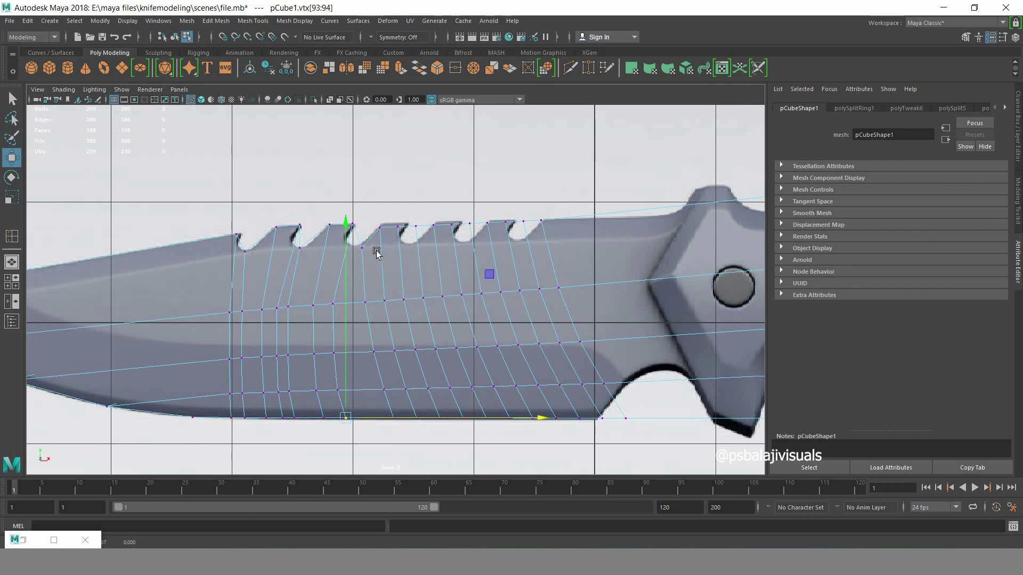
# - Select the next notch loop's vertices and slide its lower vertex left
pyautogui.moveTo(354, 239); pyautogui.dragTo(379, 248)
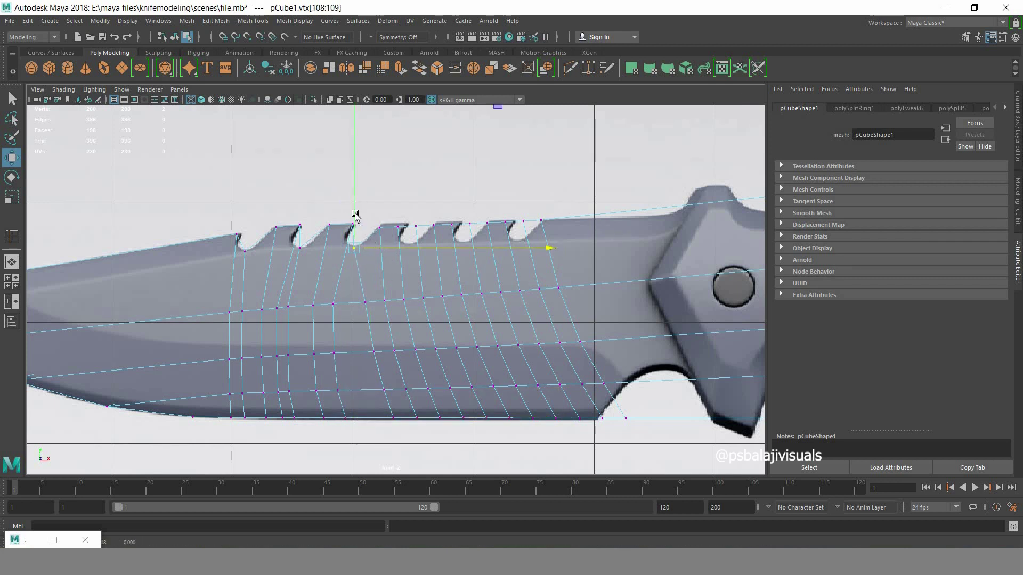
pyautogui.moveTo(338, 294); pyautogui.dragTo(360, 311)
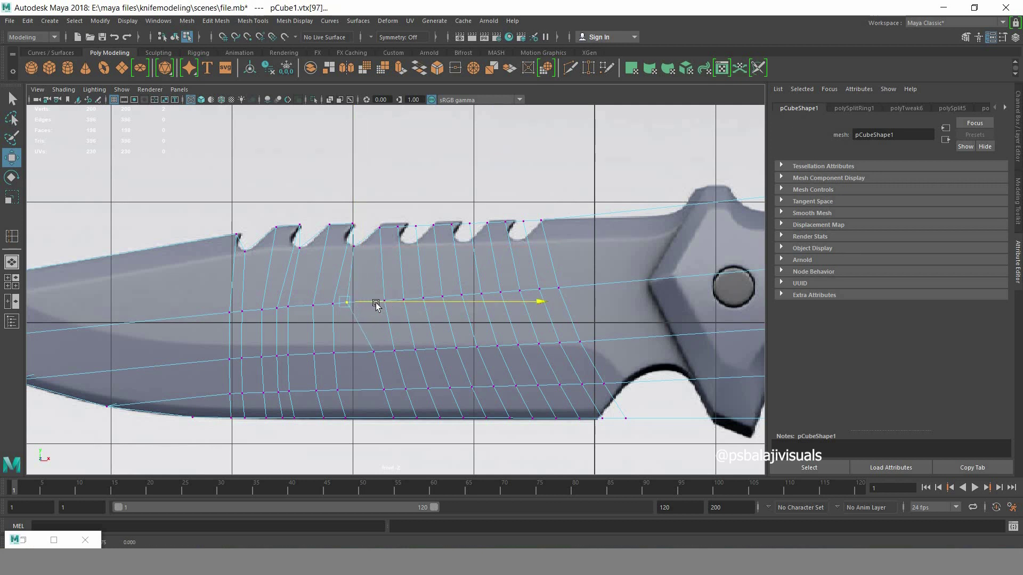
pyautogui.click(344, 351)
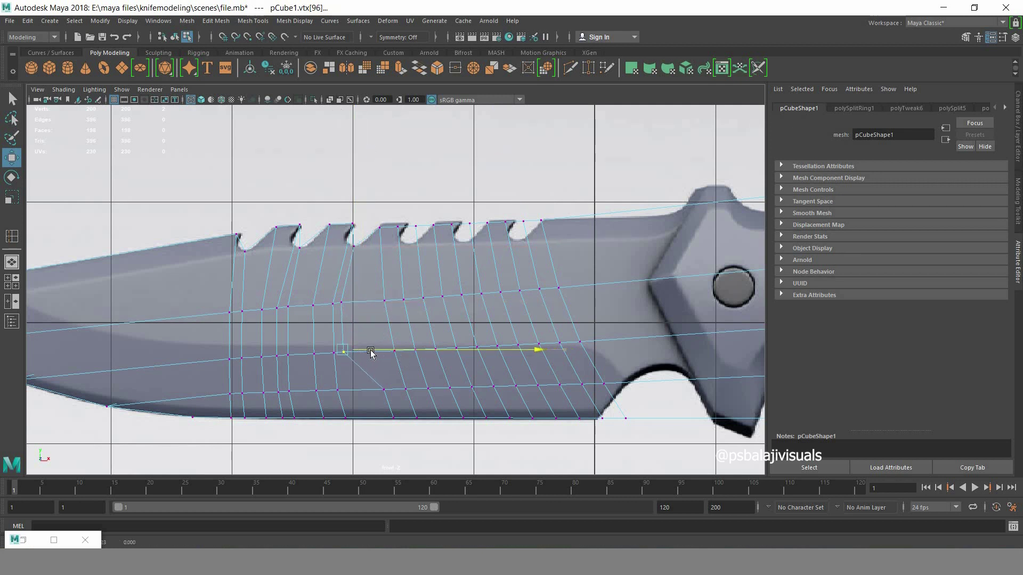
pyautogui.click(384, 389)
pyautogui.moveTo(384, 389)
pyautogui.mouseDown()
pyautogui.moveTo(349, 391)
pyautogui.moveTo(411, 422)
pyautogui.moveTo(389, 422)
pyautogui.mouseUp()
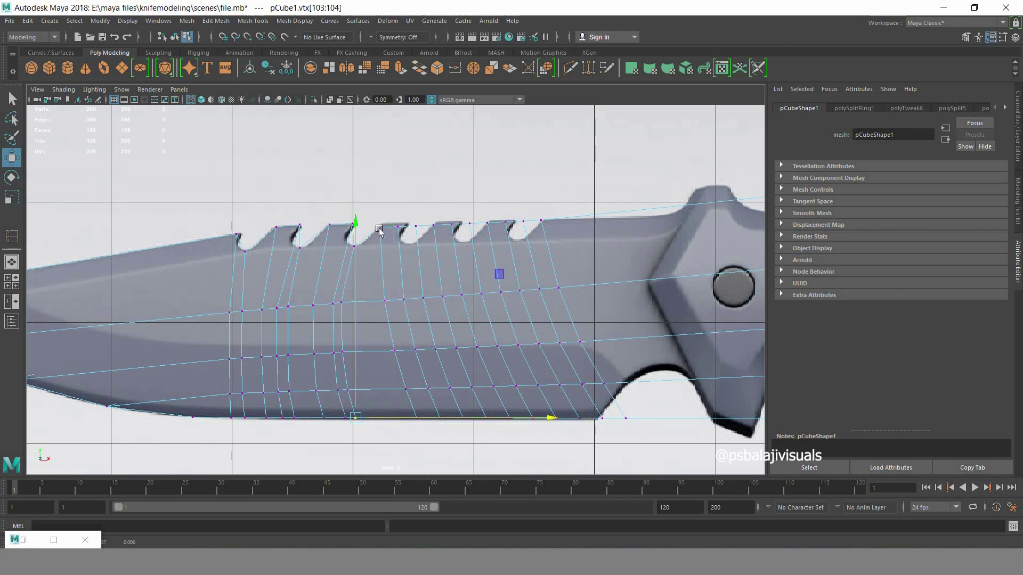
# - Angle the loop below the spine's top edge by sliding its vertices left
pyautogui.moveTo(372, 237); pyautogui.dragTo(385, 214)
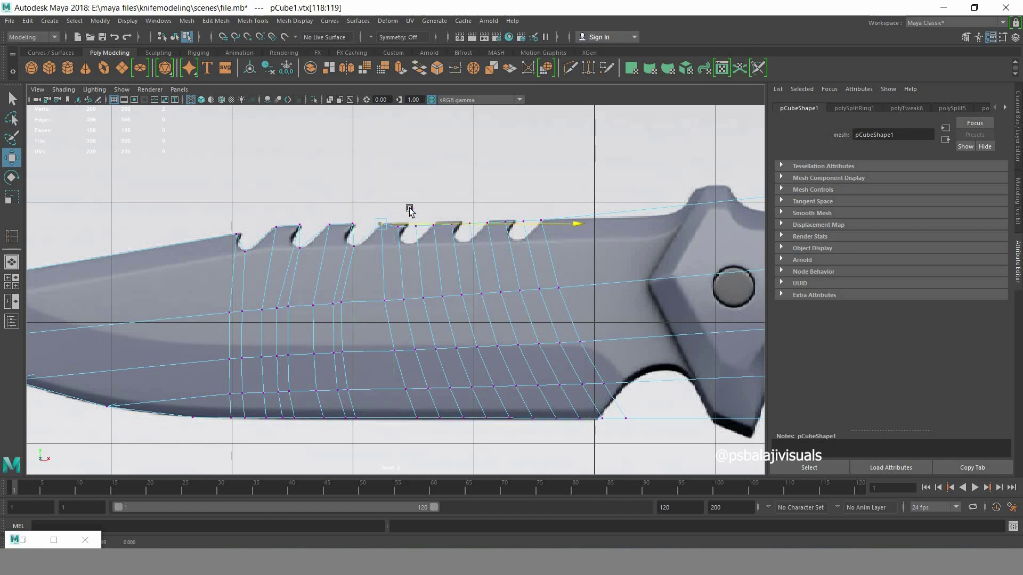
pyautogui.click(385, 300)
pyautogui.moveTo(405, 300); pyautogui.dragTo(384, 300)
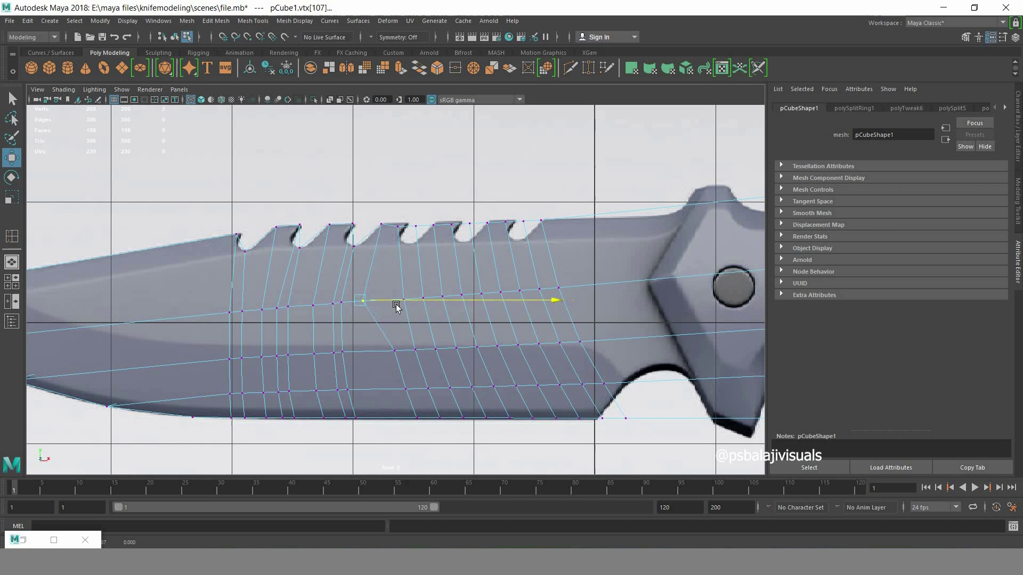
pyautogui.click(394, 351)
pyautogui.moveTo(405, 353); pyautogui.dragTo(405, 357)
pyautogui.click(406, 391)
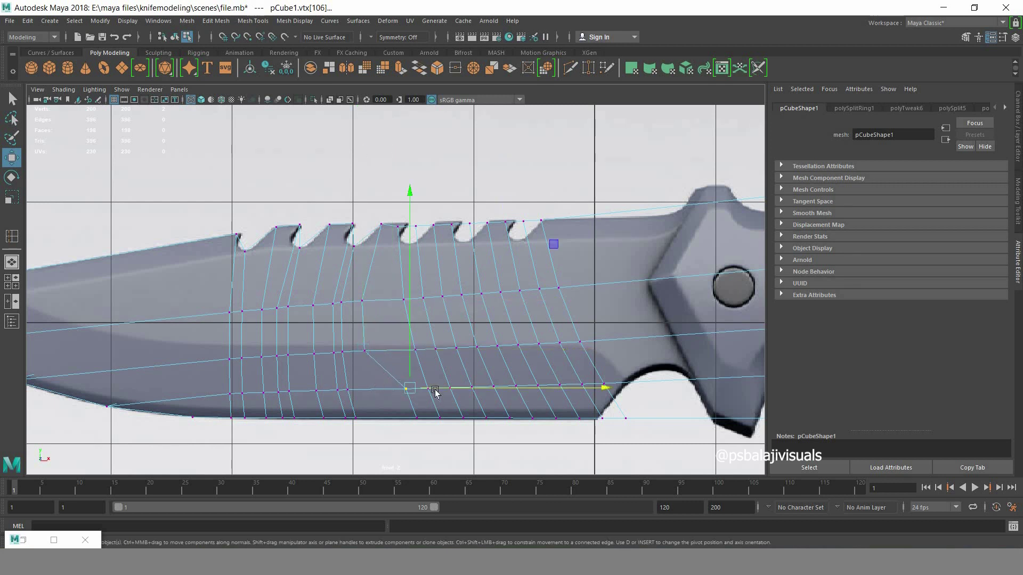
pyautogui.moveTo(432, 392); pyautogui.dragTo(401, 393)
pyautogui.moveTo(428, 432); pyautogui.dragTo(417, 420)
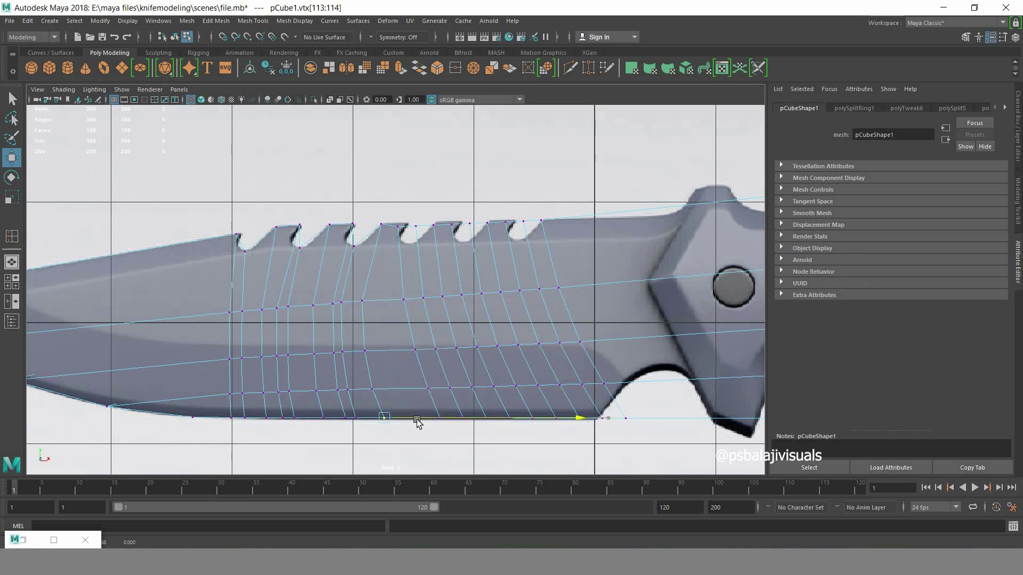
# - Shift the loop among the spine teeth left, down to its bottom-edge pair
pyautogui.moveTo(412, 213); pyautogui.dragTo(389, 235)
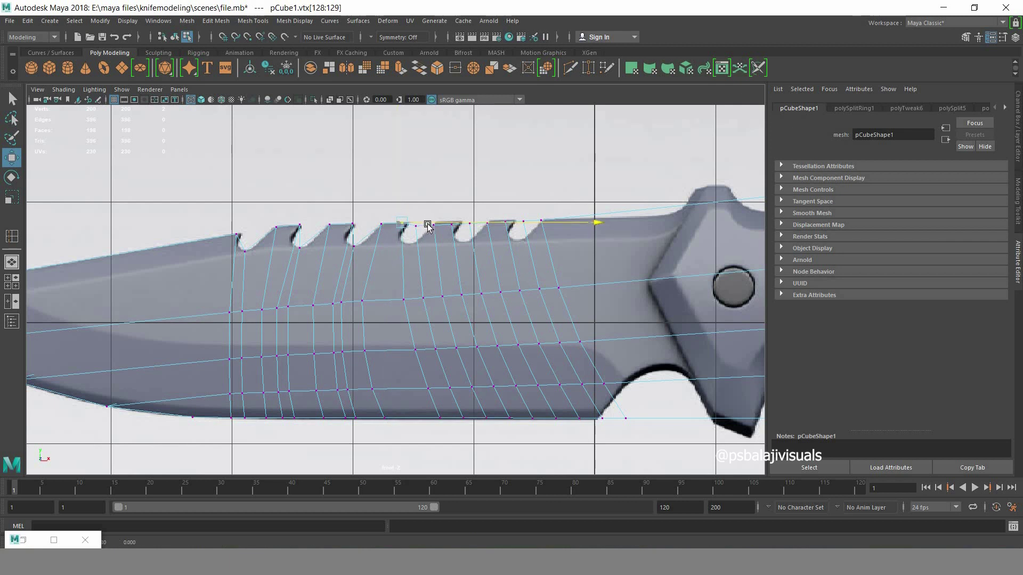
pyautogui.moveTo(373, 291); pyautogui.dragTo(392, 308)
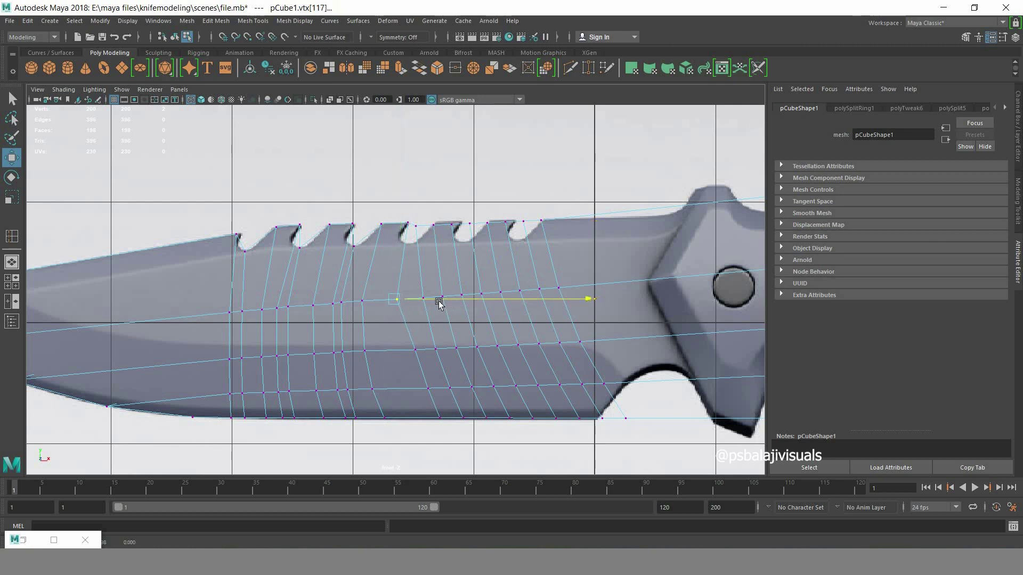
pyautogui.click(429, 352)
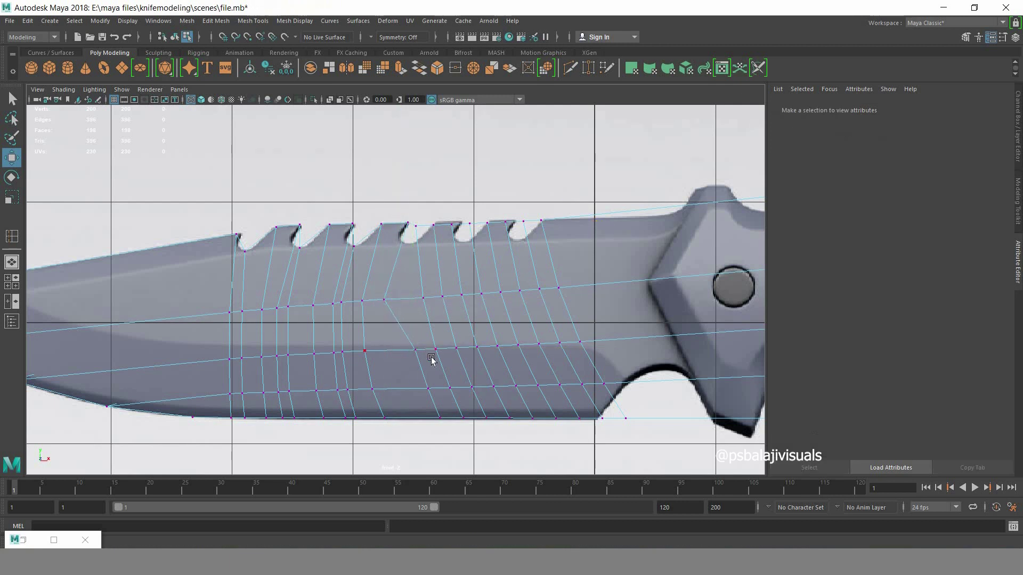
pyautogui.moveTo(430, 358)
pyautogui.mouseDown(button='middle')
pyautogui.moveTo(395, 379)
pyautogui.moveTo(402, 394)
pyautogui.mouseUp(button='middle')
pyautogui.click(429, 389)
pyautogui.moveTo(447, 415); pyautogui.dragTo(449, 422)
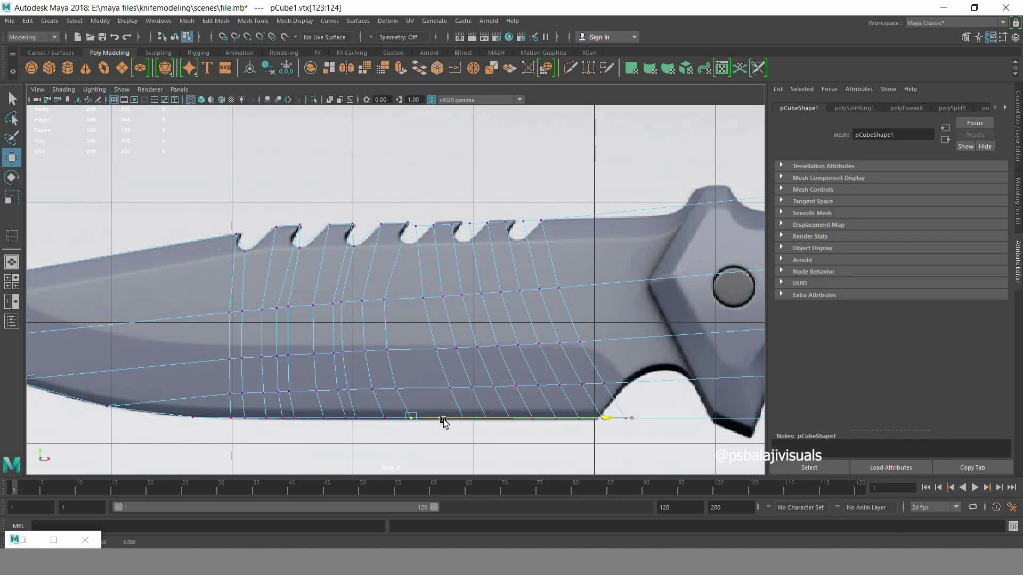
# - Lean the loops beside the serration notches left, from middle row to bottom edge
pyautogui.moveTo(407, 234)
pyautogui.mouseDown()
pyautogui.moveTo(424, 251)
pyautogui.moveTo(442, 246)
pyautogui.mouseUp()
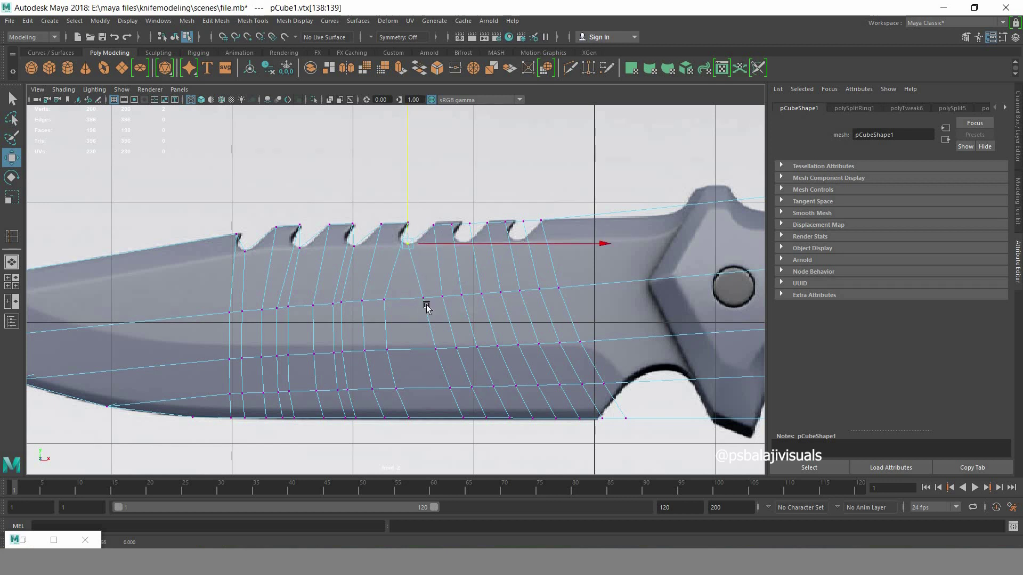
pyautogui.moveTo(386, 290); pyautogui.dragTo(428, 305)
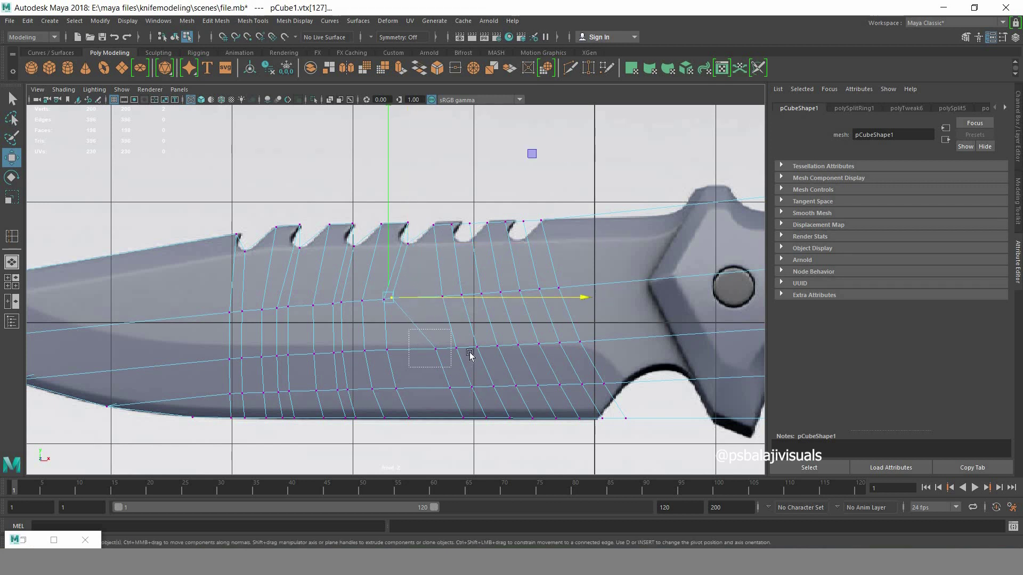
pyautogui.moveTo(385, 340)
pyautogui.mouseDown()
pyautogui.moveTo(420, 357)
pyautogui.moveTo(462, 402)
pyautogui.moveTo(450, 424)
pyautogui.mouseUp()
pyautogui.moveTo(427, 212); pyautogui.dragTo(461, 230)
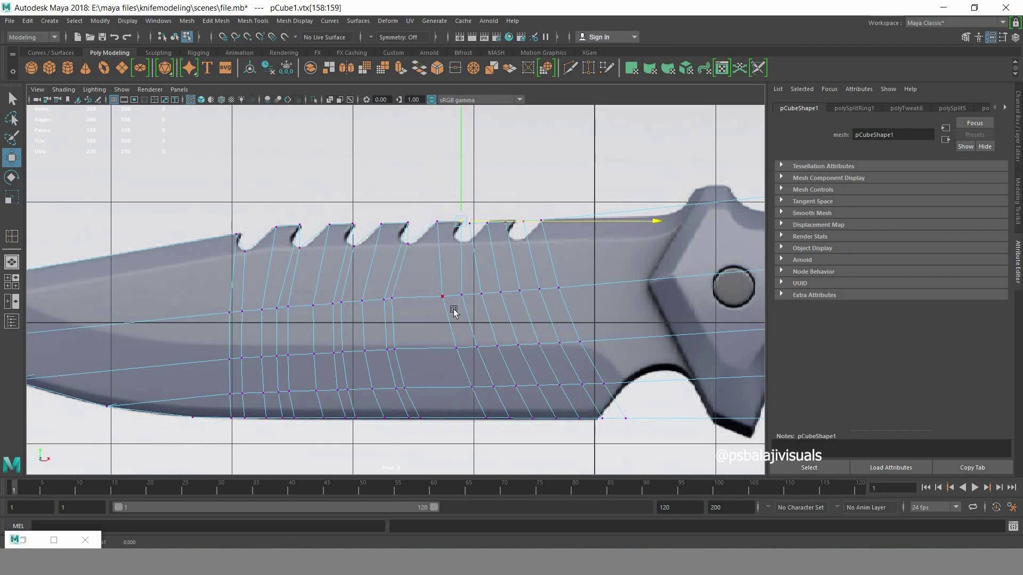
pyautogui.click(442, 296)
pyautogui.moveTo(442, 297); pyautogui.dragTo(453, 356)
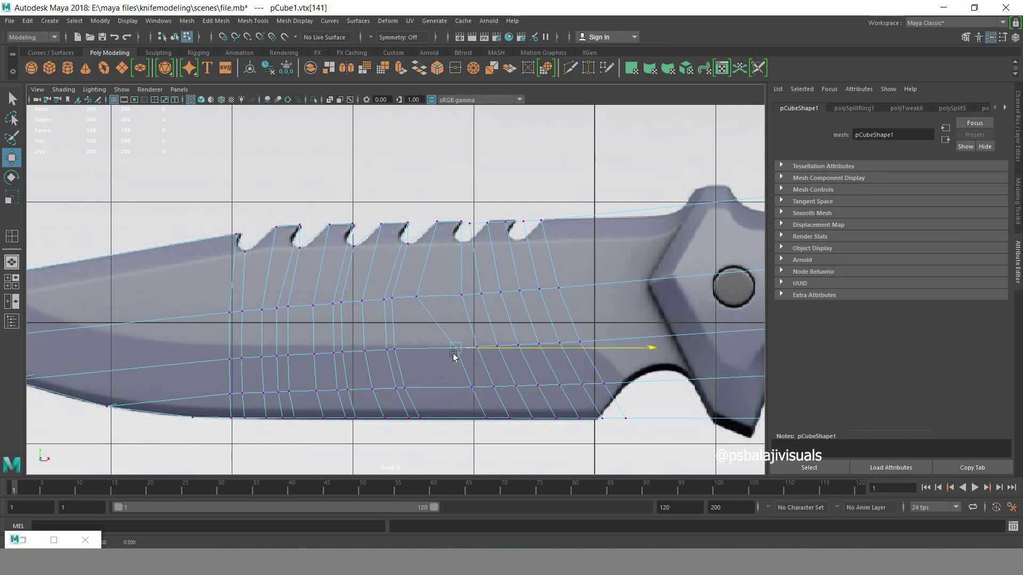
pyautogui.moveTo(453, 356); pyautogui.dragTo(452, 358, button='middle')
pyautogui.click(471, 387)
pyautogui.moveTo(498, 387); pyautogui.dragTo(458, 392, button='middle')
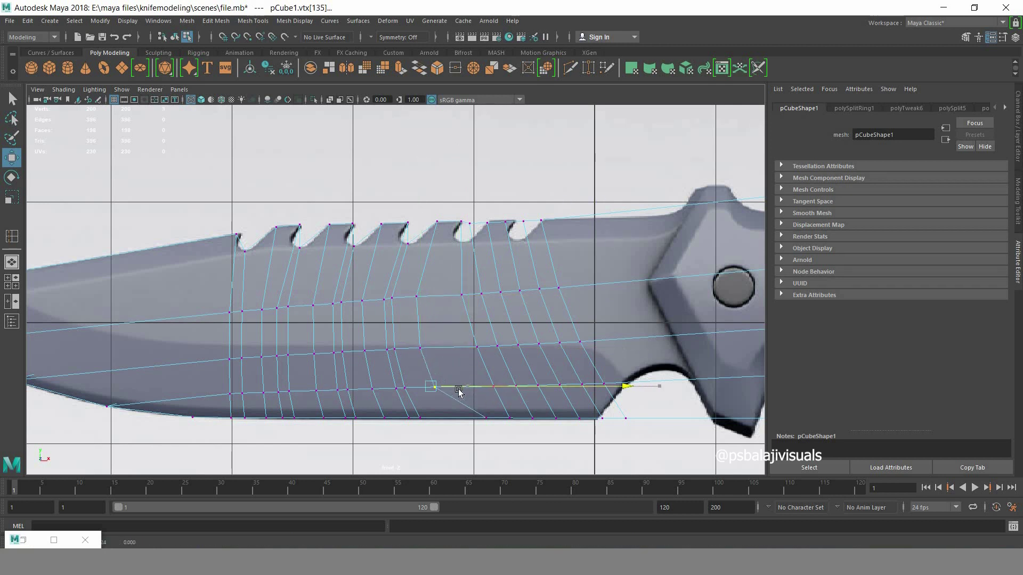
pyautogui.moveTo(493, 442); pyautogui.dragTo(453, 410)
pyautogui.moveTo(496, 421)
pyautogui.mouseDown(button='middle')
pyautogui.moveTo(471, 421)
pyautogui.moveTo(468, 282)
pyautogui.moveTo(448, 354)
pyautogui.mouseUp(button='middle')
# - Slide the next loop's vertices left and pull its spine vertex down into the notch
pyautogui.click(462, 295)
pyautogui.click(478, 349)
pyautogui.click(499, 386)
pyautogui.moveTo(502, 388)
pyautogui.mouseDown(button='middle')
pyautogui.moveTo(486, 389)
pyautogui.moveTo(492, 418)
pyautogui.mouseUp(button='middle')
pyautogui.click(509, 418)
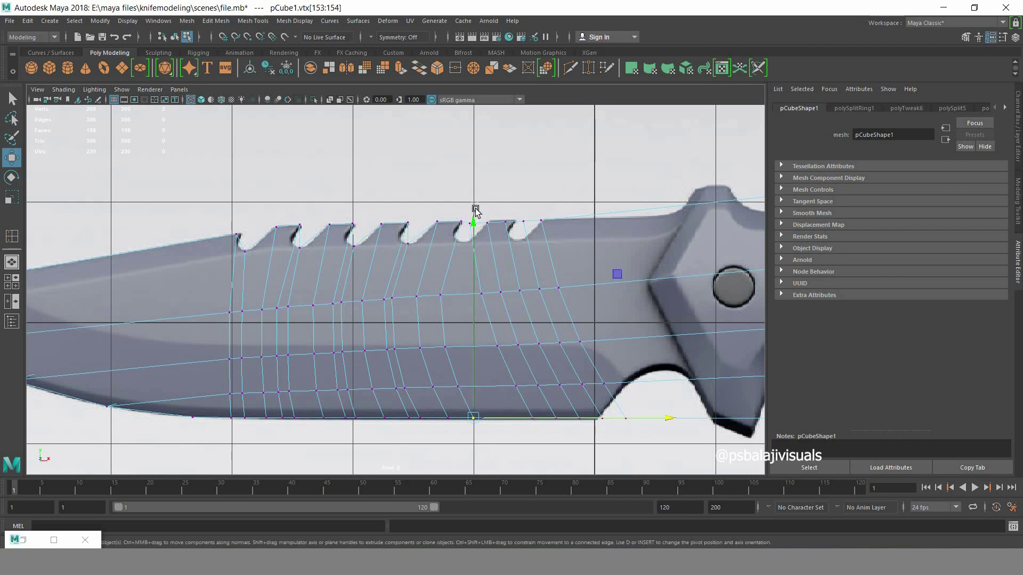
pyautogui.click(469, 222)
pyautogui.moveTo(471, 223)
pyautogui.mouseDown(button='middle')
pyautogui.moveTo(496, 246)
pyautogui.moveTo(466, 218)
pyautogui.mouseUp(button='middle')
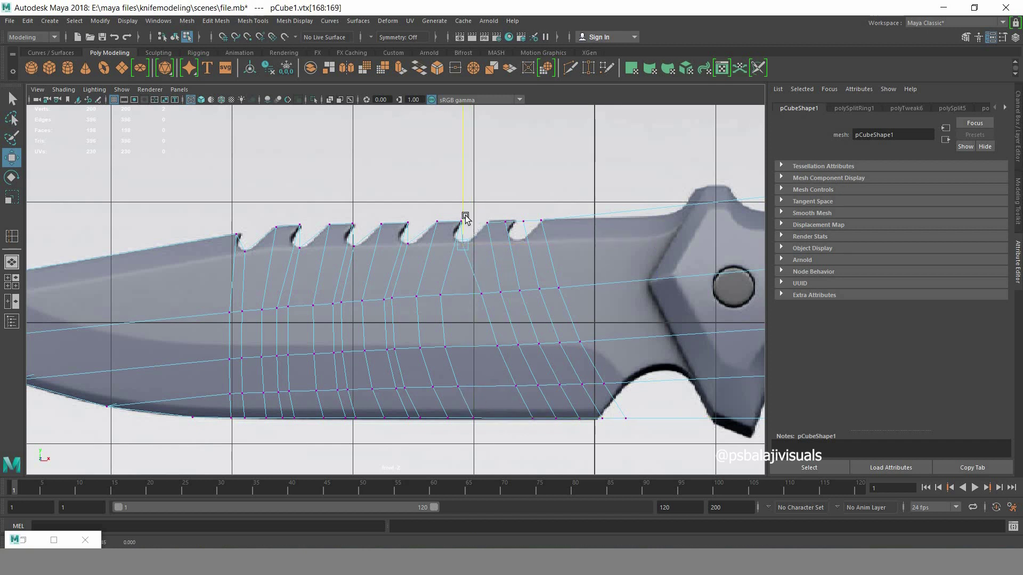
# - Angle the following loop by sliding its middle, lower and bottom-edge vertices left
pyautogui.click(479, 294)
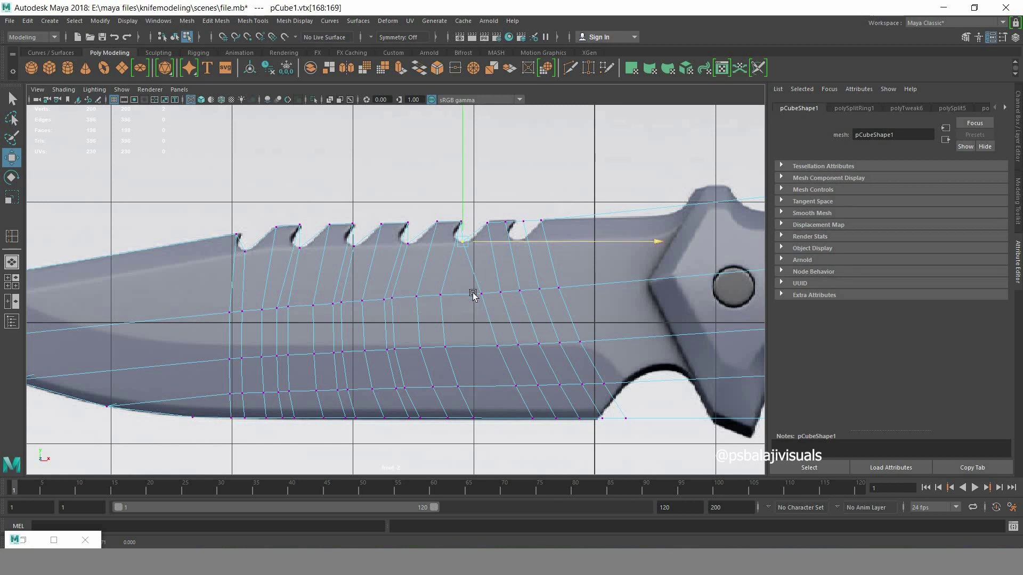
pyautogui.moveTo(513, 293); pyautogui.dragTo(482, 301, button='middle')
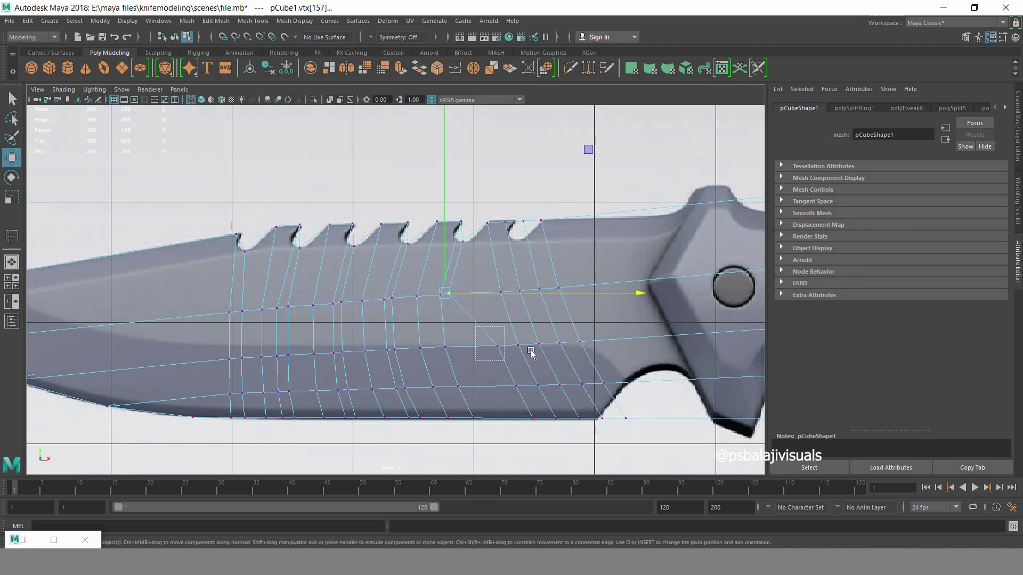
pyautogui.click(498, 346)
pyautogui.moveTo(540, 349); pyautogui.dragTo(498, 349, button='middle')
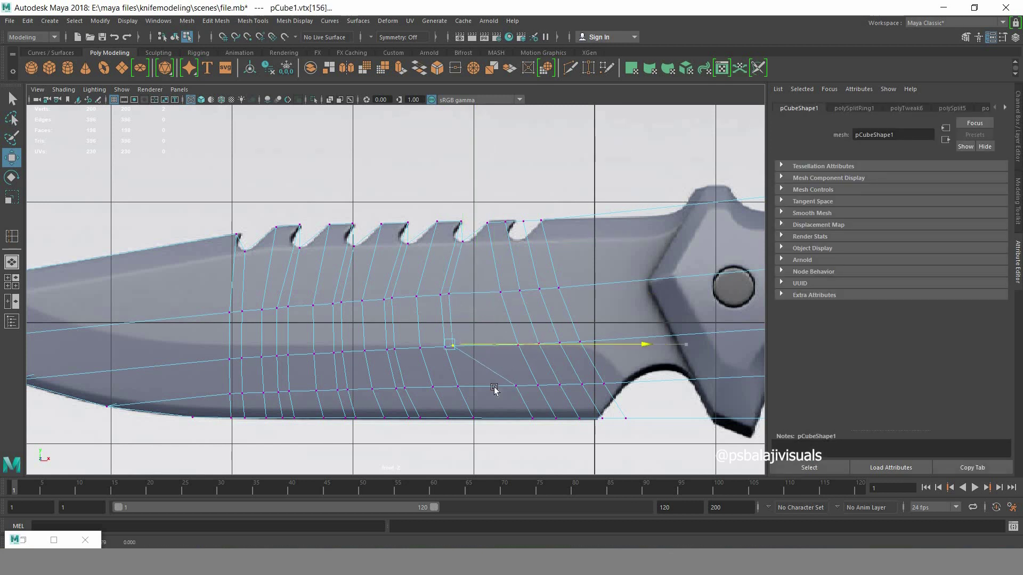
pyautogui.click(516, 386)
pyautogui.moveTo(538, 389); pyautogui.dragTo(498, 389, button='middle')
pyautogui.click(533, 418)
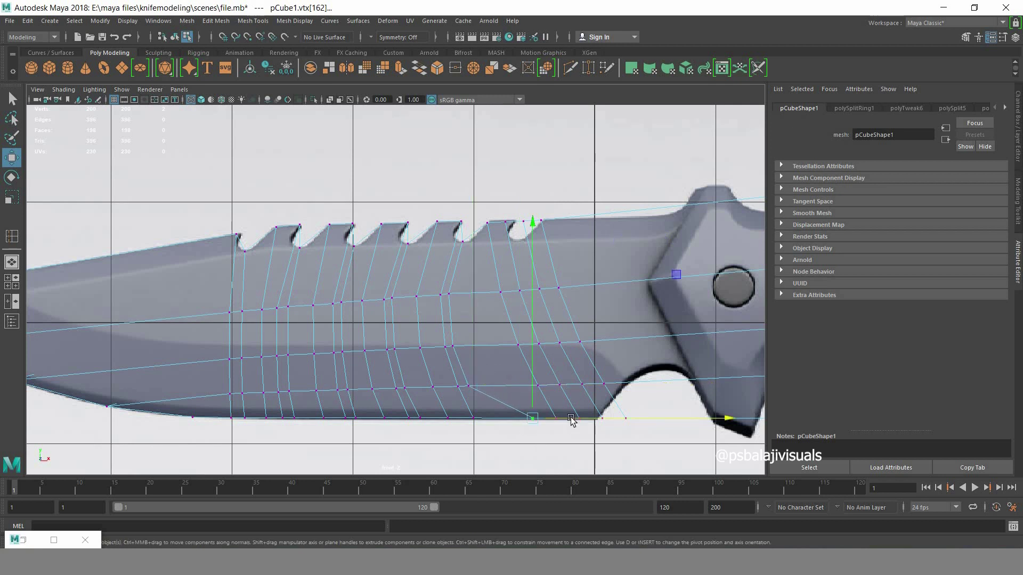
pyautogui.moveTo(570, 417); pyautogui.dragTo(521, 421, button='middle')
# - Lean the next loop toward the tip by shifting its middle to bottom-edge vertices left
pyautogui.click(487, 220)
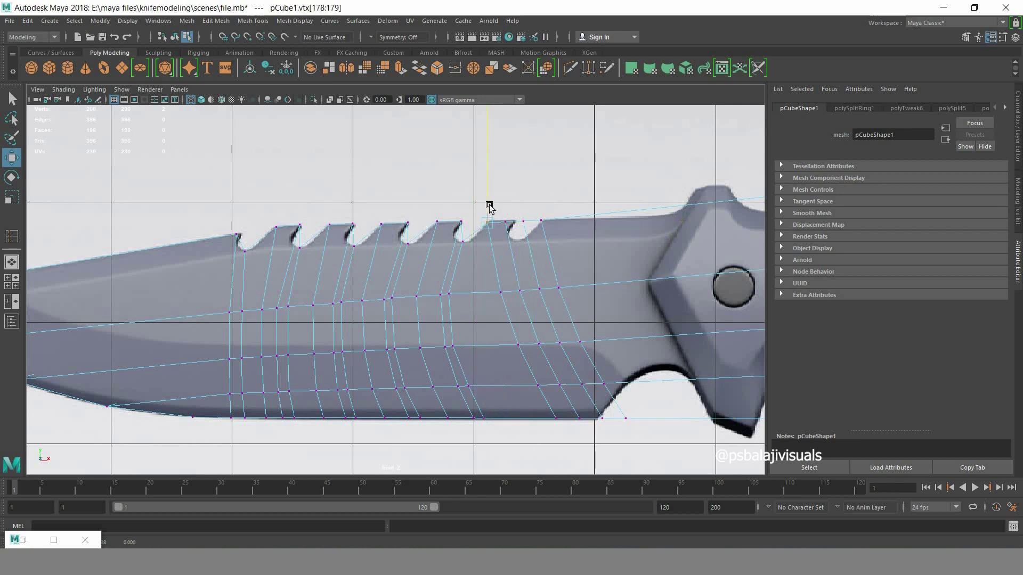
pyautogui.click(516, 311)
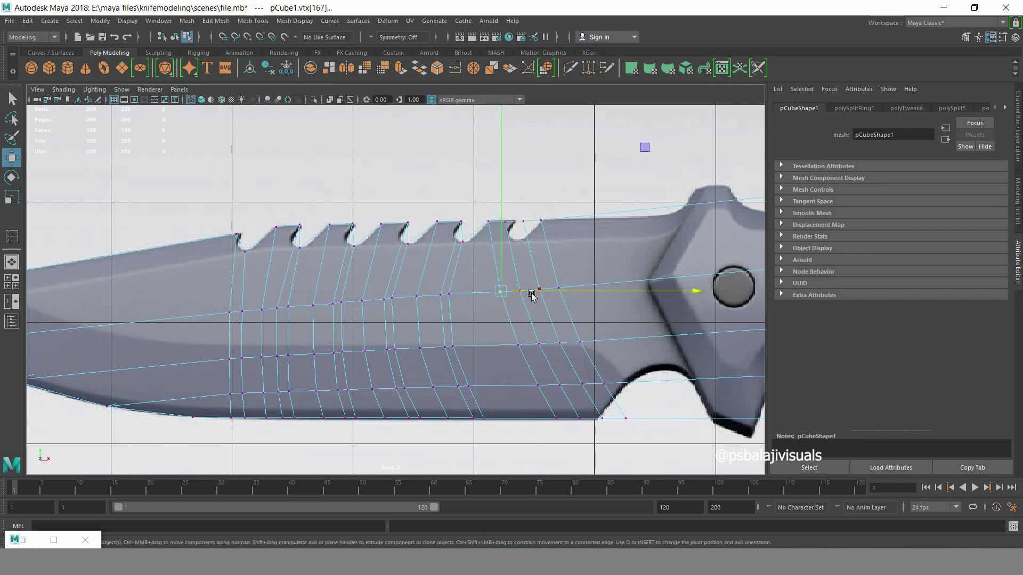
pyautogui.moveTo(532, 293); pyautogui.dragTo(514, 300, button='middle')
pyautogui.click(518, 345)
pyautogui.moveTo(565, 349); pyautogui.dragTo(523, 352, button='middle')
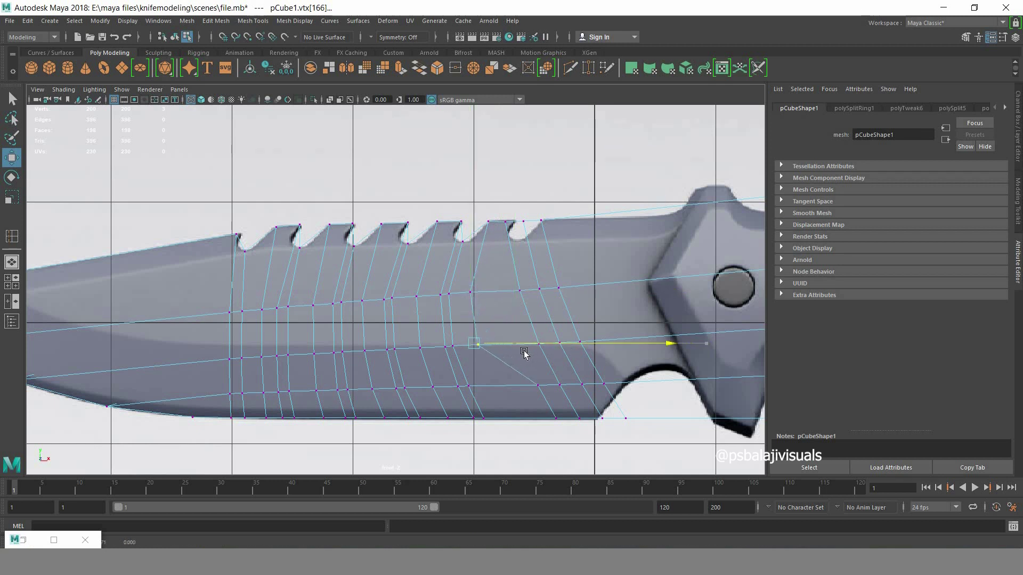
pyautogui.click(539, 386)
pyautogui.moveTo(565, 405); pyautogui.dragTo(521, 408, button='middle')
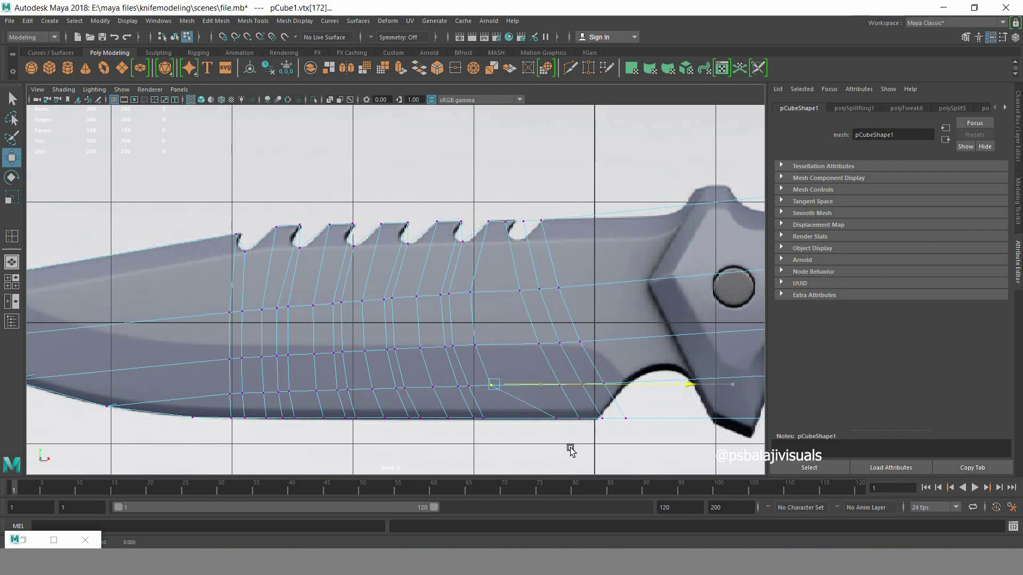
pyautogui.moveTo(543, 414); pyautogui.dragTo(589, 426)
pyautogui.moveTo(552, 426); pyautogui.dragTo(506, 427, button='middle')
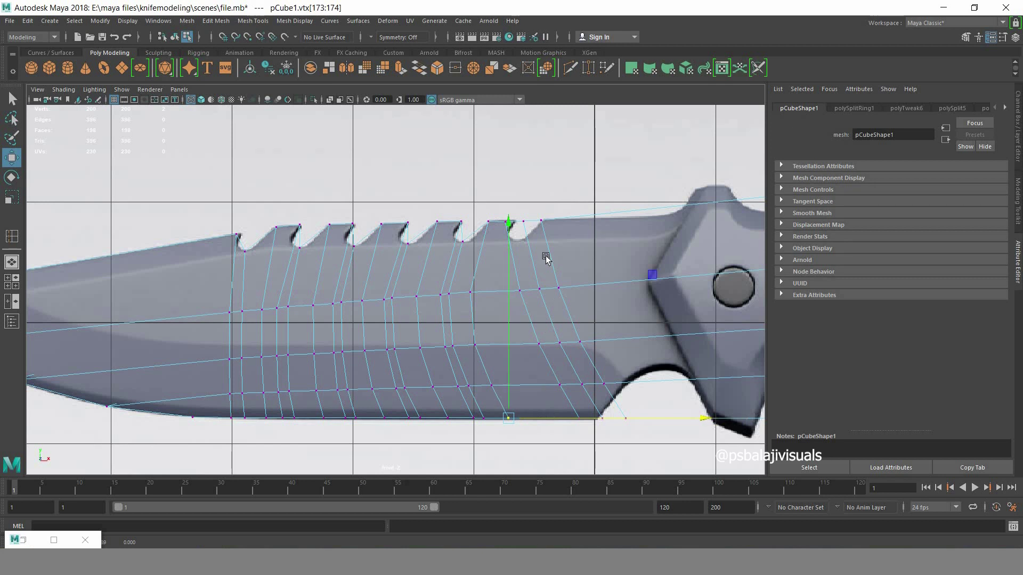
# - Start angling the loop at the last notch by sliding its middle and lower vertices left
pyautogui.moveTo(504, 195); pyautogui.dragTo(524, 230)
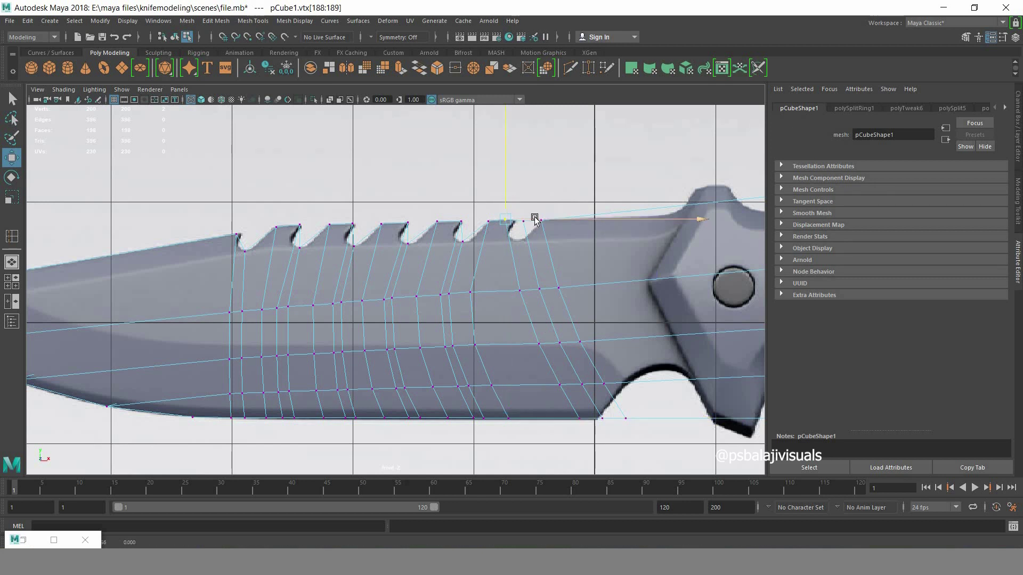
pyautogui.click(523, 298)
pyautogui.moveTo(524, 298); pyautogui.dragTo(499, 299, button='middle')
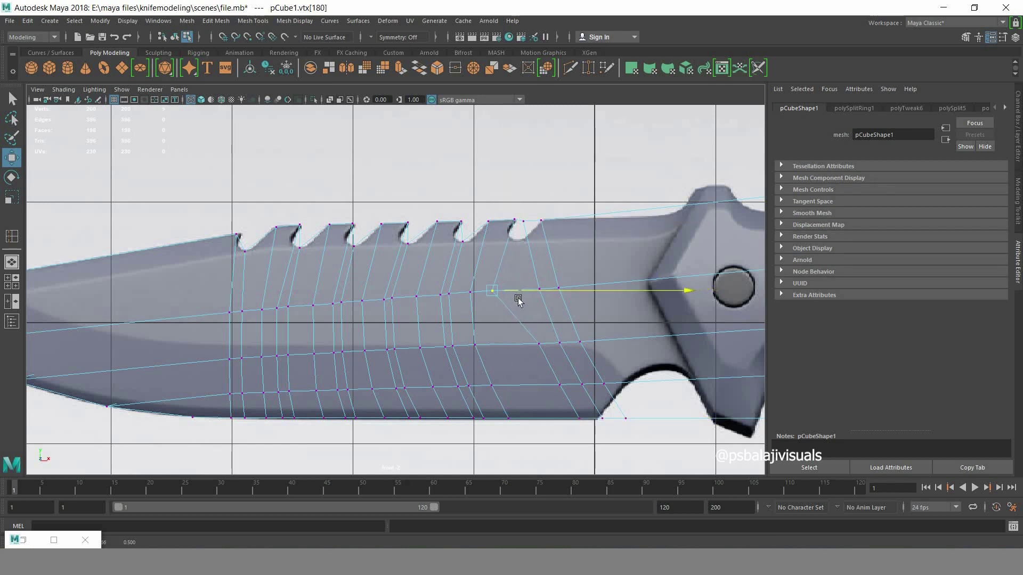
pyautogui.click(538, 344)
pyautogui.moveTo(544, 349); pyautogui.dragTo(533, 350, button='middle')
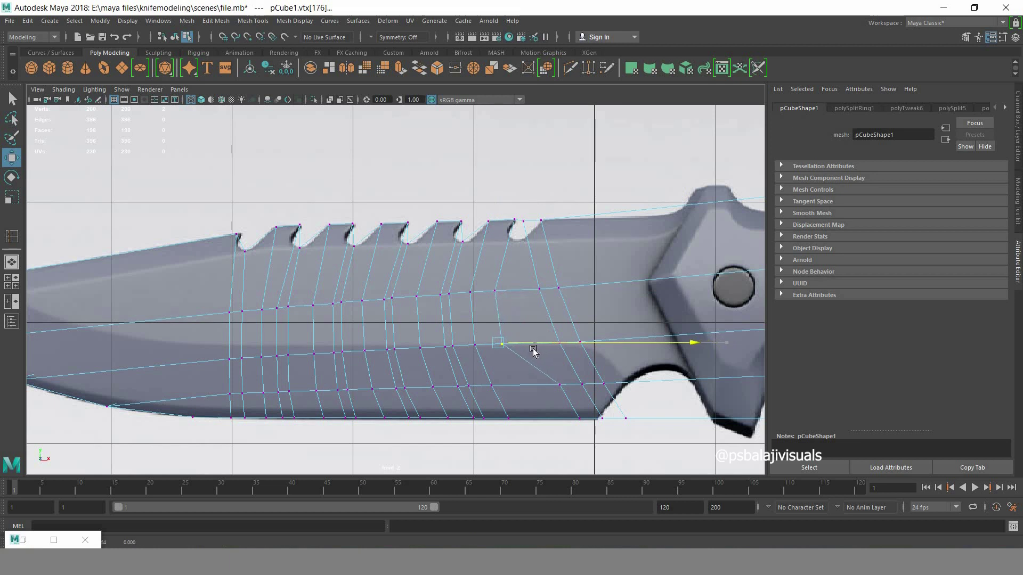
# - Slide the current loop's remaining lower and bottom-edge vertices left
pyautogui.click(559, 385)
pyautogui.moveTo(627, 388); pyautogui.dragTo(587, 393, button='middle')
pyautogui.moveTo(585, 427); pyautogui.dragTo(571, 409)
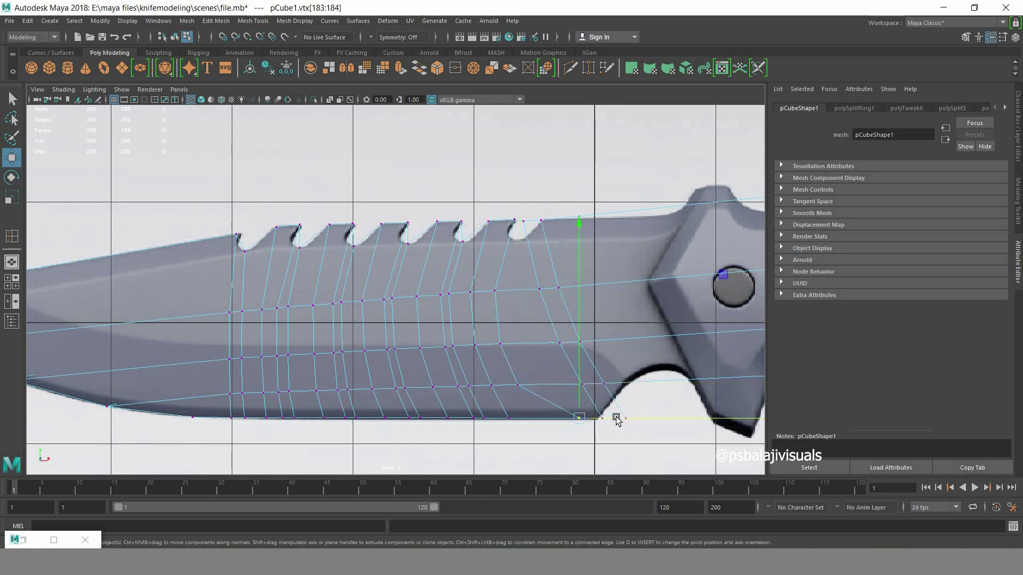
pyautogui.moveTo(617, 419); pyautogui.dragTo(577, 422, button='middle')
# - Reshape the next loop: lower its spine vertex and slide its middle, lower and bottom vertices left
pyautogui.moveTo(532, 228); pyautogui.dragTo(518, 212)
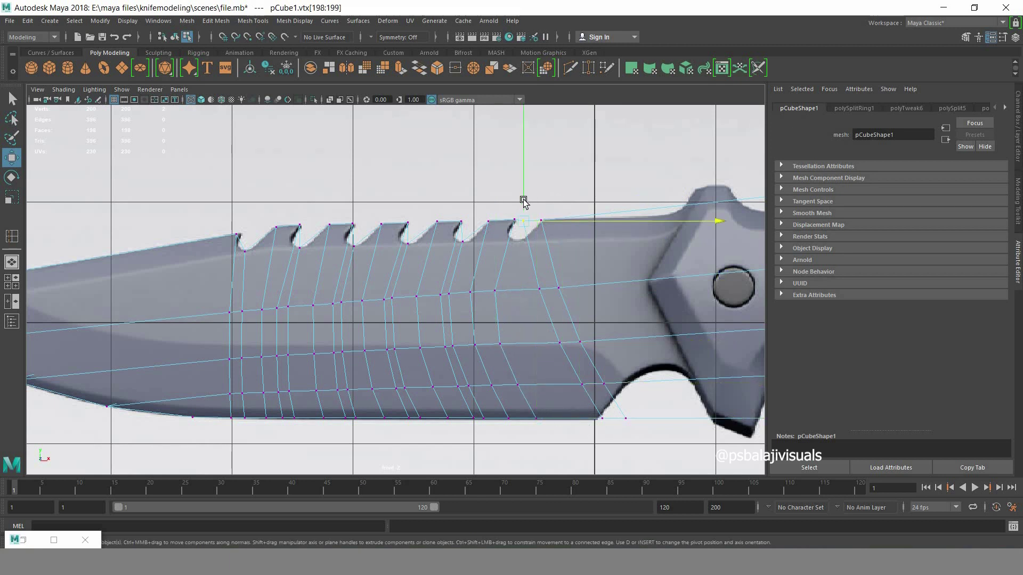
pyautogui.moveTo(520, 216); pyautogui.dragTo(552, 244, button='middle')
pyautogui.moveTo(552, 244); pyautogui.dragTo(553, 248)
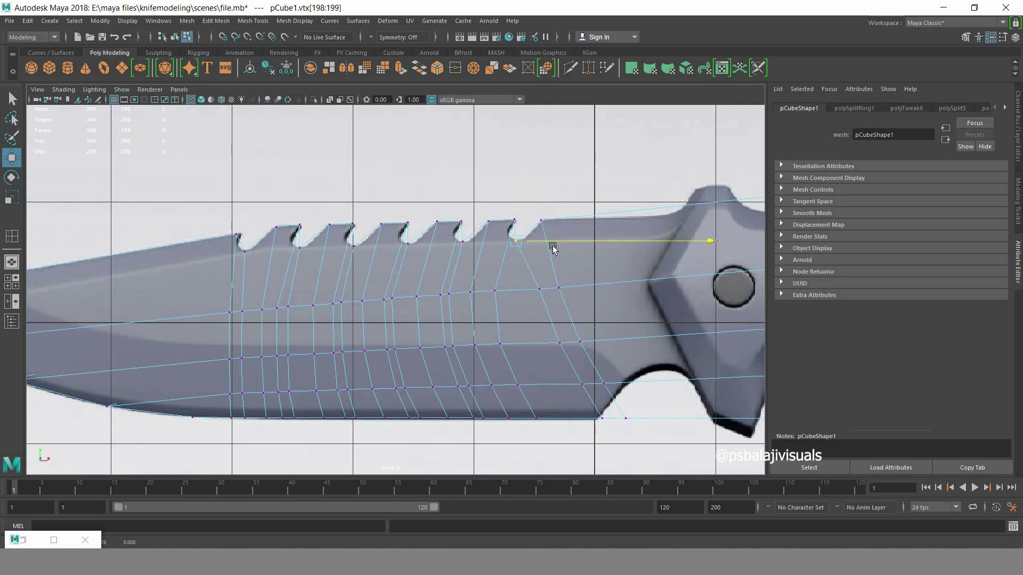
pyautogui.click(534, 286)
pyautogui.moveTo(568, 290); pyautogui.dragTo(546, 298, button='middle')
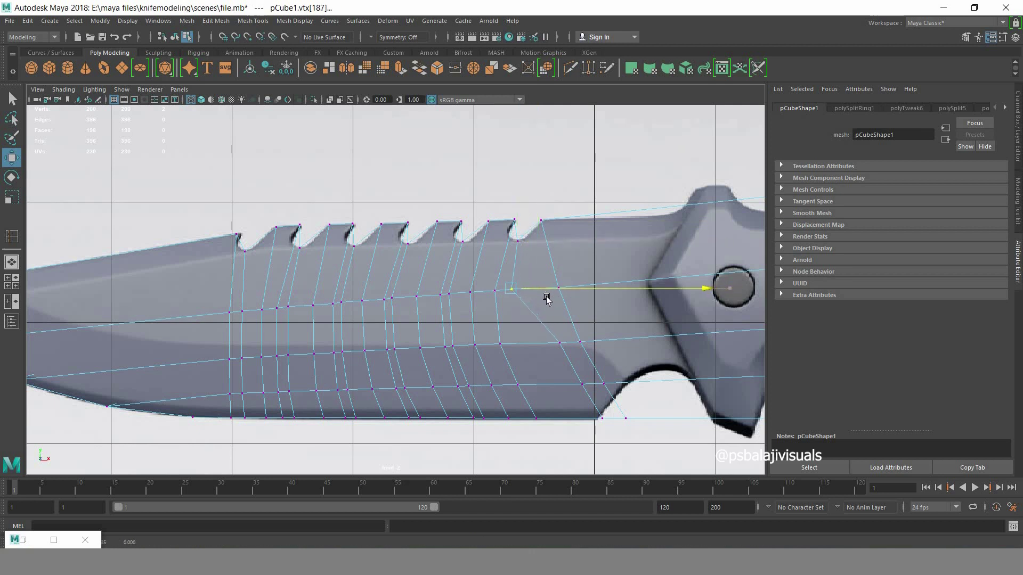
pyautogui.click(559, 342)
pyautogui.moveTo(607, 347); pyautogui.dragTo(567, 347, button='middle')
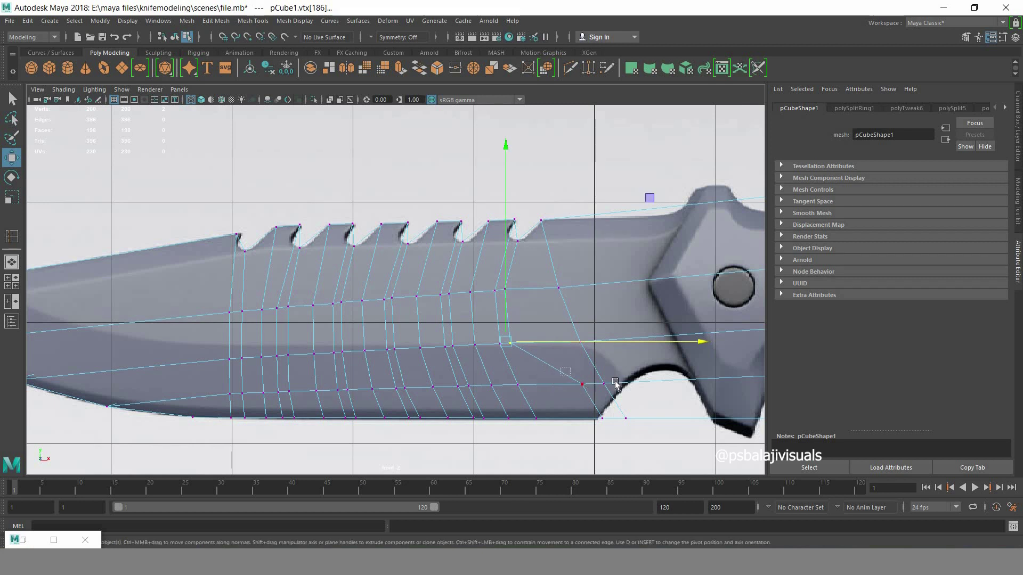
pyautogui.click(582, 384)
pyautogui.moveTo(582, 384); pyautogui.dragTo(532, 384)
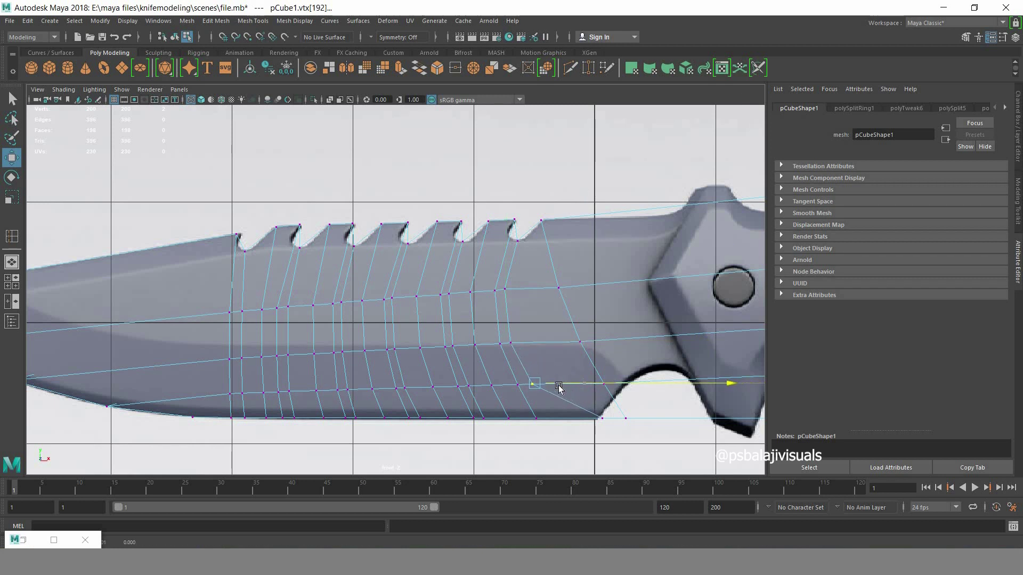
pyautogui.click(604, 418)
pyautogui.moveTo(604, 418); pyautogui.dragTo(572, 420)
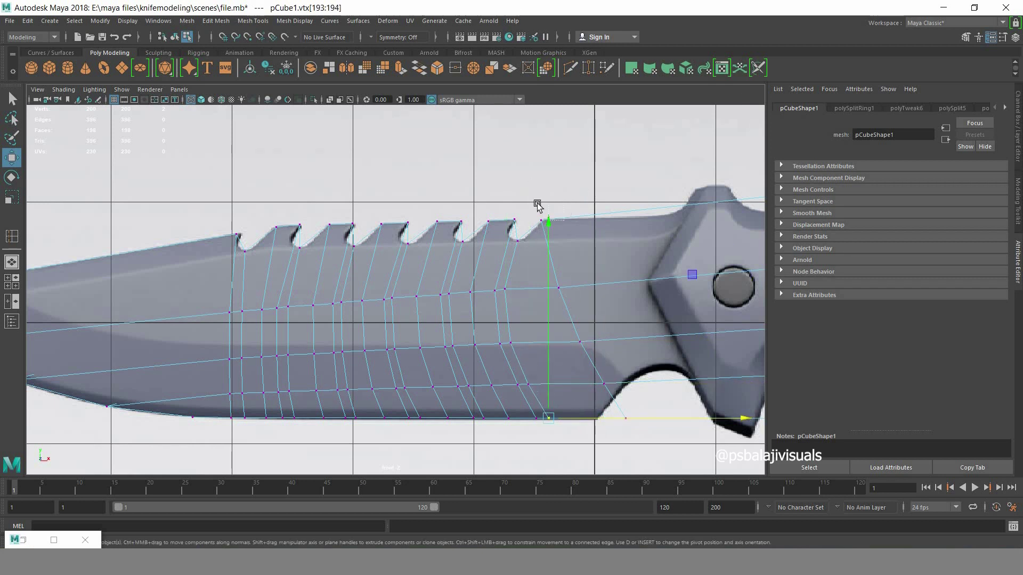
# - Pull the guard-side loop's vertices left onto the spine and lower-edge lines, then zoom on the teeth
pyautogui.click(540, 220)
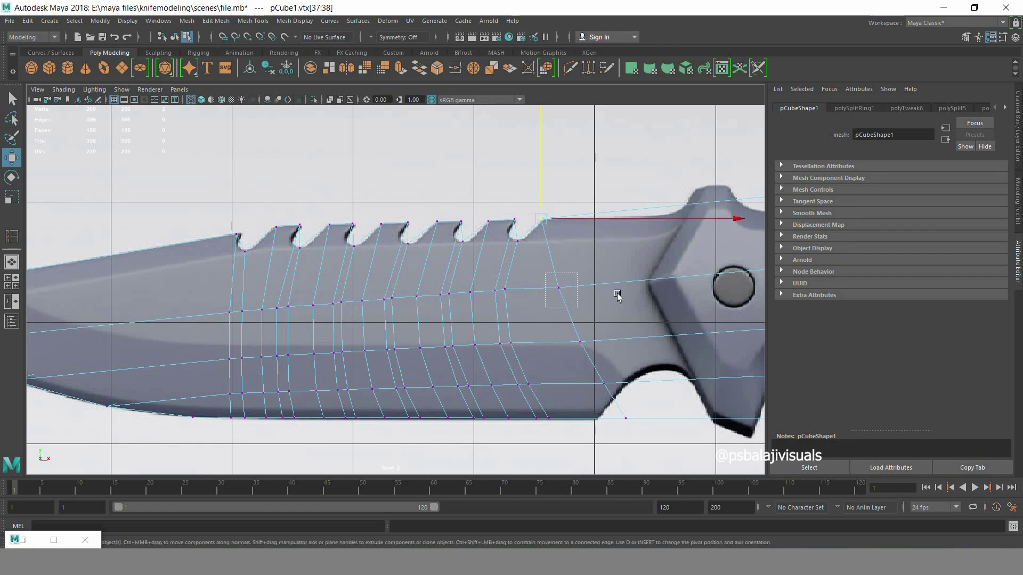
pyautogui.click(559, 288)
pyautogui.moveTo(587, 290); pyautogui.dragTo(577, 292)
pyautogui.click(580, 342)
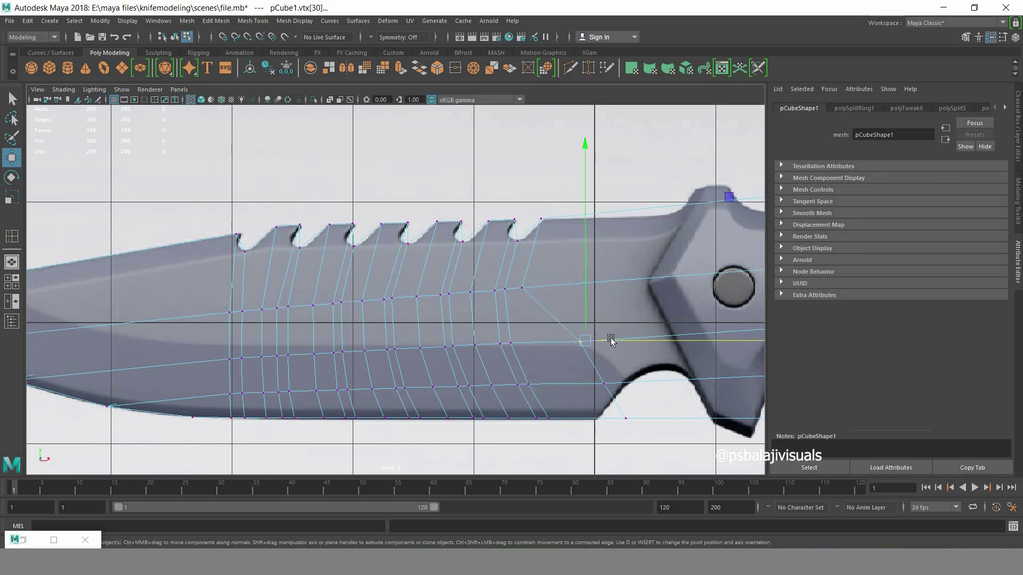
pyautogui.moveTo(609, 339); pyautogui.dragTo(560, 346)
pyautogui.click(604, 384)
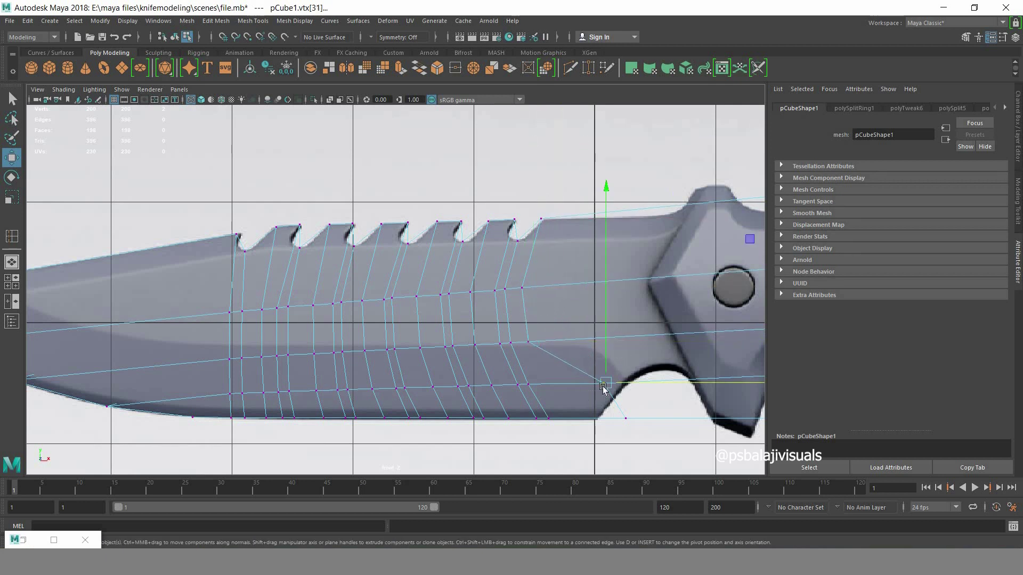
pyautogui.moveTo(631, 385); pyautogui.dragTo(582, 389)
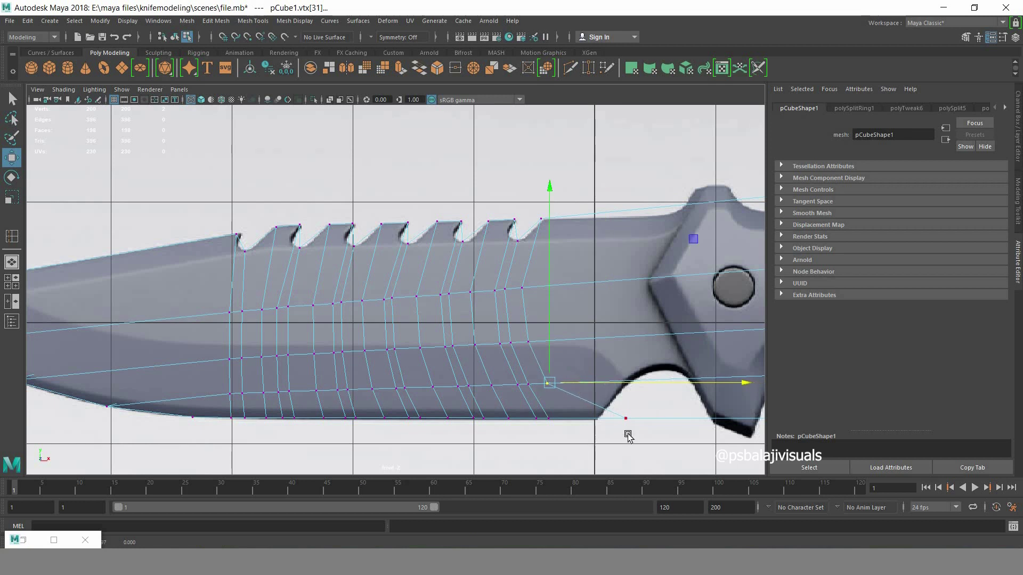
pyautogui.moveTo(635, 433)
pyautogui.mouseDown()
pyautogui.moveTo(617, 410)
pyautogui.moveTo(615, 424)
pyautogui.mouseUp()
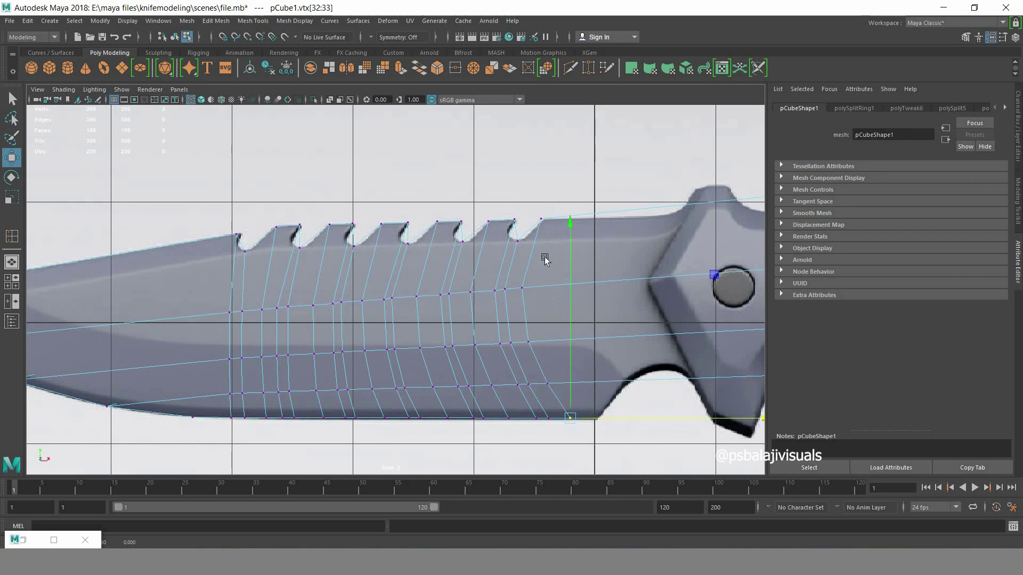
pyautogui.moveTo(546, 206); pyautogui.dragTo(536, 226)
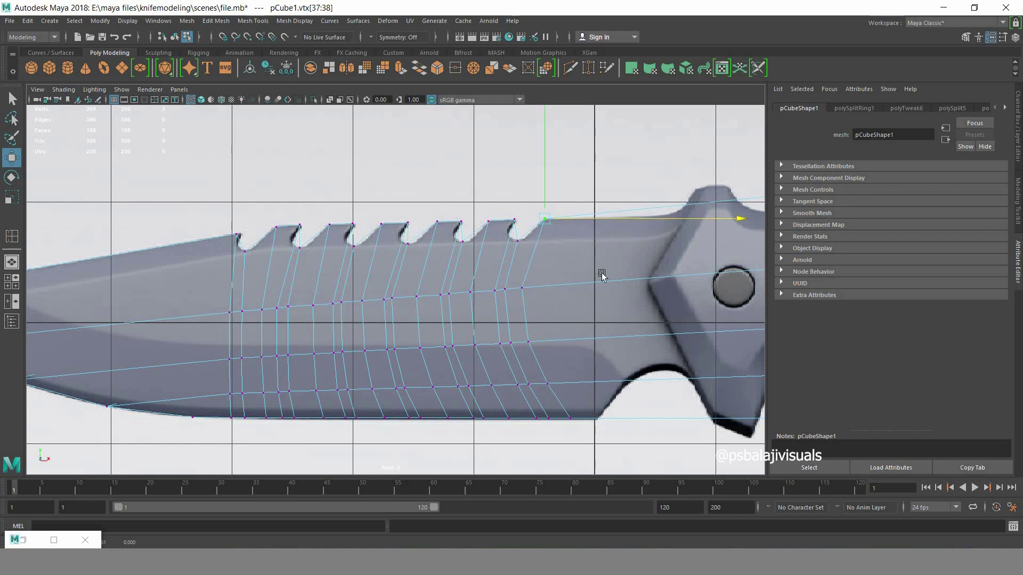
pyautogui.keyDown('alt'); pyautogui.moveTo(280, 207); pyautogui.dragTo(184, 143, button='right'); pyautogui.keyUp('alt')
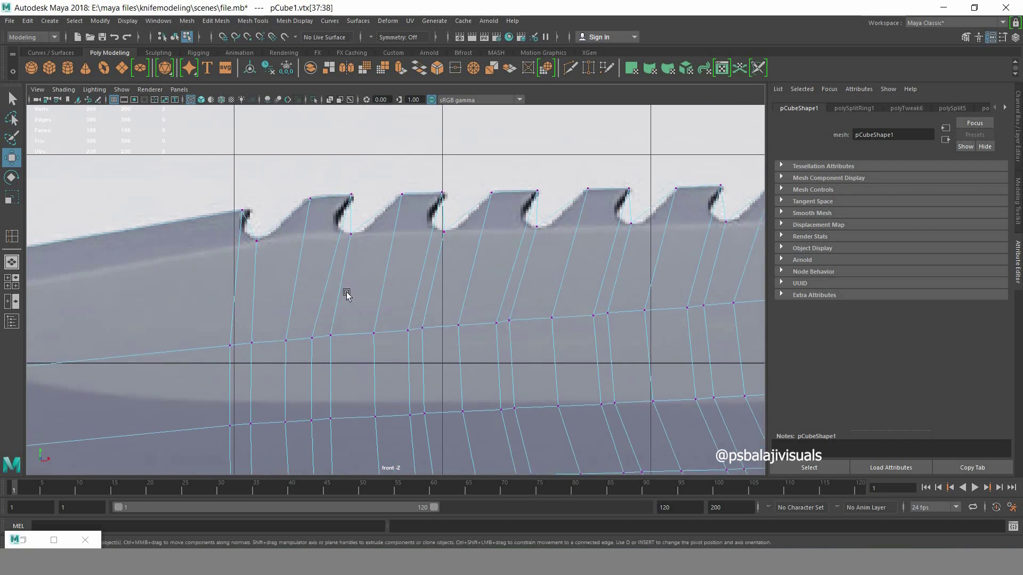
# - Cut new edges at the first spine tooth and pull its vertex pair upward
pyautogui.keyDown('alt'); pyautogui.moveTo(347, 295); pyautogui.dragTo(448, 109, button='middle'); pyautogui.keyUp('alt')
pyautogui.click(570, 68)
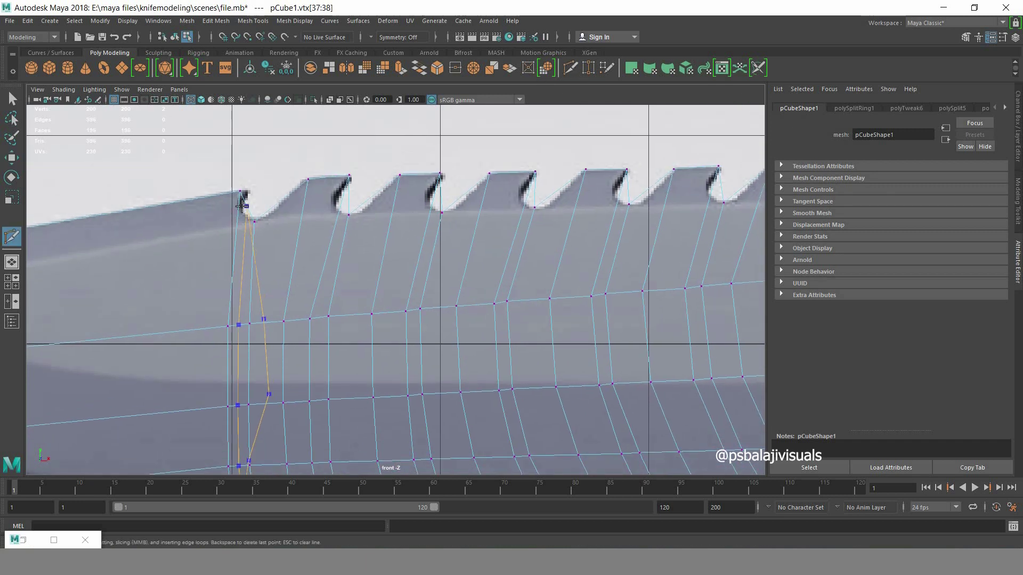
pyautogui.press('Return')
pyautogui.press('q')
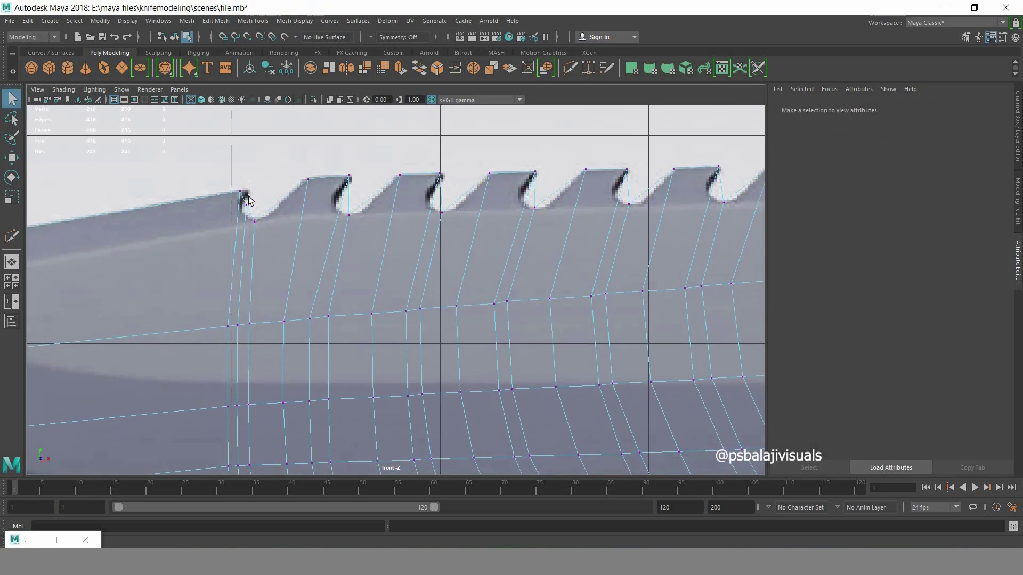
pyautogui.moveTo(244, 218); pyautogui.dragTo(250, 205)
pyautogui.press('w')
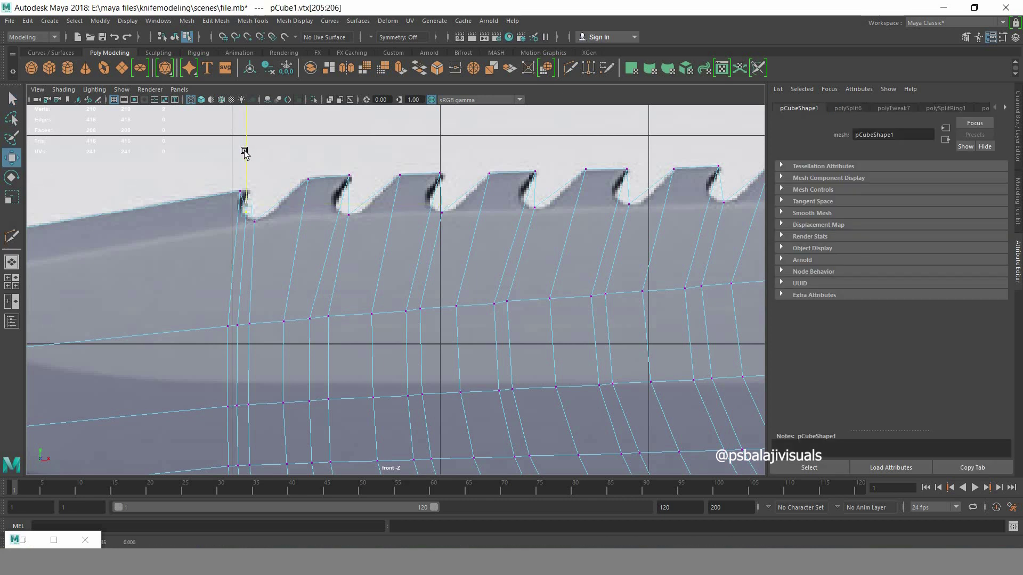
pyautogui.moveTo(253, 203); pyautogui.dragTo(246, 189)
# - Insert an edge loop beside the first tooth and select its vertex pair for moving
pyautogui.click(12, 236)
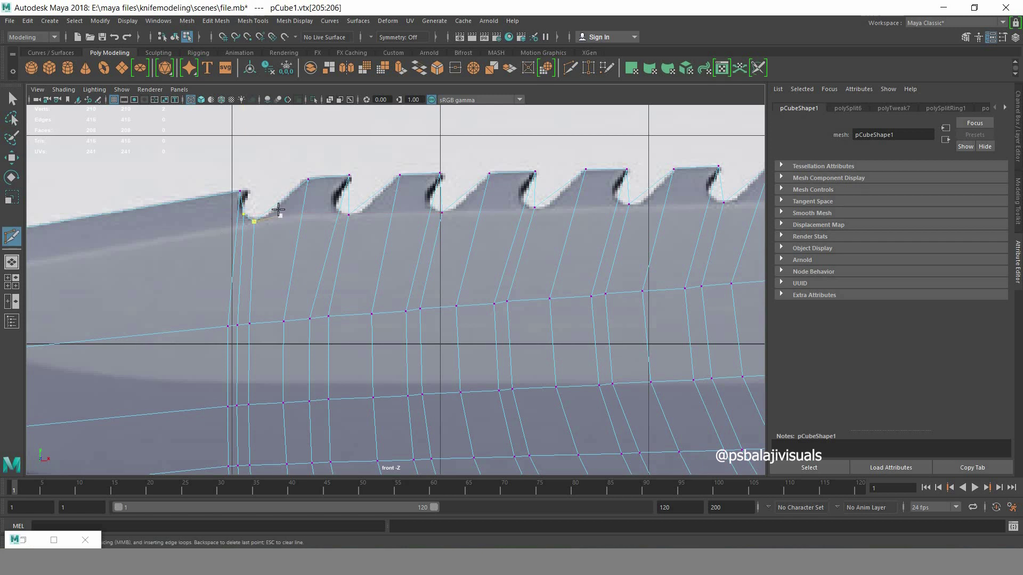
pyautogui.keyDown('ctrl'); pyautogui.click(272, 211); pyautogui.keyUp('ctrl')
pyautogui.click(13, 100)
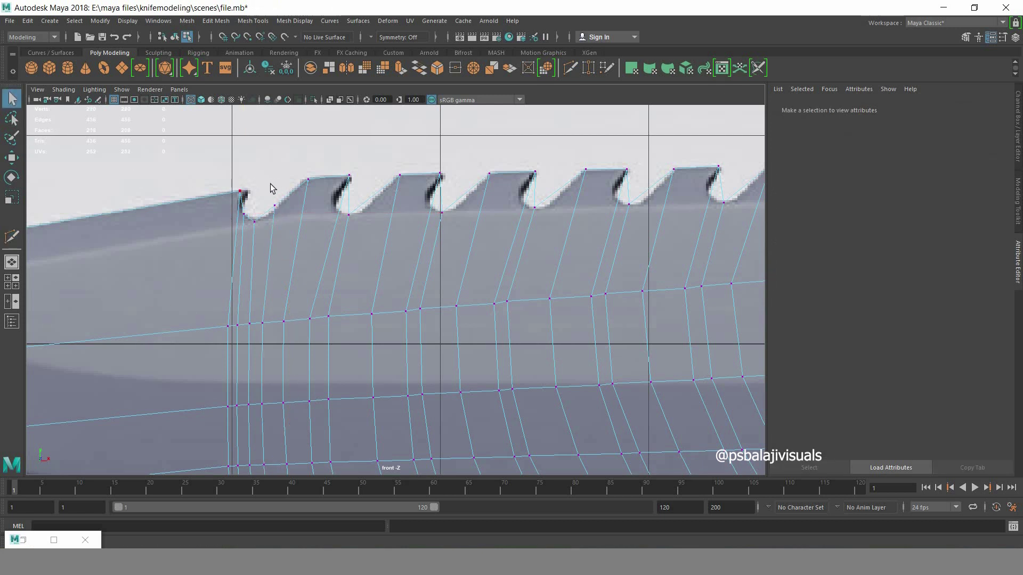
pyautogui.moveTo(269, 192); pyautogui.dragTo(283, 216)
pyautogui.press('w')
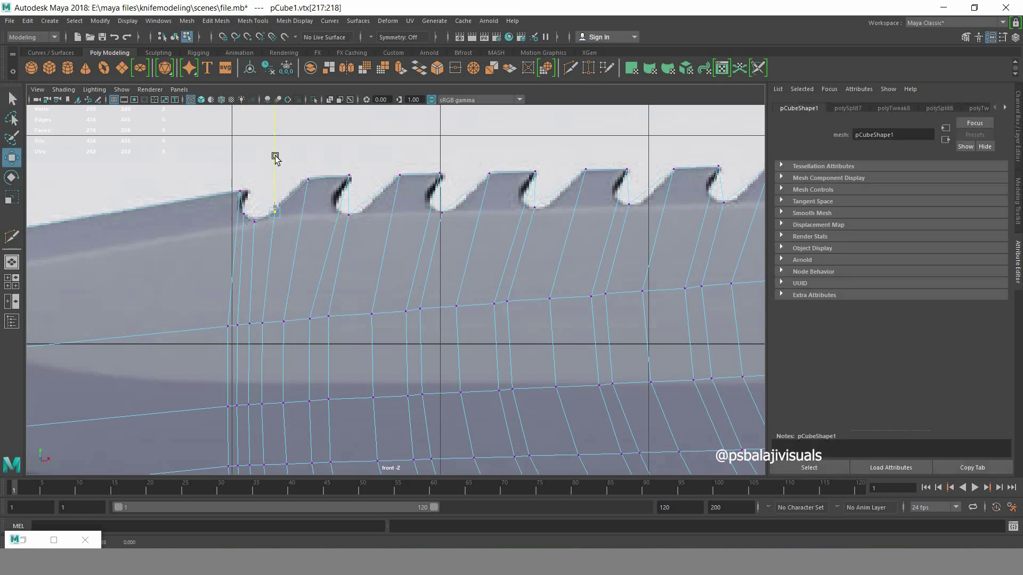
# - Try a cut beside the second tooth, undo it, and select the second tooth's vertex pair
pyautogui.click(11, 236)
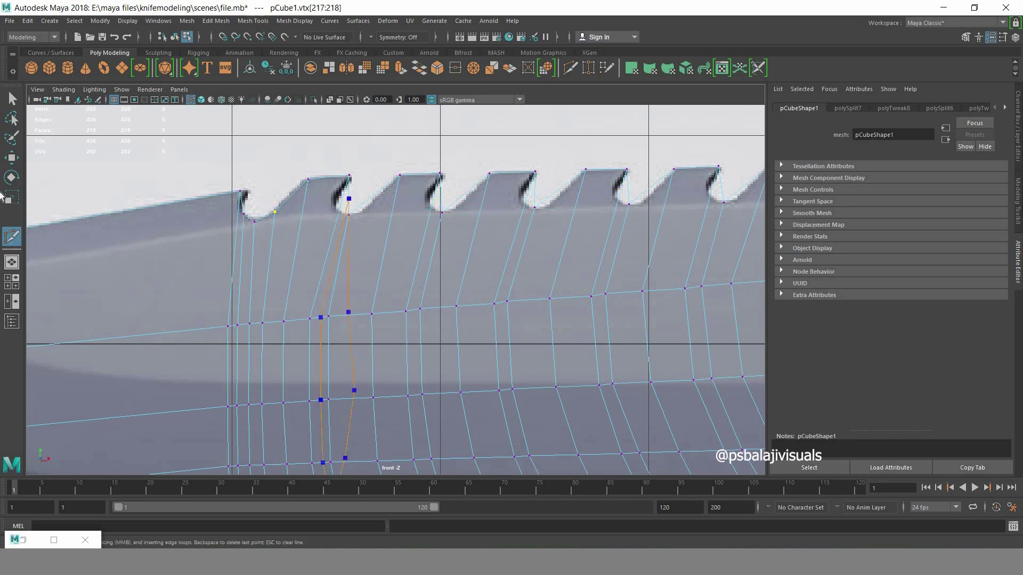
pyautogui.click(228, 326)
pyautogui.press('q')
pyautogui.click(349, 198)
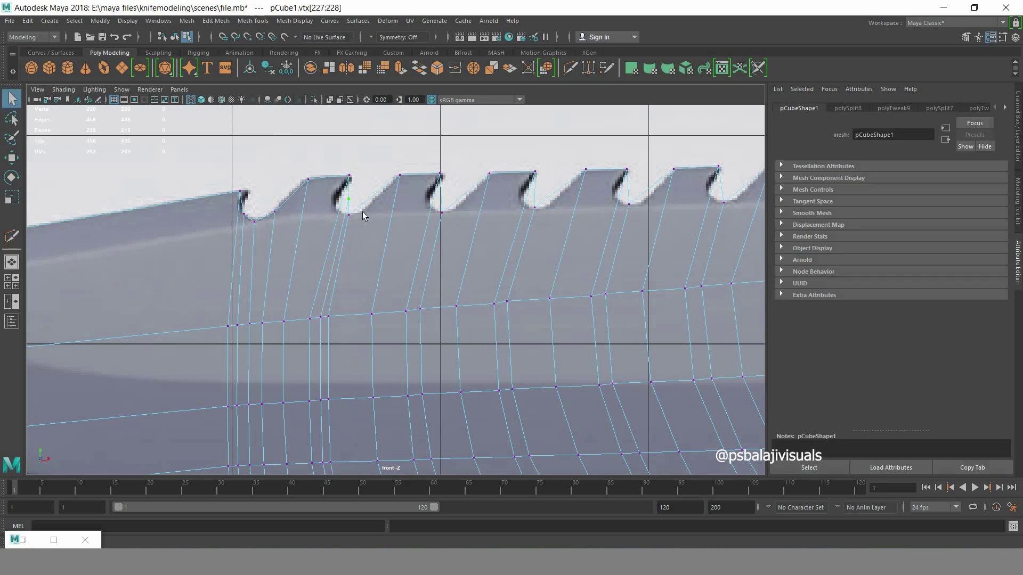
pyautogui.click(12, 158)
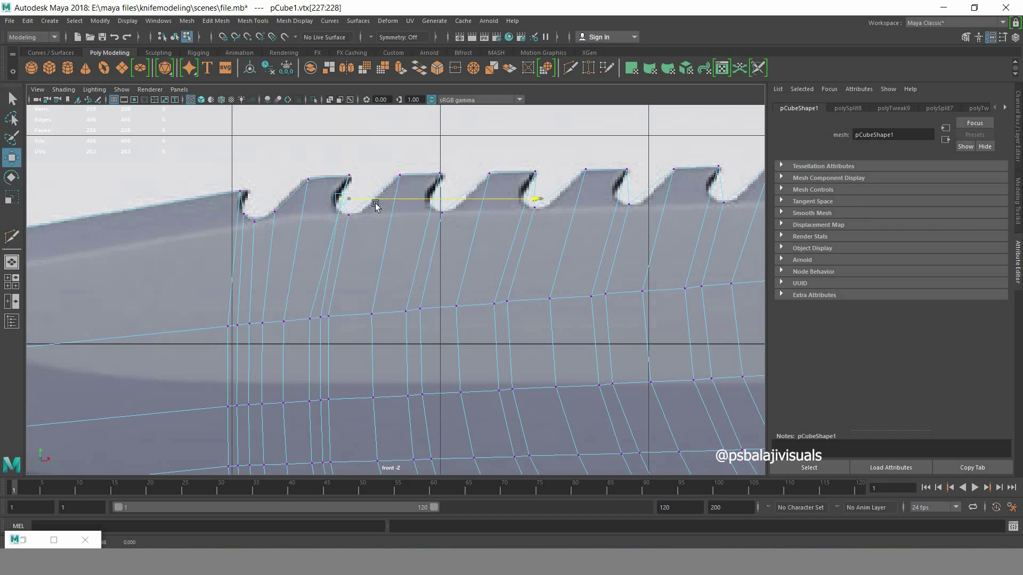
pyautogui.hotkey('ctrl', 'z')
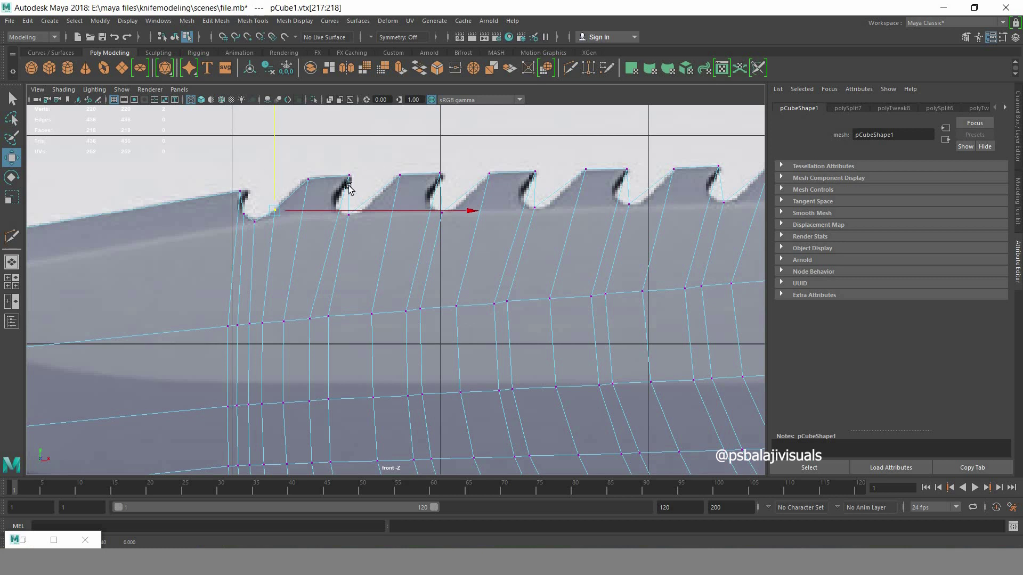
pyautogui.moveTo(336, 163)
pyautogui.mouseDown()
pyautogui.moveTo(371, 179)
pyautogui.moveTo(362, 181)
pyautogui.mouseUp()
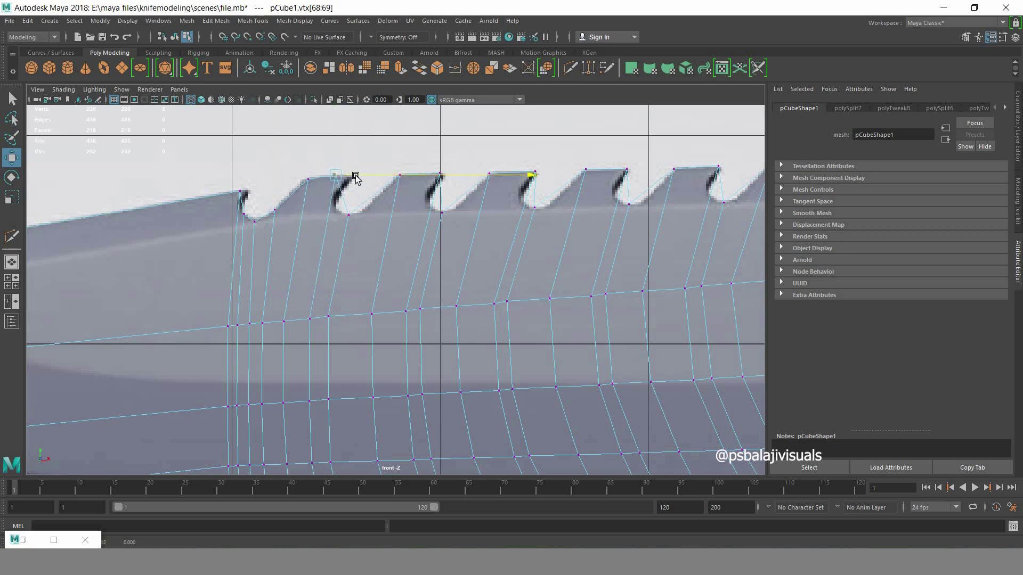
# - Insert an edge loop under the second tooth and select its new vertices
pyautogui.click(6, 238)
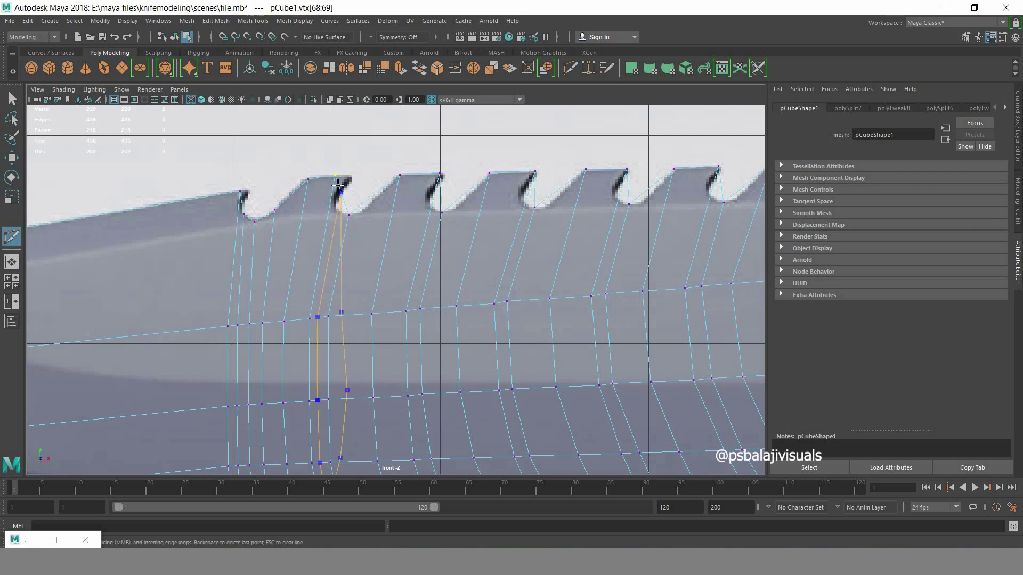
pyautogui.keyDown('ctrl'); pyautogui.click(343, 201); pyautogui.keyUp('ctrl')
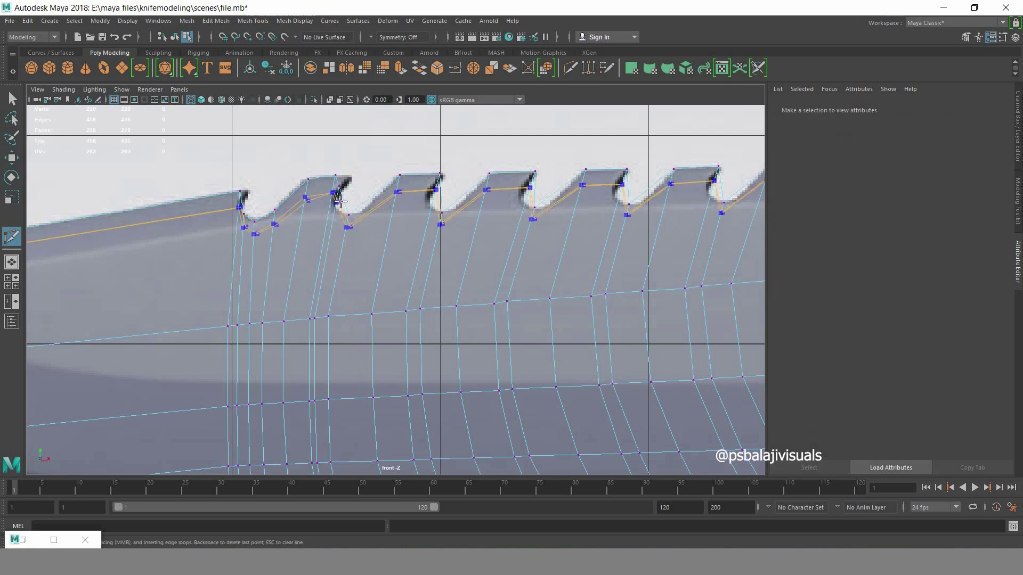
pyautogui.press('q')
pyautogui.click(344, 201)
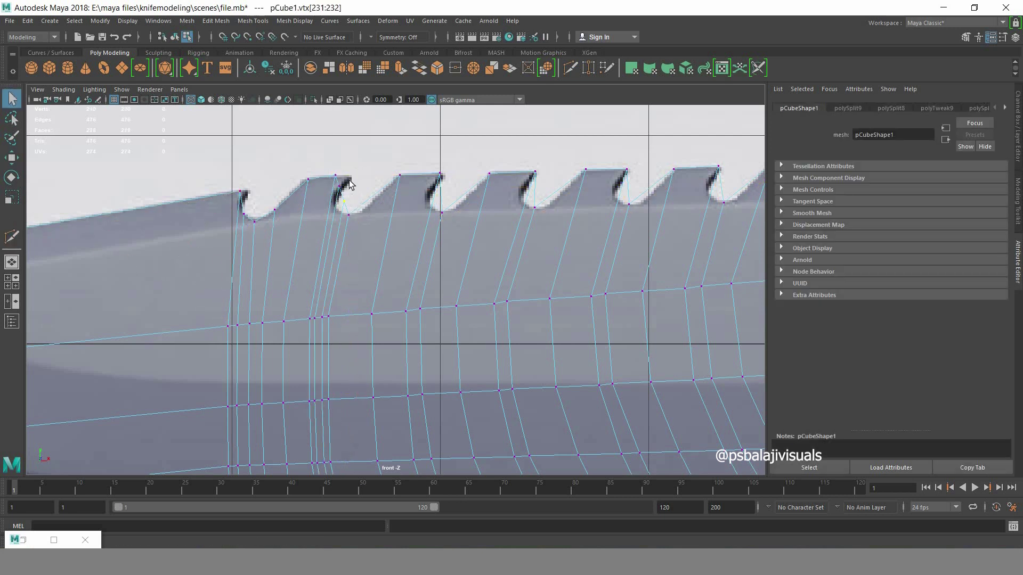
pyautogui.click(7, 158)
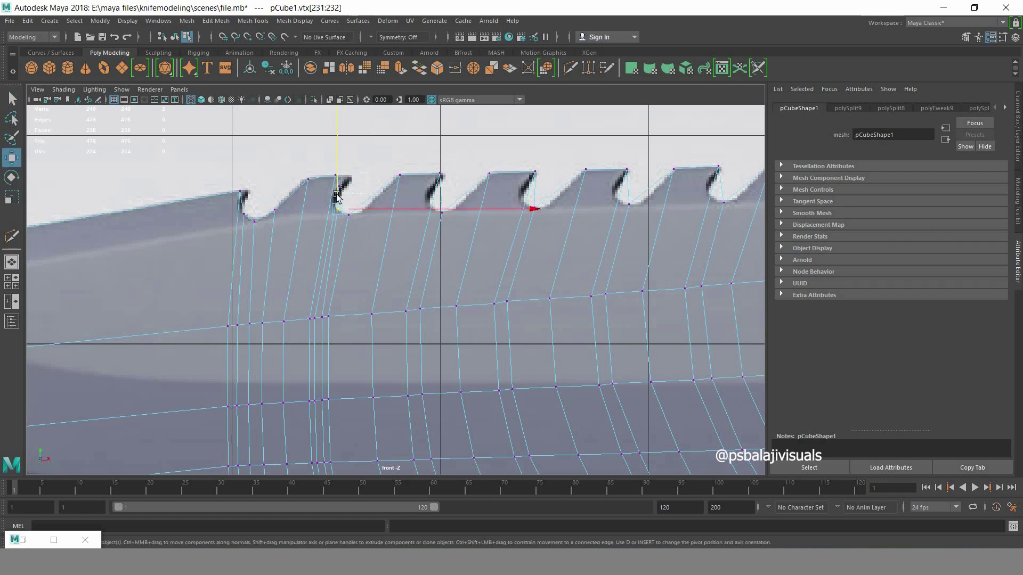
pyautogui.moveTo(338, 160); pyautogui.dragTo(355, 184)
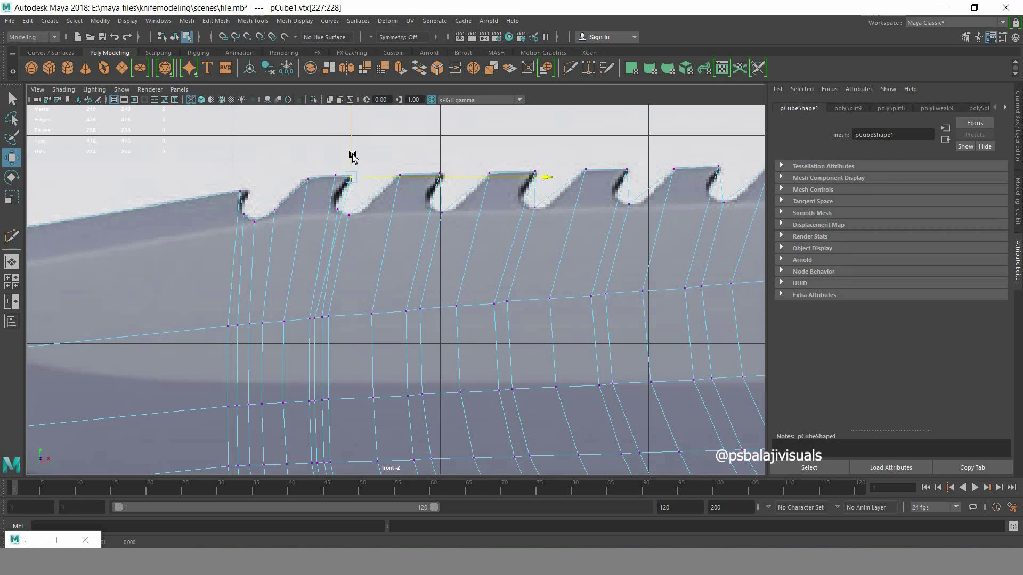
pyautogui.press('space')
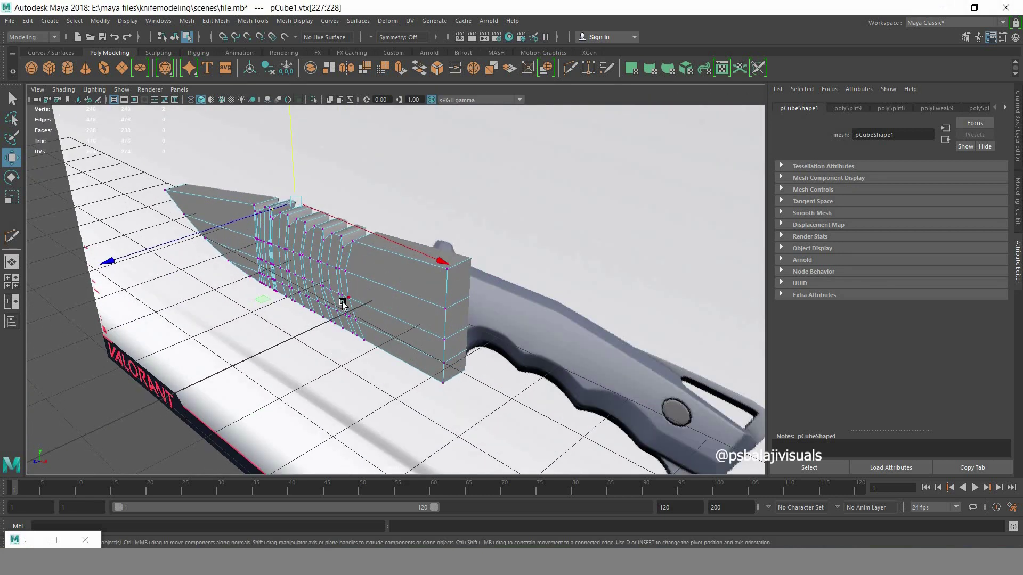
# - Orbit the perspective view to inspect the serration vertices from the side
pyautogui.keyDown('alt'); pyautogui.moveTo(342, 304); pyautogui.dragTo(417, 292); pyautogui.keyUp('alt')
pyautogui.scroll(4, 308, 260)
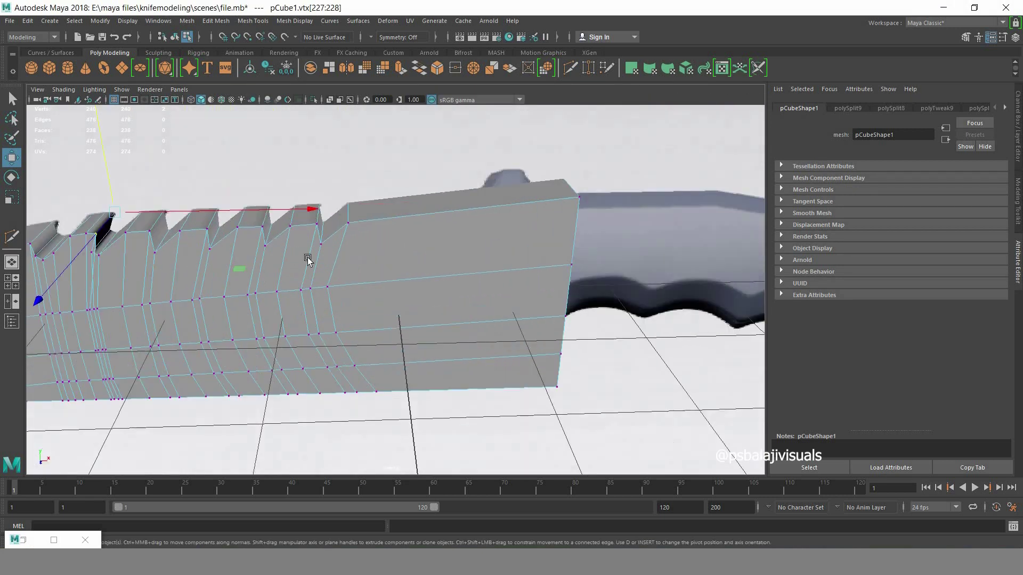
pyautogui.keyDown('alt'); pyautogui.moveTo(308, 260); pyautogui.dragTo(297, 306); pyautogui.keyUp('alt')
pyautogui.scroll(3, 295, 309)
pyautogui.scroll(3, 370, 321)
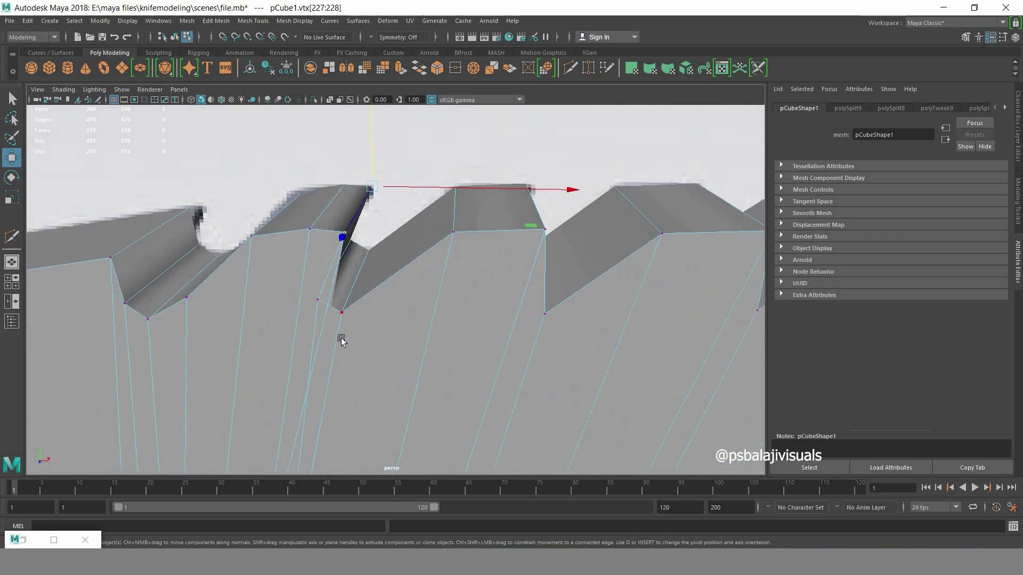
pyautogui.keyDown('alt'); pyautogui.moveTo(341, 341); pyautogui.dragTo(338, 320); pyautogui.keyUp('alt')
pyautogui.keyDown('alt'); pyautogui.moveTo(393, 288); pyautogui.dragTo(411, 199); pyautogui.keyUp('alt')
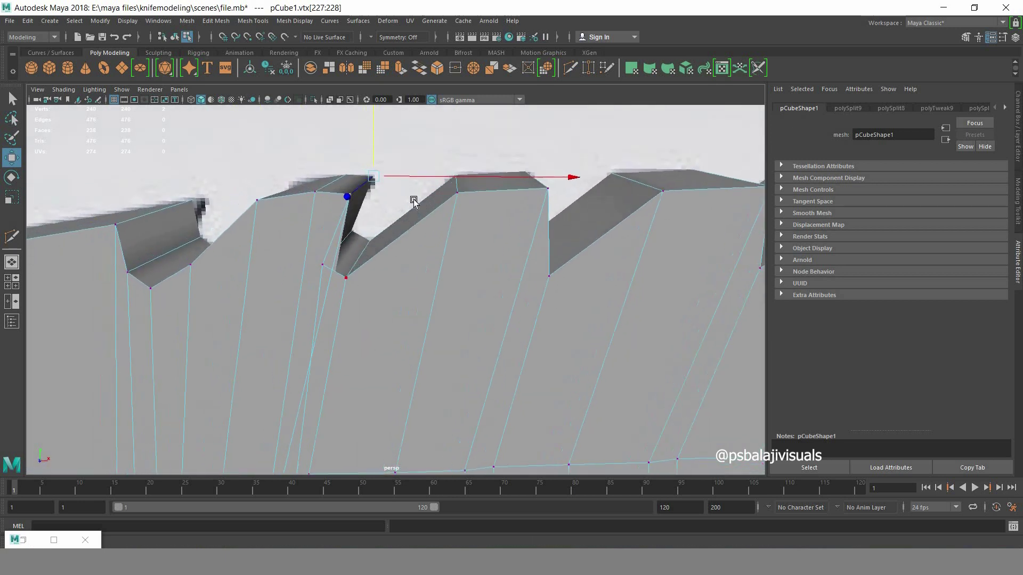
# - Return to the front view and slide the selected vertex right along the tooth
pyautogui.press('space')
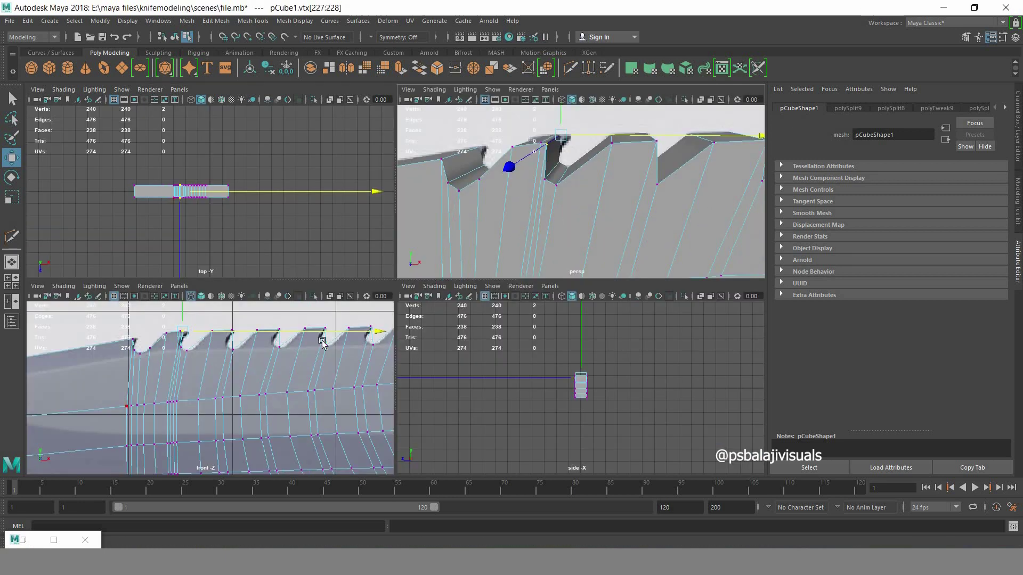
pyautogui.press('space')
pyautogui.scroll(3, 414, 312)
pyautogui.scroll(-2, 404, 347)
pyautogui.scroll(2, 403, 347)
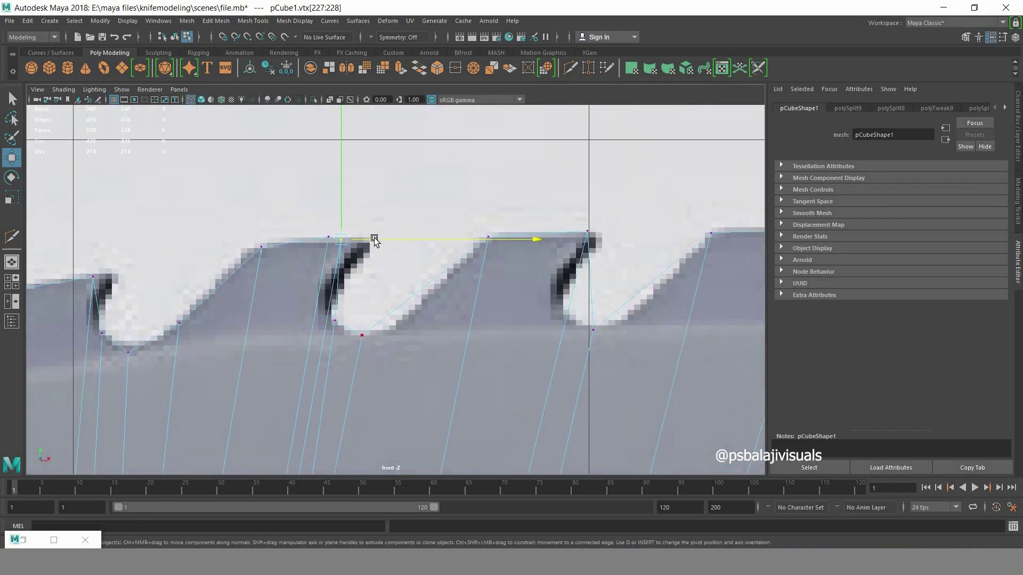
pyautogui.moveTo(393, 249); pyautogui.dragTo(402, 253)
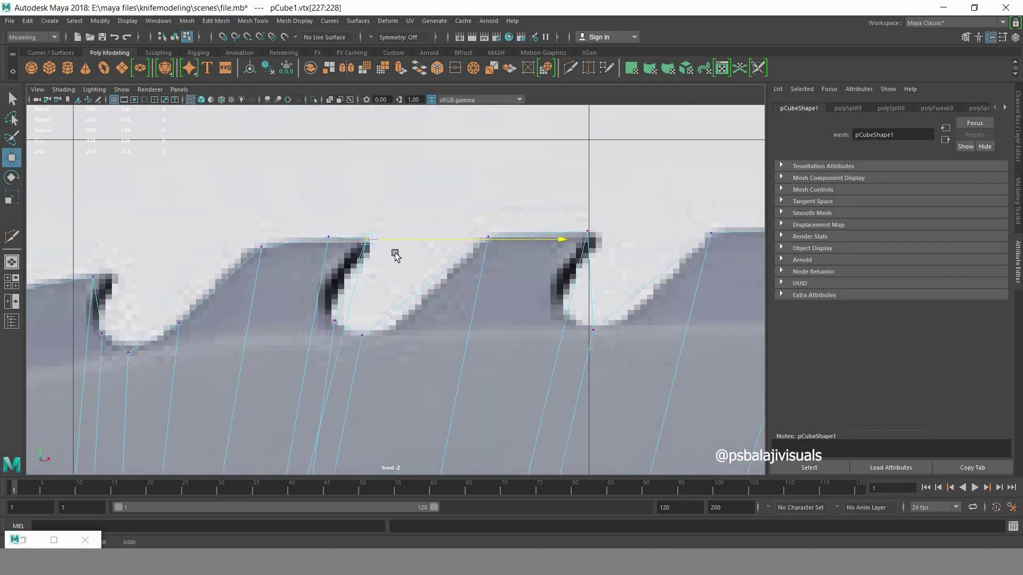
# - Delete the stray edge loop at the second tooth
pyautogui.keyDown('shift'); pyautogui.moveTo(328, 330); pyautogui.dragTo(327, 356, button='right'); pyautogui.keyUp('shift')
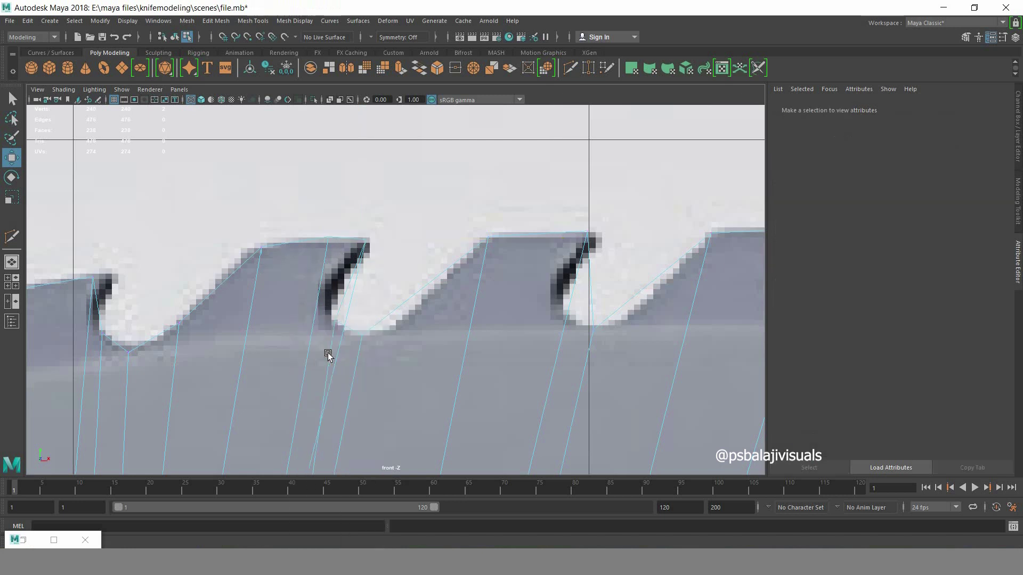
pyautogui.click(12, 98)
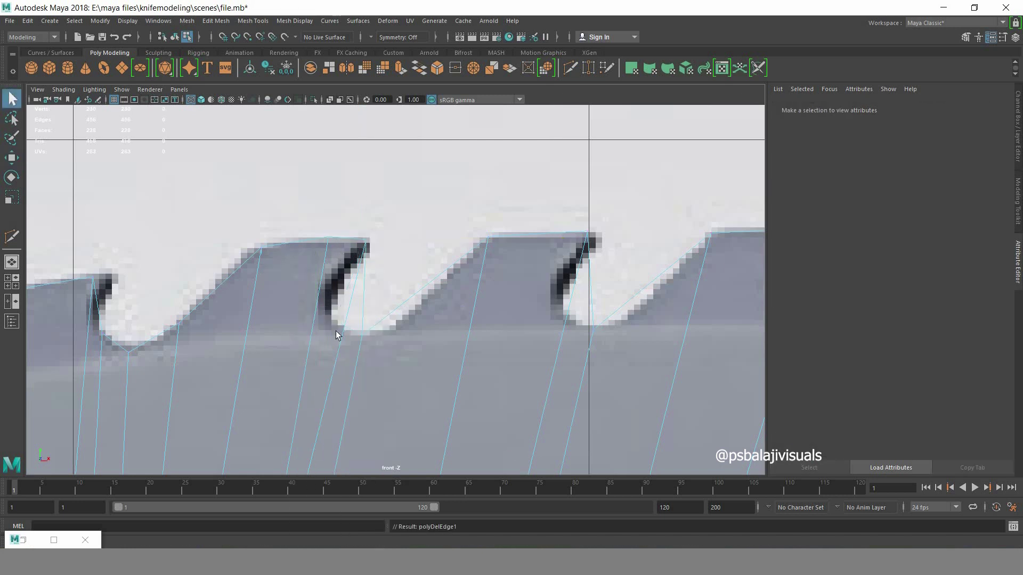
pyautogui.scroll(-2, 366, 257)
pyautogui.scroll(-5, 366, 257)
pyautogui.scroll(3, 408, 302)
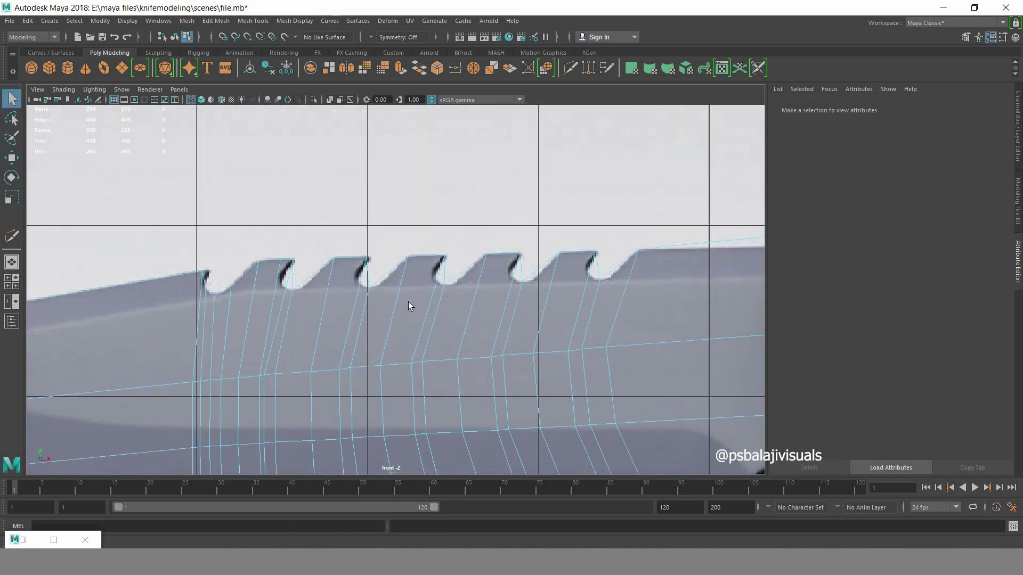
pyautogui.scroll(2, 408, 302)
# - In vertex mode, cut an edge through the first remaining tooth and lower its new vertex
pyautogui.rightClick(347, 233)
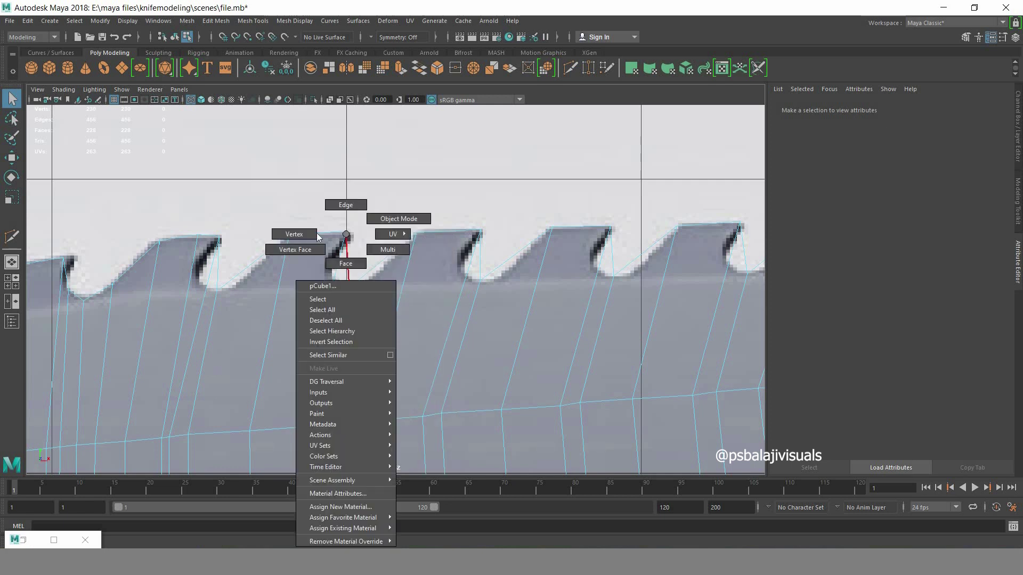
pyautogui.moveTo(349, 236); pyautogui.dragTo(360, 256, button='right')
pyautogui.click(12, 237)
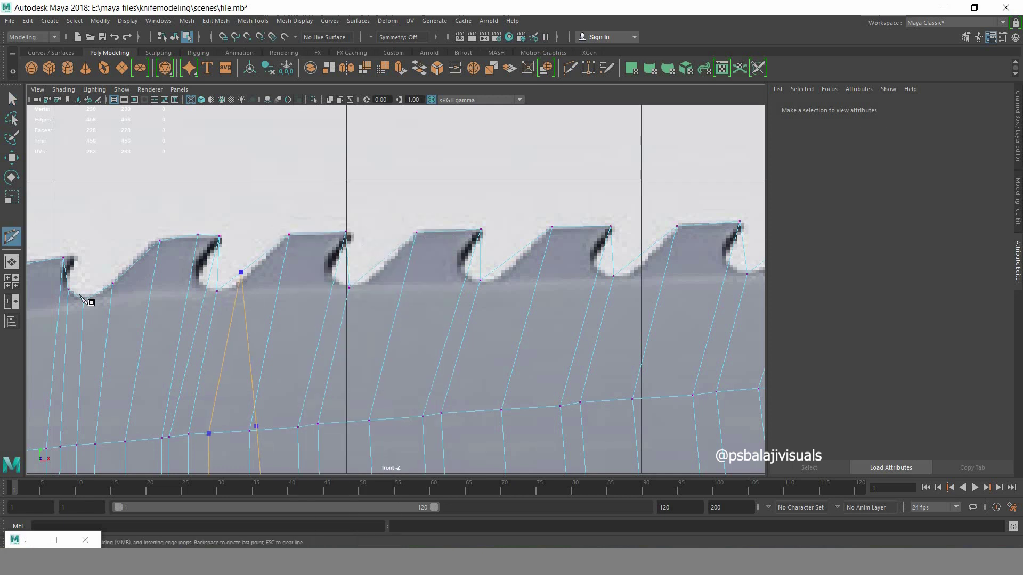
pyautogui.press('q')
pyautogui.moveTo(262, 293); pyautogui.dragTo(232, 264)
pyautogui.press('w')
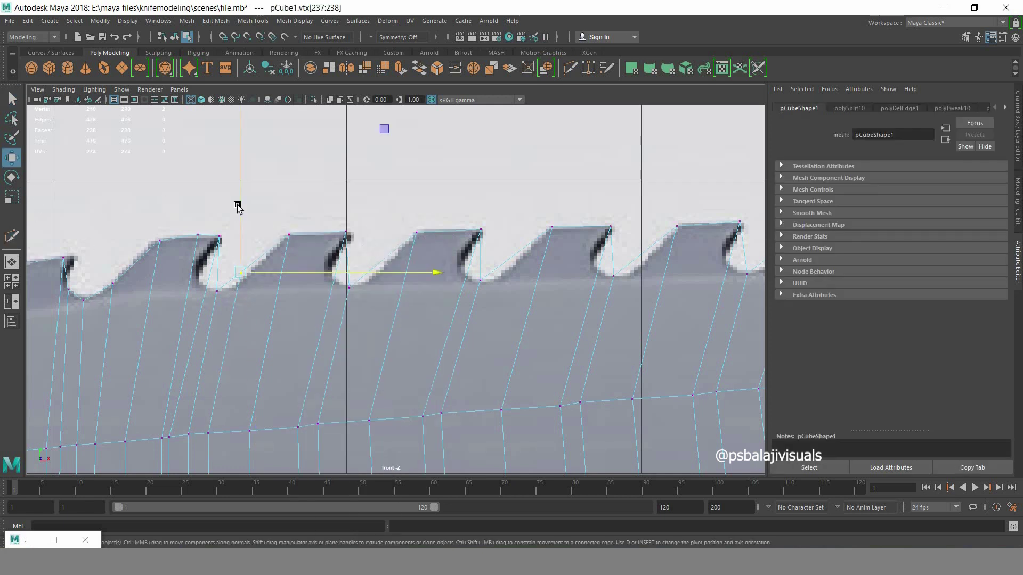
pyautogui.moveTo(237, 206); pyautogui.dragTo(240, 215)
pyautogui.moveTo(333, 301)
pyautogui.mouseDown()
pyautogui.moveTo(373, 272)
pyautogui.moveTo(336, 221)
pyautogui.mouseUp()
# - Cut a new edge through the next spine tooth and select its vertex
pyautogui.press('y')
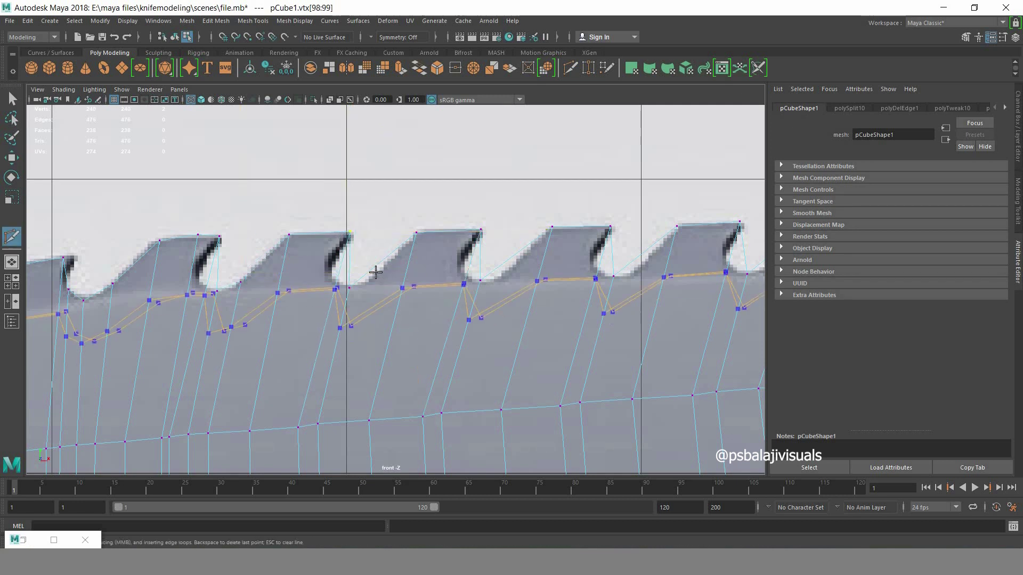
pyautogui.keyDown('ctrl'); pyautogui.click(374, 267); pyautogui.keyUp('ctrl')
pyautogui.press('q')
pyautogui.click(374, 268)
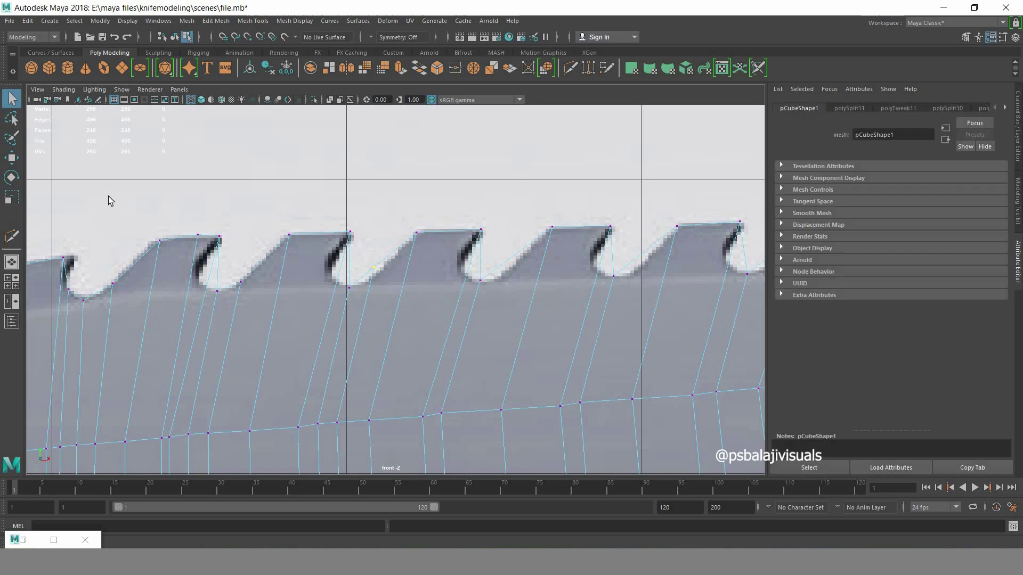
pyautogui.press('w')
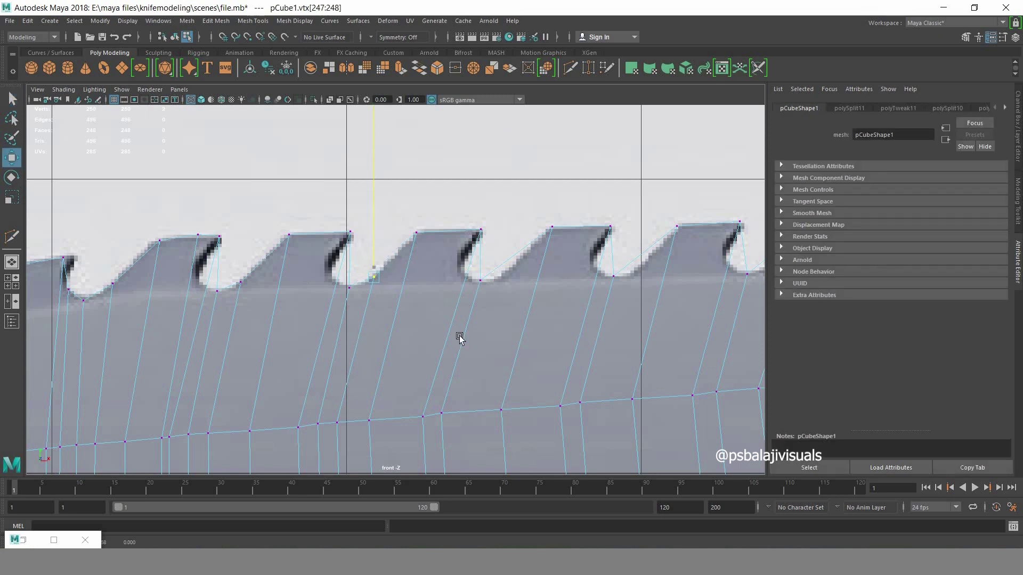
# - Cut through the following tooth and move its new vertex down into the notch
pyautogui.keyDown('alt'); pyautogui.moveTo(459, 338); pyautogui.dragTo(374, 264, button='middle'); pyautogui.keyUp('alt')
pyautogui.press('y')
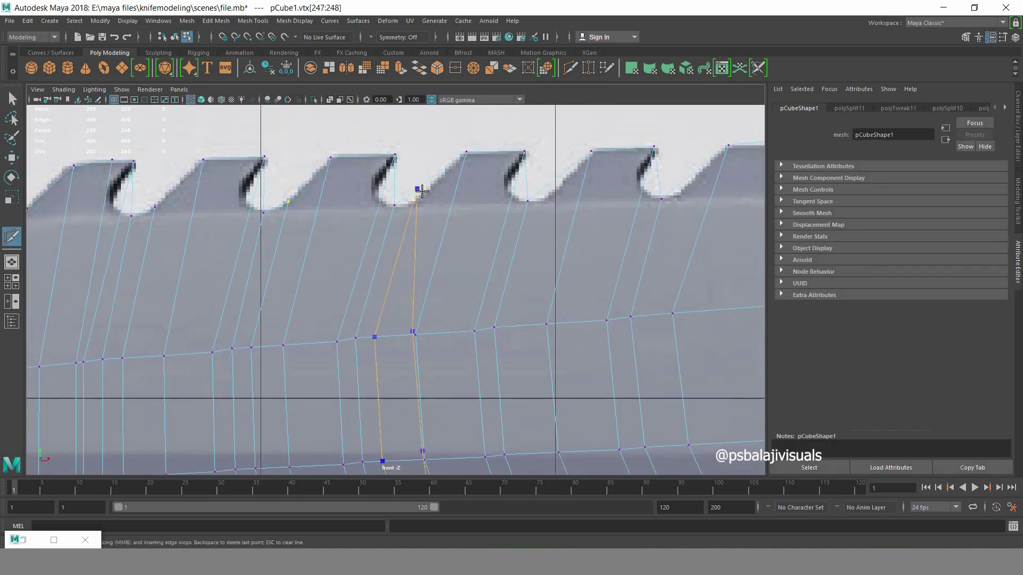
pyautogui.press('Return')
pyautogui.press('q')
pyautogui.click(418, 187)
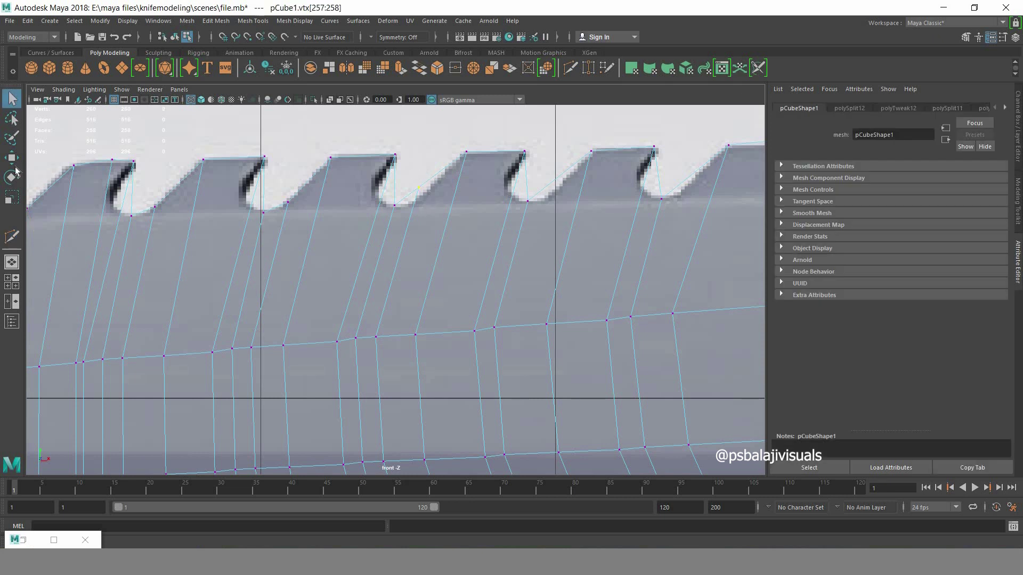
pyautogui.press('w')
pyautogui.moveTo(419, 134); pyautogui.dragTo(420, 144)
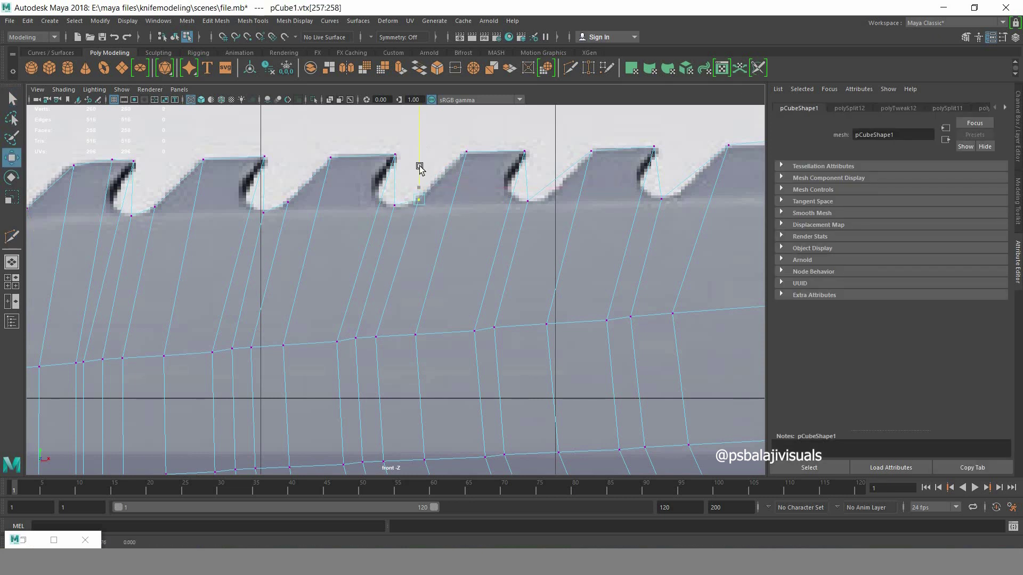
# - Cut across the next tooth down the blade and select its new vertices
pyautogui.keyDown('alt'); pyautogui.moveTo(429, 287); pyautogui.dragTo(445, 272, button='middle'); pyautogui.keyUp('alt')
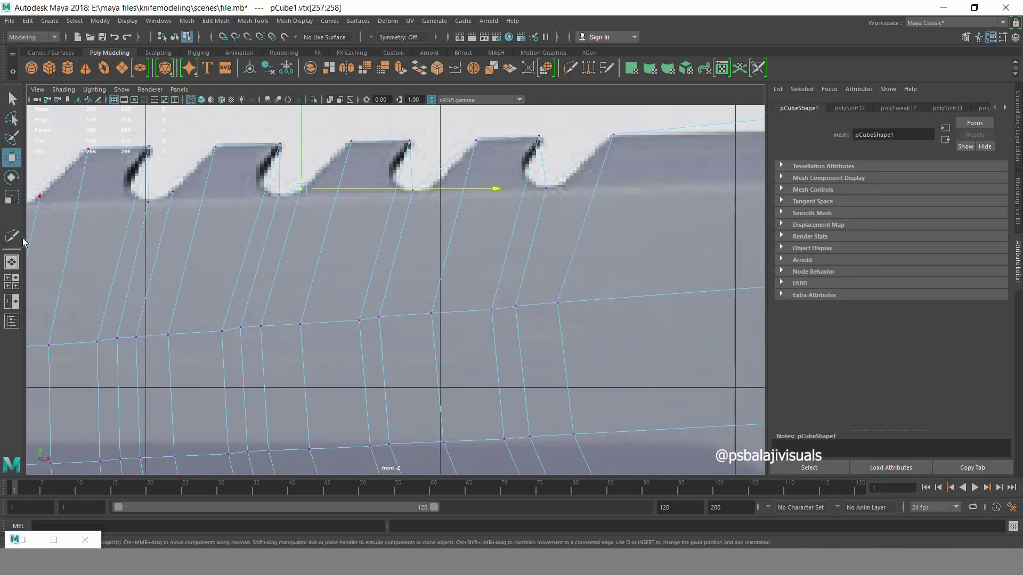
pyautogui.click(12, 236)
pyautogui.click(436, 173)
pyautogui.press('q')
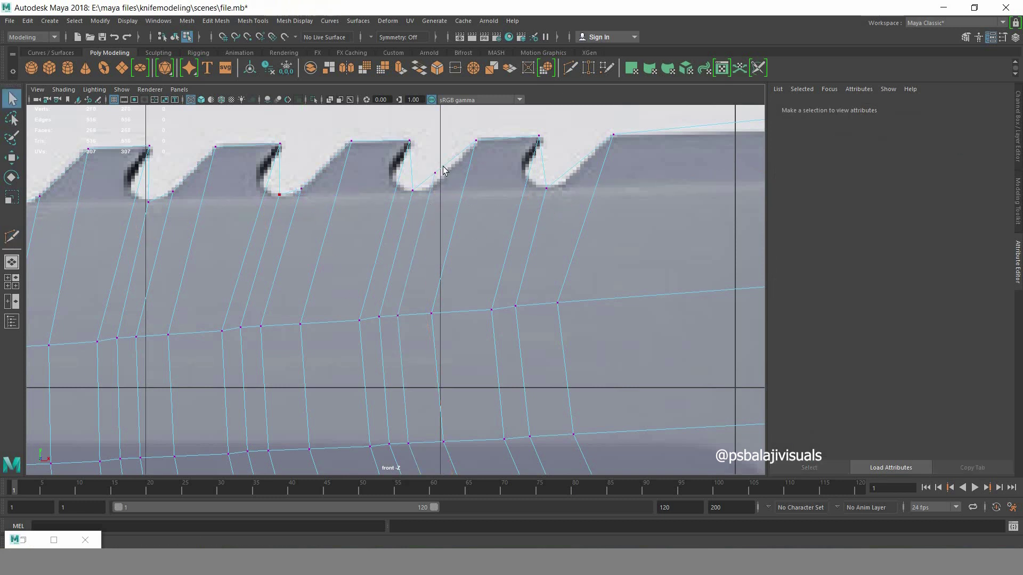
pyautogui.moveTo(429, 160); pyautogui.dragTo(442, 188)
pyautogui.press('w')
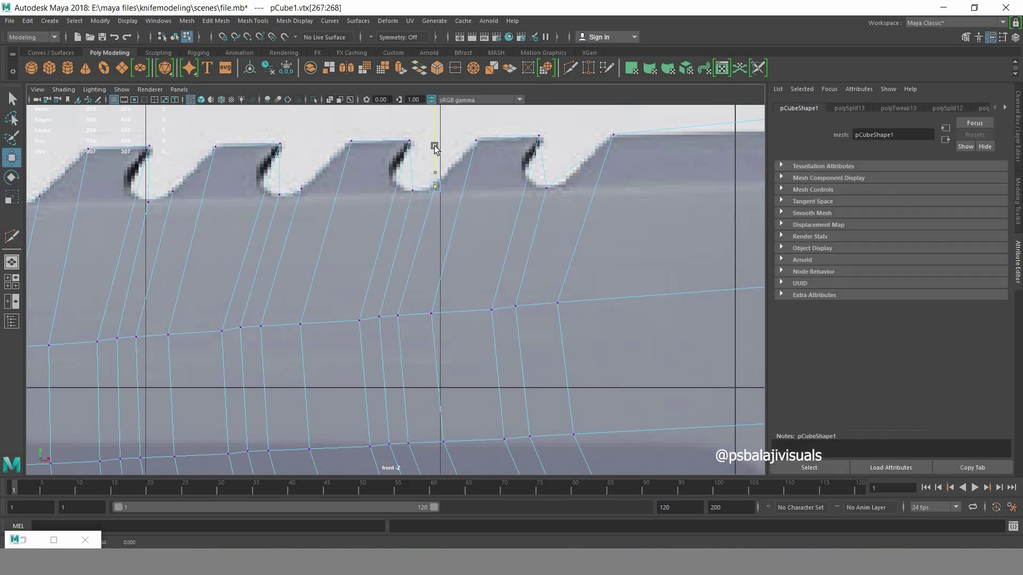
# - Cut a vertical edge through the last spine tooth and prepare its vertex for moving
pyautogui.keyDown('alt'); pyautogui.moveTo(527, 267); pyautogui.dragTo(481, 267, button='middle'); pyautogui.keyUp('alt')
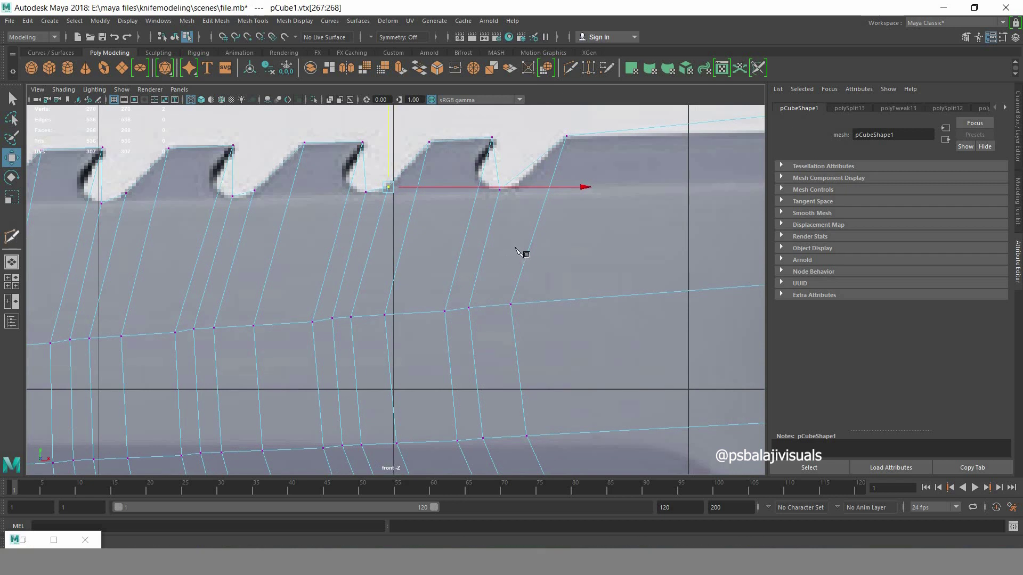
pyautogui.keyDown('shift'); pyautogui.moveTo(527, 251); pyautogui.dragTo(526, 180, button='right'); pyautogui.keyUp('shift')
pyautogui.press('Return')
pyautogui.press('q')
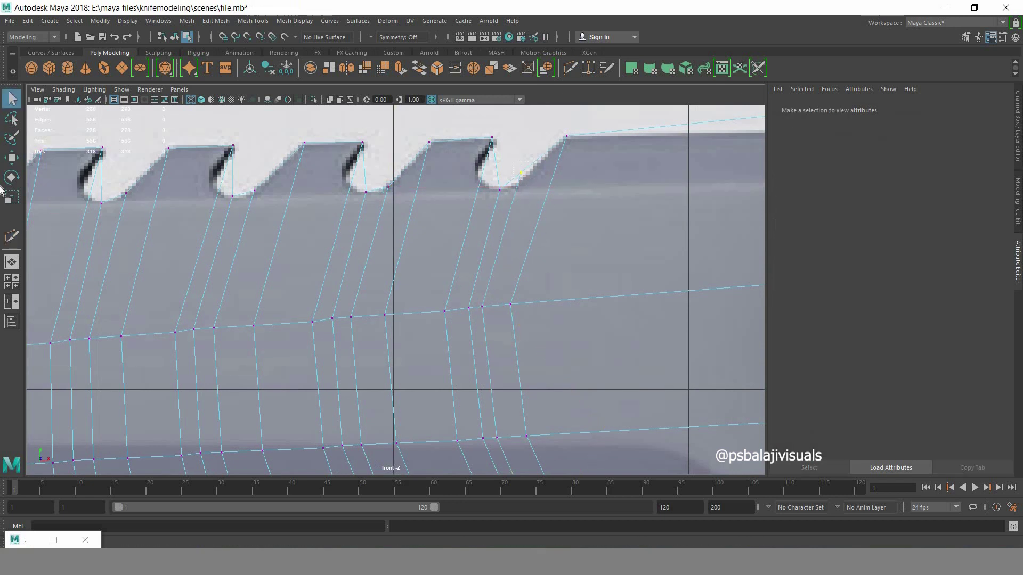
pyautogui.press('w')
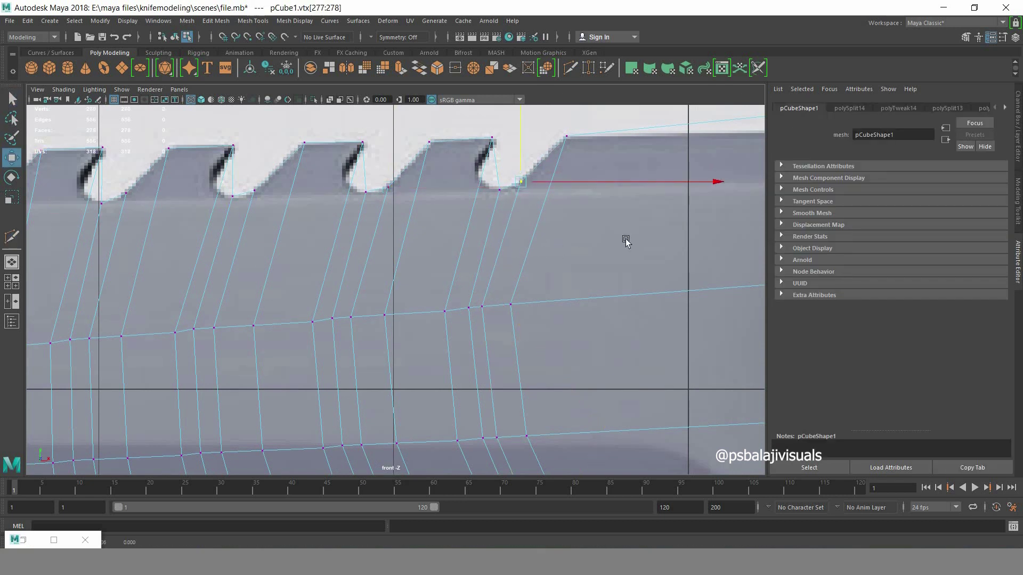
pyautogui.scroll(-2, 431, 251)
pyautogui.scroll(-2, 268, 279)
pyautogui.scroll(-3, 464, 283)
pyautogui.scroll(2, 604, 164)
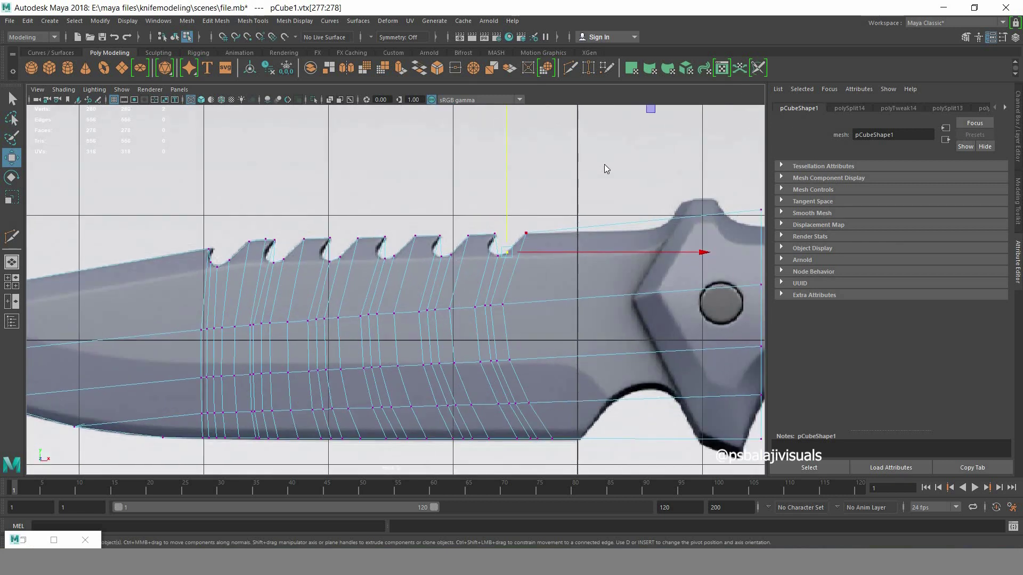
pyautogui.moveTo(604, 165)
pyautogui.keyDown('alt'); pyautogui.mouseDown()
pyautogui.moveTo(449, 331)
pyautogui.moveTo(497, 336)
pyautogui.moveTo(485, 320)
pyautogui.moveTo(407, 338)
pyautogui.moveTo(274, 395)
pyautogui.mouseUp(); pyautogui.keyUp('alt')
pyautogui.scroll(-3, 485, 320)
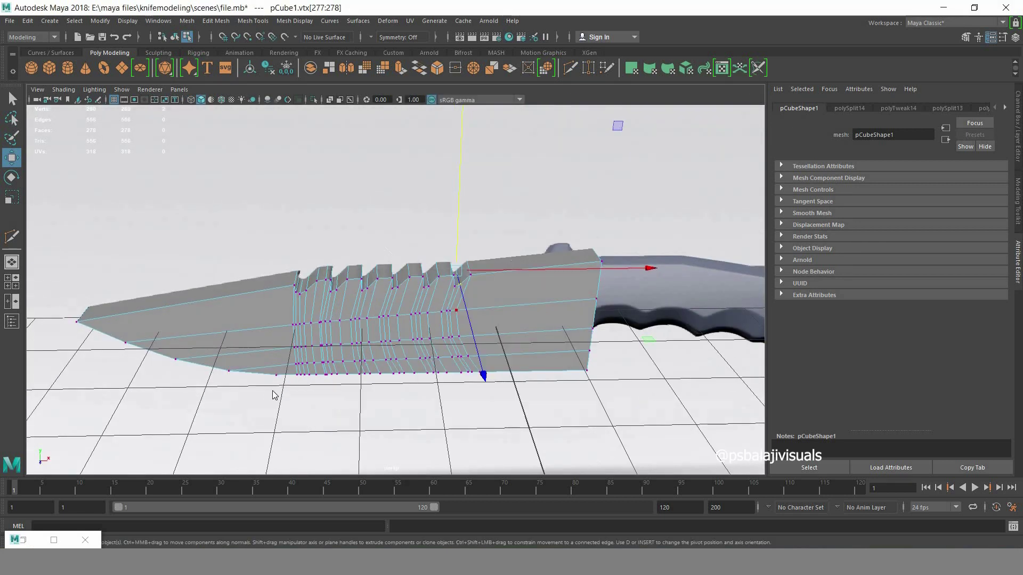
pyautogui.scroll(3, 491, 297)
pyautogui.scroll(3, 420, 330)
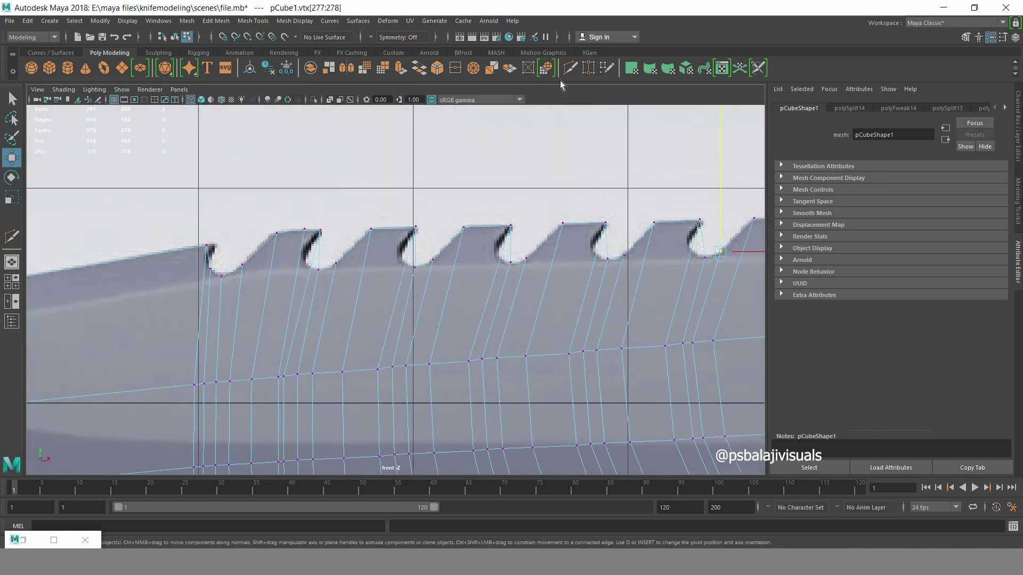
pyautogui.hotkey('ctrl', 'shift', 'x')
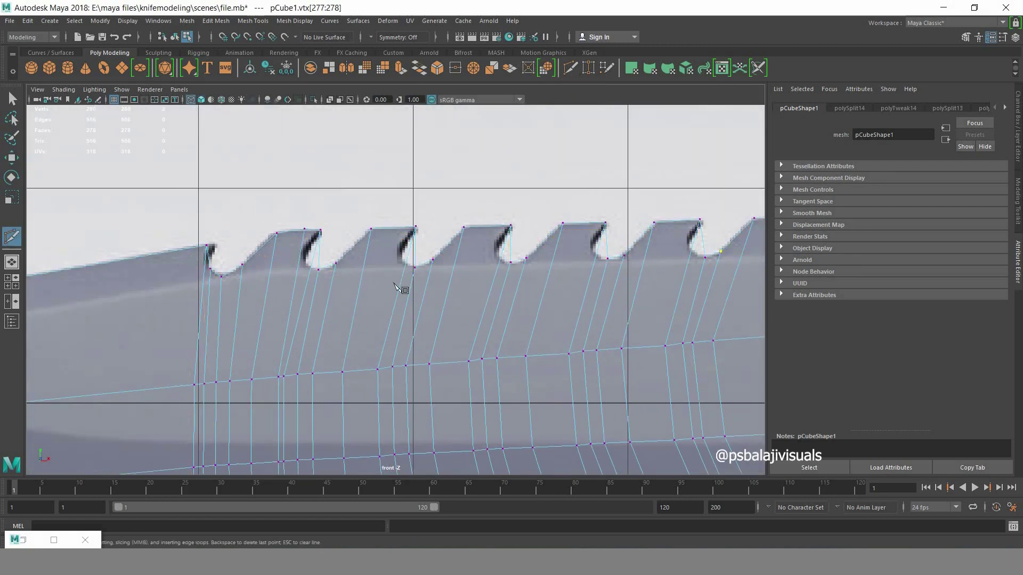
pyautogui.scroll(2, 301, 293)
pyautogui.scroll(2, 361, 288)
pyautogui.scroll(2, 427, 315)
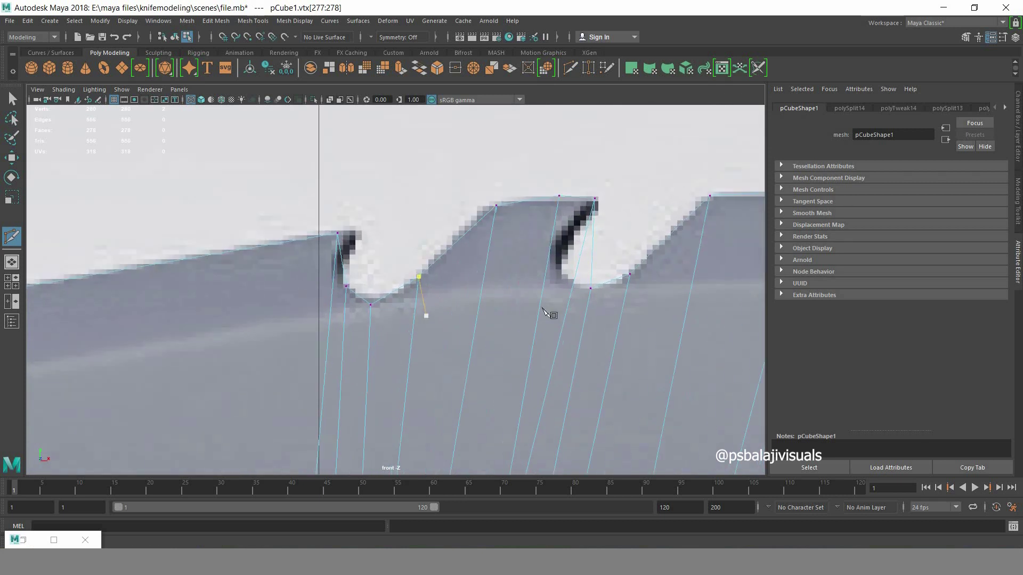
pyautogui.scroll(1, 476, 291)
pyautogui.keyDown('alt'); pyautogui.moveTo(482, 290); pyautogui.dragTo(382, 291, button='middle'); pyautogui.keyUp('alt')
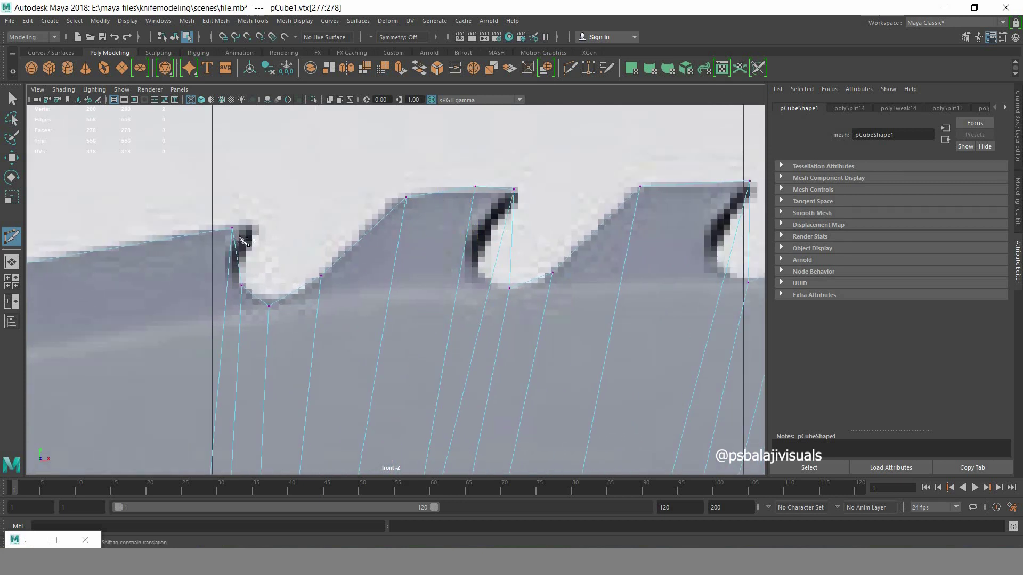
pyautogui.press('q')
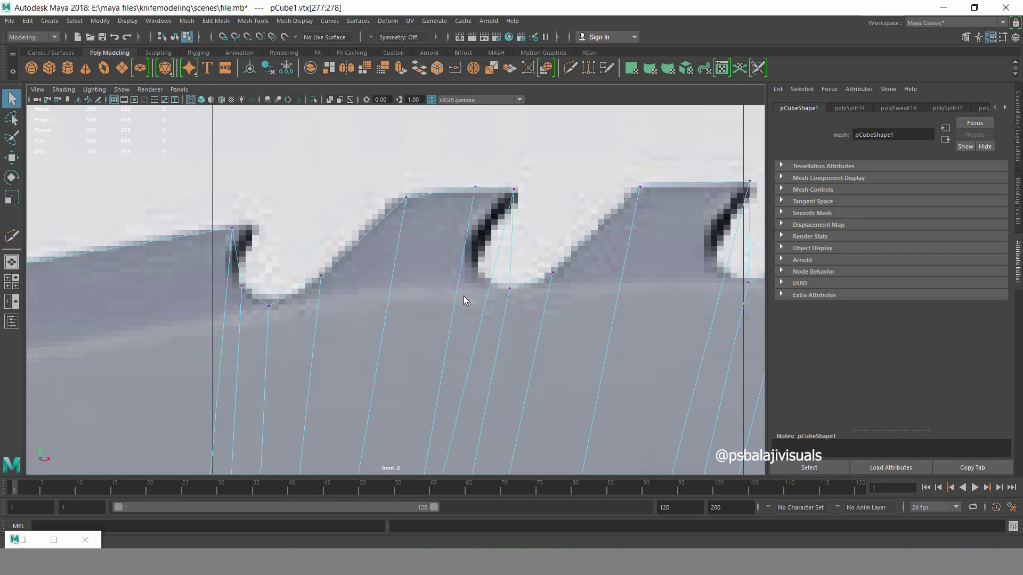
# - Cut a lengthwise edge loop along the blade and select the whole loop
pyautogui.click(570, 68)
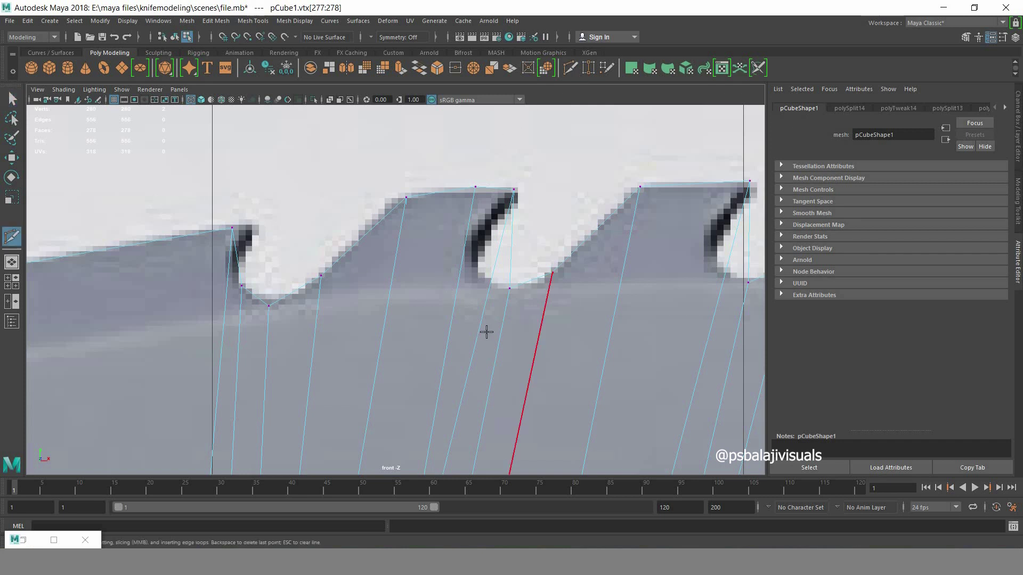
pyautogui.keyDown('ctrl'); pyautogui.click(486, 324); pyautogui.keyUp('ctrl')
pyautogui.scroll(-10, 397, 319)
pyautogui.scroll(5, 397, 318)
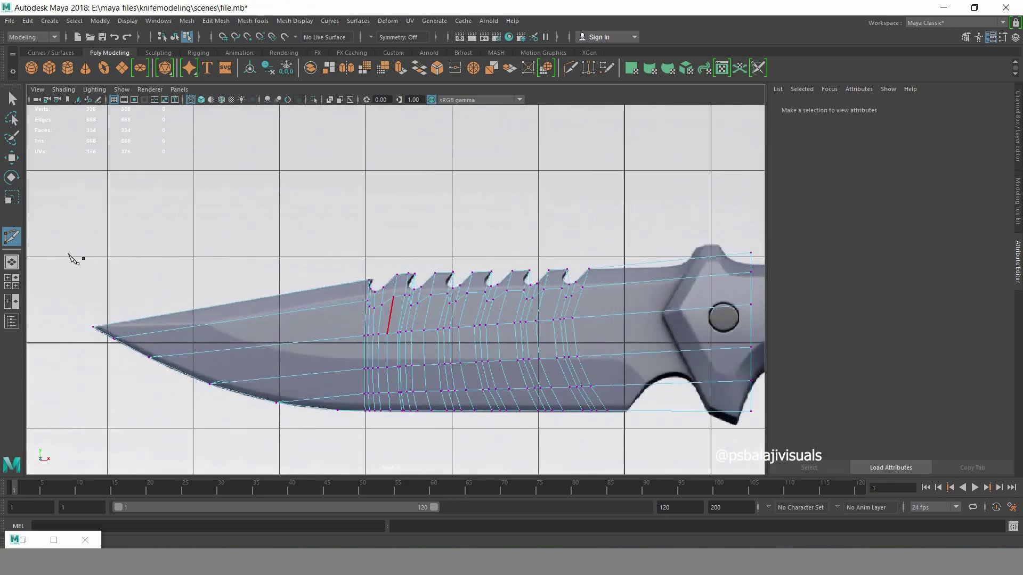
pyautogui.press('q')
pyautogui.doubleClick(240, 319)
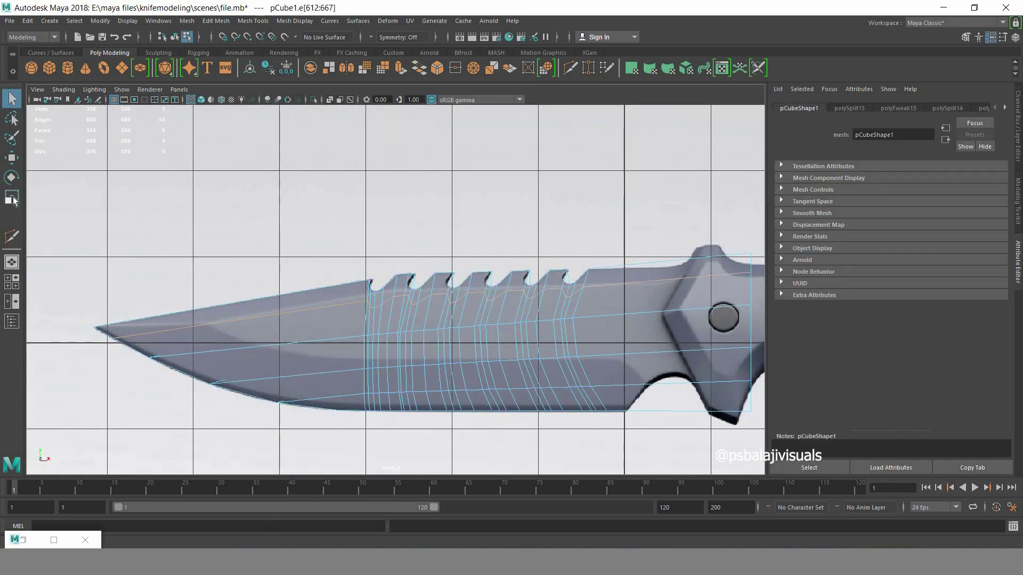
# - Try extruding the selected edge loop, then undo the extrusion
pyautogui.press('r')
pyautogui.keyDown('shift'); pyautogui.moveTo(435, 179); pyautogui.dragTo(435, 180, button='right'); pyautogui.keyUp('shift')
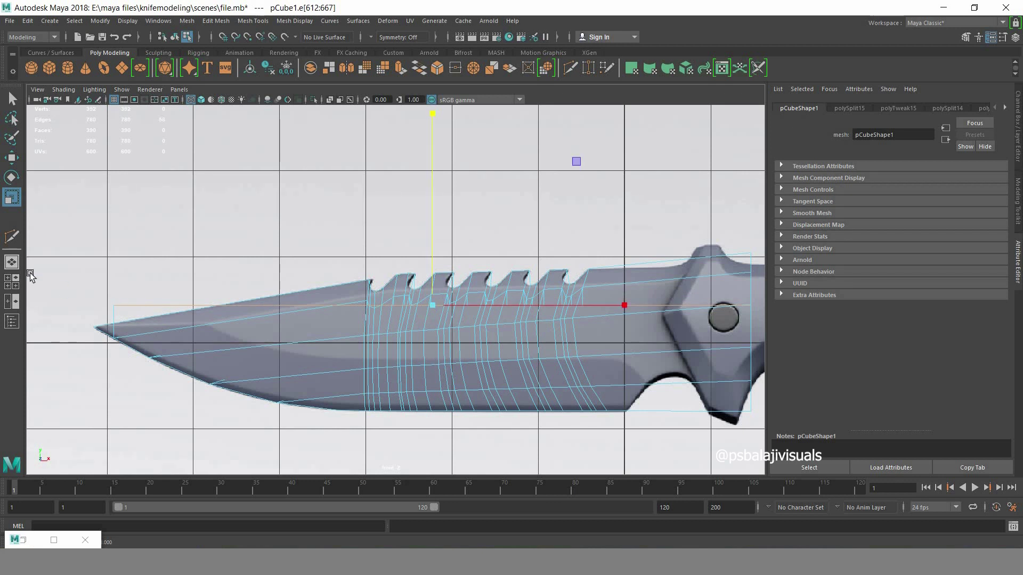
pyautogui.press('e')
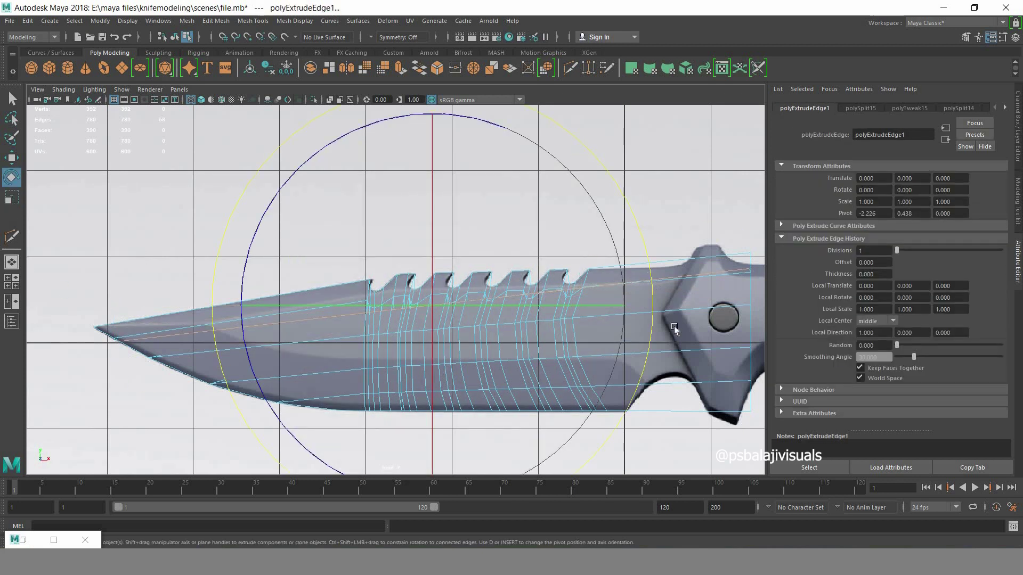
pyautogui.hotkey('ctrl', 'z')
pyautogui.press('r')
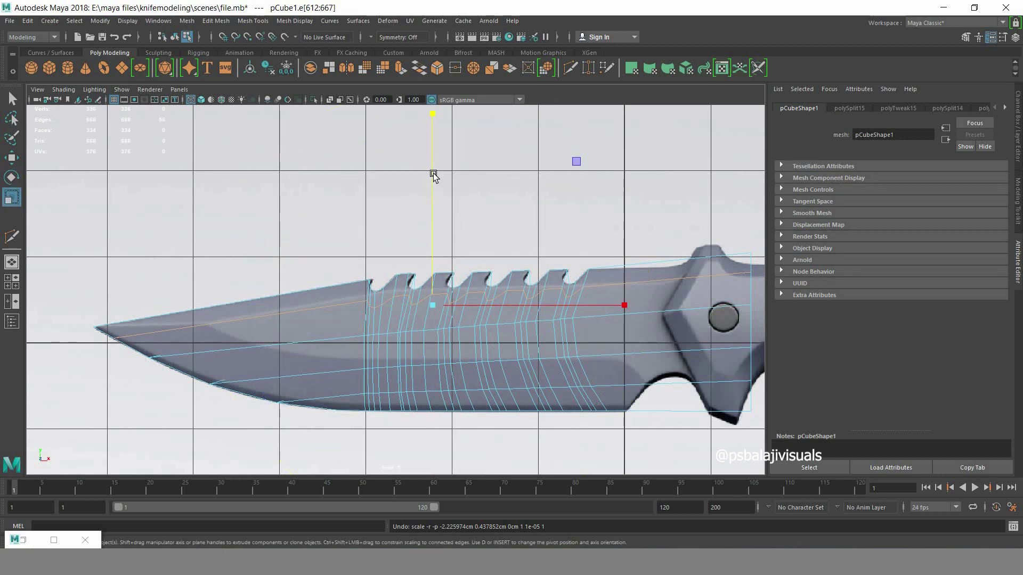
# - Move the edge loop up to just below the tooth bases
pyautogui.click(13, 102)
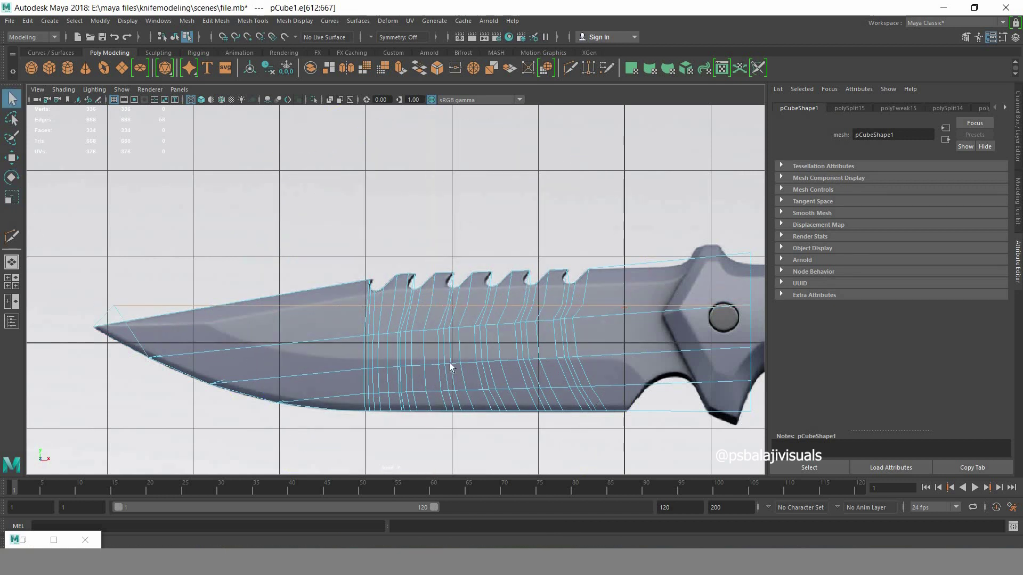
pyautogui.scroll(3, 434, 357)
pyautogui.press('w')
pyautogui.moveTo(443, 238); pyautogui.dragTo(452, 209)
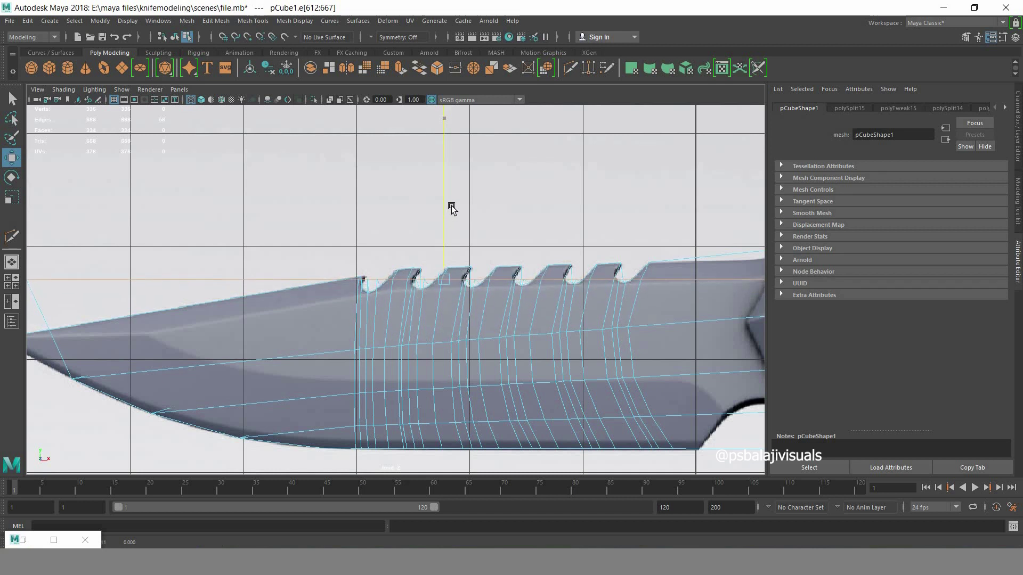
# - Undo the raised lengthwise edge loop and the loop cut itself
pyautogui.scroll(1, 549, 325)
pyautogui.scroll(2, 548, 325)
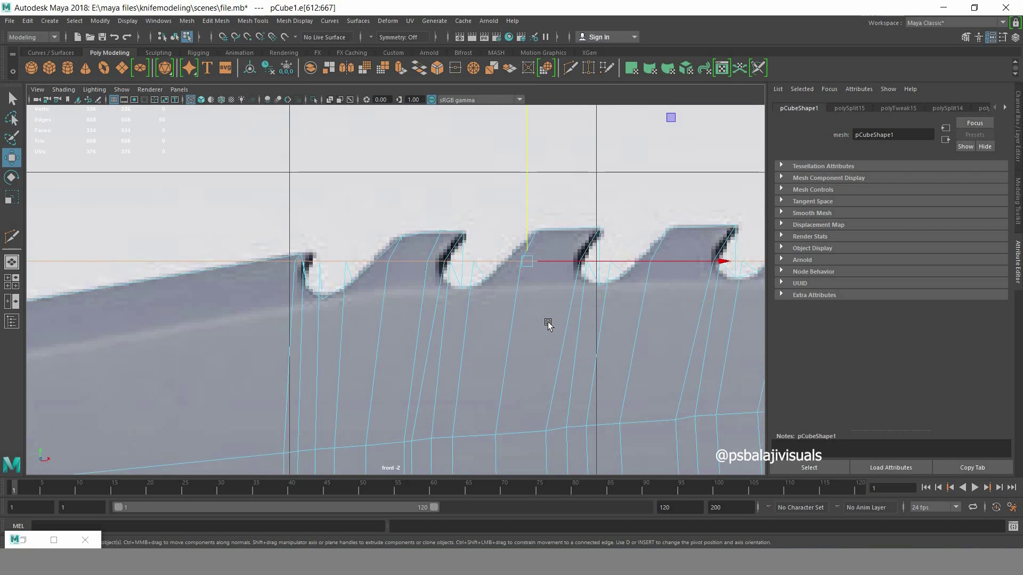
pyautogui.hotkey('ctrl', 'z')
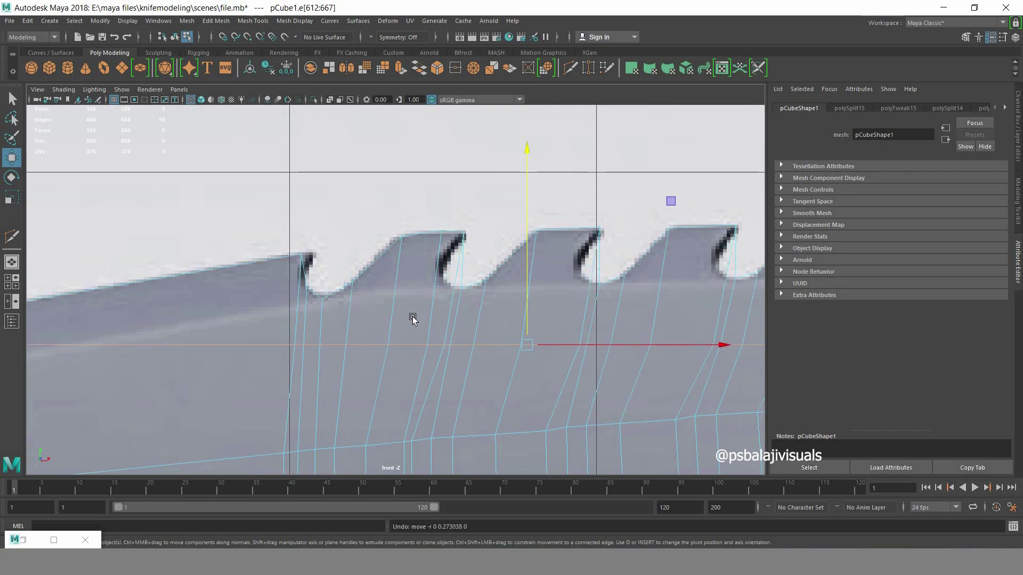
pyautogui.hotkey('ctrl', 'z')
pyautogui.hotkey('ctrl', 'z')
pyautogui.hotkey('ctrl', 'z')
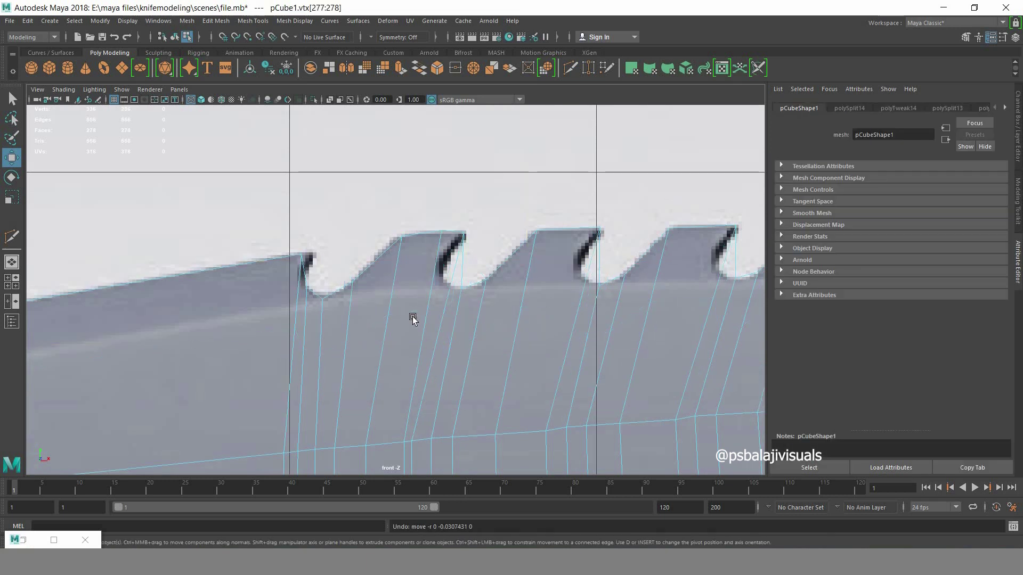
pyautogui.scroll(-5, 413, 318)
pyautogui.scroll(2, 413, 318)
pyautogui.scroll(3, 413, 319)
pyautogui.scroll(1, 433, 330)
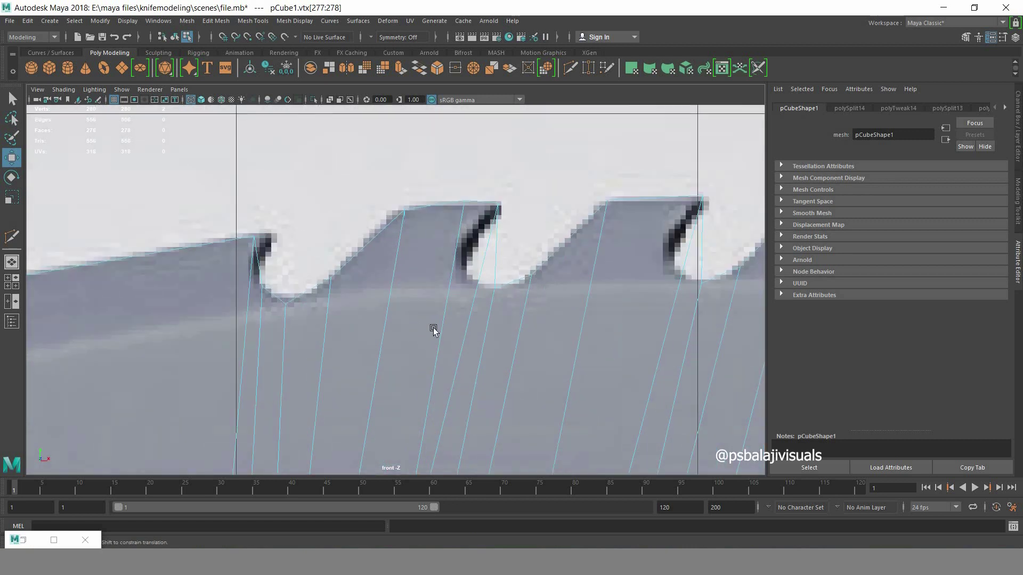
pyautogui.scroll(2, 434, 330)
# - Slide the first tooth's top vertex left onto the reference outline
pyautogui.press('q')
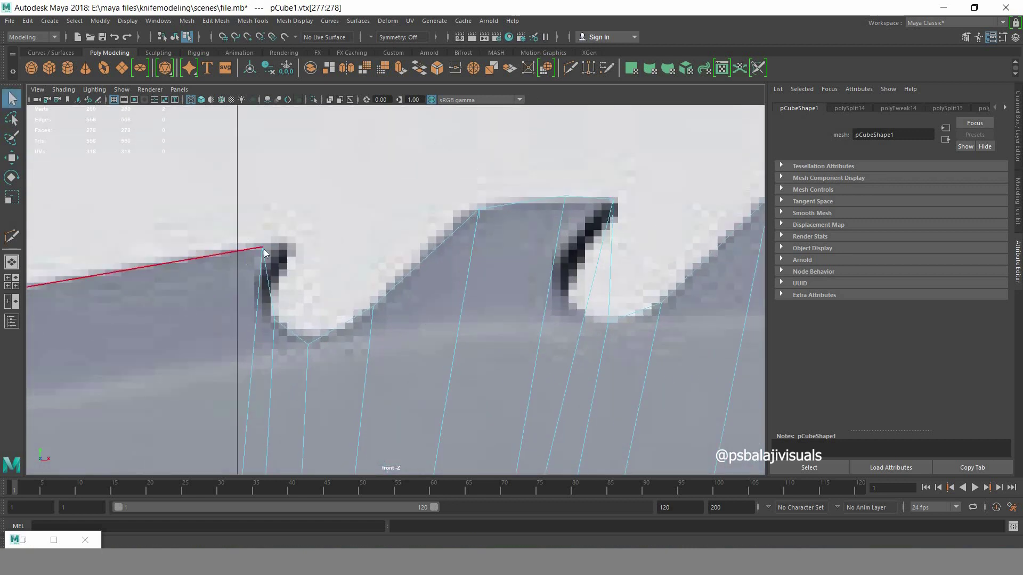
pyautogui.moveTo(264, 248); pyautogui.dragTo(211, 247, button='right')
pyautogui.press('w')
pyautogui.moveTo(250, 237)
pyautogui.mouseDown()
pyautogui.moveTo(274, 259)
pyautogui.moveTo(253, 249)
pyautogui.mouseUp()
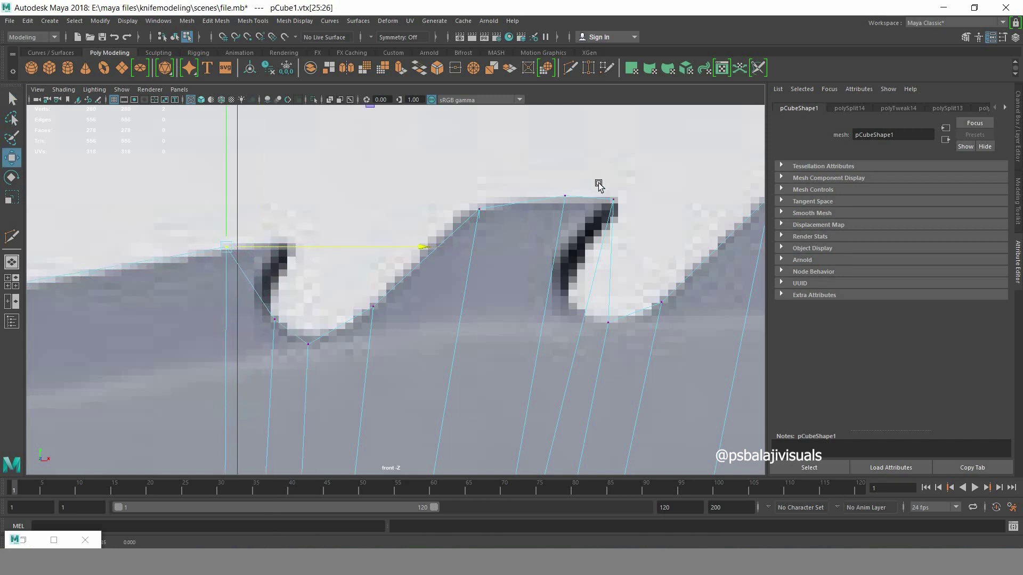
pyautogui.click(564, 196)
pyautogui.moveTo(566, 199); pyautogui.dragTo(533, 197)
pyautogui.moveTo(589, 168)
pyautogui.mouseDown()
pyautogui.moveTo(646, 202)
pyautogui.moveTo(585, 234)
pyautogui.mouseUp()
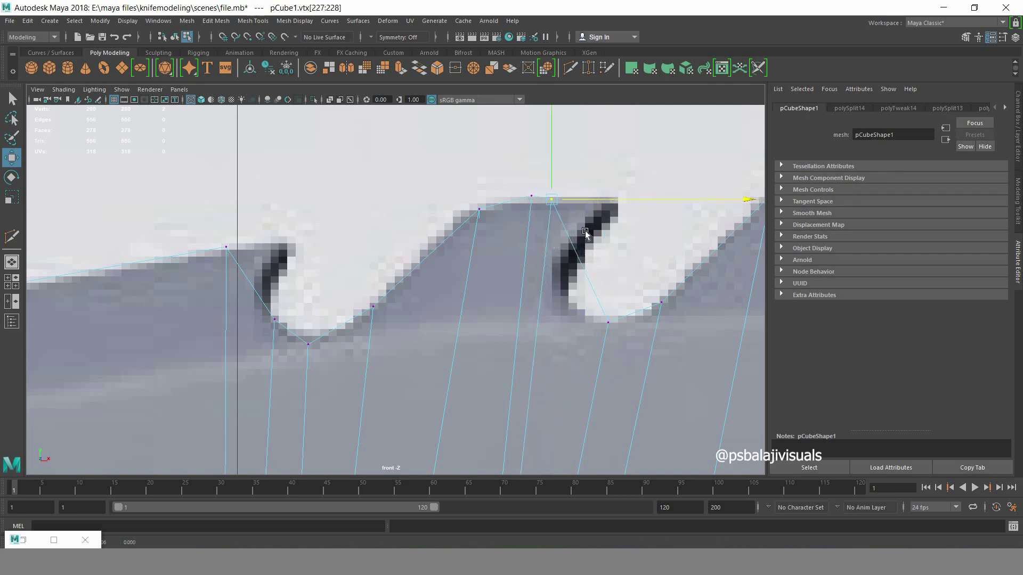
# - Cut a new edge across the first tooth with Multi-Cut and select its vertices
pyautogui.click(570, 68)
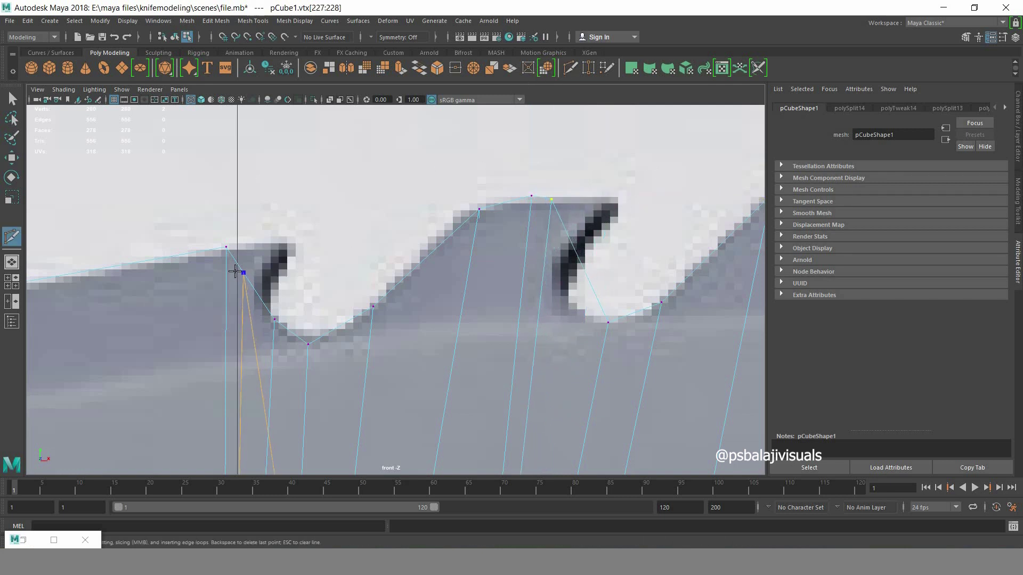
pyautogui.click(255, 300)
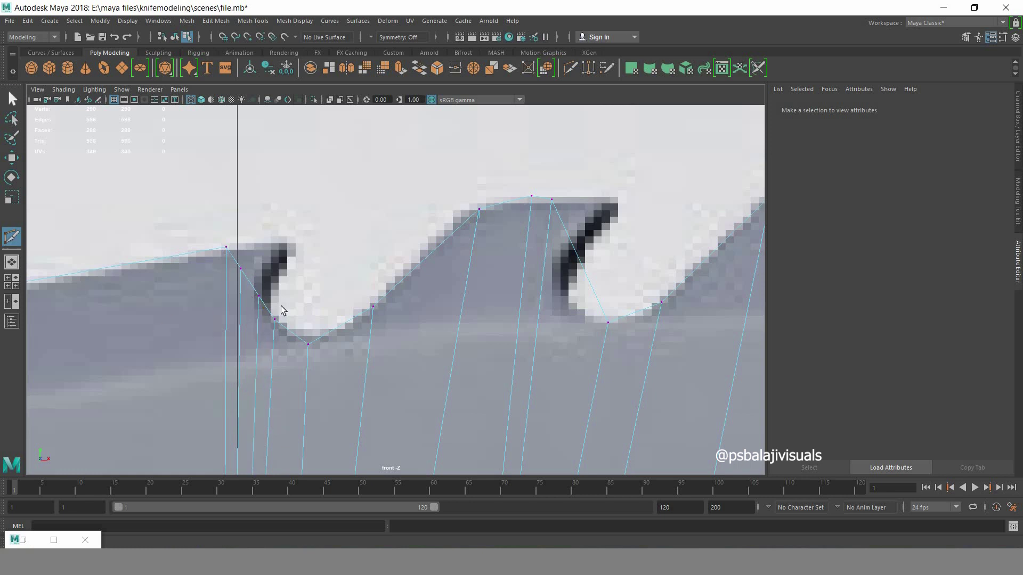
pyautogui.press('q')
pyautogui.moveTo(256, 306)
pyautogui.mouseDown()
pyautogui.moveTo(269, 285)
pyautogui.moveTo(293, 297)
pyautogui.mouseUp()
# - Move the new vertices right, up to the tooth's top edge, and slightly left along the hook
pyautogui.press('w')
pyautogui.moveTo(234, 261)
pyautogui.mouseDown()
pyautogui.moveTo(248, 274)
pyautogui.moveTo(291, 273)
pyautogui.mouseUp()
pyautogui.moveTo(262, 224); pyautogui.dragTo(261, 203)
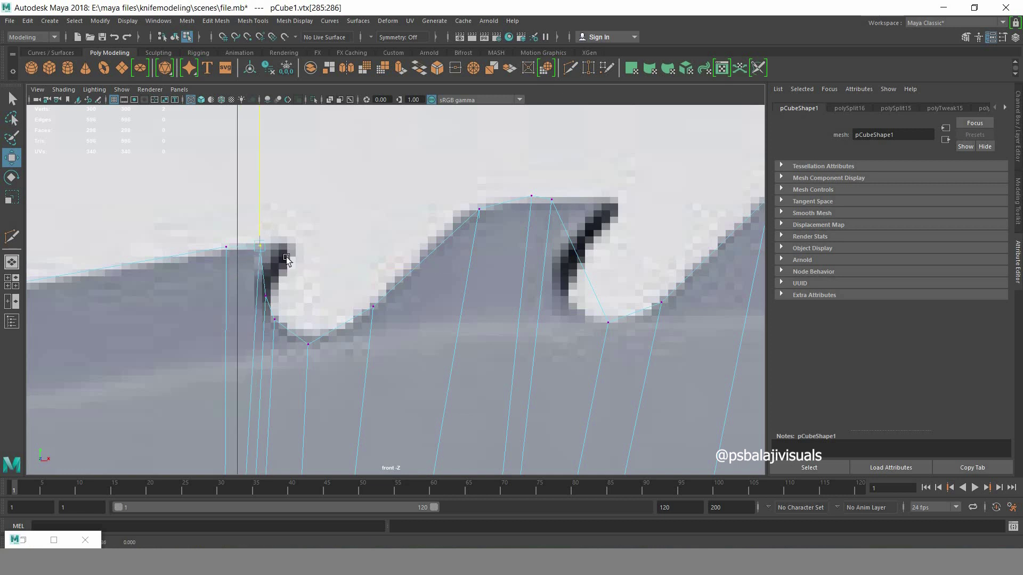
pyautogui.moveTo(285, 247); pyautogui.dragTo(280, 248)
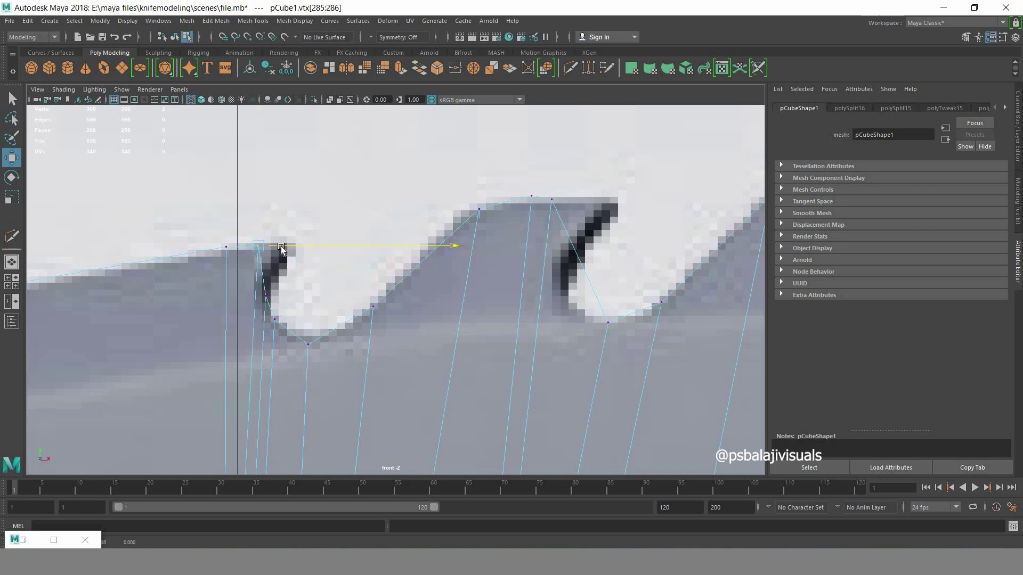
pyautogui.press('space')
pyautogui.press('space')
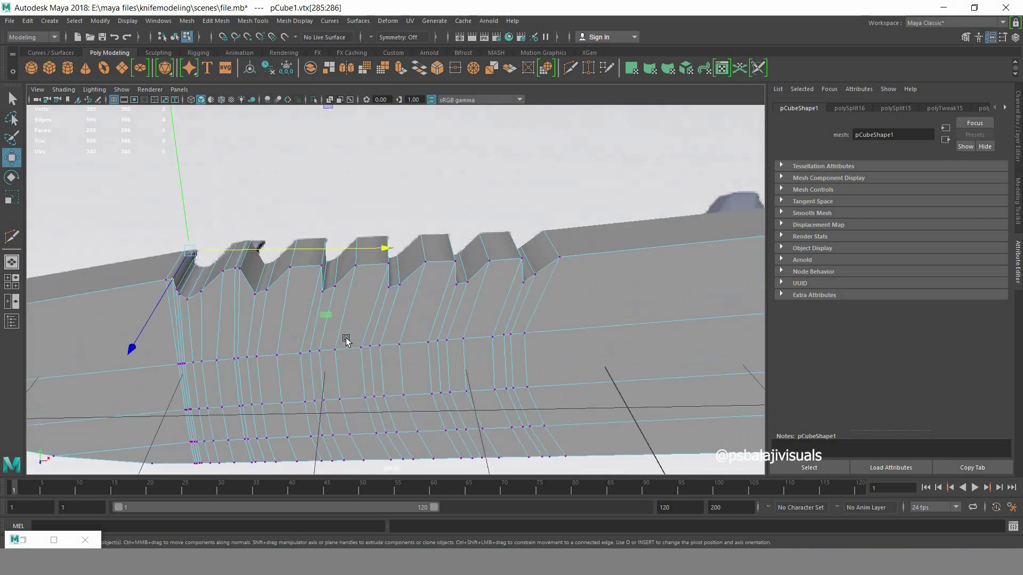
pyautogui.press('space')
pyautogui.press('space')
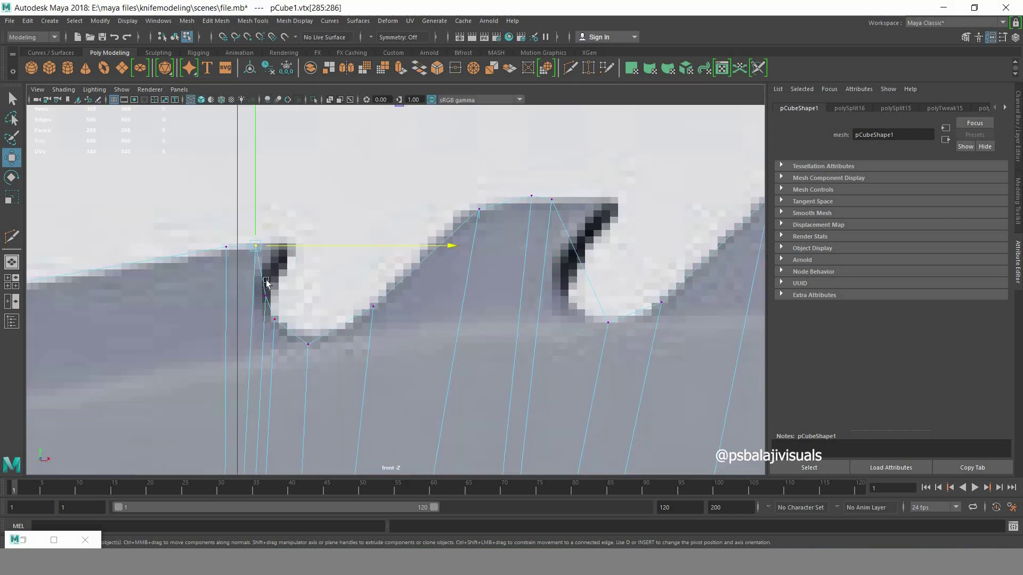
pyautogui.click(274, 331)
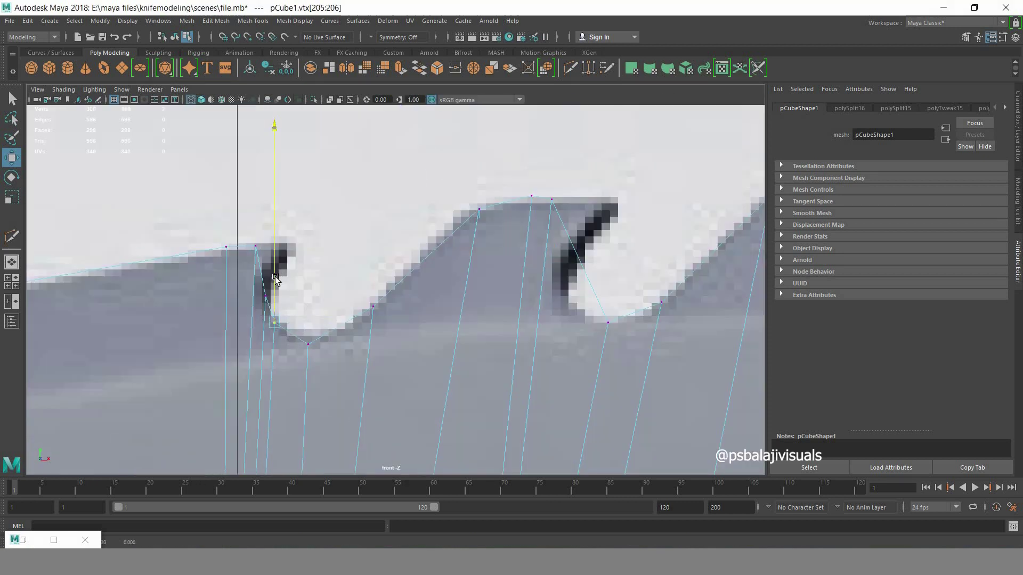
# - Select the face at the first tooth's hook in face mode
pyautogui.press('q')
pyautogui.rightClick(245, 147)
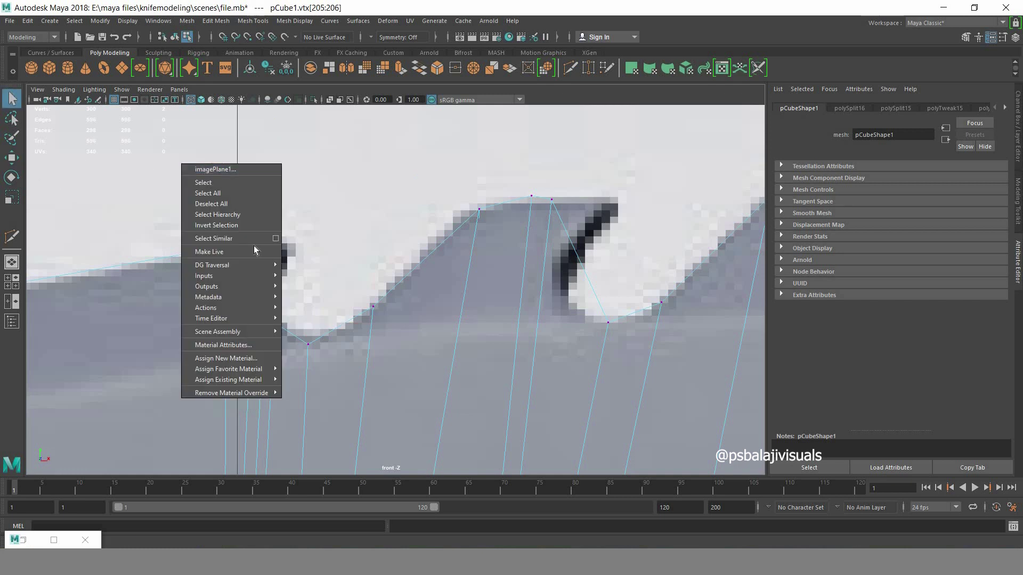
pyautogui.moveTo(268, 276); pyautogui.dragTo(288, 245, button='right')
pyautogui.press('space')
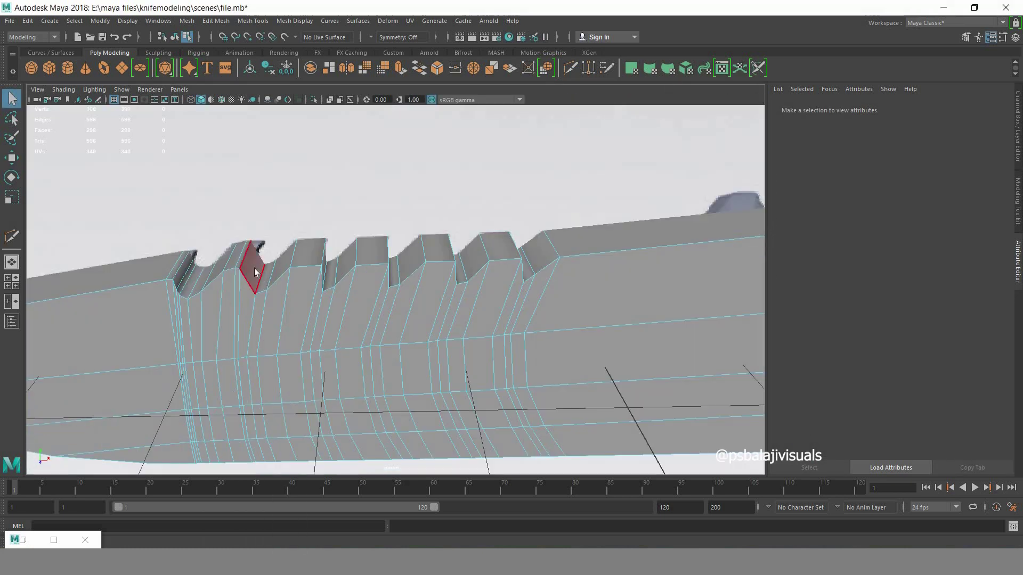
pyautogui.click(283, 319)
pyautogui.press('space')
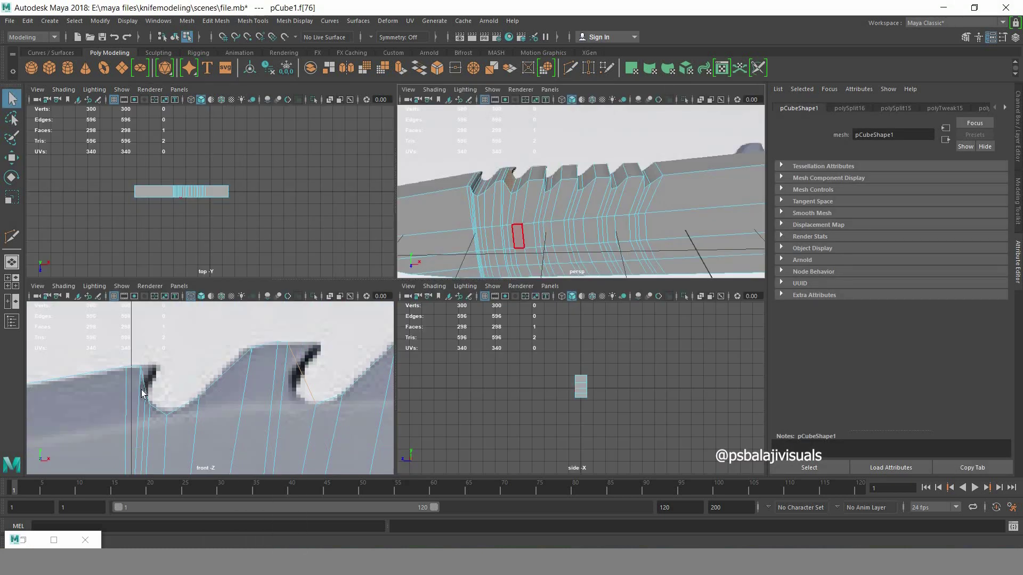
pyautogui.click(143, 393)
pyautogui.press('space')
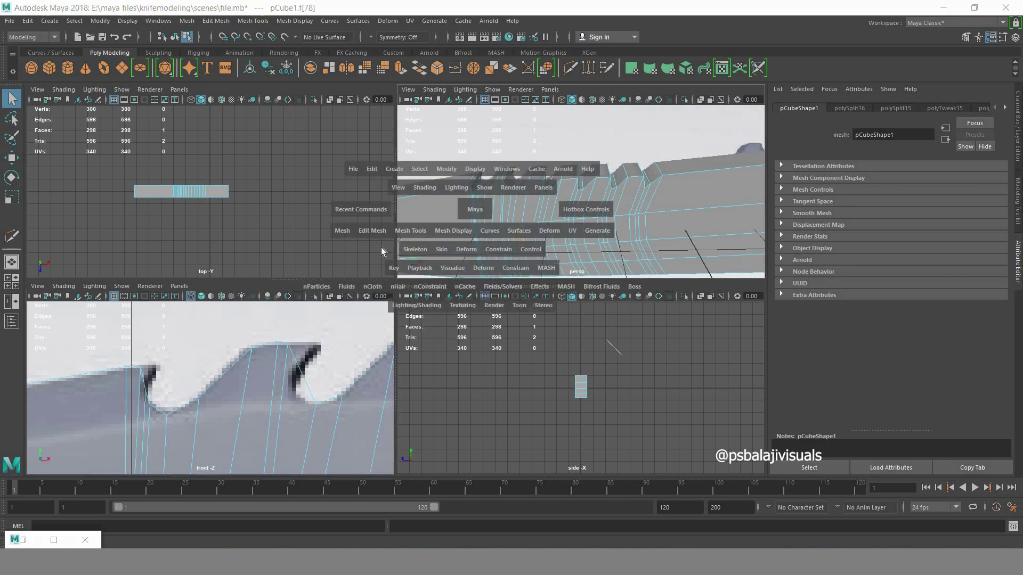
pyautogui.click(181, 272)
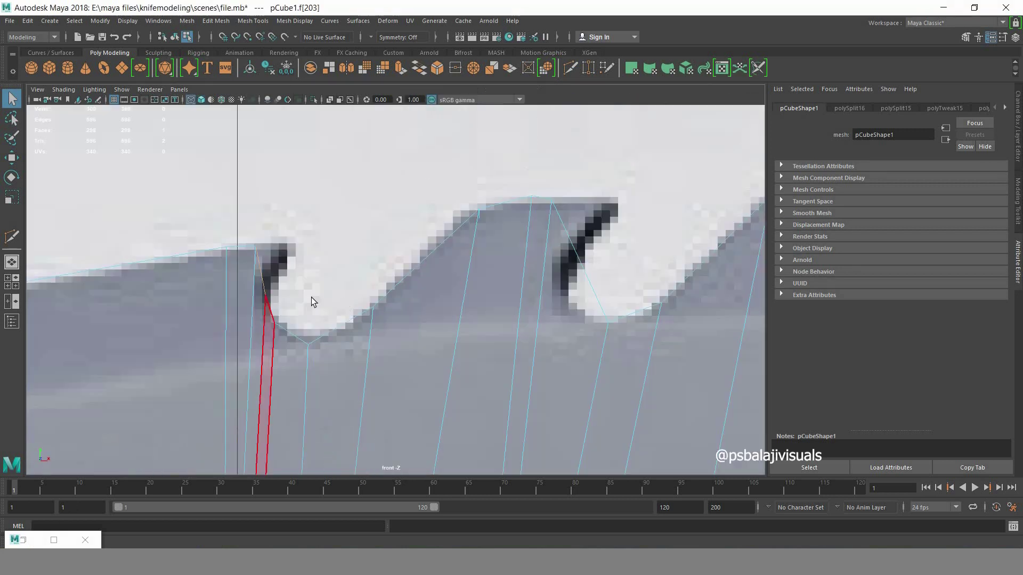
# - Extrude the hook face with a thickness of 0.1
pyautogui.hotkey('ctrl', 'e')
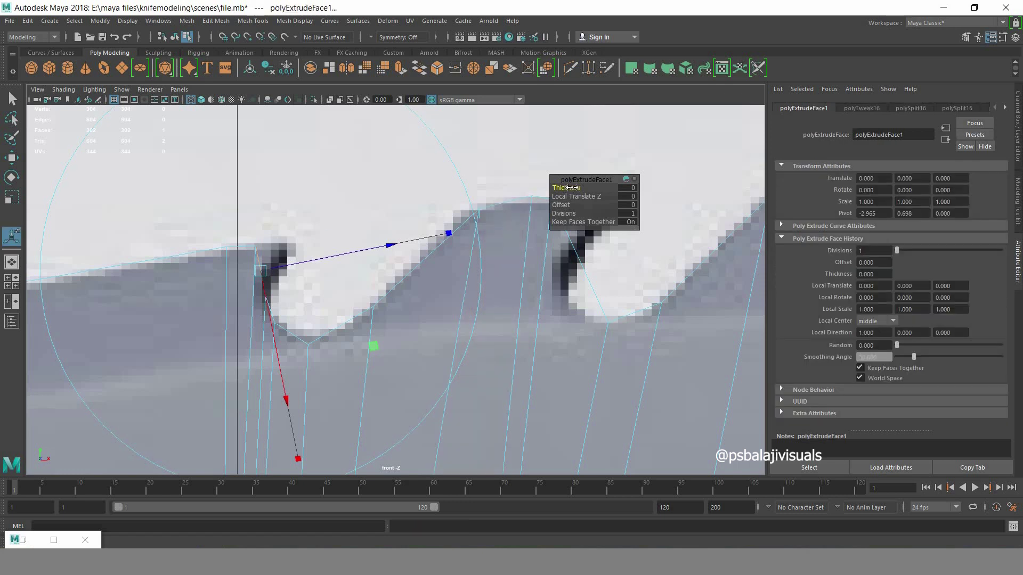
pyautogui.press('space')
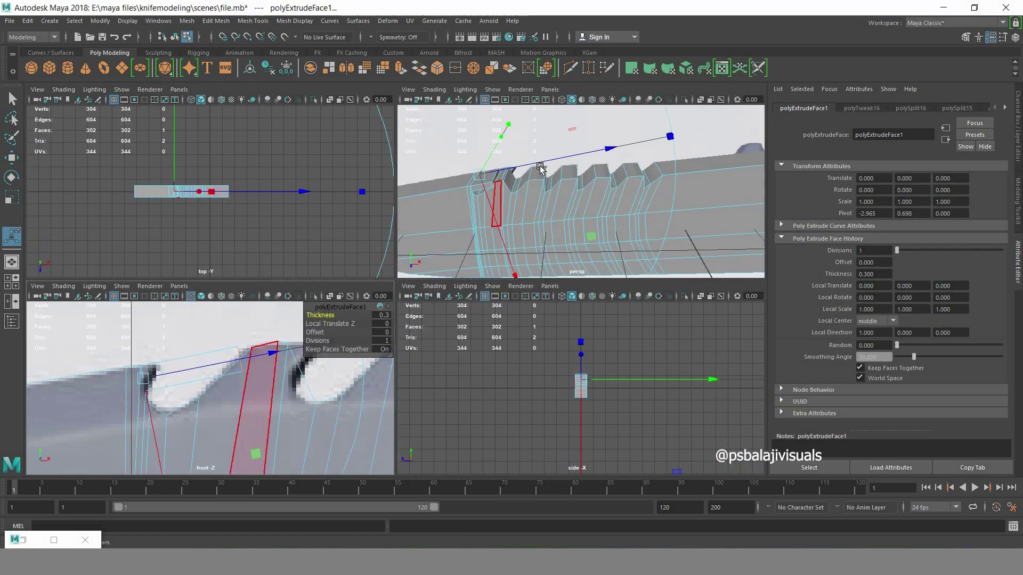
pyautogui.press('space')
pyautogui.press('space')
pyautogui.press('space')
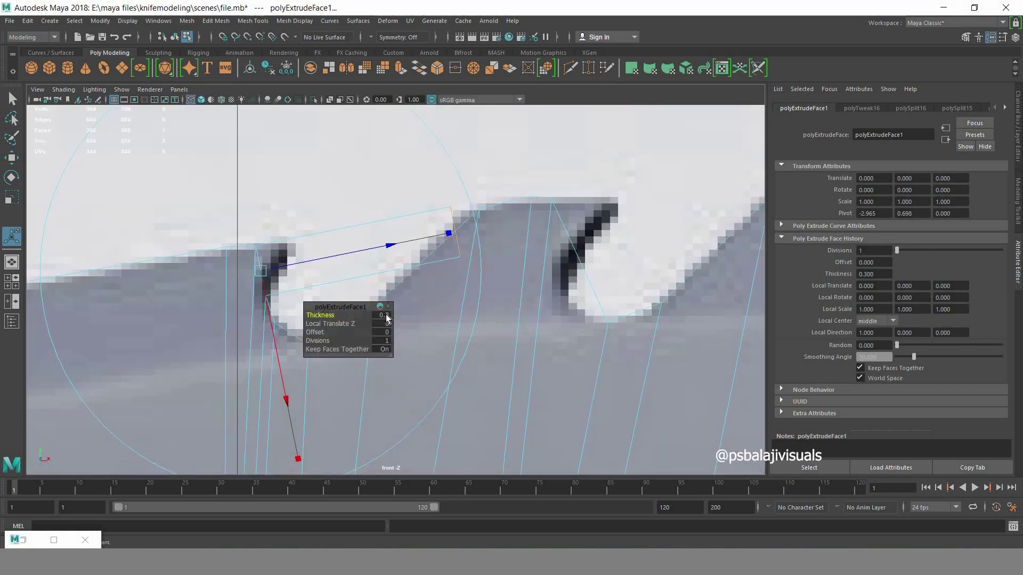
pyautogui.write('0.1')
pyautogui.press('Return')
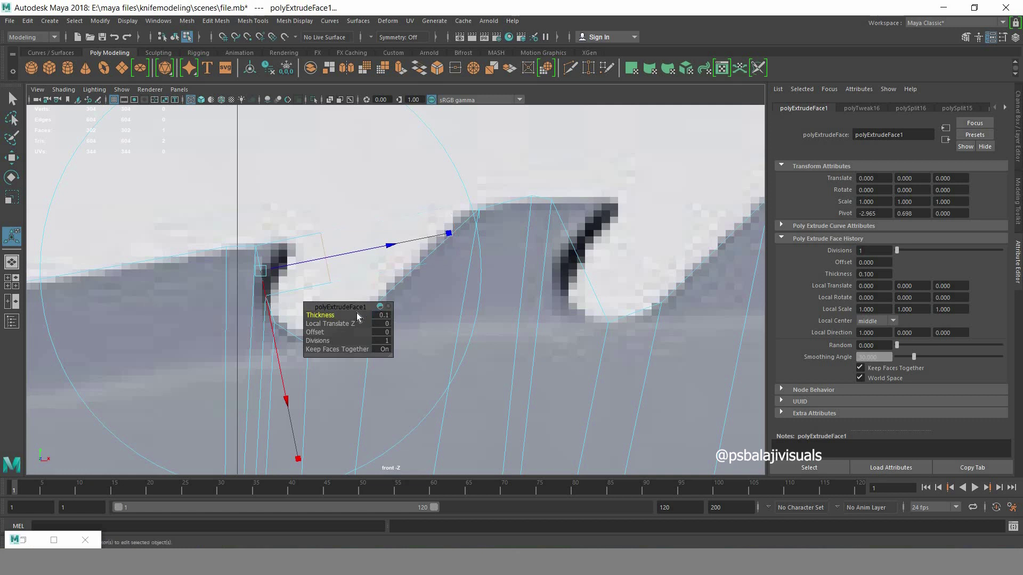
pyautogui.click(18, 95)
pyautogui.rightClick(276, 218)
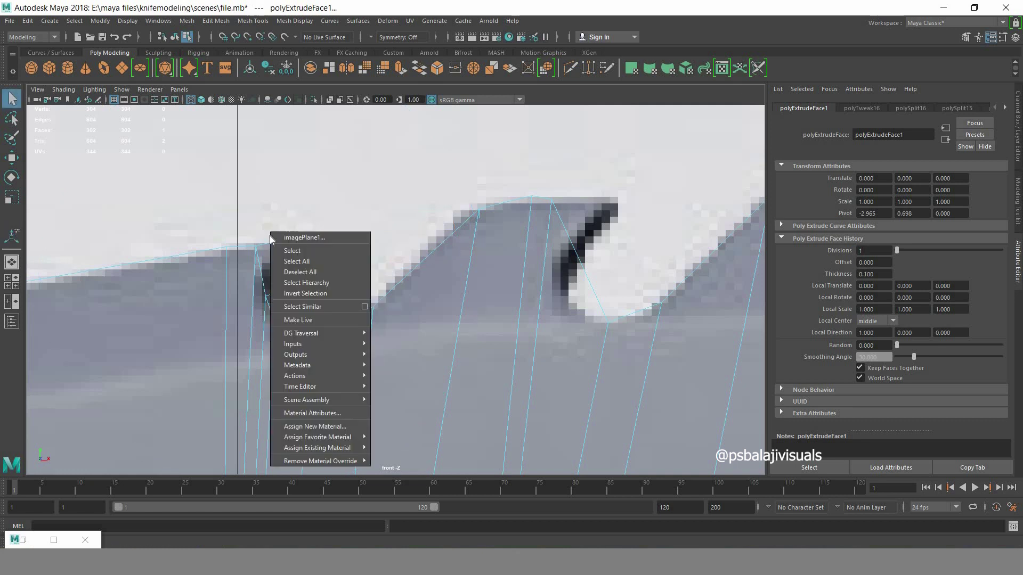
pyautogui.rightClick(261, 249)
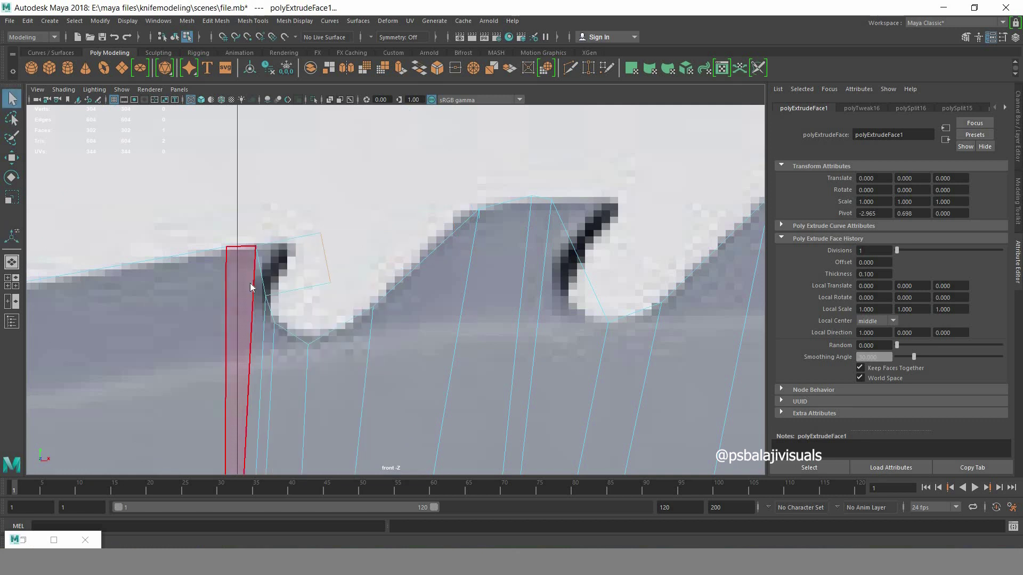
pyautogui.rightClick(274, 256)
pyautogui.rightClick(696, 284)
pyautogui.click(625, 276)
# - Move the extruded face's outer and upper vertices onto the hook outline
pyautogui.moveTo(229, 258); pyautogui.dragTo(171, 255, button='right')
pyautogui.scroll(1, 356, 260)
pyautogui.moveTo(328, 291); pyautogui.dragTo(309, 272)
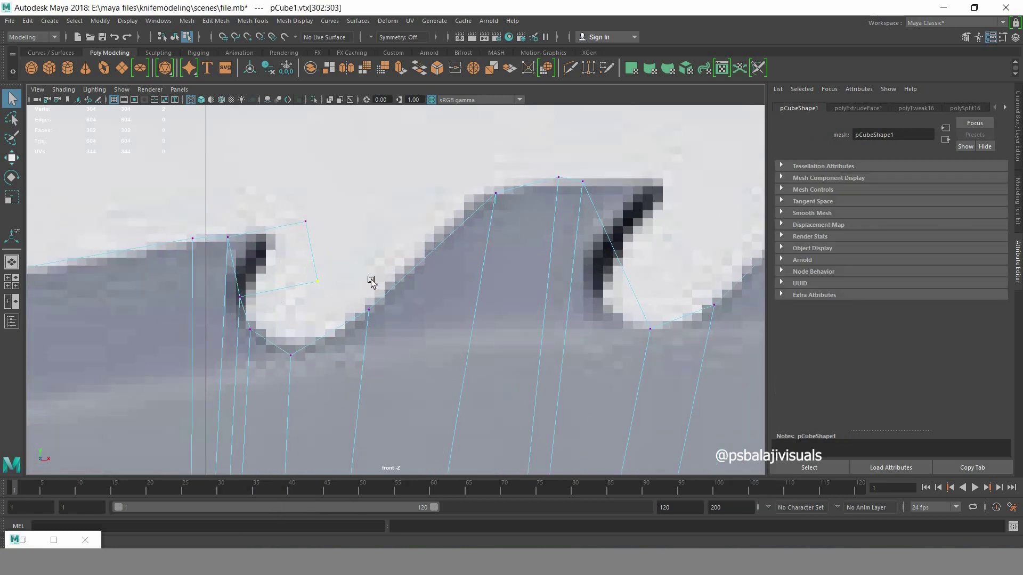
pyautogui.press('w')
pyautogui.moveTo(371, 282); pyautogui.dragTo(314, 271)
pyautogui.click(312, 225)
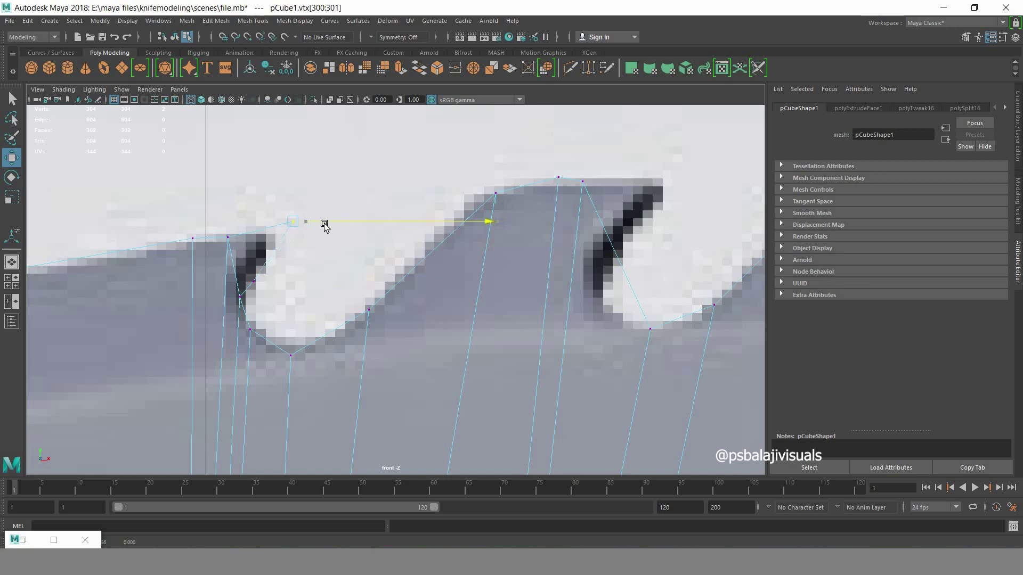
pyautogui.moveTo(296, 213); pyautogui.dragTo(305, 234)
pyautogui.click(259, 281)
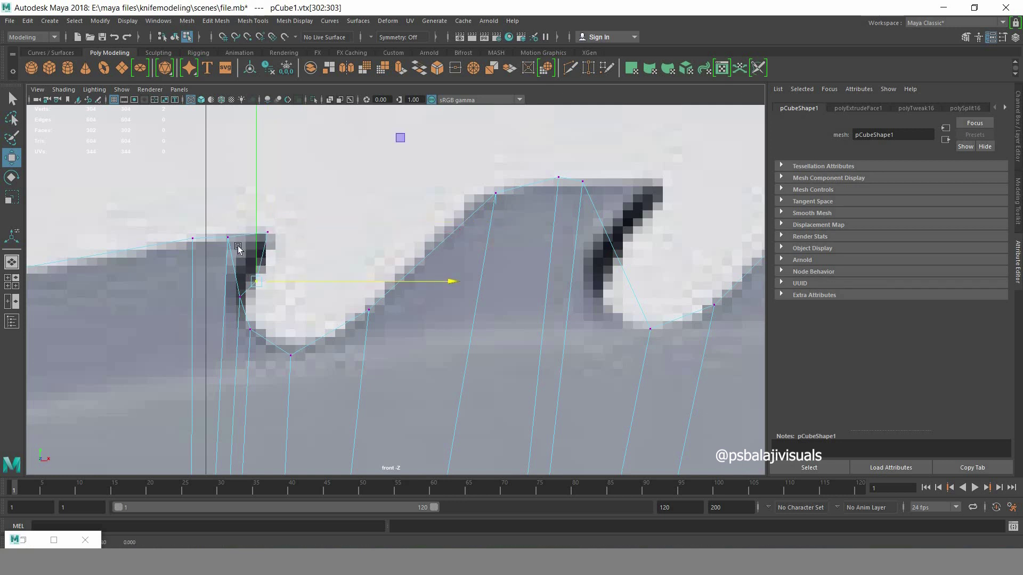
pyautogui.click(229, 236)
pyautogui.click(255, 282)
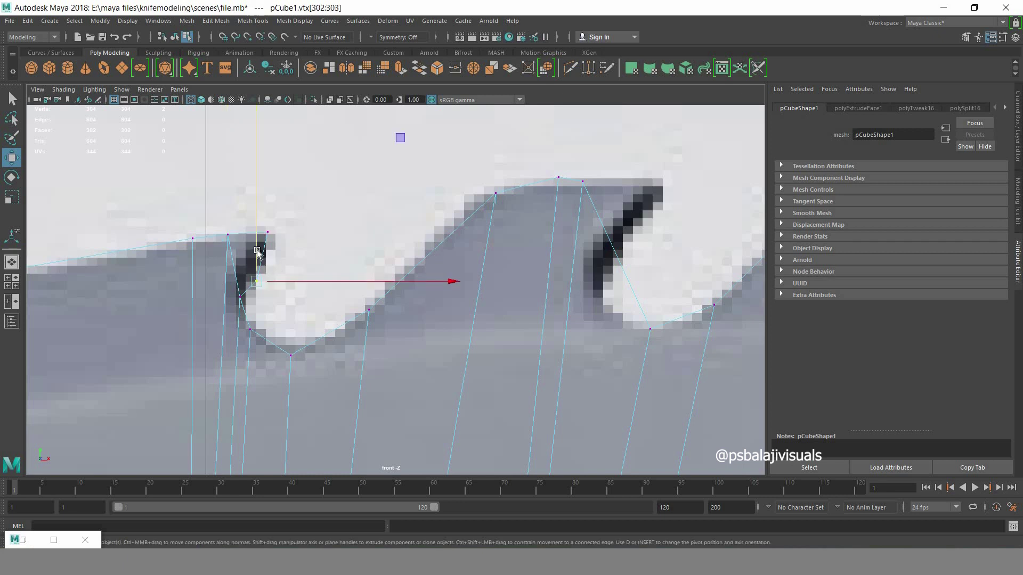
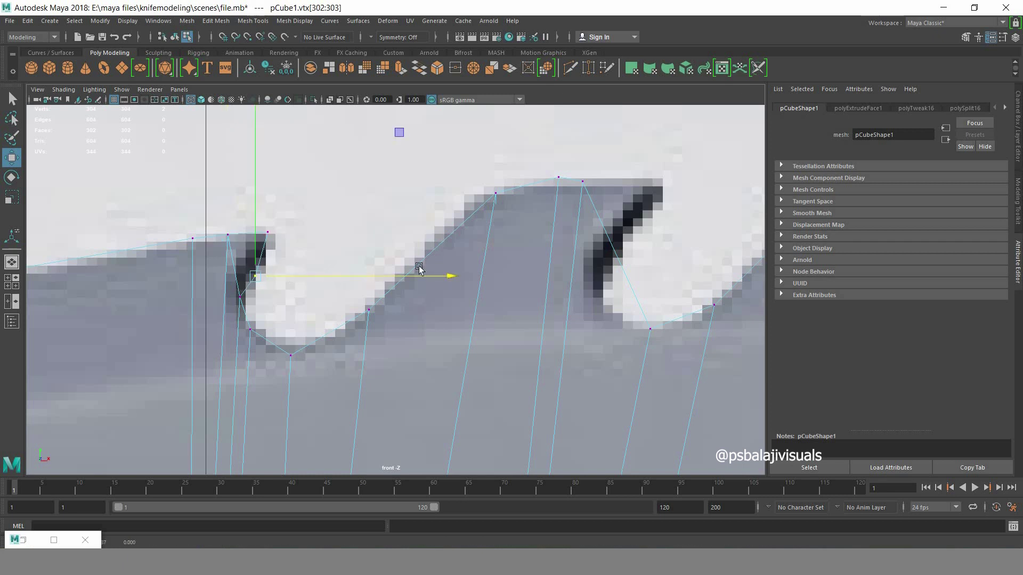
# - Cut a new edge across the second finger groove after inspecting the grooves
pyautogui.press('space')
pyautogui.press('space')
pyautogui.moveTo(272, 299)
pyautogui.keyDown('alt'); pyautogui.mouseDown()
pyautogui.moveTo(334, 318)
pyautogui.moveTo(241, 330)
pyautogui.moveTo(235, 313)
pyautogui.moveTo(258, 319)
pyautogui.moveTo(331, 304)
pyautogui.mouseUp(); pyautogui.keyUp('alt')
pyautogui.press('space')
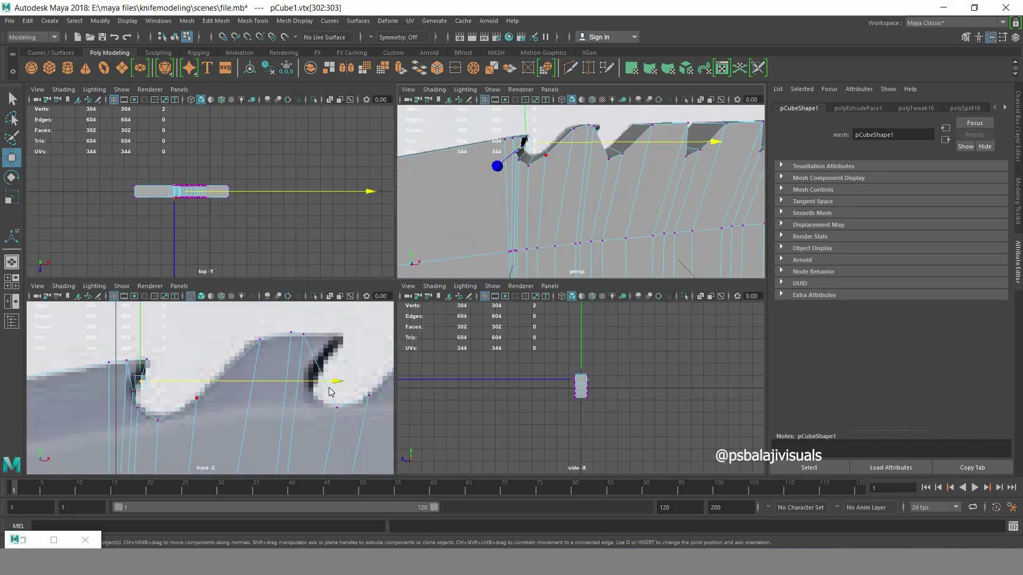
pyautogui.press('space')
pyautogui.keyDown('alt'); pyautogui.moveTo(525, 343); pyautogui.dragTo(333, 330, button='middle'); pyautogui.keyUp('alt')
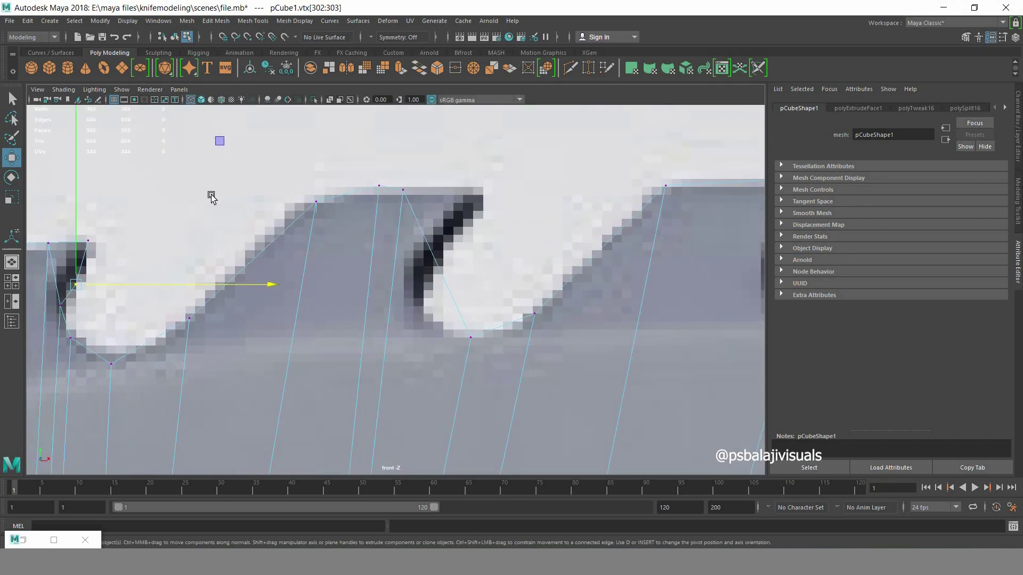
pyautogui.keyDown('shift'); pyautogui.moveTo(441, 302); pyautogui.dragTo(442, 285, button='right'); pyautogui.keyUp('shift')
pyautogui.click(446, 284)
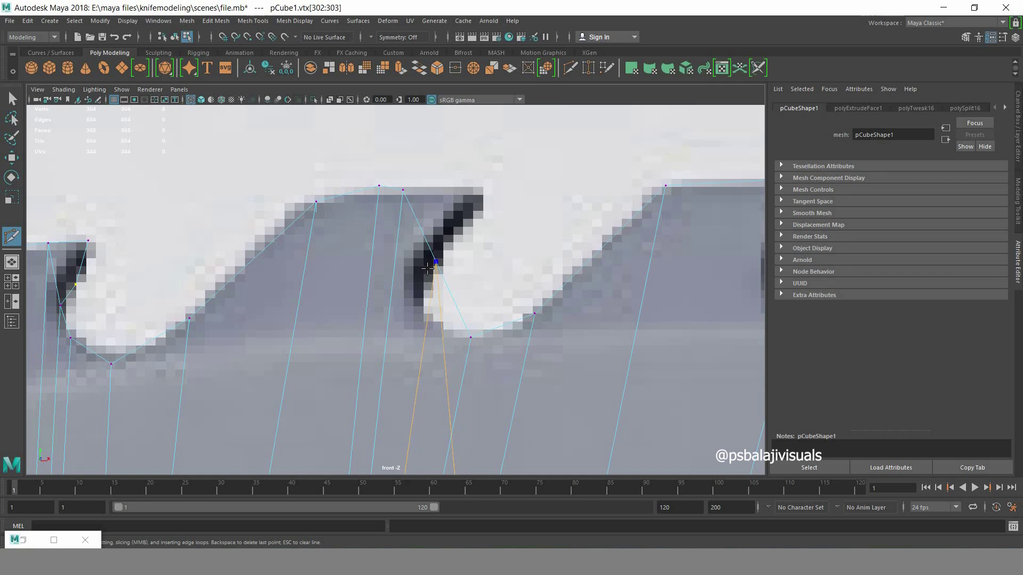
pyautogui.press('Return')
pyautogui.press('q')
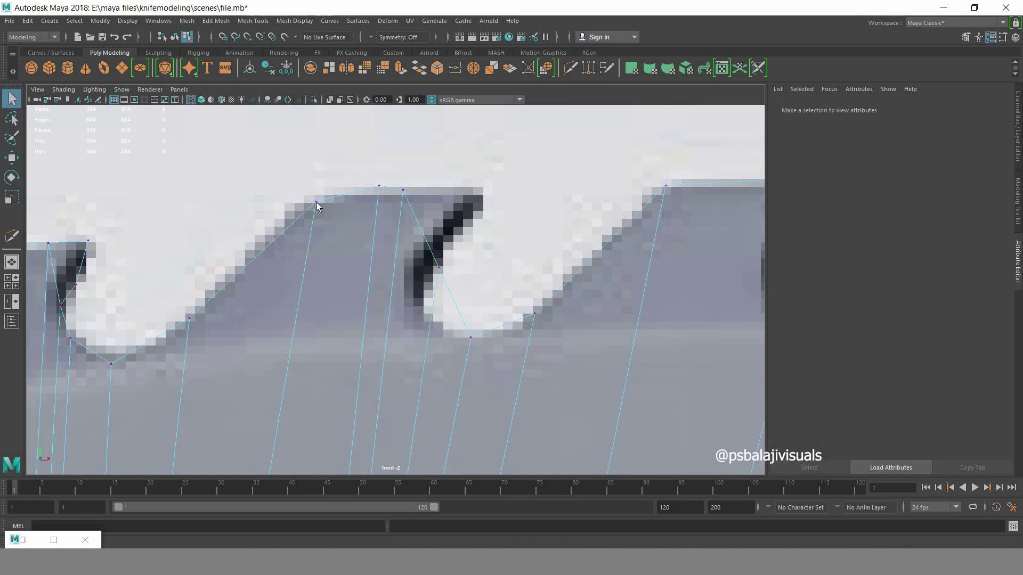
# - Move the new cut vertices into the groove corner and onto its edge
pyautogui.moveTo(317, 206); pyautogui.dragTo(262, 203, button='right')
pyautogui.moveTo(426, 253)
pyautogui.mouseDown()
pyautogui.moveTo(450, 279)
pyautogui.moveTo(445, 318)
pyautogui.moveTo(423, 265)
pyautogui.mouseUp()
pyautogui.press('w')
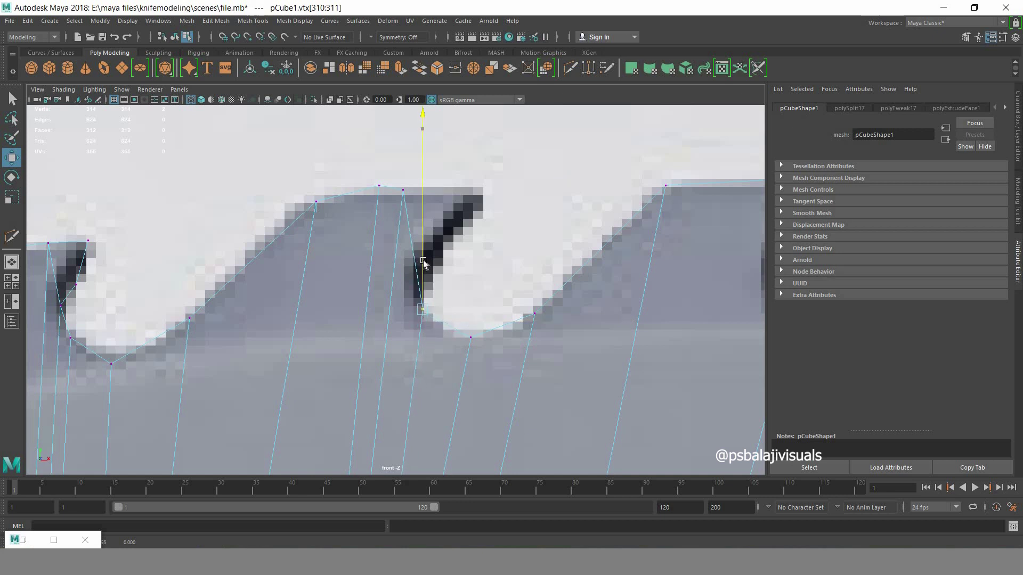
pyautogui.moveTo(442, 307); pyautogui.dragTo(448, 308)
pyautogui.moveTo(420, 261); pyautogui.dragTo(419, 259)
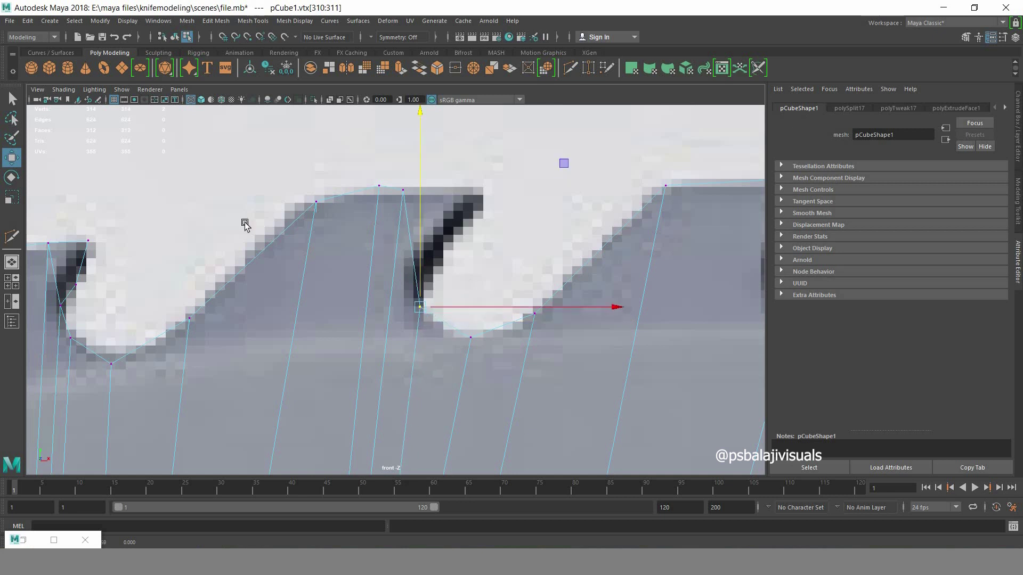
pyautogui.press('q')
# - Extrude the groove's hooked-lip face with 0.1 thickness
pyautogui.press('space')
pyautogui.press('space')
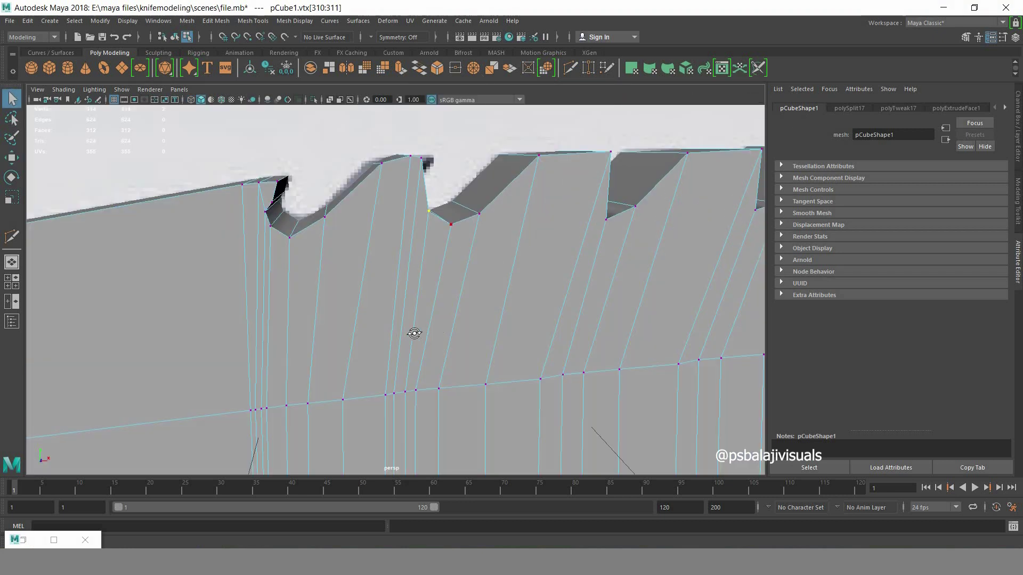
pyautogui.keyDown('alt'); pyautogui.moveTo(414, 333); pyautogui.dragTo(360, 201); pyautogui.keyUp('alt')
pyautogui.press('F11')
pyautogui.click(360, 201)
pyautogui.press('space')
pyautogui.press('space')
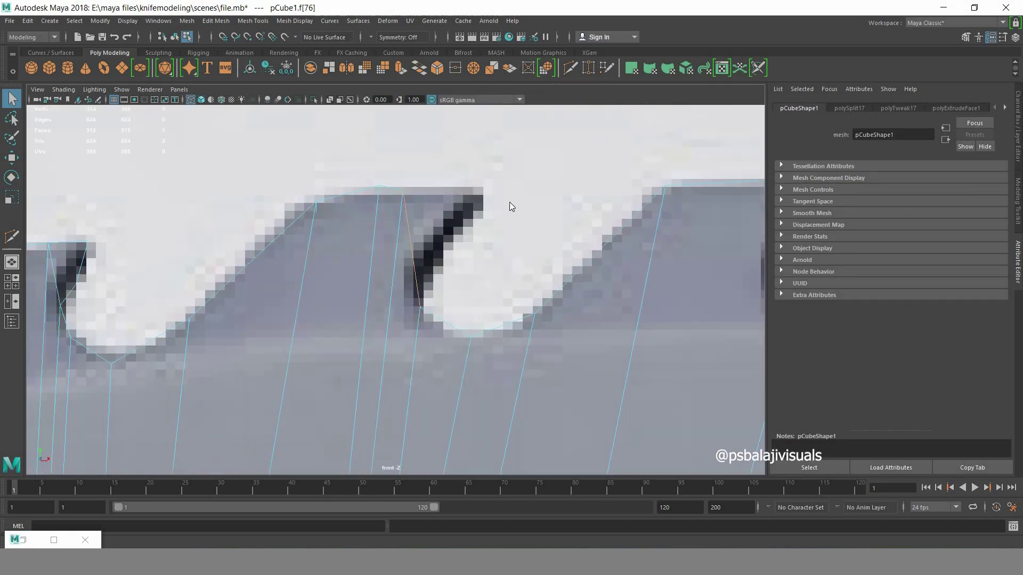
pyautogui.hotkey('ctrl', 'e')
pyautogui.write('0.1')
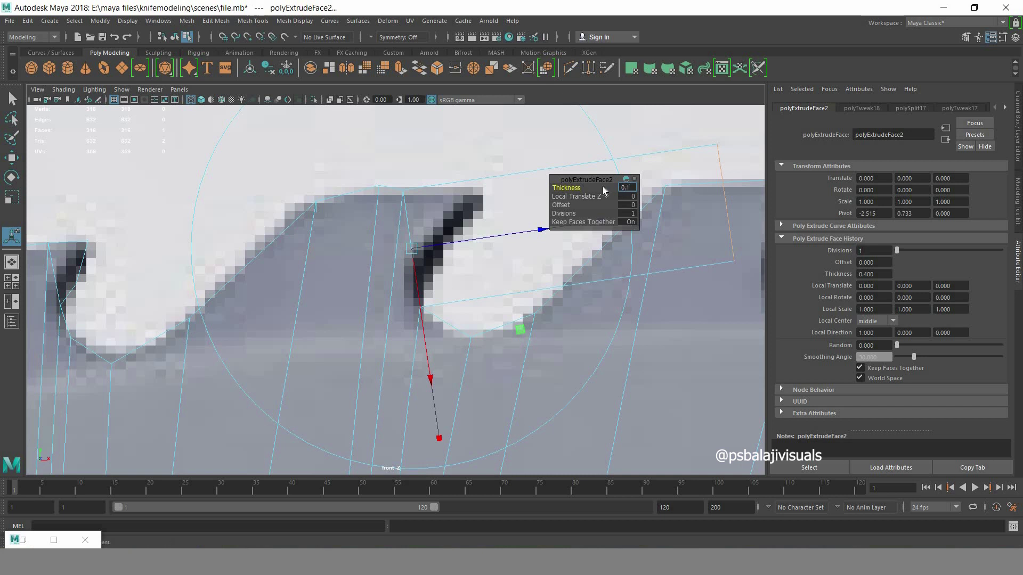
pyautogui.press('Return')
pyautogui.press('q')
# - Select the extruded face's outer vertices with the Move tool active
pyautogui.rightClick(408, 182)
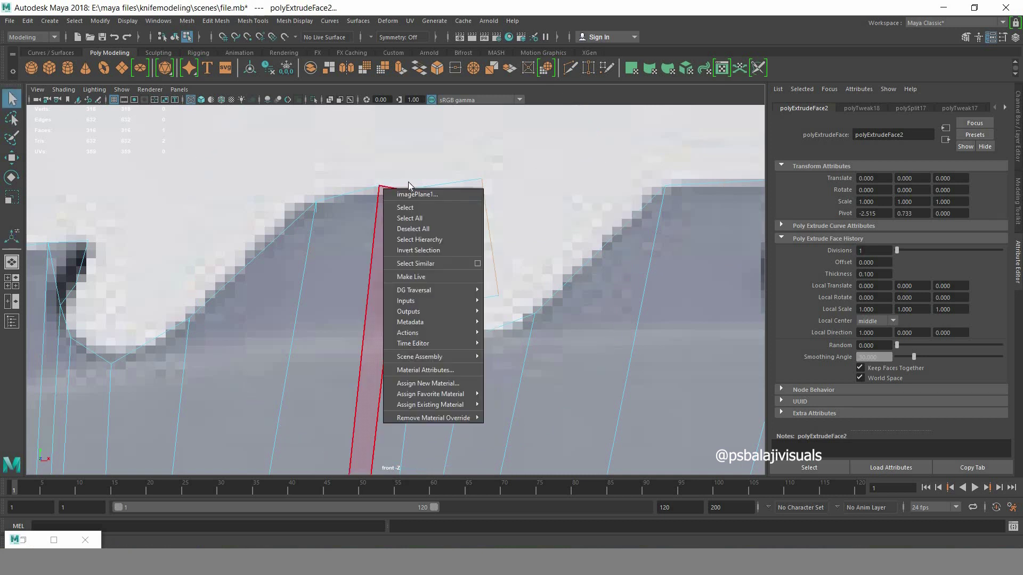
pyautogui.moveTo(401, 236); pyautogui.dragTo(535, 258, button='right')
pyautogui.moveTo(511, 285)
pyautogui.mouseDown()
pyautogui.moveTo(468, 301)
pyautogui.moveTo(448, 214)
pyautogui.moveTo(486, 193)
pyautogui.mouseUp()
pyautogui.press('w')
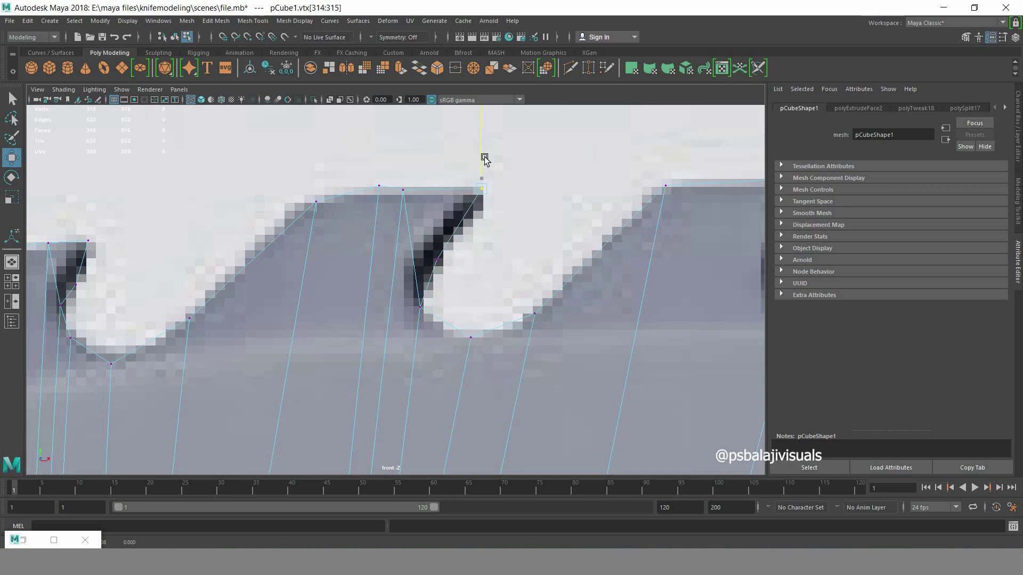
# - Slide the notch and hook-tip vertices onto the first hook in the reference
pyautogui.click(444, 257)
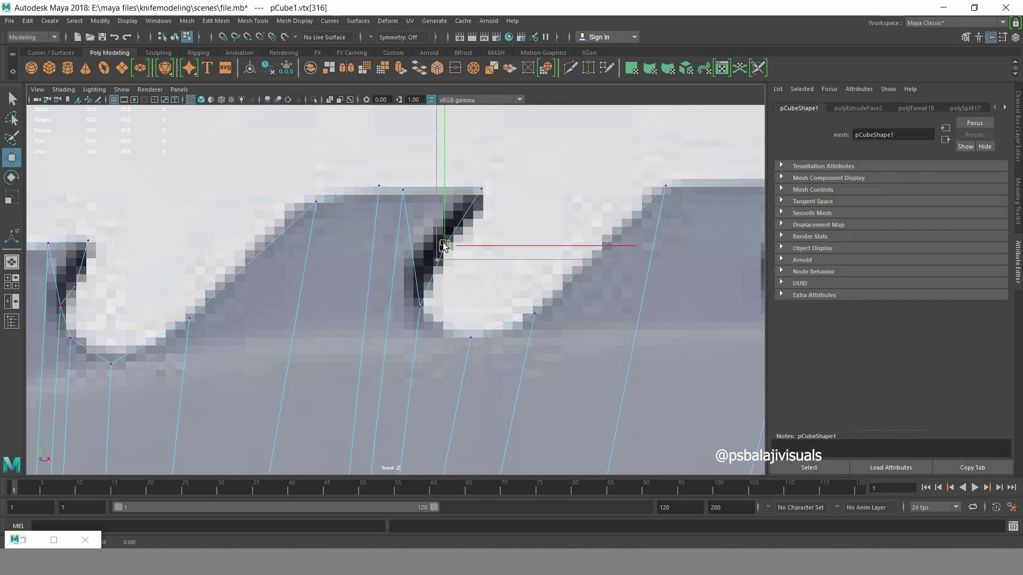
pyautogui.moveTo(479, 185); pyautogui.dragTo(519, 195)
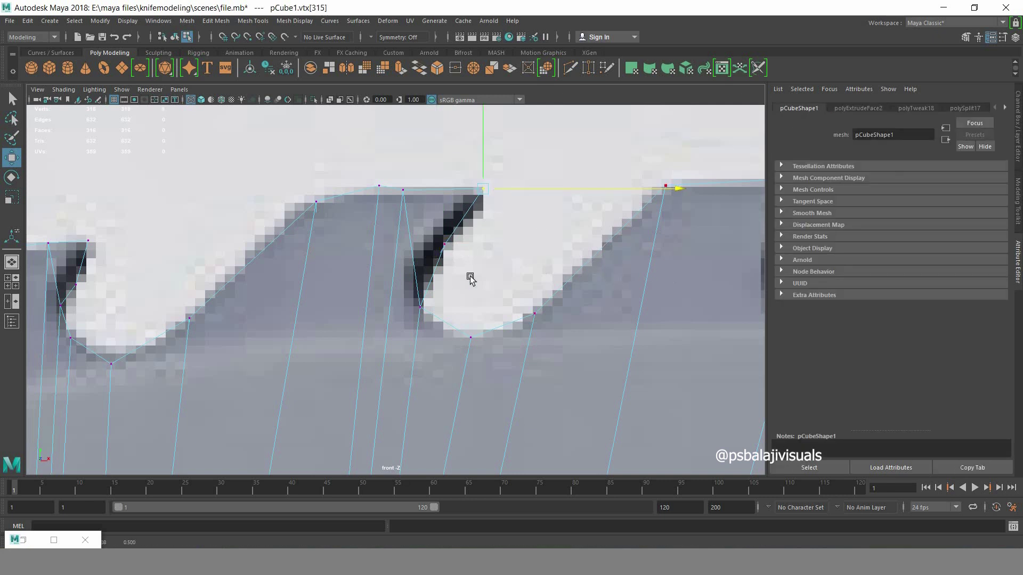
pyautogui.moveTo(471, 278)
pyautogui.keyDown('alt'); pyautogui.mouseDown(button='middle')
pyautogui.moveTo(450, 299)
pyautogui.moveTo(497, 323)
pyautogui.moveTo(507, 306)
pyautogui.mouseUp(button='middle'); pyautogui.keyUp('alt')
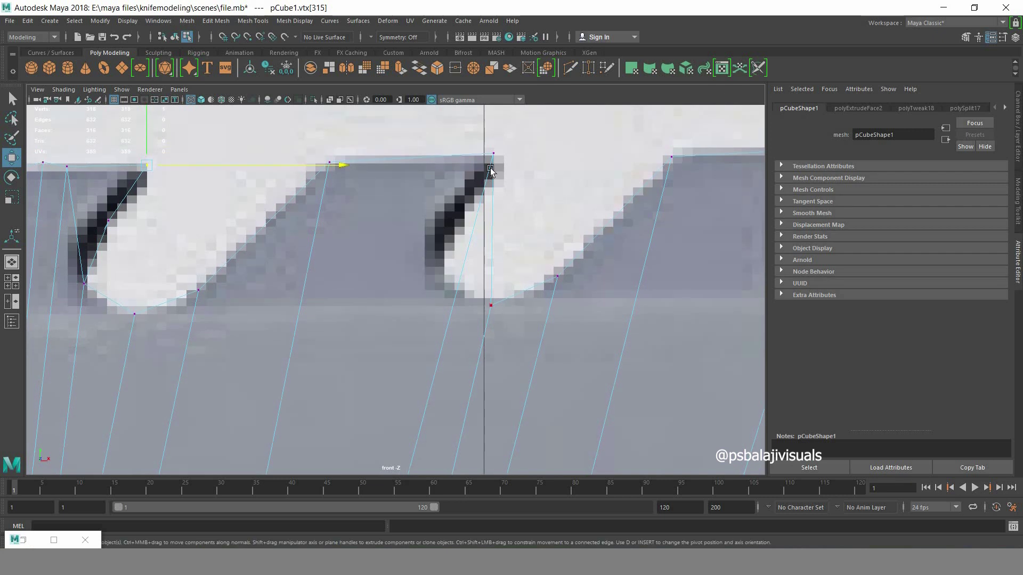
pyautogui.moveTo(518, 156); pyautogui.dragTo(457, 156)
# - Multi-Cut through the next groove and move the new vertex down into it
pyautogui.hotkey('ctrl', 'shift', 'x')
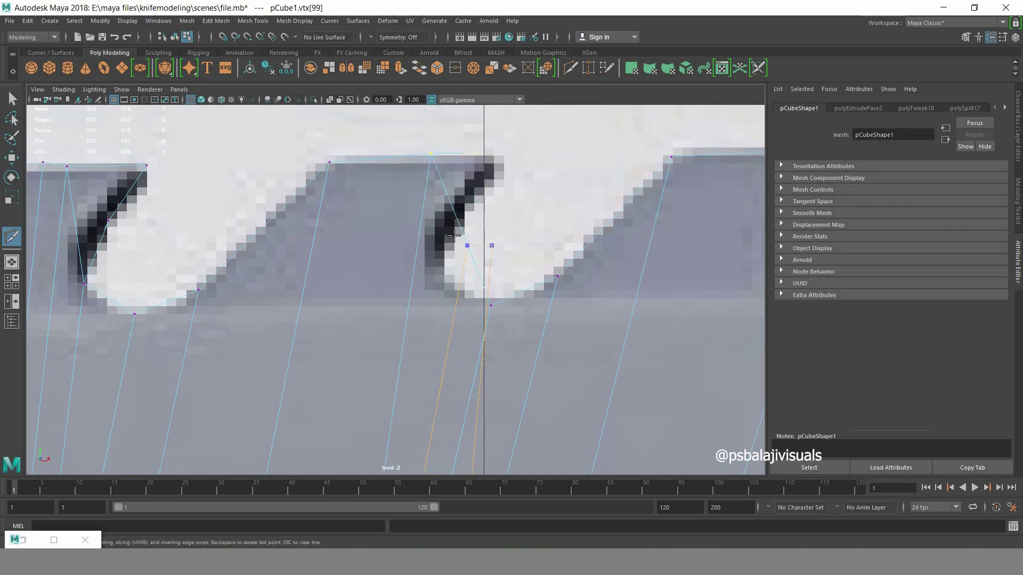
pyautogui.keyDown('ctrl'); pyautogui.click(462, 232); pyautogui.keyUp('ctrl')
pyautogui.press('q')
pyautogui.rightClick(303, 169)
pyautogui.rightClick(389, 176)
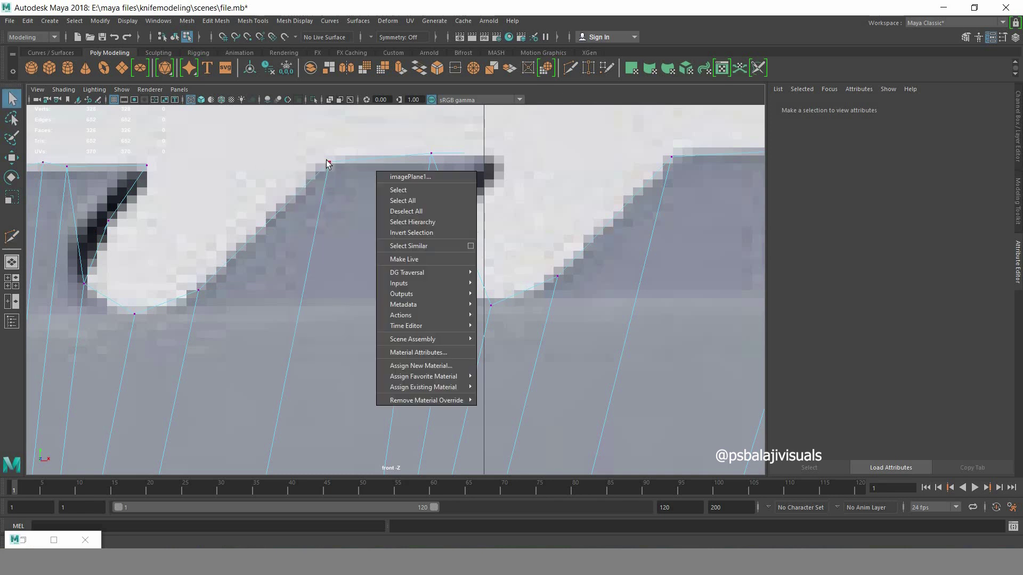
pyautogui.rightClick(348, 176)
pyautogui.rightClick(334, 167)
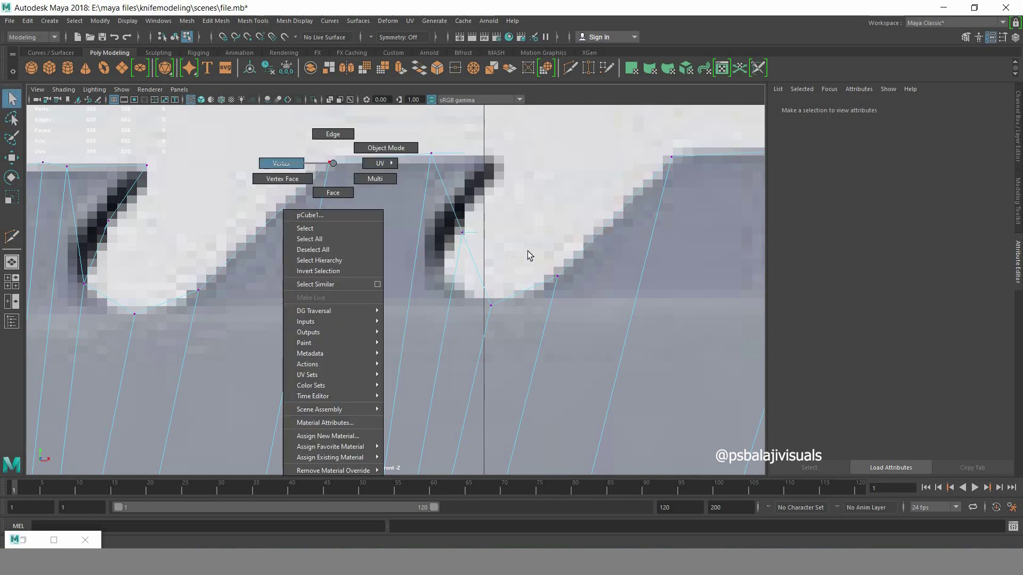
pyautogui.click(450, 252)
pyautogui.press('w')
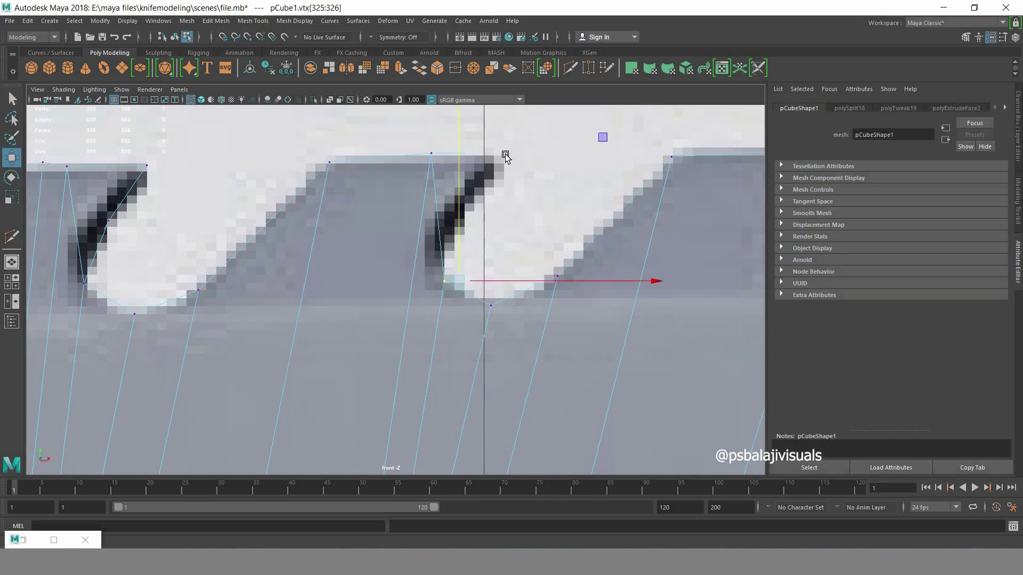
pyautogui.press('q')
# - Extrude the face beside the groove hook with 0.1 thickness
pyautogui.rightClick(434, 158)
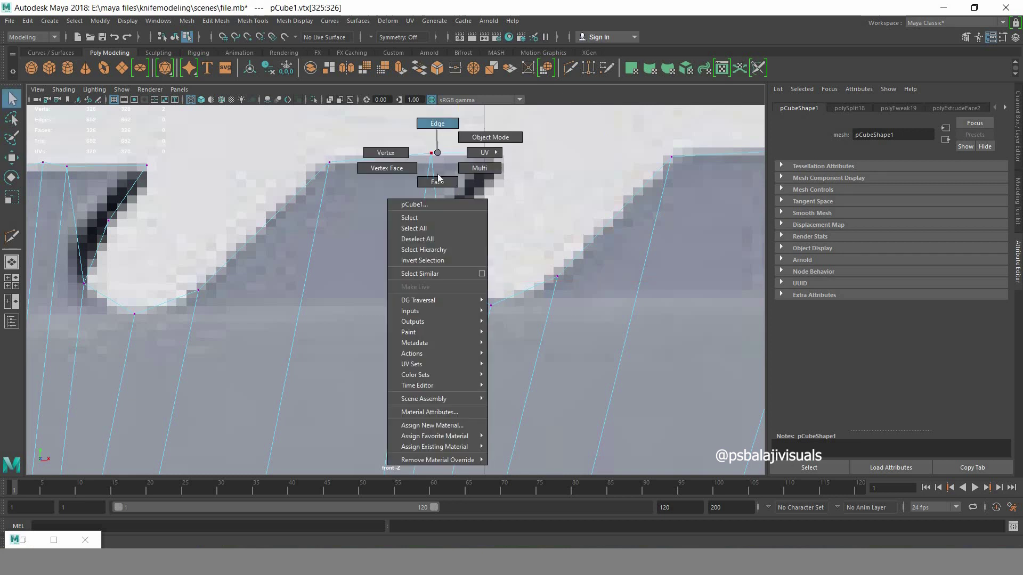
pyautogui.click(436, 186)
pyautogui.click(432, 224)
pyautogui.press('space')
pyautogui.press('space')
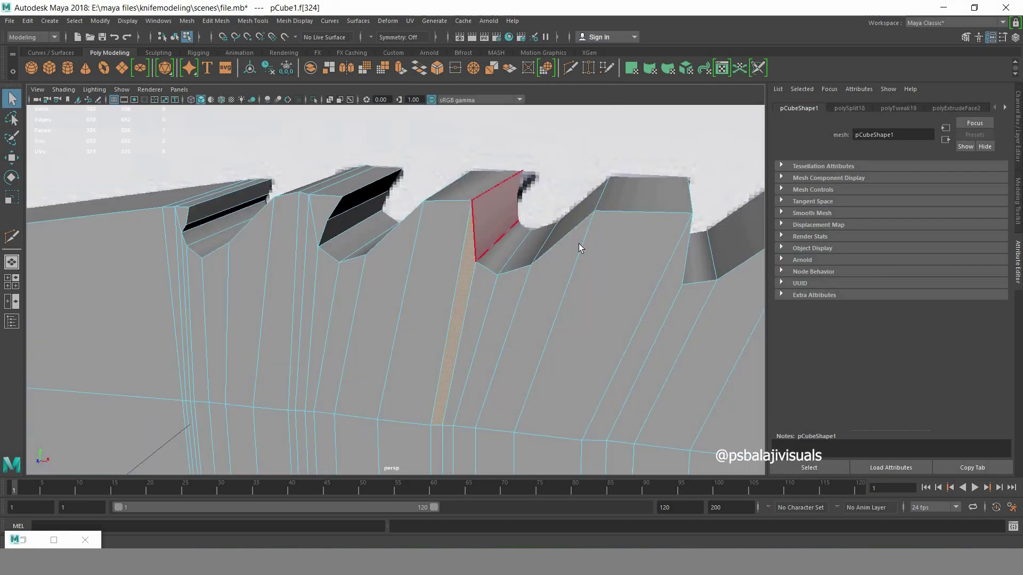
pyautogui.press('Left')
pyautogui.press('space')
pyautogui.press('space')
pyautogui.hotkey('ctrl', 'e')
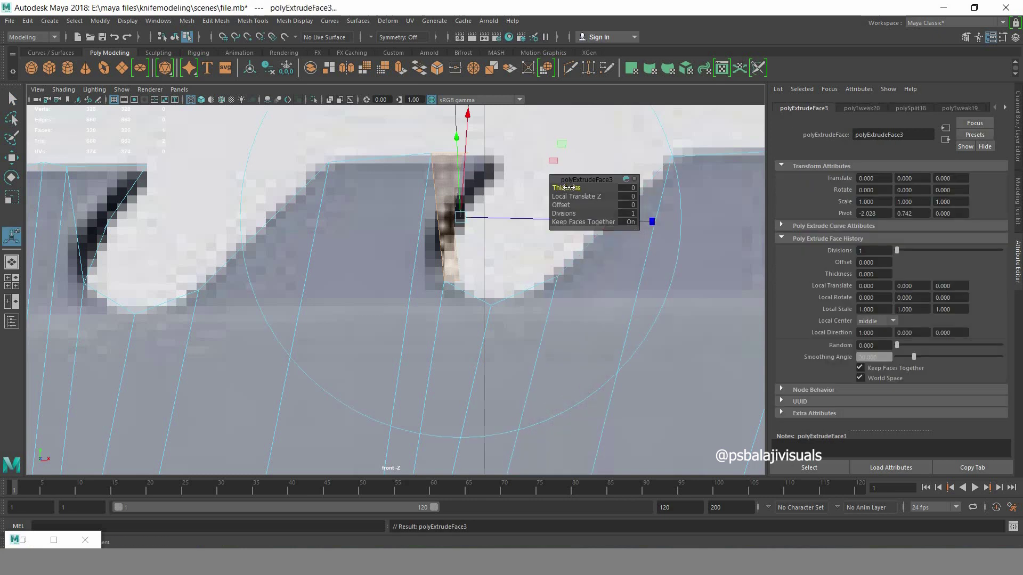
pyautogui.press('space')
pyautogui.press('space')
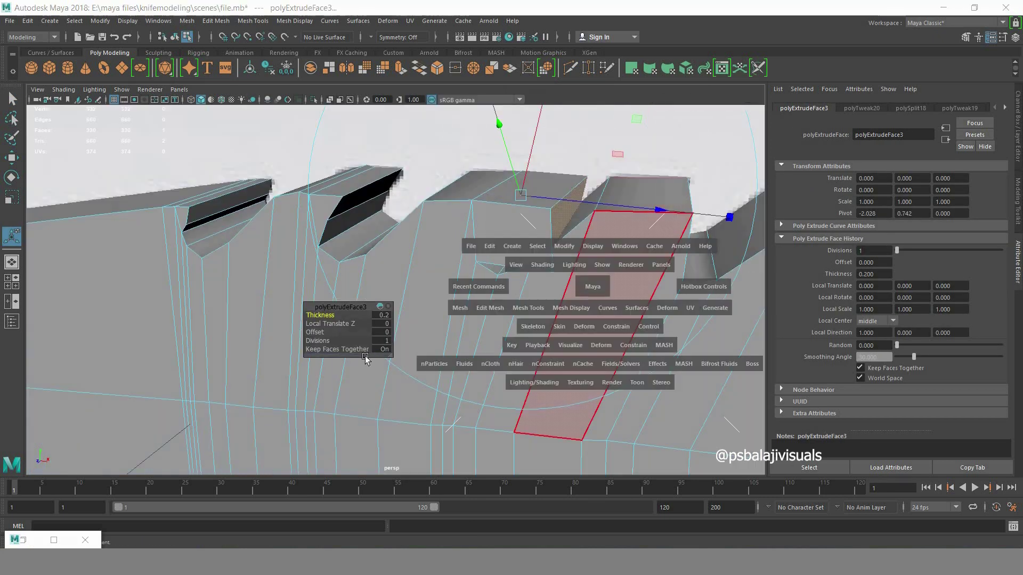
pyautogui.press('space')
pyautogui.press('space')
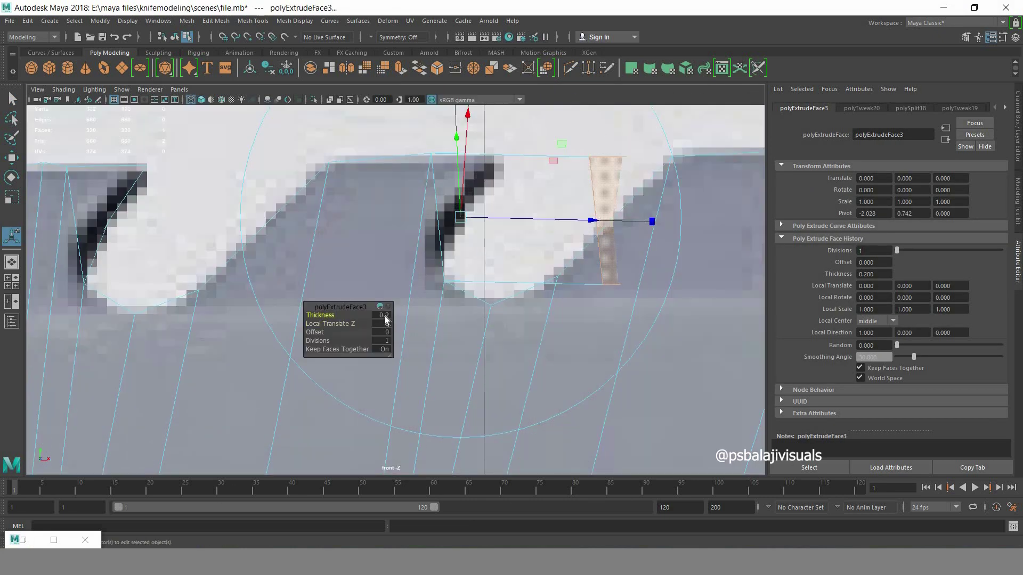
pyautogui.write('0.1')
pyautogui.press('Return')
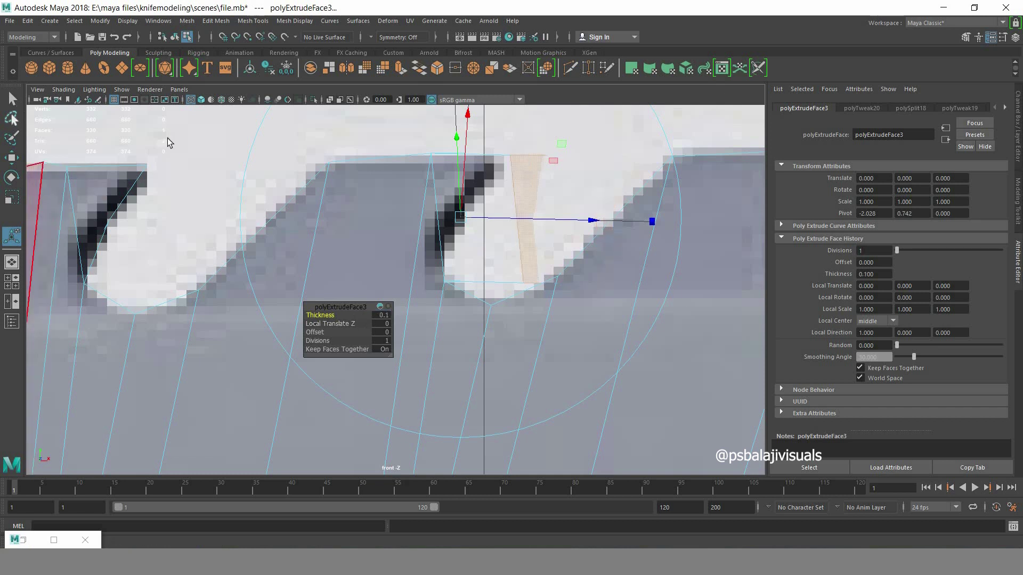
pyautogui.press('q')
pyautogui.press('F9')
# - Move the new extrusion's vertex left and up onto the hook edge
pyautogui.moveTo(555, 337); pyautogui.dragTo(555, 338)
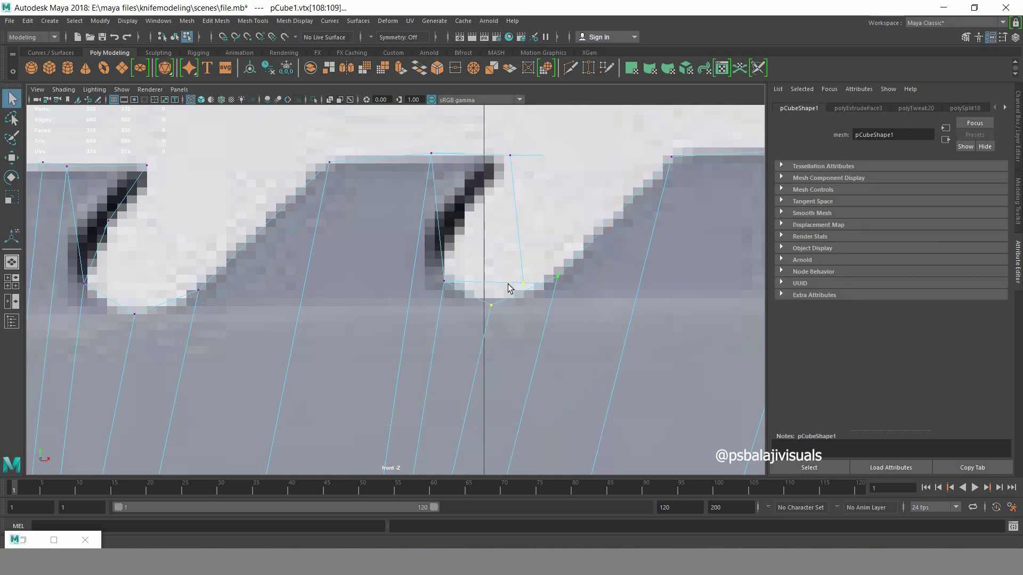
pyautogui.click(539, 317)
pyautogui.press('space')
pyautogui.press('space')
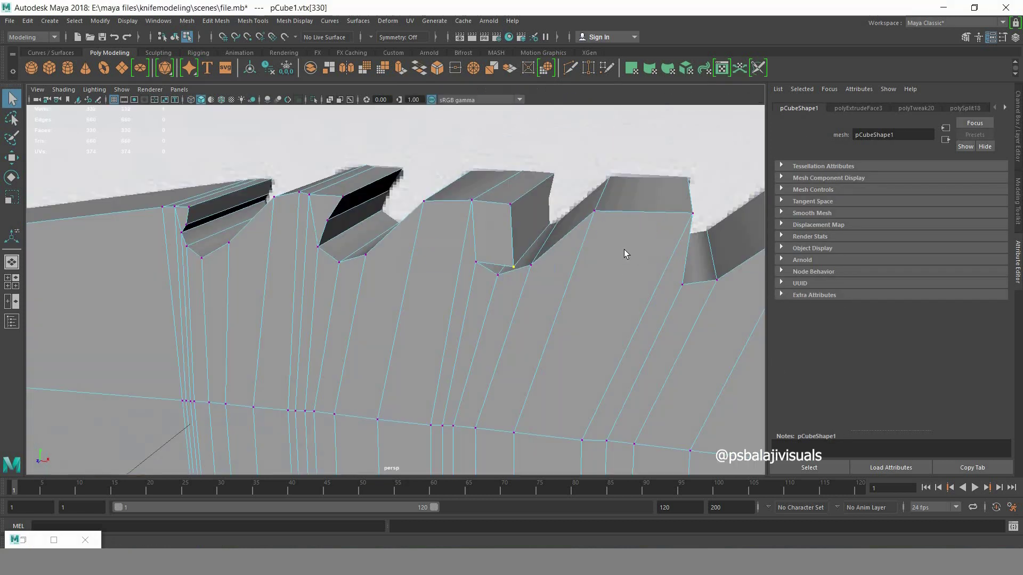
pyautogui.press('space')
pyautogui.press('space')
pyautogui.press('w')
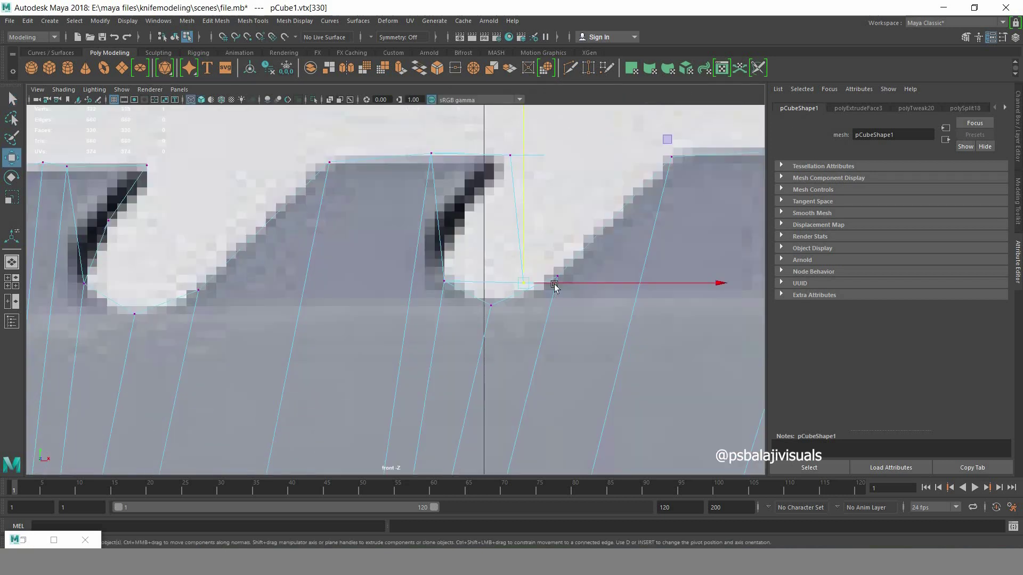
pyautogui.moveTo(516, 279); pyautogui.dragTo(467, 281)
pyautogui.moveTo(471, 247); pyautogui.dragTo(469, 192)
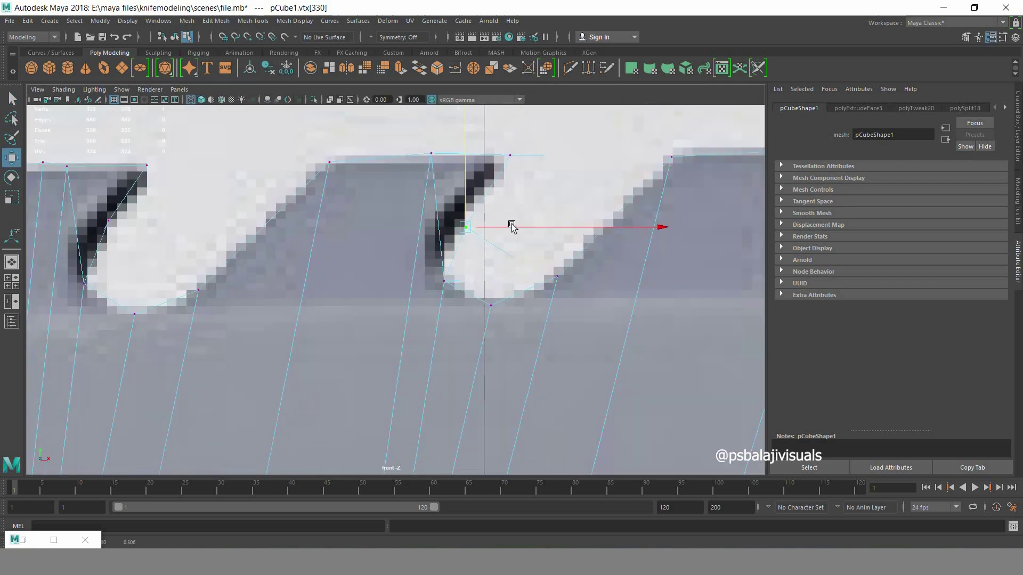
# - Align the lower groove, hook and notch top vertices with the reference outline
pyautogui.click(444, 279)
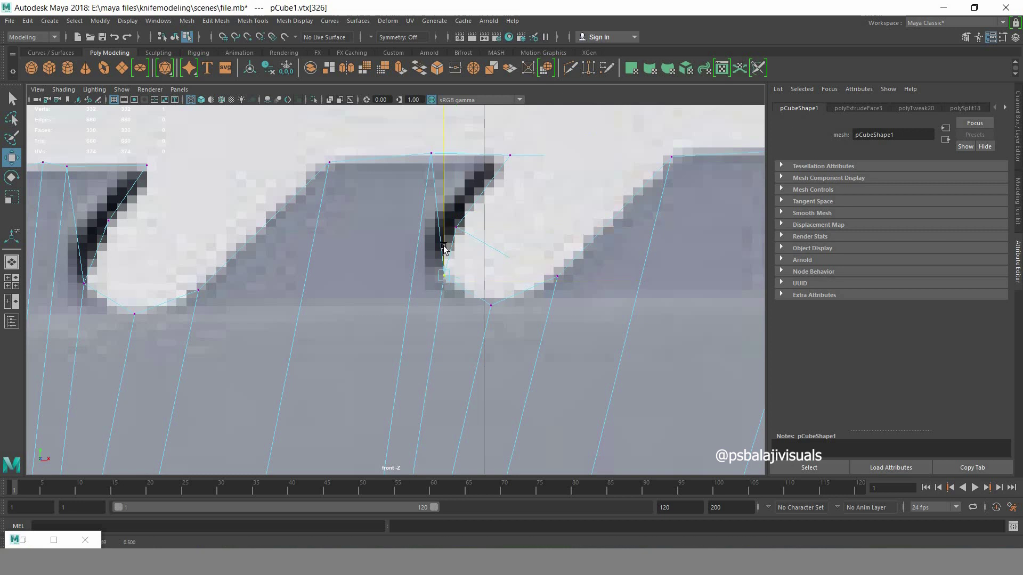
pyautogui.moveTo(451, 216); pyautogui.dragTo(485, 224)
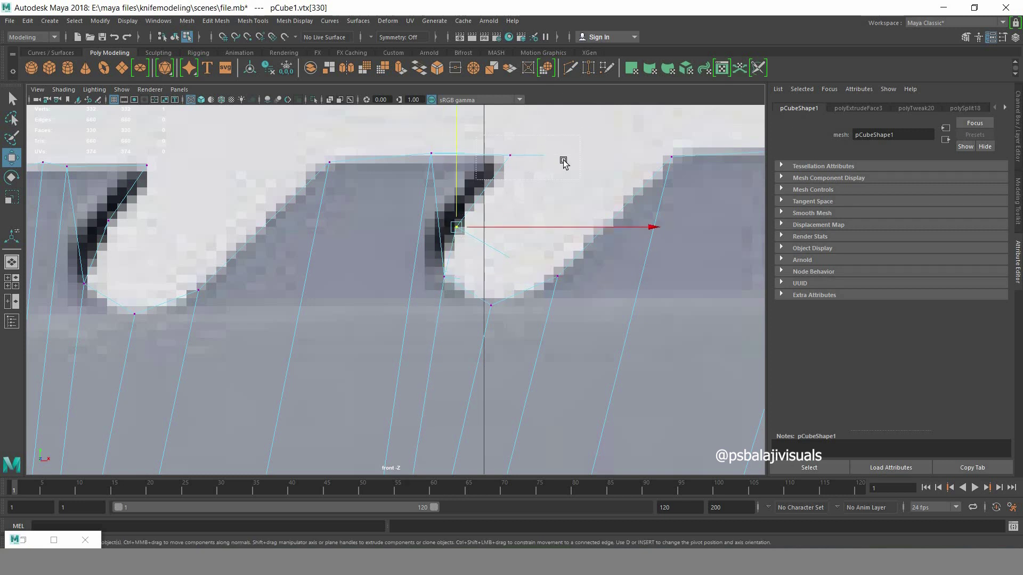
pyautogui.moveTo(564, 162); pyautogui.dragTo(555, 160)
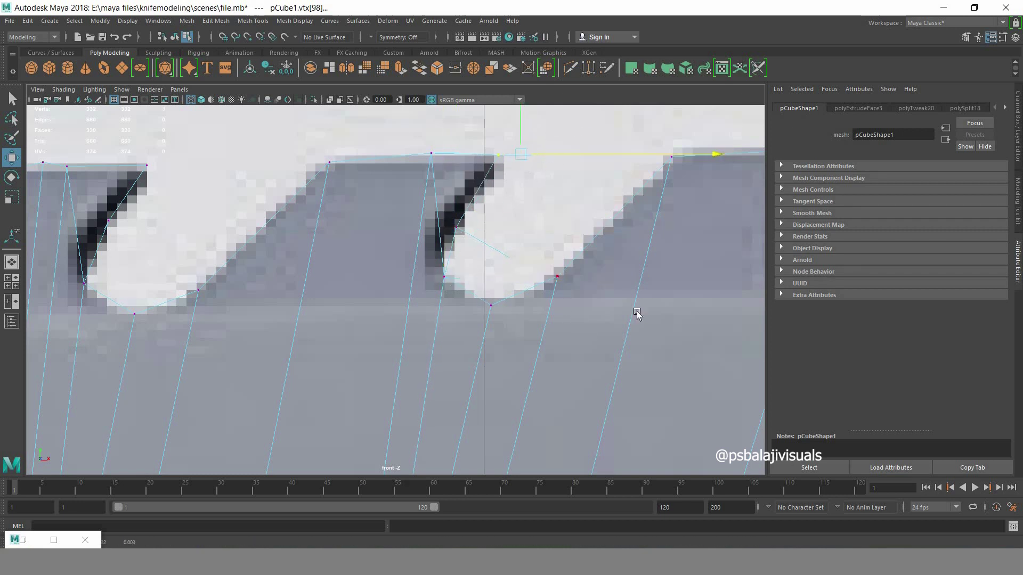
pyautogui.keyDown('alt'); pyautogui.moveTo(357, 331); pyautogui.dragTo(19, 350, button='middle'); pyautogui.keyUp('alt')
pyautogui.moveTo(546, 169); pyautogui.dragTo(490, 178)
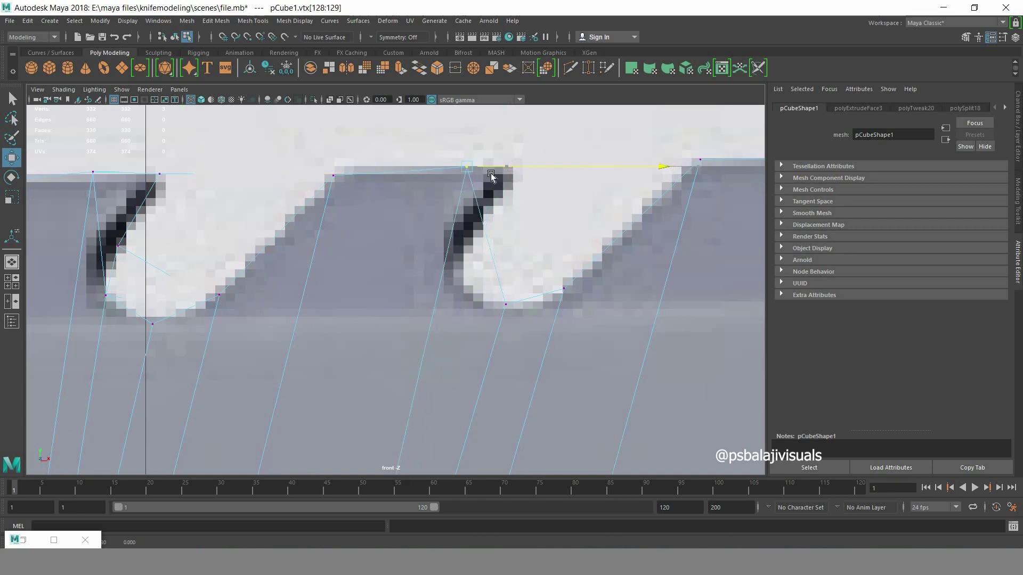
pyautogui.moveTo(490, 178); pyautogui.dragTo(479, 189, button='middle')
# - Cut a new edge across the notch face and pull its vertex into the notch curve
pyautogui.click(569, 69)
pyautogui.keyDown('ctrl'); pyautogui.click(465, 234); pyautogui.keyUp('ctrl')
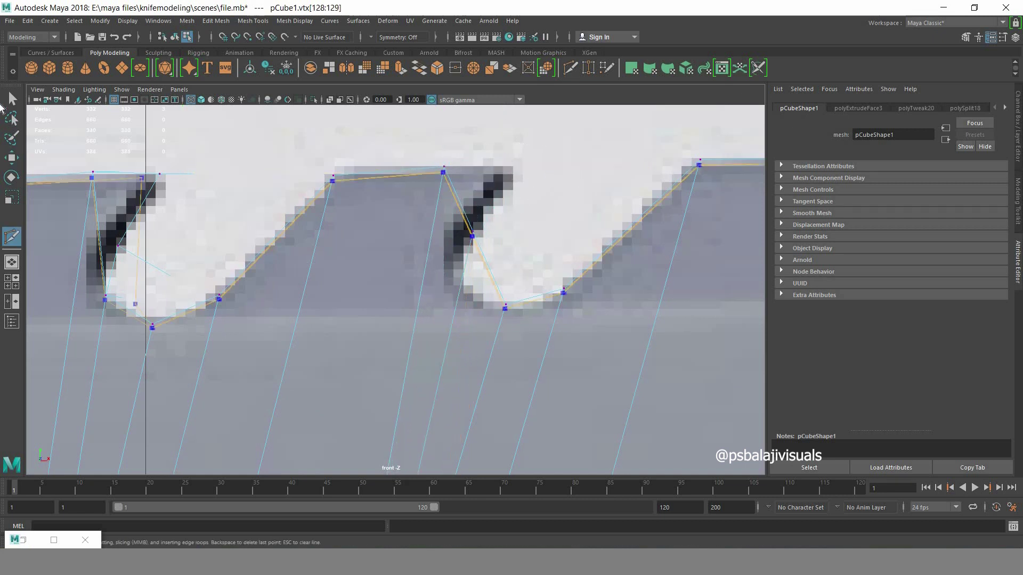
pyautogui.press('q')
pyautogui.moveTo(541, 202); pyautogui.dragTo(394, 276)
pyautogui.press('w')
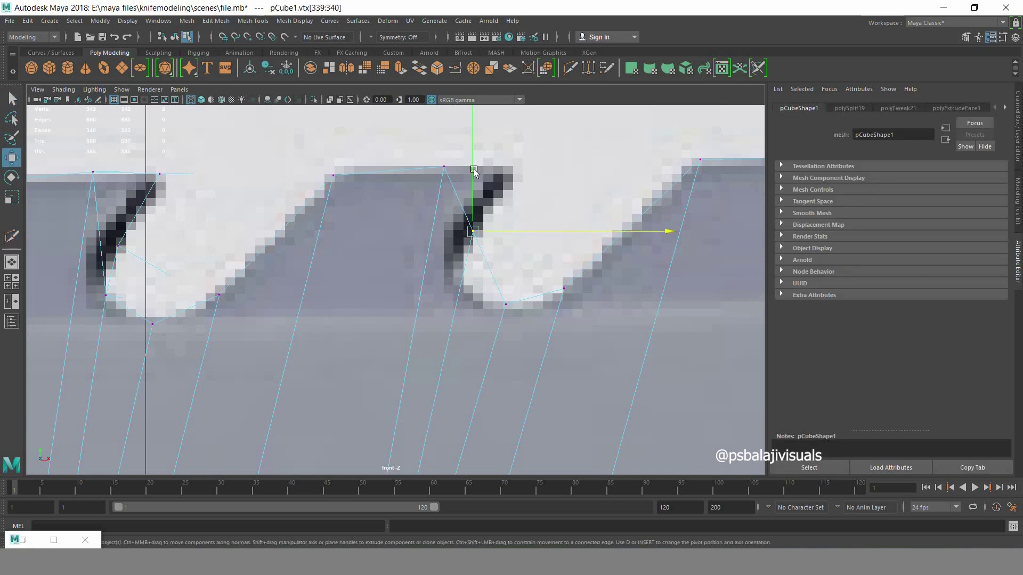
pyautogui.moveTo(473, 214)
pyautogui.mouseDown()
pyautogui.moveTo(473, 269)
pyautogui.moveTo(499, 287)
pyautogui.mouseUp()
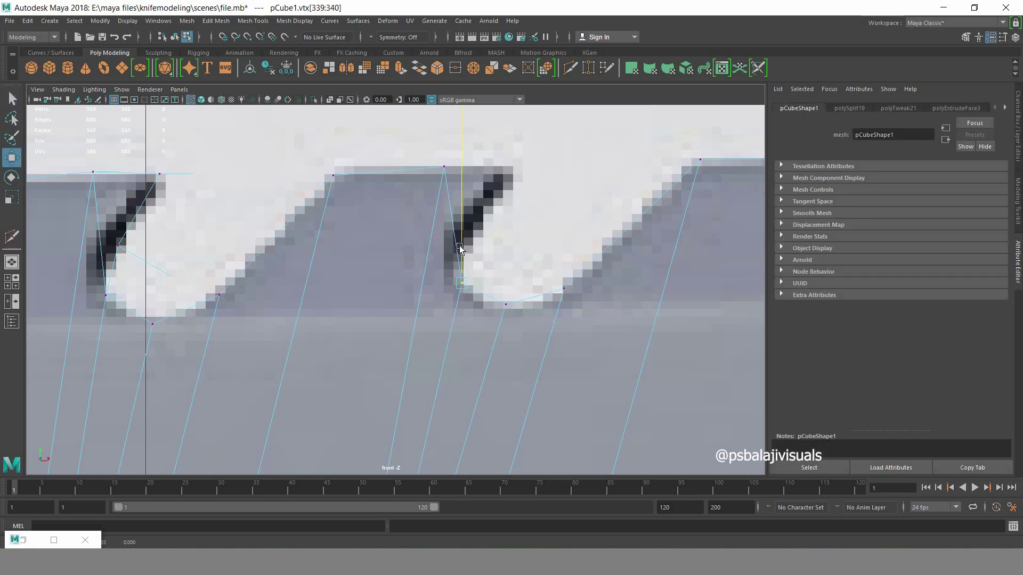
pyautogui.press('q')
# - Extrude the notch face with 0.1 thickness
pyautogui.press('F11')
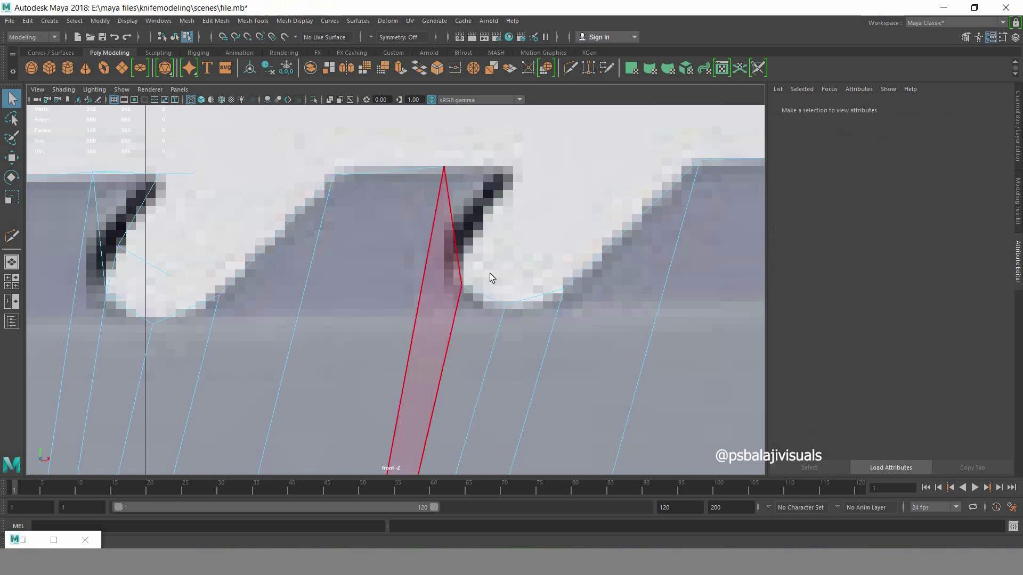
pyautogui.click(488, 275)
pyautogui.press('space')
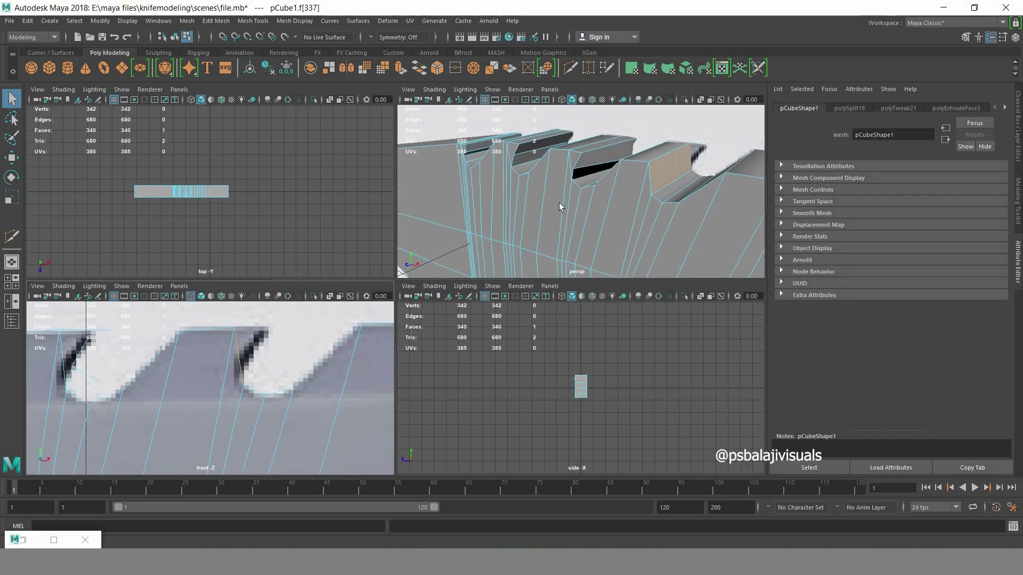
pyautogui.press('space')
pyautogui.keyDown('shift'); pyautogui.moveTo(586, 177); pyautogui.dragTo(564, 185, button='right'); pyautogui.keyUp('shift')
pyautogui.moveTo(565, 185)
pyautogui.mouseDown()
pyautogui.moveTo(620, 192)
pyautogui.moveTo(603, 185)
pyautogui.mouseUp()
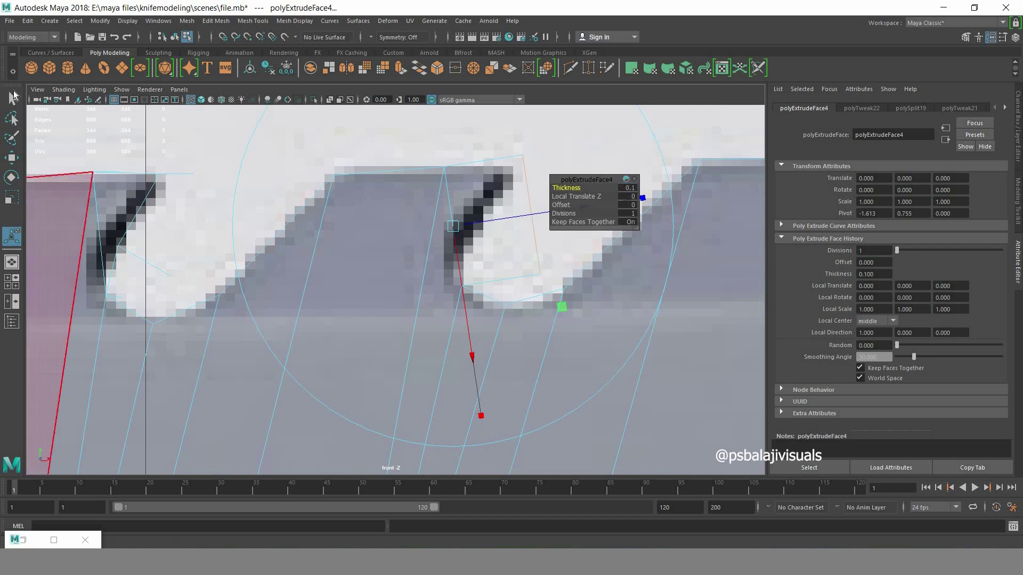
pyautogui.press('q')
# - Move the extruded face's corner vertices onto the notch outline and handle edge
pyautogui.rightClick(445, 208)
pyautogui.moveTo(456, 171); pyautogui.dragTo(407, 171, button='right')
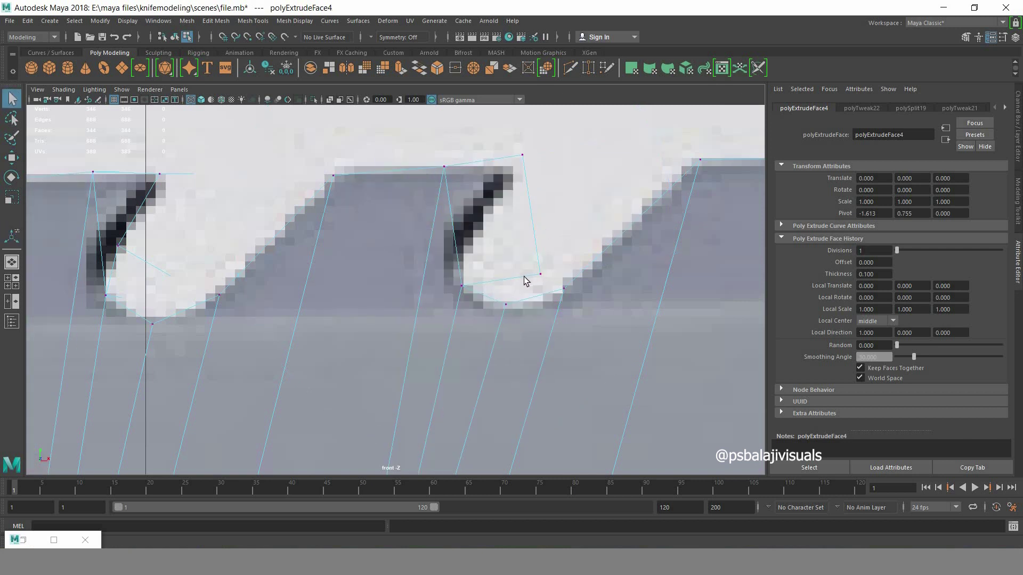
pyautogui.moveTo(523, 276)
pyautogui.mouseDown()
pyautogui.moveTo(554, 291)
pyautogui.moveTo(520, 273)
pyautogui.moveTo(457, 272)
pyautogui.moveTo(507, 284)
pyautogui.mouseUp()
pyautogui.press('w')
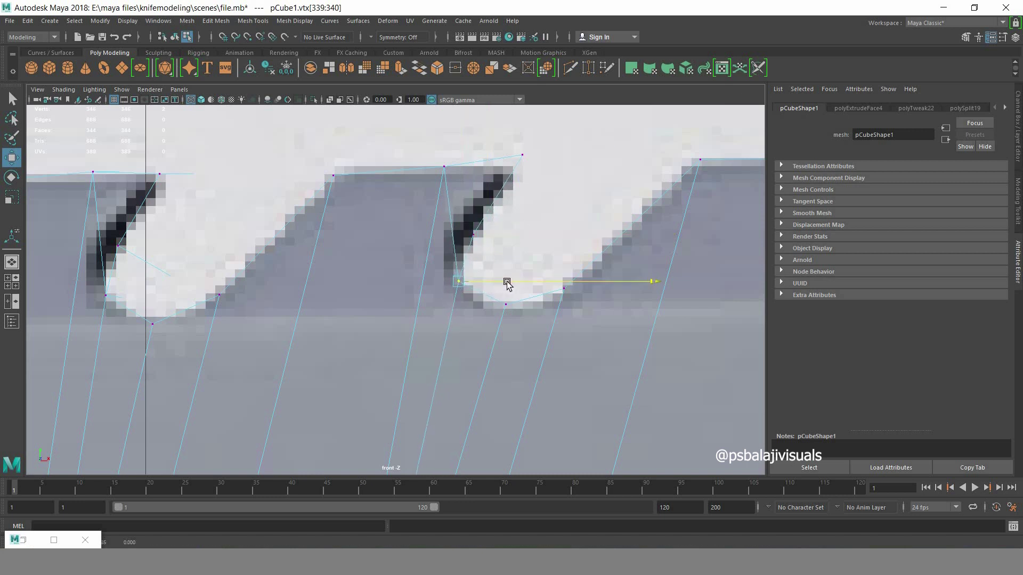
pyautogui.moveTo(467, 248); pyautogui.dragTo(504, 236)
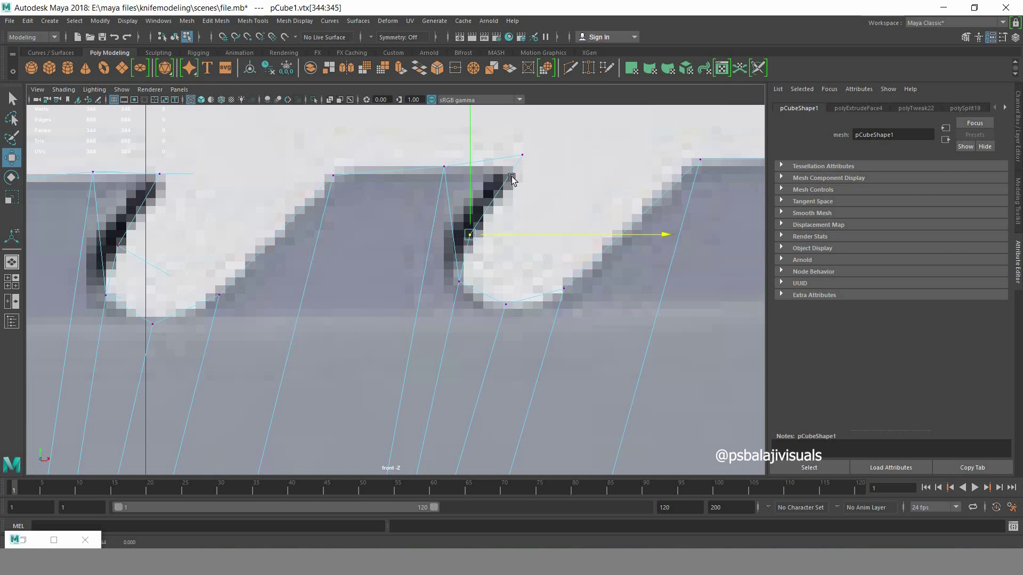
pyautogui.moveTo(530, 147)
pyautogui.mouseDown()
pyautogui.moveTo(511, 165)
pyautogui.moveTo(565, 169)
pyautogui.mouseUp()
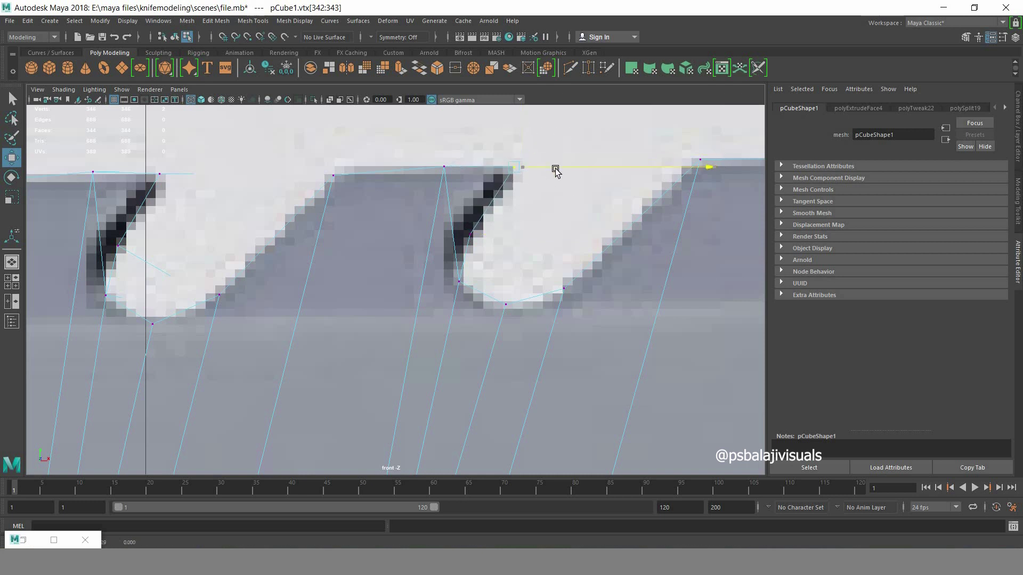
pyautogui.keyDown('alt'); pyautogui.moveTo(414, 320); pyautogui.dragTo(555, 146, button='middle'); pyautogui.keyUp('alt')
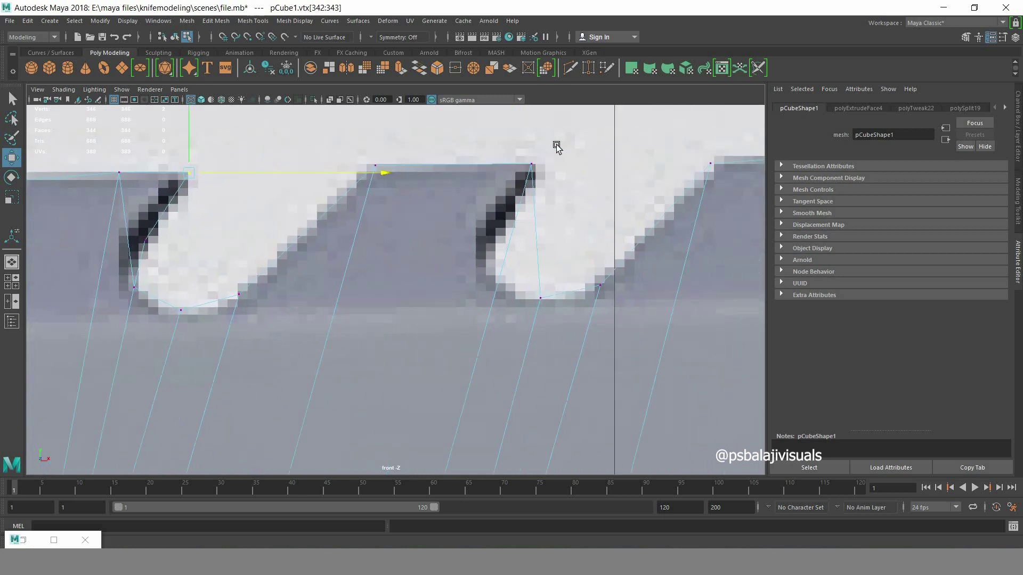
pyautogui.moveTo(458, 157); pyautogui.dragTo(524, 176)
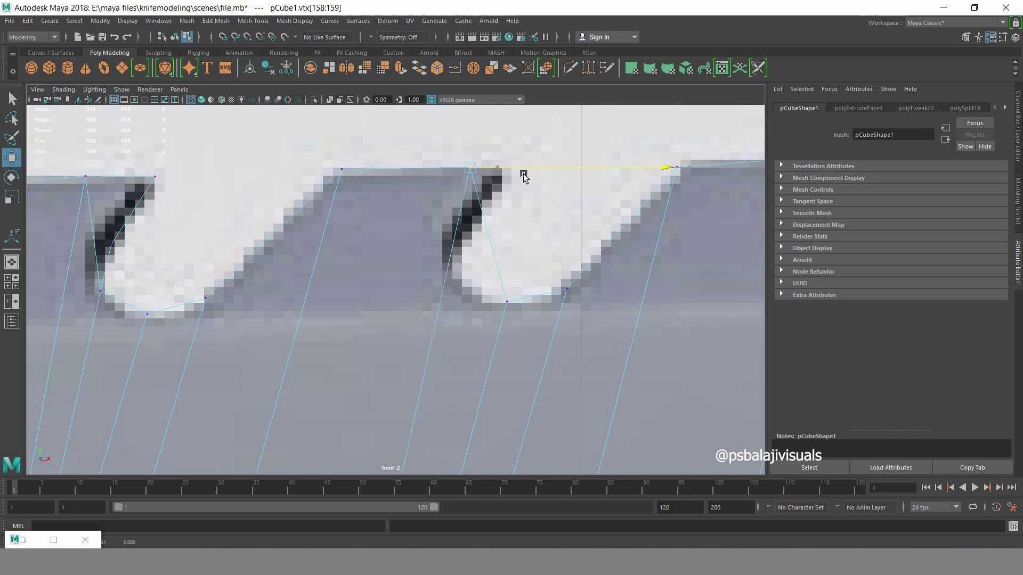
# - Add another cut point on the notch edge and pull its vertex along the curve
pyautogui.click(570, 67)
pyautogui.click(479, 239)
pyautogui.press('Return')
pyautogui.press('q')
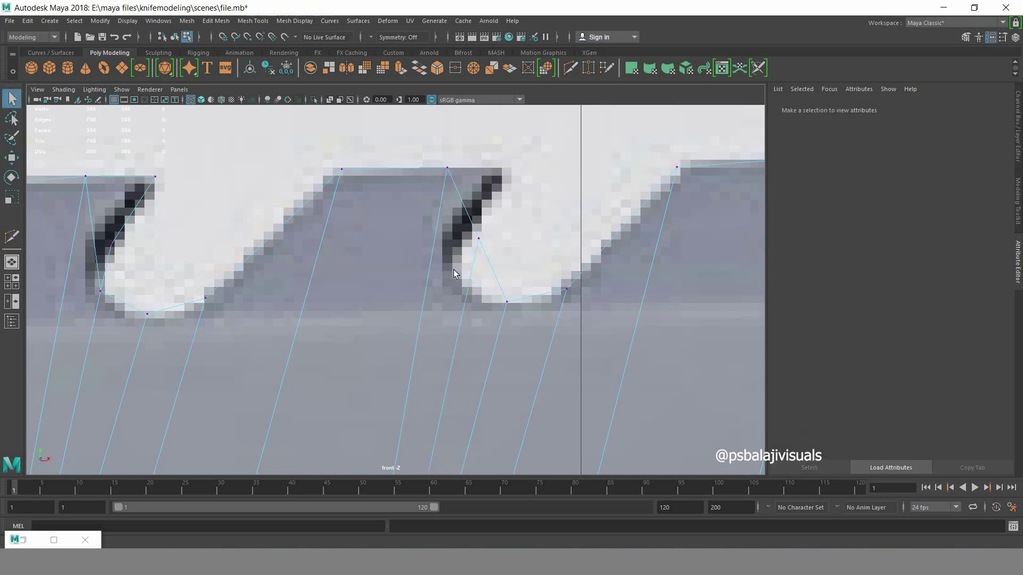
pyautogui.moveTo(458, 272); pyautogui.dragTo(501, 224)
pyautogui.press('w')
pyautogui.moveTo(478, 159); pyautogui.dragTo(475, 224)
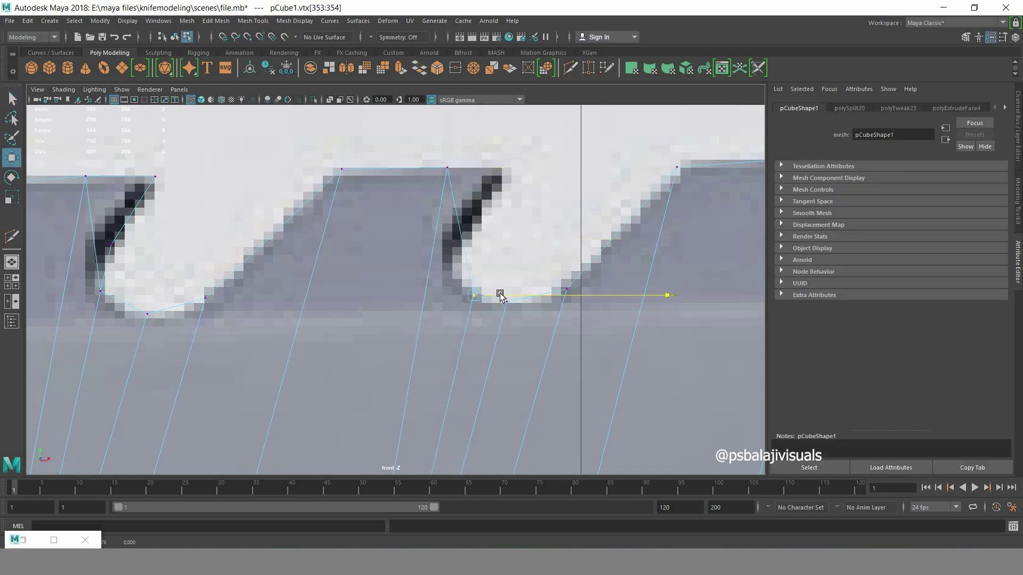
pyautogui.moveTo(498, 293); pyautogui.dragTo(463, 295)
pyautogui.moveTo(459, 253); pyautogui.dragTo(459, 240)
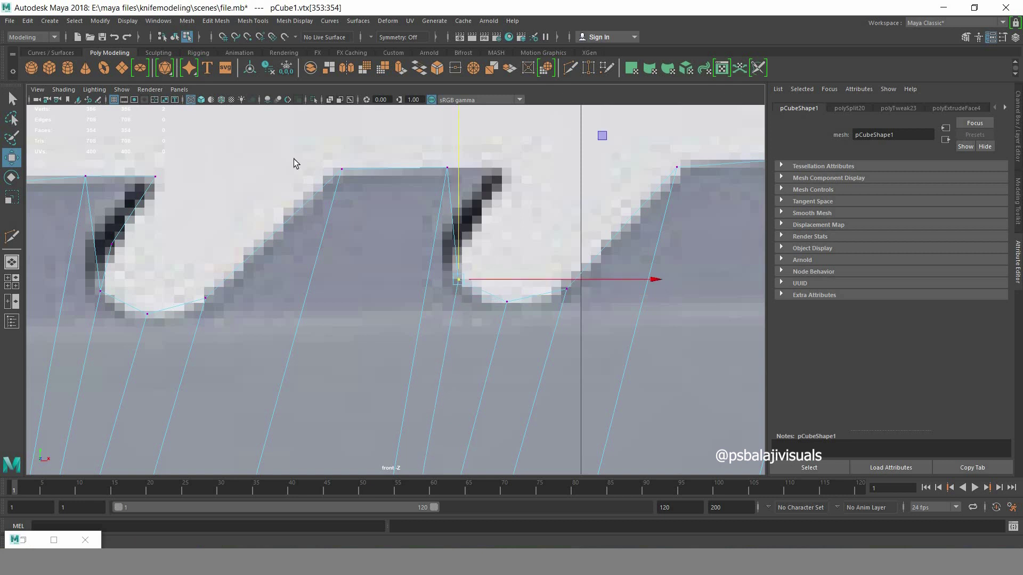
pyautogui.moveTo(294, 163); pyautogui.dragTo(322, 117, button='right')
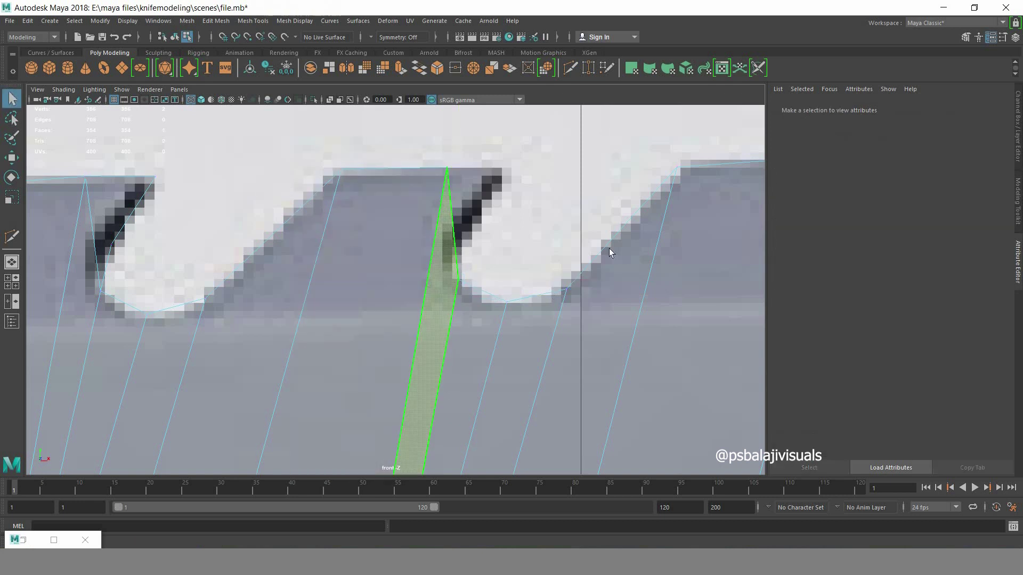
# - Extrude the selected notch face with 0.1 thickness
pyautogui.press('space')
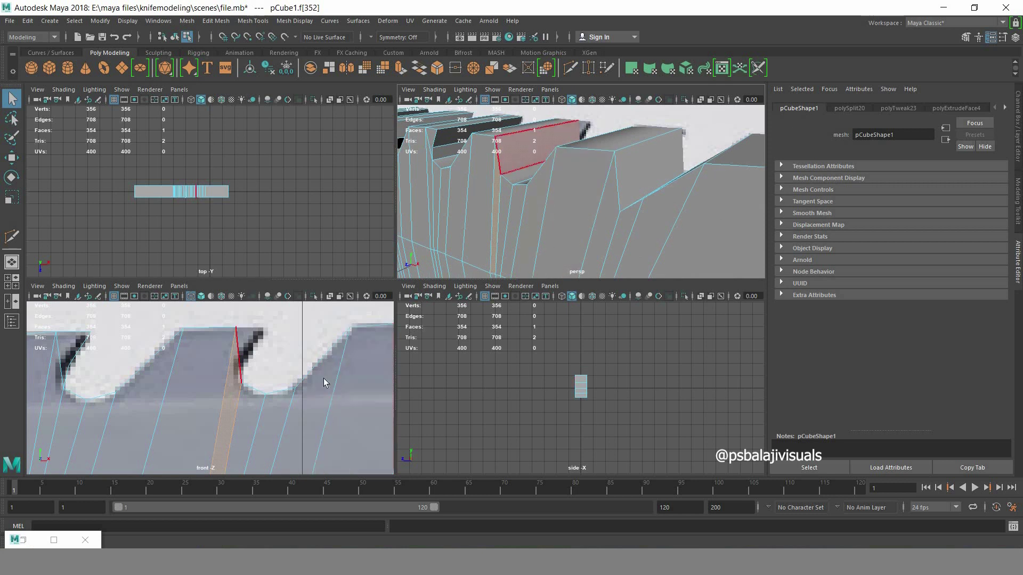
pyautogui.press('space')
pyautogui.keyDown('shift'); pyautogui.moveTo(393, 167); pyautogui.dragTo(392, 119, button='right'); pyautogui.keyUp('shift')
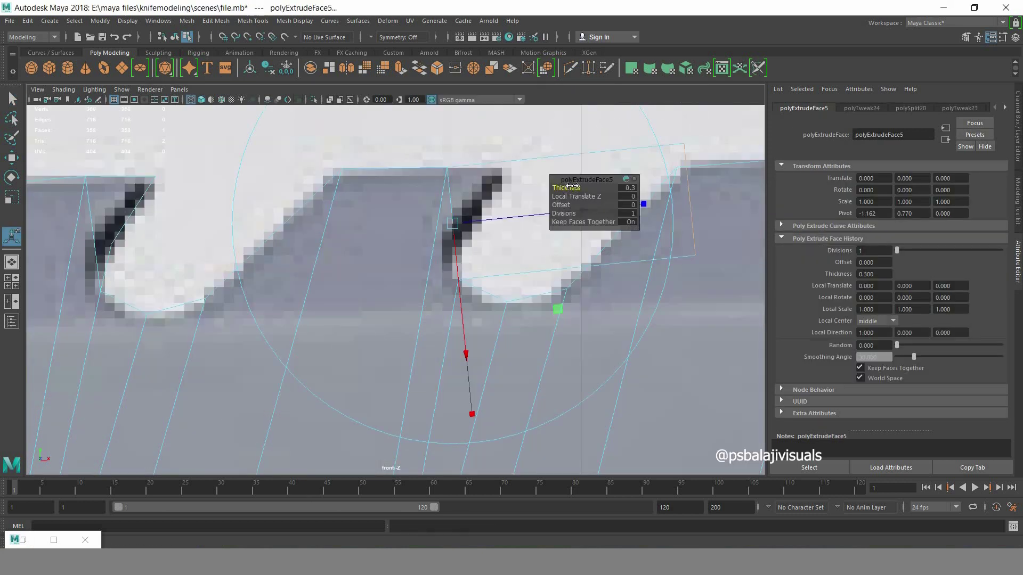
pyautogui.moveTo(570, 187); pyautogui.dragTo(586, 188)
pyautogui.press('q')
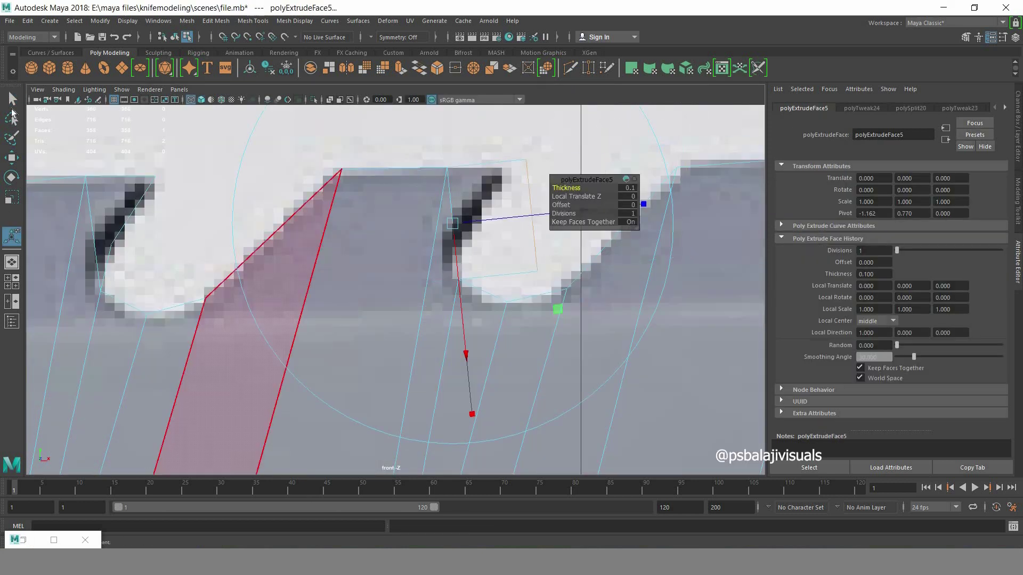
pyautogui.click(297, 164)
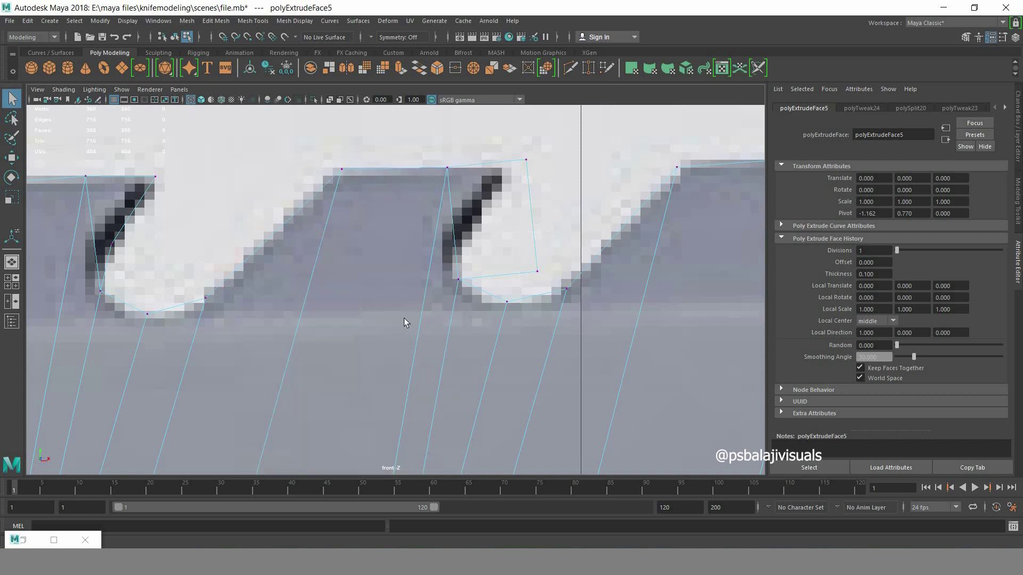
# - Move the extrusion's corner vertices and notch top vertices onto the notch outline
pyautogui.press('F9')
pyautogui.press('w')
pyautogui.moveTo(520, 256)
pyautogui.mouseDown()
pyautogui.moveTo(552, 285)
pyautogui.moveTo(480, 233)
pyautogui.moveTo(496, 245)
pyautogui.mouseUp()
pyautogui.moveTo(543, 145)
pyautogui.mouseDown()
pyautogui.moveTo(515, 166)
pyautogui.moveTo(565, 169)
pyautogui.mouseUp()
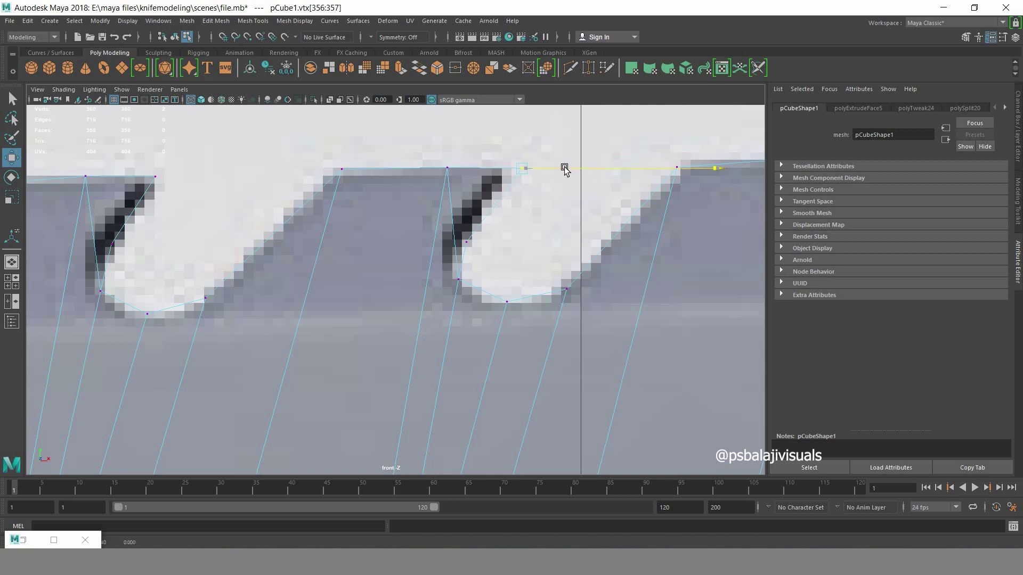
pyautogui.moveTo(453, 253); pyautogui.dragTo(482, 227)
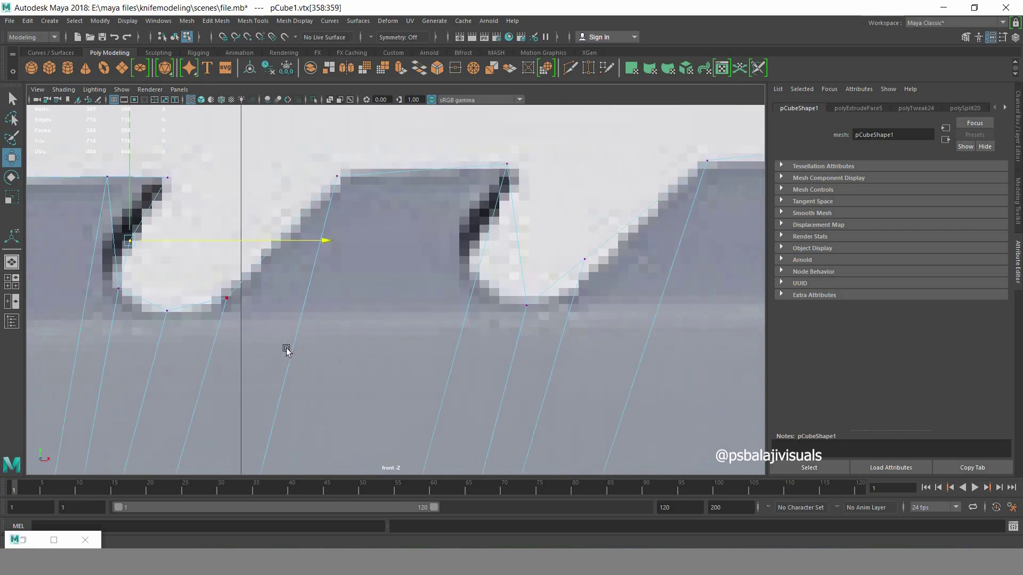
pyautogui.moveTo(480, 184)
pyautogui.mouseDown()
pyautogui.moveTo(514, 157)
pyautogui.moveTo(405, 173)
pyautogui.mouseUp()
pyautogui.moveTo(341, 186)
pyautogui.mouseDown()
pyautogui.moveTo(319, 165)
pyautogui.moveTo(362, 176)
pyautogui.mouseUp()
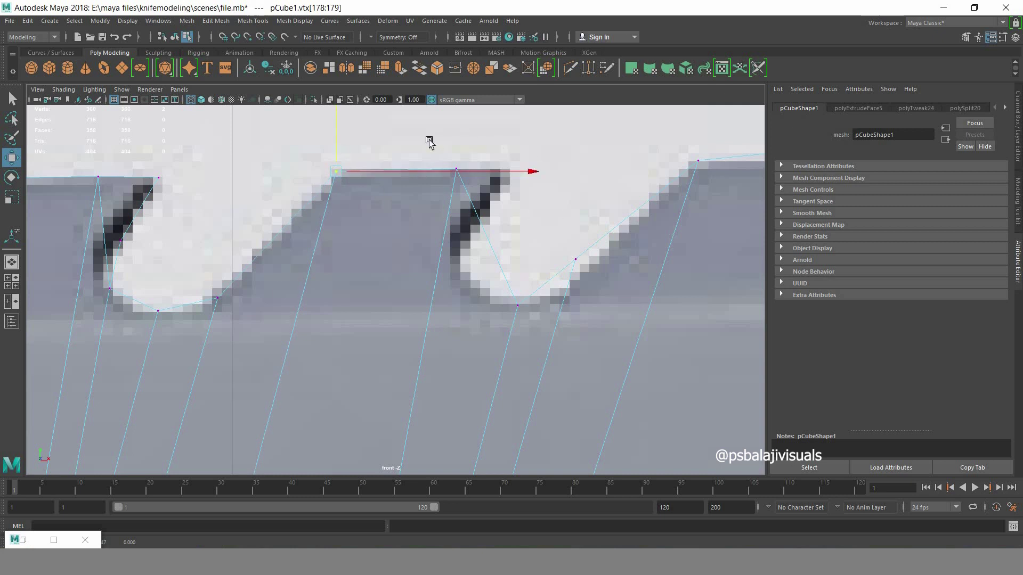
# - Multi-Cut a new point on the notch edge and drag it down along the hooked curve
pyautogui.moveTo(494, 182); pyautogui.dragTo(445, 159)
pyautogui.click(571, 67)
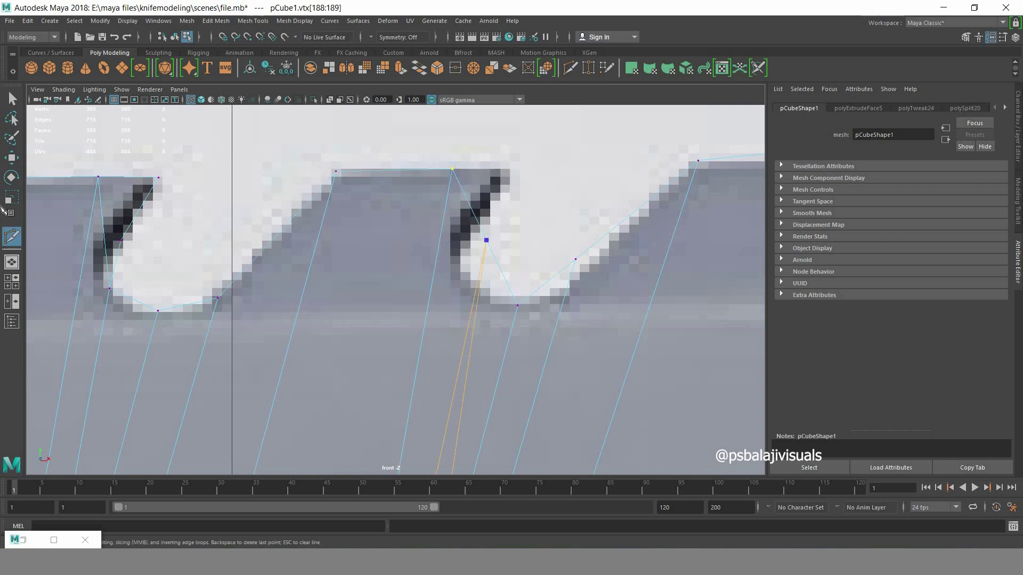
pyautogui.press('Return')
pyautogui.press('q')
pyautogui.moveTo(442, 282); pyautogui.dragTo(487, 175)
pyautogui.press('w')
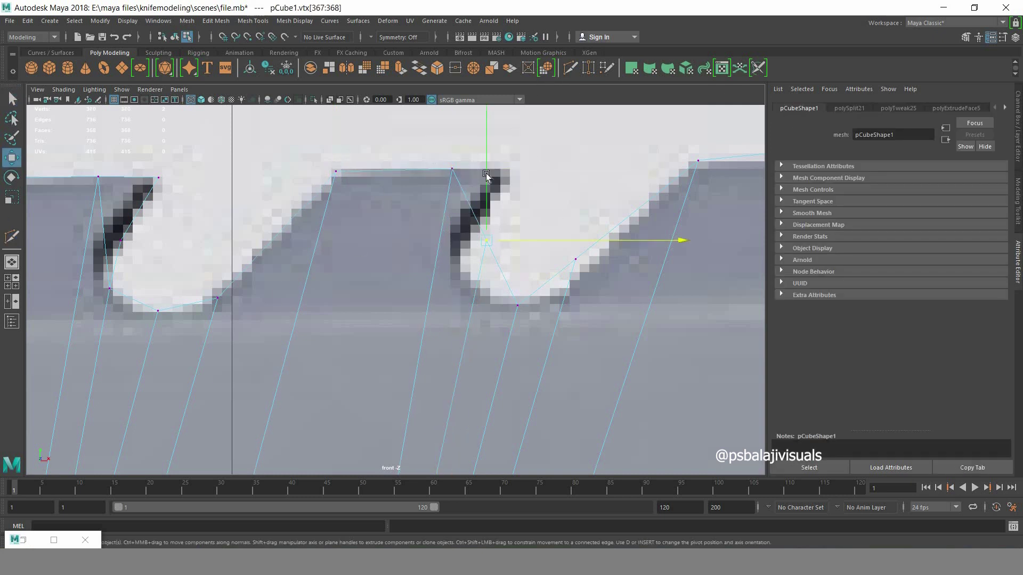
pyautogui.moveTo(486, 240); pyautogui.dragTo(503, 283)
pyautogui.click(13, 97)
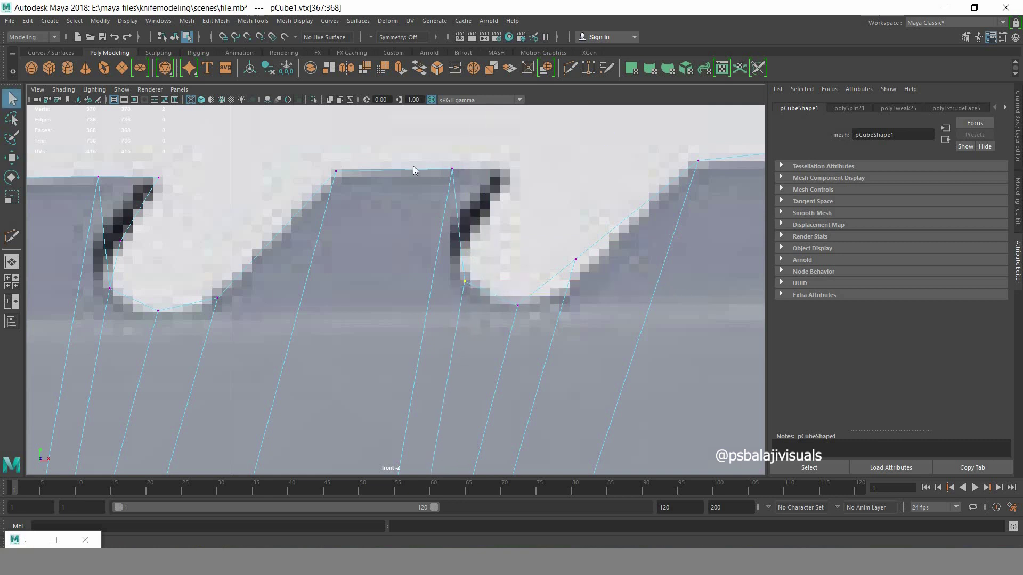
pyautogui.moveTo(337, 171); pyautogui.dragTo(465, 239, button='right')
# - Extrude the next notch face from the face editing menu
pyautogui.click(602, 205)
pyautogui.press('space')
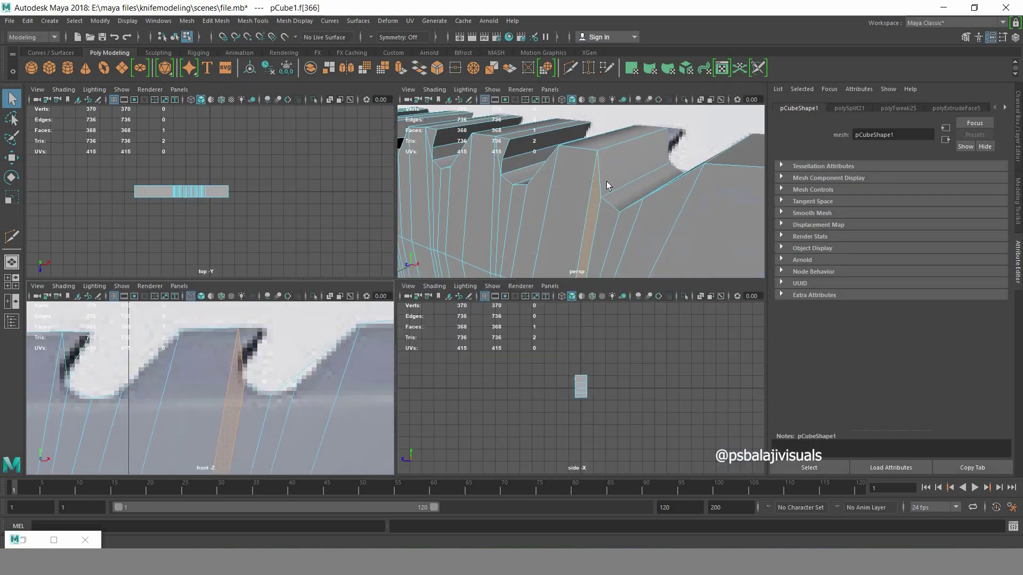
pyautogui.press('space')
pyautogui.keyDown('shift'); pyautogui.rightClick(549, 156); pyautogui.keyUp('shift')
pyautogui.click(557, 185)
pyautogui.write('0.1')
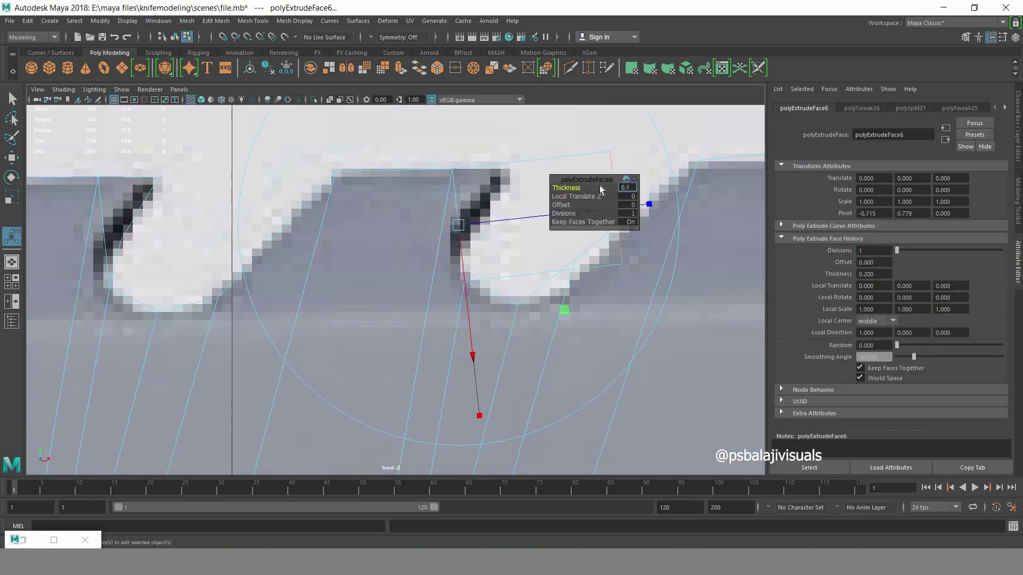
pyautogui.press('Return')
pyautogui.press('q')
# - Slide the notch's inner corner and bottom vertices onto the reference curve
pyautogui.moveTo(406, 196); pyautogui.dragTo(451, 171, button='right')
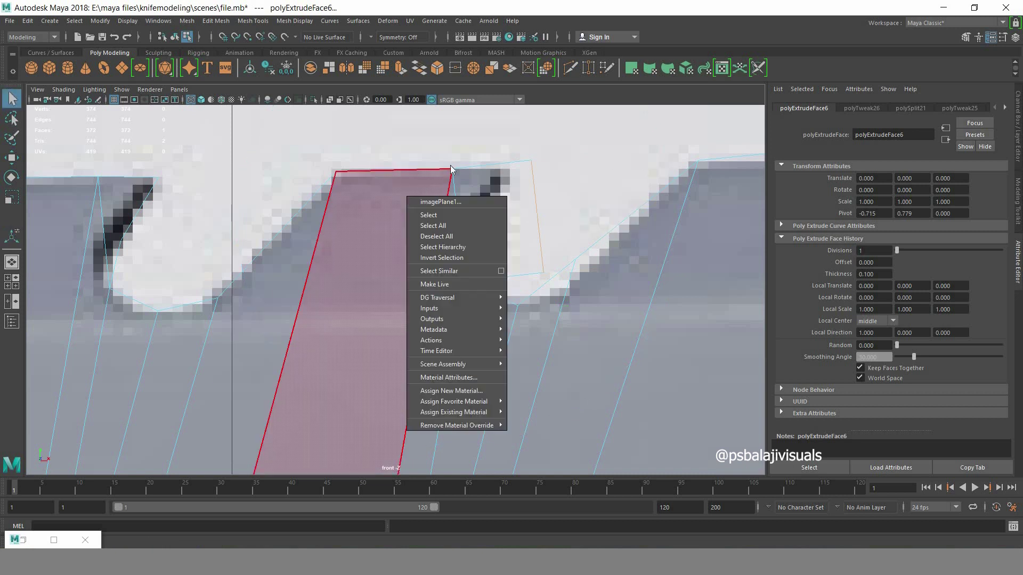
pyautogui.moveTo(561, 229); pyautogui.dragTo(522, 296)
pyautogui.press('w')
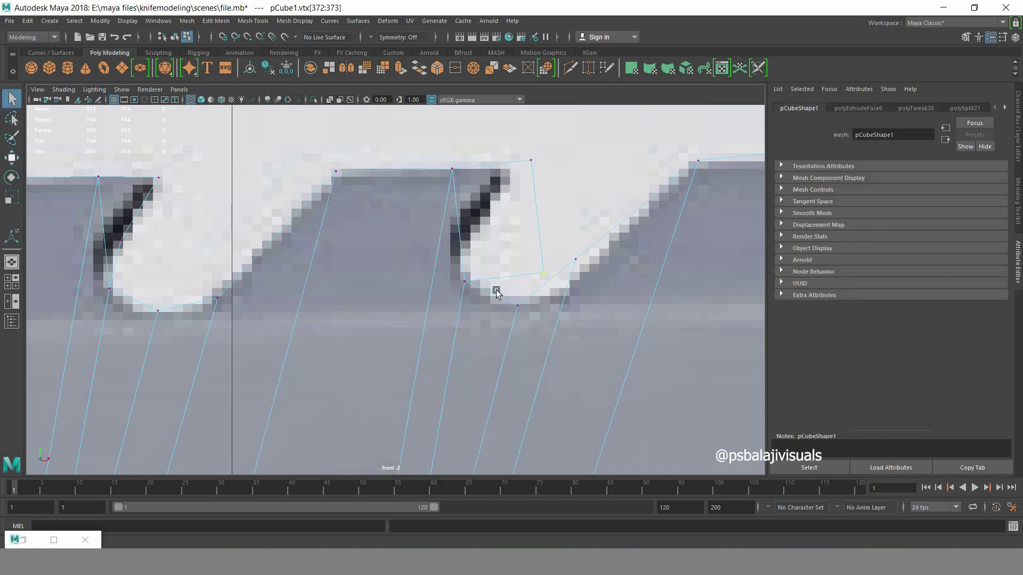
pyautogui.moveTo(595, 282); pyautogui.dragTo(536, 272)
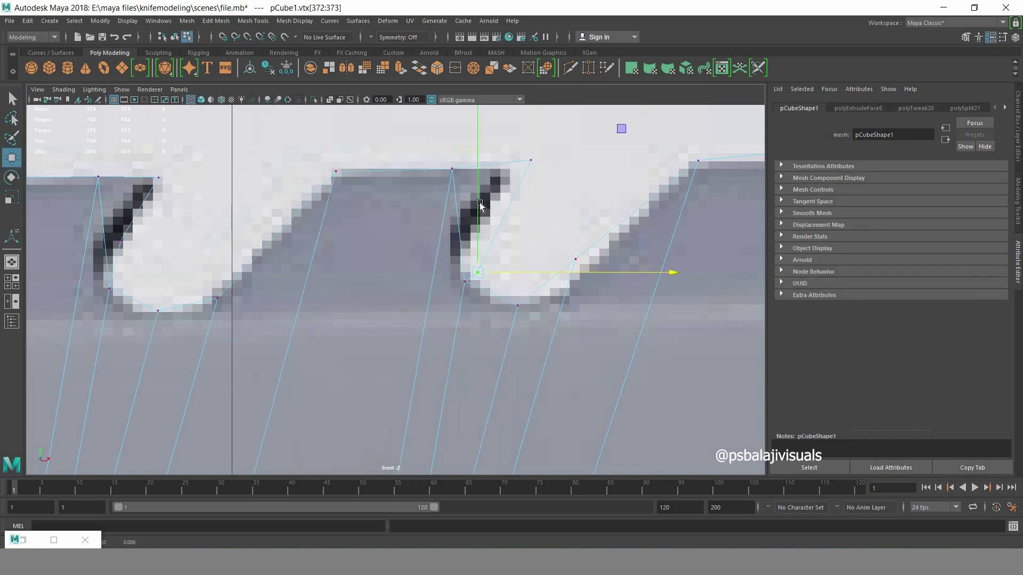
pyautogui.moveTo(480, 206)
pyautogui.mouseDown()
pyautogui.moveTo(514, 231)
pyautogui.moveTo(498, 235)
pyautogui.mouseUp()
pyautogui.moveTo(447, 290); pyautogui.dragTo(472, 269)
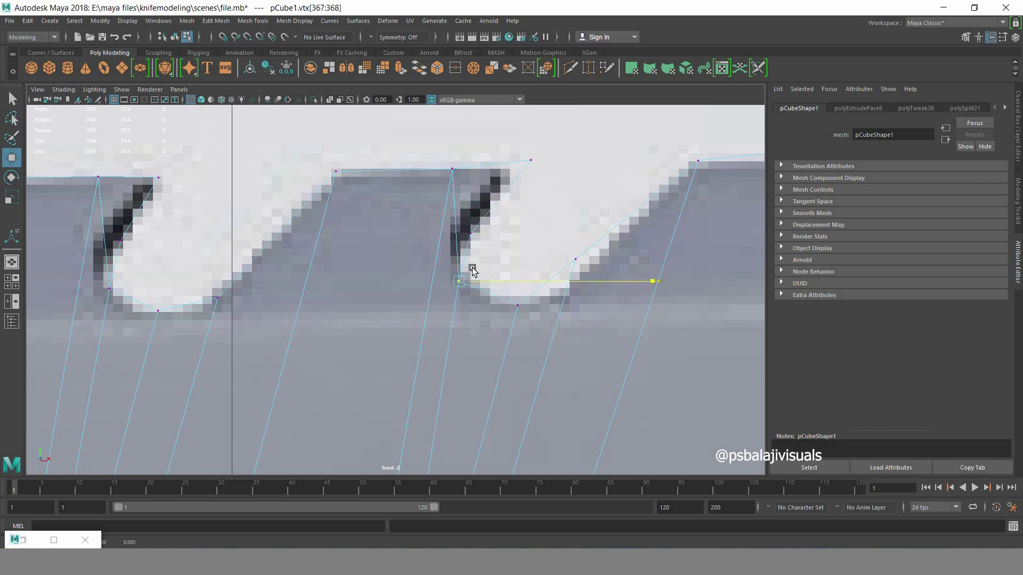
pyautogui.moveTo(453, 221); pyautogui.dragTo(503, 239)
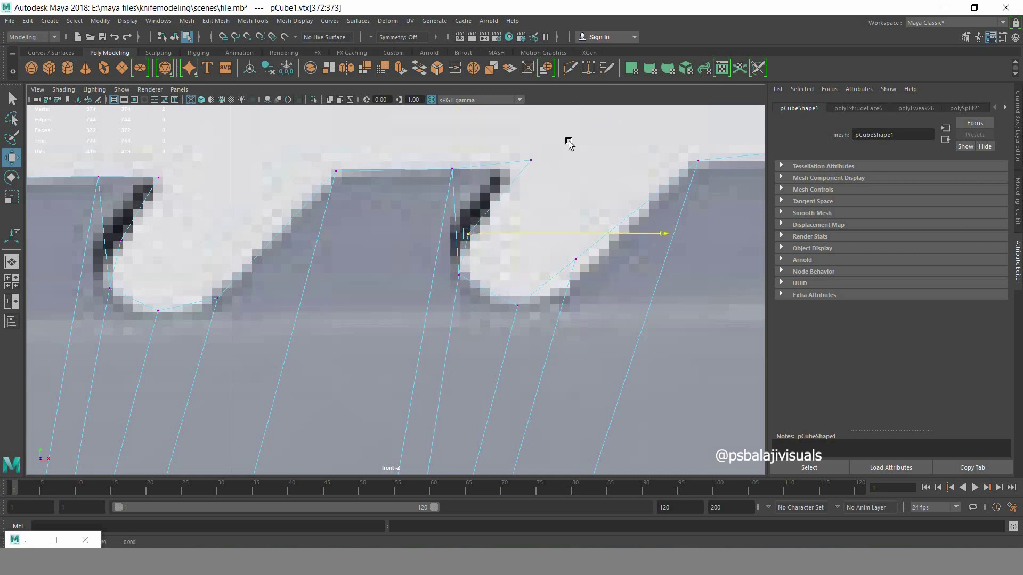
# - Place the notch's top corner and the next notch's corner vertex on the outline
pyautogui.click(531, 159)
pyautogui.moveTo(530, 130); pyautogui.dragTo(565, 176)
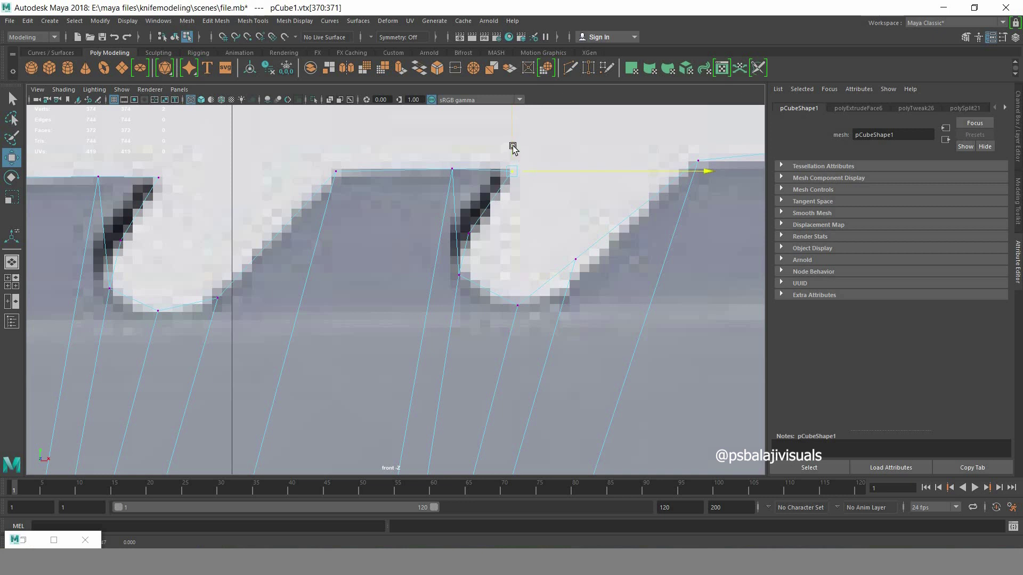
pyautogui.moveTo(513, 145); pyautogui.dragTo(513, 146)
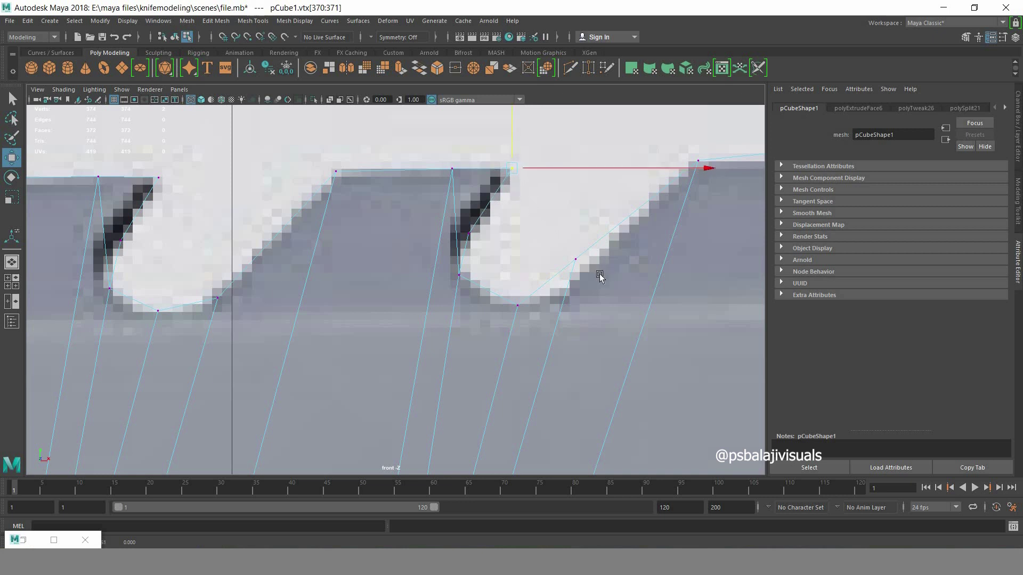
pyautogui.moveTo(600, 276); pyautogui.dragTo(568, 250)
pyautogui.moveTo(576, 208); pyautogui.dragTo(575, 224)
pyautogui.scroll(-3, 387, 320)
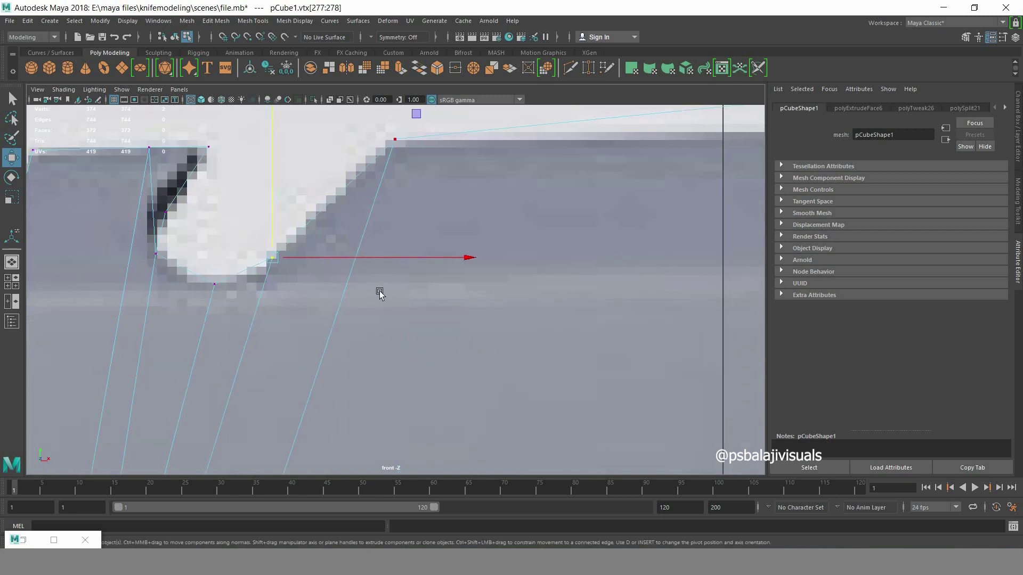
pyautogui.scroll(-10, 380, 290)
pyautogui.scroll(2, 431, 318)
pyautogui.press('q')
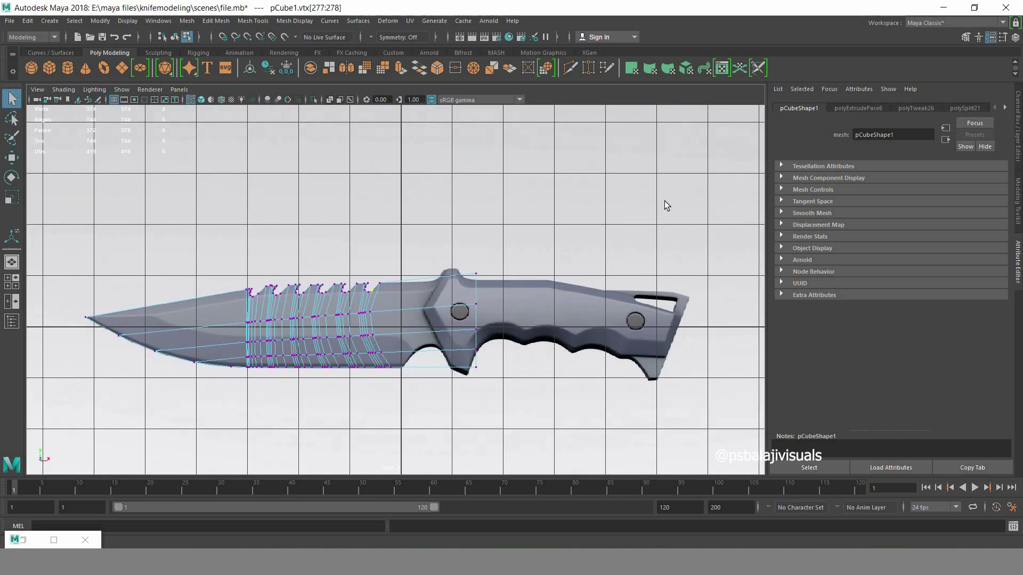
pyautogui.moveTo(602, 256); pyautogui.dragTo(602, 234)
pyautogui.click(466, 333)
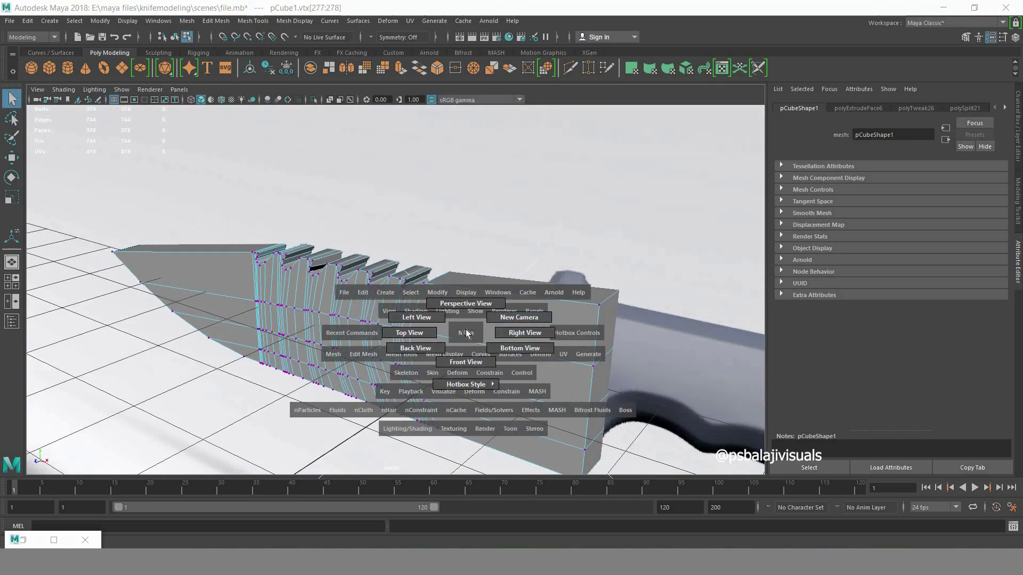
pyautogui.moveTo(541, 347)
pyautogui.keyDown('alt'); pyautogui.mouseDown()
pyautogui.moveTo(501, 341)
pyautogui.moveTo(537, 396)
pyautogui.mouseUp(); pyautogui.keyUp('alt')
pyautogui.press('space')
pyautogui.press('space')
pyautogui.press('space')
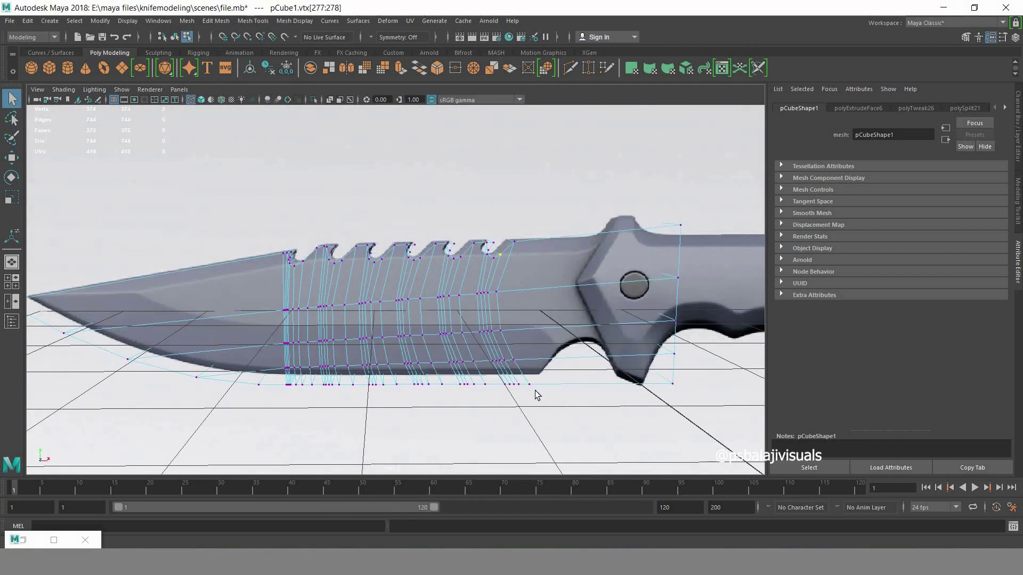
pyautogui.press('space')
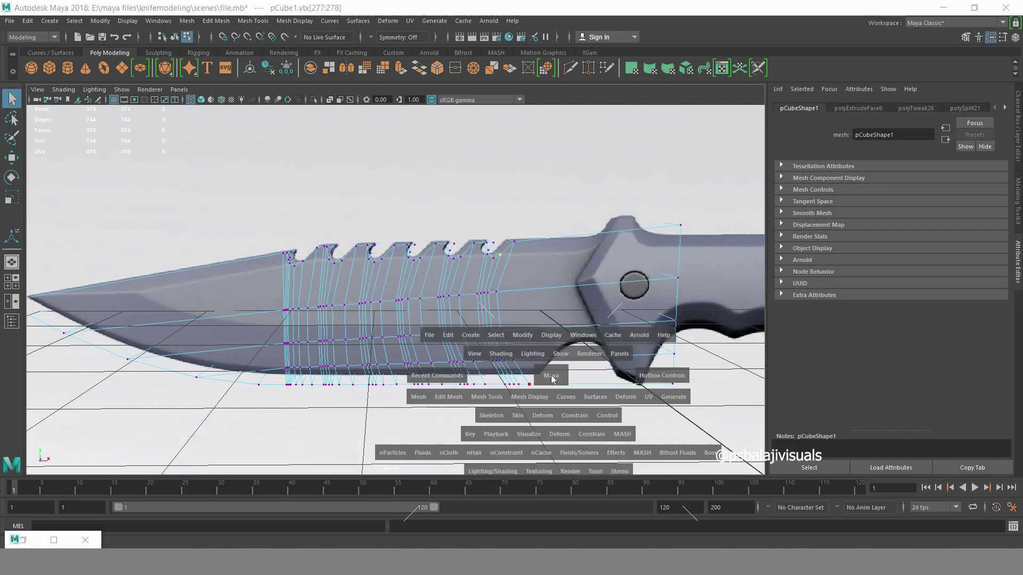
pyautogui.press('space')
pyautogui.moveTo(555, 392); pyautogui.dragTo(555, 417)
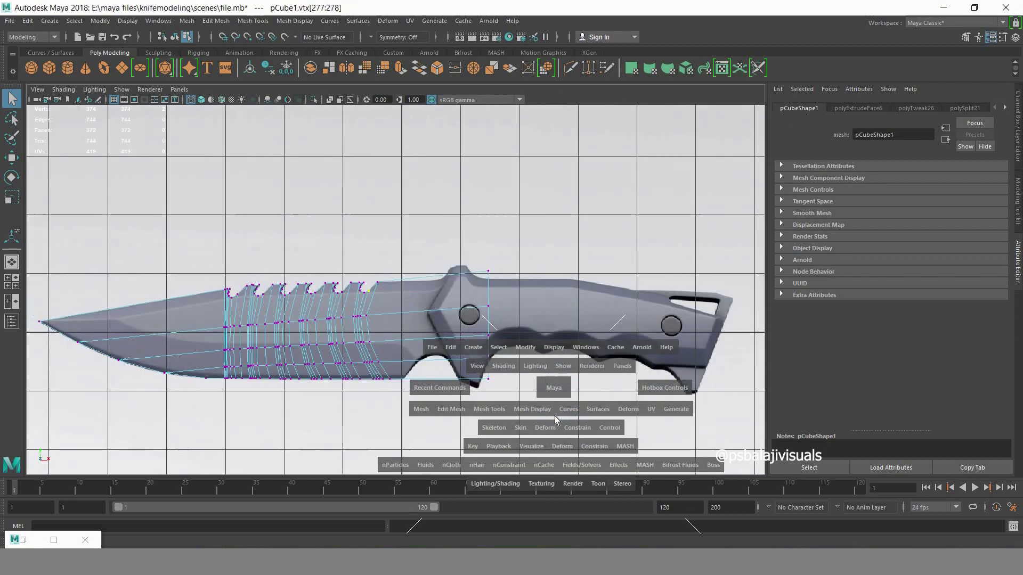
pyautogui.press('space')
pyautogui.press('space')
pyautogui.press('a')
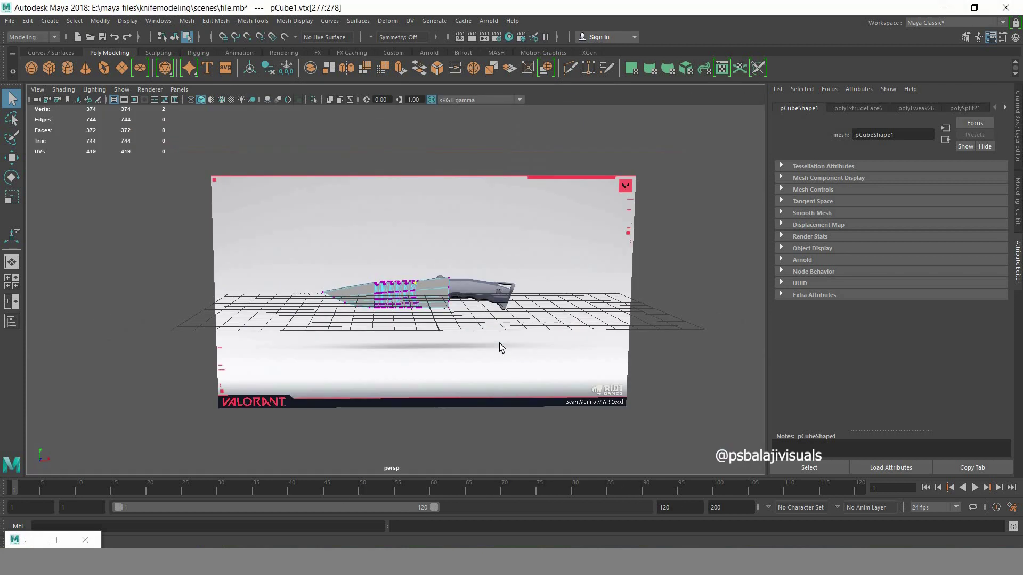
pyautogui.moveTo(499, 344)
pyautogui.keyDown('alt'); pyautogui.mouseDown()
pyautogui.moveTo(443, 347)
pyautogui.moveTo(570, 348)
pyautogui.moveTo(682, 269)
pyautogui.mouseUp(); pyautogui.keyUp('alt')
pyautogui.click(294, 378)
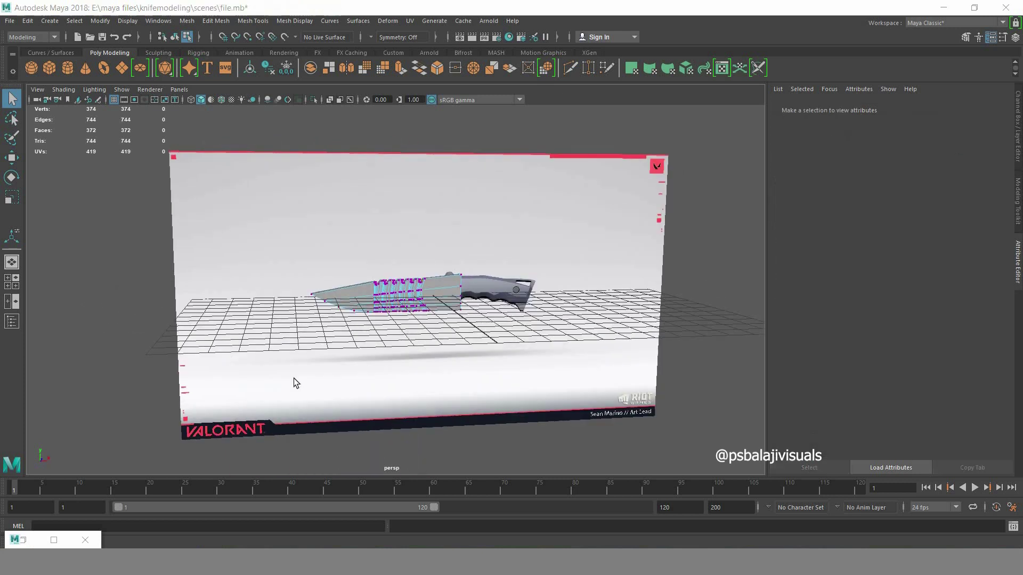
pyautogui.press('space')
pyautogui.moveTo(459, 325); pyautogui.dragTo(459, 351)
pyautogui.scroll(5, 587, 266)
pyautogui.keyDown('alt'); pyautogui.moveTo(588, 266); pyautogui.dragTo(571, 366, button='middle'); pyautogui.keyUp('alt')
pyautogui.scroll(2, 631, 347)
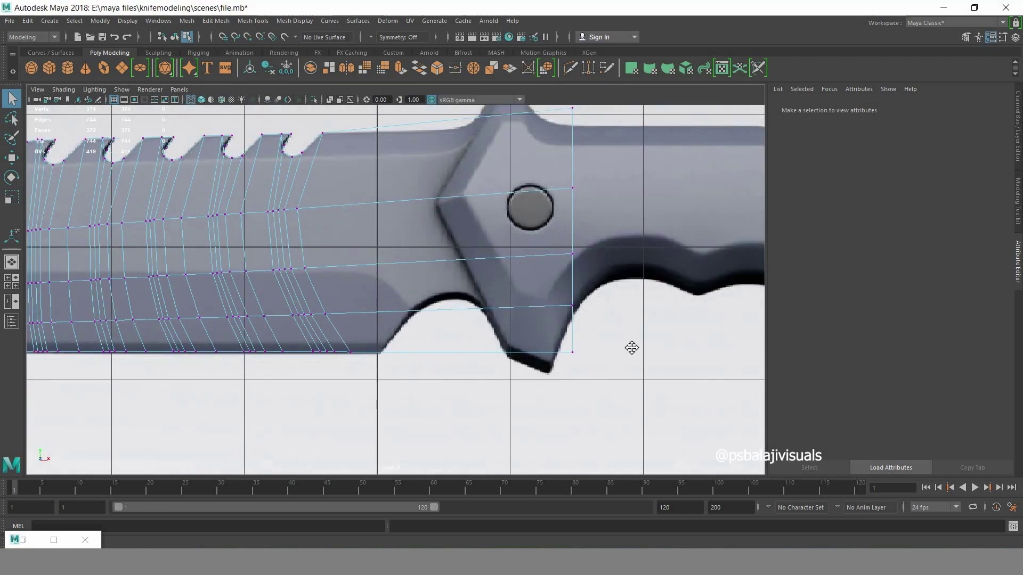
# - Cut an edge loop across the blade just before the guard and one along the lower edge, then select the new vertices
pyautogui.click(580, 71)
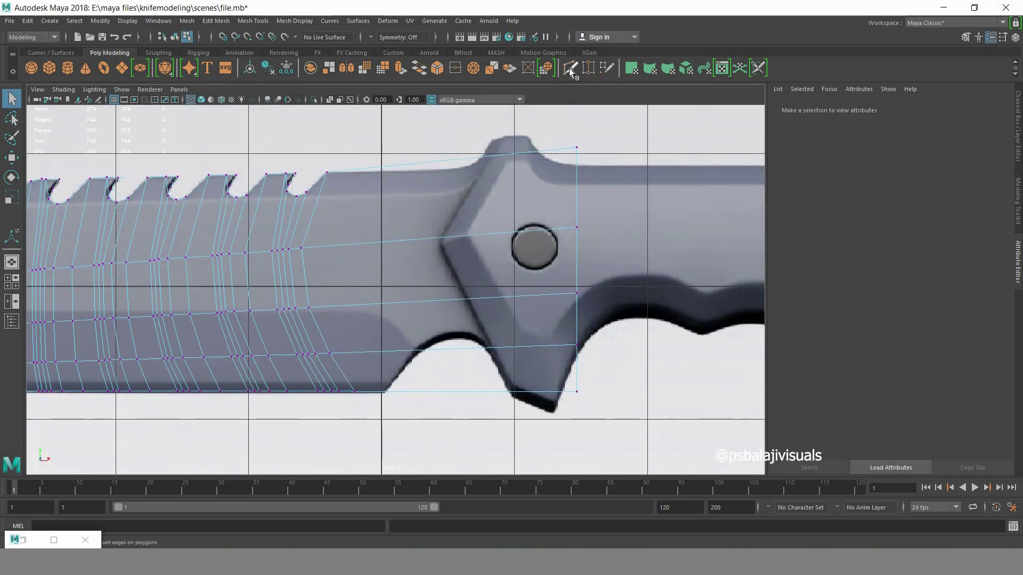
pyautogui.keyDown('ctrl'); pyautogui.click(373, 372); pyautogui.keyUp('ctrl')
pyautogui.keyDown('ctrl'); pyautogui.click(476, 367); pyautogui.keyUp('ctrl')
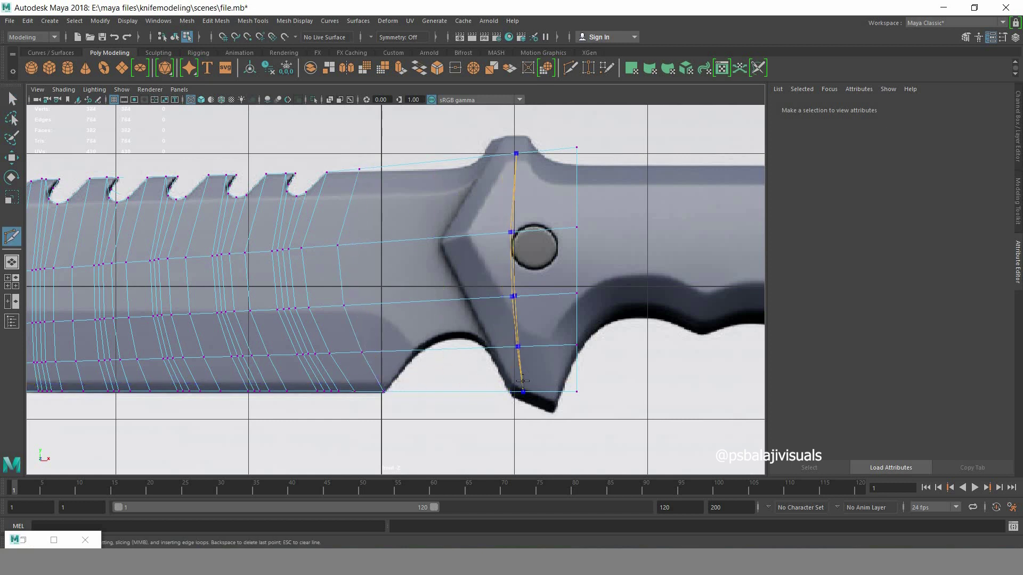
pyautogui.keyDown('ctrl'); pyautogui.click(457, 366); pyautogui.keyUp('ctrl')
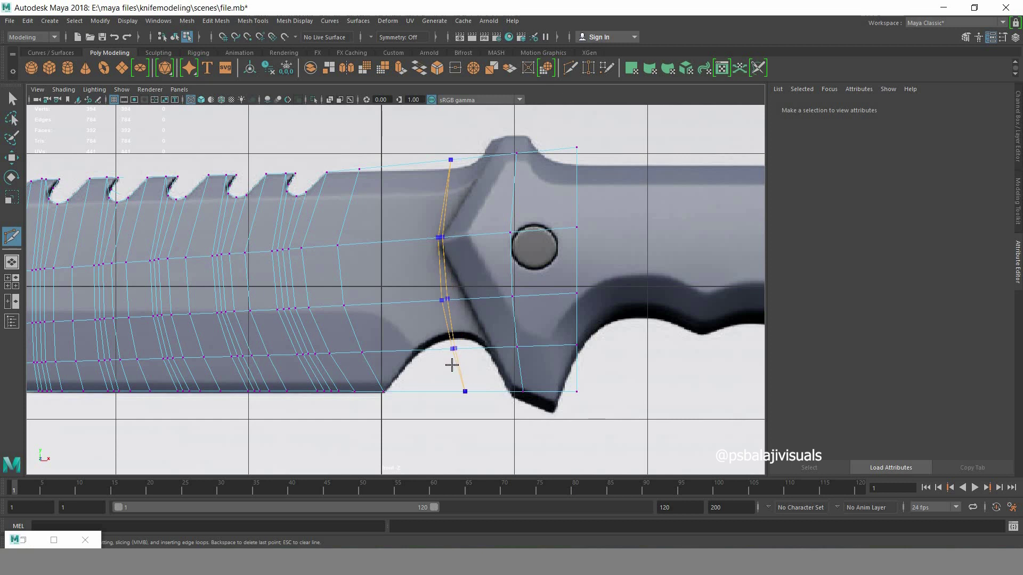
pyautogui.keyDown('ctrl'); pyautogui.click(485, 358); pyautogui.keyUp('ctrl')
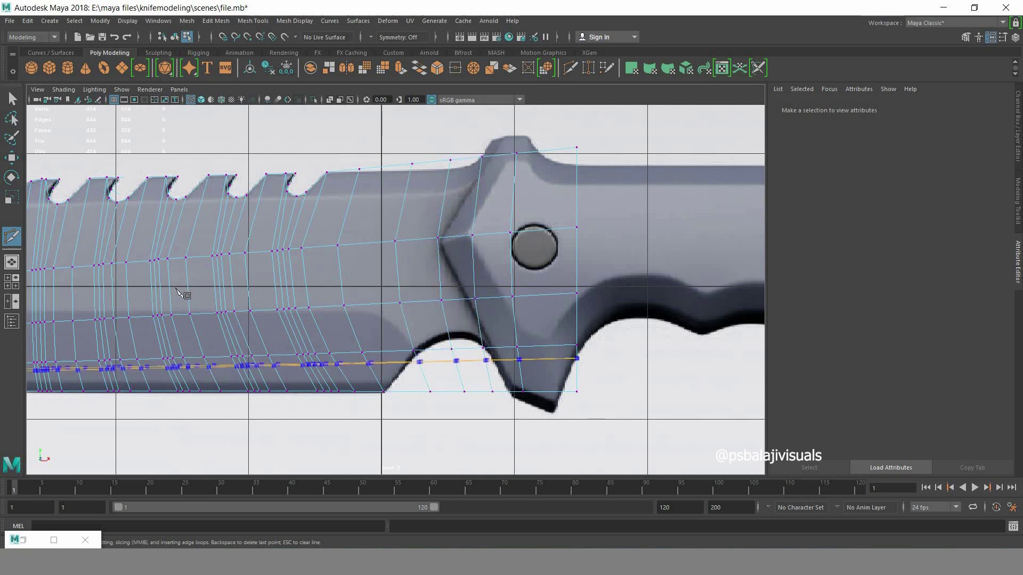
pyautogui.press('q')
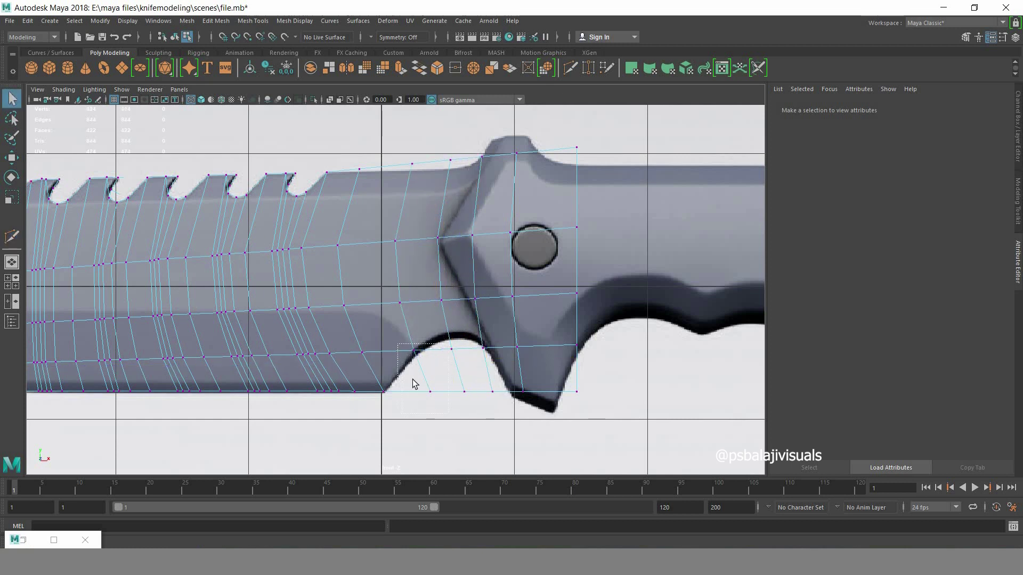
pyautogui.moveTo(415, 384); pyautogui.dragTo(416, 377)
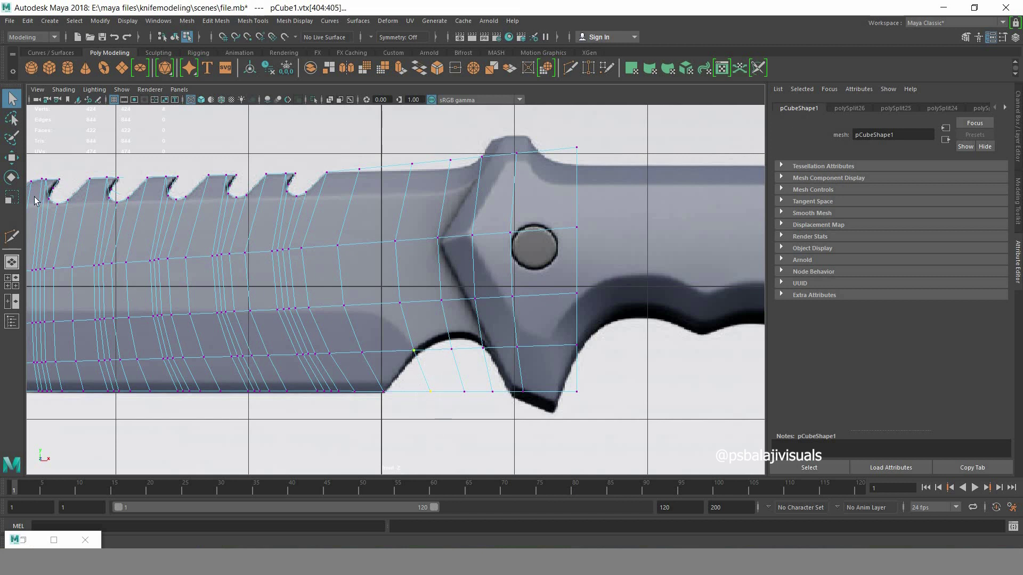
# - Move the new lower vertices onto the cutout curve and toward the guard's bevel
pyautogui.press('w')
pyautogui.moveTo(432, 318); pyautogui.dragTo(403, 341, button='middle')
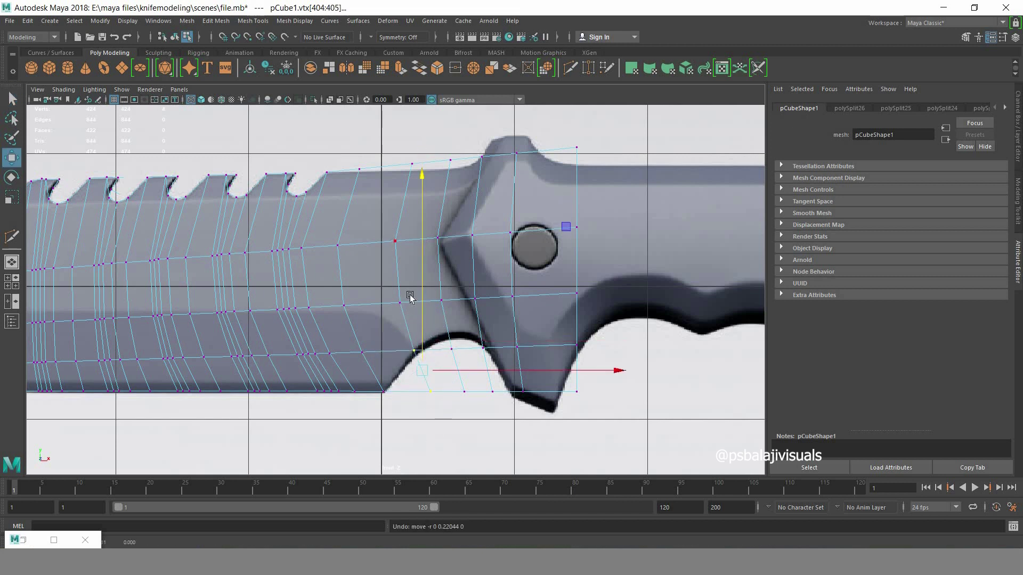
pyautogui.keyDown('shift'); pyautogui.moveTo(426, 397); pyautogui.dragTo(408, 344); pyautogui.keyUp('shift')
pyautogui.moveTo(423, 292); pyautogui.dragTo(411, 286, button='middle')
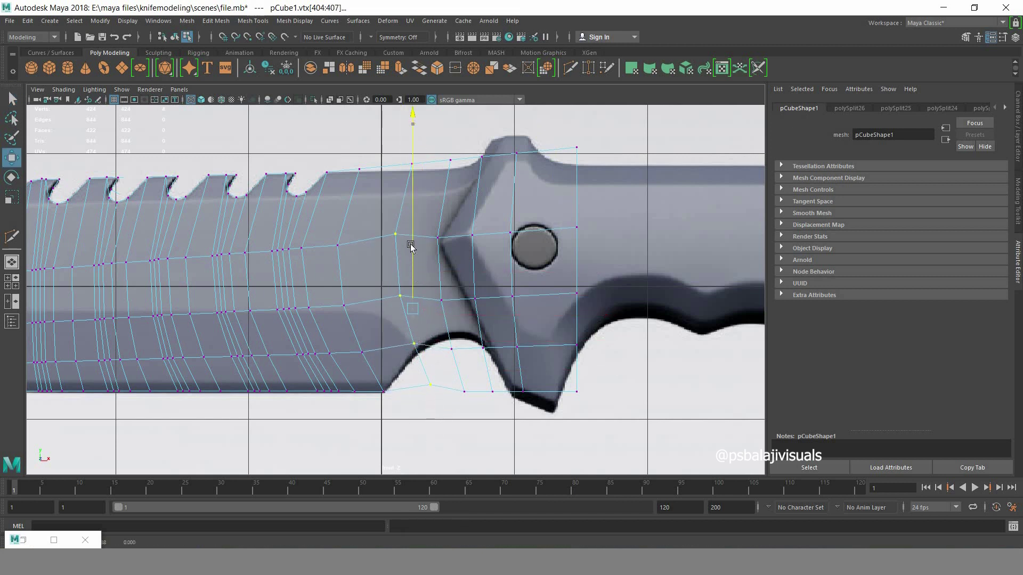
pyautogui.moveTo(402, 248); pyautogui.dragTo(402, 243)
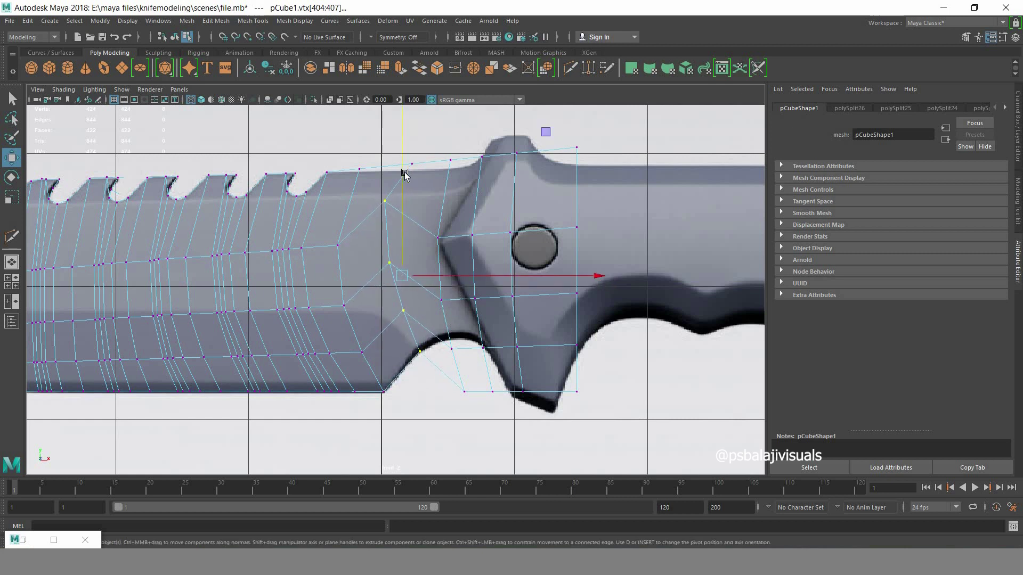
# - Reposition the new top-edge vertex along the spine and even out the vertices below it
pyautogui.moveTo(407, 158)
pyautogui.mouseDown()
pyautogui.moveTo(417, 167)
pyautogui.moveTo(399, 143)
pyautogui.mouseUp()
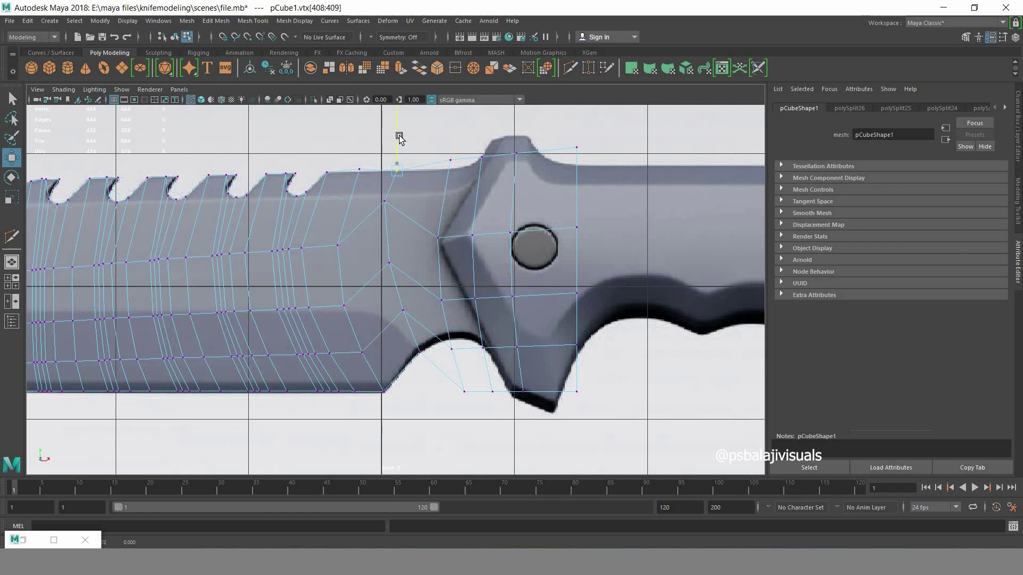
pyautogui.moveTo(371, 179); pyautogui.dragTo(359, 145)
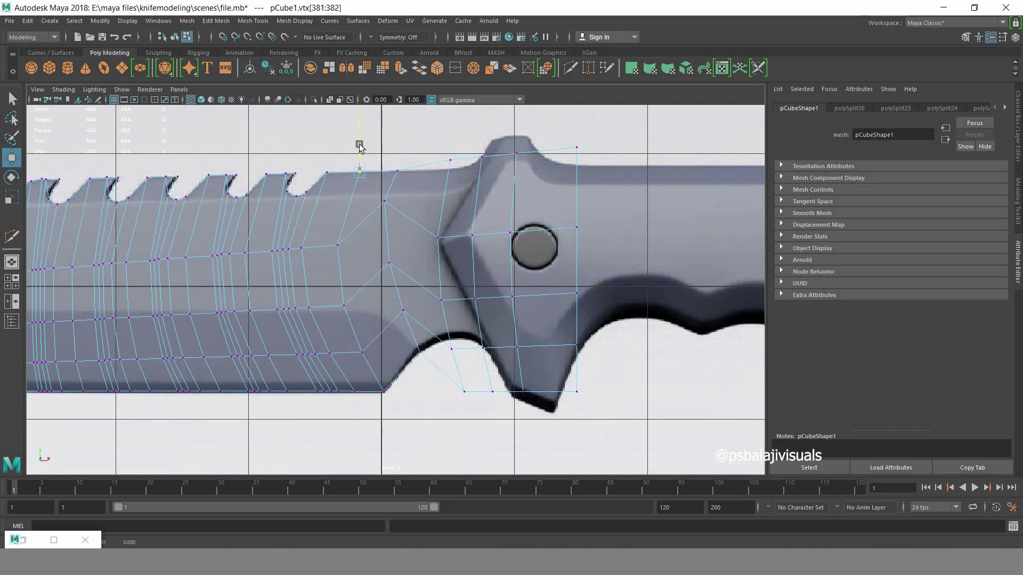
pyautogui.click(395, 198)
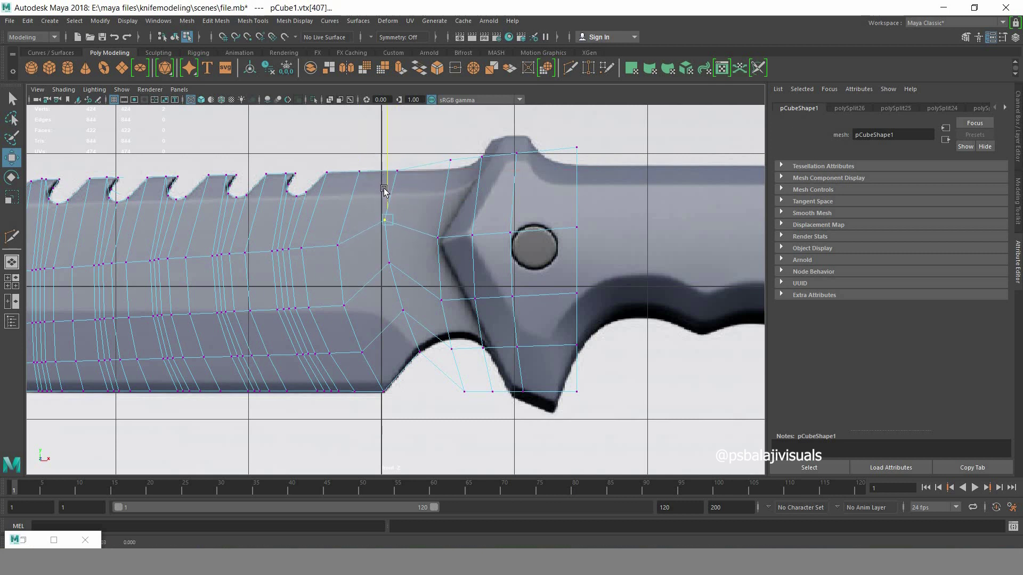
pyautogui.moveTo(388, 193); pyautogui.dragTo(386, 188)
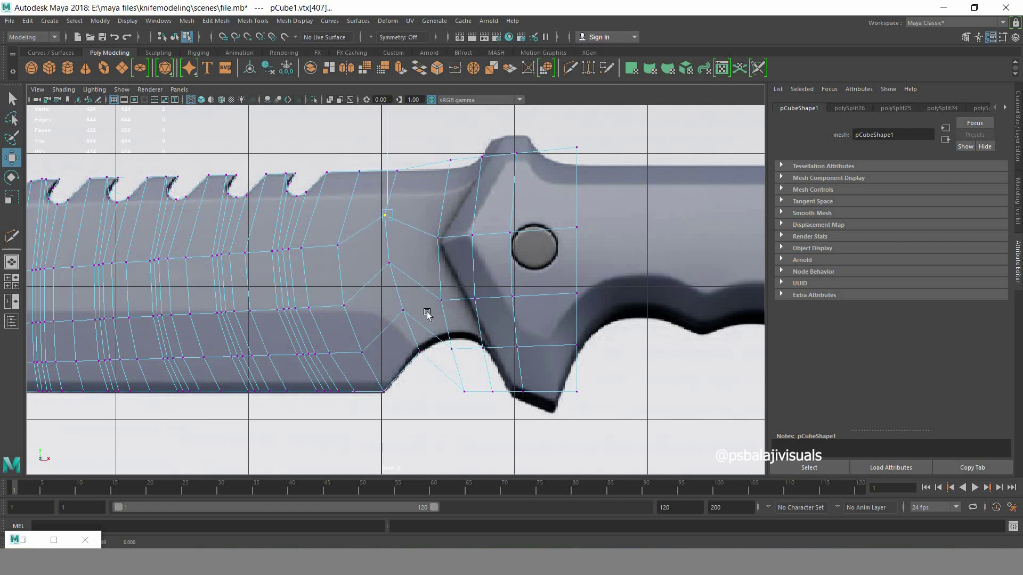
pyautogui.click(397, 265)
pyautogui.moveTo(393, 228); pyautogui.dragTo(394, 278)
# - Shift the middle and upper loop vertices left to straighten the new loop
pyautogui.click(387, 317)
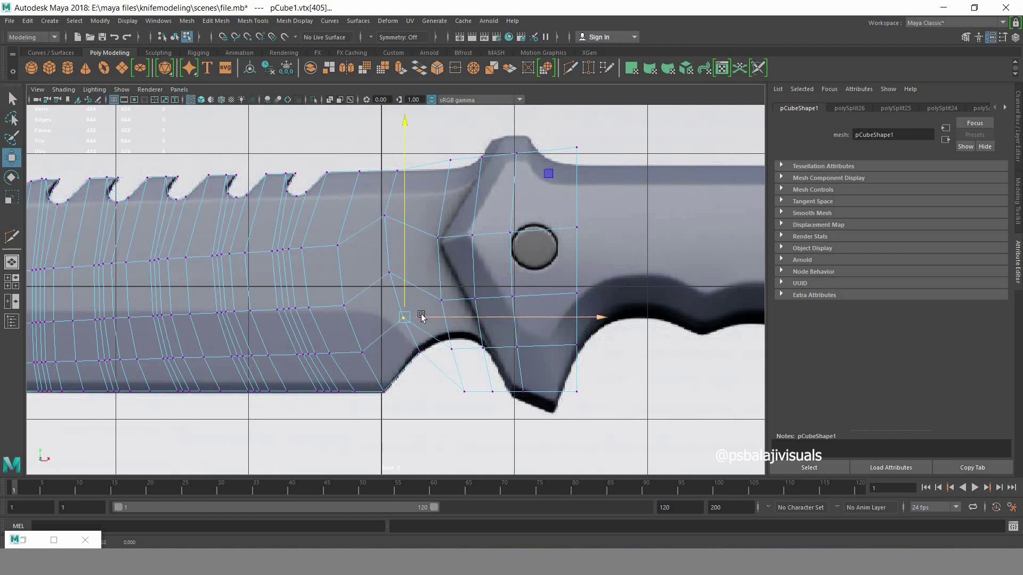
pyautogui.click(392, 270)
pyautogui.moveTo(408, 266); pyautogui.dragTo(388, 264)
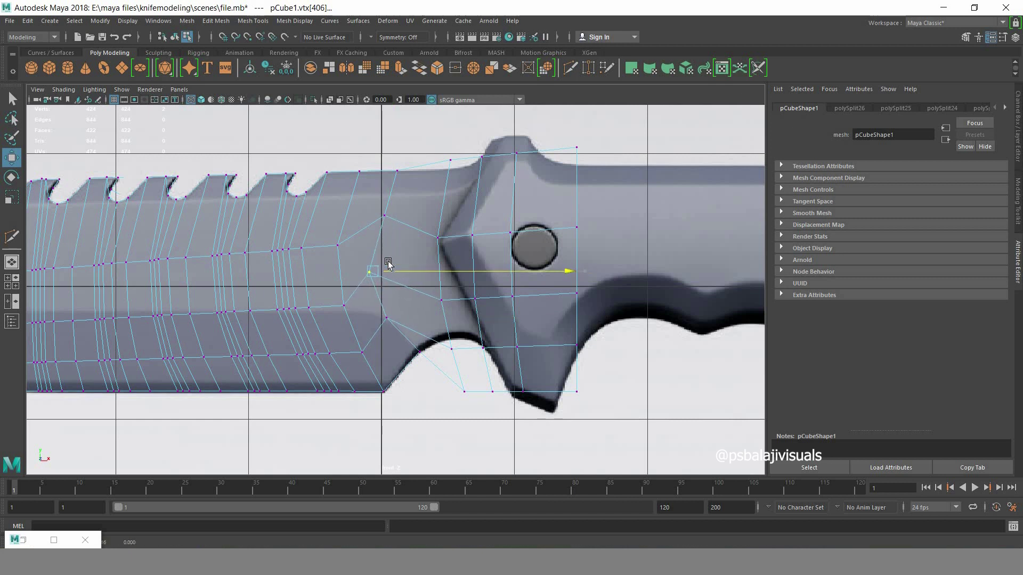
pyautogui.click(384, 215)
pyautogui.moveTo(406, 214)
pyautogui.mouseDown()
pyautogui.moveTo(394, 215)
pyautogui.moveTo(405, 163)
pyautogui.mouseUp()
pyautogui.moveTo(560, 171); pyautogui.dragTo(550, 171)
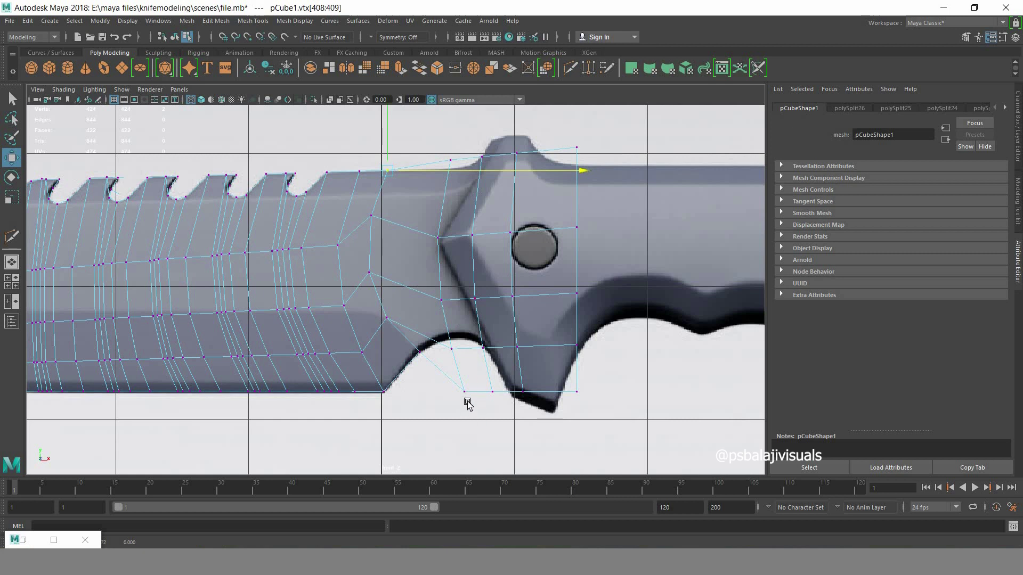
# - Select the vertex column at the guard and raise its lower vertices up the guard
pyautogui.click(464, 392)
pyautogui.keyDown('shift'); pyautogui.doubleClick(452, 350); pyautogui.keyUp('shift')
pyautogui.keyDown('ctrl'); pyautogui.moveTo(423, 140); pyautogui.dragTo(450, 168); pyautogui.keyUp('ctrl')
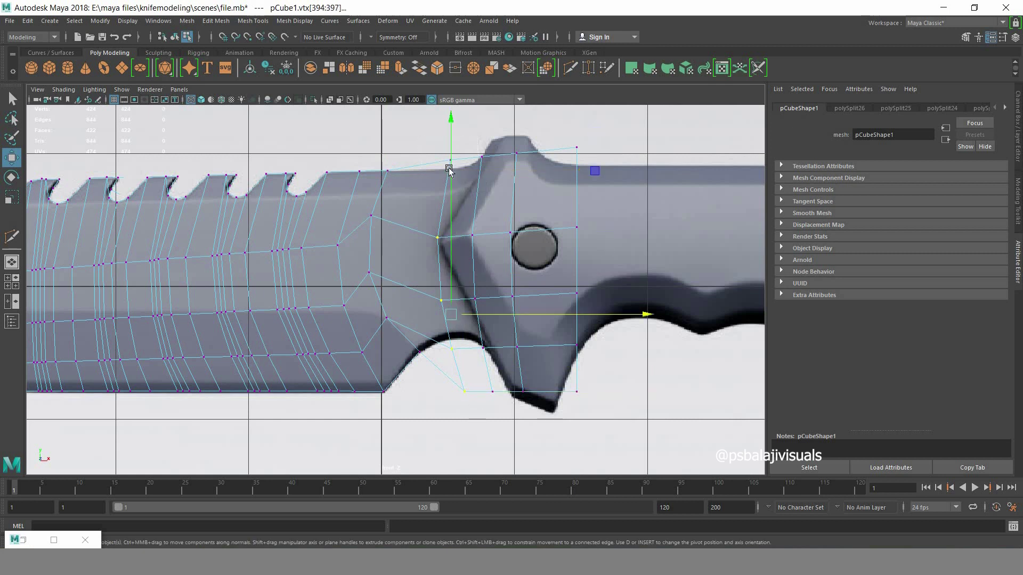
pyautogui.moveTo(452, 273); pyautogui.dragTo(445, 240)
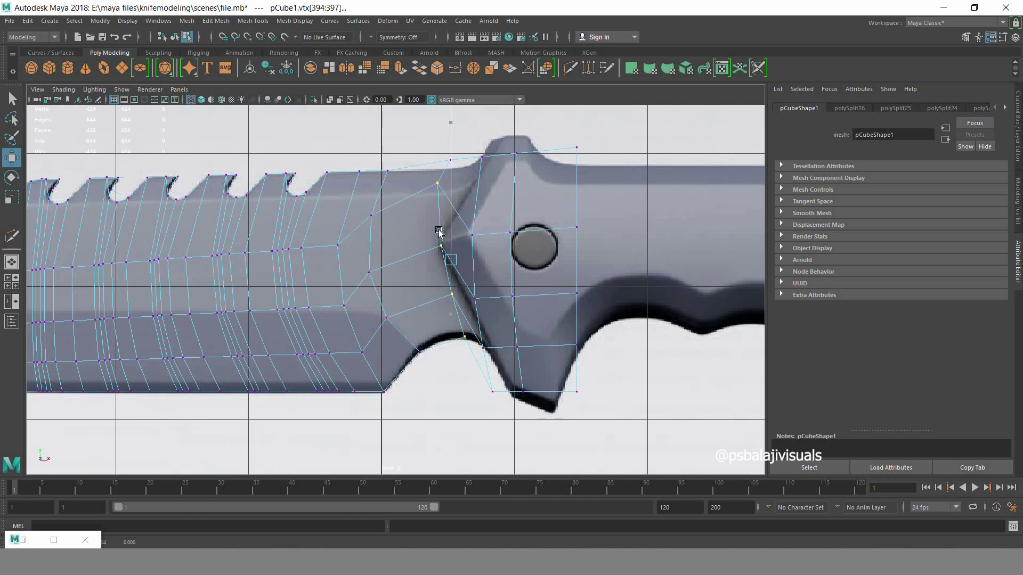
pyautogui.keyDown('ctrl'); pyautogui.moveTo(401, 136); pyautogui.dragTo(461, 224); pyautogui.keyUp('ctrl')
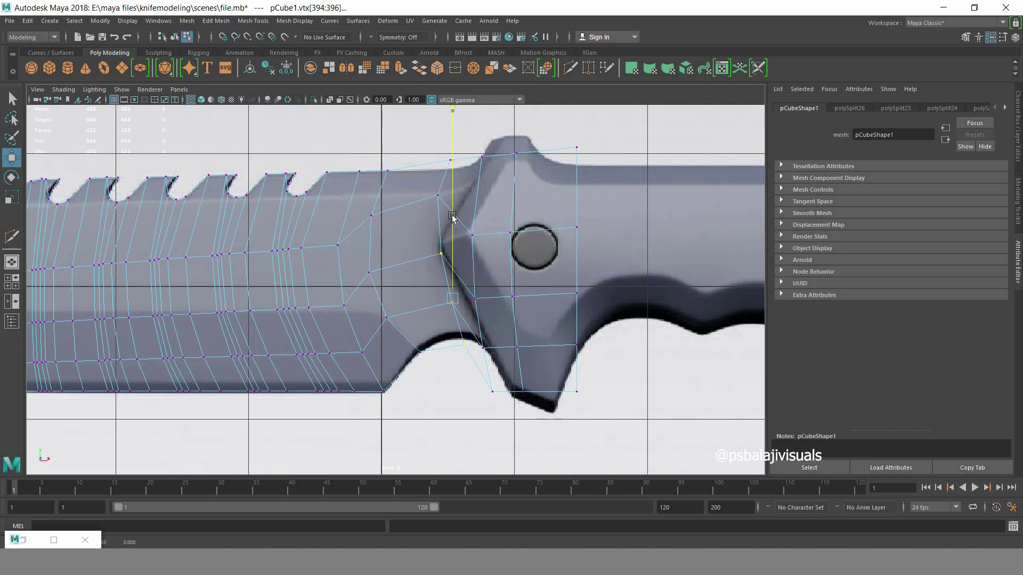
pyautogui.moveTo(452, 267); pyautogui.dragTo(459, 256)
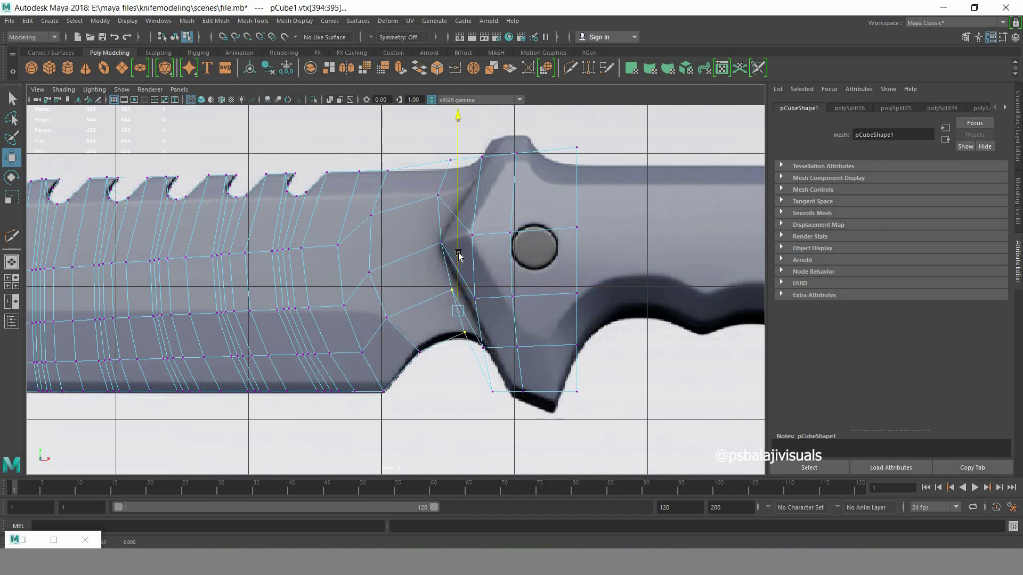
pyautogui.moveTo(443, 181); pyautogui.dragTo(455, 142)
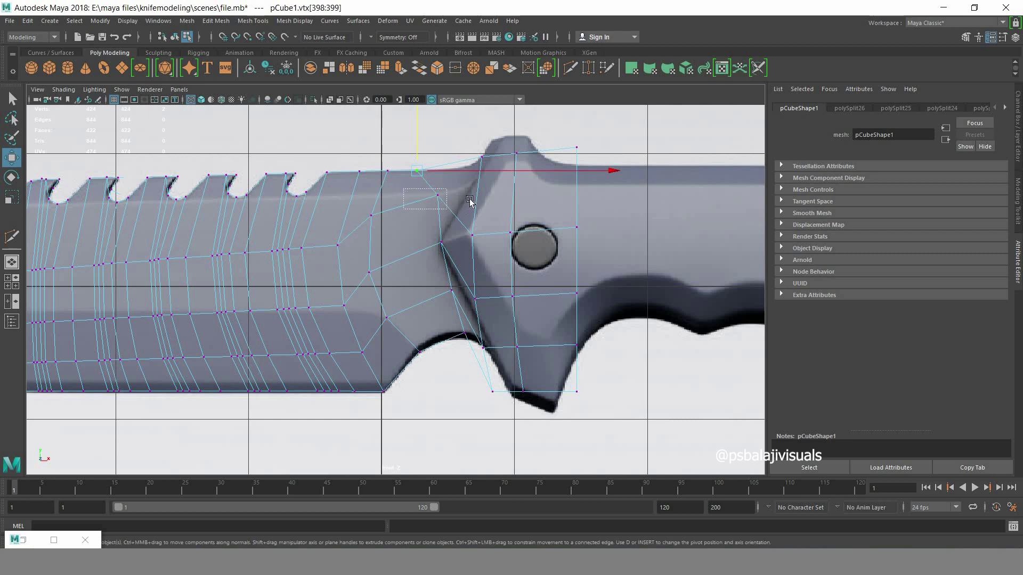
pyautogui.moveTo(396, 182); pyautogui.dragTo(438, 210)
# - Move vertices down the guard's left edge onto its slanted outline
pyautogui.click(454, 257)
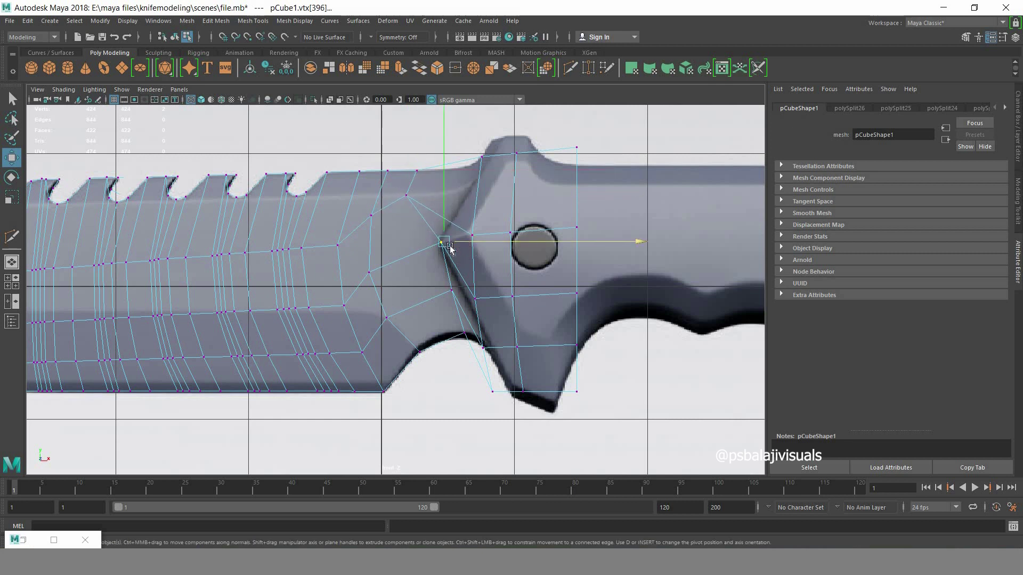
pyautogui.moveTo(469, 240); pyautogui.dragTo(430, 240)
pyautogui.moveTo(418, 286)
pyautogui.mouseDown()
pyautogui.moveTo(484, 292)
pyautogui.moveTo(450, 351)
pyautogui.moveTo(445, 308)
pyautogui.mouseUp()
pyautogui.click(467, 333)
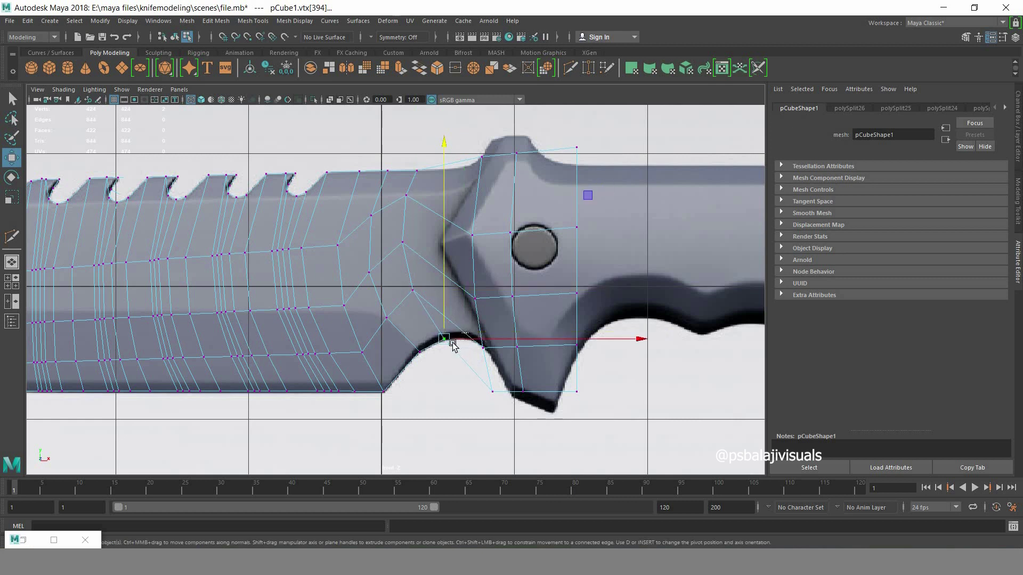
pyautogui.moveTo(464, 341); pyautogui.dragTo(471, 340)
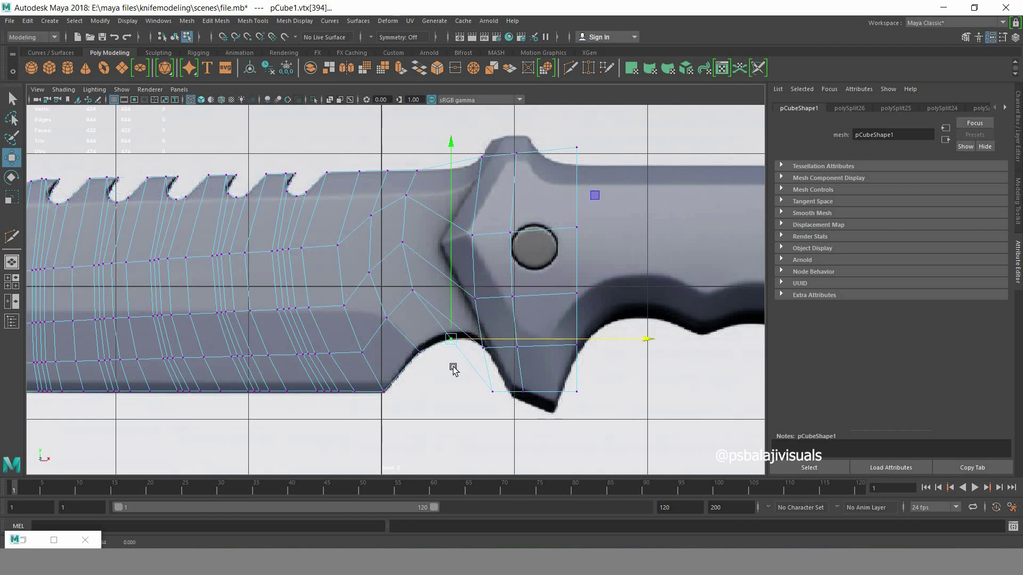
pyautogui.moveTo(476, 147)
pyautogui.mouseDown()
pyautogui.moveTo(488, 161)
pyautogui.moveTo(471, 166)
pyautogui.mouseUp()
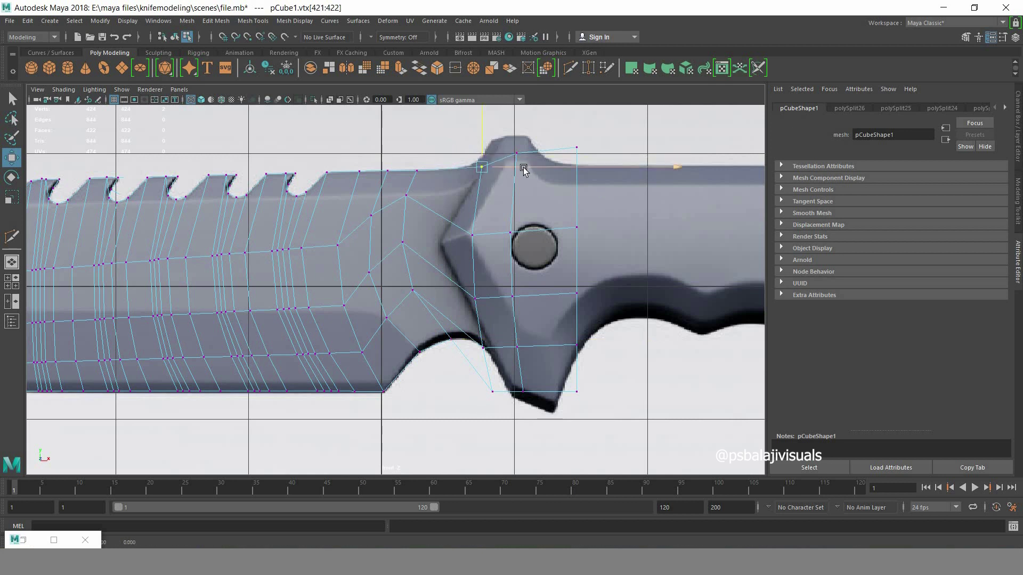
# - Place the guard's top-left corner vertex and move the lower-left vertex up the edge
pyautogui.click(458, 217)
pyautogui.moveTo(472, 210); pyautogui.dragTo(472, 160)
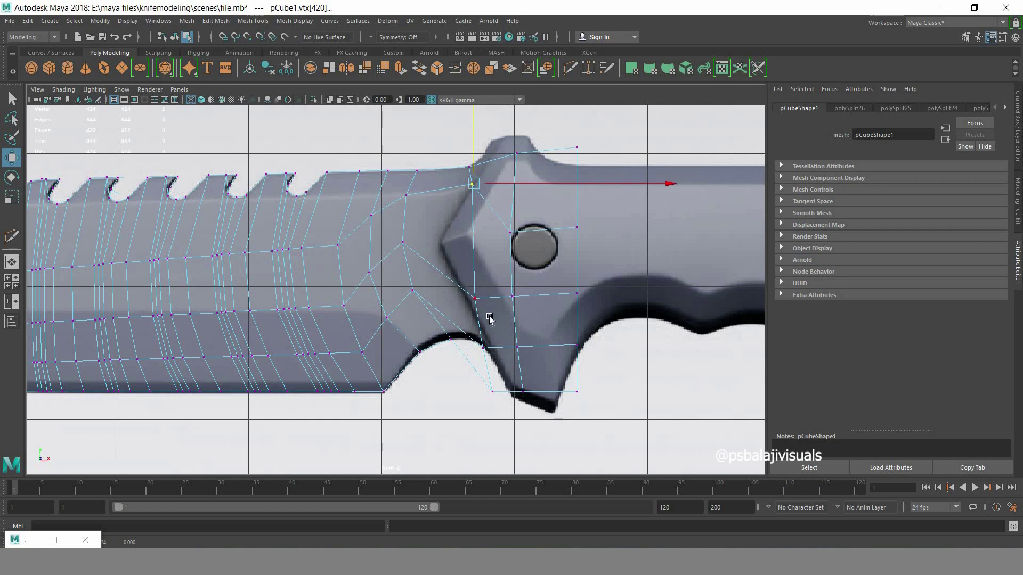
pyautogui.click(480, 213)
pyautogui.moveTo(480, 213)
pyautogui.mouseDown()
pyautogui.moveTo(474, 224)
pyautogui.moveTo(490, 225)
pyautogui.mouseUp()
pyautogui.click(471, 185)
pyautogui.moveTo(507, 187); pyautogui.dragTo(502, 191)
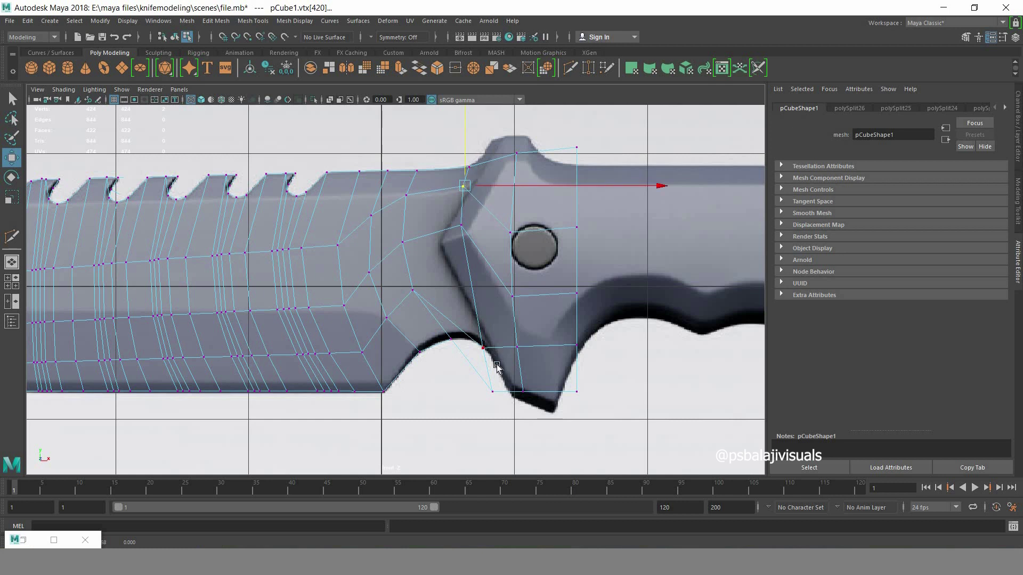
pyautogui.click(482, 347)
pyautogui.moveTo(512, 347); pyautogui.dragTo(504, 282)
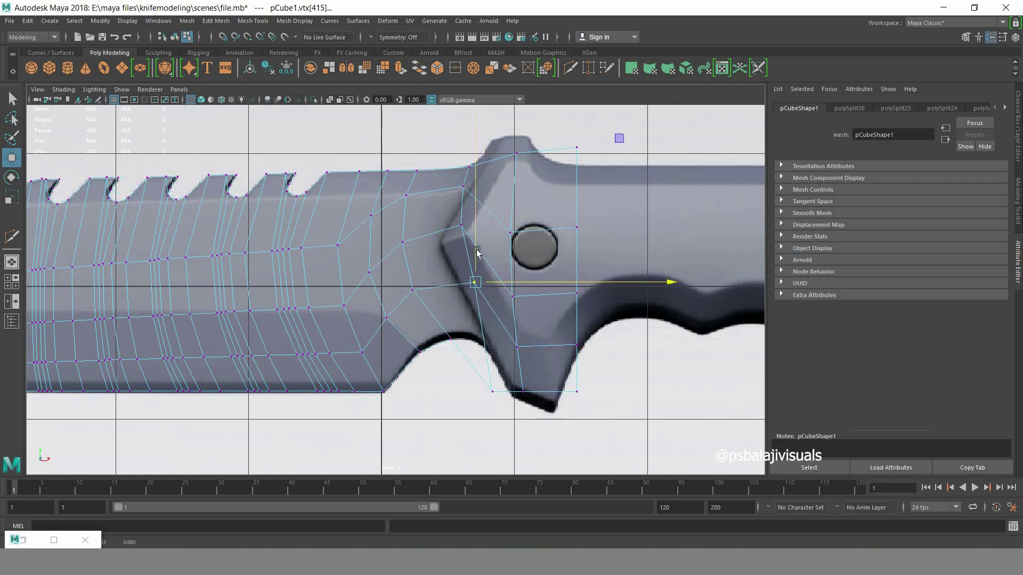
pyautogui.moveTo(476, 251); pyautogui.dragTo(475, 256)
# - Pull the bottom guard vertex up and shift the left-edge vertices onto the guard outline
pyautogui.click(492, 392)
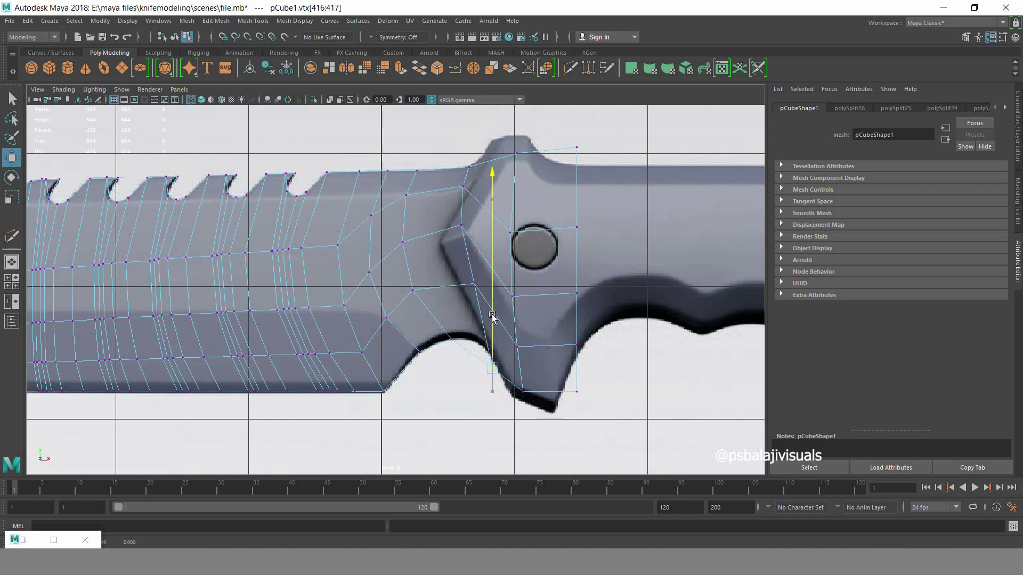
pyautogui.moveTo(494, 368)
pyautogui.mouseDown()
pyautogui.moveTo(491, 326)
pyautogui.moveTo(482, 340)
pyautogui.mouseUp()
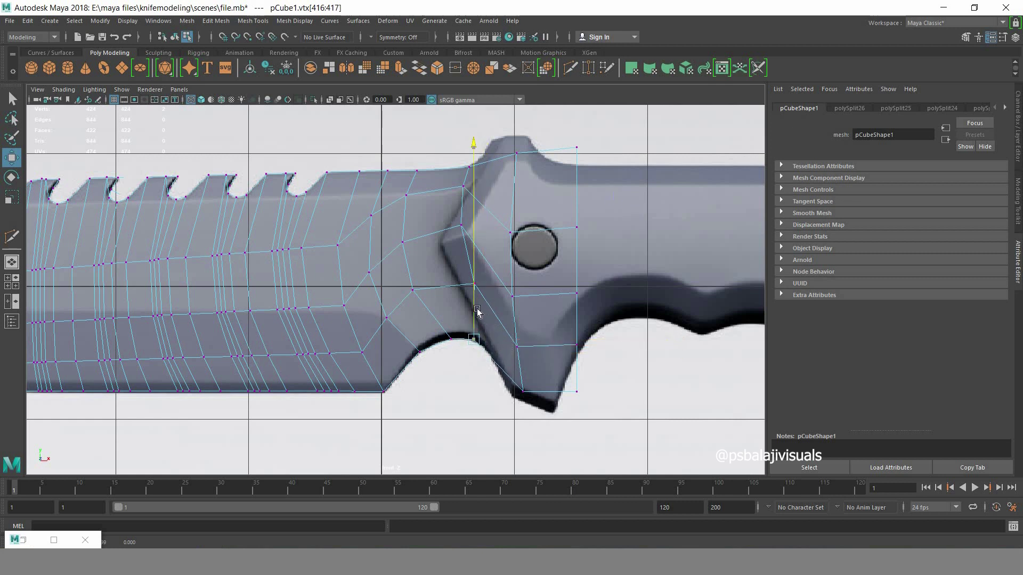
pyautogui.click(475, 284)
pyautogui.moveTo(514, 283); pyautogui.dragTo(481, 284)
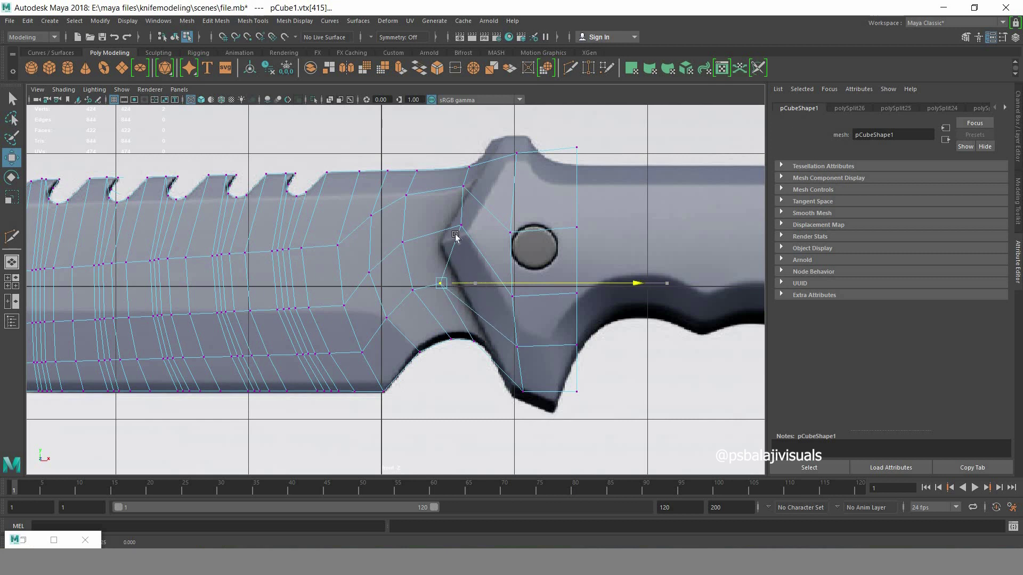
pyautogui.click(461, 224)
pyautogui.moveTo(474, 228); pyautogui.dragTo(445, 228)
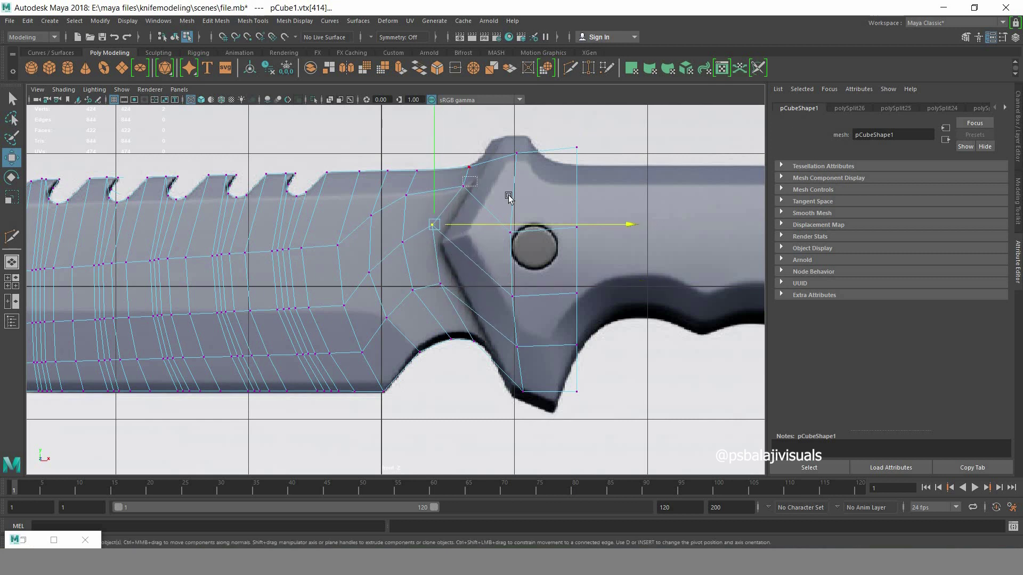
pyautogui.click(463, 186)
pyautogui.moveTo(469, 186); pyautogui.dragTo(451, 186)
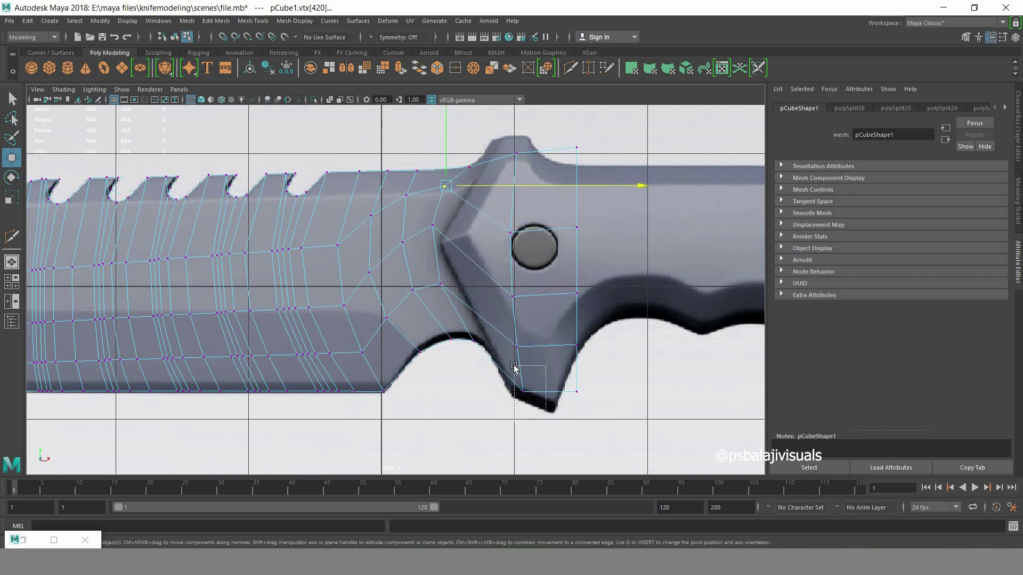
# - Select the redundant vertex column beside the guard
pyautogui.moveTo(515, 368); pyautogui.dragTo(533, 387)
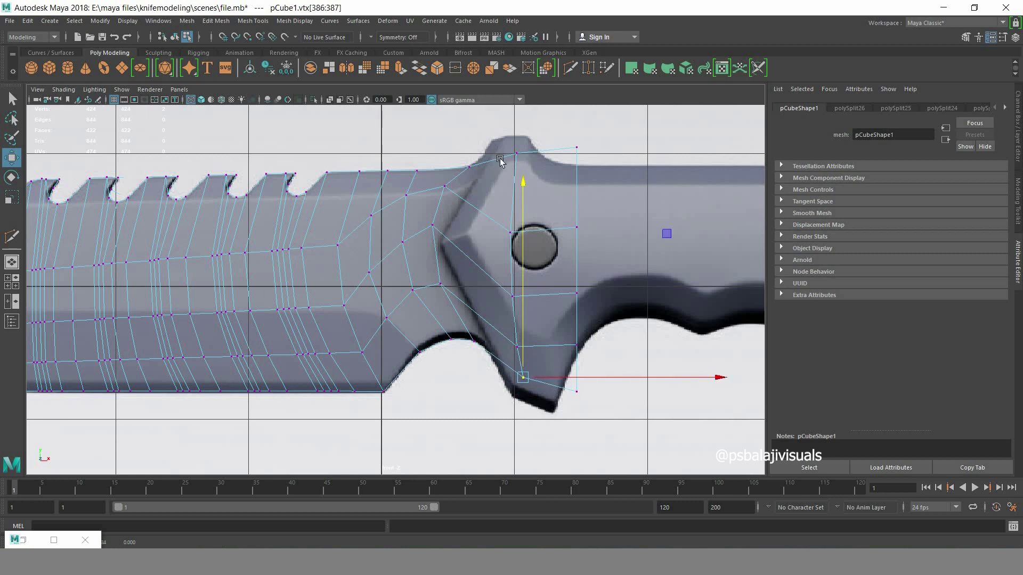
pyautogui.moveTo(494, 135)
pyautogui.mouseDown()
pyautogui.moveTo(535, 162)
pyautogui.moveTo(498, 394)
pyautogui.mouseUp()
pyautogui.moveTo(573, 266); pyautogui.dragTo(544, 262)
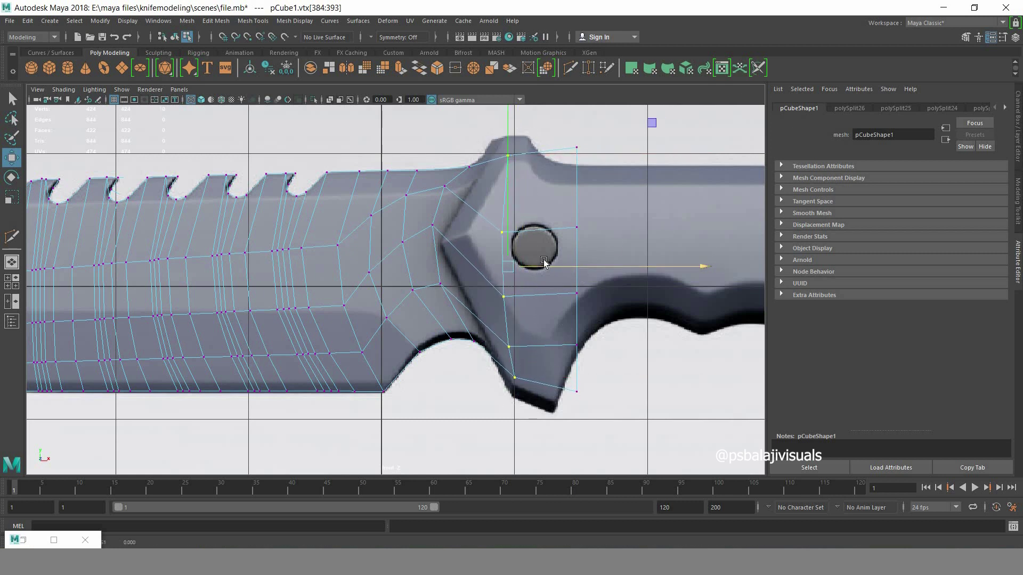
# - Delete the redundant vertex column and its edges next to the guard
pyautogui.press('Delete')
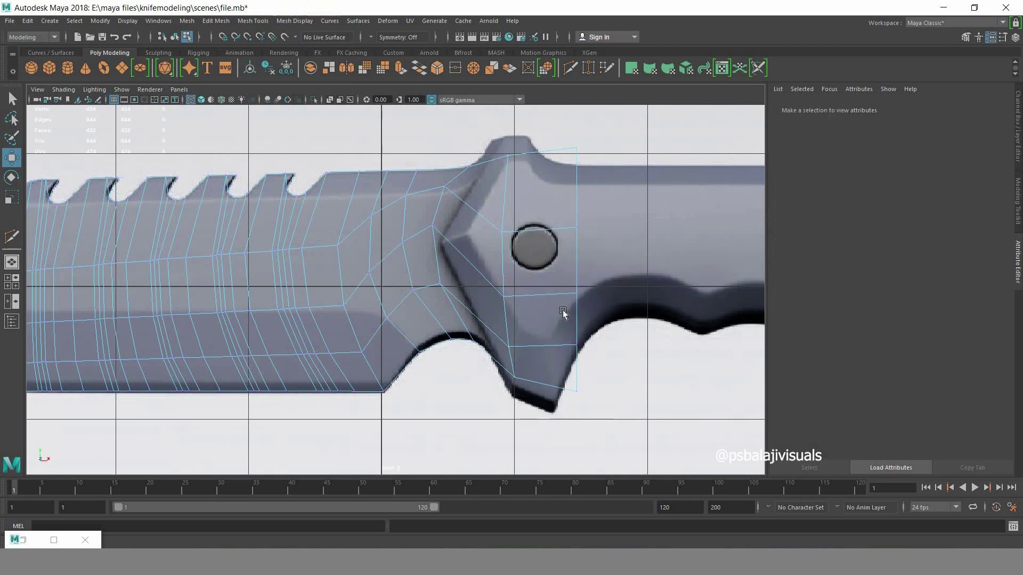
pyautogui.click(399, 400)
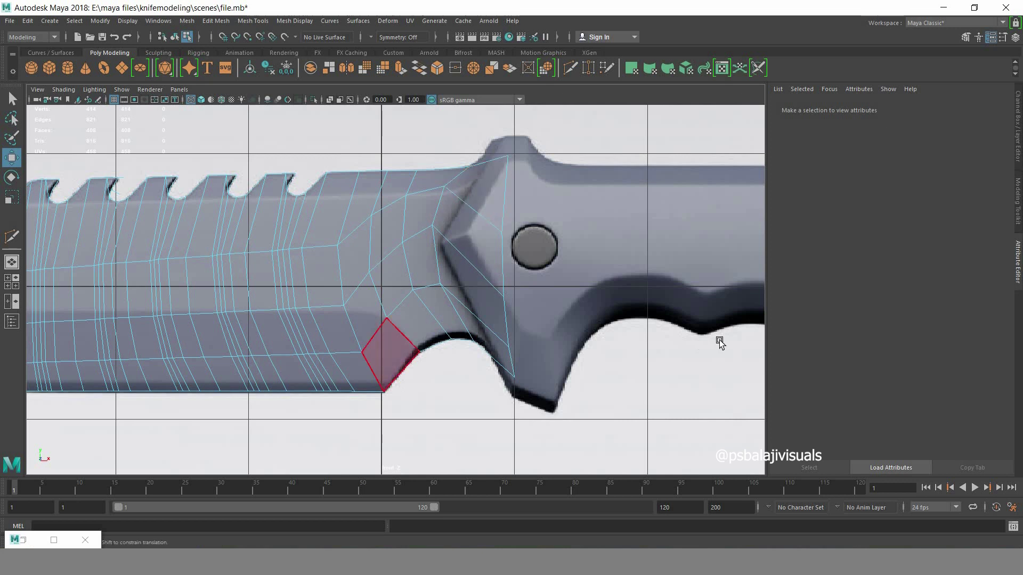
pyautogui.keyDown('alt'); pyautogui.moveTo(239, 319); pyautogui.dragTo(561, 318, button='middle'); pyautogui.keyUp('alt')
pyautogui.press('q')
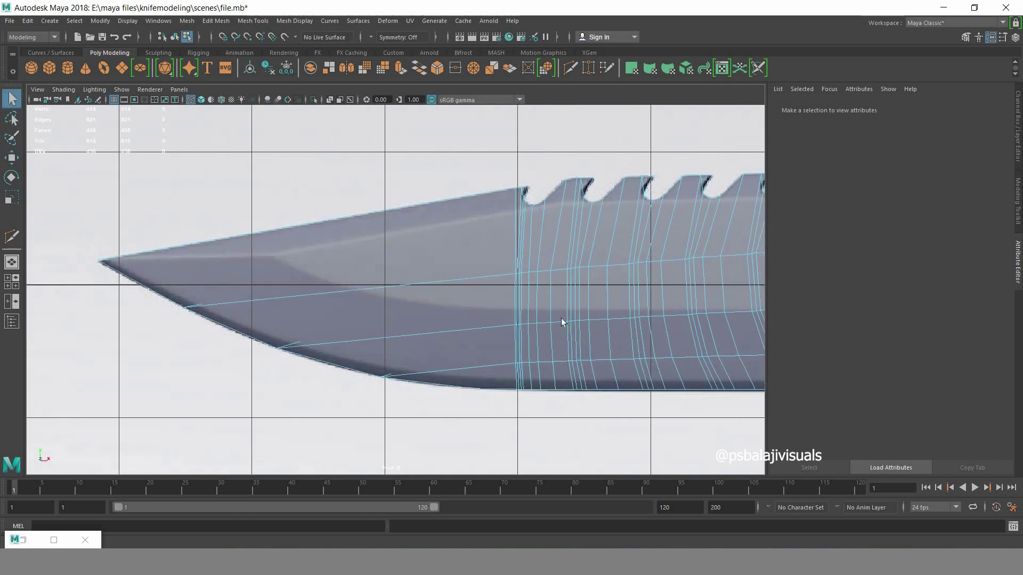
# - Isolate the knife in the perspective view and check it with smooth preview on and off
pyautogui.press('space')
pyautogui.press('space')
pyautogui.press('F8')
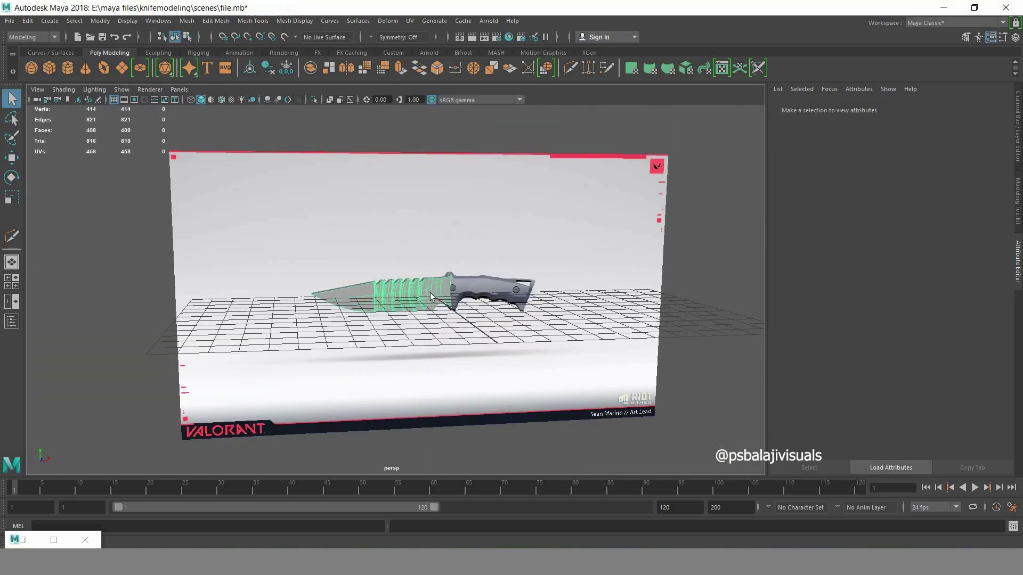
pyautogui.hotkey('ctrl', '1')
pyautogui.press('f')
pyautogui.click(453, 337)
pyautogui.keyDown('alt'); pyautogui.moveTo(489, 391); pyautogui.dragTo(485, 298); pyautogui.keyUp('alt')
pyautogui.click(485, 299)
pyautogui.press('3')
pyautogui.click(580, 353)
pyautogui.scroll(3, 580, 353)
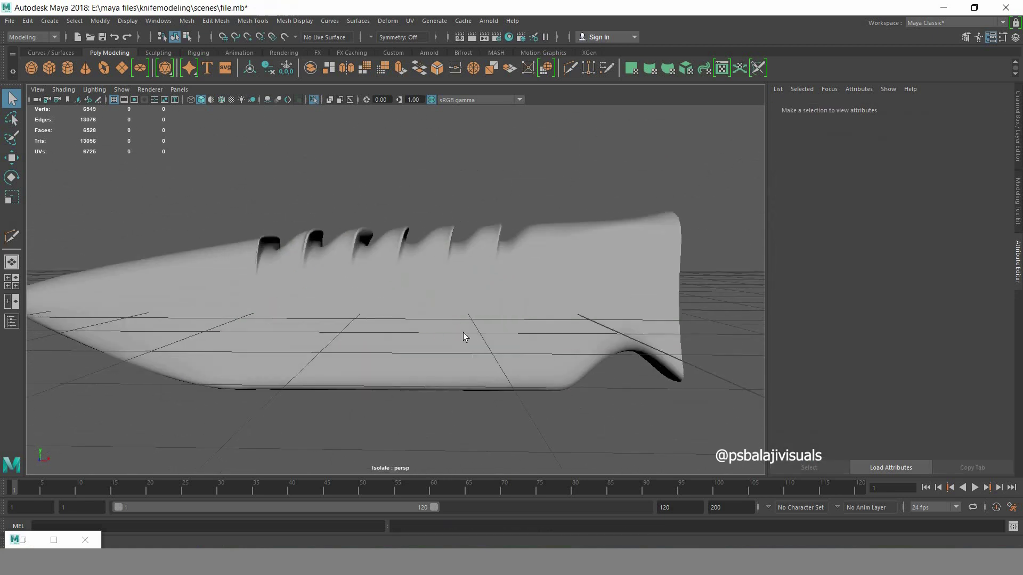
pyautogui.click(471, 325)
pyautogui.press('1')
pyautogui.click(379, 361)
pyautogui.scroll(-3, 378, 360)
pyautogui.press('space')
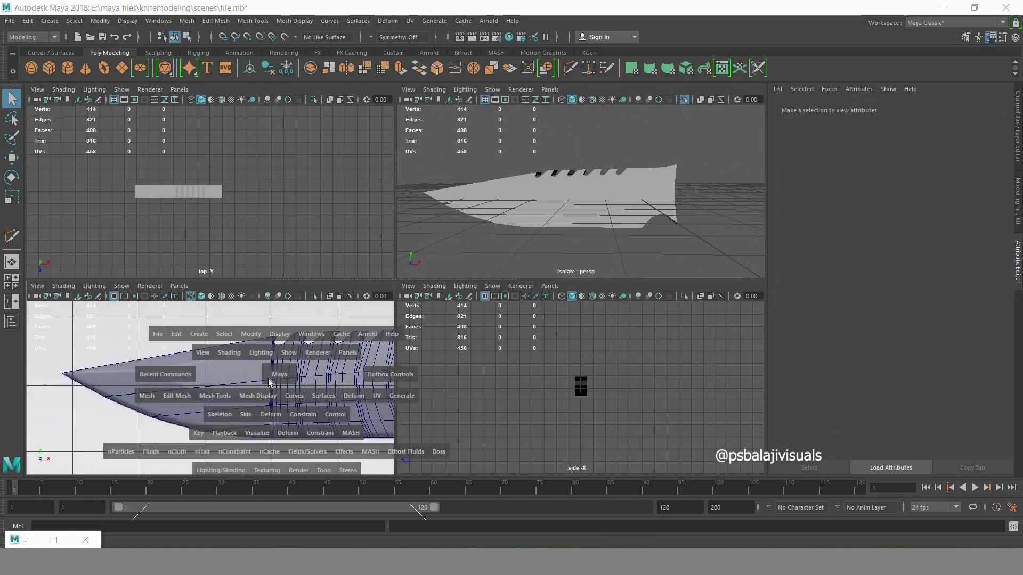
# - Create a polygon cube in the side view and slide it onto the start of the handle
pyautogui.keyDown('alt'); pyautogui.moveTo(643, 370); pyautogui.dragTo(472, 336, button='middle'); pyautogui.keyUp('alt')
pyautogui.scroll(-3, 598, 322)
pyautogui.scroll(2, 572, 334)
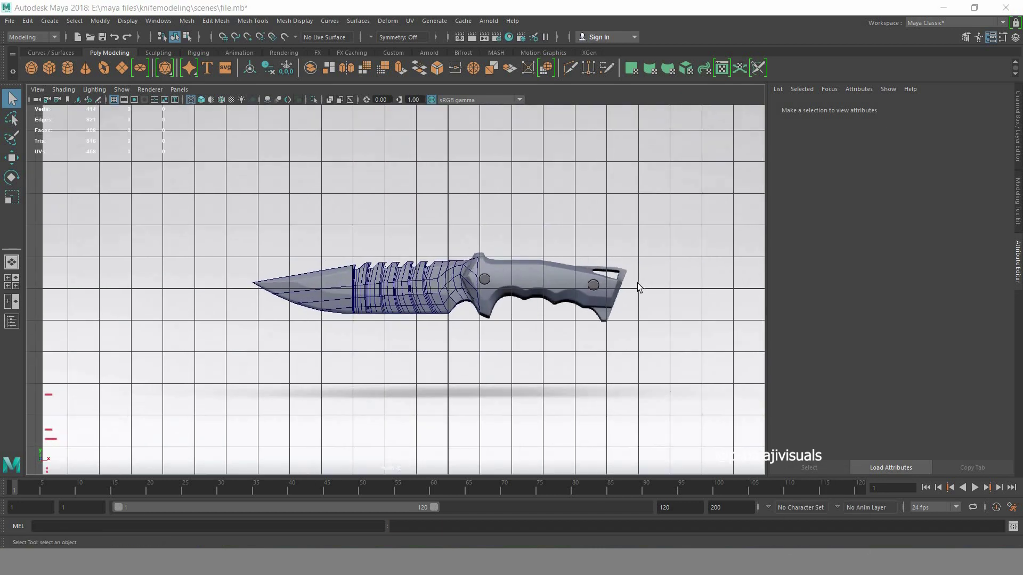
pyautogui.scroll(2, 637, 283)
pyautogui.keyDown('alt'); pyautogui.moveTo(688, 240); pyautogui.dragTo(600, 315, button='middle'); pyautogui.keyUp('alt')
pyautogui.scroll(3, 600, 315)
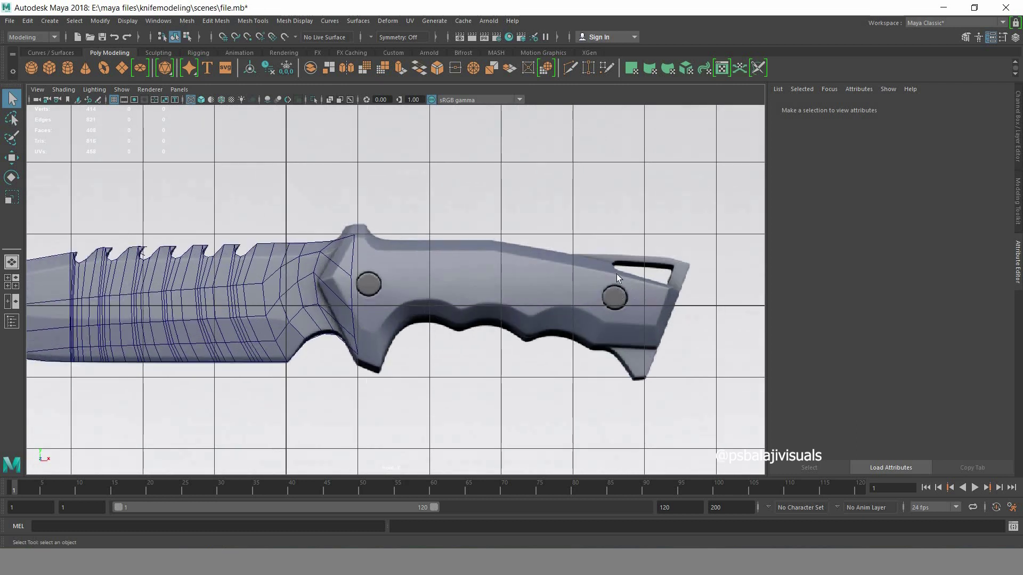
pyautogui.scroll(-3, 634, 203)
pyautogui.scroll(1, 634, 203)
pyautogui.scroll(1, 568, 222)
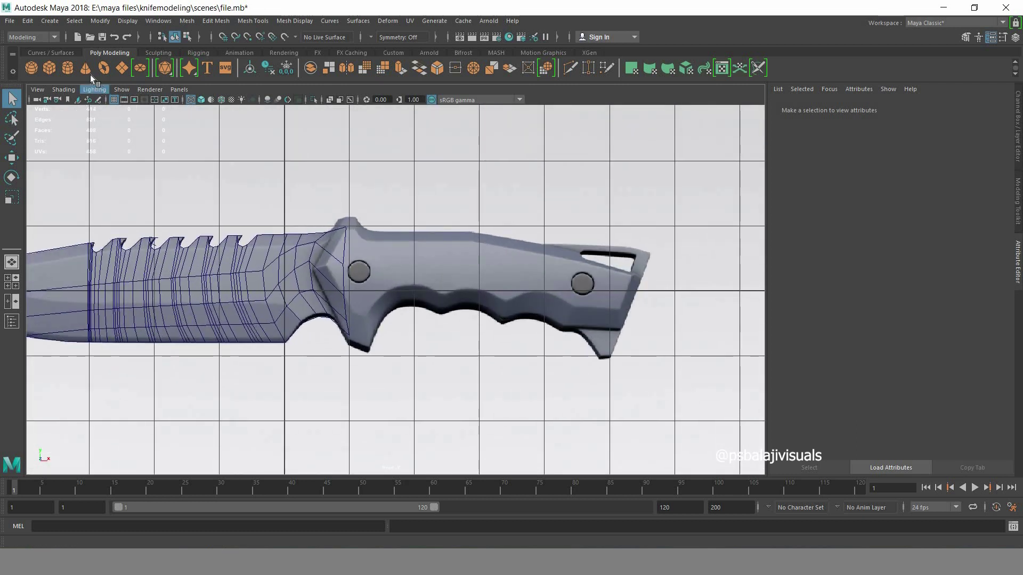
pyautogui.click(51, 67)
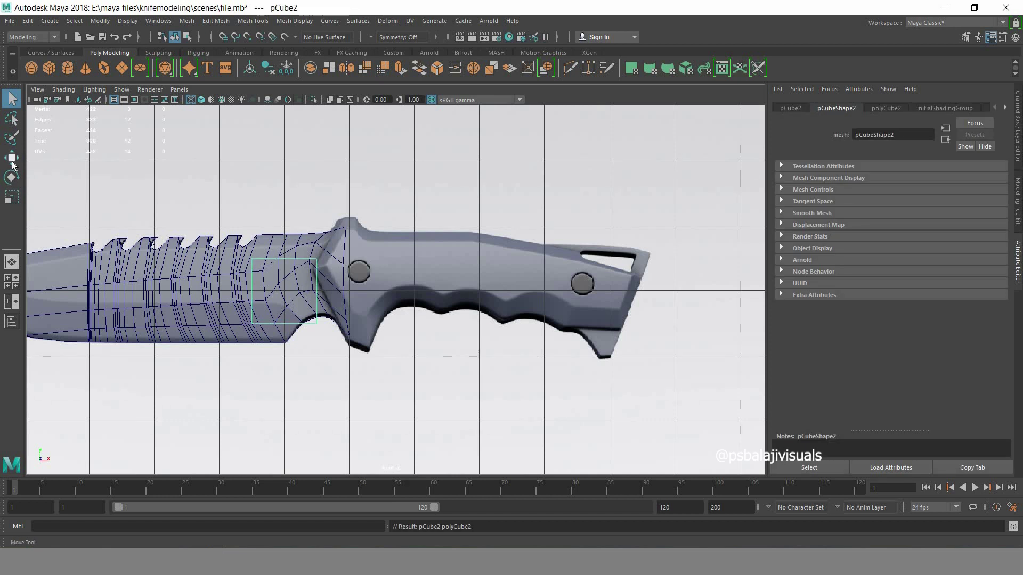
pyautogui.click(12, 159)
pyautogui.moveTo(317, 303); pyautogui.dragTo(383, 304)
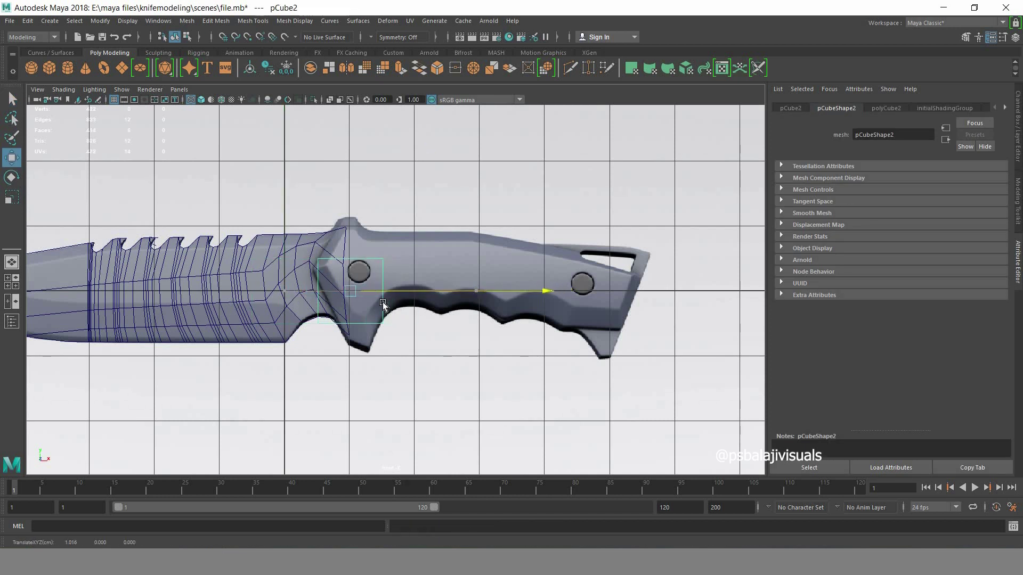
pyautogui.rightClick(375, 267)
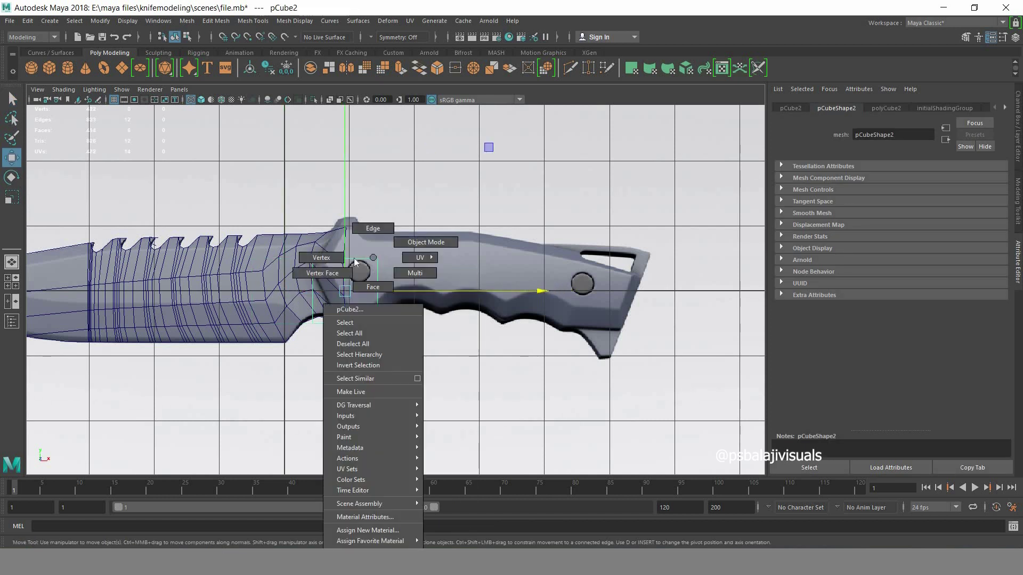
# - Stretch the cube's vertices to cover the handle from guard to butt
pyautogui.click(321, 257)
pyautogui.moveTo(282, 276); pyautogui.dragTo(405, 219)
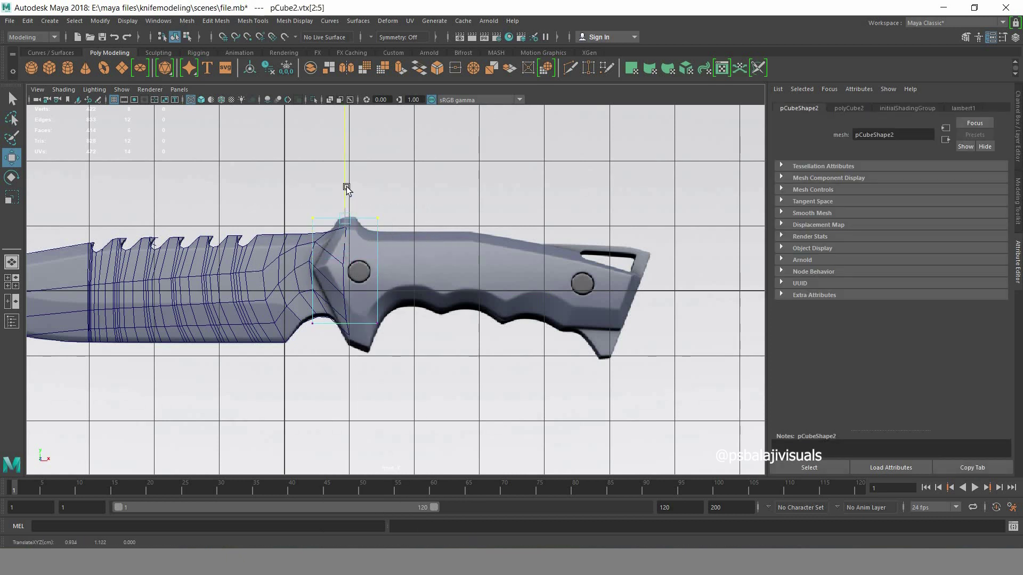
pyautogui.moveTo(345, 143)
pyautogui.mouseDown()
pyautogui.moveTo(345, 173)
pyautogui.moveTo(411, 368)
pyautogui.mouseUp()
pyautogui.moveTo(484, 287); pyautogui.dragTo(682, 285)
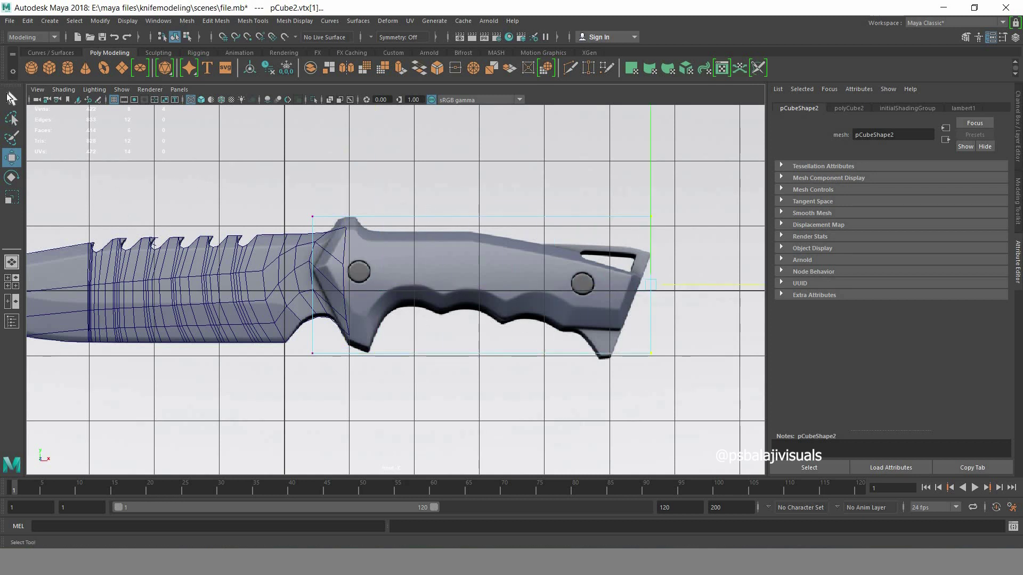
# - Cut a lengthwise edge loop through the pin holes
pyautogui.click(570, 68)
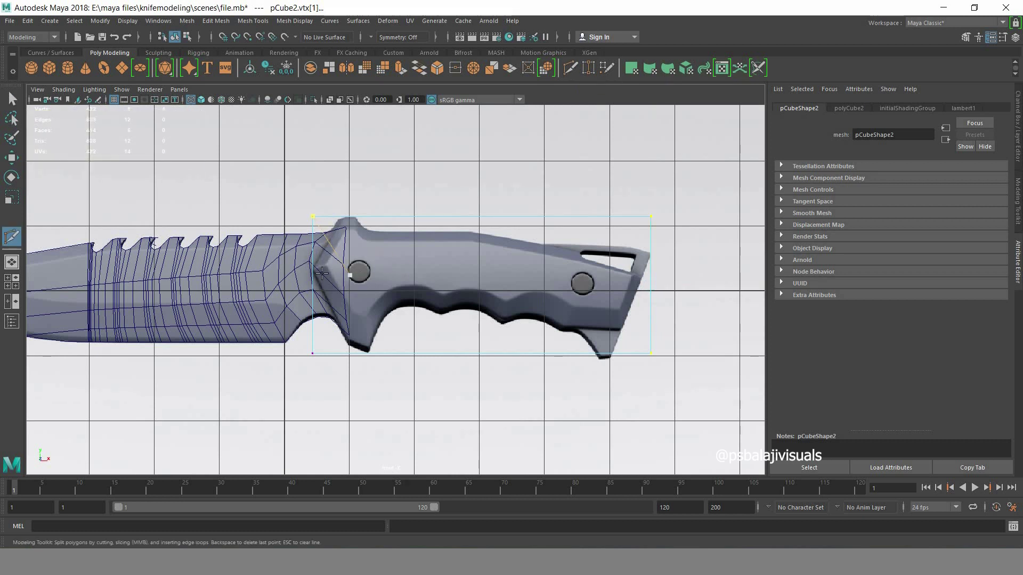
pyautogui.keyDown('ctrl'); pyautogui.click(322, 266); pyautogui.keyUp('ctrl')
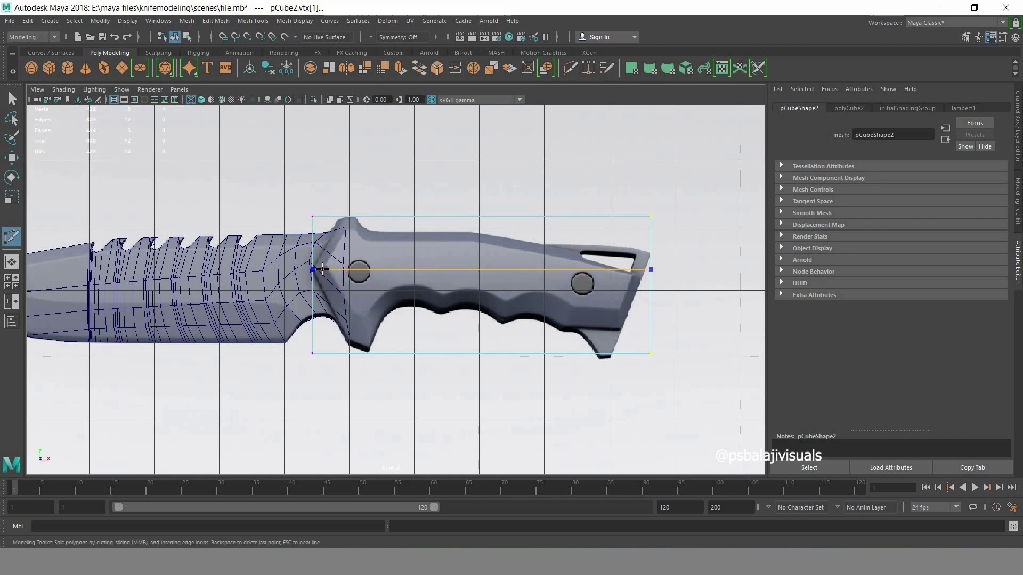
pyautogui.press('q')
# - Move the cube's top-left and bottom-left vertices onto the guard's slanted edge
pyautogui.rightClick(322, 176)
pyautogui.moveTo(313, 217); pyautogui.dragTo(282, 217, button='right')
pyautogui.click(312, 216)
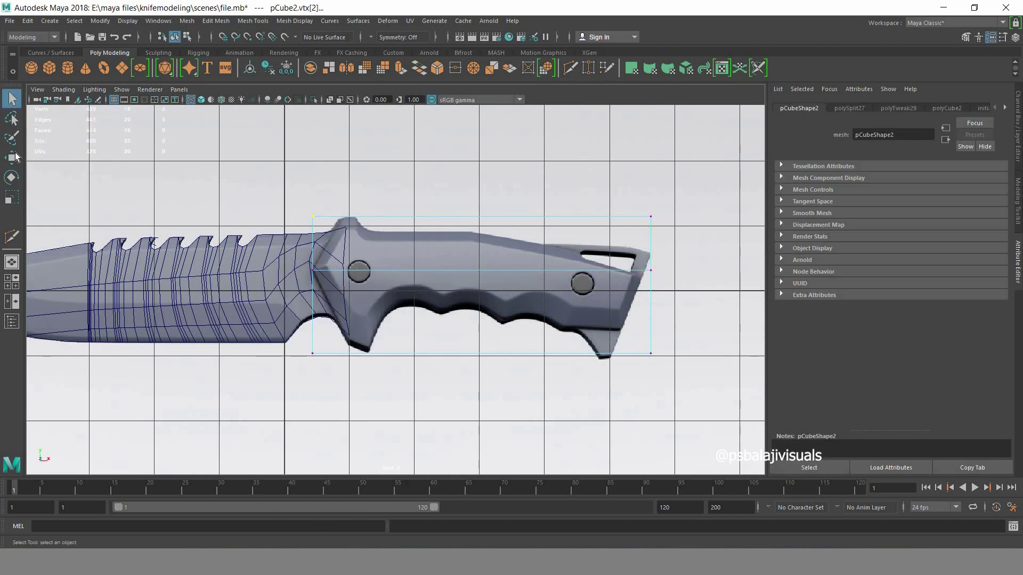
pyautogui.press('w')
pyautogui.moveTo(363, 217); pyautogui.dragTo(388, 219)
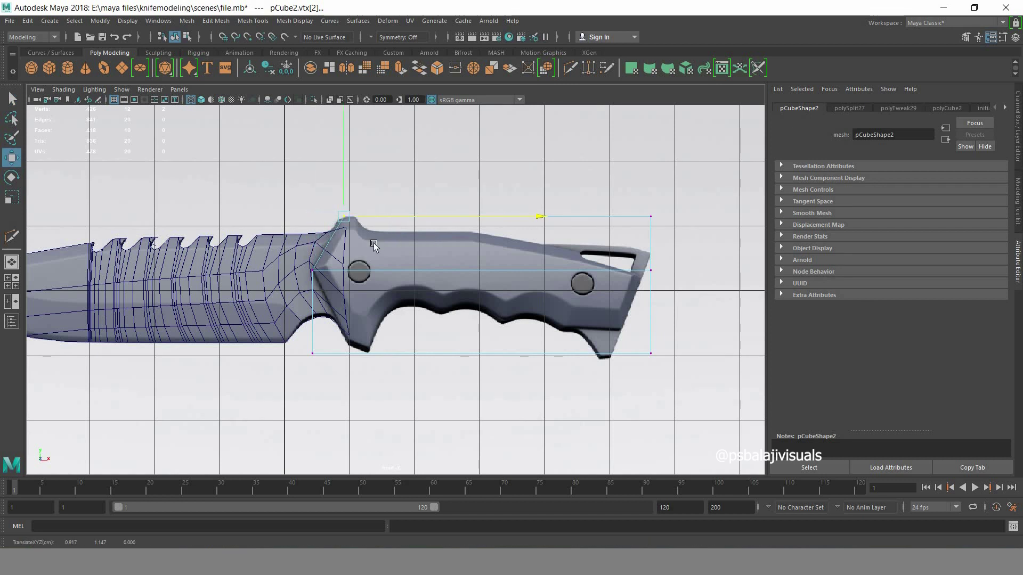
pyautogui.click(312, 354)
pyautogui.moveTo(363, 371); pyautogui.dragTo(405, 358)
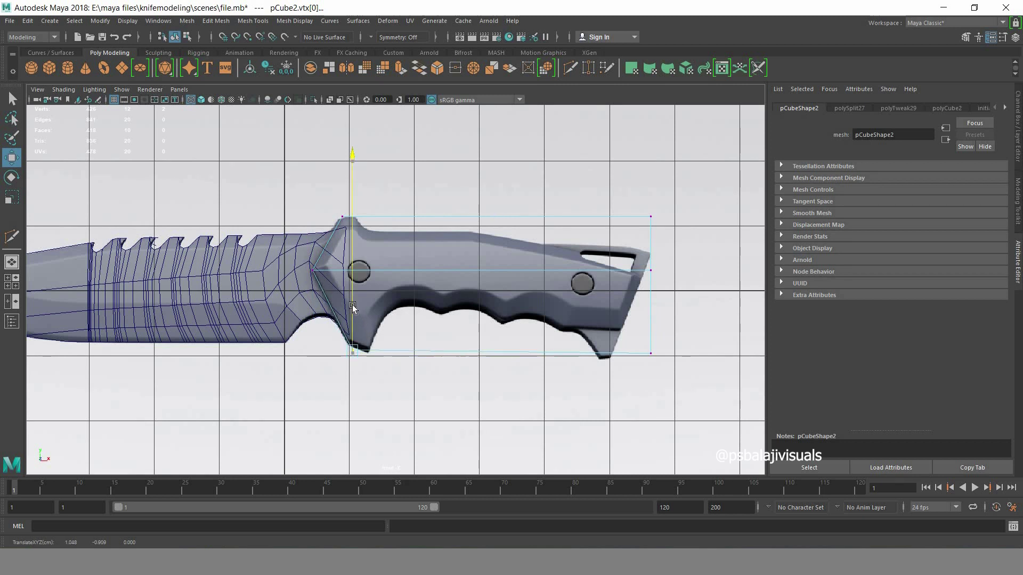
pyautogui.moveTo(388, 347); pyautogui.dragTo(383, 344)
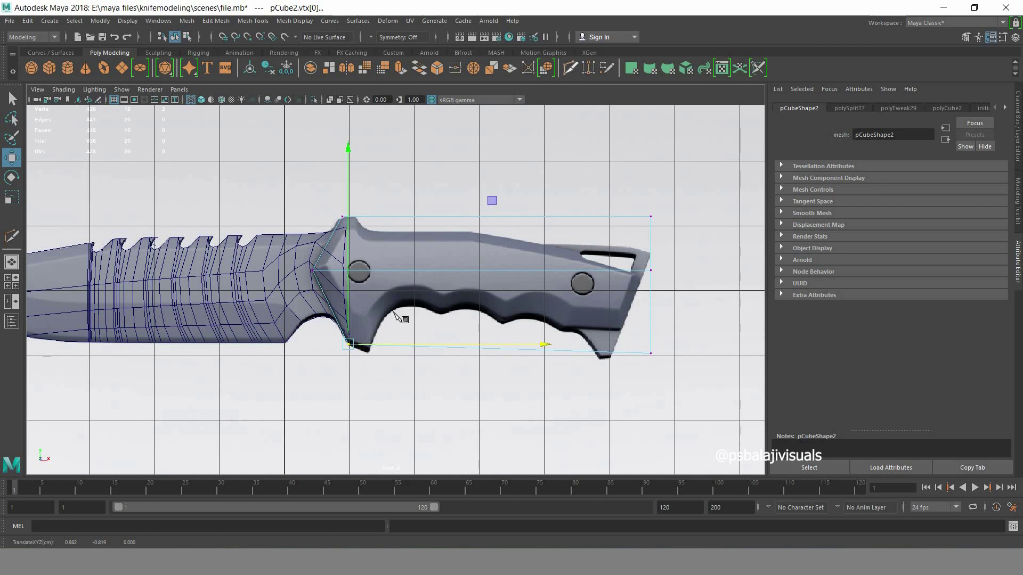
# - Cut an edge down to the bottom guard vertex and fit its vertices to the guard edge
pyautogui.hotkey('ctrl', 'shift', 'x')
pyautogui.click(371, 327)
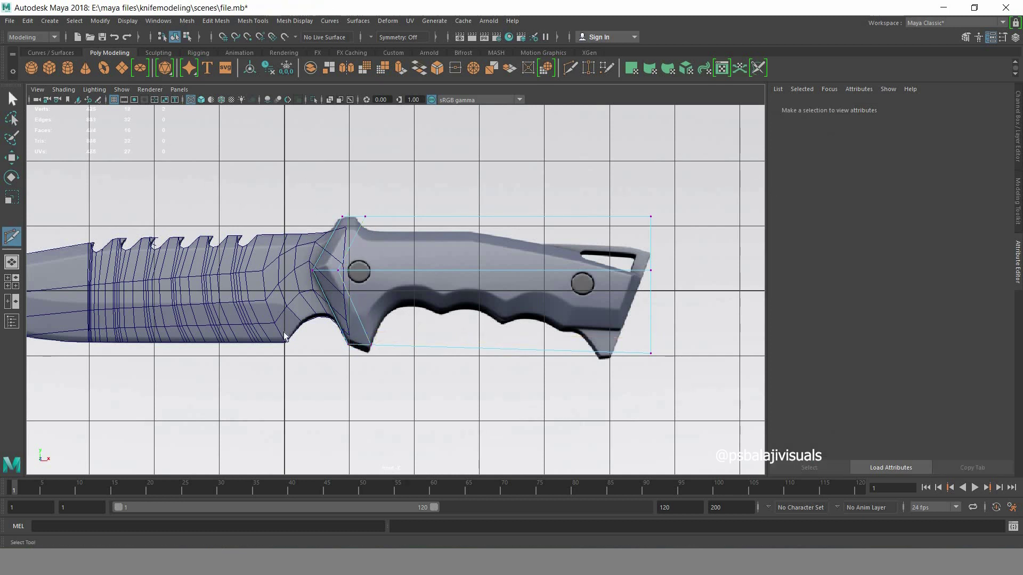
pyautogui.click(11, 99)
pyautogui.click(12, 157)
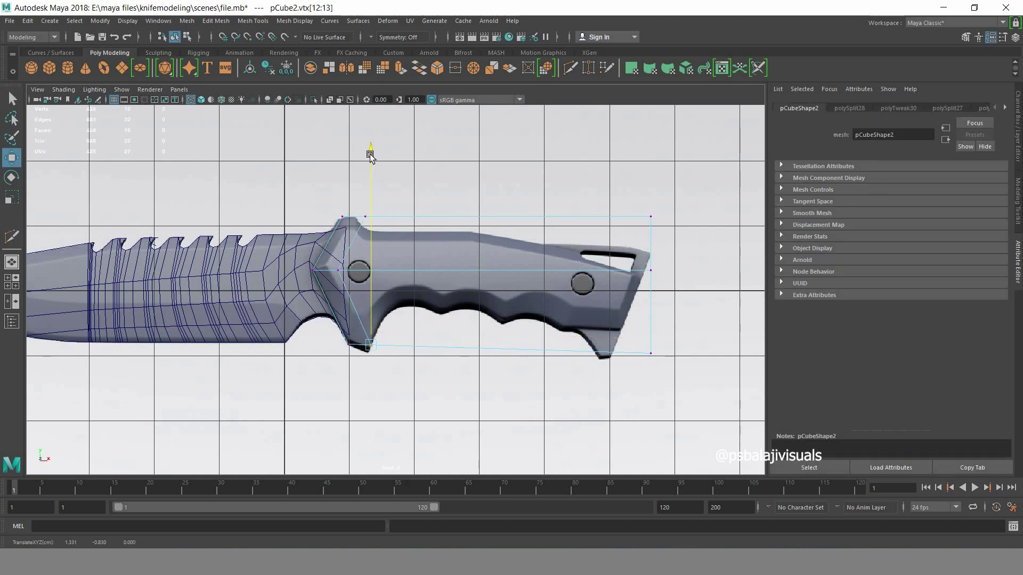
pyautogui.moveTo(370, 156); pyautogui.dragTo(371, 162)
pyautogui.moveTo(402, 356); pyautogui.dragTo(402, 357)
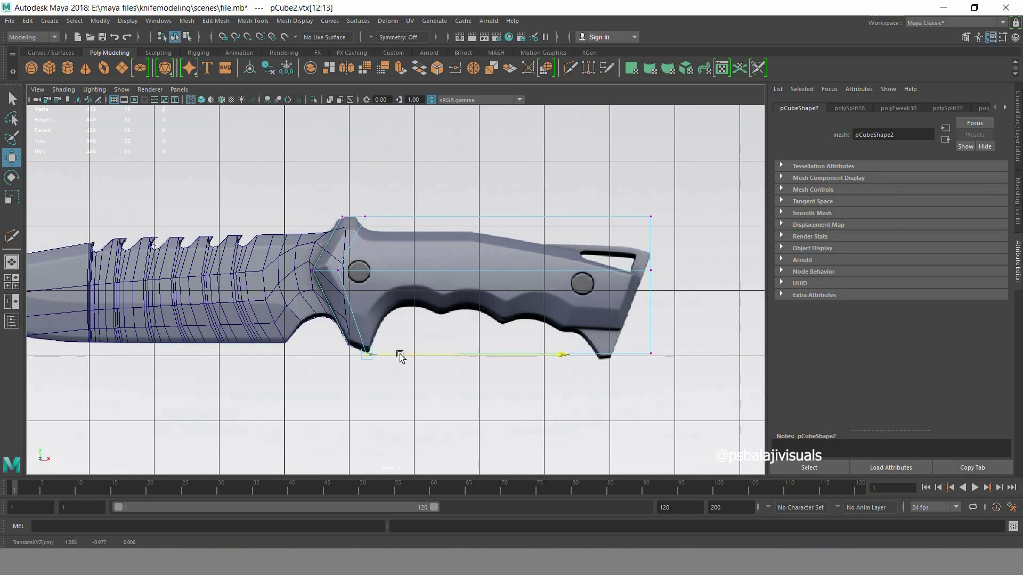
pyautogui.moveTo(368, 324); pyautogui.dragTo(368, 322)
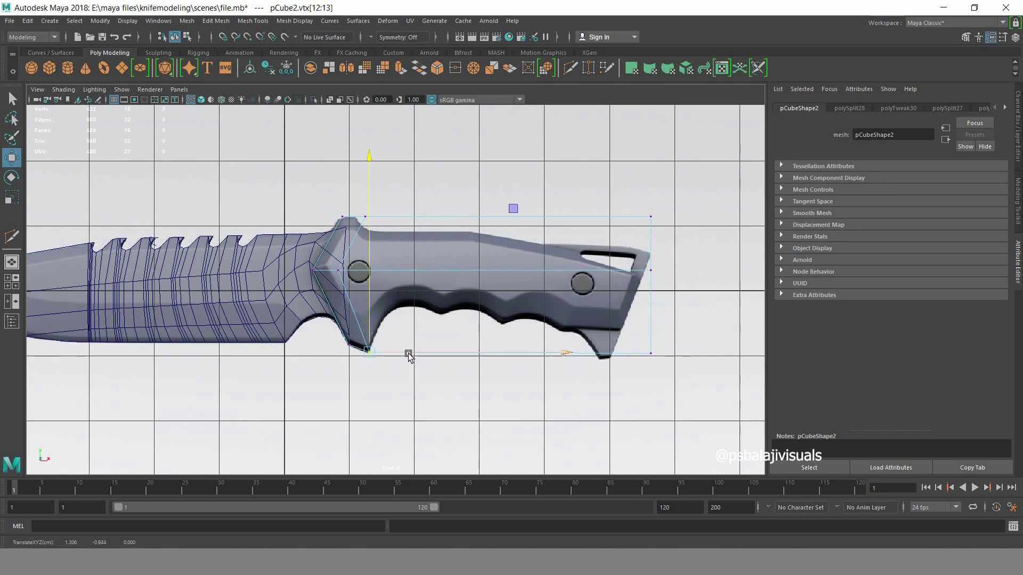
pyautogui.moveTo(427, 354); pyautogui.dragTo(426, 353)
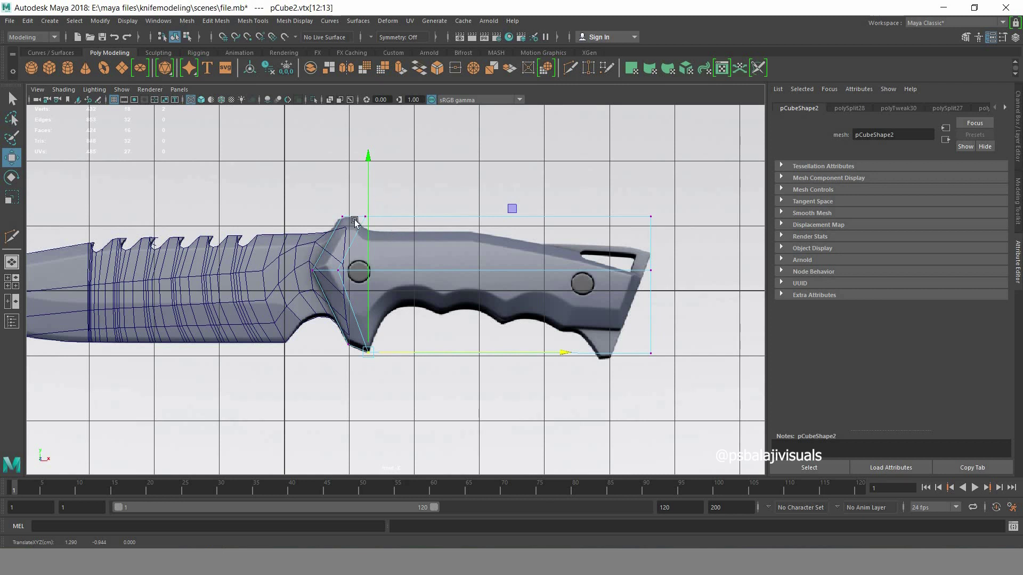
pyautogui.moveTo(355, 221)
pyautogui.mouseDown()
pyautogui.moveTo(376, 211)
pyautogui.moveTo(366, 182)
pyautogui.mouseUp()
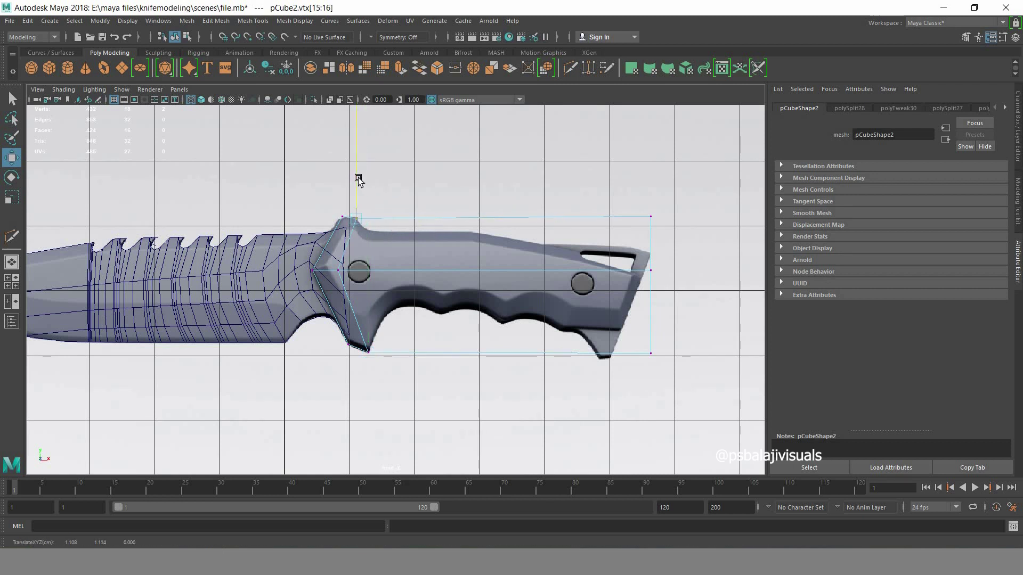
pyautogui.moveTo(358, 180); pyautogui.dragTo(358, 180)
pyautogui.moveTo(351, 256)
pyautogui.mouseDown()
pyautogui.moveTo(381, 285)
pyautogui.moveTo(392, 272)
pyautogui.moveTo(375, 272)
pyautogui.mouseUp()
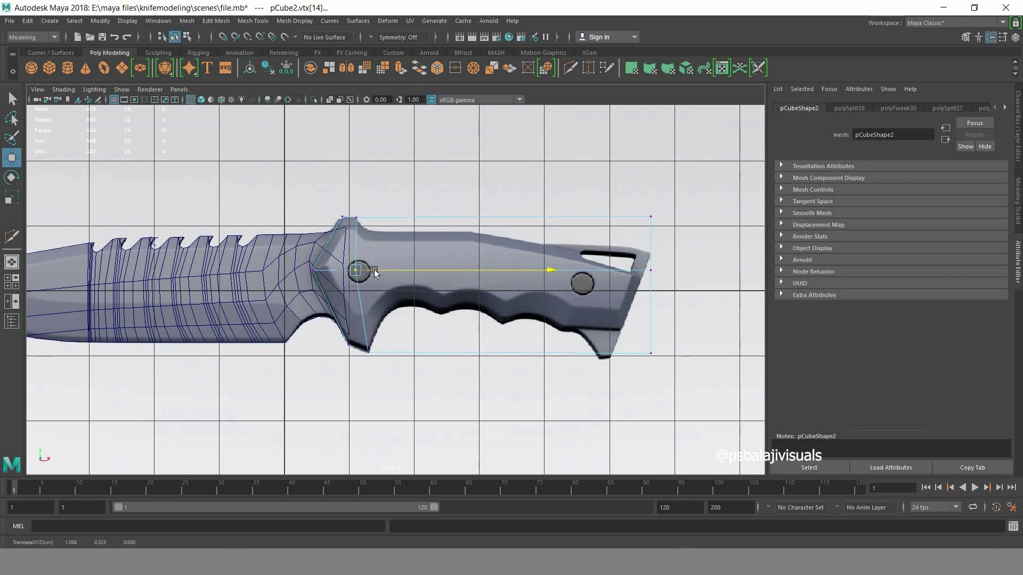
# - Insert eight vertical edge loops along the handle, from the front through the finger grooves to the rear pin hole
pyautogui.click(12, 236)
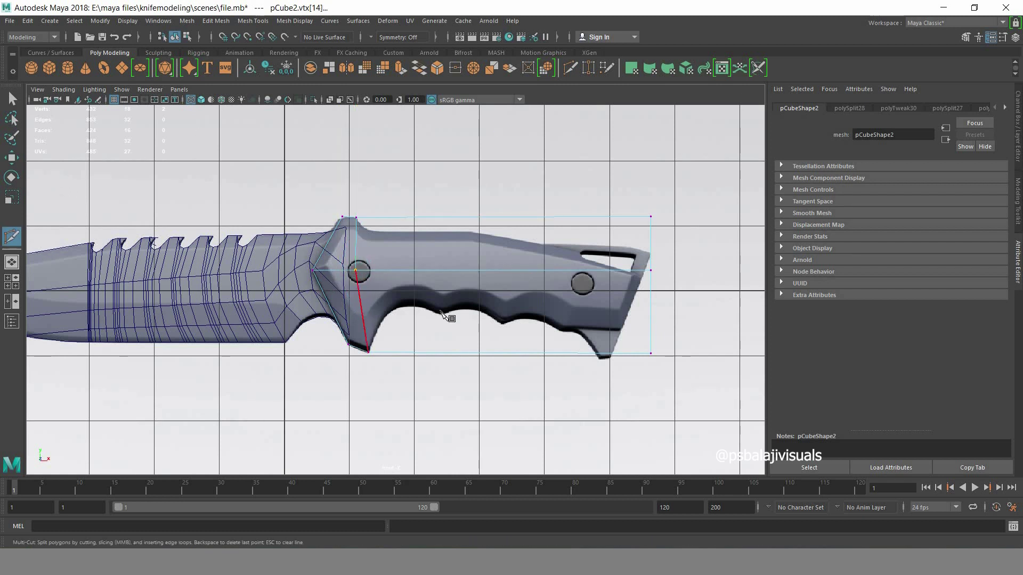
pyautogui.click(355, 270)
pyautogui.press('ctrl')
pyautogui.keyDown('ctrl'); pyautogui.click(387, 288); pyautogui.keyUp('ctrl')
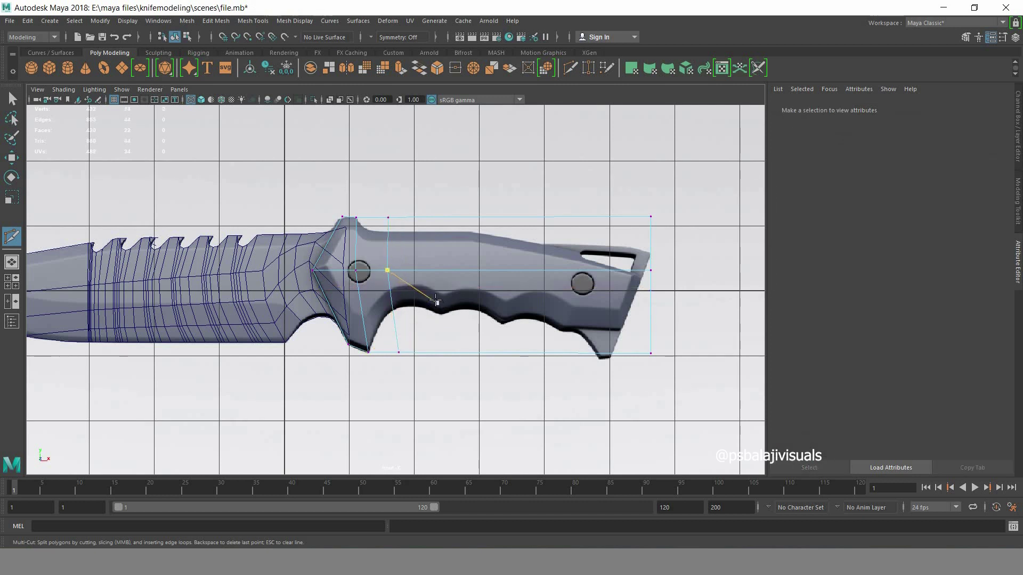
pyautogui.keyDown('ctrl'); pyautogui.click(438, 290); pyautogui.keyUp('ctrl')
pyautogui.keyDown('ctrl'); pyautogui.click(497, 307); pyautogui.keyUp('ctrl')
pyautogui.keyDown('ctrl'); pyautogui.click(468, 298); pyautogui.keyUp('ctrl')
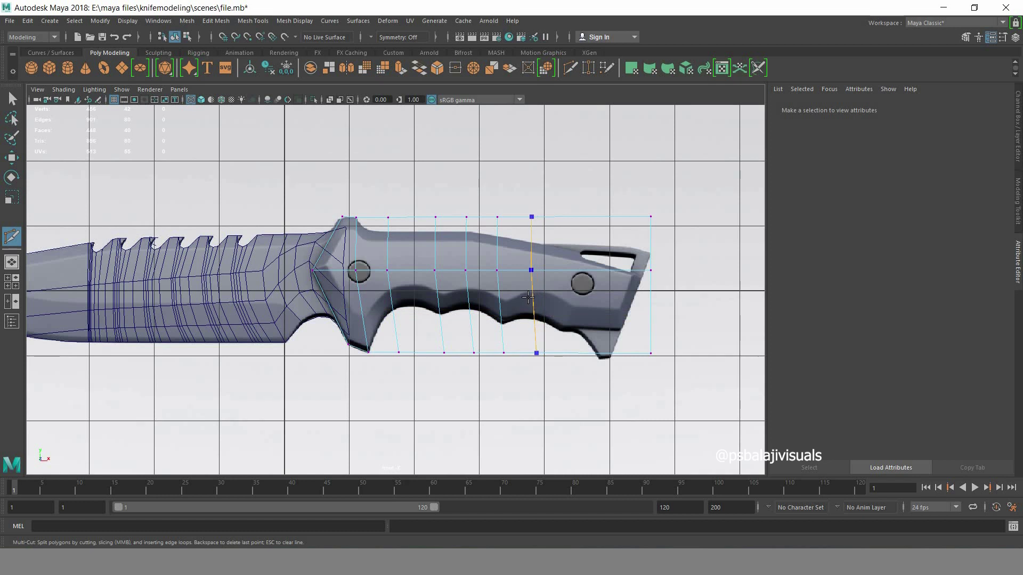
pyautogui.keyDown('ctrl'); pyautogui.click(531, 298); pyautogui.keyUp('ctrl')
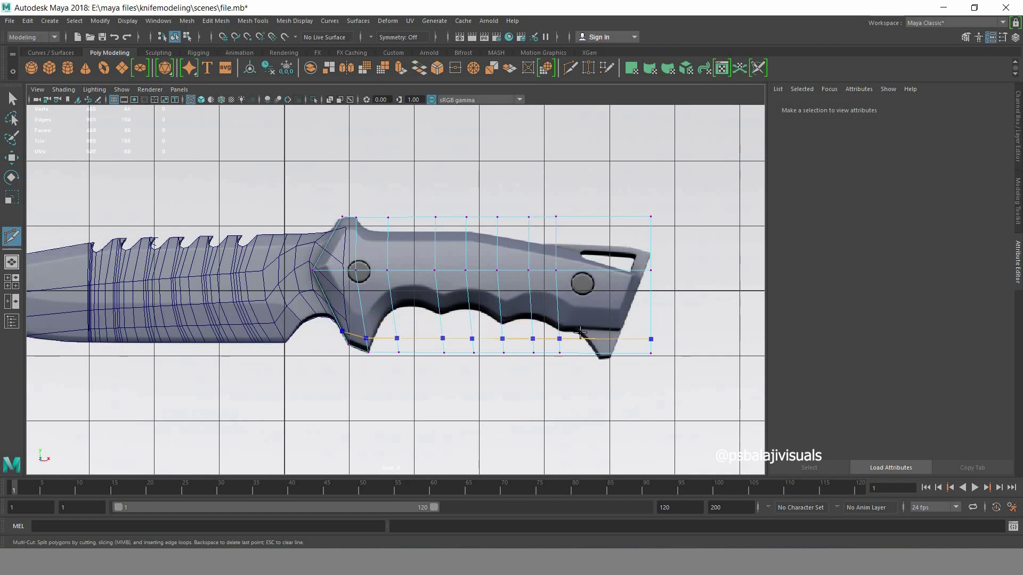
pyautogui.keyDown('ctrl'); pyautogui.click(558, 336); pyautogui.keyUp('ctrl')
pyautogui.keyDown('ctrl'); pyautogui.click(576, 347); pyautogui.keyUp('ctrl')
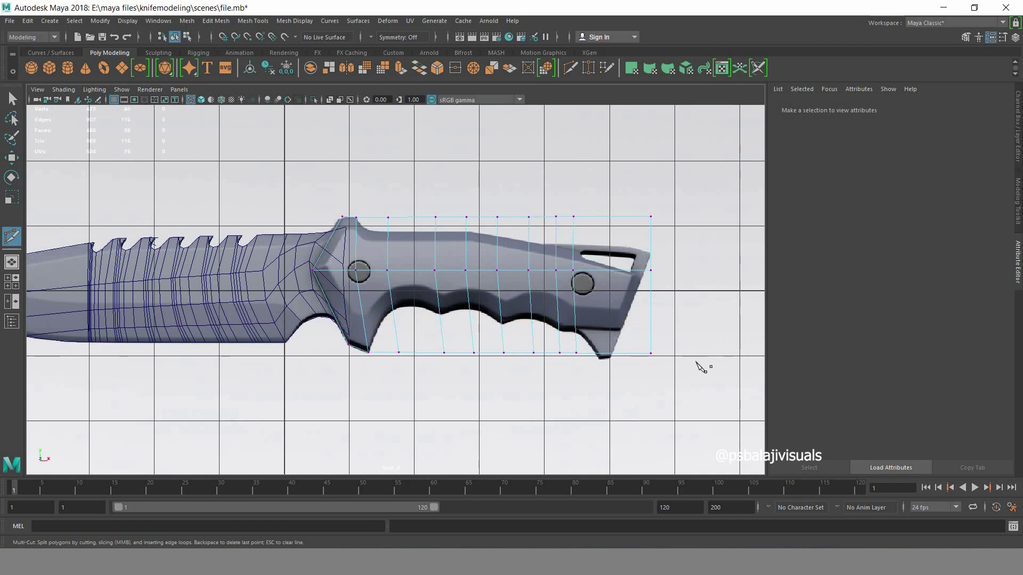
pyautogui.keyDown('ctrl'); pyautogui.click(595, 349); pyautogui.keyUp('ctrl')
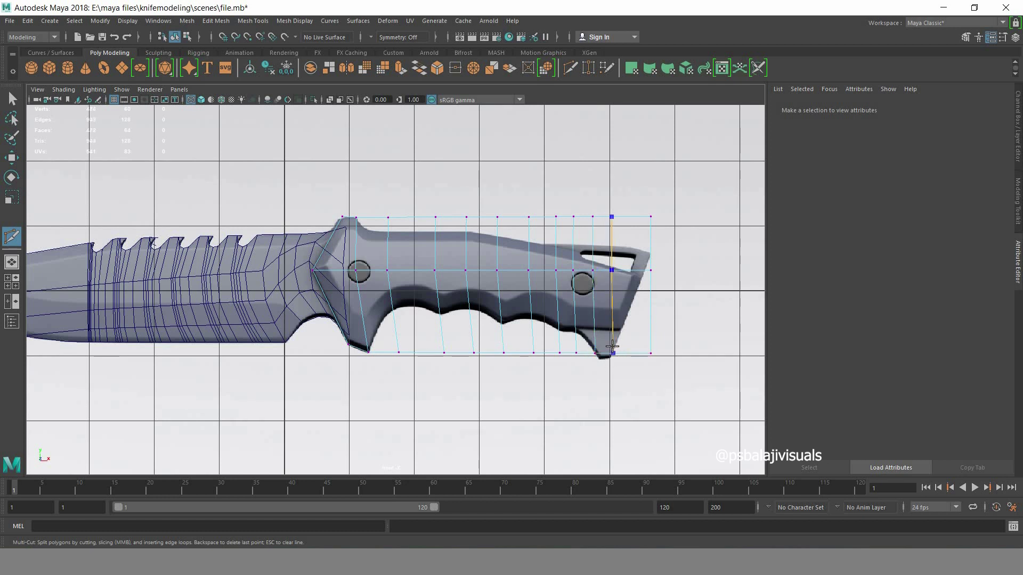
# - Raise the new loops' bottom vertices so they follow the finger groove curves
pyautogui.press('q')
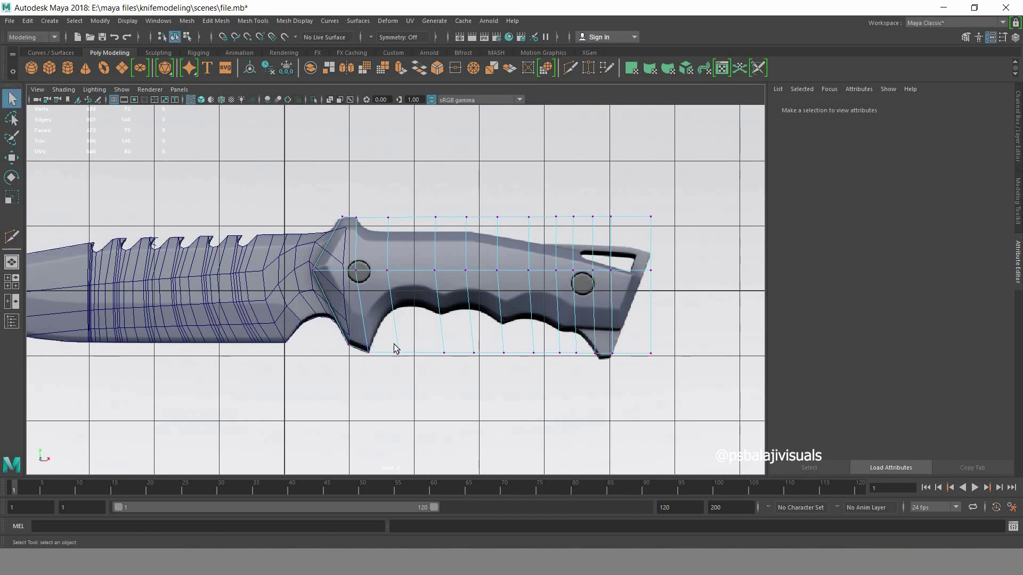
pyautogui.moveTo(394, 349); pyautogui.dragTo(404, 359)
pyautogui.press('w')
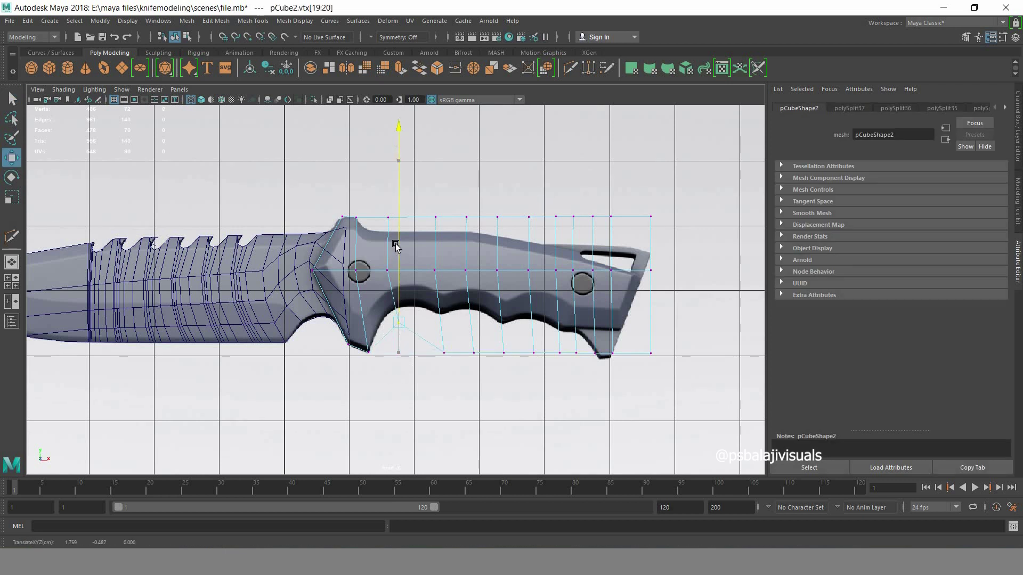
pyautogui.moveTo(434, 341); pyautogui.dragTo(456, 392)
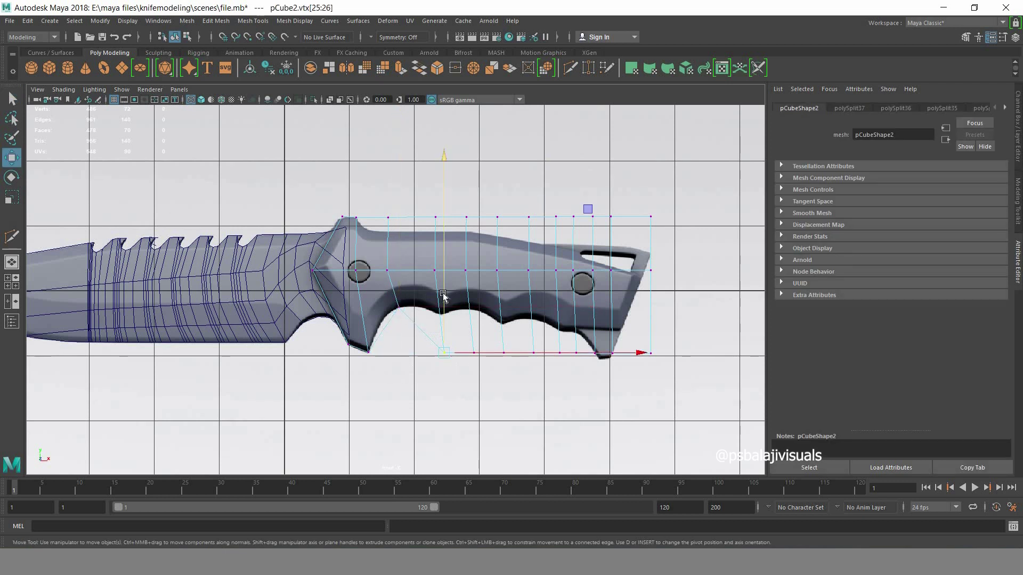
pyautogui.moveTo(443, 296); pyautogui.dragTo(443, 258)
pyautogui.moveTo(480, 388)
pyautogui.mouseDown()
pyautogui.moveTo(465, 333)
pyautogui.moveTo(476, 281)
pyautogui.mouseUp()
pyautogui.moveTo(514, 388)
pyautogui.mouseDown()
pyautogui.moveTo(493, 341)
pyautogui.moveTo(500, 290)
pyautogui.mouseUp()
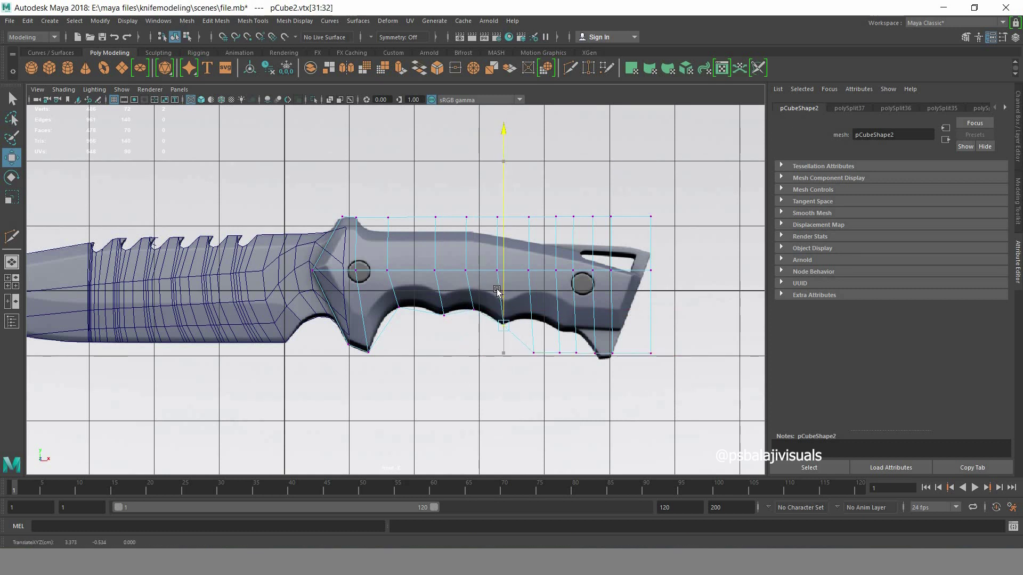
pyautogui.moveTo(533, 372); pyautogui.dragTo(532, 298)
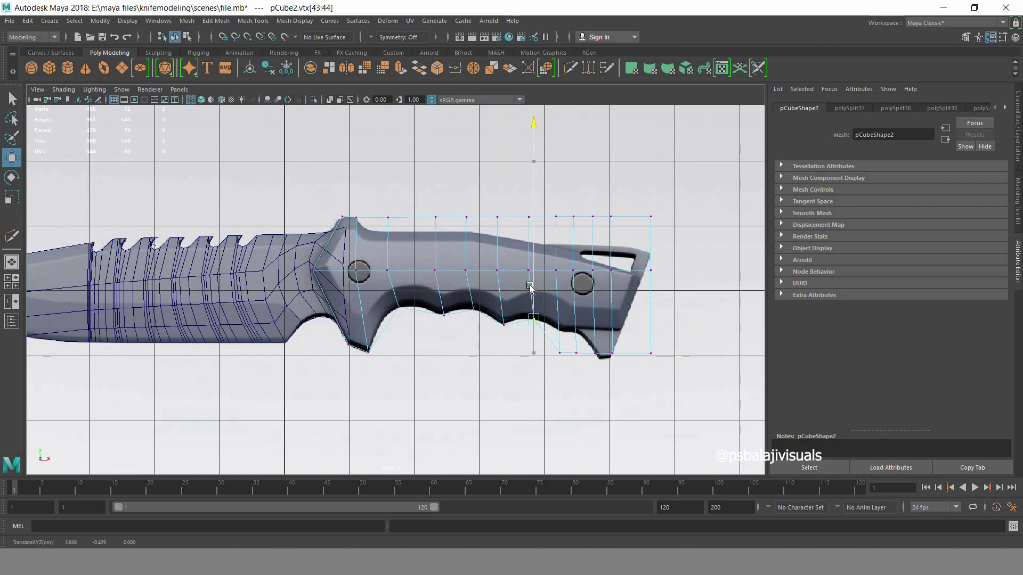
pyautogui.moveTo(548, 341); pyautogui.dragTo(569, 367)
pyautogui.moveTo(556, 318); pyautogui.dragTo(554, 295)
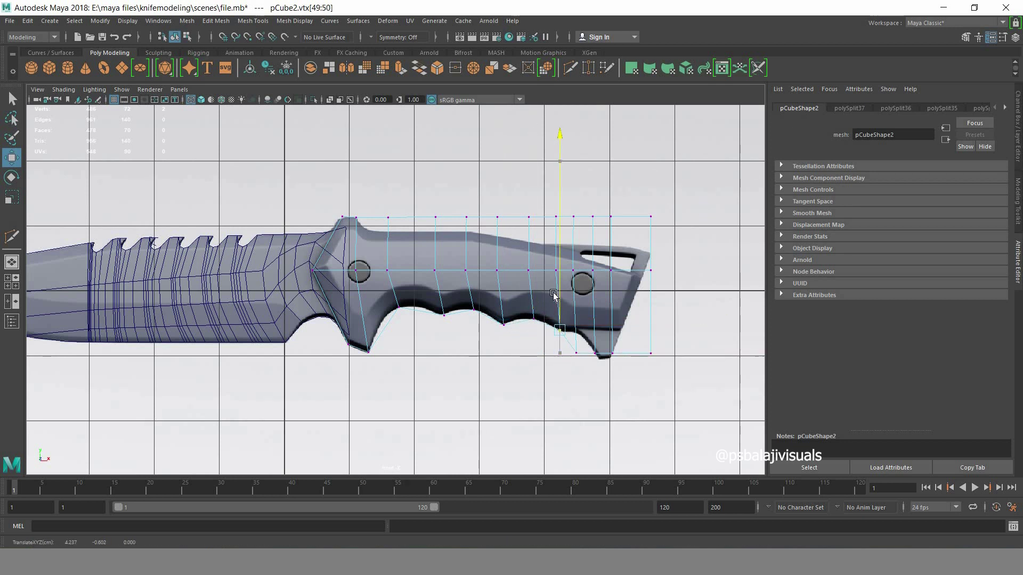
pyautogui.moveTo(567, 342); pyautogui.dragTo(586, 324)
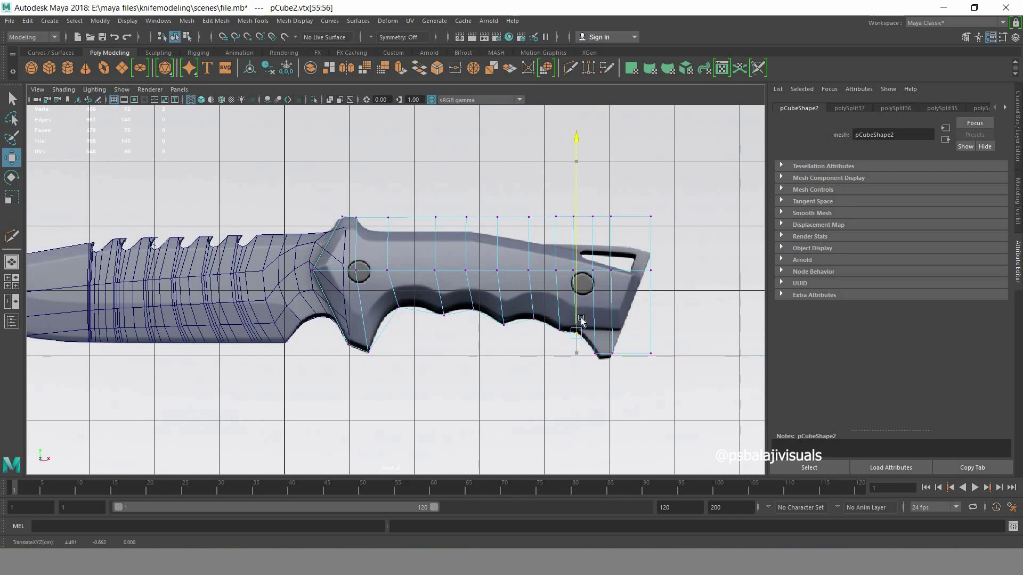
pyautogui.moveTo(589, 363)
pyautogui.mouseDown()
pyautogui.moveTo(597, 323)
pyautogui.moveTo(618, 365)
pyautogui.moveTo(638, 362)
pyautogui.moveTo(616, 308)
pyautogui.mouseUp()
# - Pull the bottom-right butt corner inward and lower the top vertices onto the handle's top edge
pyautogui.click(656, 354)
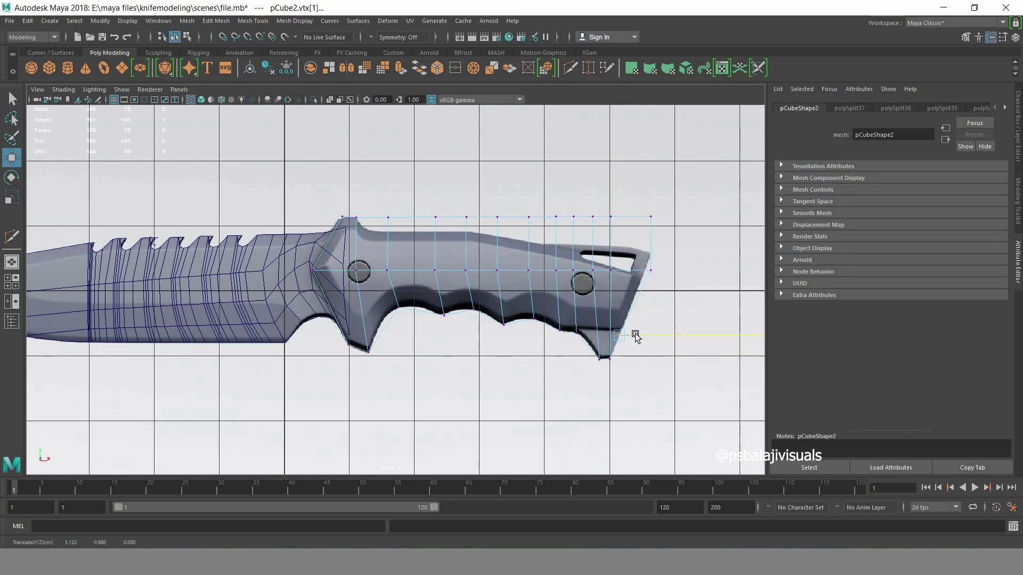
pyautogui.moveTo(660, 282); pyautogui.dragTo(642, 253)
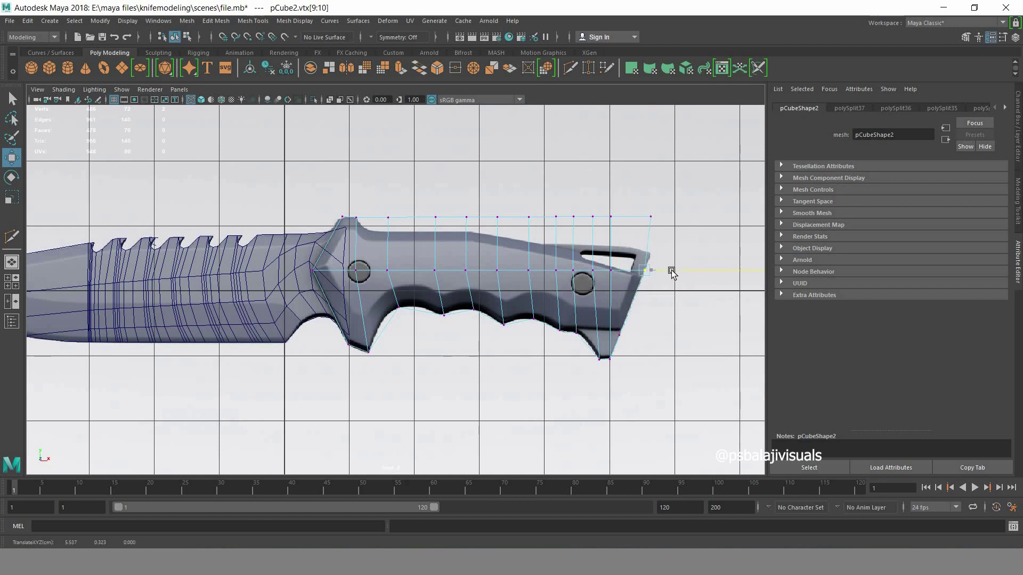
pyautogui.click(673, 273)
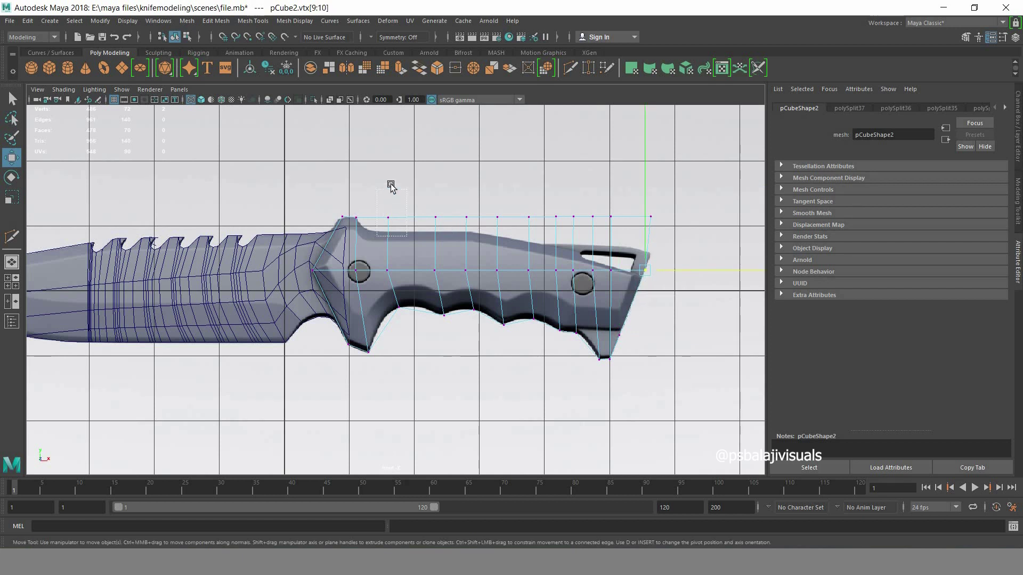
pyautogui.moveTo(379, 228); pyautogui.dragTo(389, 198)
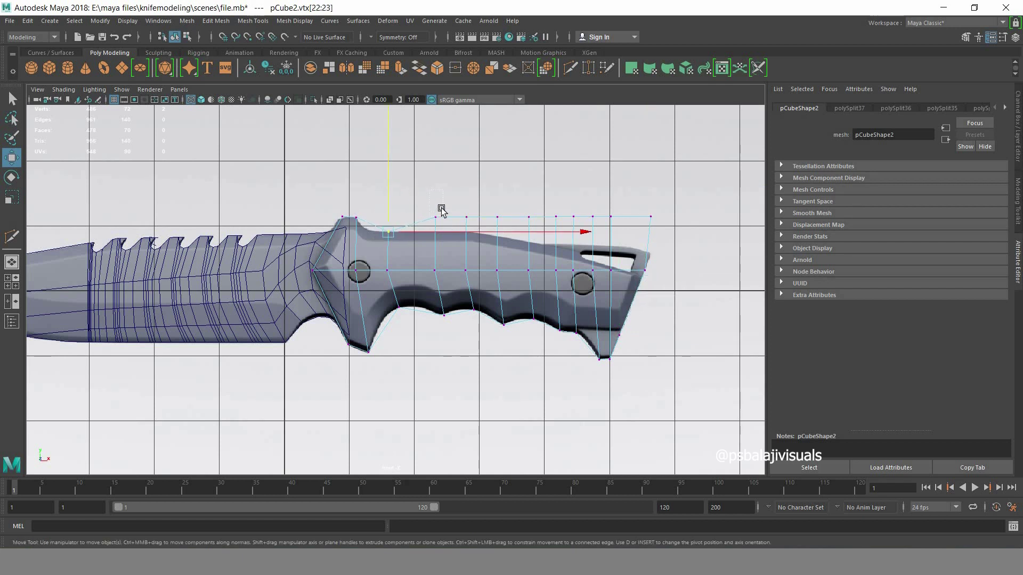
pyautogui.moveTo(429, 229)
pyautogui.mouseDown()
pyautogui.moveTo(434, 201)
pyautogui.moveTo(500, 199)
pyautogui.moveTo(499, 208)
pyautogui.mouseUp()
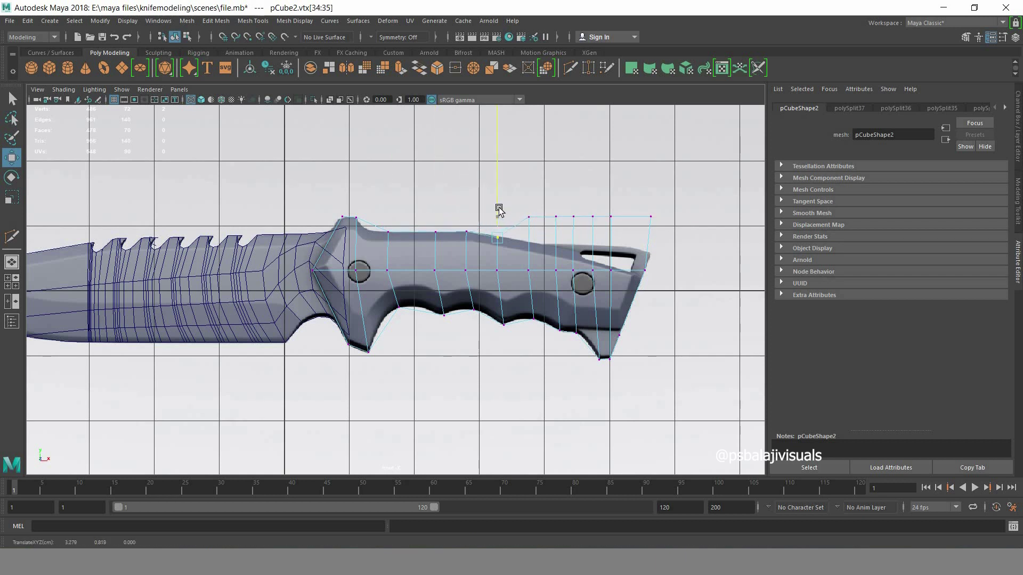
pyautogui.moveTo(522, 253)
pyautogui.mouseDown()
pyautogui.moveTo(535, 198)
pyautogui.moveTo(533, 216)
pyautogui.moveTo(559, 227)
pyautogui.moveTo(570, 189)
pyautogui.moveTo(577, 237)
pyautogui.moveTo(595, 187)
pyautogui.moveTo(594, 206)
pyautogui.moveTo(610, 192)
pyautogui.moveTo(612, 210)
pyautogui.mouseUp()
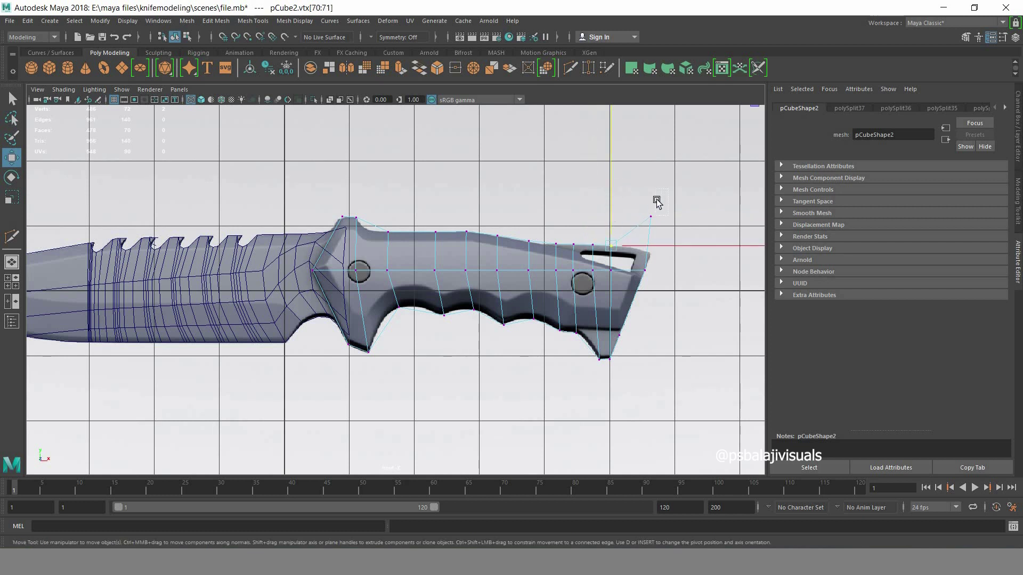
pyautogui.moveTo(659, 185); pyautogui.dragTo(646, 220)
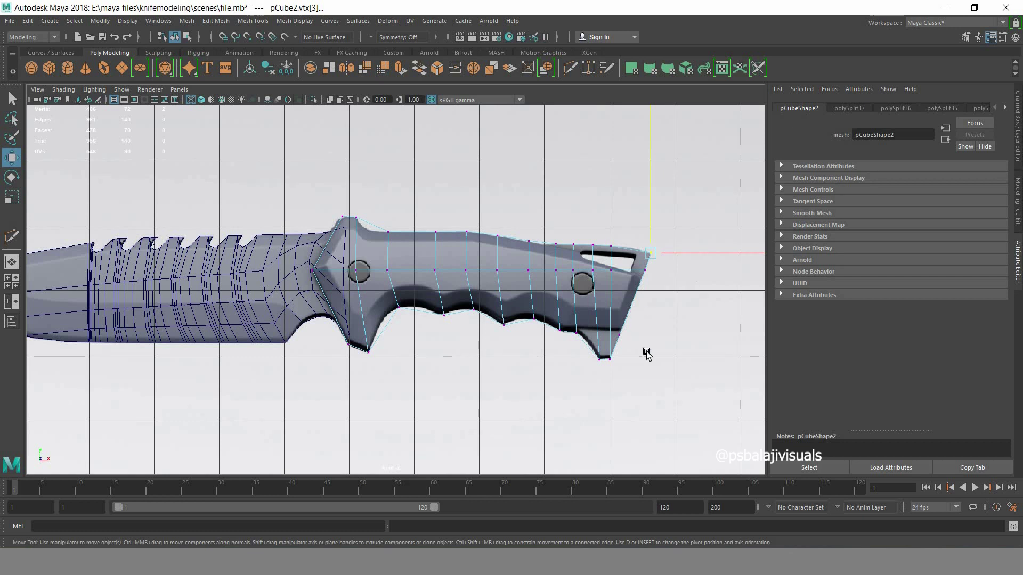
# - Add a vertical edge loop near the handle front, fitting its bottom vertex to the groove and top to the edge
pyautogui.scroll(1, 710, 347)
pyautogui.scroll(1, 710, 347)
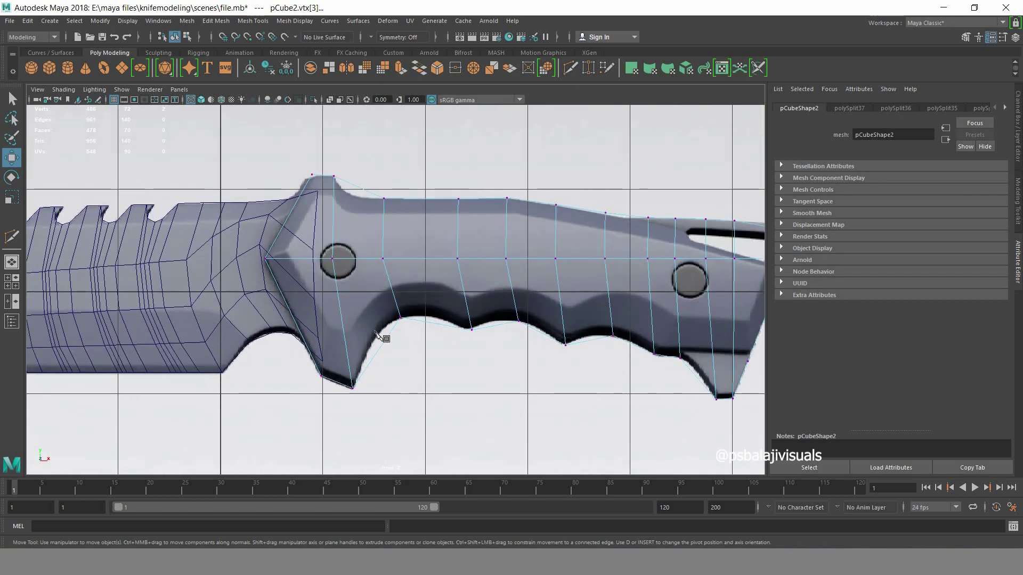
pyautogui.keyDown('shift'); pyautogui.moveTo(376, 335); pyautogui.dragTo(383, 336, button='right'); pyautogui.keyUp('shift')
pyautogui.keyDown('ctrl'); pyautogui.click(379, 341); pyautogui.keyUp('ctrl')
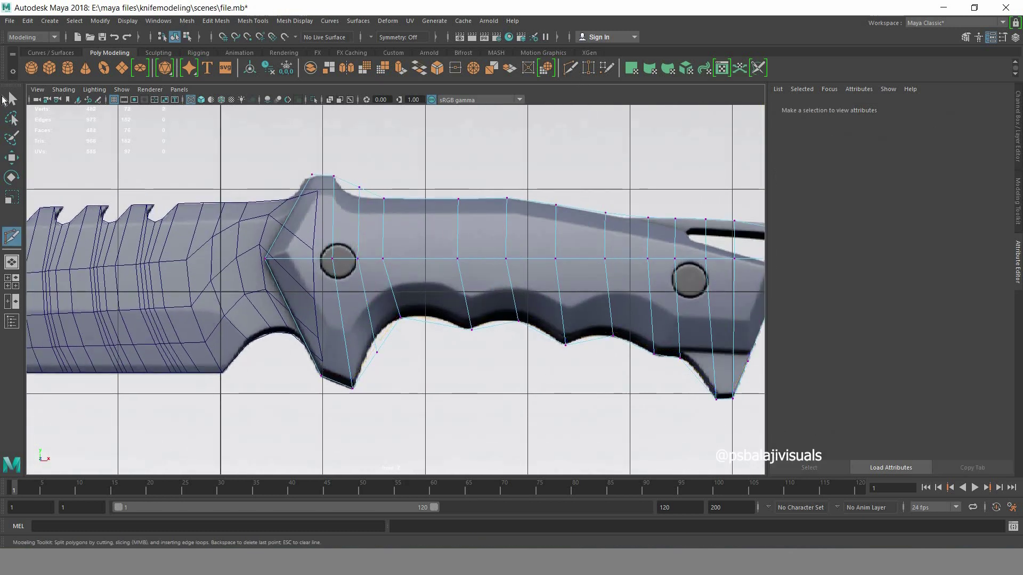
pyautogui.click(10, 99)
pyautogui.click(377, 352)
pyautogui.press('w')
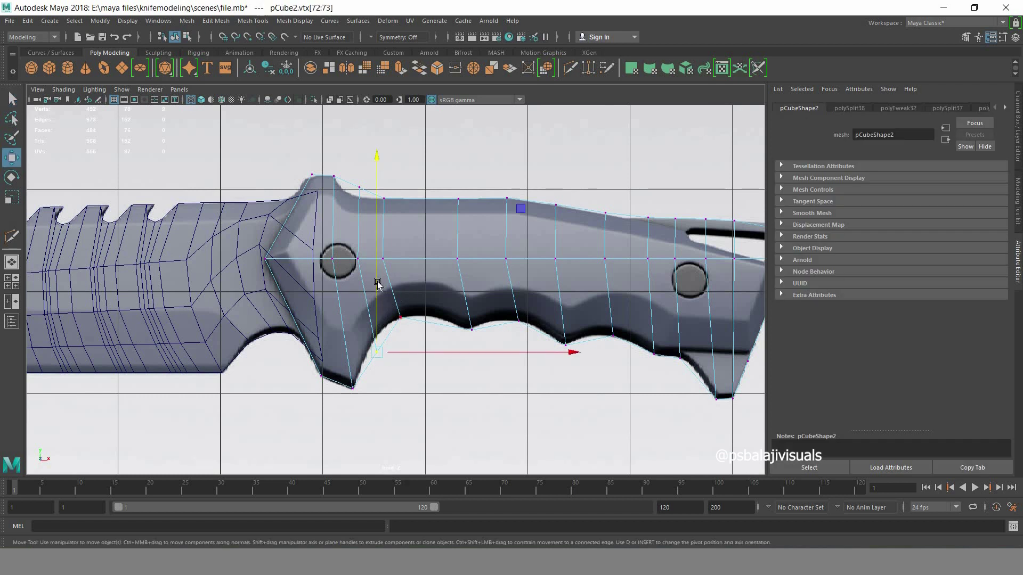
pyautogui.moveTo(378, 282); pyautogui.dragTo(376, 268)
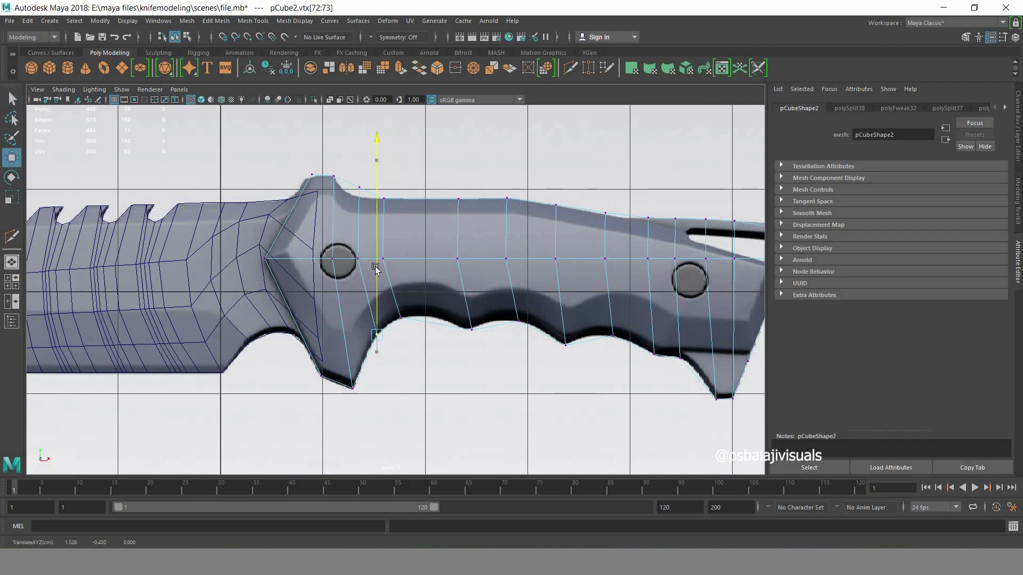
pyautogui.click(360, 186)
pyautogui.moveTo(361, 159); pyautogui.dragTo(362, 169)
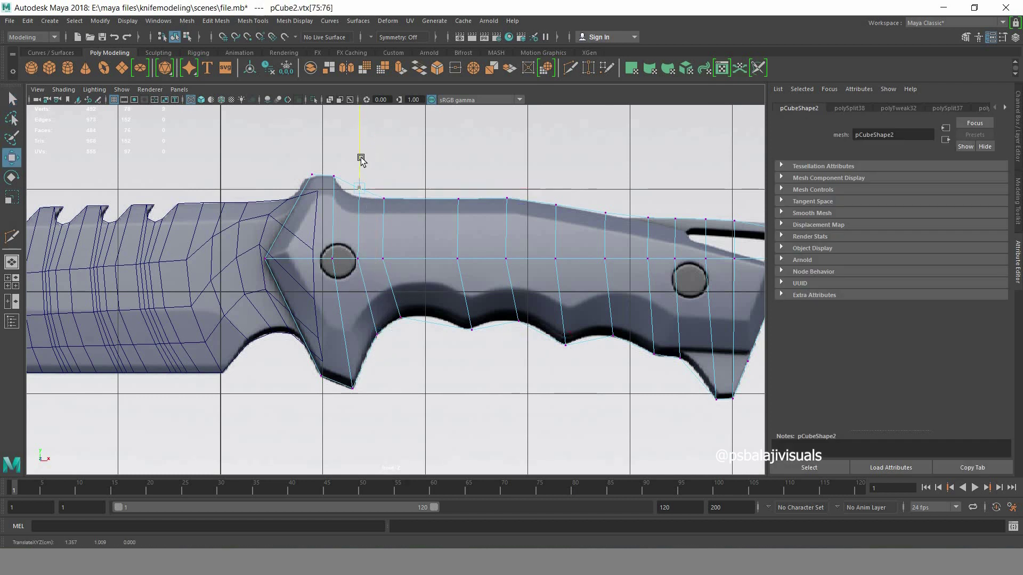
pyautogui.moveTo(400, 199); pyautogui.dragTo(390, 199)
pyautogui.moveTo(384, 188); pyautogui.dragTo(350, 156, button='middle')
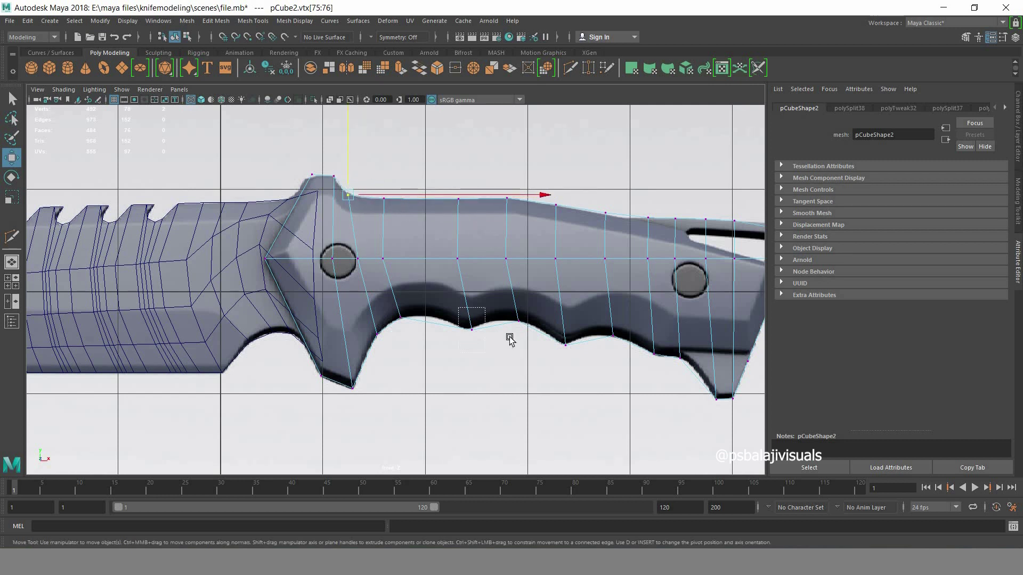
# - Insert an edge loop through the first finger groove and set its bottom vertex on the groove
pyautogui.moveTo(459, 320); pyautogui.dragTo(482, 341)
pyautogui.press('y')
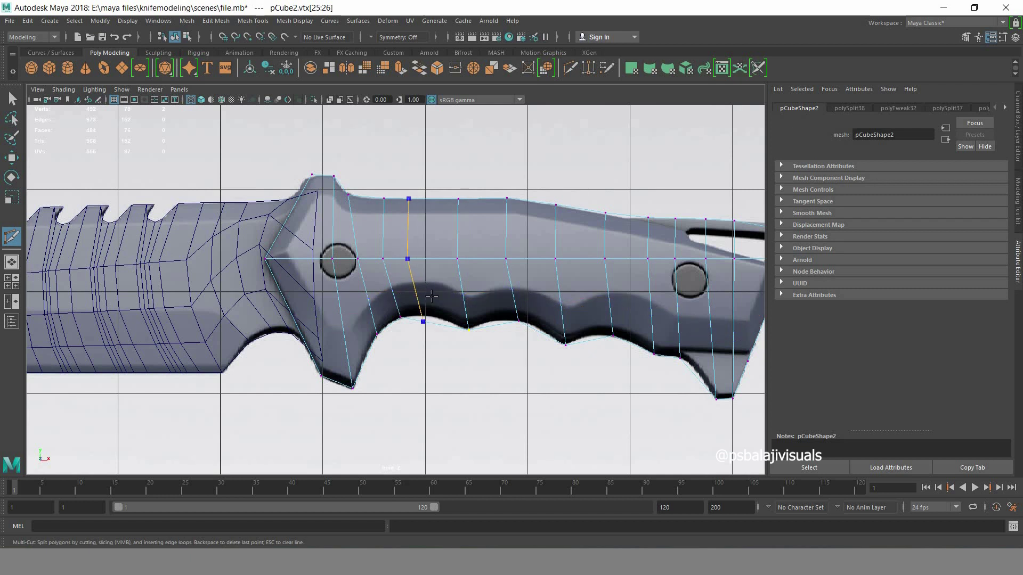
pyautogui.keyDown('ctrl'); pyautogui.click(426, 294); pyautogui.keyUp('ctrl')
pyautogui.press('q')
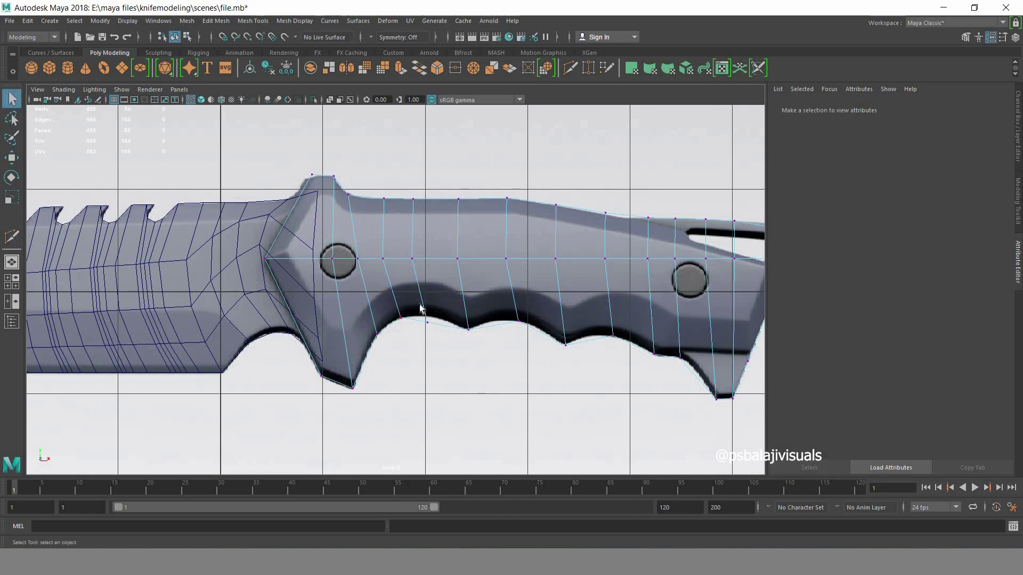
pyautogui.click(426, 320)
pyautogui.press('w')
pyautogui.moveTo(424, 284); pyautogui.dragTo(426, 269)
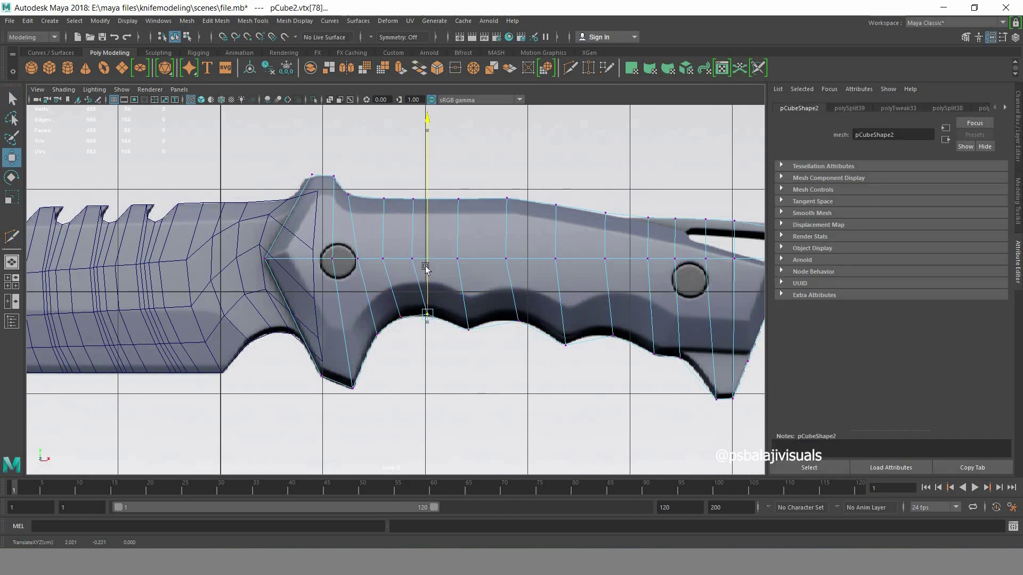
# - Insert an edge loop at the next groove and pull its bottom vertex onto the groove curve
pyautogui.keyDown('alt'); pyautogui.moveTo(445, 358); pyautogui.dragTo(374, 346, button='middle'); pyautogui.keyUp('alt')
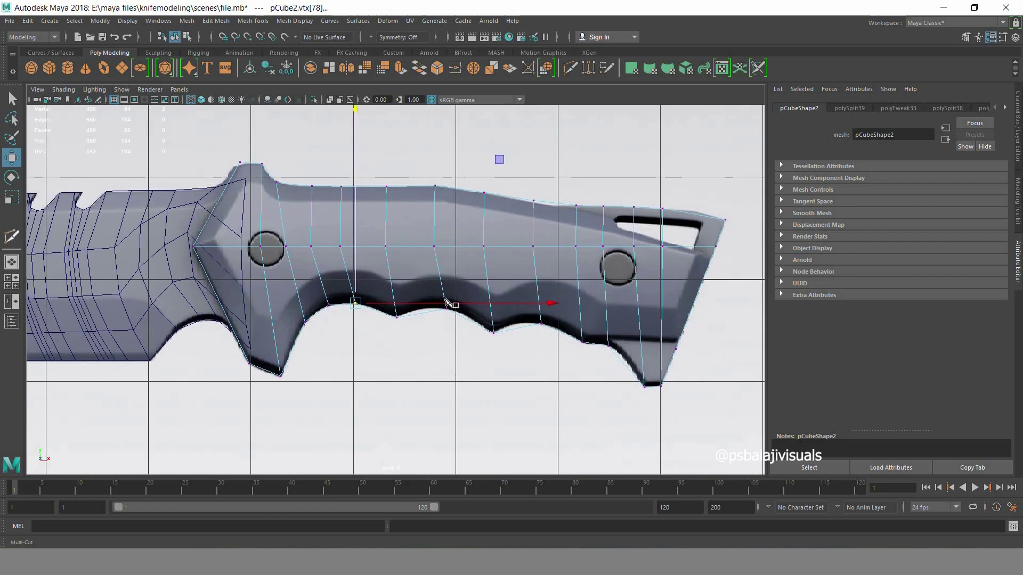
pyautogui.press('y')
pyautogui.keyDown('ctrl'); pyautogui.click(422, 312); pyautogui.keyUp('ctrl')
pyautogui.press('q')
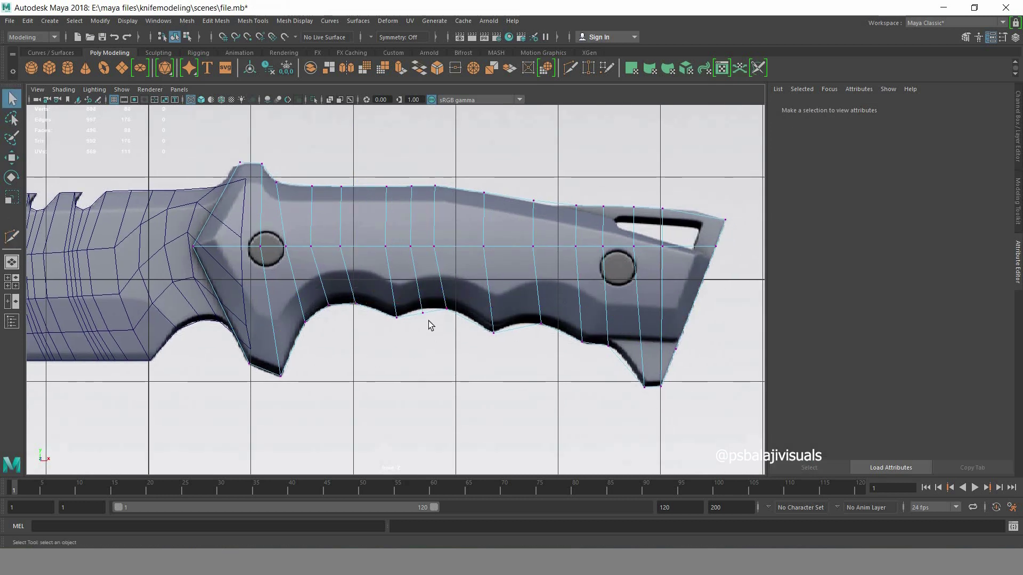
pyautogui.click(424, 313)
pyautogui.press('w')
pyautogui.moveTo(424, 265); pyautogui.dragTo(423, 268)
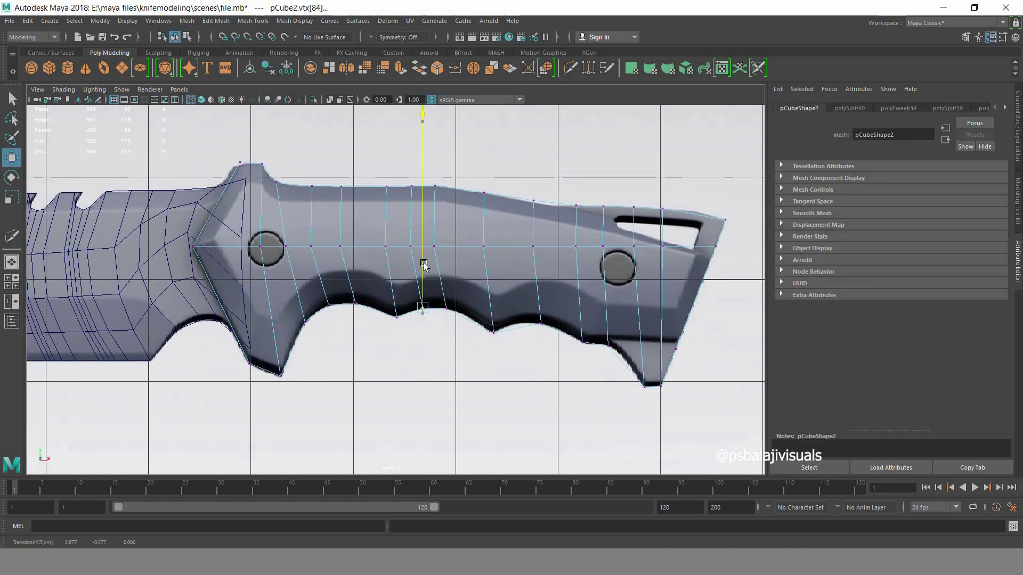
# - Cut another vertical edge loop across the handle and snap its bottom vertex to the groove edge
pyautogui.keyDown('alt'); pyautogui.moveTo(532, 367); pyautogui.dragTo(465, 370, button='middle'); pyautogui.keyUp('alt')
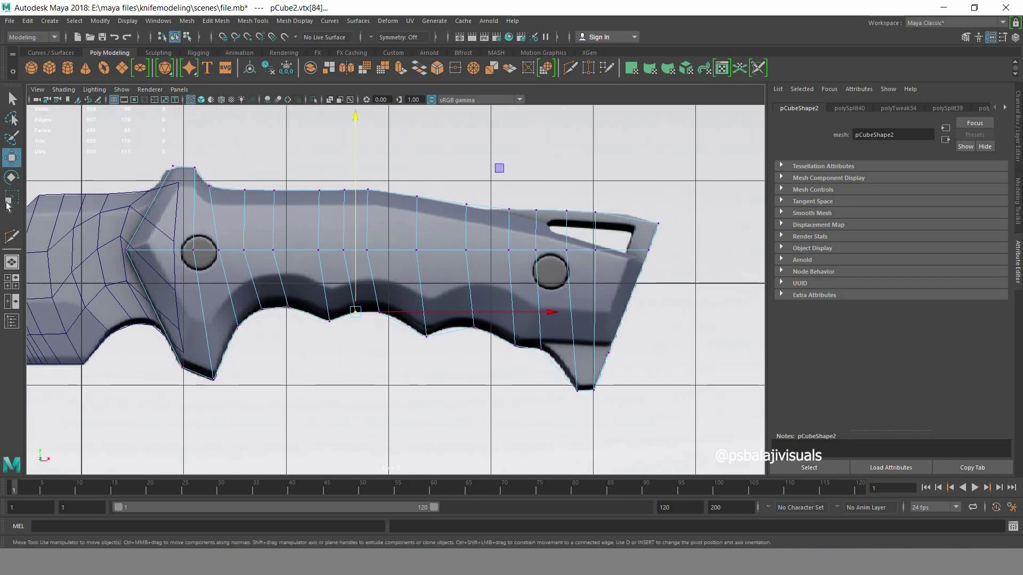
pyautogui.press('y')
pyautogui.keyDown('ctrl'); pyautogui.click(401, 317); pyautogui.keyUp('ctrl')
pyautogui.press('Return')
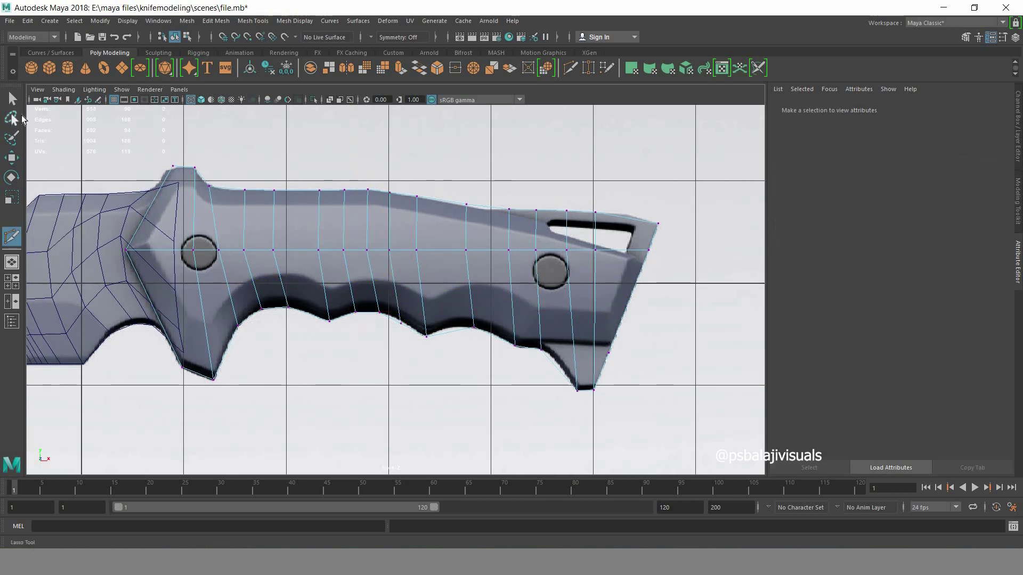
pyautogui.press('q')
pyautogui.press('w')
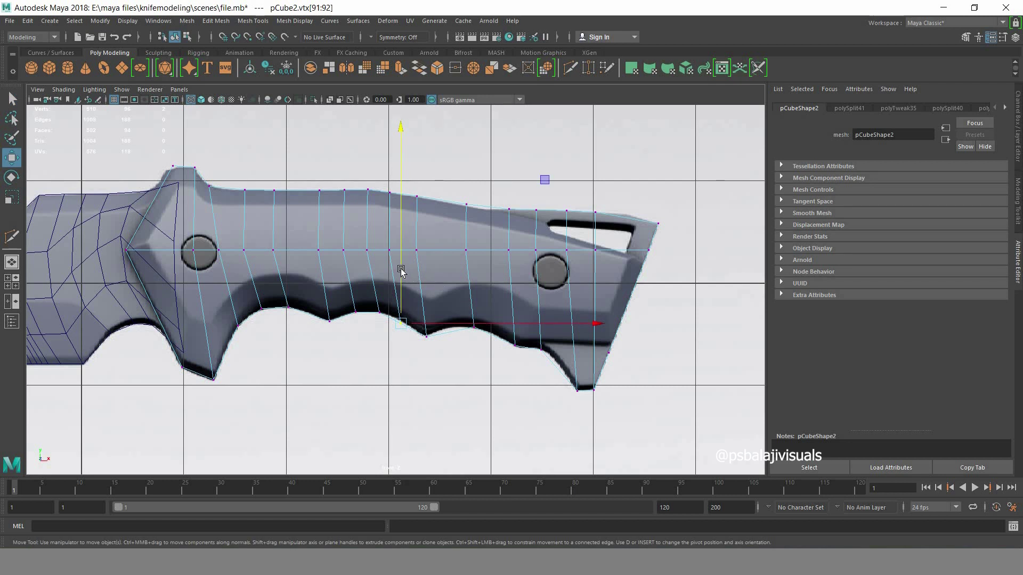
pyautogui.moveTo(400, 268); pyautogui.dragTo(401, 269)
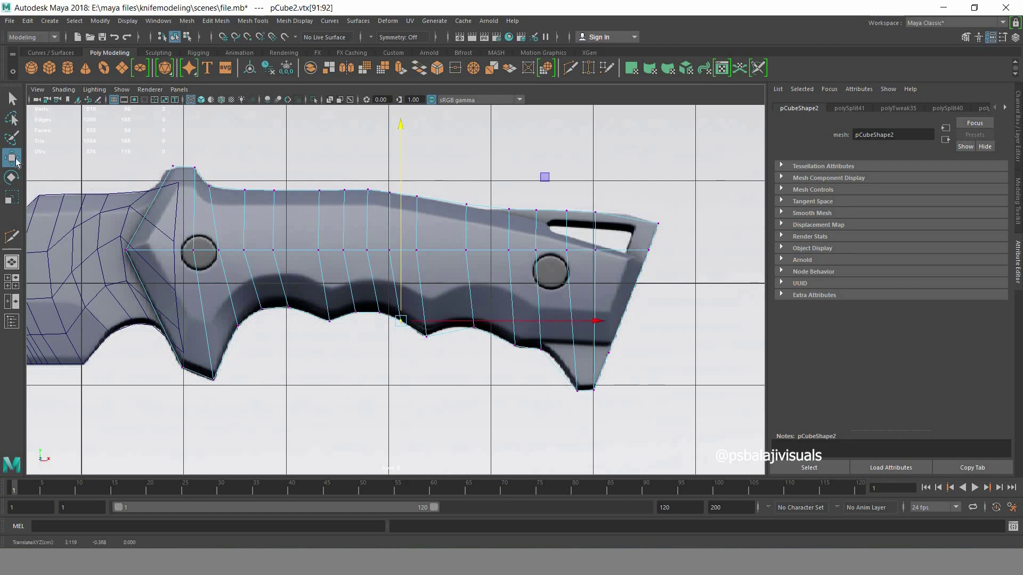
# - Add an edge loop near the third groove and raise its bottom vertex into the groove
pyautogui.click(11, 236)
pyautogui.keyDown('ctrl'); pyautogui.click(450, 331); pyautogui.keyUp('ctrl')
pyautogui.press('Return')
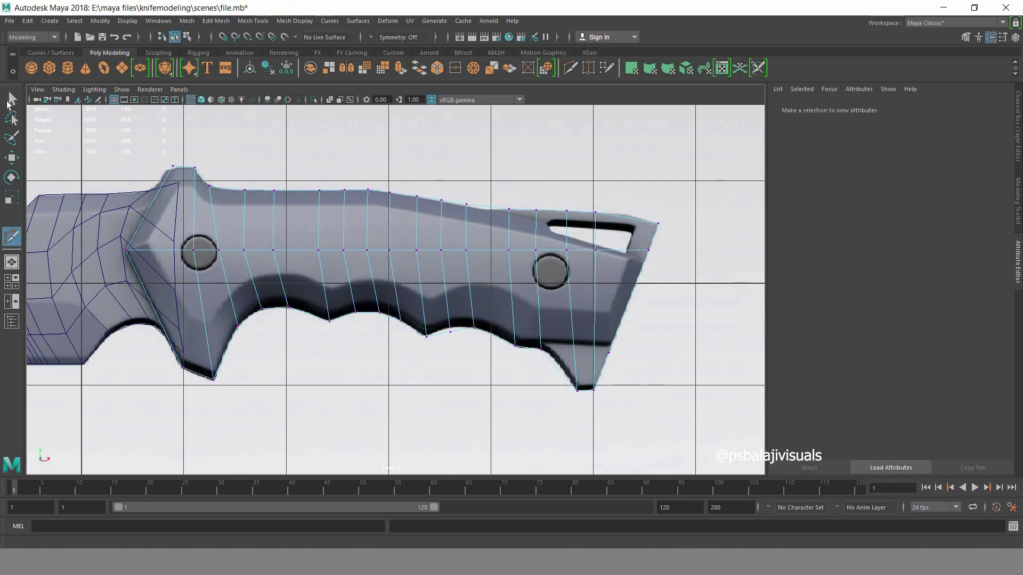
pyautogui.press('q')
pyautogui.click(450, 331)
pyautogui.press('w')
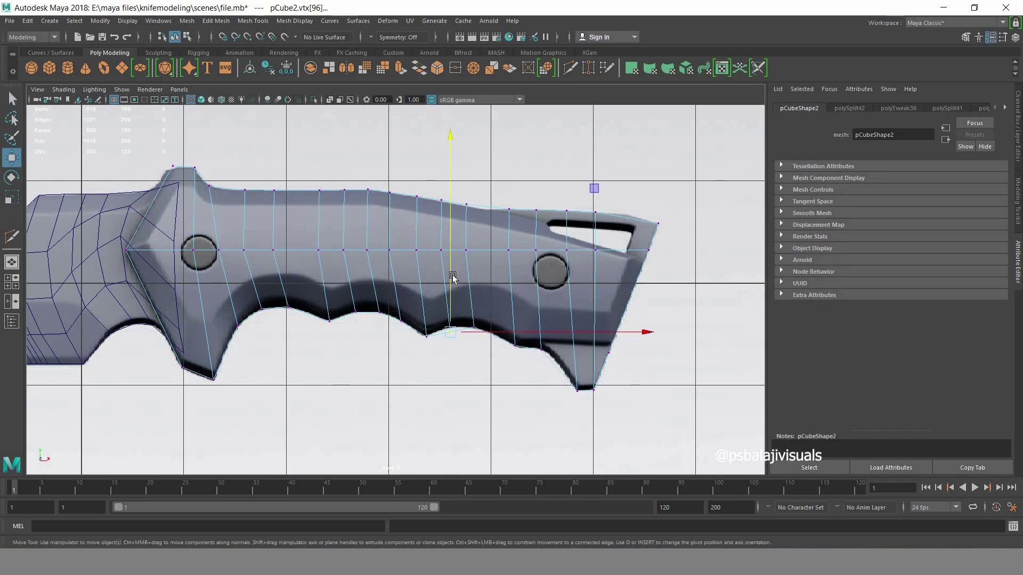
pyautogui.moveTo(452, 277); pyautogui.dragTo(451, 273)
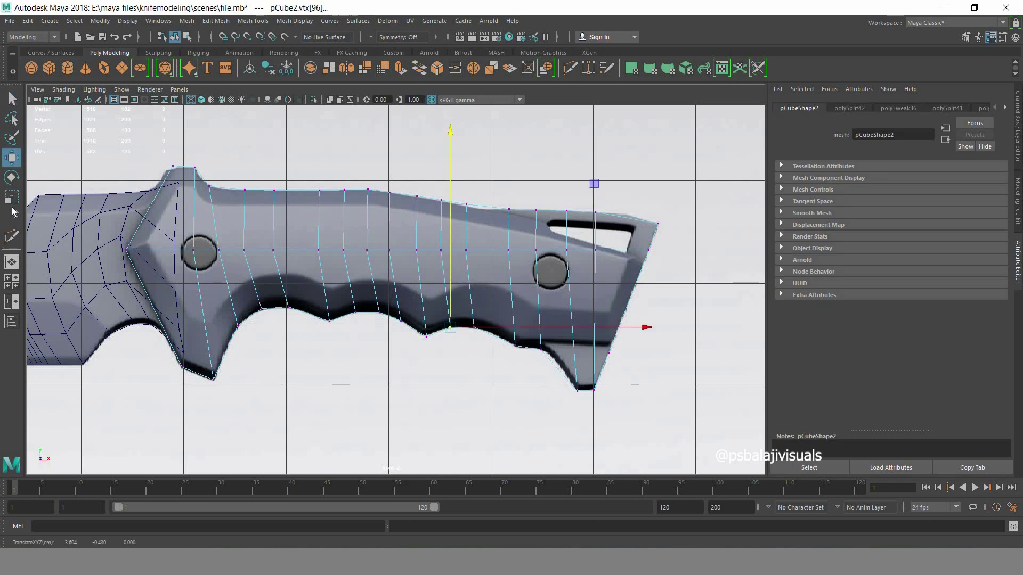
pyautogui.click(11, 236)
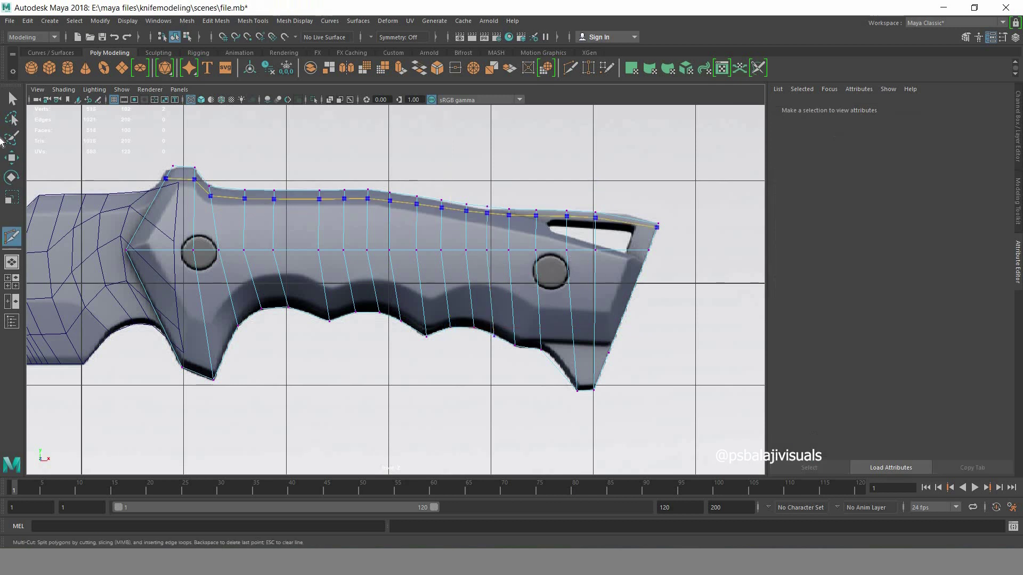
# - Commit the top lengthwise cut and adjust the new top-edge vertex pair vertically
pyautogui.press('q')
pyautogui.moveTo(487, 193); pyautogui.dragTo(497, 232)
pyautogui.press('w')
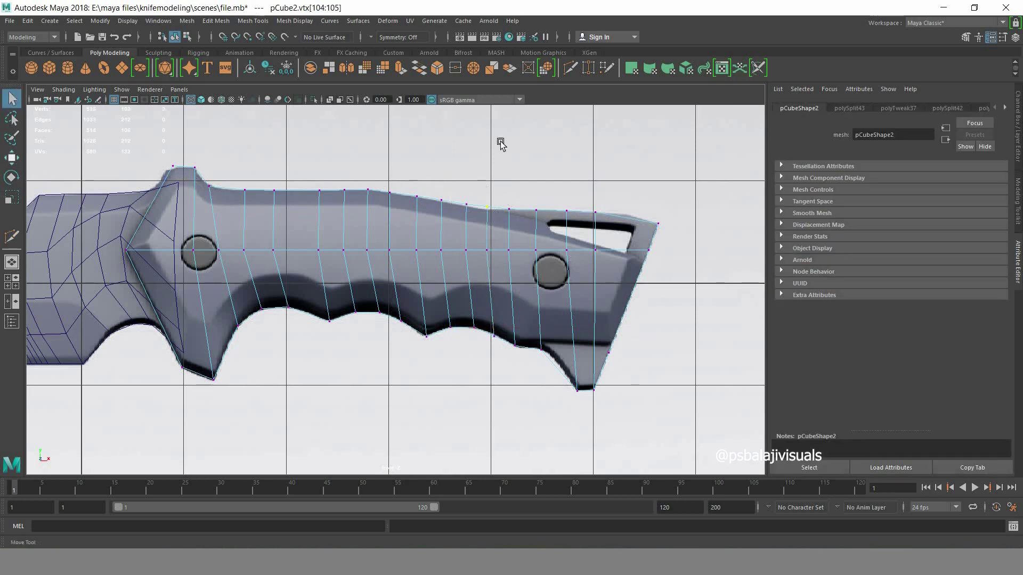
pyautogui.moveTo(489, 151); pyautogui.dragTo(490, 150)
pyautogui.moveTo(451, 178)
pyautogui.mouseDown()
pyautogui.moveTo(479, 220)
pyautogui.moveTo(466, 162)
pyautogui.mouseUp()
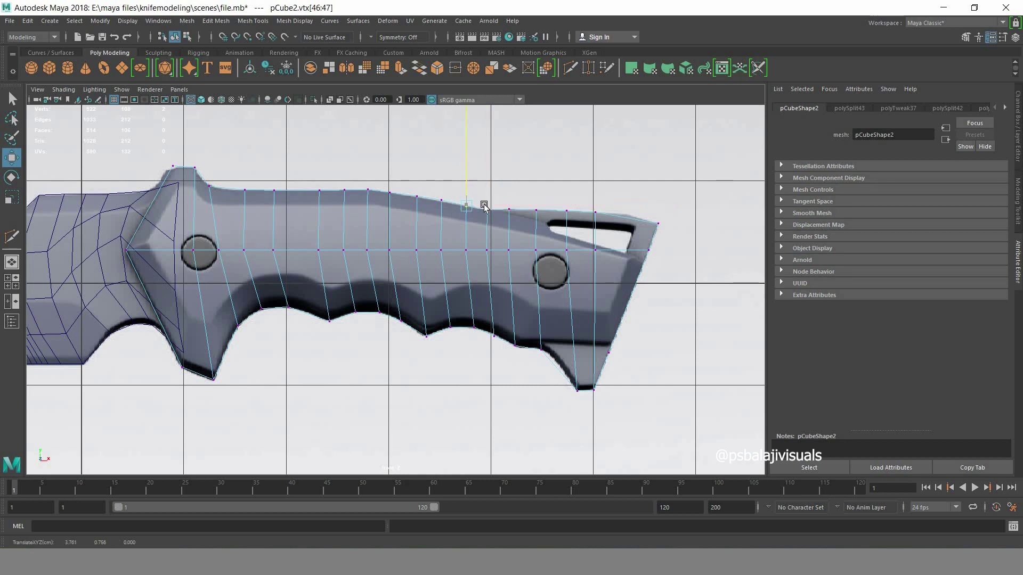
# - Cut a line across the handle's rear end from the lower edge to the upper edge
pyautogui.scroll(2, 601, 346)
pyautogui.scroll(2, 651, 358)
pyautogui.scroll(2, 638, 246)
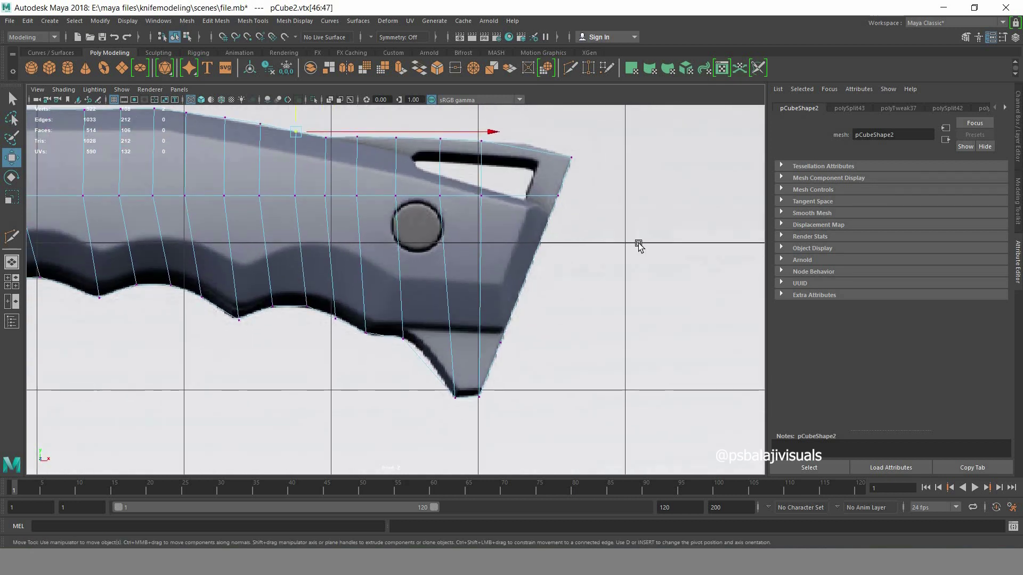
pyautogui.keyDown('alt'); pyautogui.moveTo(639, 246); pyautogui.dragTo(639, 267, button='middle'); pyautogui.keyUp('alt')
pyautogui.click(11, 236)
pyautogui.click(489, 391)
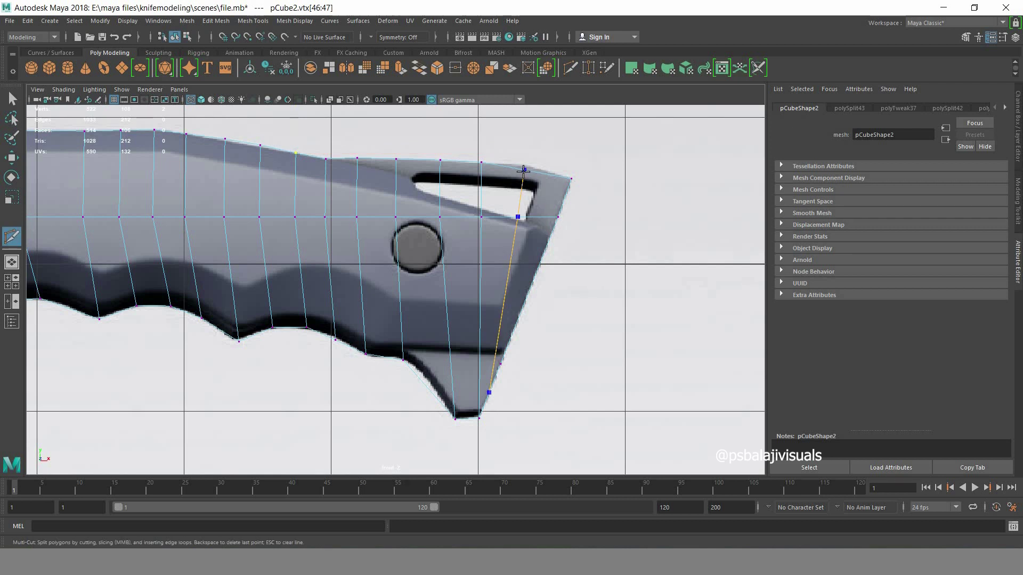
pyautogui.click(525, 170)
pyautogui.press('Return')
# - Insert another vertical edge loop on the handle near the rear pin hole
pyautogui.press('q')
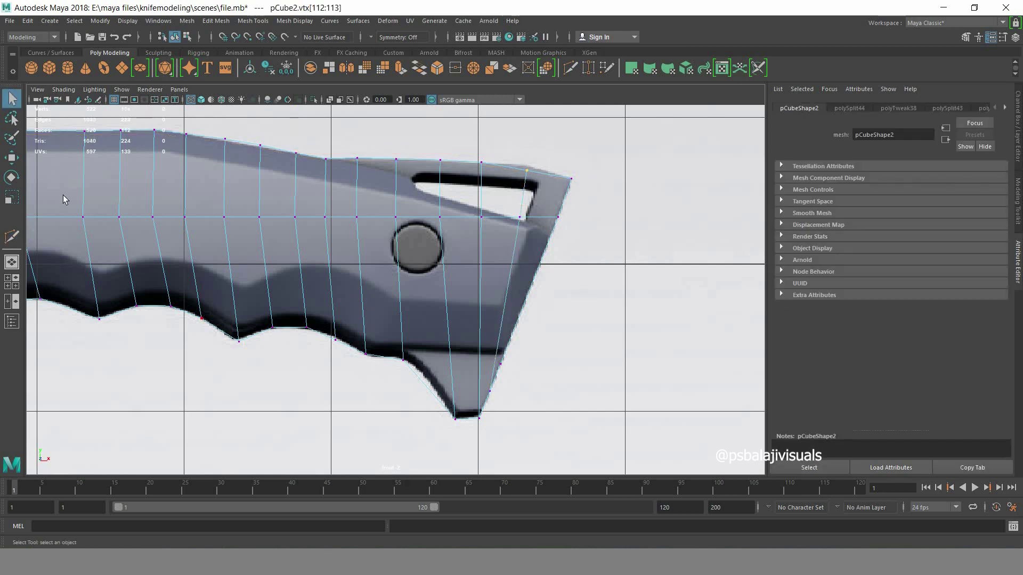
pyautogui.click(7, 160)
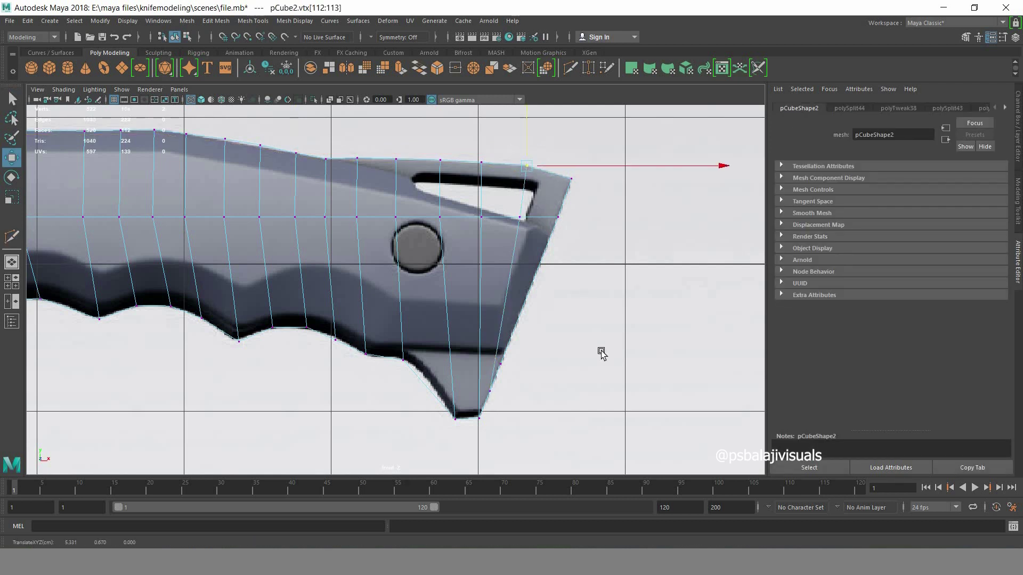
pyautogui.keyDown('alt'); pyautogui.moveTo(610, 330); pyautogui.dragTo(614, 312, button='middle'); pyautogui.keyUp('alt')
pyautogui.click(11, 236)
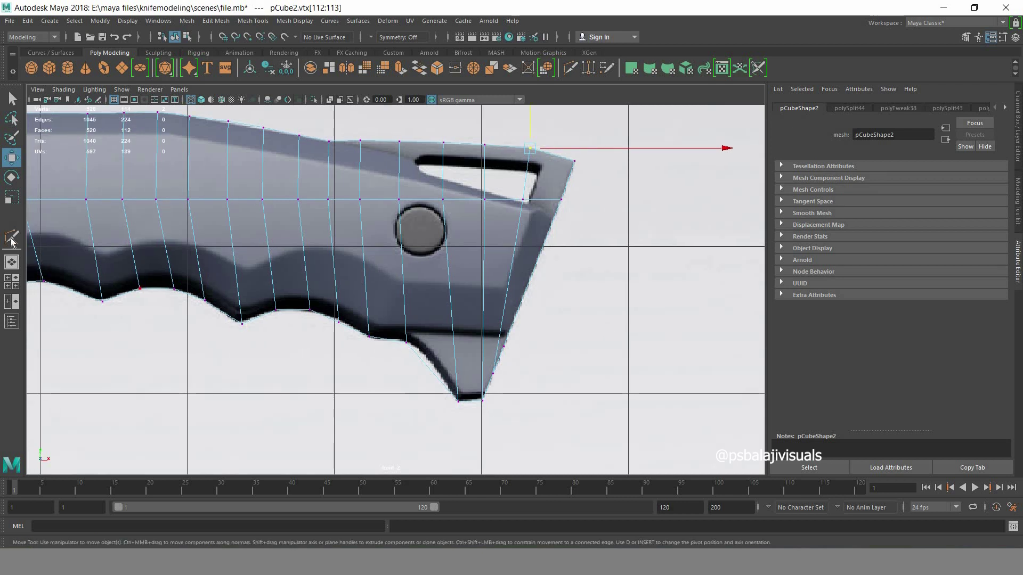
pyautogui.keyDown('ctrl'); pyautogui.click(434, 357); pyautogui.keyUp('ctrl')
pyautogui.press('q')
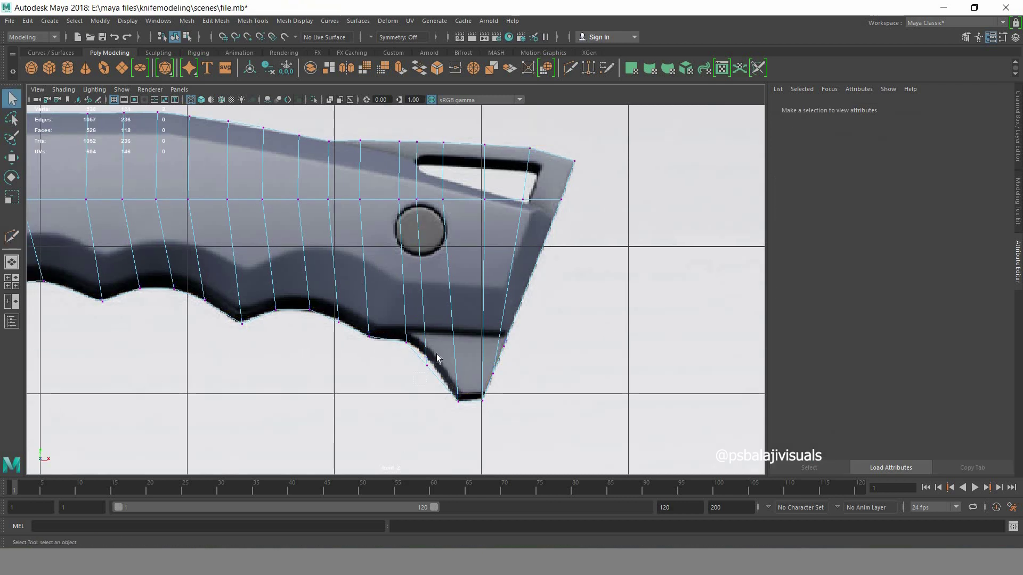
# - Move the new loop's bottom vertices vertically onto the reference groove outline
pyautogui.click(427, 364)
pyautogui.press('w')
pyautogui.click(428, 288)
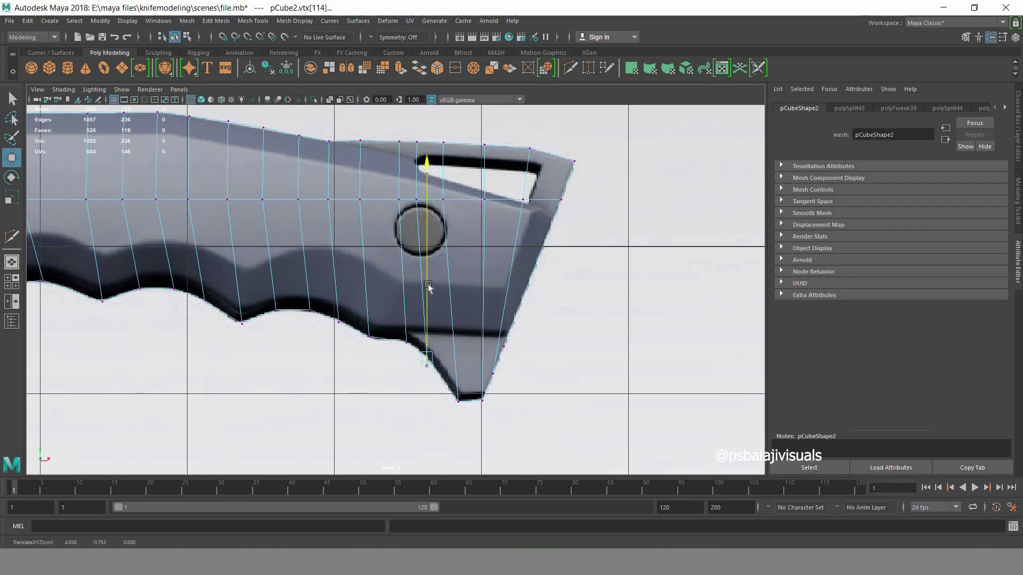
pyautogui.keyDown('alt'); pyautogui.moveTo(572, 328); pyautogui.dragTo(594, 370, button='middle'); pyautogui.keyUp('alt')
pyautogui.moveTo(322, 333); pyautogui.dragTo(349, 356)
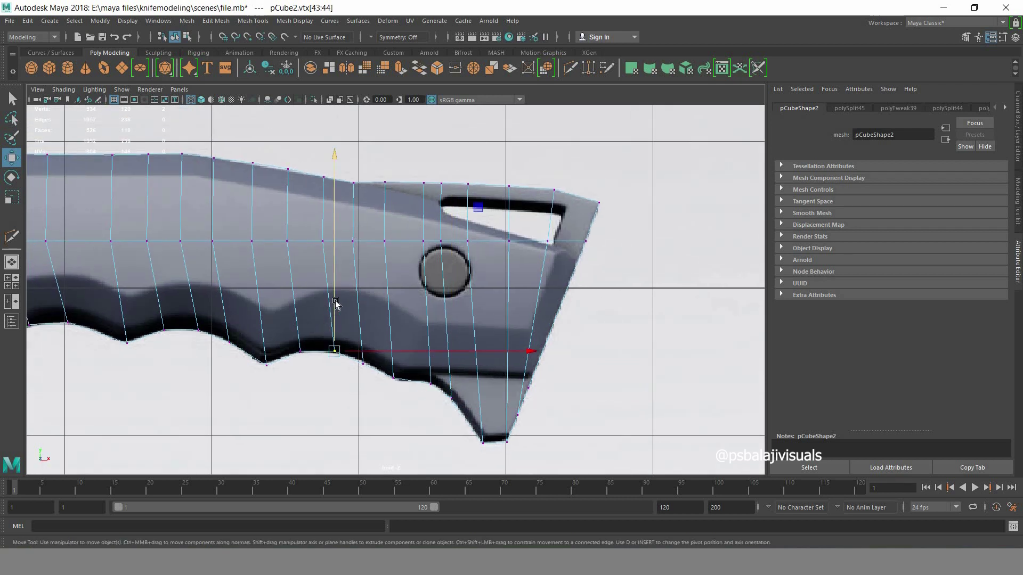
pyautogui.moveTo(335, 304); pyautogui.dragTo(333, 305)
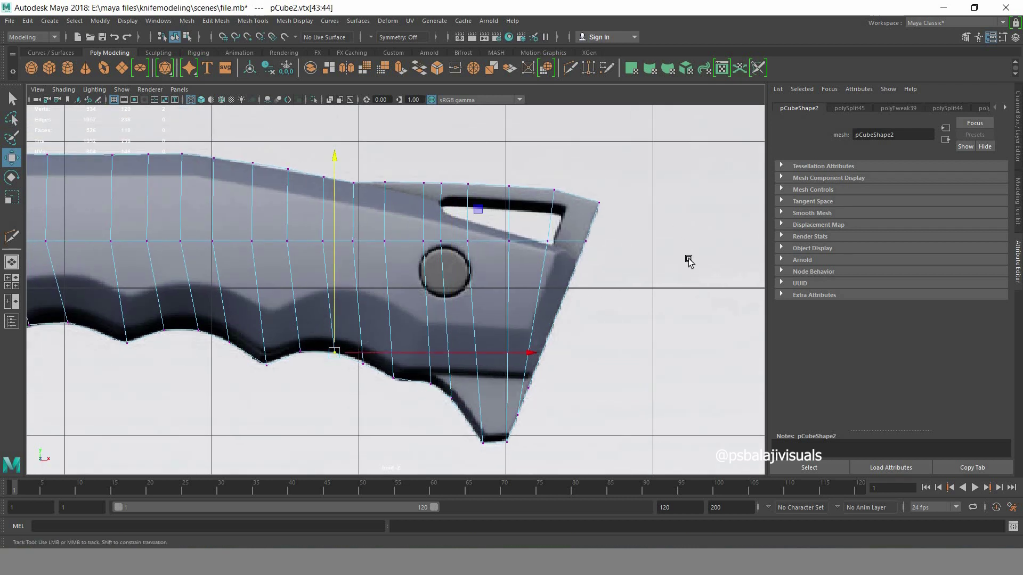
# - Zoom out to check the whole knife, then switch the mesh to edge selection
pyautogui.keyDown('alt'); pyautogui.moveTo(685, 217); pyautogui.dragTo(710, 319, button='right'); pyautogui.keyUp('alt')
pyautogui.keyDown('alt'); pyautogui.moveTo(710, 320); pyautogui.dragTo(647, 318, button='middle'); pyautogui.keyUp('alt')
pyautogui.moveTo(647, 318)
pyautogui.keyDown('alt'); pyautogui.mouseDown(button='right')
pyautogui.moveTo(587, 322)
pyautogui.moveTo(466, 235)
pyautogui.moveTo(575, 278)
pyautogui.mouseUp(button='right'); pyautogui.keyUp('alt')
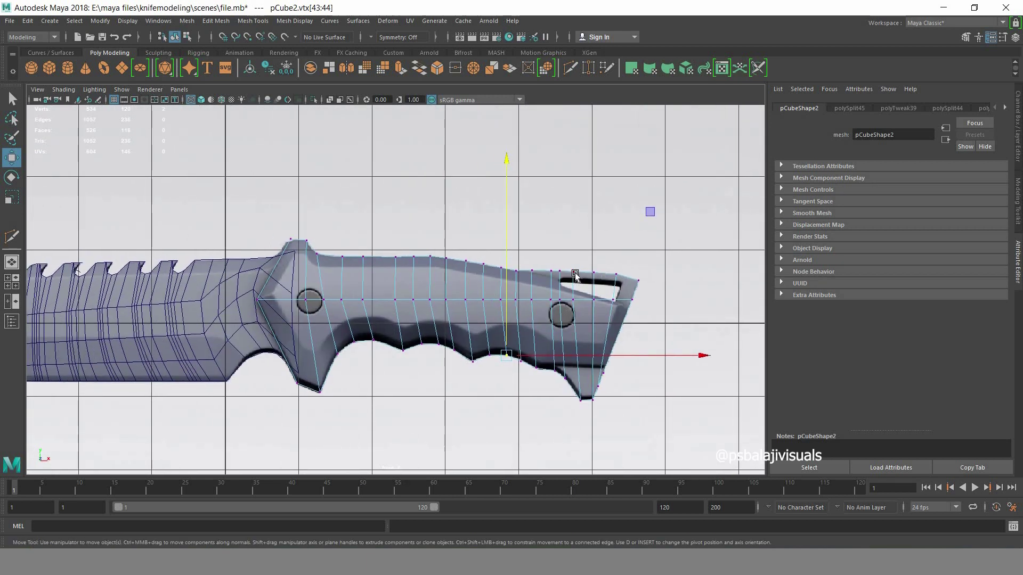
pyautogui.scroll(2, 576, 274)
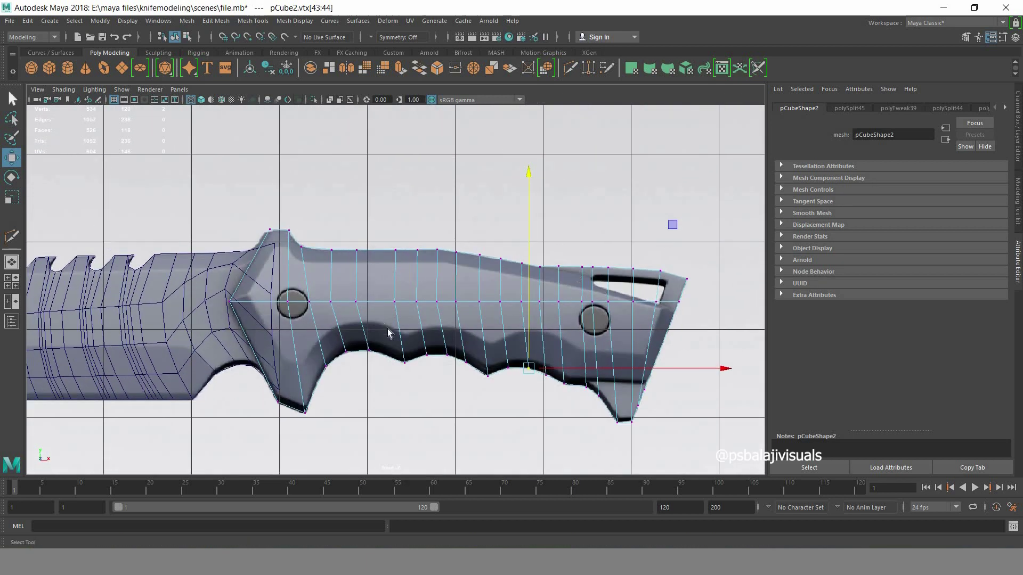
pyautogui.press('q')
pyautogui.moveTo(394, 295); pyautogui.dragTo(446, 241, button='right')
# - Try Edit Edge Flow on the middle edge loop, undo it, and switch the knife mesh to vertex mode
pyautogui.doubleClick(453, 302)
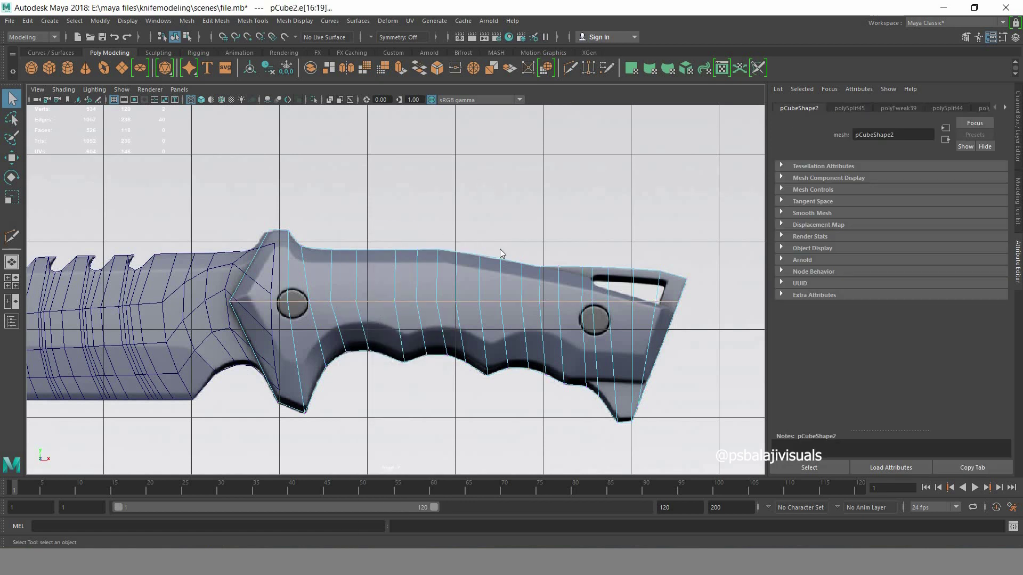
pyautogui.keyDown('shift'); pyautogui.moveTo(490, 189); pyautogui.dragTo(494, 285, button='right'); pyautogui.keyUp('shift')
pyautogui.hotkey('ctrl', 'z')
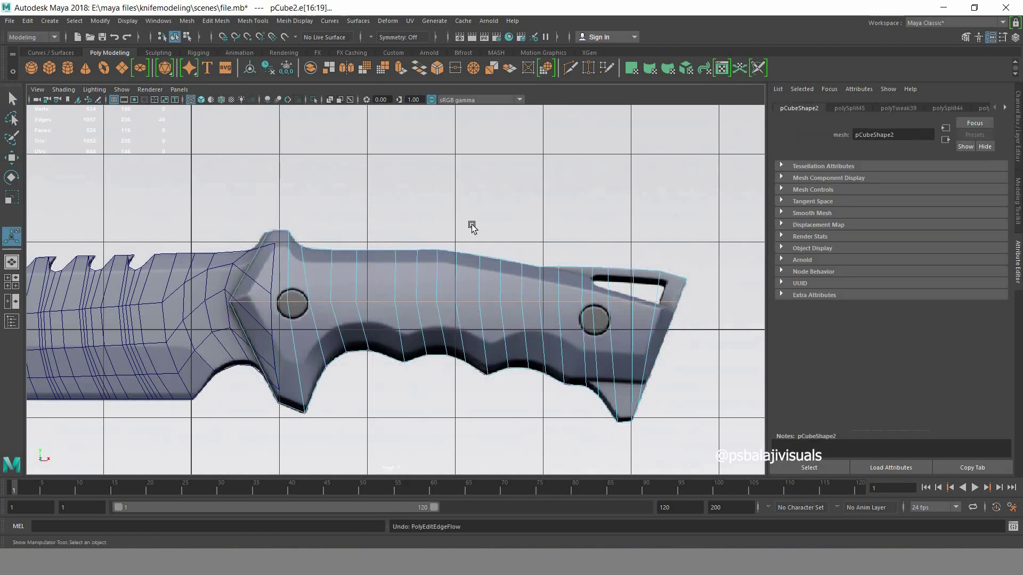
pyautogui.press('q')
pyautogui.click(493, 217)
pyautogui.click(651, 365)
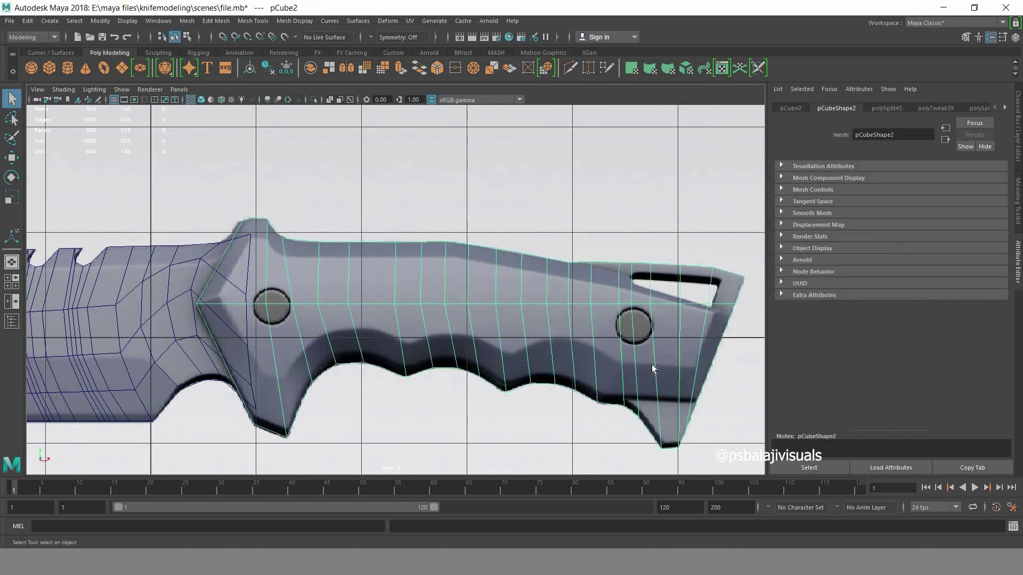
pyautogui.scroll(3, 484, 338)
pyautogui.keyDown('alt'); pyautogui.moveTo(483, 338); pyautogui.dragTo(623, 314, button='middle'); pyautogui.keyUp('alt')
pyautogui.keyDown('alt'); pyautogui.moveTo(245, 325); pyautogui.dragTo(328, 383, button='middle'); pyautogui.keyUp('alt')
pyautogui.scroll(1, 329, 383)
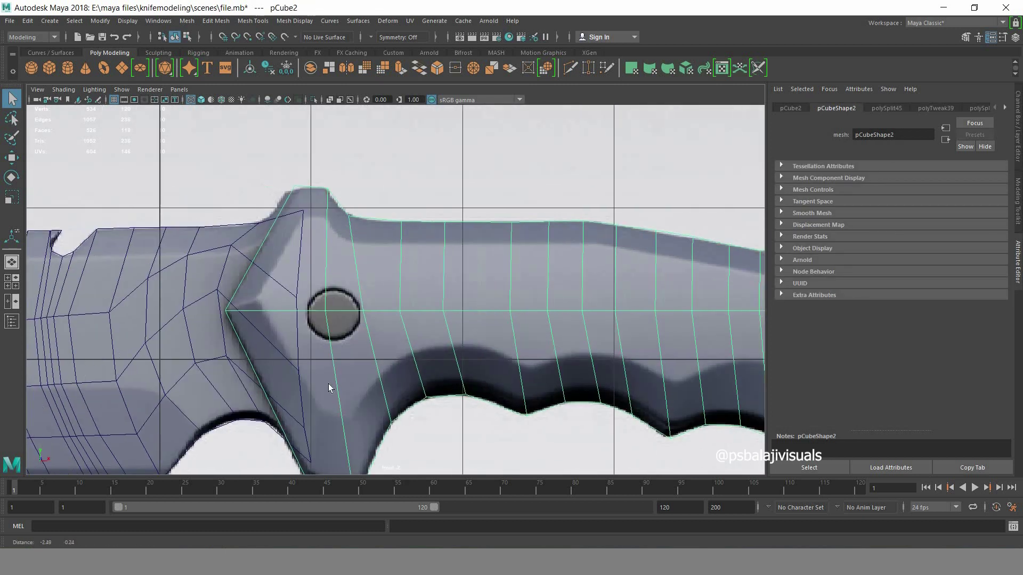
pyautogui.moveTo(326, 261); pyautogui.dragTo(325, 230, button='right')
# - Raise the middle-loop vertices so the loop arcs over the front pin hole
pyautogui.click(325, 310)
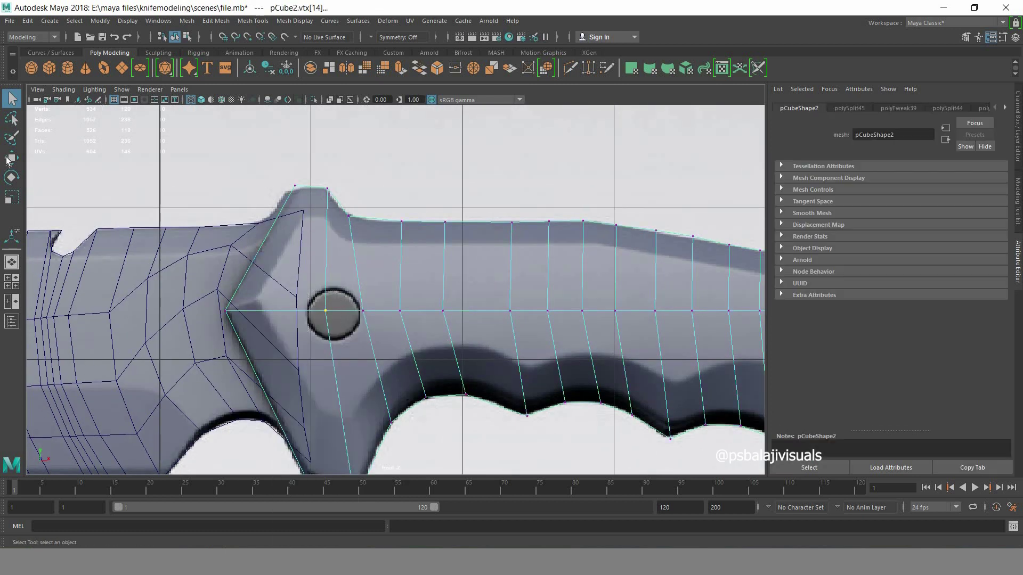
pyautogui.press('w')
pyautogui.moveTo(328, 262); pyautogui.dragTo(326, 226)
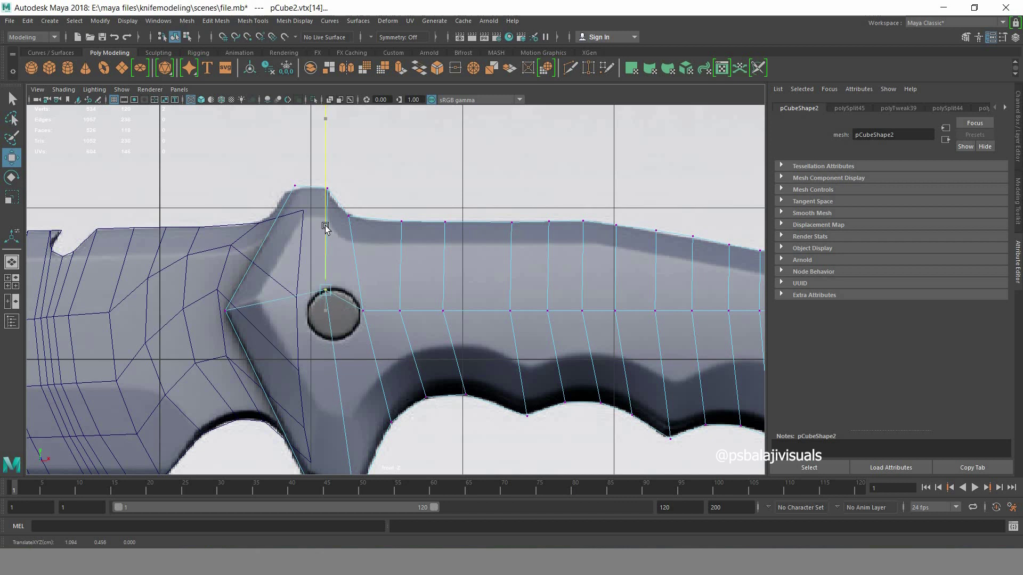
pyautogui.click(361, 311)
pyautogui.moveTo(362, 291); pyautogui.dragTo(364, 249)
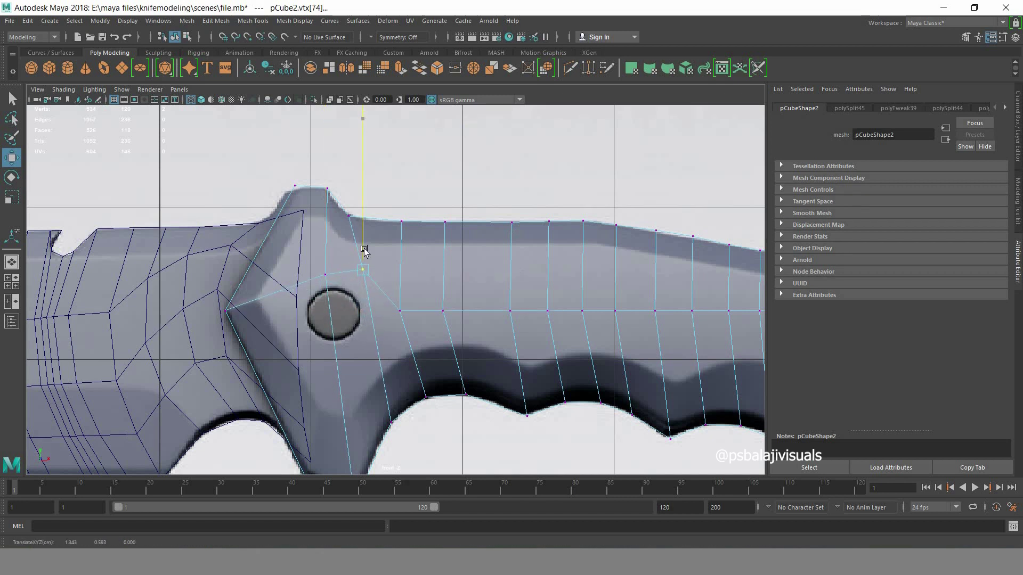
pyautogui.click(399, 311)
pyautogui.moveTo(400, 279); pyautogui.dragTo(402, 236)
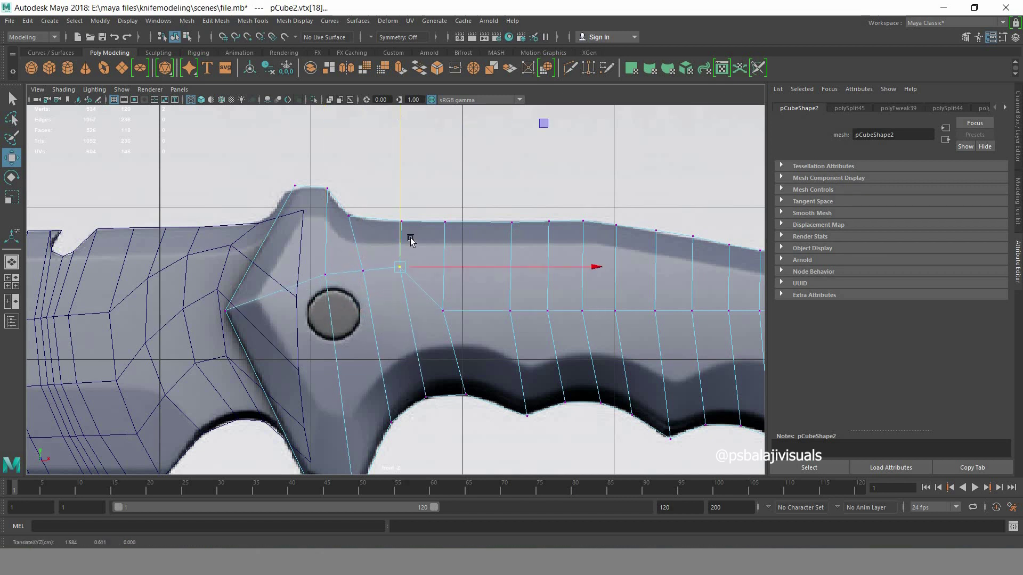
pyautogui.click(442, 311)
pyautogui.moveTo(444, 269); pyautogui.dragTo(445, 236)
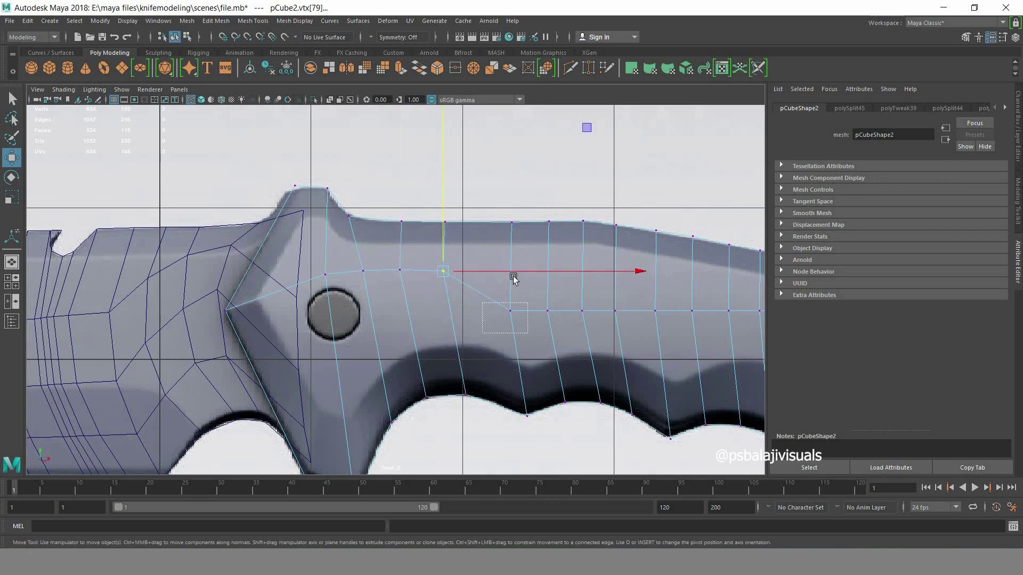
pyautogui.click(510, 310)
pyautogui.moveTo(507, 269); pyautogui.dragTo(505, 229)
# - Raise the next middle-loop vertices toward the rear to extend the curve
pyautogui.click(548, 311)
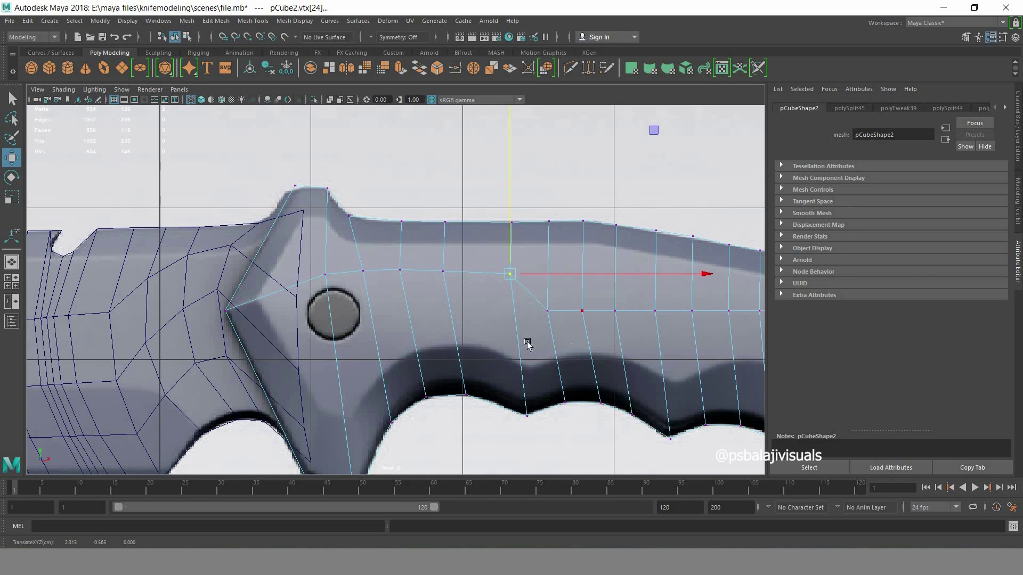
pyautogui.keyDown('alt'); pyautogui.moveTo(526, 347); pyautogui.dragTo(326, 342, button='middle'); pyautogui.keyUp('alt')
pyautogui.moveTo(342, 282); pyautogui.dragTo(347, 250)
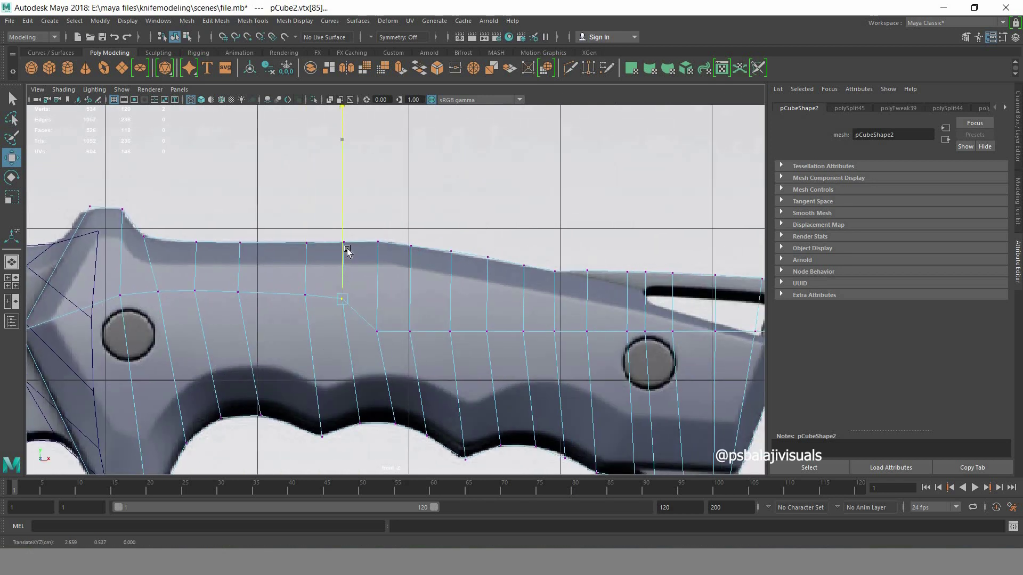
pyautogui.click(377, 331)
pyautogui.moveTo(378, 318)
pyautogui.mouseDown()
pyautogui.moveTo(386, 288)
pyautogui.moveTo(407, 267)
pyautogui.mouseUp()
pyautogui.click(409, 332)
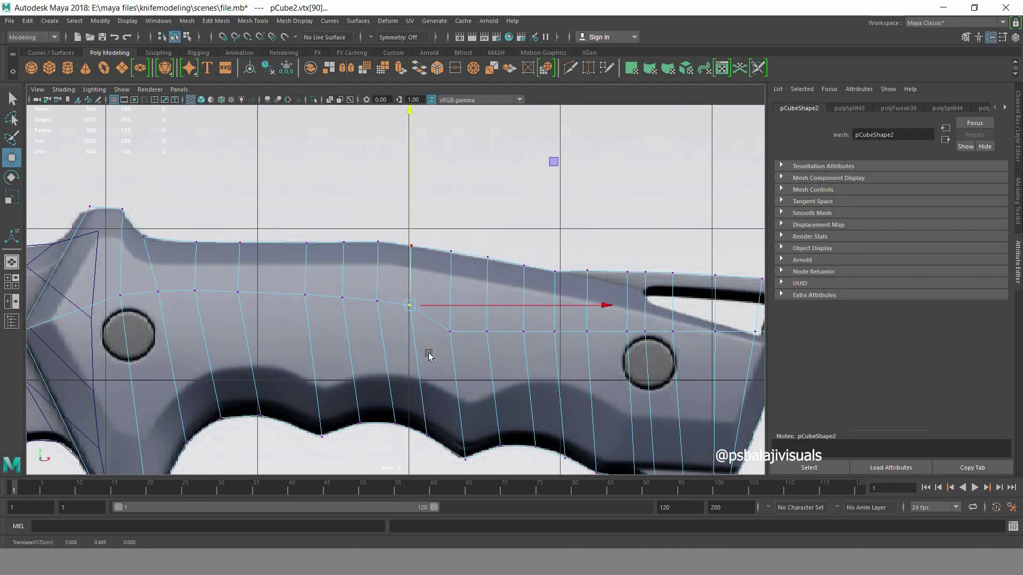
pyautogui.click(450, 332)
pyautogui.moveTo(448, 305)
pyautogui.mouseDown()
pyautogui.moveTo(448, 285)
pyautogui.moveTo(487, 281)
pyautogui.mouseUp()
pyautogui.click(487, 332)
pyautogui.keyDown('alt'); pyautogui.moveTo(488, 281); pyautogui.dragTo(397, 304, button='middle'); pyautogui.keyUp('alt')
# - Lower the loop vertices around the rear pin hole so the loop bends down toward the butt
pyautogui.click(433, 354)
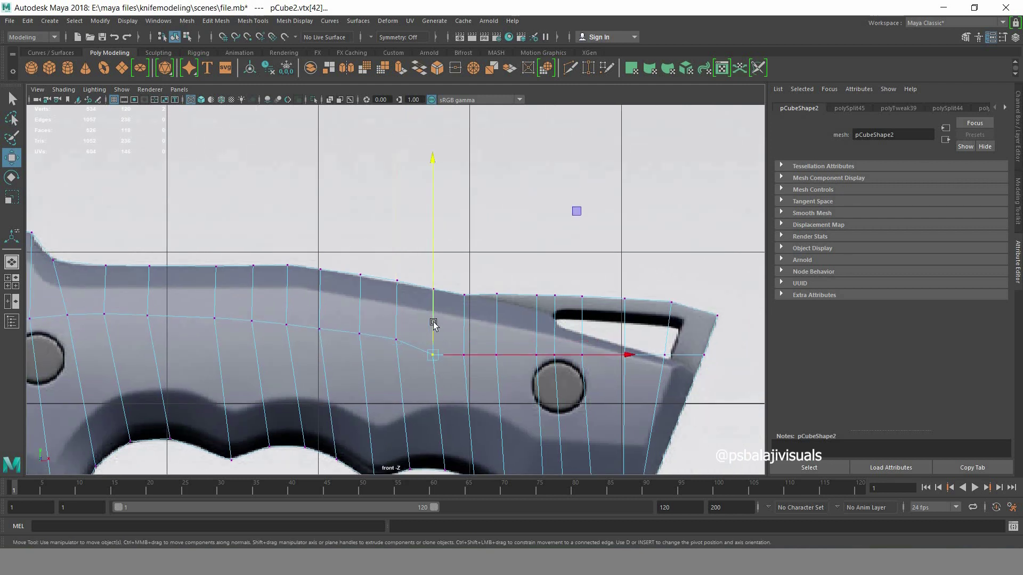
pyautogui.moveTo(433, 323); pyautogui.dragTo(433, 316)
pyautogui.click(464, 352)
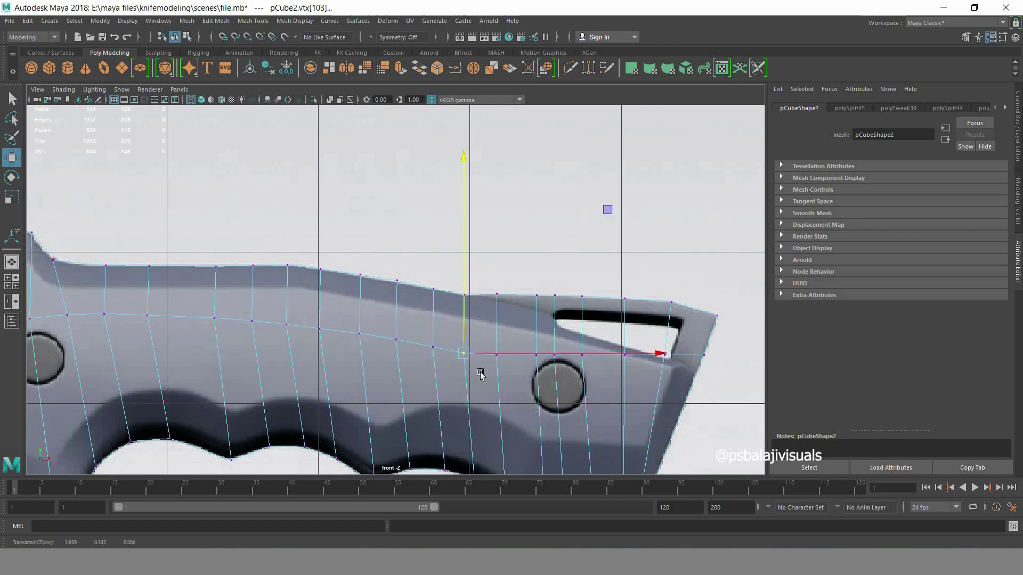
pyautogui.click(496, 354)
pyautogui.moveTo(496, 325); pyautogui.dragTo(537, 351)
pyautogui.click(536, 353)
pyautogui.click(555, 366)
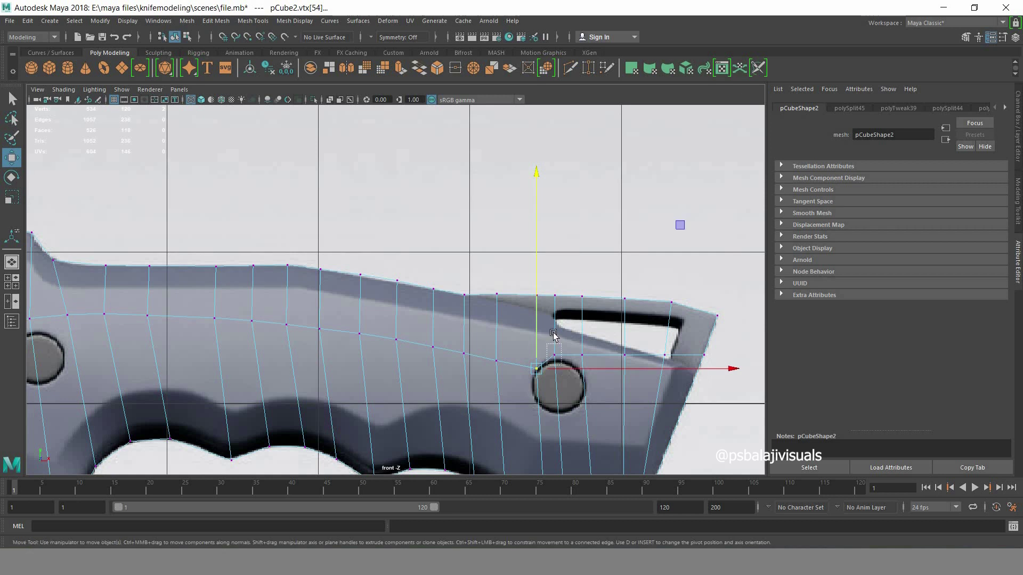
pyautogui.click(582, 354)
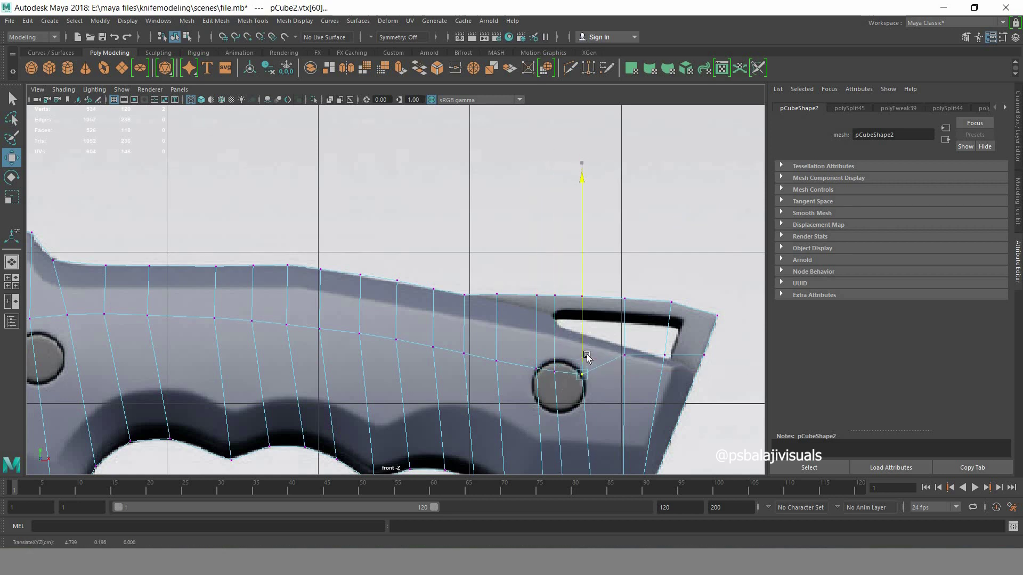
pyautogui.moveTo(586, 354); pyautogui.dragTo(586, 376)
pyautogui.click(624, 355)
pyautogui.moveTo(625, 325); pyautogui.dragTo(626, 358)
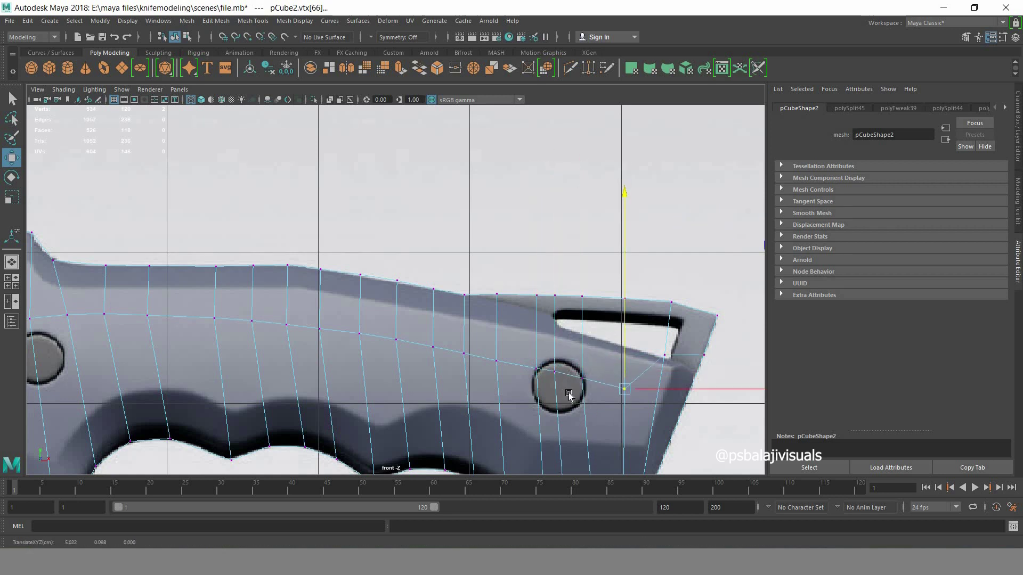
# - Adjust the vertex over the rear pin hole and fit the loop's end vertex onto the butt corner
pyautogui.keyDown('alt'); pyautogui.moveTo(624, 373); pyautogui.dragTo(539, 313, button='middle'); pyautogui.keyUp('alt')
pyautogui.click(410, 300)
pyautogui.moveTo(410, 275); pyautogui.dragTo(410, 274)
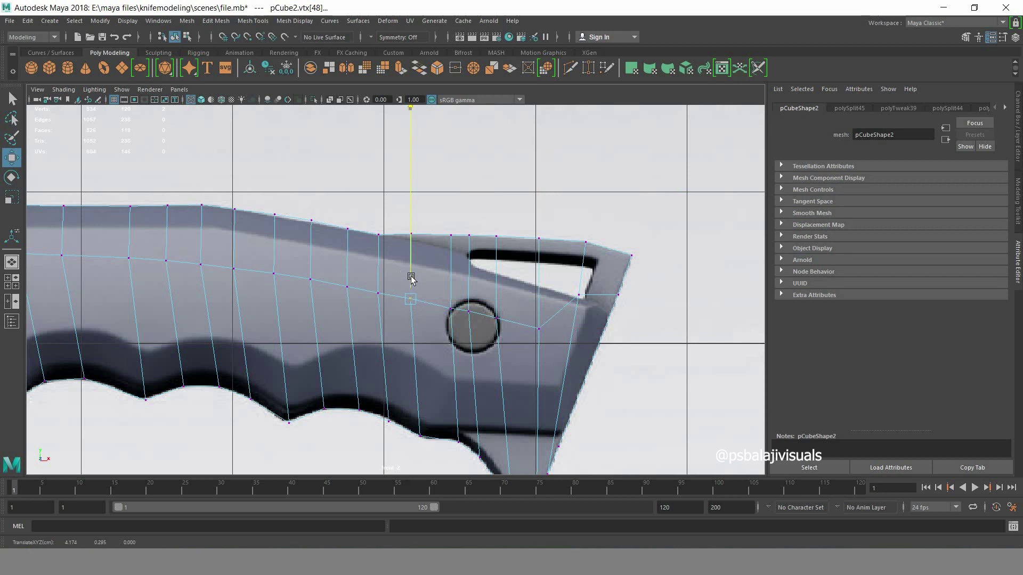
pyautogui.click(579, 295)
pyautogui.moveTo(583, 285); pyautogui.dragTo(585, 301, button='middle')
pyautogui.moveTo(605, 340)
pyautogui.mouseDown()
pyautogui.moveTo(614, 344)
pyautogui.moveTo(582, 325)
pyautogui.mouseUp()
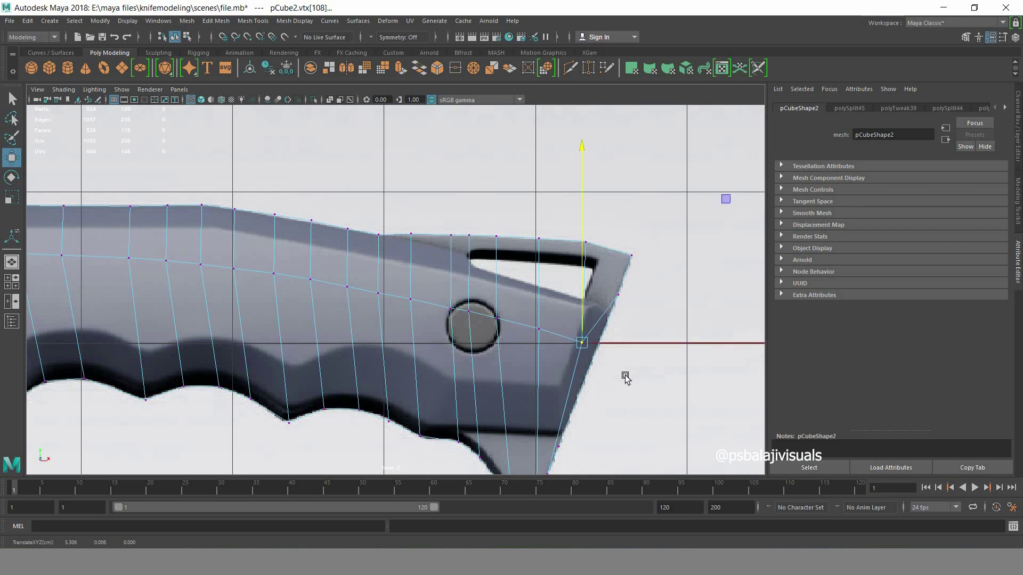
pyautogui.keyDown('alt'); pyautogui.moveTo(609, 350); pyautogui.dragTo(586, 271, button='middle'); pyautogui.keyUp('alt')
pyautogui.moveTo(577, 267); pyautogui.dragTo(588, 275)
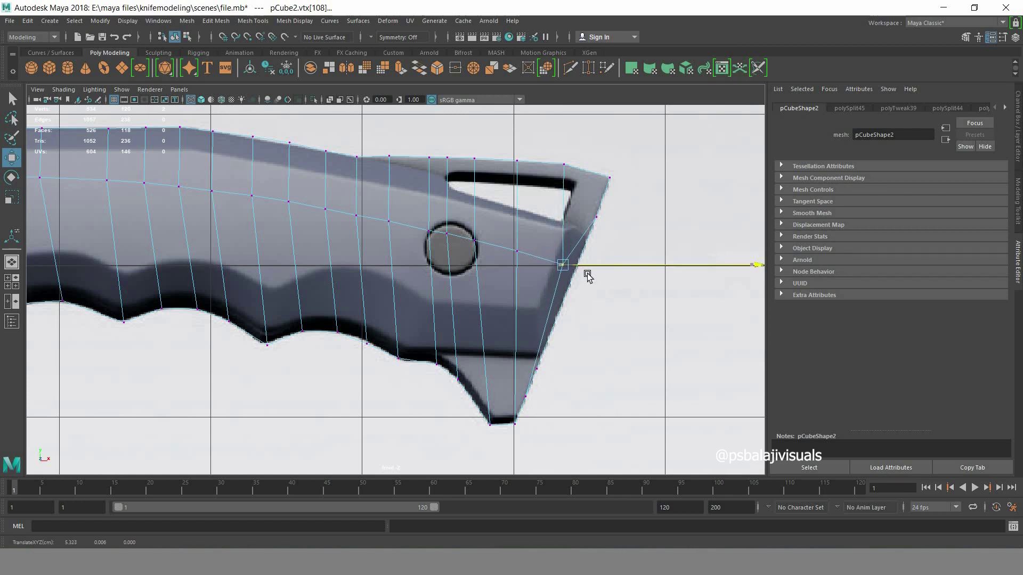
pyautogui.keyDown('alt'); pyautogui.moveTo(397, 322); pyautogui.dragTo(529, 342, button='middle'); pyautogui.keyUp('alt')
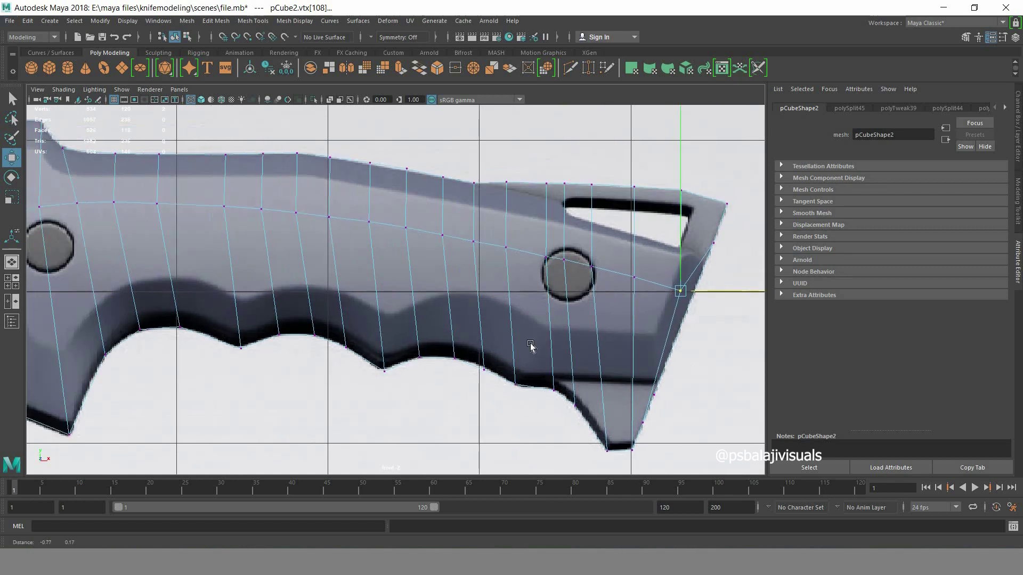
pyautogui.keyDown('alt'); pyautogui.moveTo(464, 255); pyautogui.dragTo(604, 270, button='middle'); pyautogui.keyUp('alt')
# - Use Multi-Cut to add a vertical cut near the guard and a new lengthwise edge loop
pyautogui.press('q')
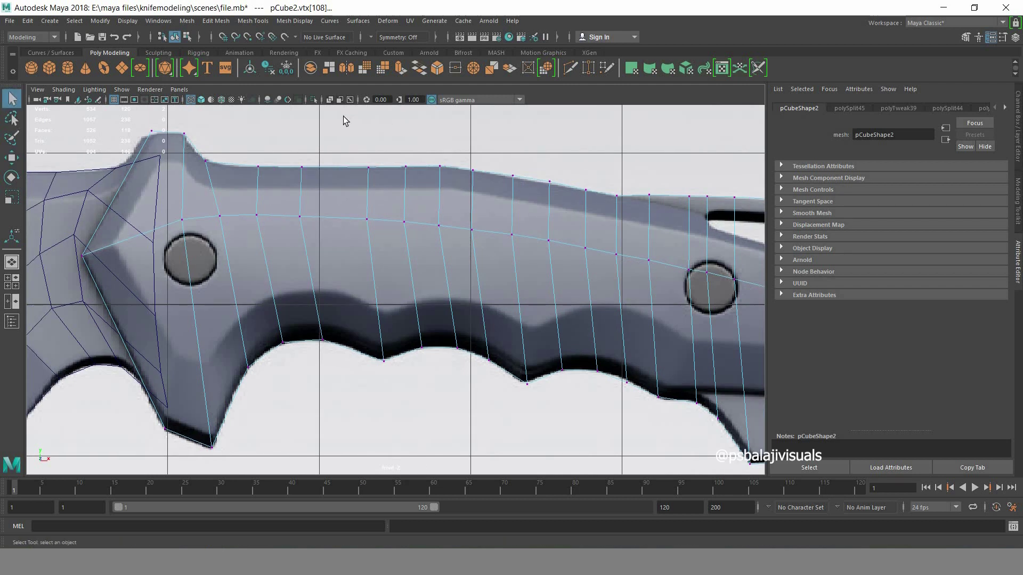
pyautogui.click(570, 68)
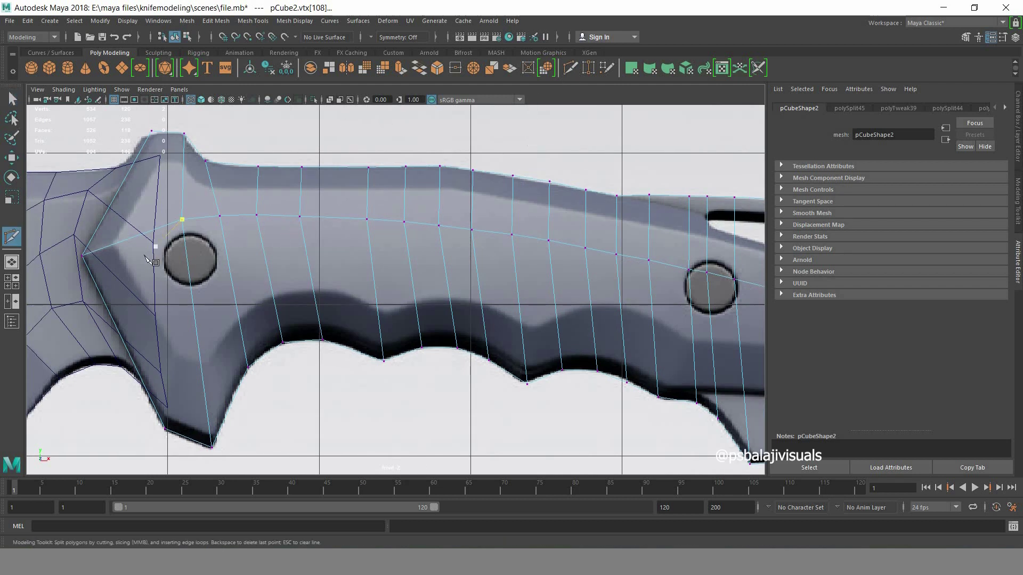
pyautogui.click(113, 244)
pyautogui.press('Return')
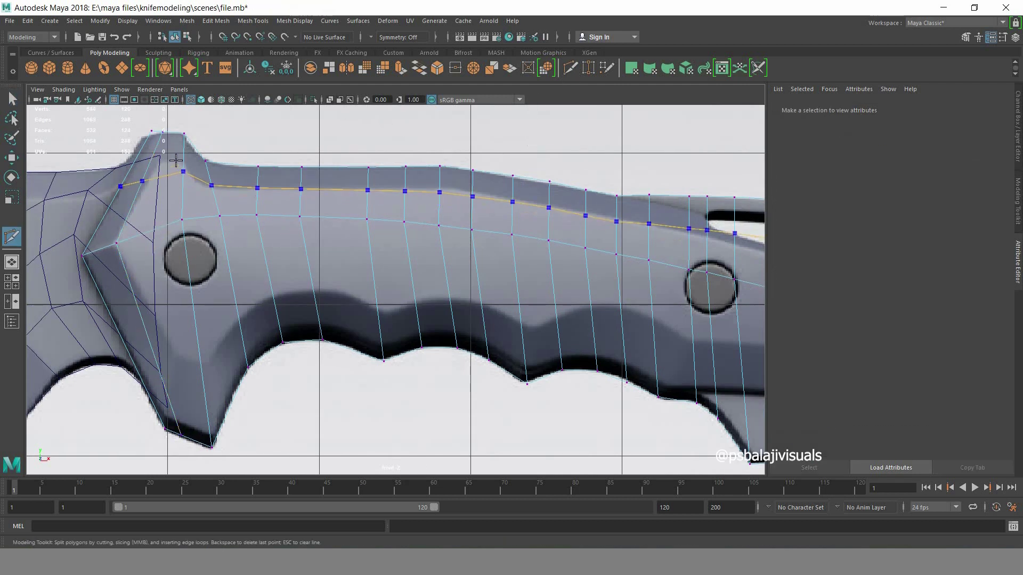
pyautogui.keyDown('ctrl'); pyautogui.click(222, 290); pyautogui.keyUp('ctrl')
pyautogui.keyDown('ctrl'); pyautogui.click(204, 365); pyautogui.keyUp('ctrl')
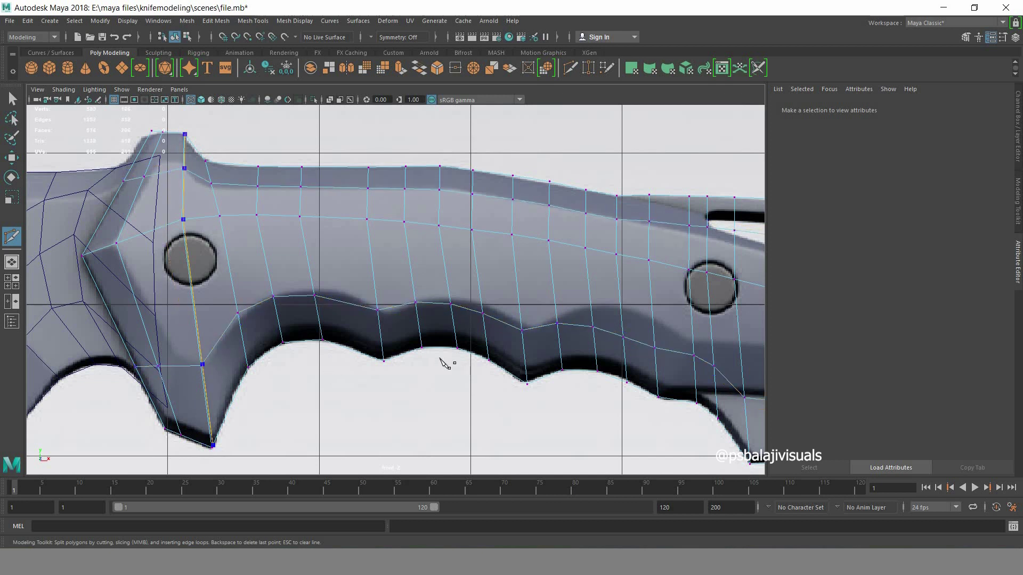
pyautogui.click(12, 99)
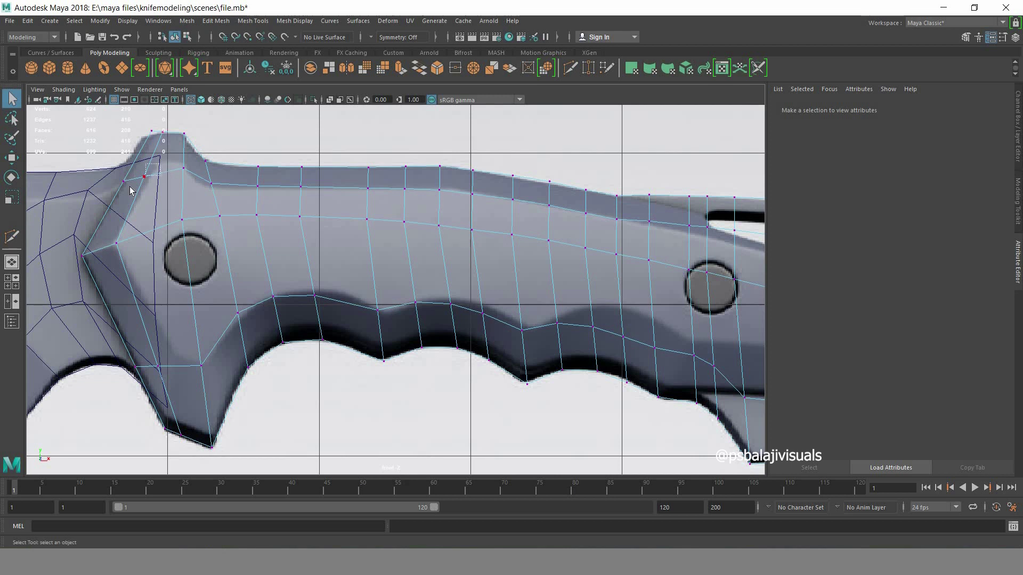
pyautogui.moveTo(159, 163)
pyautogui.mouseDown()
pyautogui.moveTo(131, 191)
pyautogui.moveTo(183, 179)
pyautogui.mouseUp()
# - Move the new loop's upper vertices onto the guard and along the handle's top edge
pyautogui.press('w')
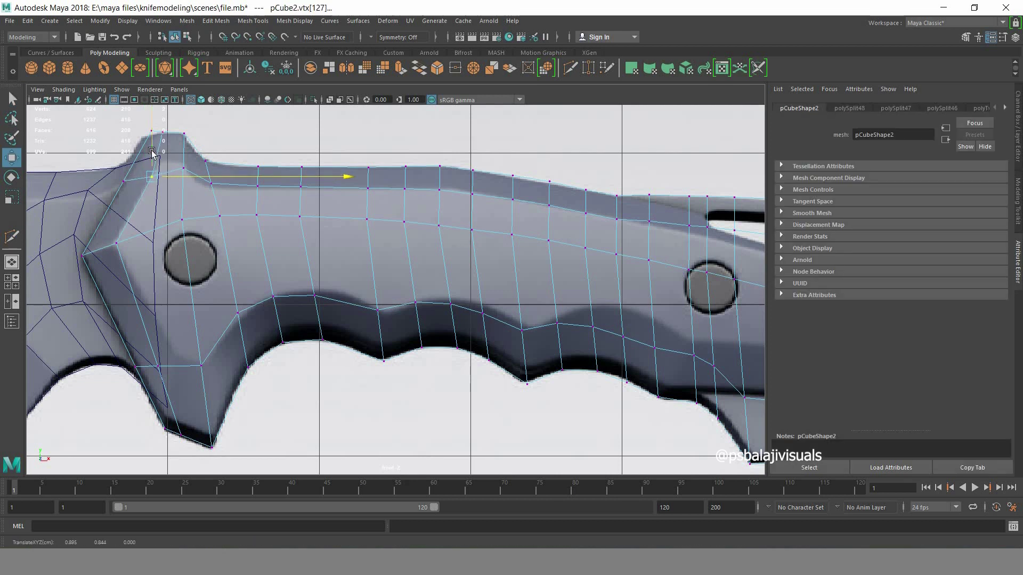
pyautogui.moveTo(152, 148)
pyautogui.mouseDown()
pyautogui.moveTo(185, 163)
pyautogui.moveTo(164, 139)
pyautogui.mouseUp()
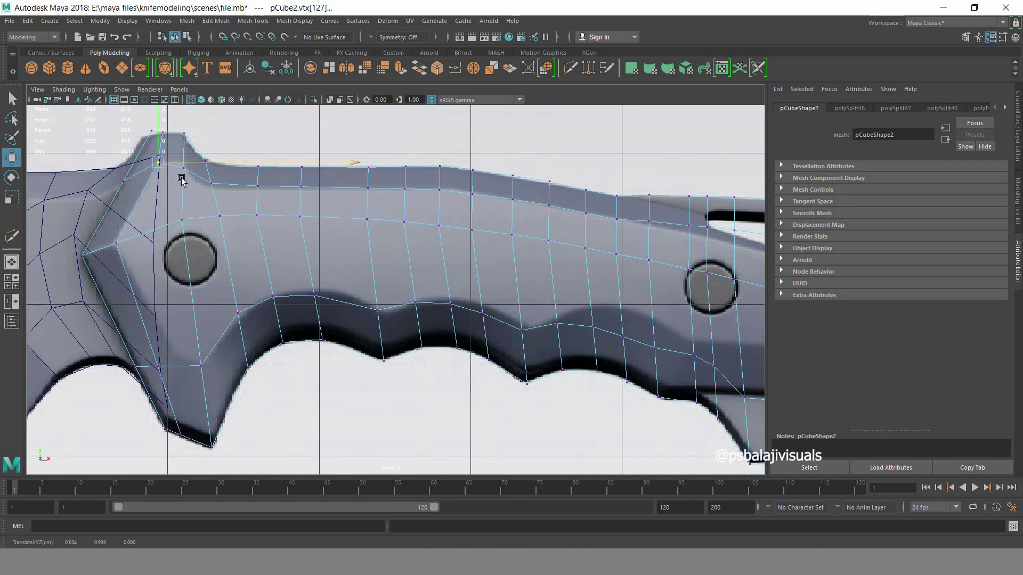
pyautogui.click(211, 185)
pyautogui.moveTo(249, 188); pyautogui.dragTo(240, 189)
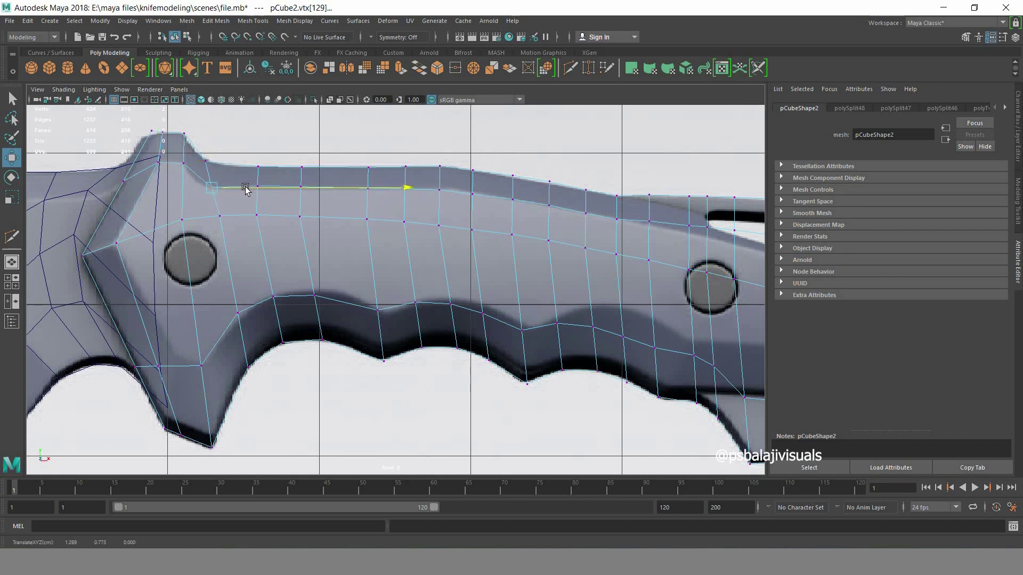
pyautogui.click(258, 189)
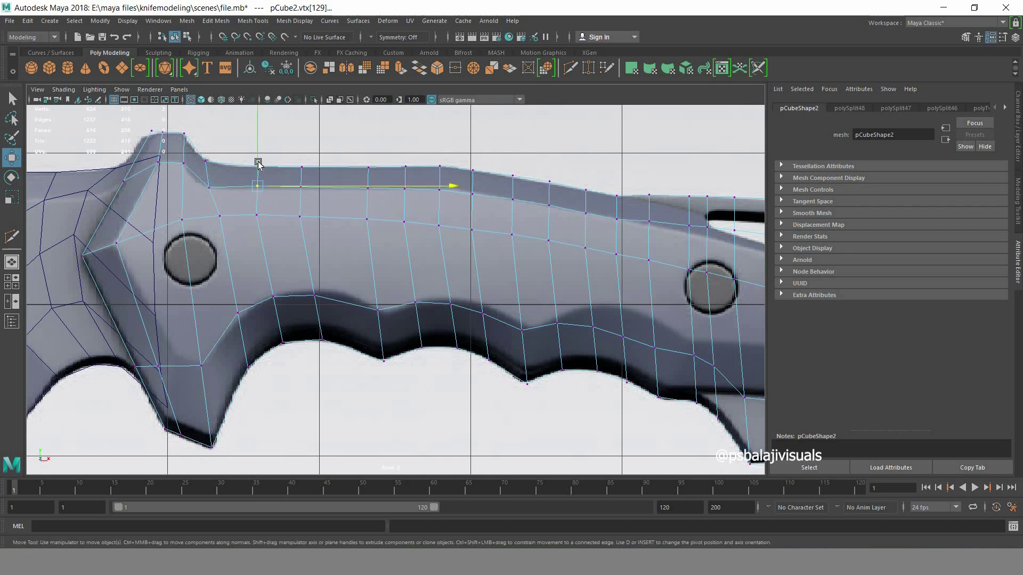
pyautogui.click(300, 169)
pyautogui.click(369, 168)
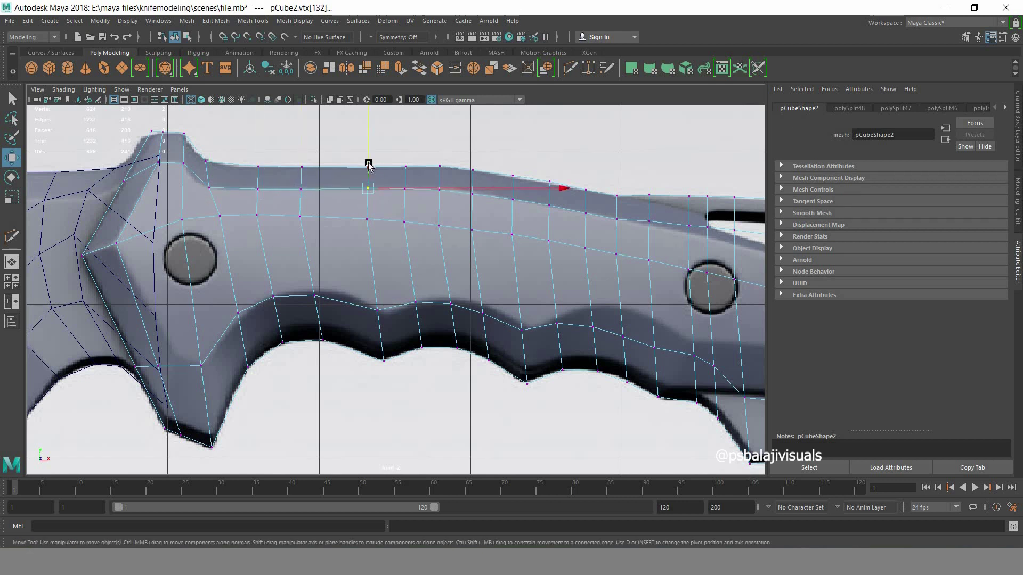
# - Fit the loop's vertices onto the lower guard and the first finger grooves
pyautogui.click(159, 368)
pyautogui.moveTo(159, 367); pyautogui.dragTo(174, 354)
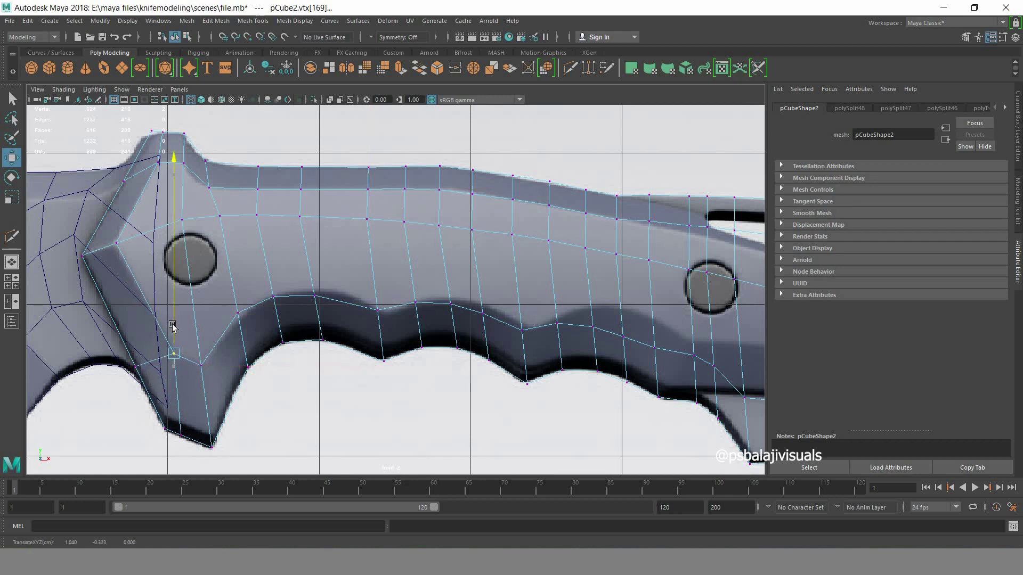
pyautogui.click(235, 288)
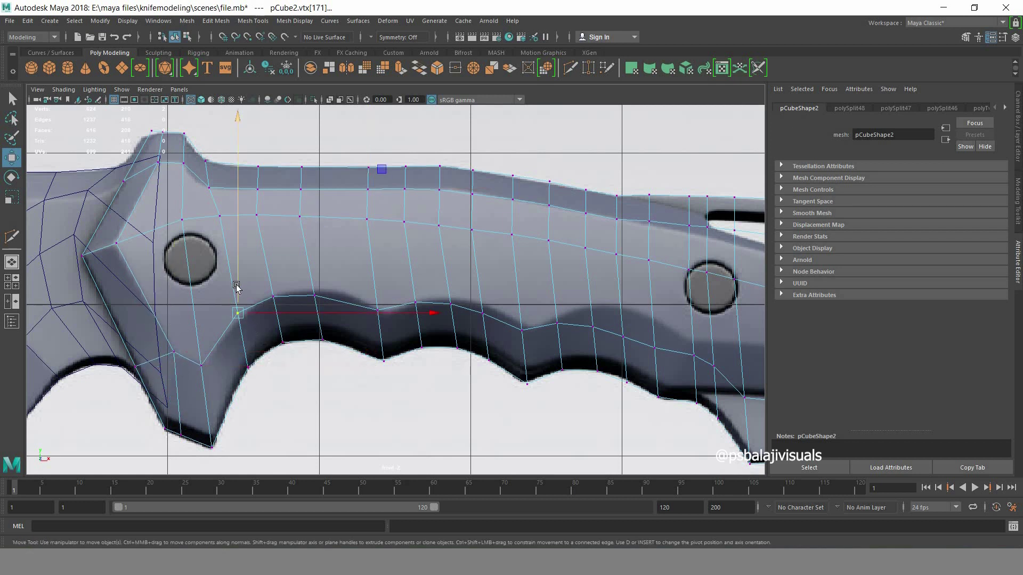
pyautogui.moveTo(235, 285)
pyautogui.mouseDown()
pyautogui.moveTo(273, 294)
pyautogui.moveTo(314, 267)
pyautogui.mouseUp()
pyautogui.click(268, 295)
pyautogui.click(314, 295)
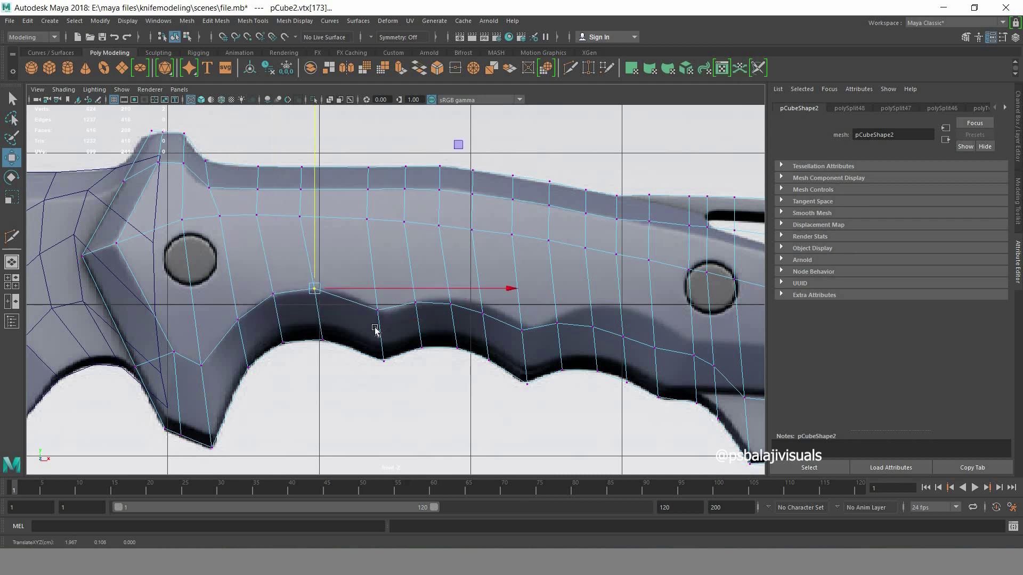
pyautogui.click(377, 309)
pyautogui.moveTo(397, 316)
pyautogui.mouseDown()
pyautogui.moveTo(437, 306)
pyautogui.moveTo(451, 277)
pyautogui.mouseUp()
pyautogui.click(421, 303)
pyautogui.click(451, 305)
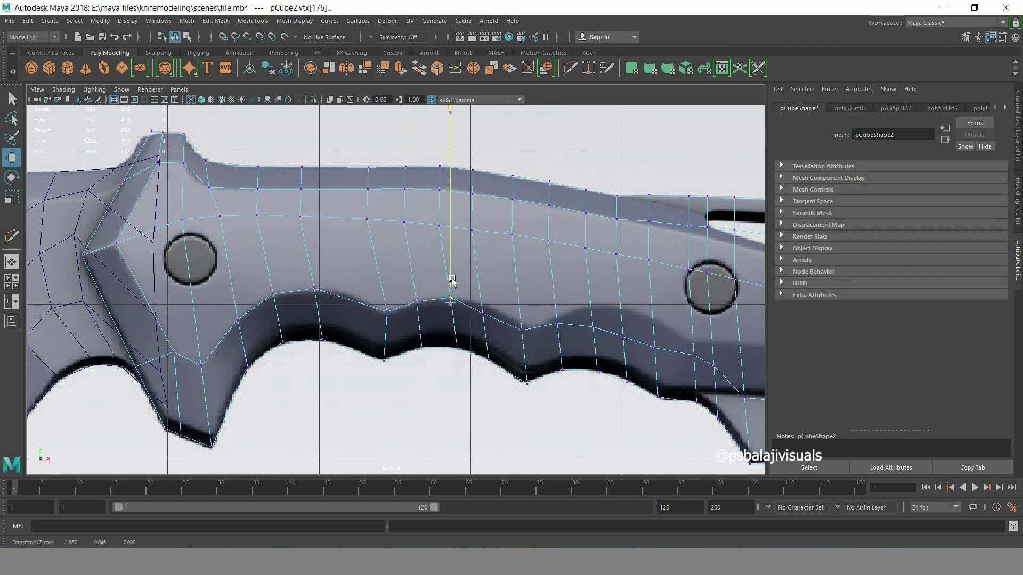
# - Move the remaining groove vertices to follow the finger-groove outline toward the rear pin hole
pyautogui.click(482, 307)
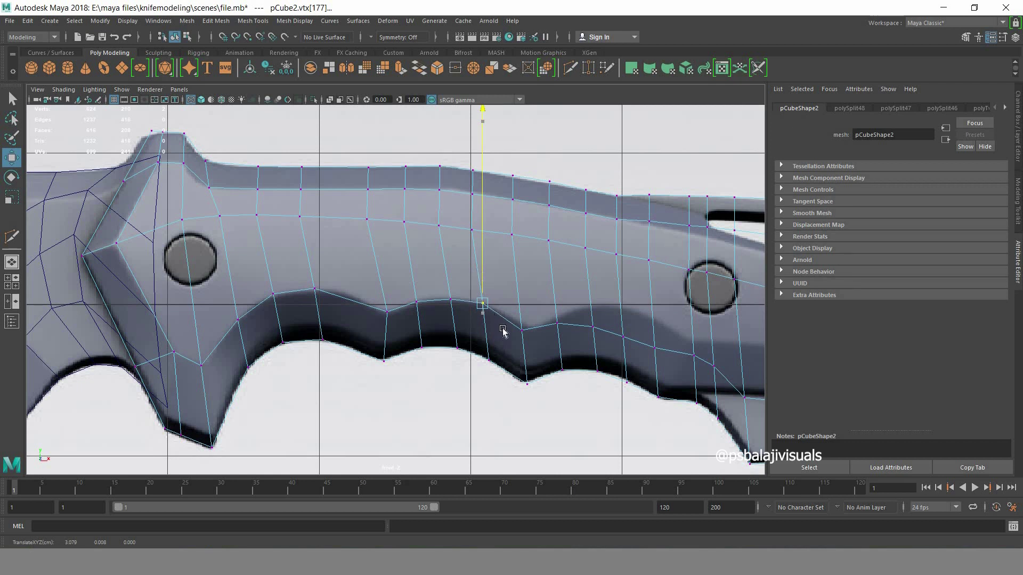
pyautogui.click(521, 330)
pyautogui.moveTo(533, 327)
pyautogui.mouseDown()
pyautogui.moveTo(551, 331)
pyautogui.moveTo(527, 311)
pyautogui.mouseUp()
pyautogui.click(557, 319)
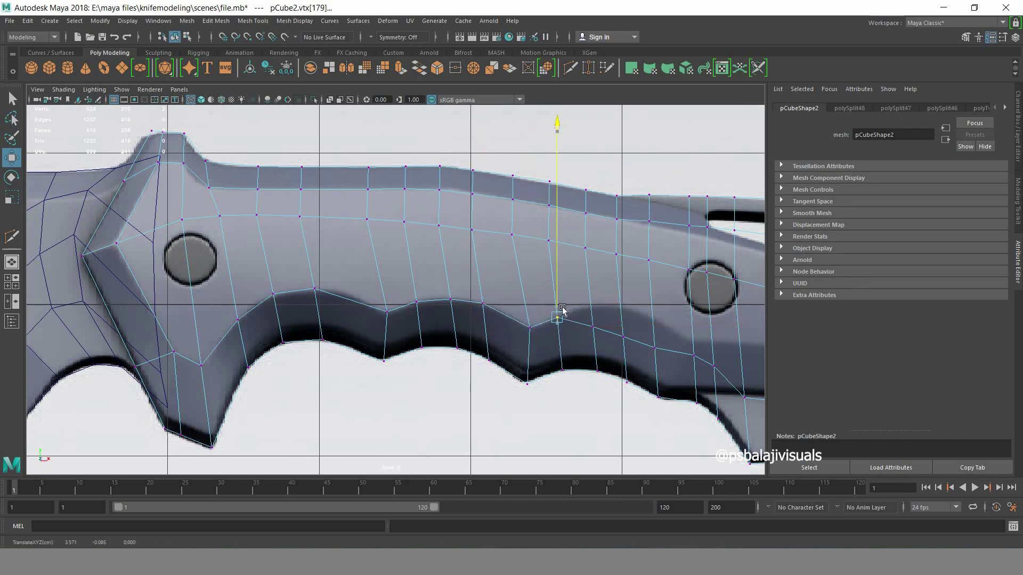
pyautogui.click(591, 326)
pyautogui.moveTo(591, 319)
pyautogui.mouseDown()
pyautogui.moveTo(591, 300)
pyautogui.moveTo(620, 312)
pyautogui.moveTo(617, 290)
pyautogui.mouseUp()
pyautogui.click(624, 336)
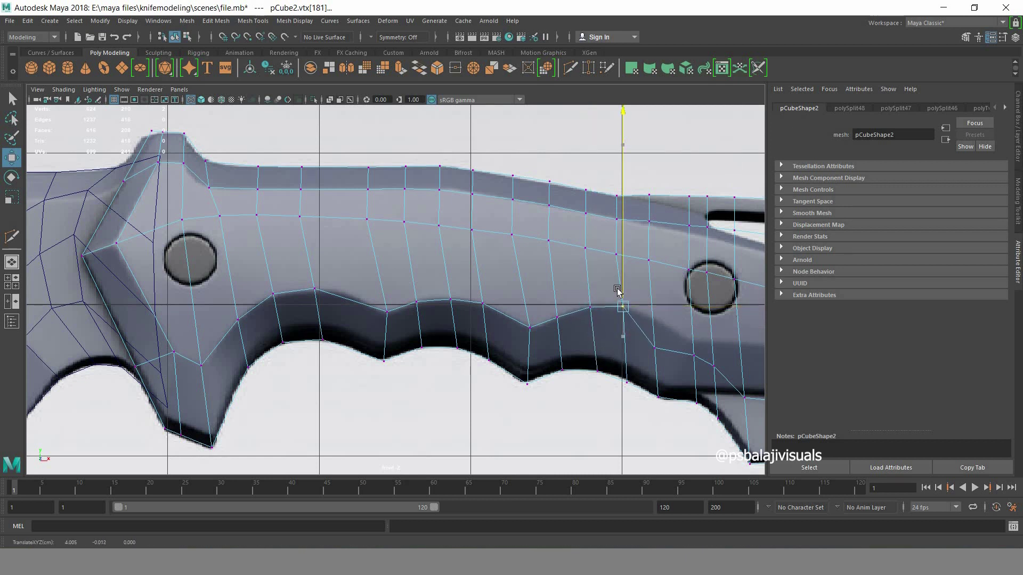
pyautogui.click(655, 348)
pyautogui.moveTo(655, 330); pyautogui.dragTo(656, 302)
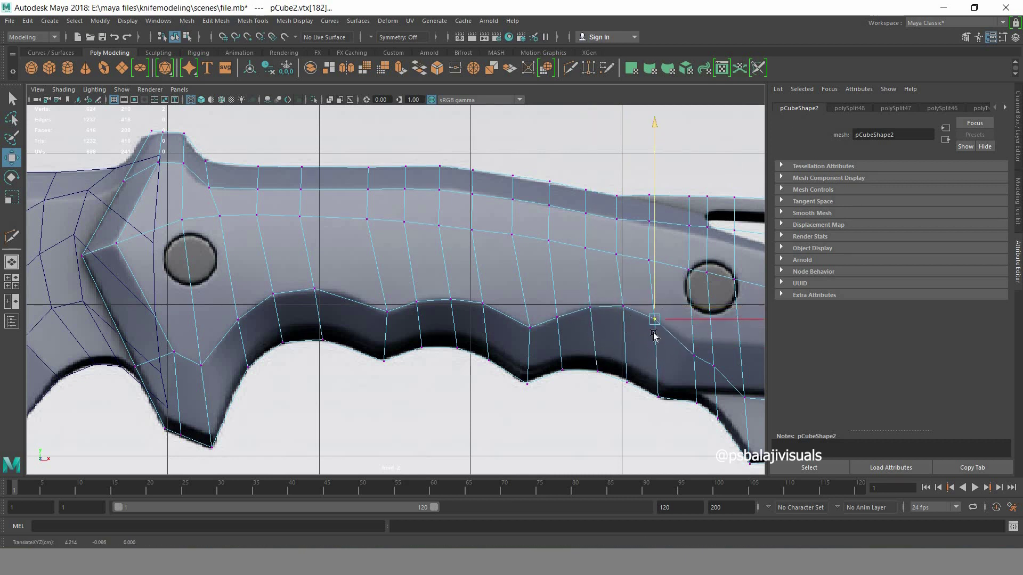
pyautogui.keyDown('alt'); pyautogui.moveTo(702, 348); pyautogui.dragTo(497, 293, button='middle'); pyautogui.keyUp('alt')
pyautogui.click(489, 298)
pyautogui.moveTo(489, 290)
pyautogui.mouseDown()
pyautogui.moveTo(489, 278)
pyautogui.moveTo(510, 270)
pyautogui.mouseUp()
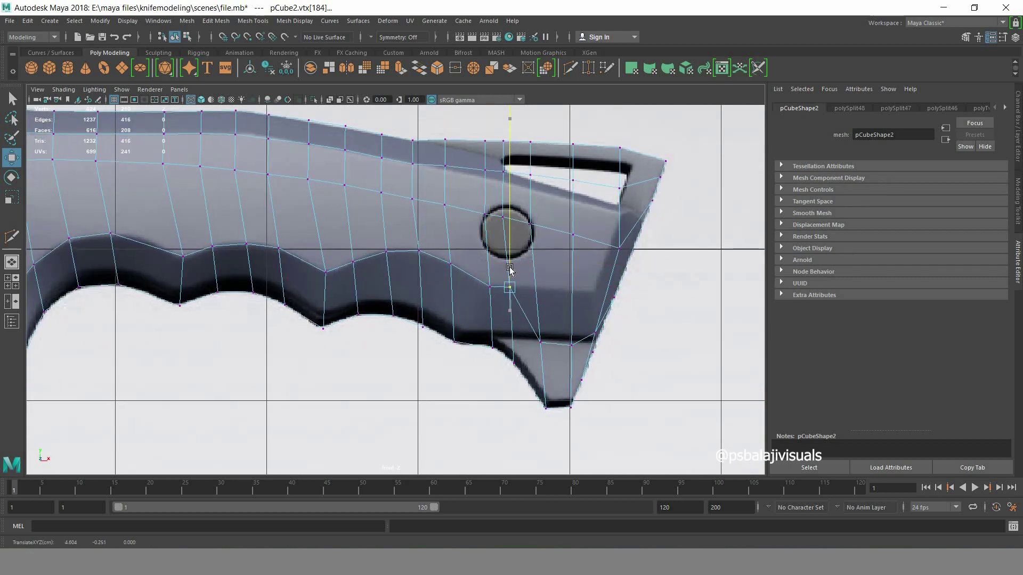
# - Raise the vertices below the rear pin hole and pull the end vertex onto the butt edge
pyautogui.click(540, 342)
pyautogui.moveTo(541, 325)
pyautogui.mouseDown()
pyautogui.moveTo(537, 264)
pyautogui.moveTo(548, 290)
pyautogui.mouseUp()
pyautogui.click(571, 343)
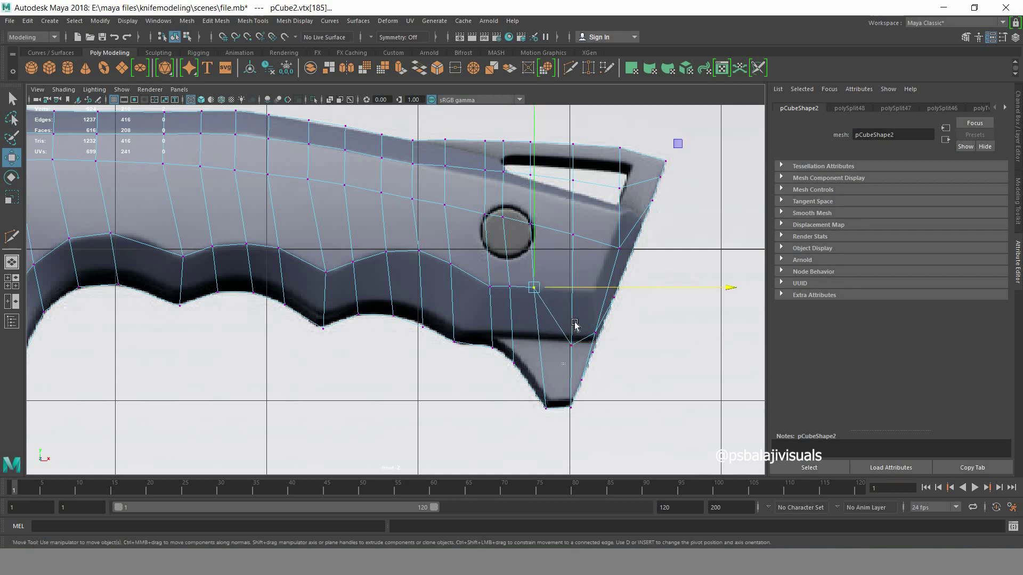
pyautogui.moveTo(576, 326); pyautogui.dragTo(570, 249)
pyautogui.click(595, 333)
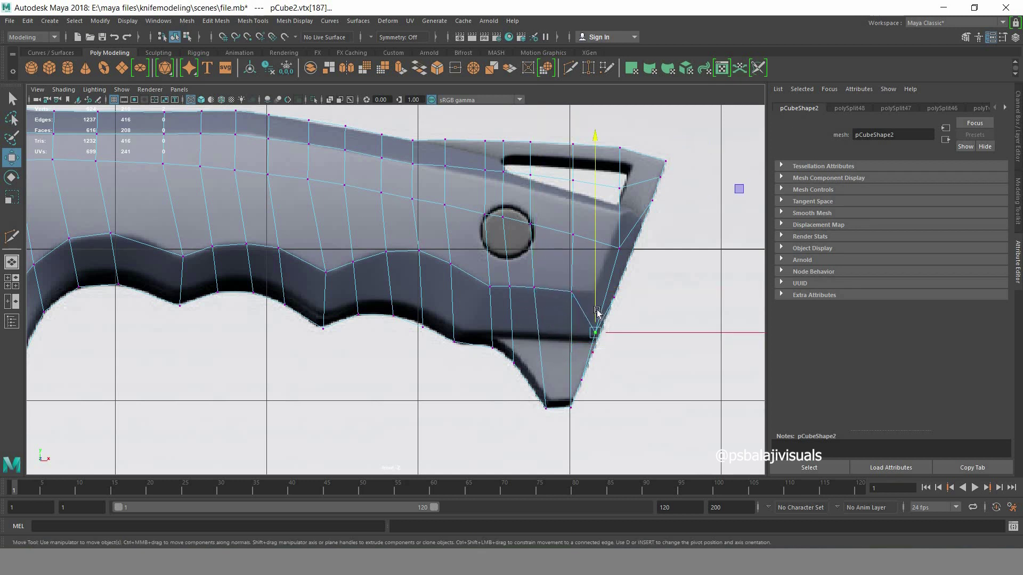
pyautogui.moveTo(594, 320); pyautogui.dragTo(592, 263)
pyautogui.click(571, 290)
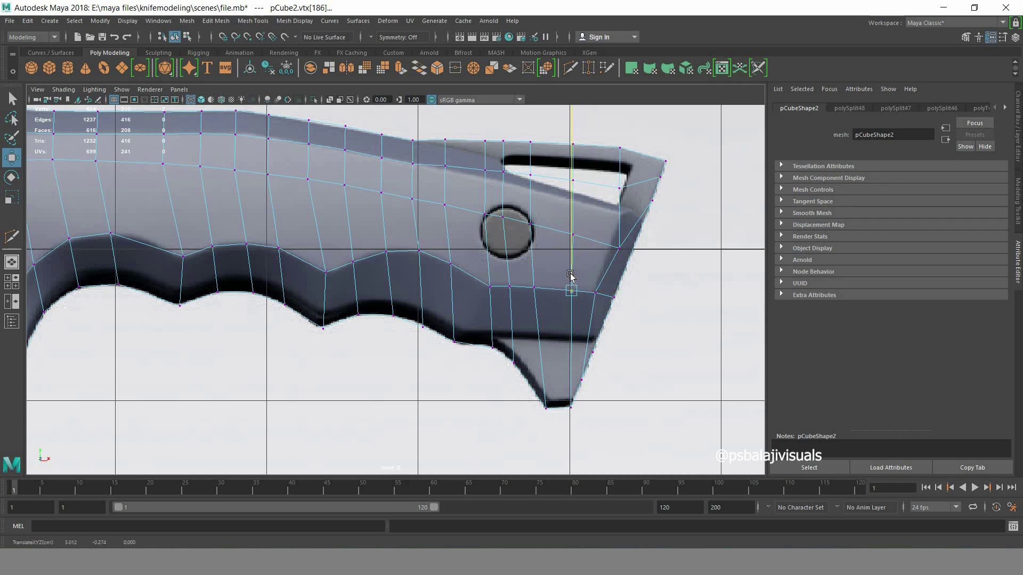
pyautogui.click(620, 248)
pyautogui.moveTo(631, 250); pyautogui.dragTo(621, 251)
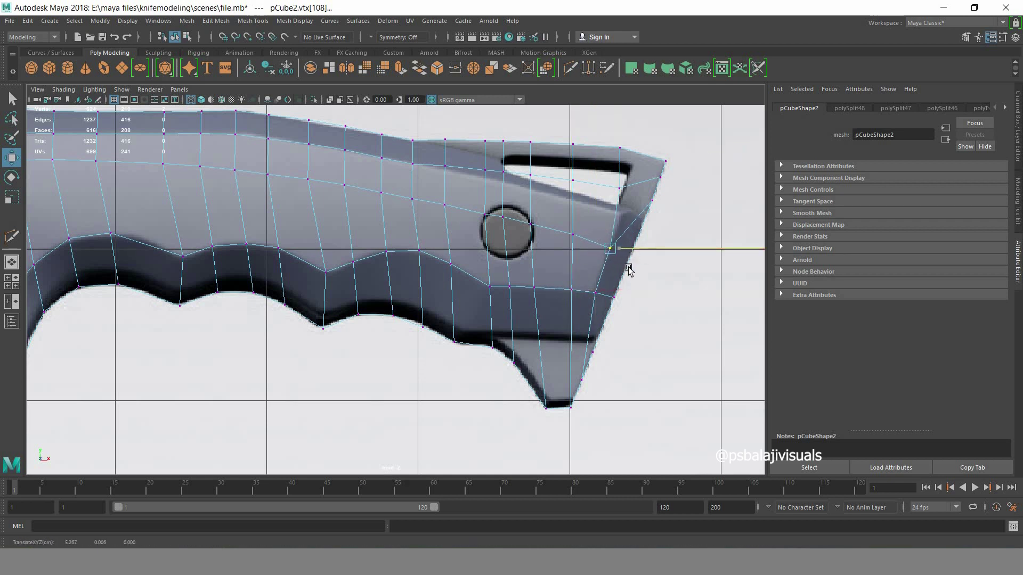
pyautogui.keyDown('alt'); pyautogui.moveTo(648, 313); pyautogui.dragTo(623, 344, button='middle'); pyautogui.keyUp('alt')
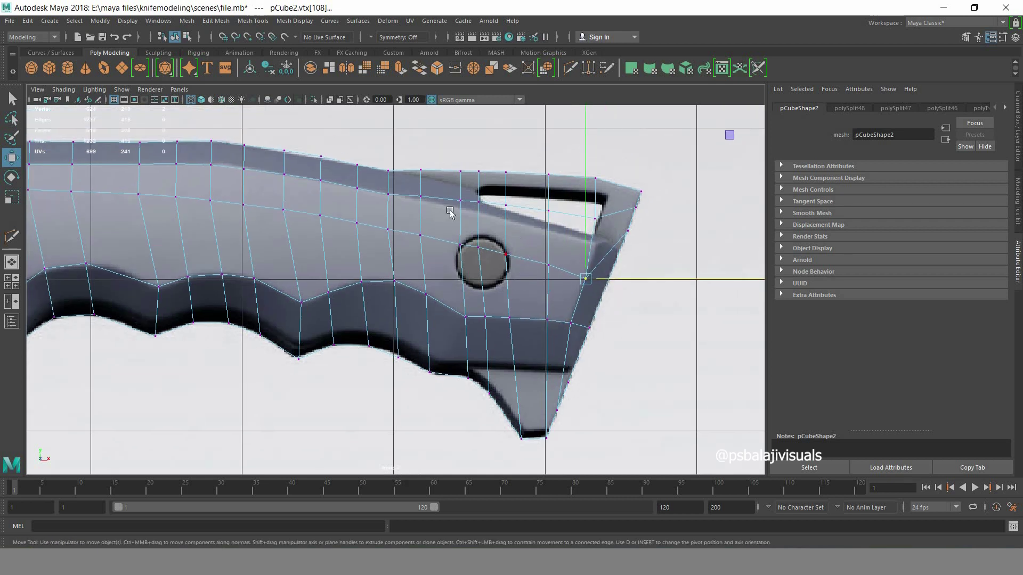
# - Select the vertices along the lanyard slot and move its rear corner vertex down around the slot
pyautogui.moveTo(418, 172); pyautogui.dragTo(421, 165)
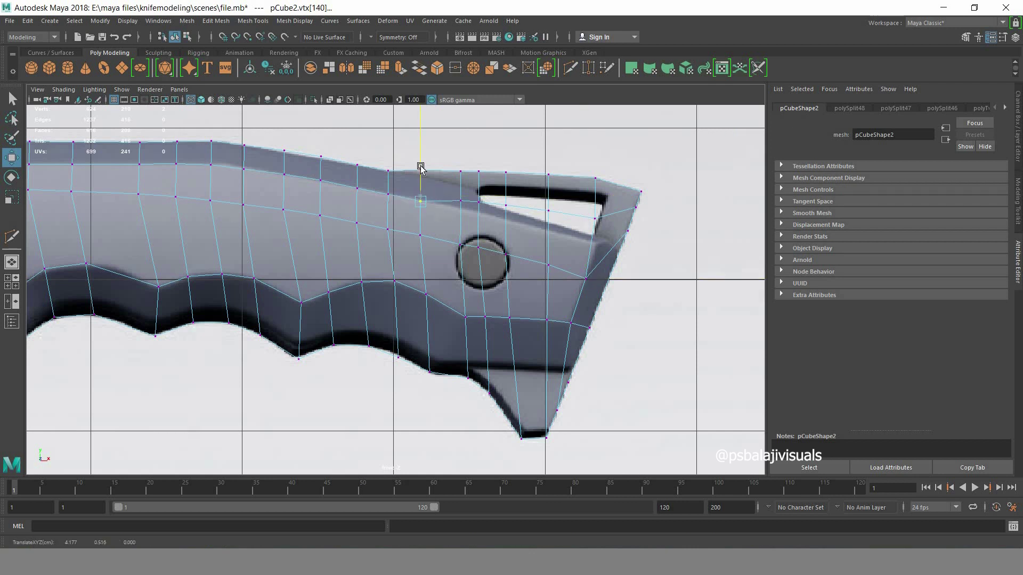
pyautogui.click(479, 201)
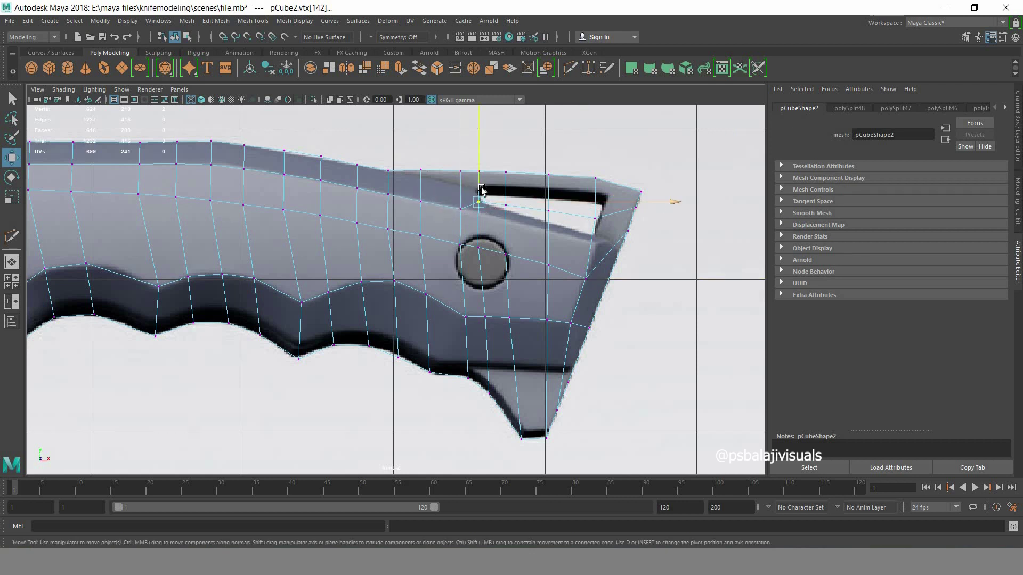
pyautogui.click(505, 213)
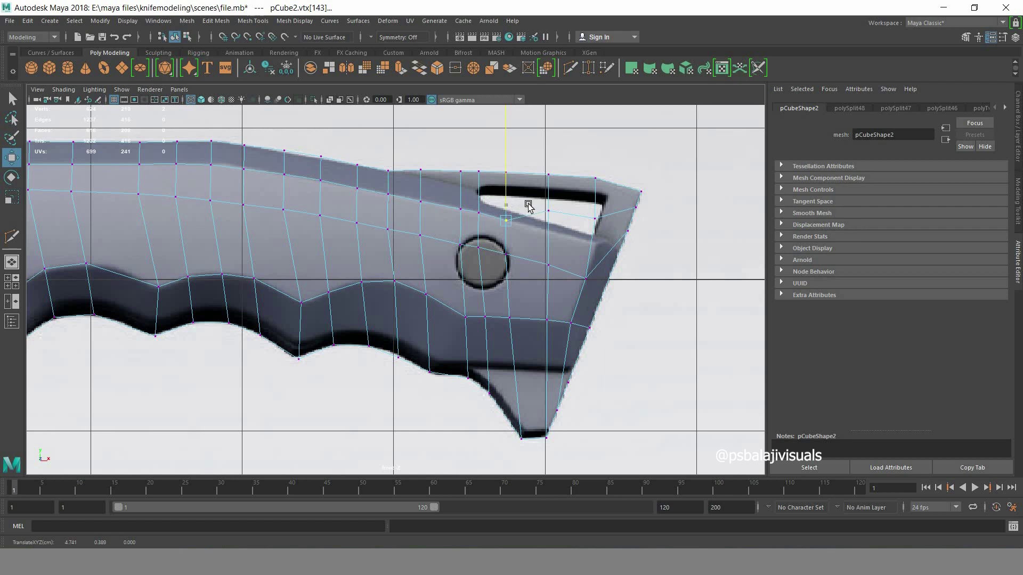
pyautogui.click(548, 225)
pyautogui.click(594, 212)
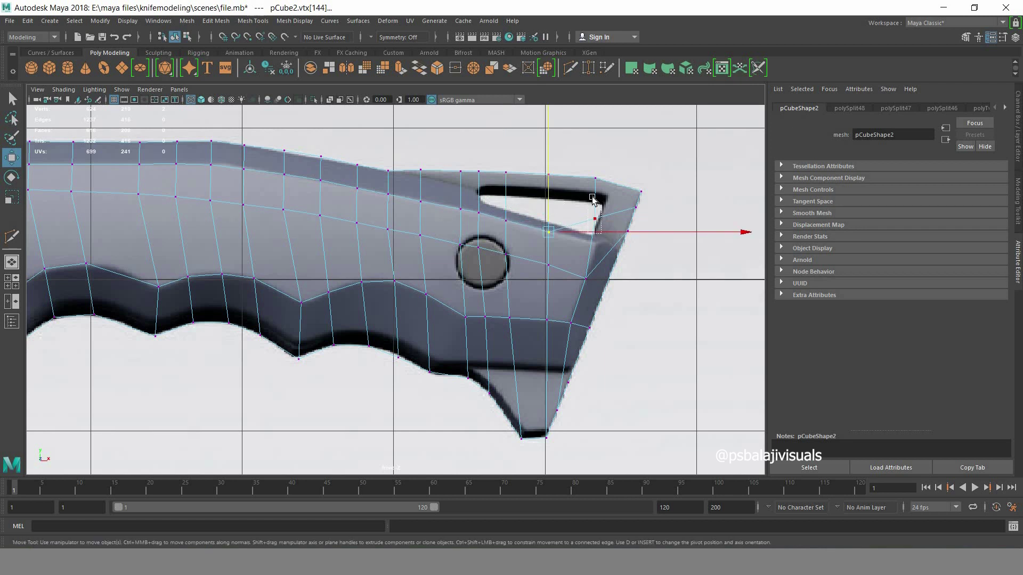
pyautogui.moveTo(594, 226); pyautogui.dragTo(594, 244)
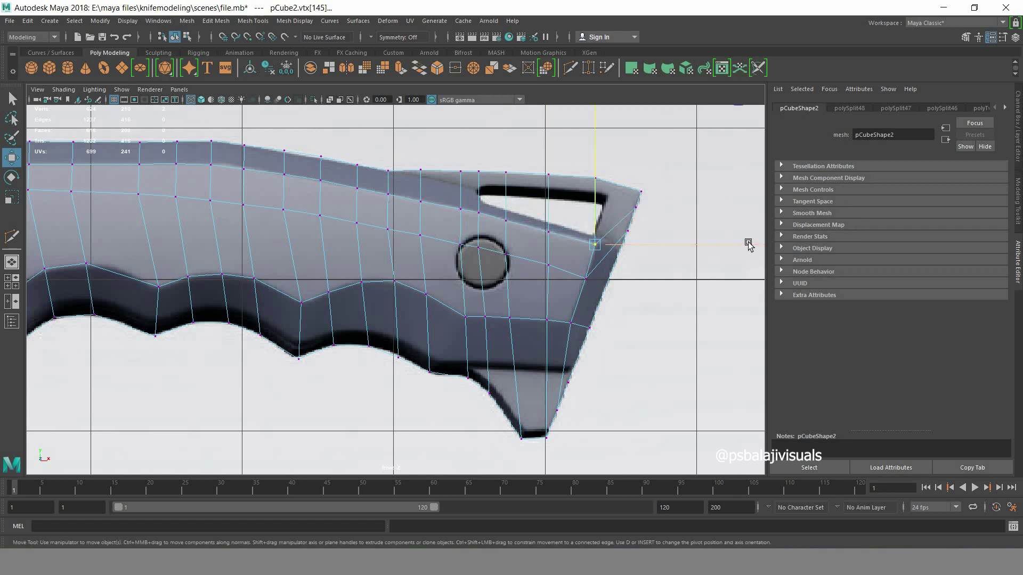
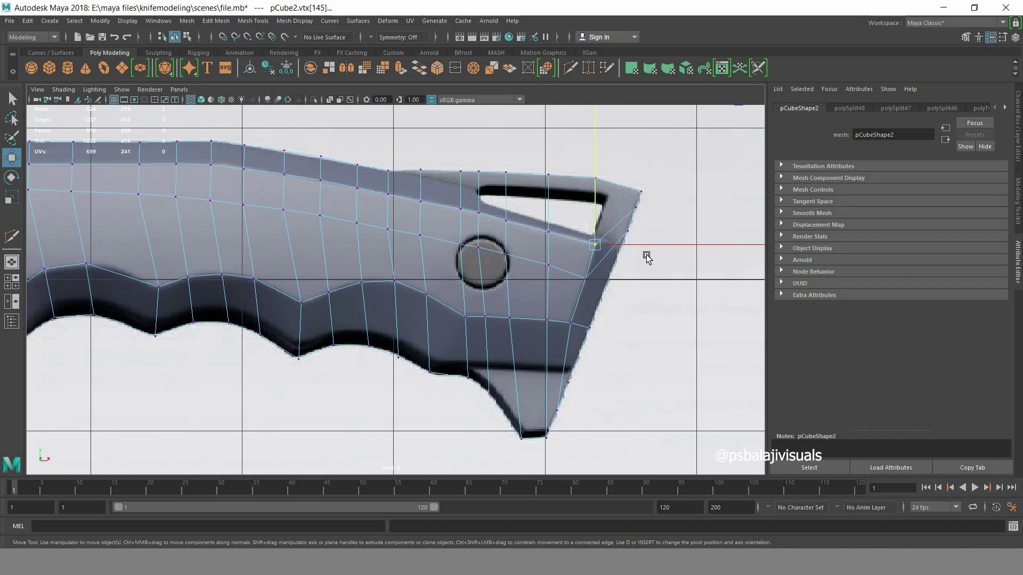
# - Nudge the handle's rear-corner vertices up and slide the slanted butt-end vertex pair sideways
pyautogui.moveTo(621, 240)
pyautogui.mouseDown()
pyautogui.moveTo(634, 212)
pyautogui.moveTo(638, 293)
pyautogui.mouseUp()
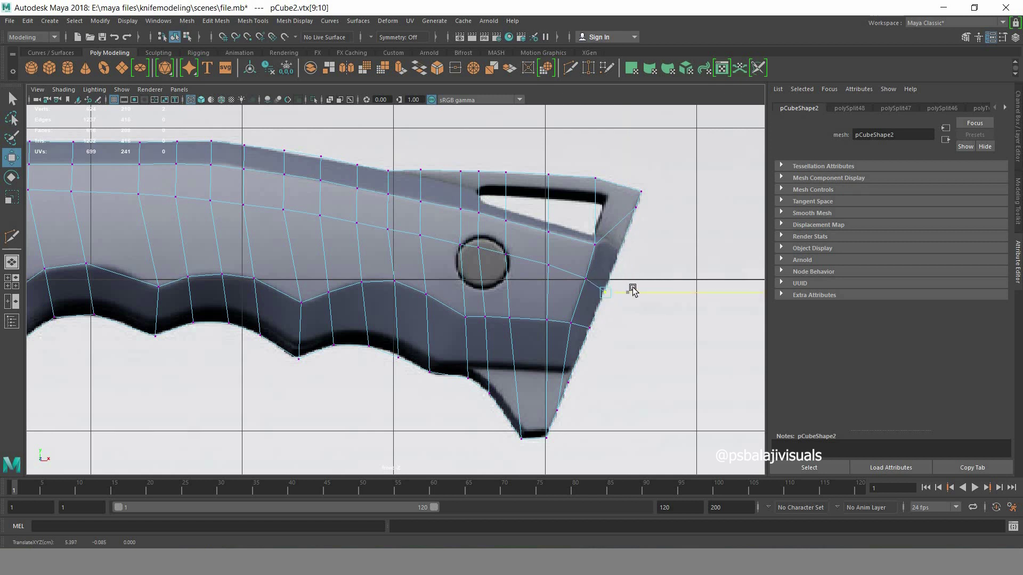
pyautogui.moveTo(605, 270); pyautogui.dragTo(606, 266)
pyautogui.moveTo(643, 179); pyautogui.dragTo(627, 226)
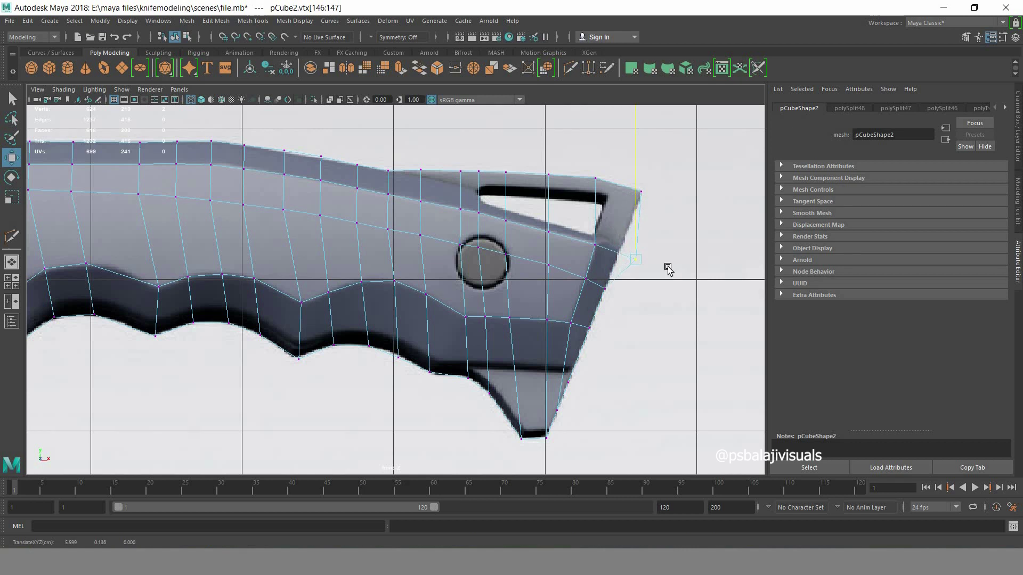
pyautogui.moveTo(652, 260); pyautogui.dragTo(640, 253)
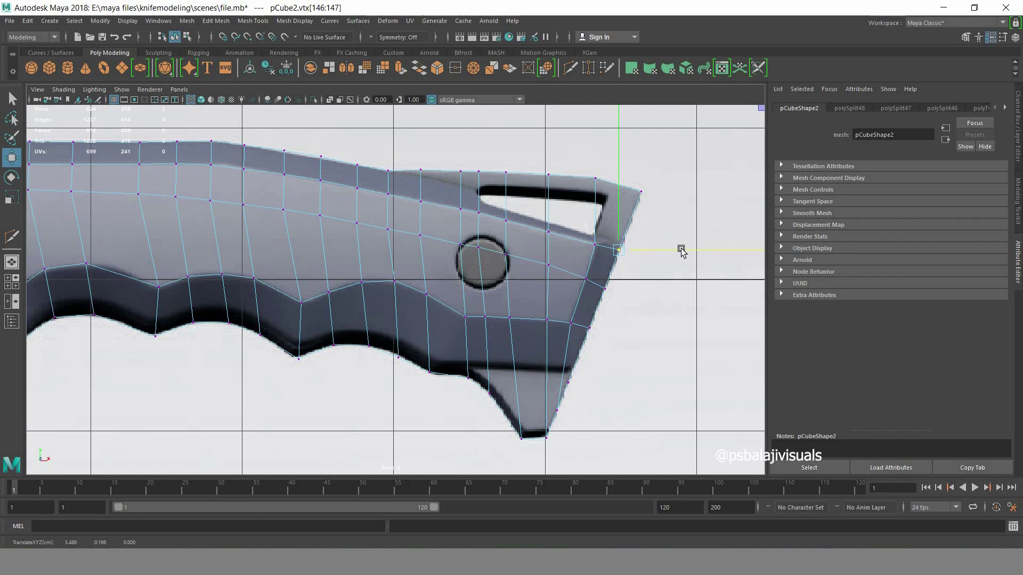
pyautogui.keyDown('alt'); pyautogui.moveTo(688, 289); pyautogui.dragTo(692, 286, button='middle'); pyautogui.keyUp('alt')
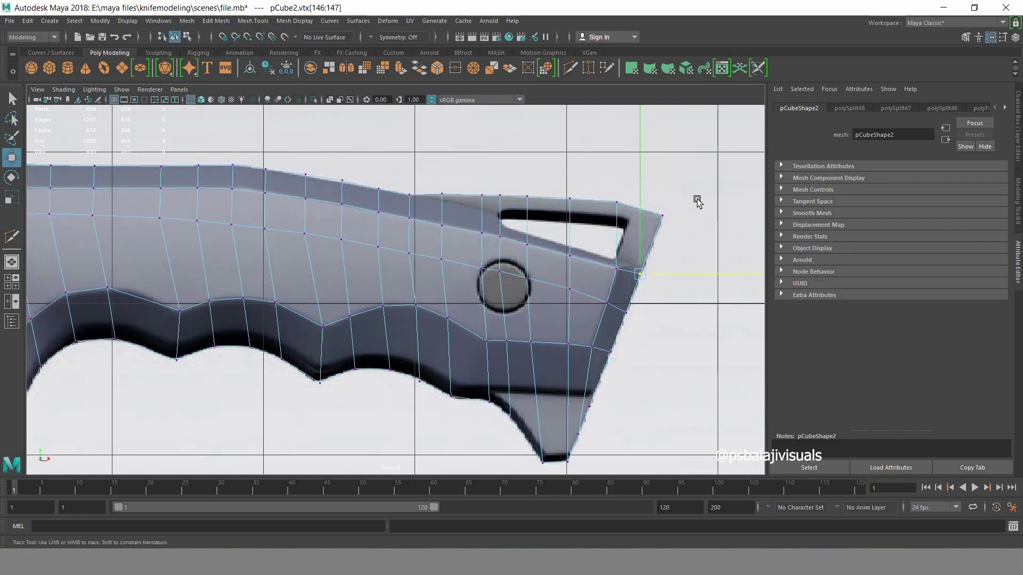
pyautogui.keyDown('alt'); pyautogui.moveTo(696, 201); pyautogui.dragTo(688, 183, button='middle'); pyautogui.keyUp('alt')
# - Cut an edge loop down the slanted butt end, then raise its tip vertex and shift the end vertices left
pyautogui.hotkey('ctrl', 'shift', 'x')
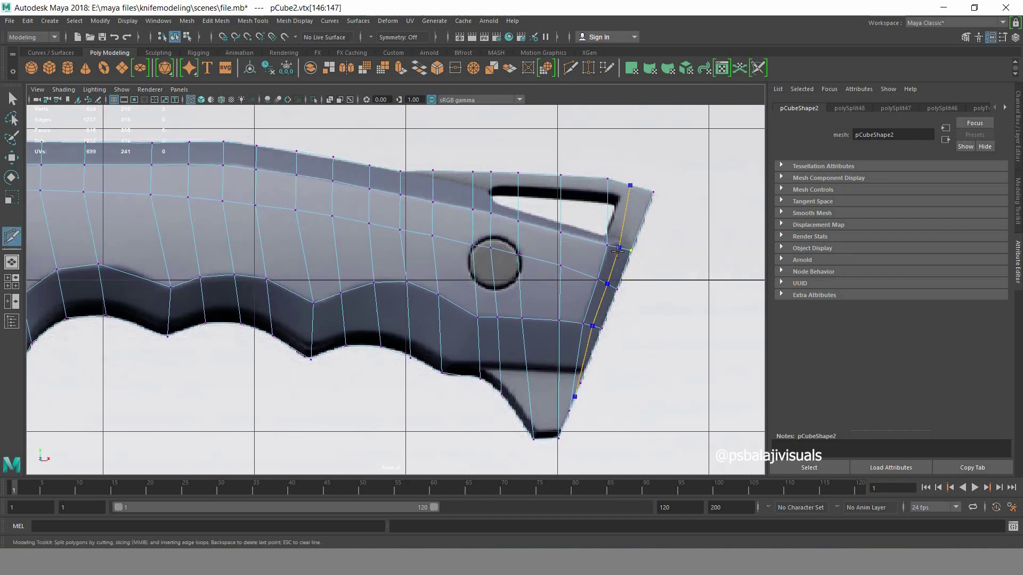
pyautogui.press('Return')
pyautogui.press('q')
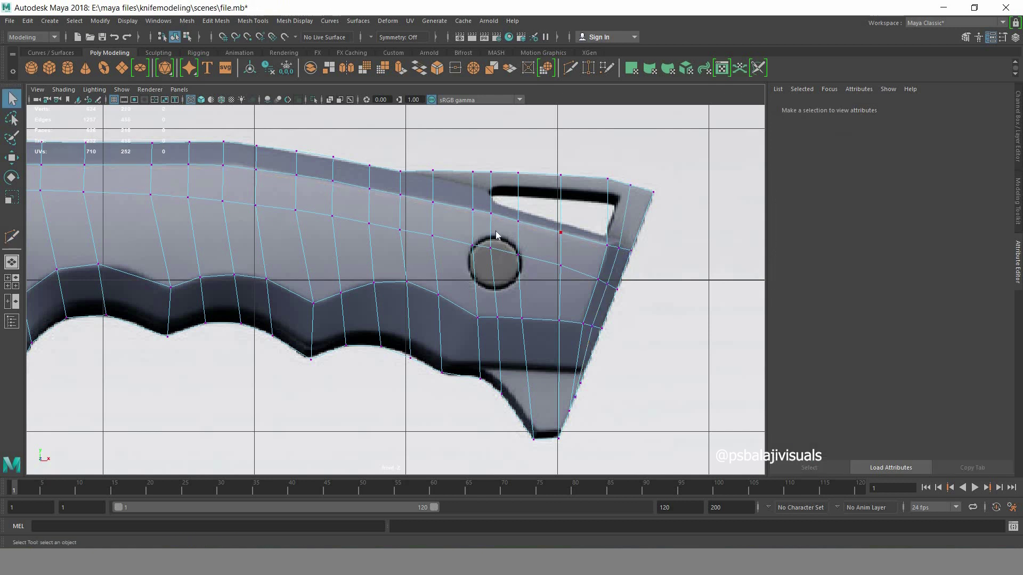
pyautogui.click(619, 249)
pyautogui.press('w')
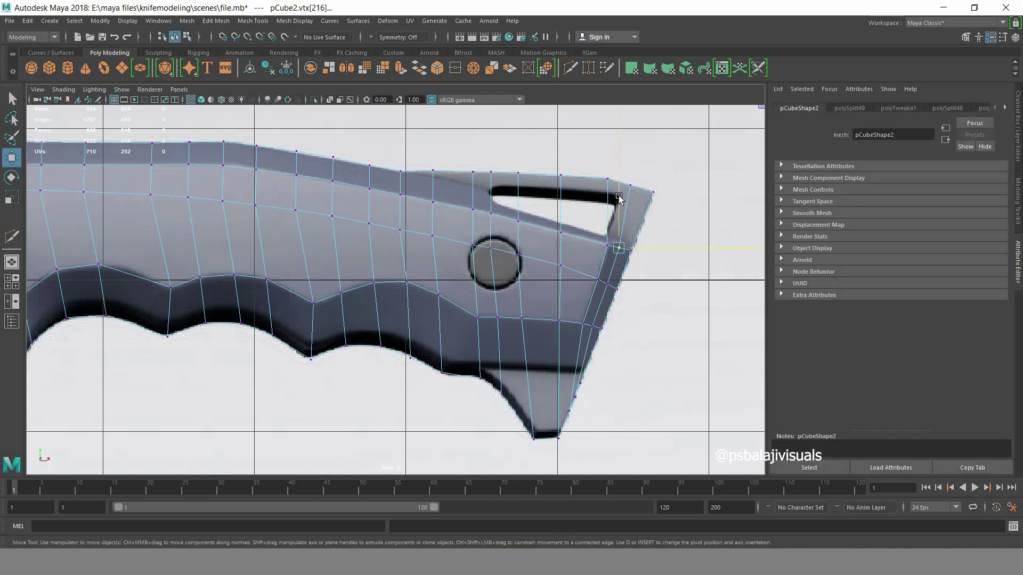
pyautogui.moveTo(619, 196); pyautogui.dragTo(618, 192)
pyautogui.moveTo(639, 251); pyautogui.dragTo(633, 230)
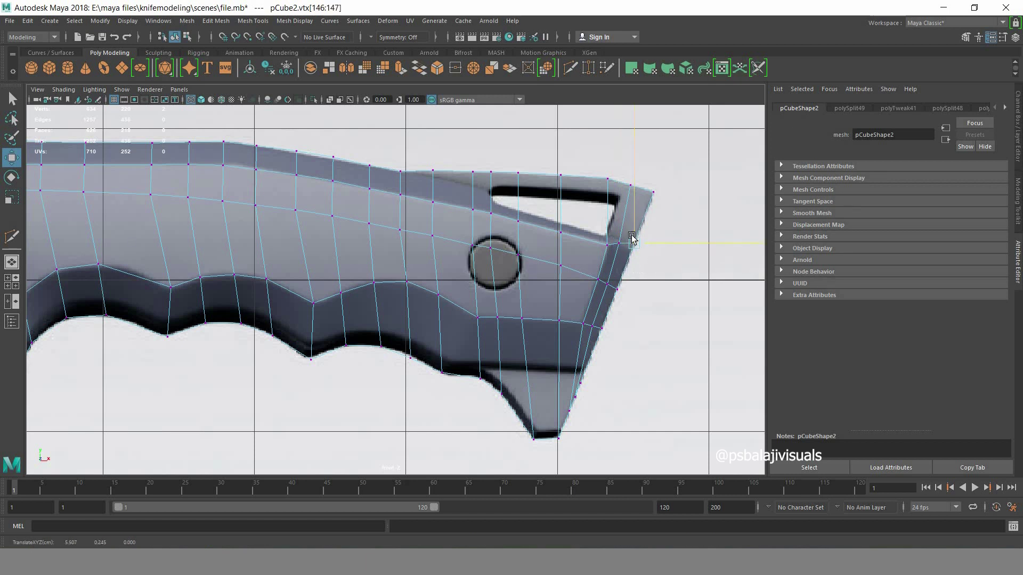
pyautogui.moveTo(651, 258); pyautogui.dragTo(646, 245)
# - Insert two edge loops along the handle's top spine with Multi-Cut
pyautogui.press('q')
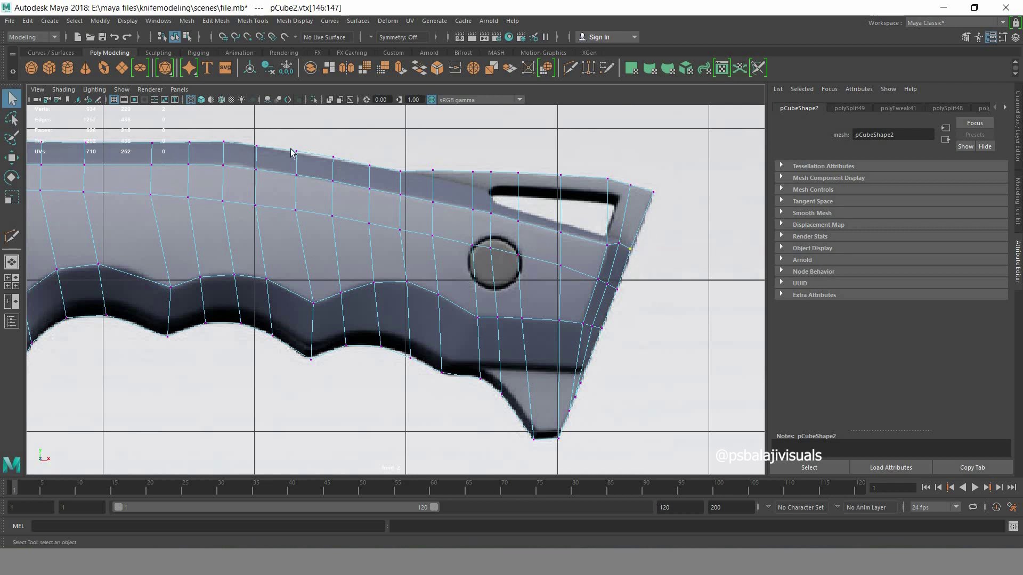
pyautogui.click(5, 236)
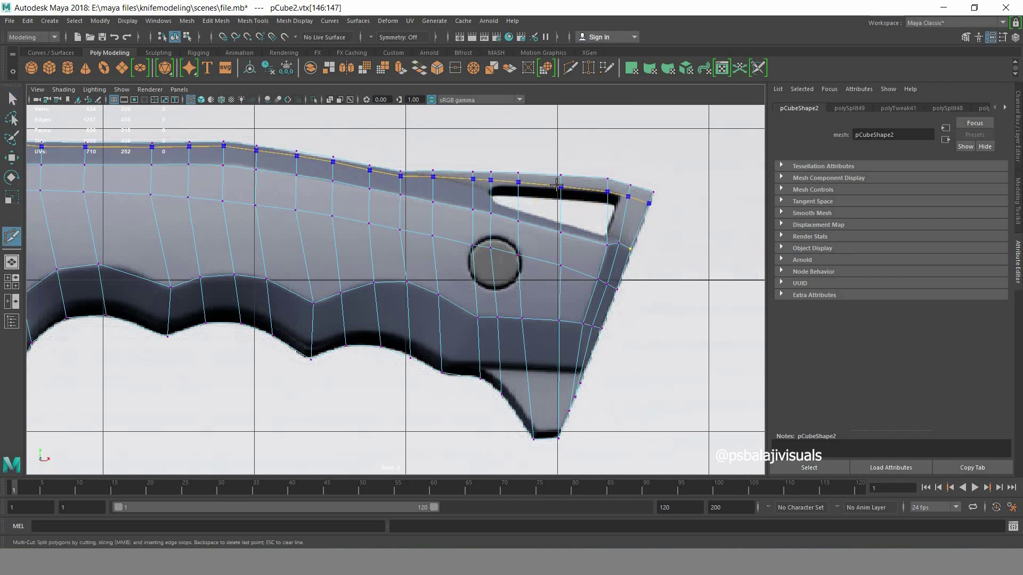
pyautogui.keyDown('ctrl'); pyautogui.click(557, 184); pyautogui.keyUp('ctrl')
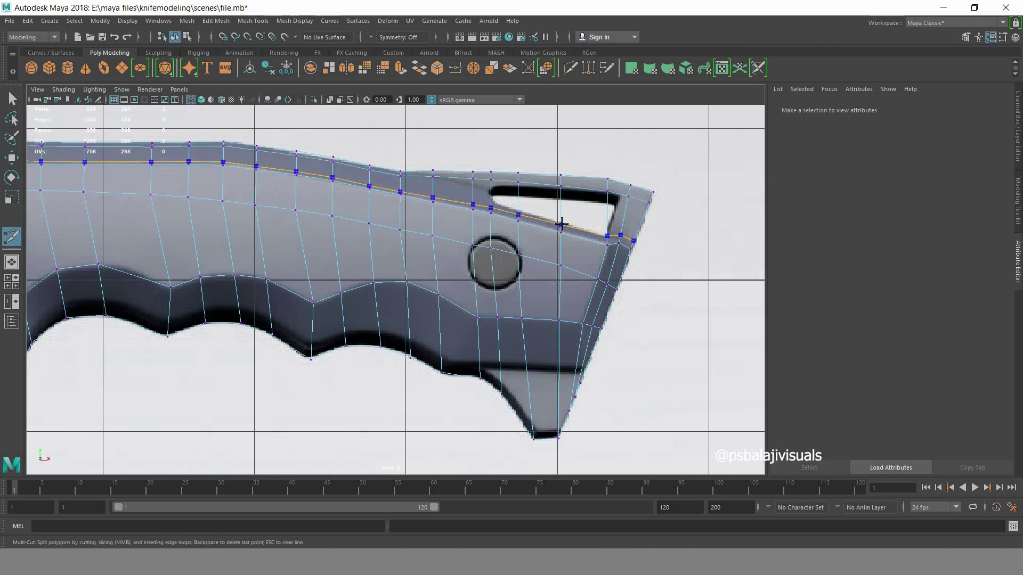
pyautogui.keyDown('ctrl'); pyautogui.click(561, 223); pyautogui.keyUp('ctrl')
pyautogui.click(12, 99)
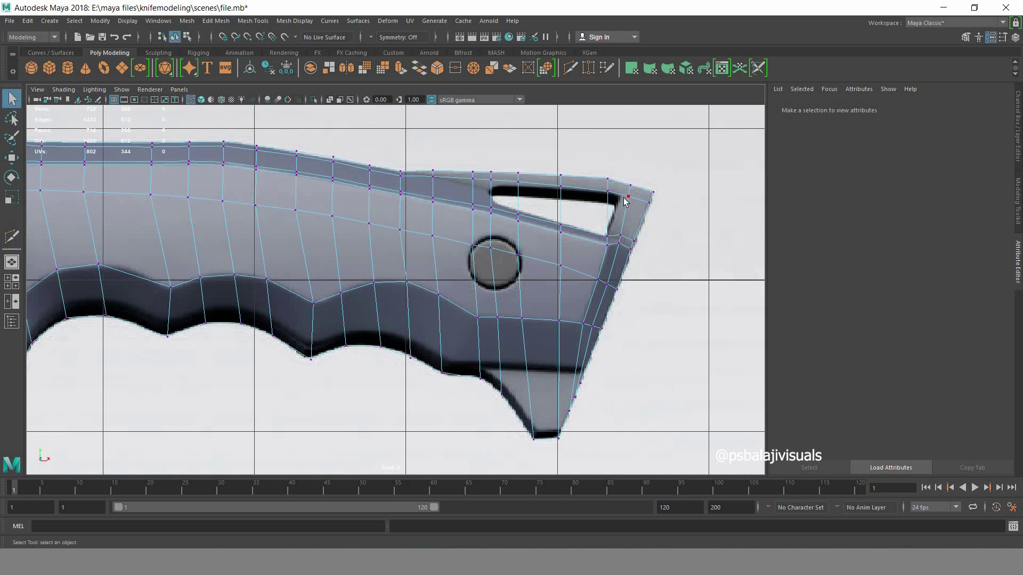
# - Move the lanyard hole's corner vertices into place to match the reference
pyautogui.click(614, 190)
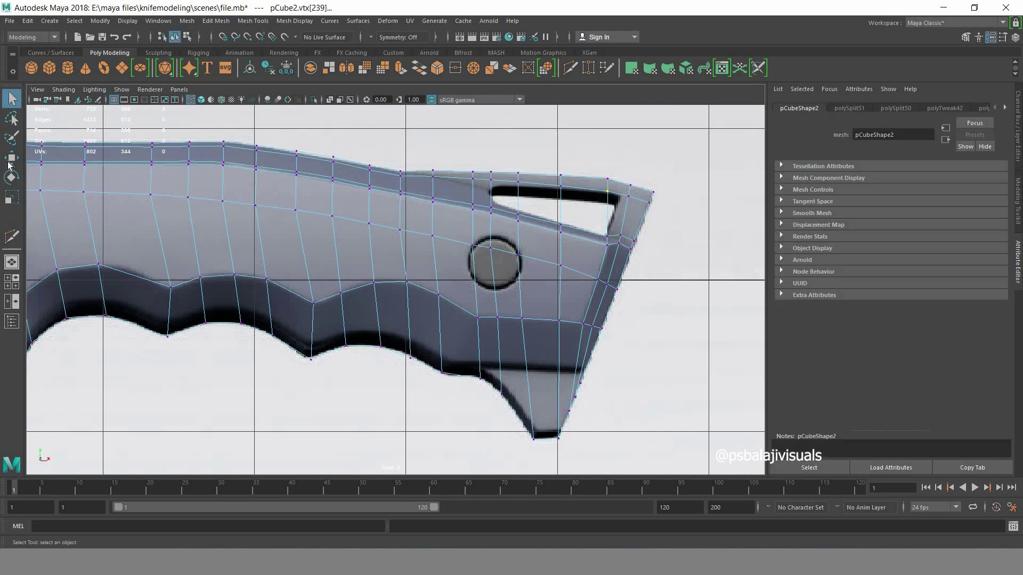
pyautogui.press('w')
pyautogui.moveTo(617, 191)
pyautogui.mouseDown()
pyautogui.moveTo(648, 193)
pyautogui.moveTo(622, 170)
pyautogui.mouseUp()
pyautogui.click(611, 239)
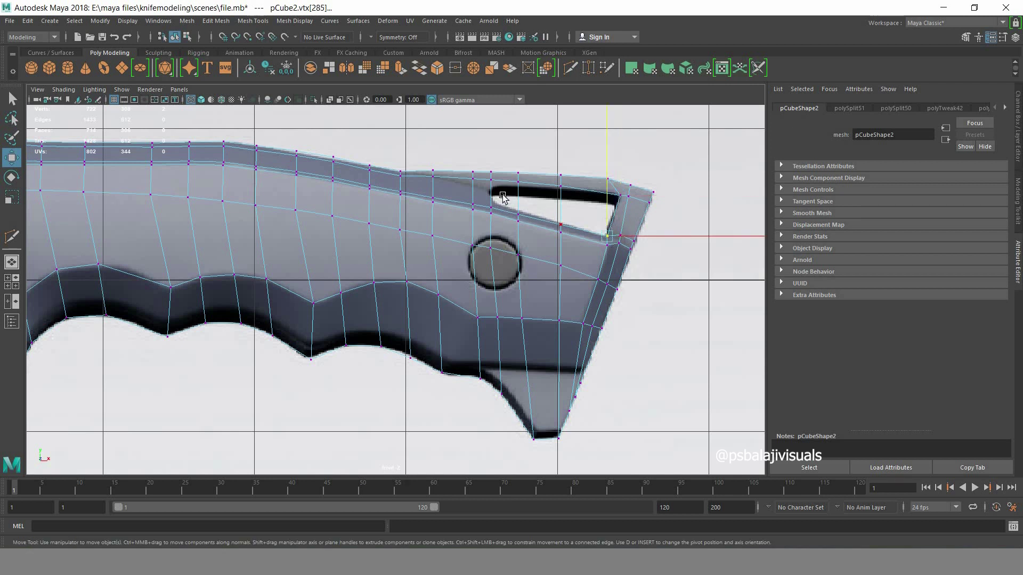
pyautogui.moveTo(484, 178); pyautogui.dragTo(490, 200)
pyautogui.click(490, 172)
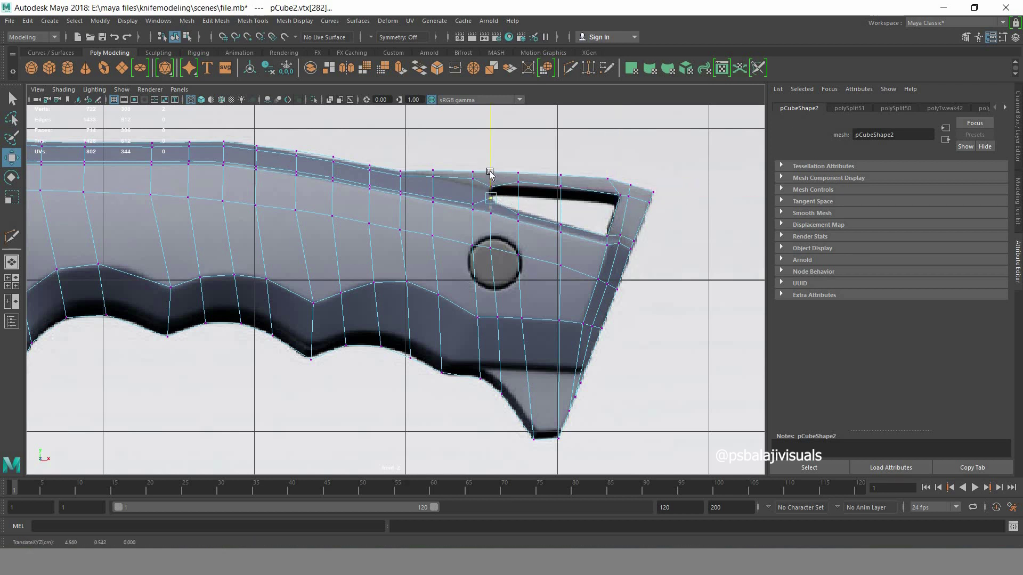
# - Realign the vertices along the hole's top edge and corners to trace the reference
pyautogui.click(518, 214)
pyautogui.click(560, 225)
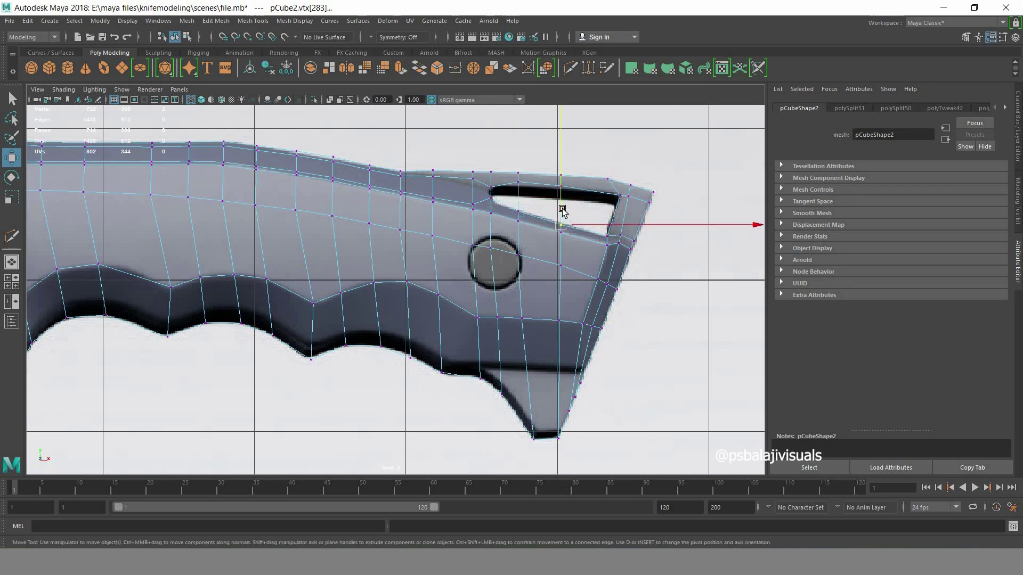
pyautogui.click(518, 181)
pyautogui.moveTo(518, 160); pyautogui.dragTo(618, 175)
pyautogui.click(560, 192)
pyautogui.click(619, 193)
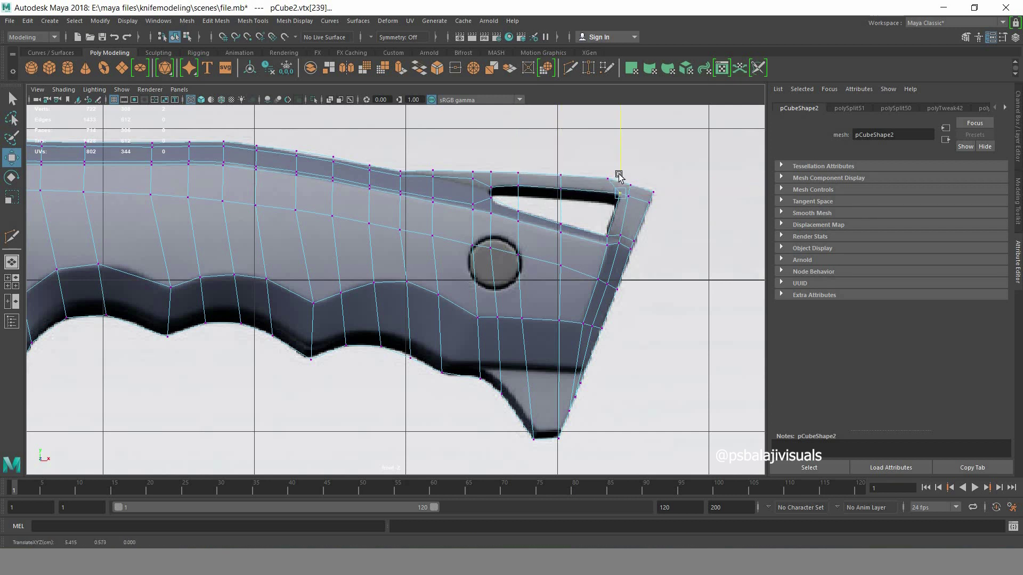
pyautogui.click(501, 199)
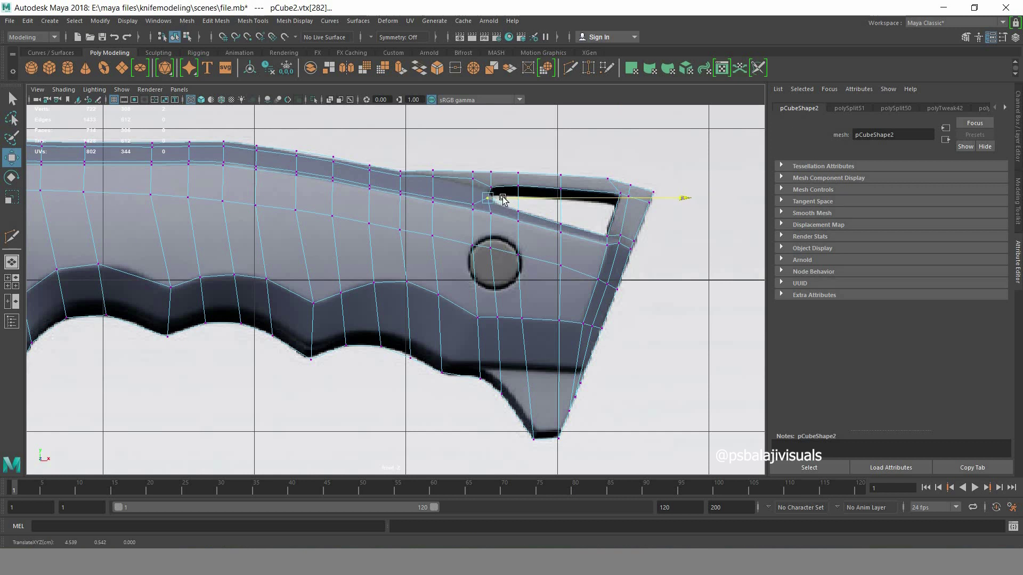
# - Lower the hole's left corner vertex and cut a new edge through the slot's left end
pyautogui.scroll(3, 601, 223)
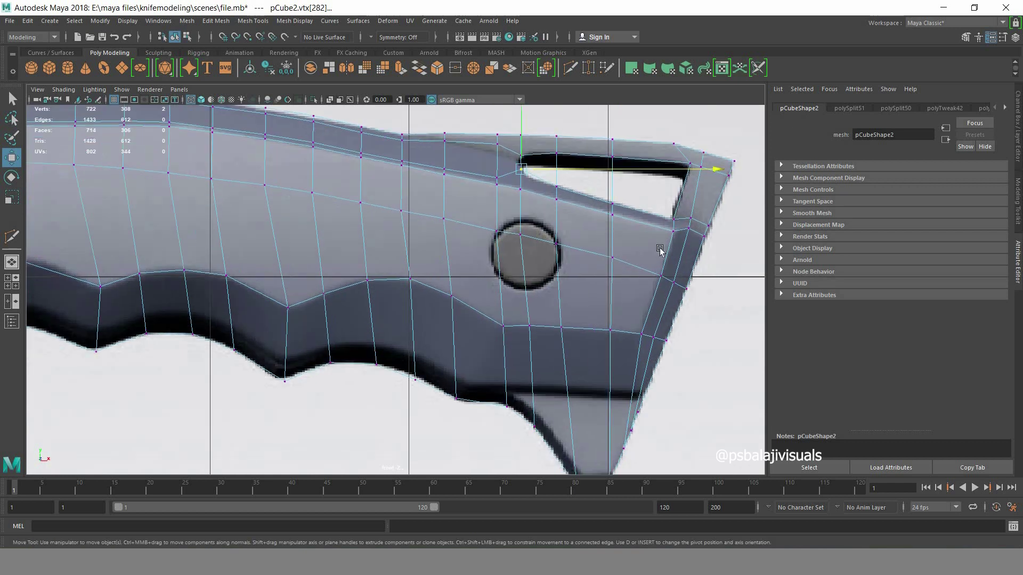
pyautogui.scroll(2, 491, 315)
pyautogui.scroll(2, 337, 295)
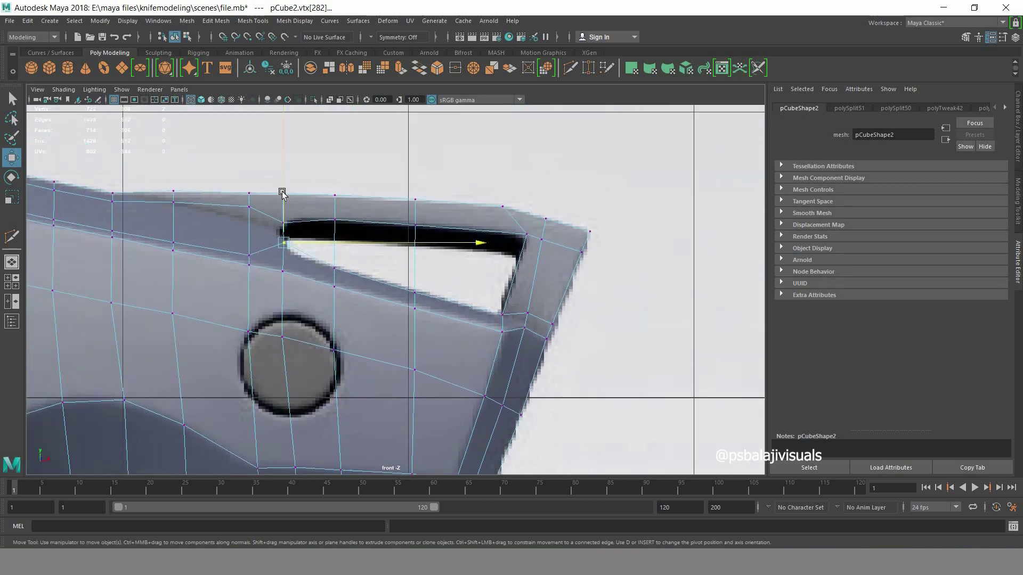
pyautogui.moveTo(281, 191); pyautogui.dragTo(281, 195)
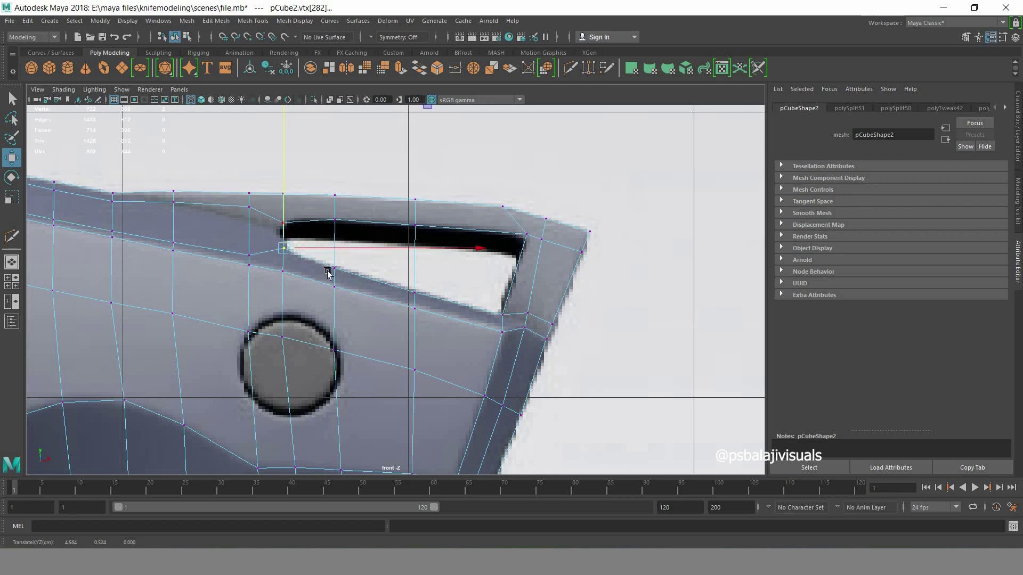
pyautogui.click(283, 220)
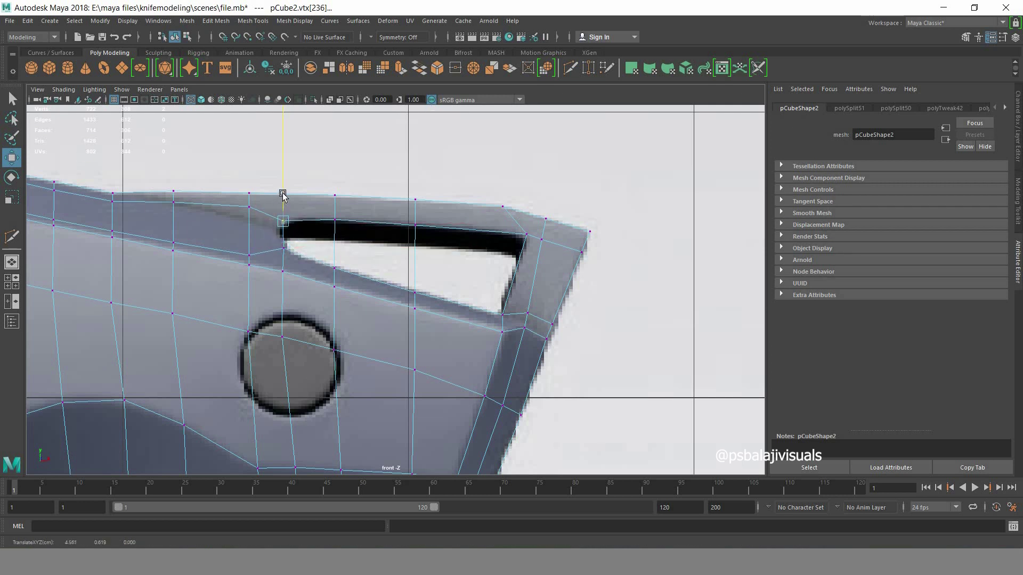
pyautogui.keyDown('shift'); pyautogui.moveTo(300, 249); pyautogui.dragTo(288, 233, button='right'); pyautogui.keyUp('shift')
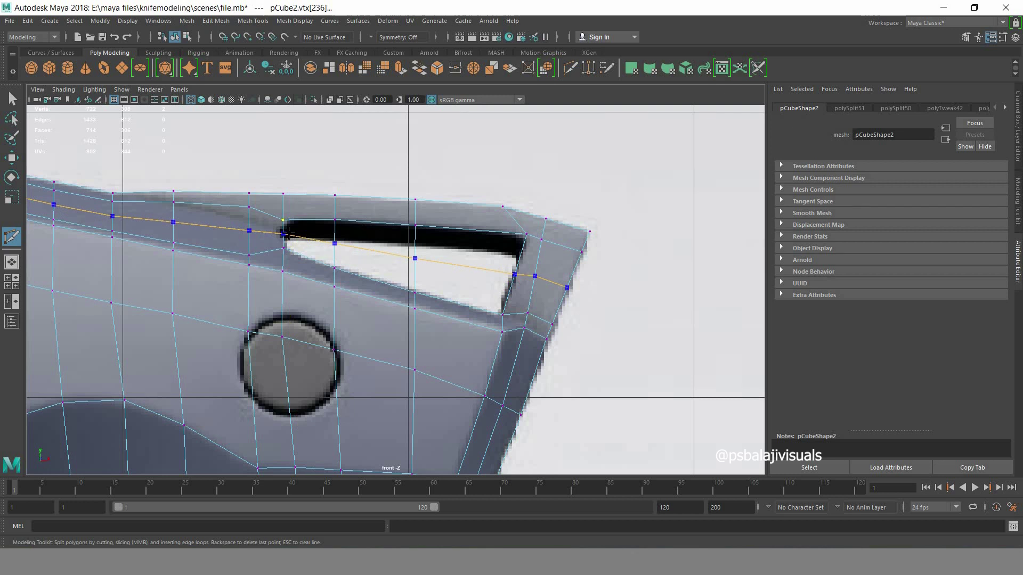
pyautogui.keyDown('ctrl'); pyautogui.click(287, 233); pyautogui.keyUp('ctrl')
pyautogui.press('q')
pyautogui.moveTo(269, 230); pyautogui.dragTo(300, 245)
pyautogui.press('w')
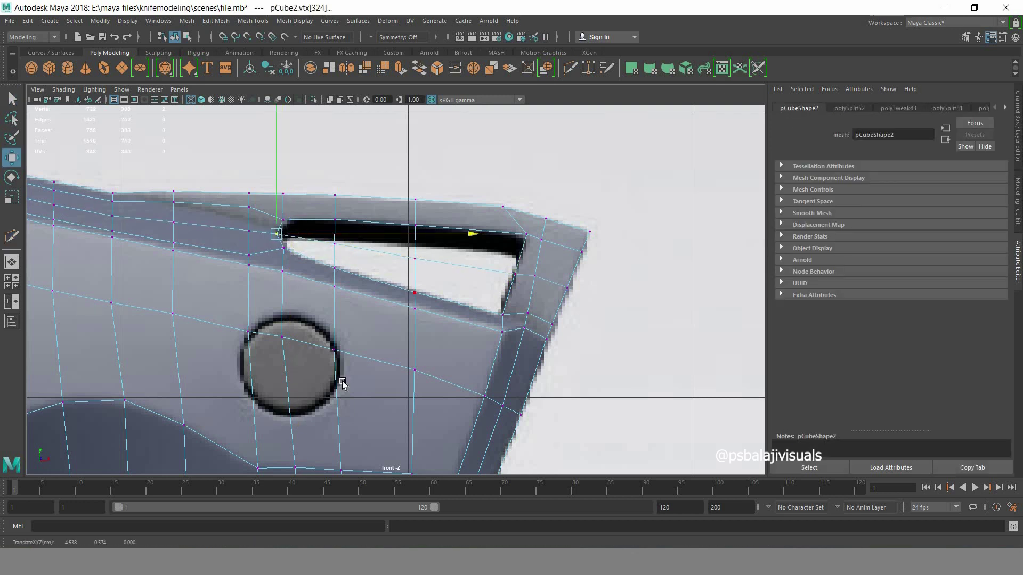
# - Insert a vertical edge loop across the grip and raise a finger-grip vertex to the reference
pyautogui.scroll(-2, 342, 384)
pyautogui.scroll(-2, 458, 298)
pyautogui.scroll(-2, 405, 330)
pyautogui.scroll(-1, 344, 345)
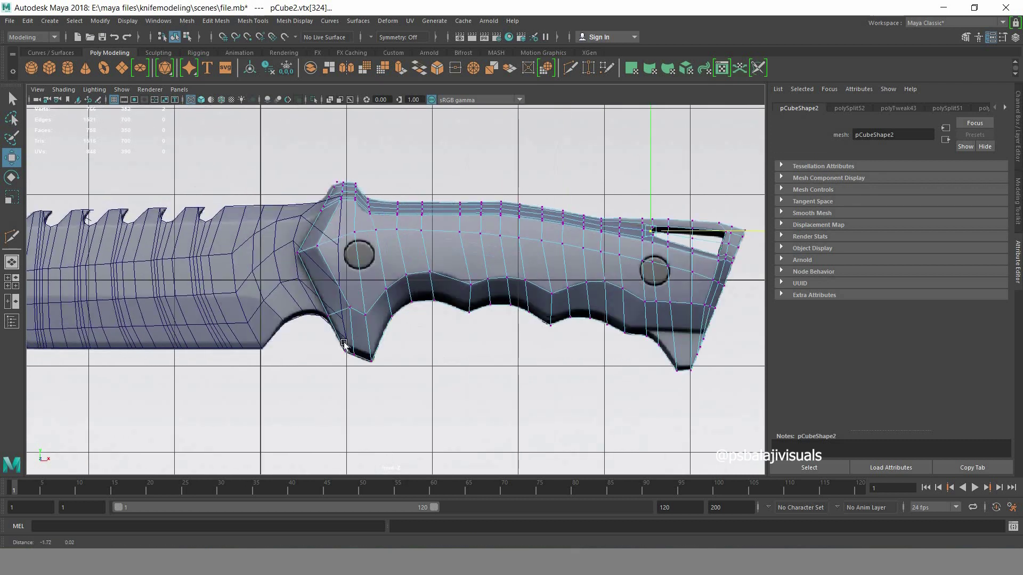
pyautogui.keyDown('alt'); pyautogui.moveTo(707, 323); pyautogui.dragTo(600, 312, button='middle'); pyautogui.keyUp('alt')
pyautogui.scroll(1, 663, 315)
pyautogui.scroll(2, 582, 331)
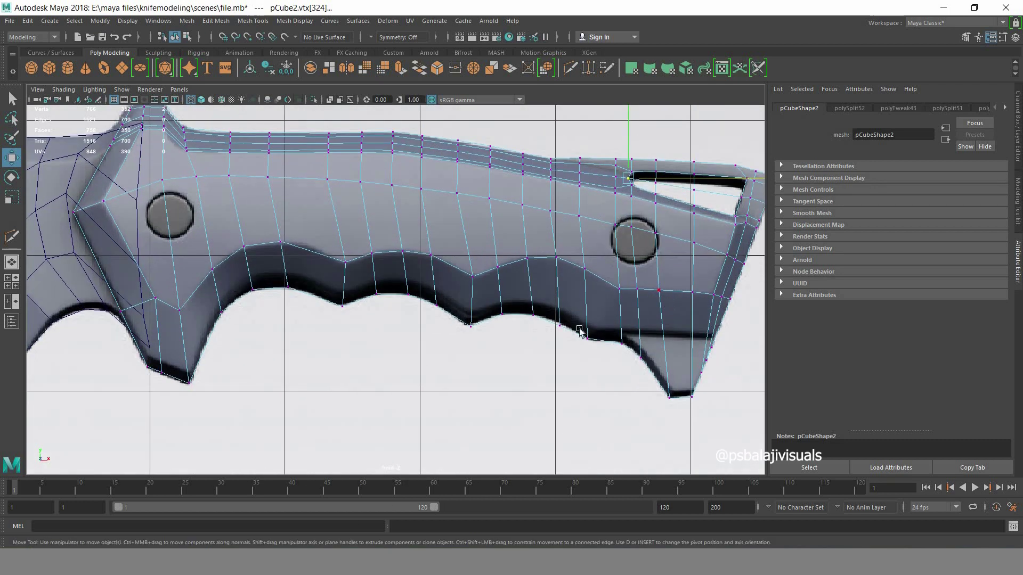
pyautogui.click(12, 236)
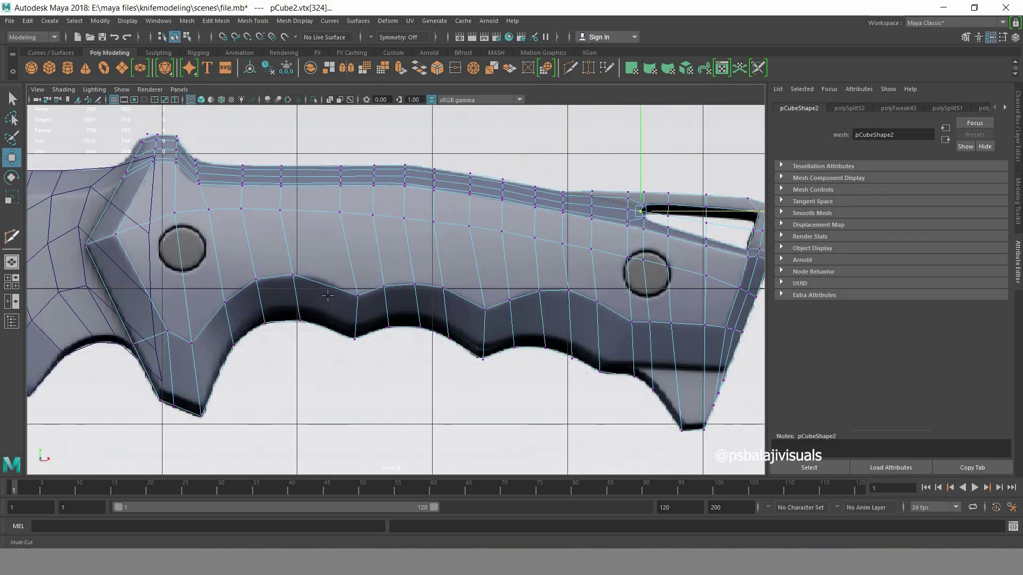
pyautogui.keyDown('ctrl'); pyautogui.click(310, 245); pyautogui.keyUp('ctrl')
pyautogui.press('q')
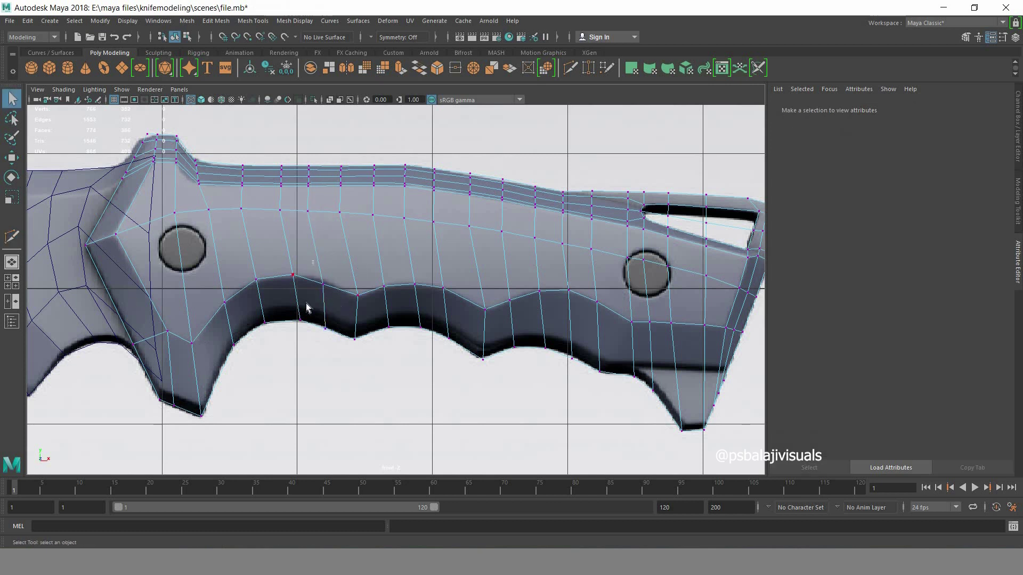
pyautogui.click(323, 284)
pyautogui.press('w')
pyautogui.moveTo(324, 246); pyautogui.dragTo(324, 241)
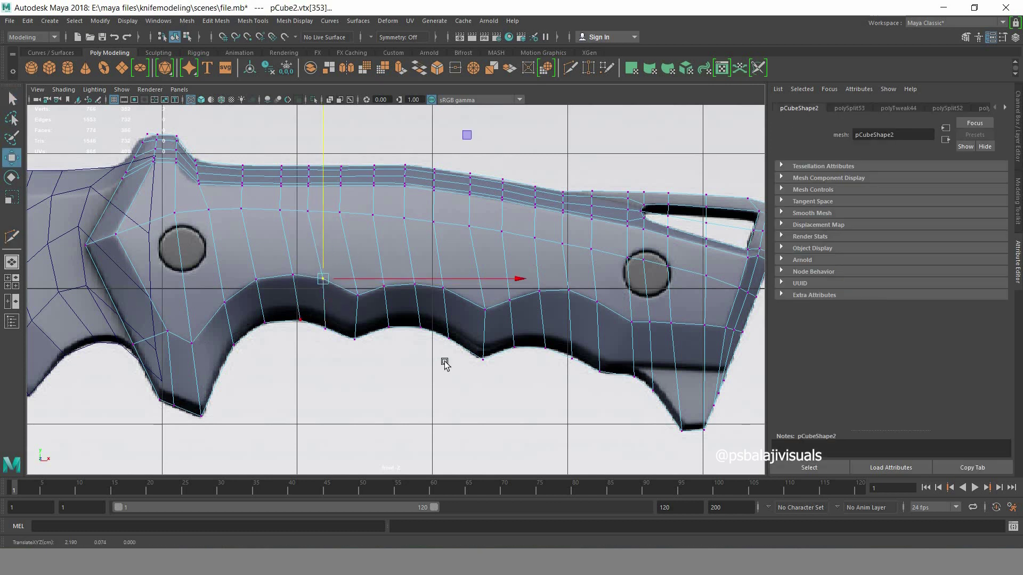
# - Frame the rear lanyard cutout and select its filler faces in Face mode
pyautogui.keyDown('alt'); pyautogui.moveTo(335, 403); pyautogui.dragTo(122, 399, button='middle'); pyautogui.keyUp('alt')
pyautogui.scroll(1, 609, 224)
pyautogui.scroll(1, 616, 283)
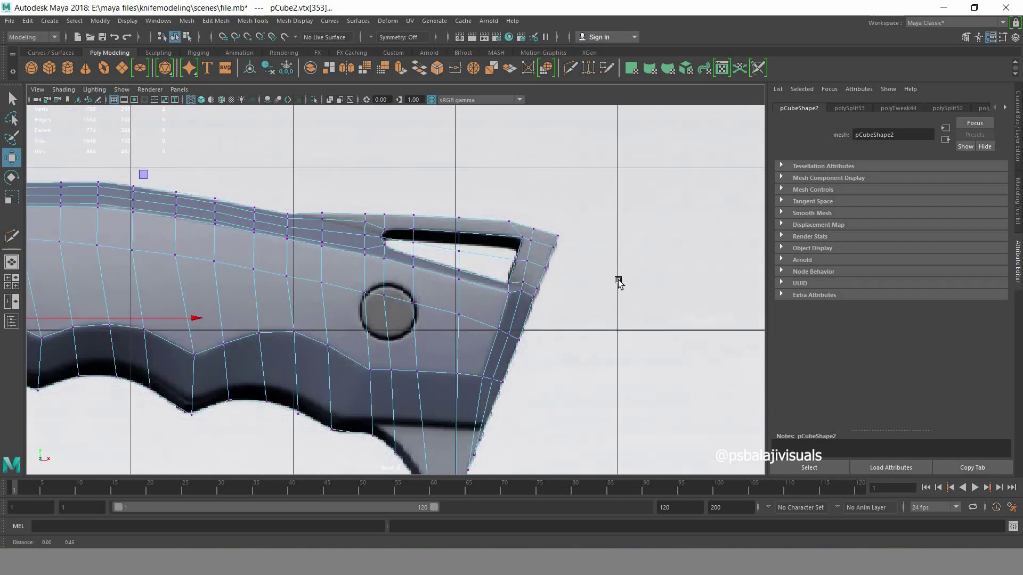
pyautogui.scroll(1, 661, 275)
pyautogui.keyDown('alt'); pyautogui.moveTo(661, 275); pyautogui.dragTo(653, 289, button='middle'); pyautogui.keyUp('alt')
pyautogui.press('q')
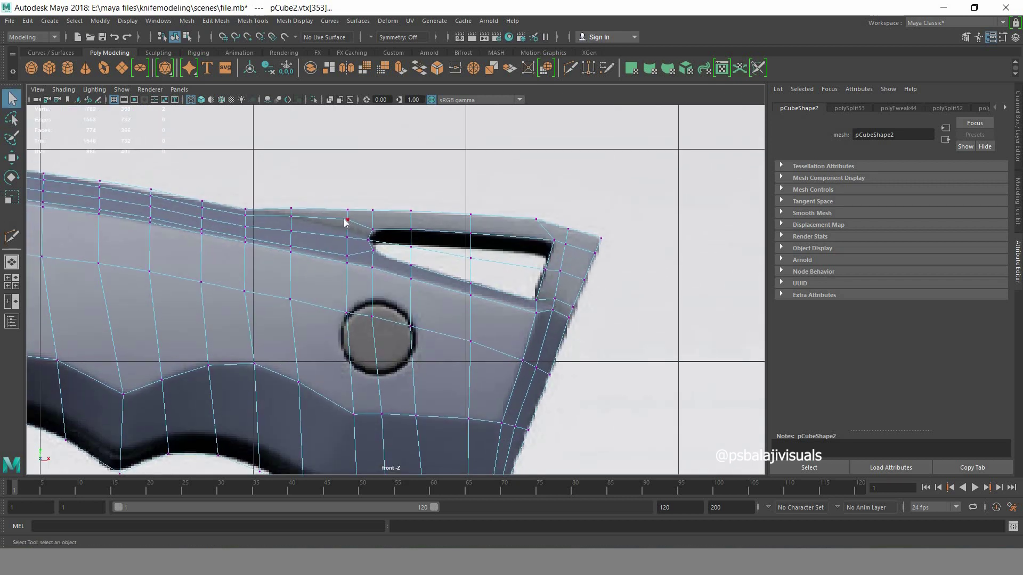
pyautogui.moveTo(346, 223); pyautogui.dragTo(346, 250, button='right')
pyautogui.click(407, 244)
pyautogui.keyDown('shift'); pyautogui.click(479, 261); pyautogui.keyUp('shift')
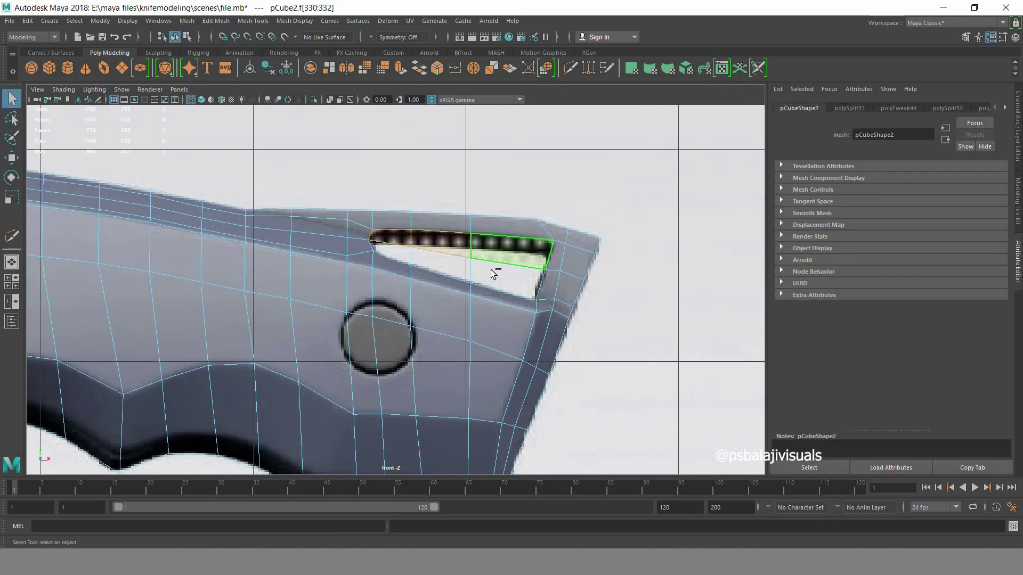
# - Delete the front-side faces filling the lanyard cutout, then isolate and frame the handle
pyautogui.keyDown('shift'); pyautogui.click(400, 253); pyautogui.keyUp('shift')
pyautogui.press('Delete')
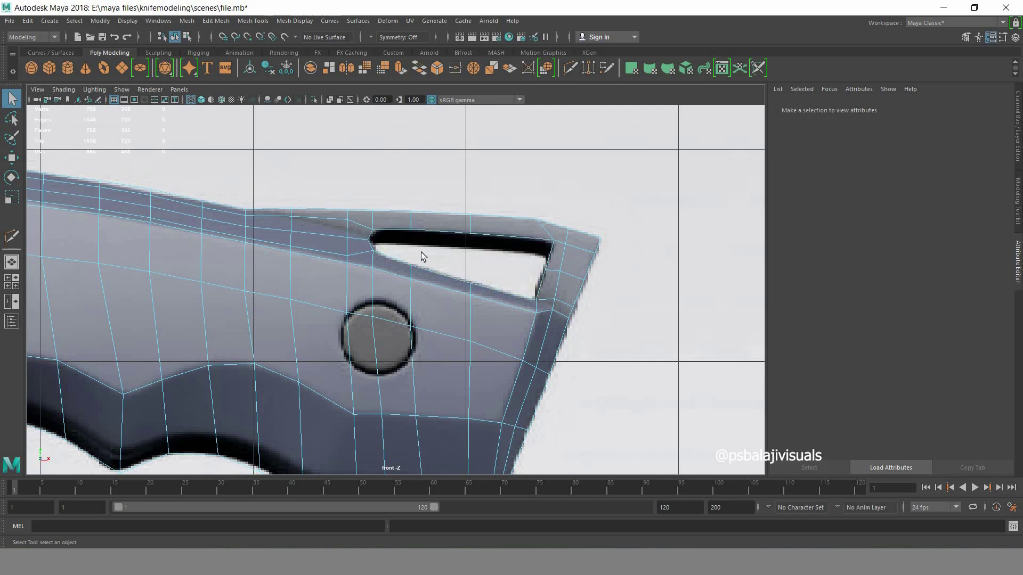
pyautogui.click(465, 263)
pyautogui.press('space')
pyautogui.press('space')
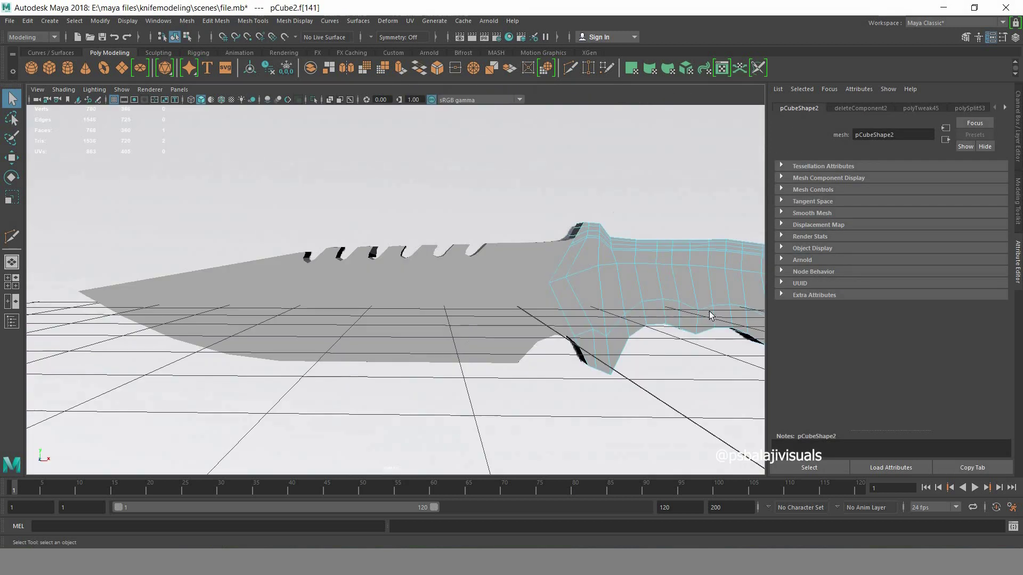
pyautogui.moveTo(709, 315)
pyautogui.keyDown('alt'); pyautogui.mouseDown()
pyautogui.moveTo(331, 315)
pyautogui.moveTo(545, 320)
pyautogui.moveTo(384, 315)
pyautogui.moveTo(594, 287)
pyautogui.mouseUp(); pyautogui.keyUp('alt')
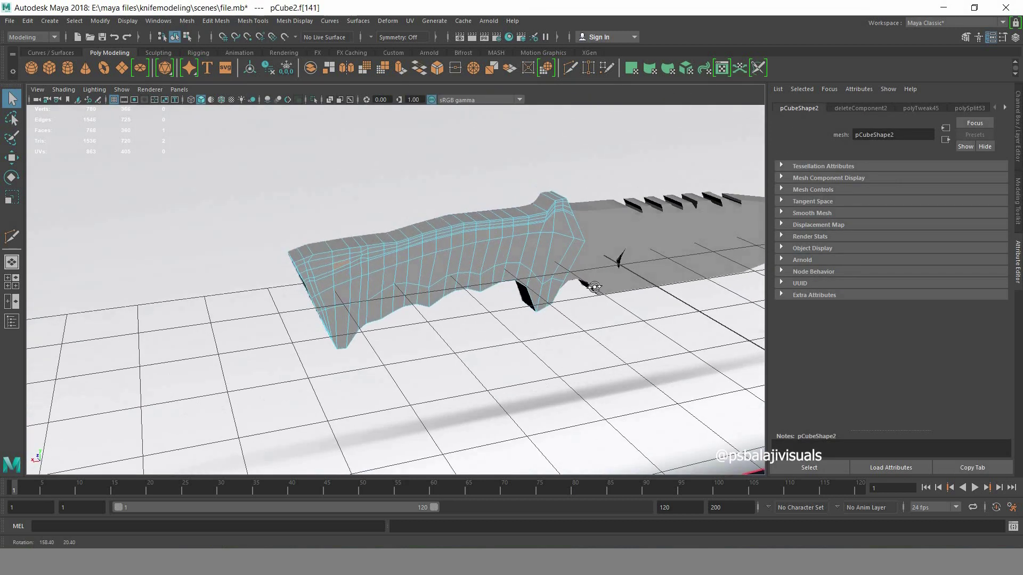
pyautogui.hotkey('ctrl', '1')
pyautogui.press('F8')
pyautogui.hotkey('alt', 'b')
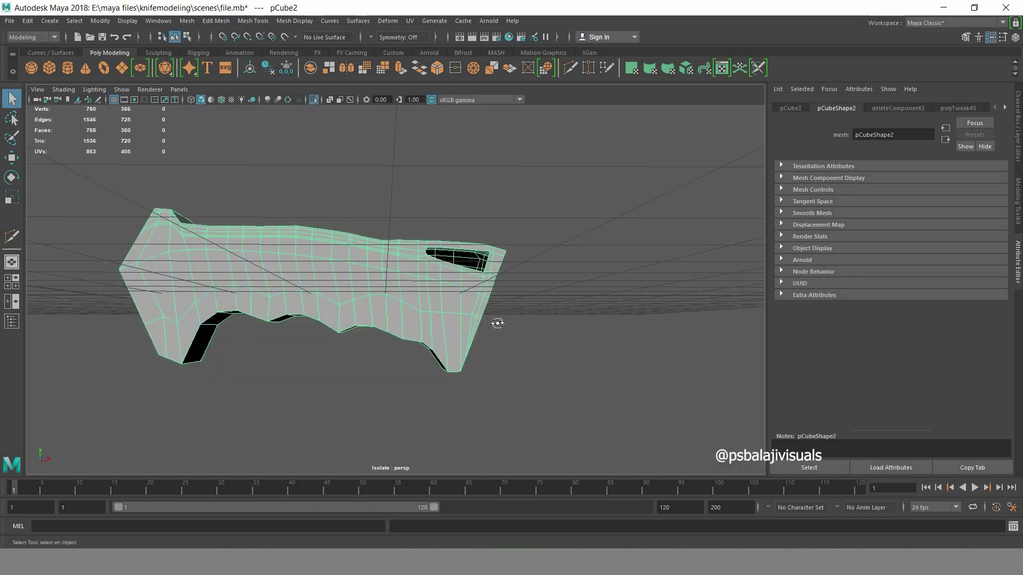
pyautogui.keyDown('alt'); pyautogui.moveTo(497, 324); pyautogui.dragTo(490, 336); pyautogui.keyUp('alt')
# - Select and delete the faces covering the hole's other side, opening the slot through the handle
pyautogui.press('space')
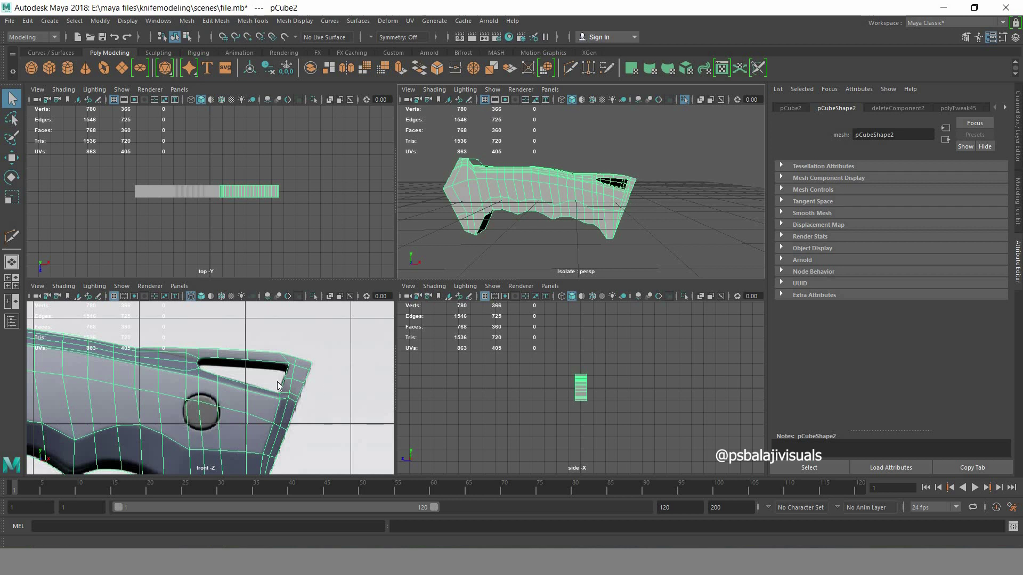
pyautogui.press('space')
pyautogui.hotkey('ctrl', '1')
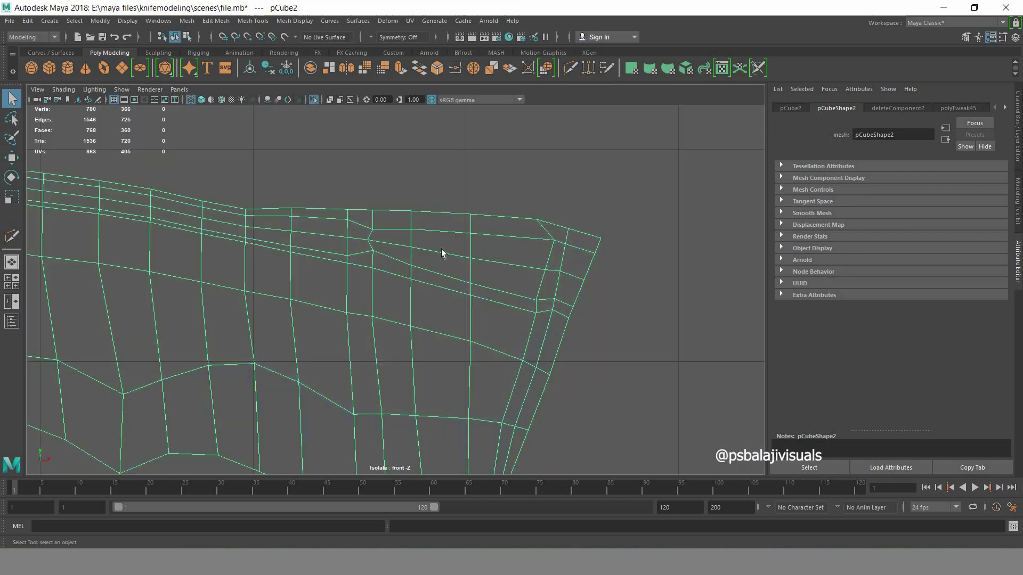
pyautogui.press('F11')
pyautogui.moveTo(394, 257); pyautogui.dragTo(512, 272)
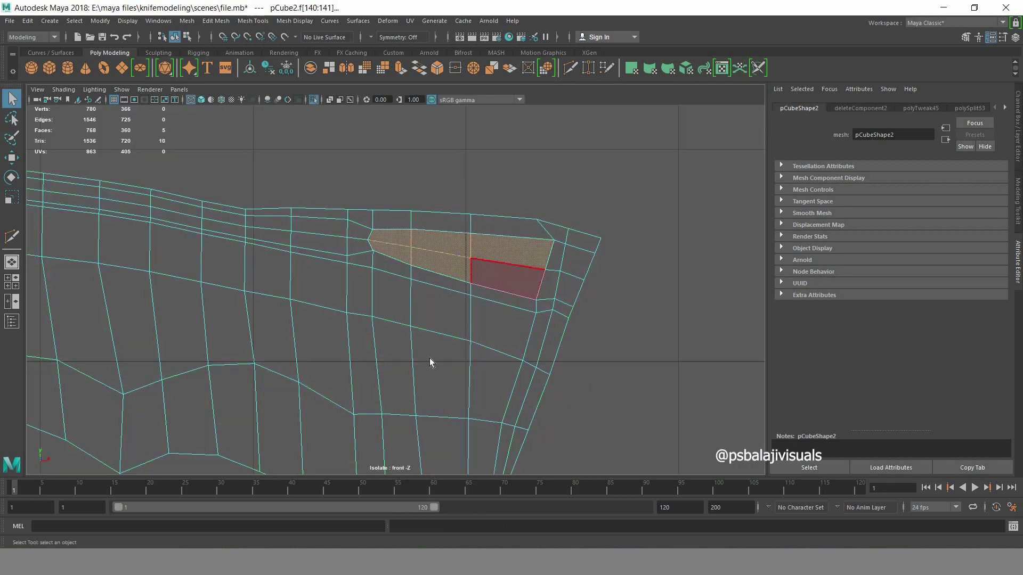
pyautogui.press('5')
pyautogui.press('space')
pyautogui.press('space')
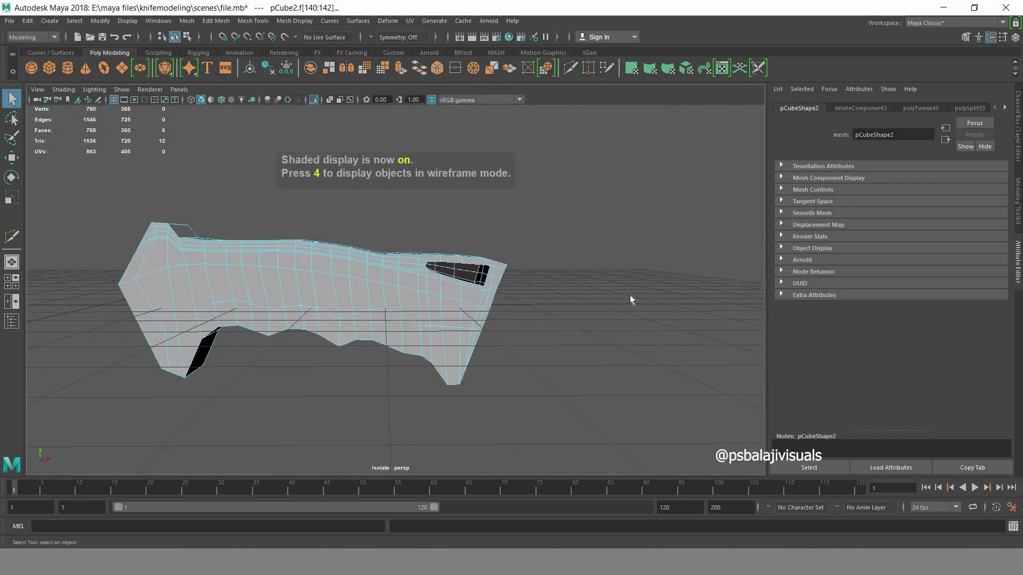
pyautogui.press('Delete')
pyautogui.moveTo(468, 305)
pyautogui.keyDown('alt'); pyautogui.mouseDown()
pyautogui.moveTo(605, 304)
pyautogui.moveTo(441, 270)
pyautogui.moveTo(630, 297)
pyautogui.mouseUp(); pyautogui.keyUp('alt')
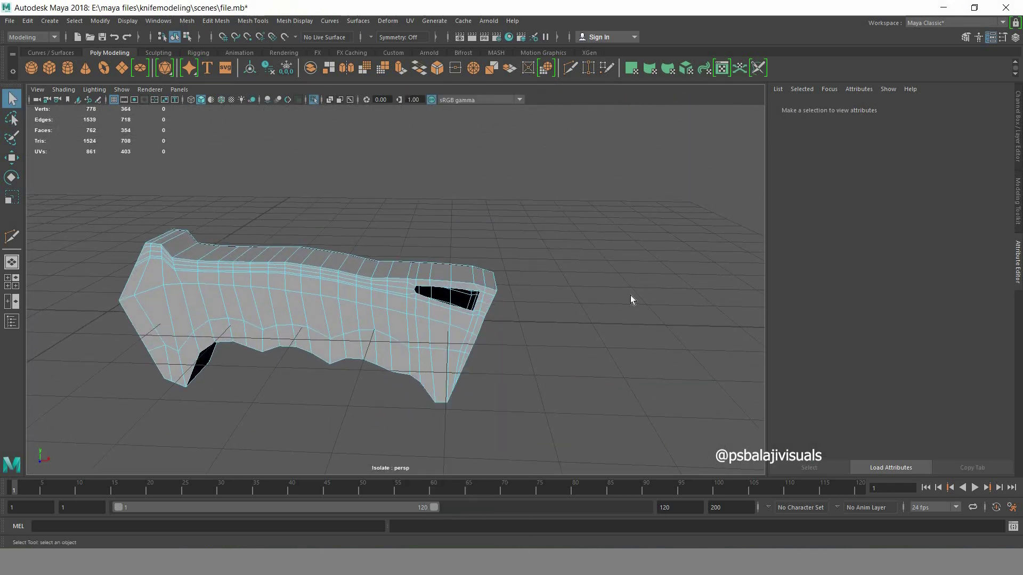
# - Bridge the lanyard hole's two border loops into inner walls, then return to object mode
pyautogui.scroll(3, 560, 338)
pyautogui.scroll(2, 558, 336)
pyautogui.doubleClick(437, 270)
pyautogui.moveTo(437, 271)
pyautogui.keyDown('alt'); pyautogui.mouseDown()
pyautogui.moveTo(373, 324)
pyautogui.moveTo(356, 253)
pyautogui.mouseUp(); pyautogui.keyUp('alt')
pyautogui.keyDown('shift'); pyautogui.moveTo(187, 250); pyautogui.dragTo(185, 376, button='right'); pyautogui.keyUp('shift')
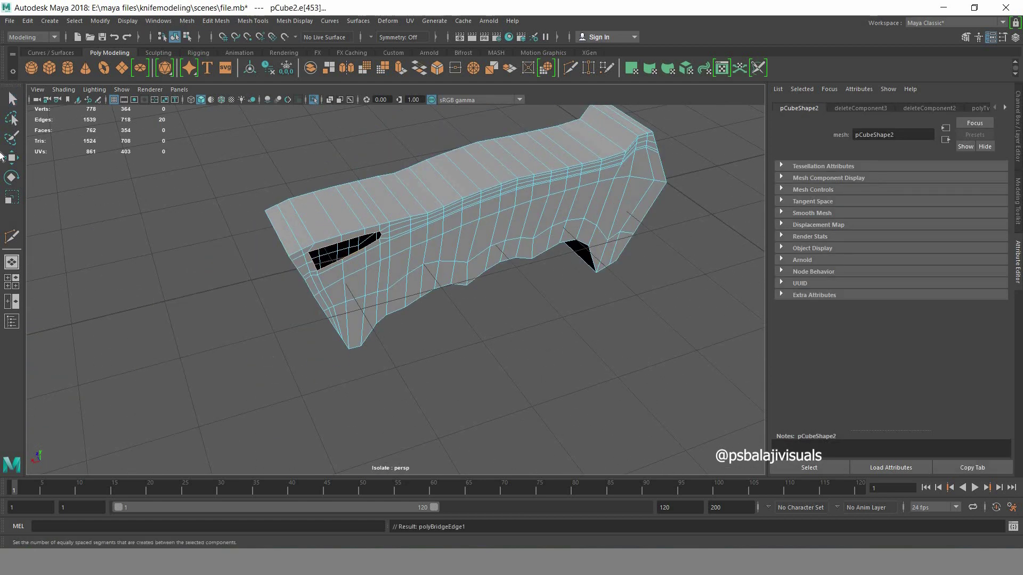
pyautogui.click(126, 349)
pyautogui.keyDown('alt'); pyautogui.moveTo(126, 349); pyautogui.dragTo(382, 317); pyautogui.keyUp('alt')
pyautogui.moveTo(392, 257); pyautogui.dragTo(490, 202, button='right')
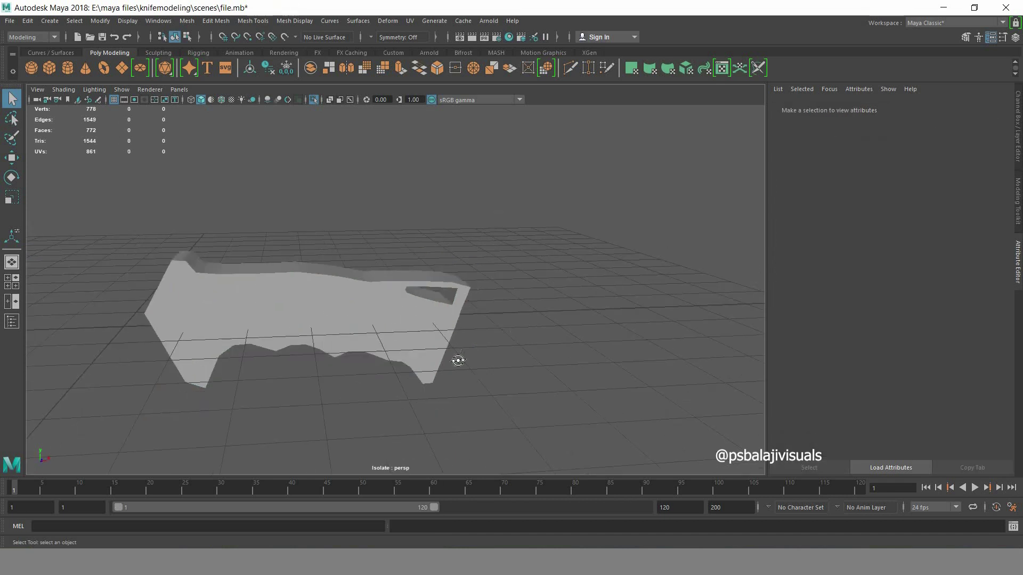
pyautogui.keyDown('alt'); pyautogui.moveTo(459, 358); pyautogui.dragTo(529, 315); pyautogui.keyUp('alt')
pyautogui.scroll(5, 529, 315)
# - Check the bridged handle against the reference in the enlarged front view
pyautogui.press('space')
pyautogui.press('space')
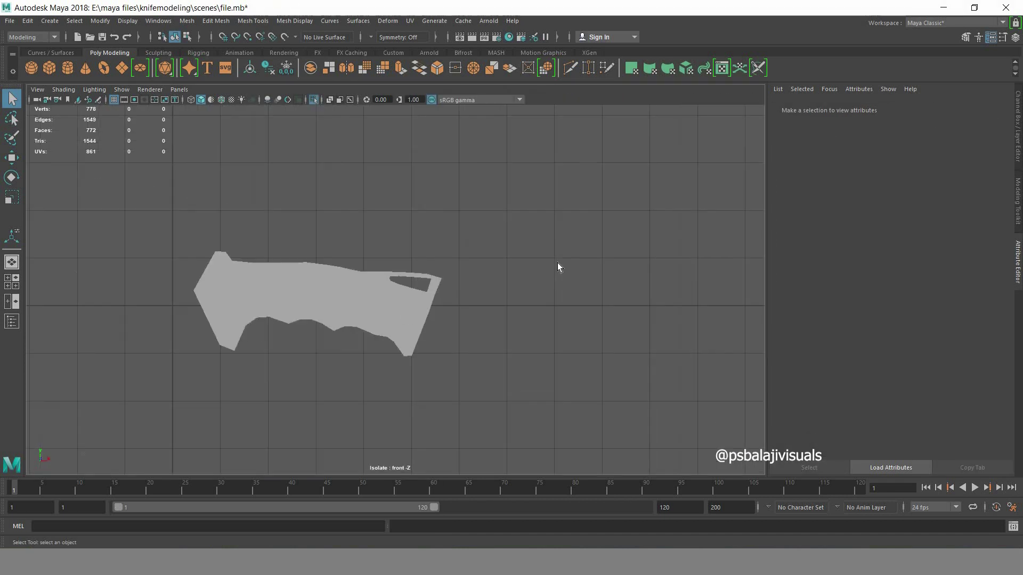
pyautogui.hotkey('alt', 'b')
pyautogui.scroll(3, 558, 263)
pyautogui.scroll(2, 488, 257)
pyautogui.click(487, 261)
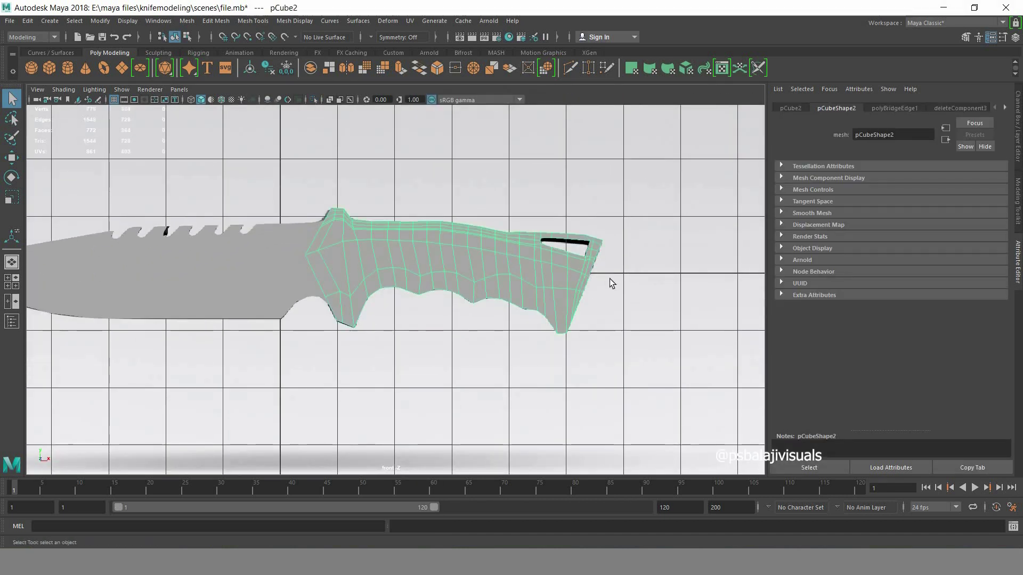
pyautogui.scroll(-3, 609, 280)
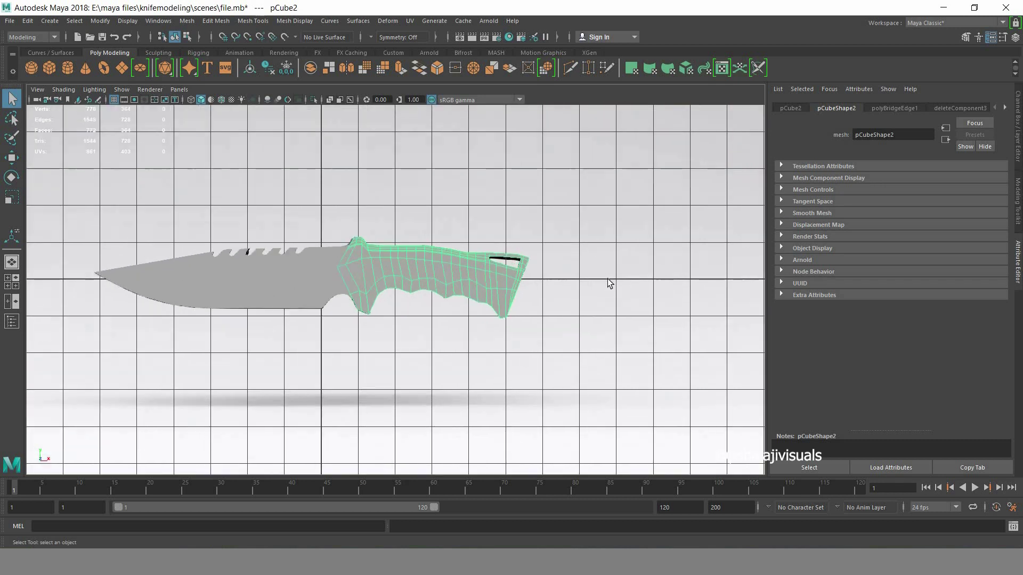
pyautogui.scroll(3, 608, 282)
pyautogui.scroll(-4, 607, 278)
pyautogui.click(511, 278)
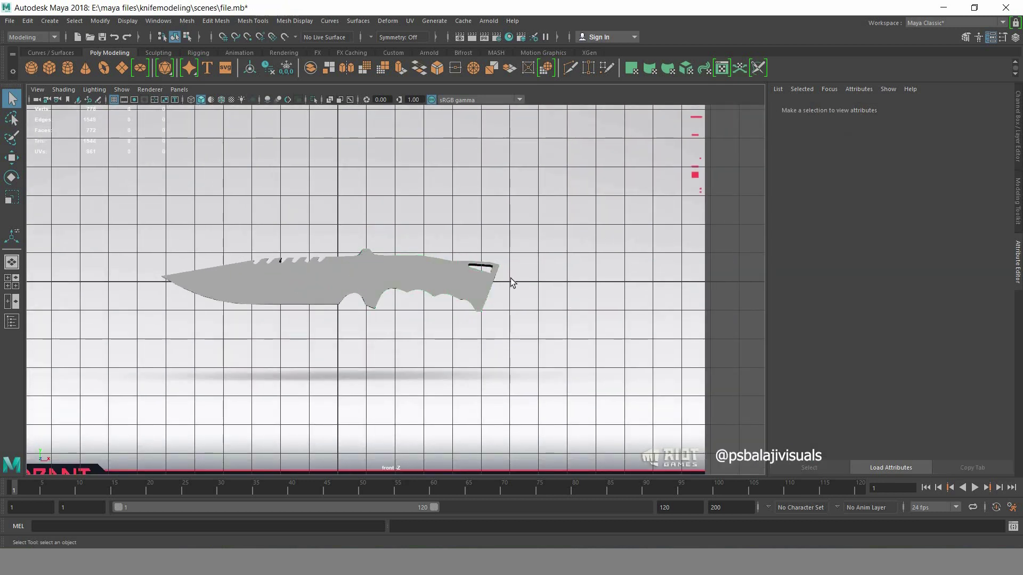
# - Turn on wireframe-on-shaded and pan along the knife toward the guard to inspect the handle
pyautogui.press('4')
pyautogui.scroll(1, 564, 304)
pyautogui.scroll(2, 566, 305)
pyautogui.scroll(2, 388, 271)
pyautogui.scroll(2, 365, 292)
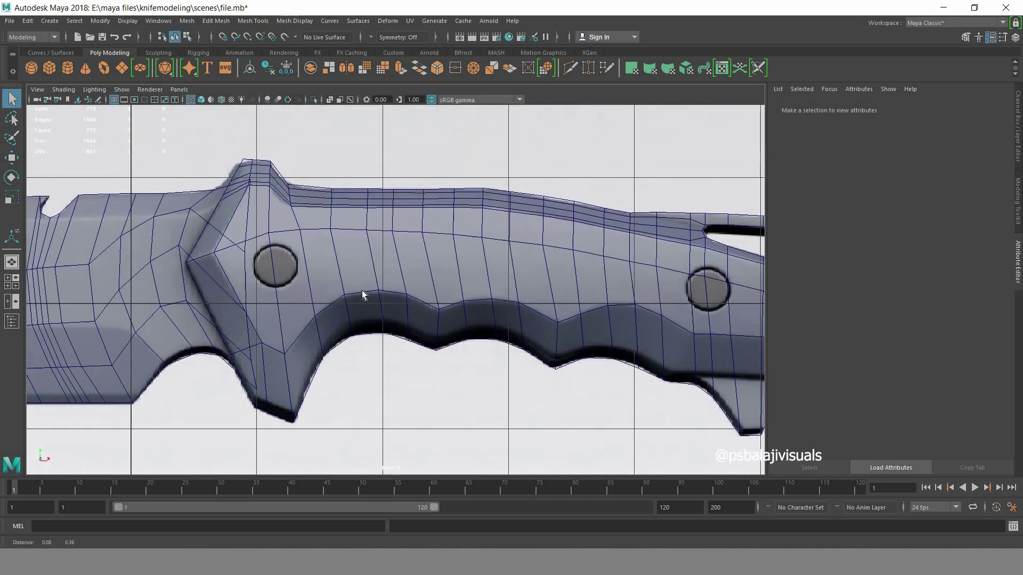
pyautogui.scroll(2, 474, 296)
pyautogui.keyDown('alt'); pyautogui.moveTo(474, 296); pyautogui.dragTo(677, 293, button='middle'); pyautogui.keyUp('alt')
pyautogui.scroll(-2, 481, 300)
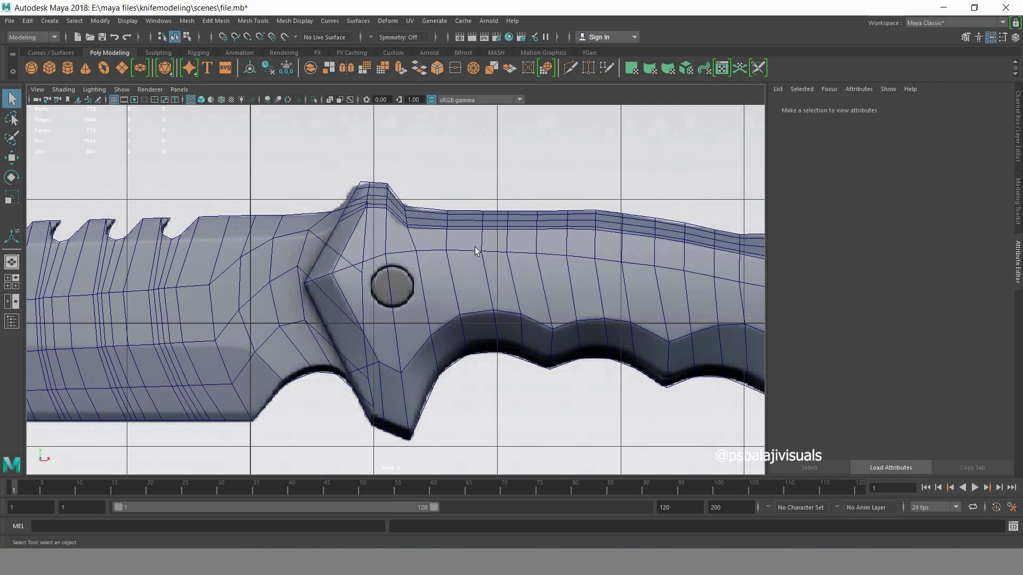
pyautogui.click(394, 259)
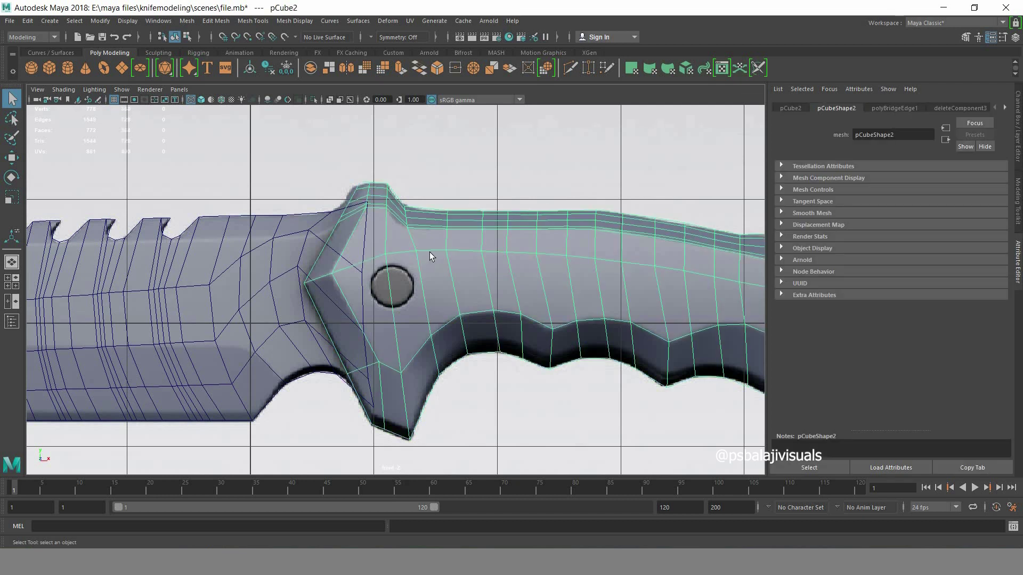
pyautogui.scroll(-3, 429, 252)
pyautogui.scroll(-2, 645, 254)
pyautogui.click(181, 118)
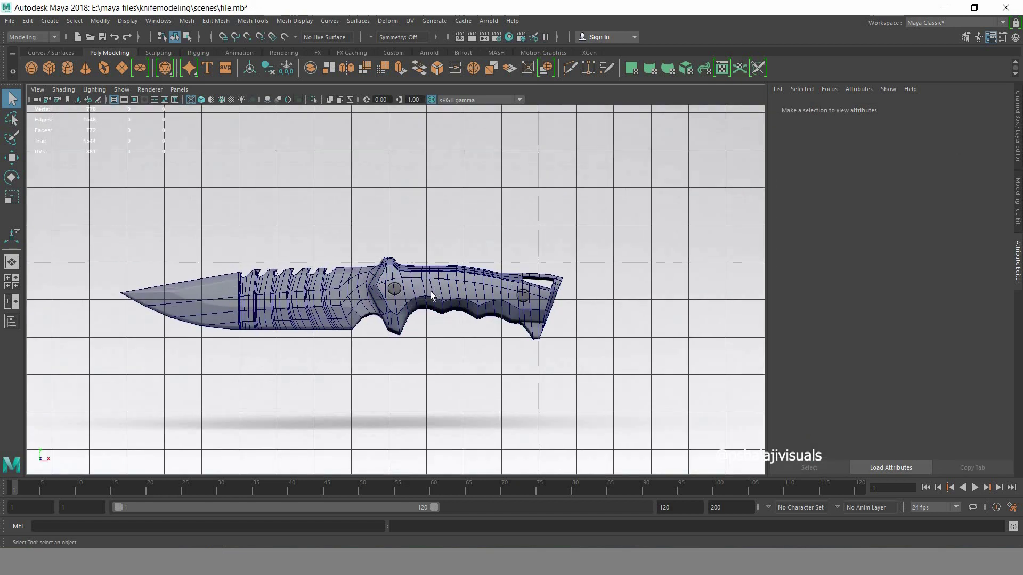
pyautogui.scroll(2, 181, 118)
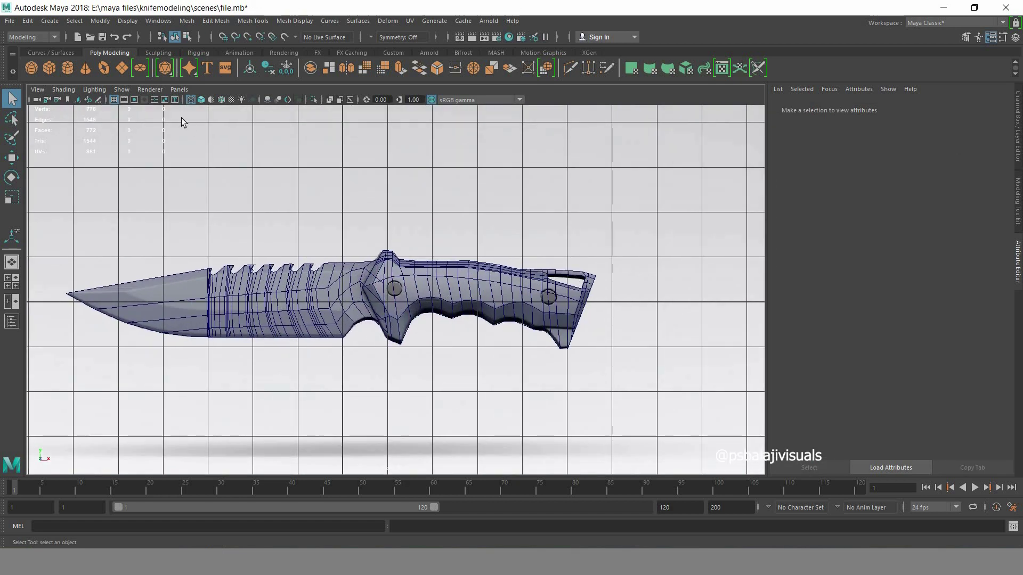
# - Create a polygon cylinder and scale it into a flat rivet disc about 0.118 by 0.022
pyautogui.click(67, 67)
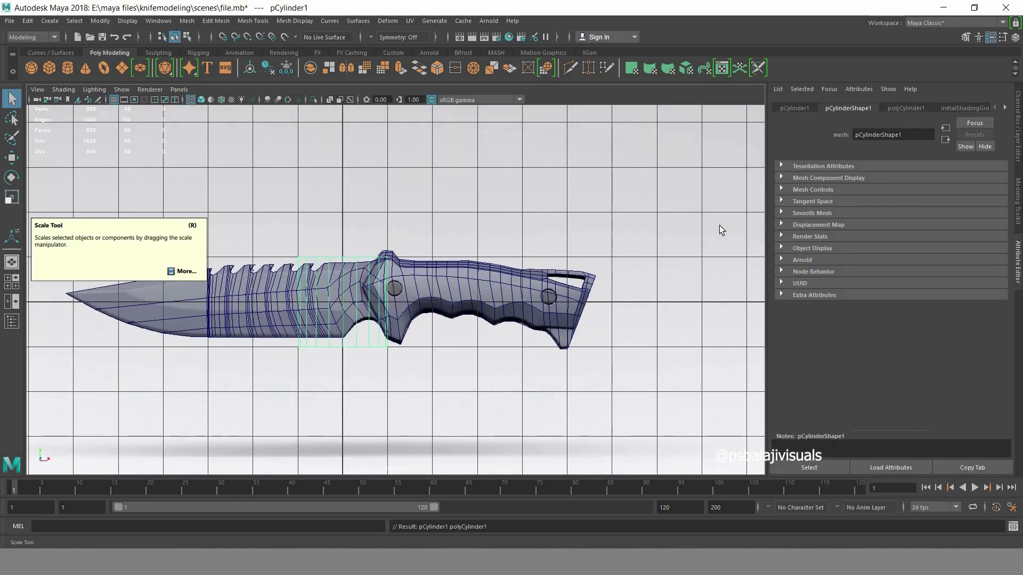
pyautogui.keyDown('alt'); pyautogui.moveTo(647, 181); pyautogui.dragTo(532, 304); pyautogui.keyUp('alt')
pyautogui.scroll(1, 532, 320)
pyautogui.scroll(1, 541, 342)
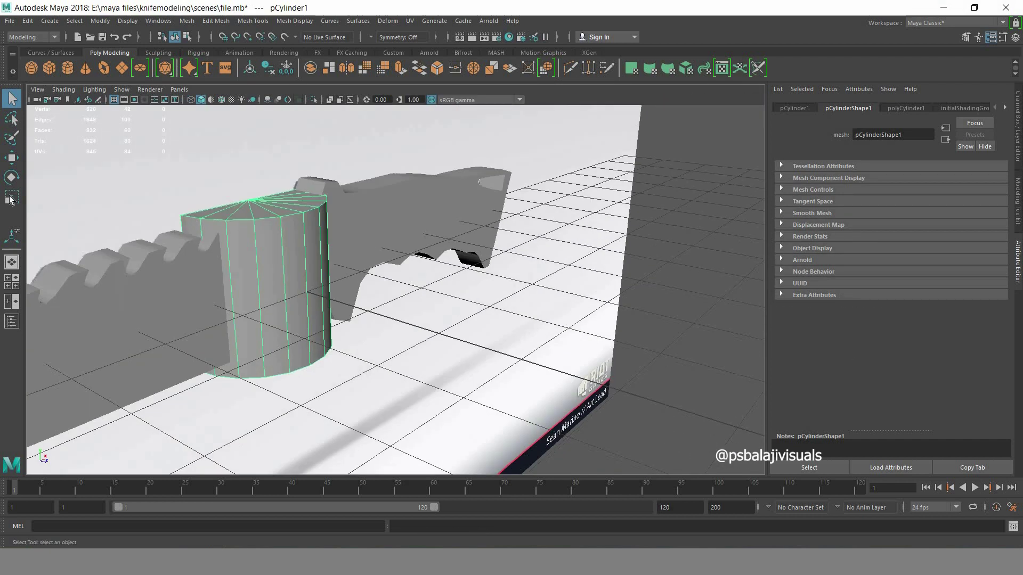
pyautogui.click(10, 200)
pyautogui.moveTo(377, 228); pyautogui.dragTo(314, 251)
pyautogui.press('w')
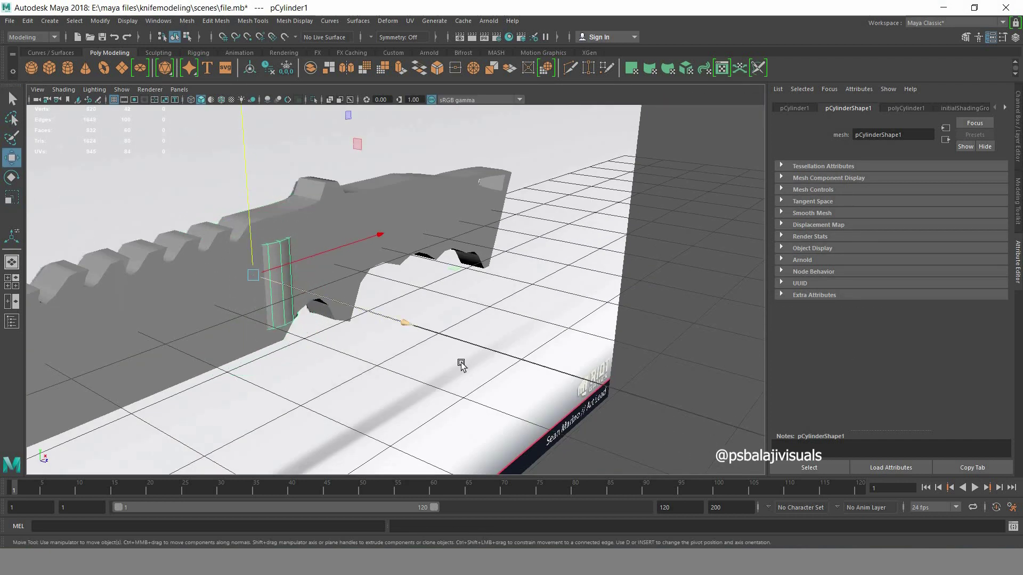
pyautogui.hotkey('ctrl', 'z')
pyautogui.press('r')
pyautogui.moveTo(376, 311); pyautogui.dragTo(303, 306)
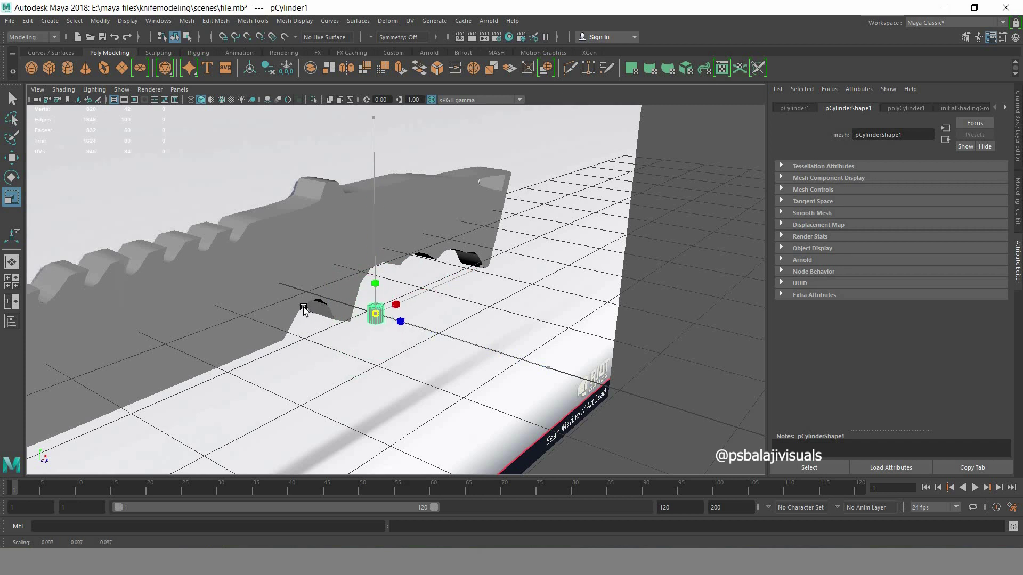
pyautogui.moveTo(375, 283); pyautogui.dragTo(370, 244)
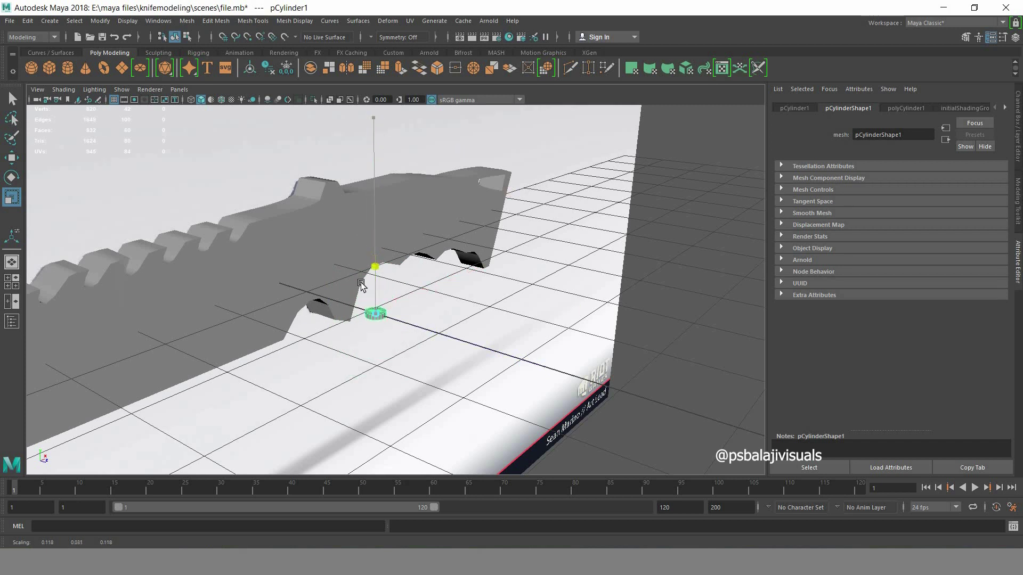
pyautogui.scroll(5, 494, 323)
pyautogui.moveTo(477, 290)
pyautogui.keyDown('alt'); pyautogui.mouseDown()
pyautogui.moveTo(473, 308)
pyautogui.moveTo(497, 271)
pyautogui.mouseUp(); pyautogui.keyUp('alt')
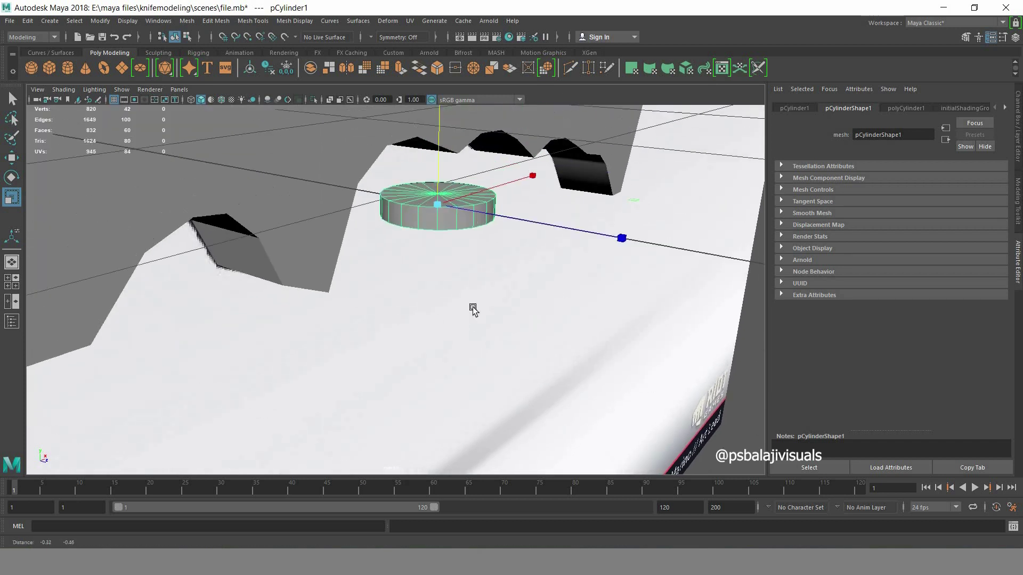
pyautogui.press('q')
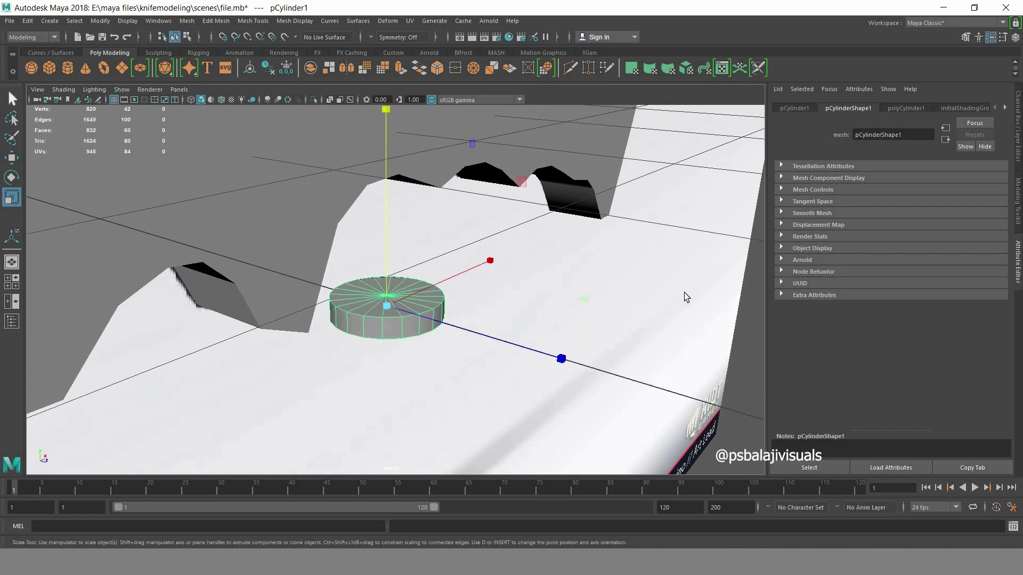
# - Set polyCylinder1's Subdivisions Axis to 12 in the Channel Box
pyautogui.hotkey('ctrl', 'a')
pyautogui.click(877, 331)
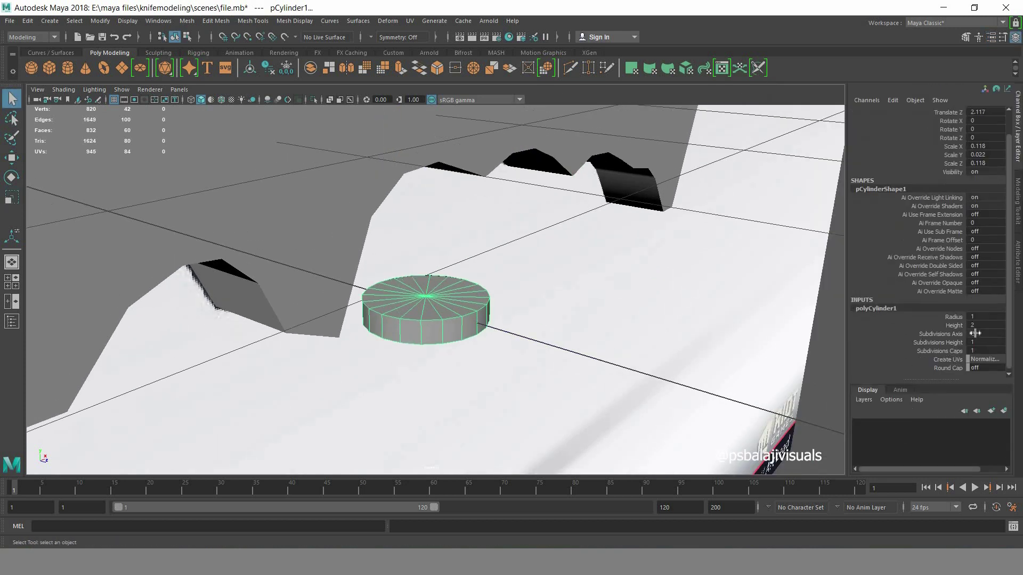
pyautogui.write('12')
pyautogui.press('Return')
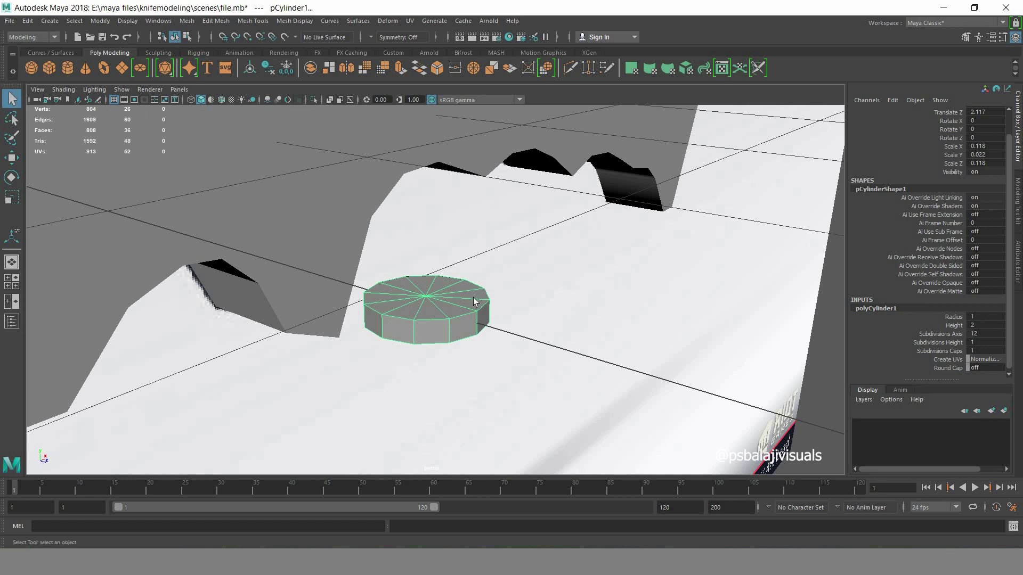
# - Isolate the rivet cylinder and select its top cap faces
pyautogui.hotkey('ctrl', '1')
pyautogui.moveTo(476, 302)
pyautogui.keyDown('alt'); pyautogui.mouseDown()
pyautogui.moveTo(534, 317)
pyautogui.moveTo(512, 404)
pyautogui.moveTo(517, 242)
pyautogui.moveTo(507, 386)
pyautogui.moveTo(552, 176)
pyautogui.moveTo(546, 377)
pyautogui.moveTo(549, 256)
pyautogui.mouseUp(); pyautogui.keyUp('alt')
pyautogui.scroll(1, 498, 195)
pyautogui.press('F11')
pyautogui.moveTo(479, 216); pyautogui.dragTo(507, 221)
# - Delete the rivet's top cap and extrude its border edge loop with 0.03 thickness
pyautogui.keyDown('shift'); pyautogui.click(516, 234); pyautogui.keyUp('shift')
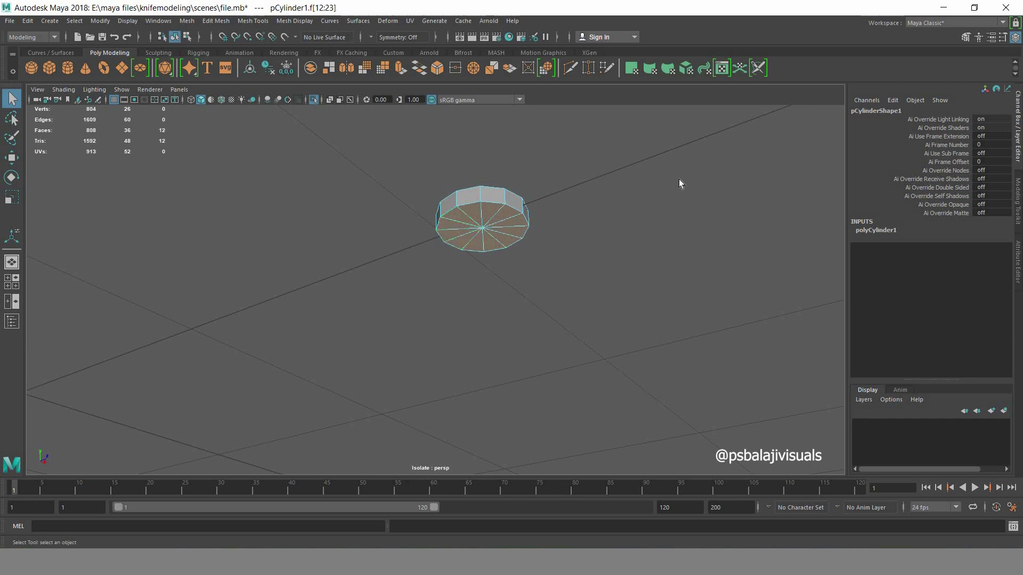
pyautogui.press('Delete')
pyautogui.doubleClick(496, 197)
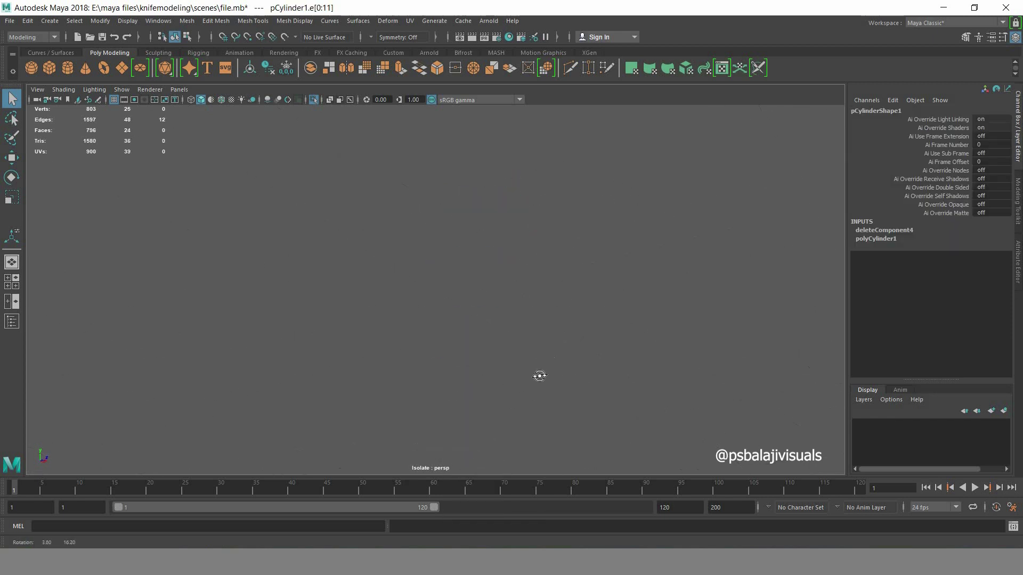
pyautogui.keyDown('alt'); pyautogui.moveTo(562, 325); pyautogui.dragTo(519, 434); pyautogui.keyUp('alt')
pyautogui.keyDown('alt'); pyautogui.moveTo(582, 222); pyautogui.dragTo(501, 331, button='right'); pyautogui.keyUp('alt')
pyautogui.press('f')
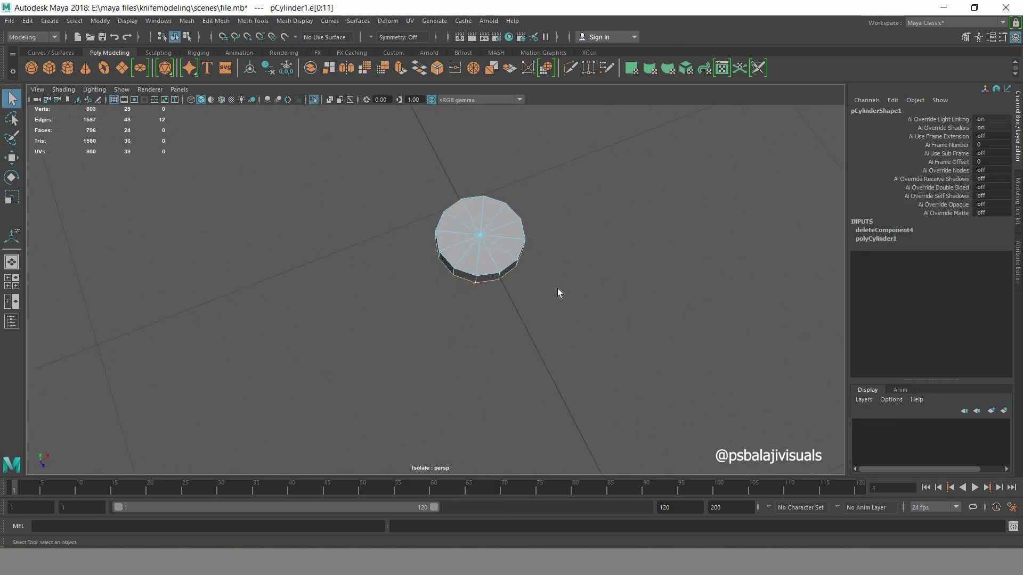
pyautogui.keyDown('shift'); pyautogui.moveTo(621, 221); pyautogui.dragTo(646, 247, button='right'); pyautogui.keyUp('shift')
pyautogui.moveTo(637, 186); pyautogui.dragTo(691, 188)
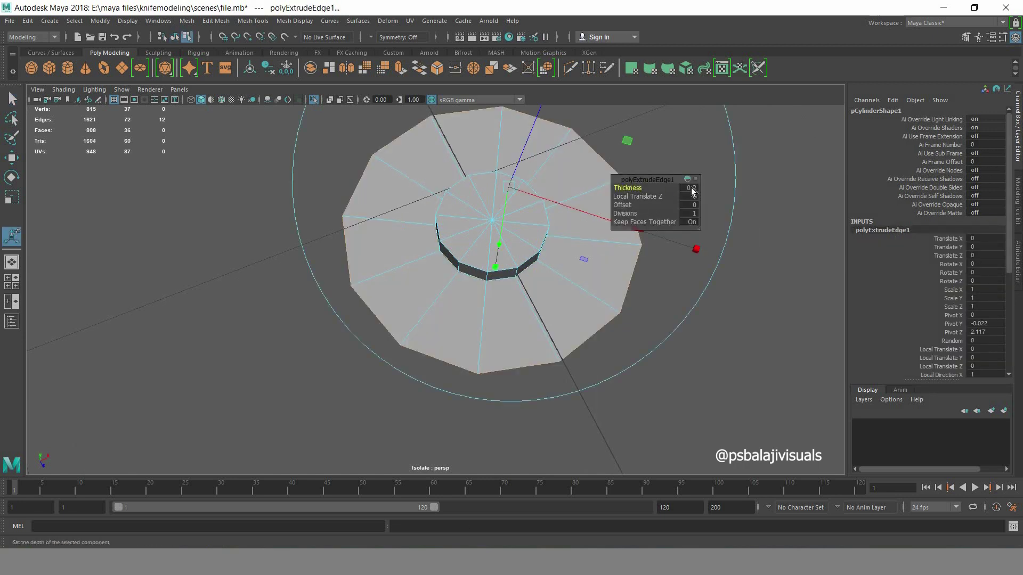
pyautogui.write('0.03')
pyautogui.press('Return')
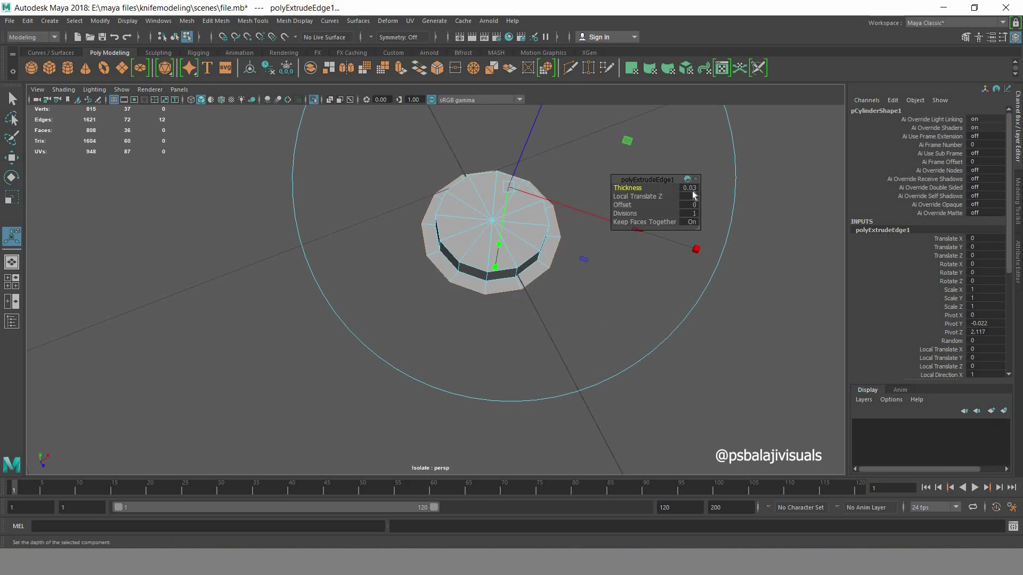
pyautogui.click(12, 98)
# - Clear the selection and exit Isolate Select to show the whole knife again
pyautogui.press('F8')
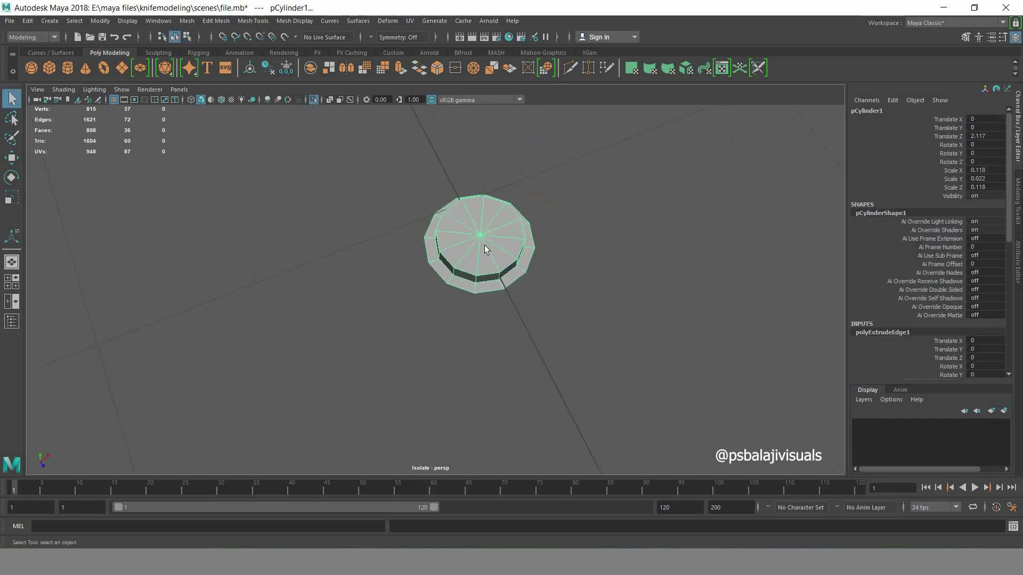
pyautogui.click(346, 178)
pyautogui.click(480, 240)
pyautogui.click(100, 20)
pyautogui.click(128, 100)
pyautogui.click(577, 204)
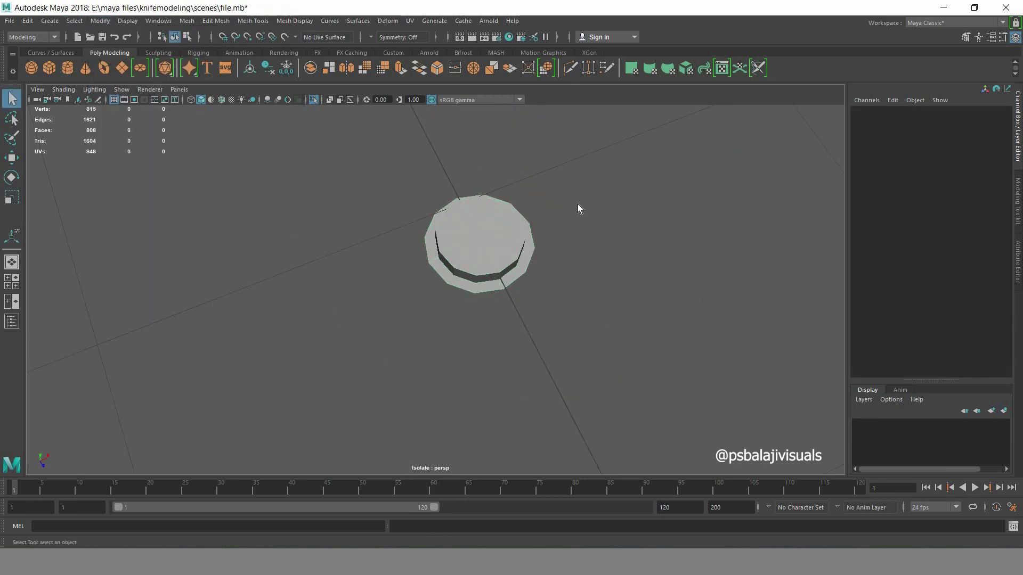
pyautogui.hotkey('ctrl', '1')
pyautogui.scroll(-3, 579, 205)
# - In side view, rotate the rivet 90° in X, enlarge it, and seat it in the front hole
pyautogui.scroll(-5, 450, 298)
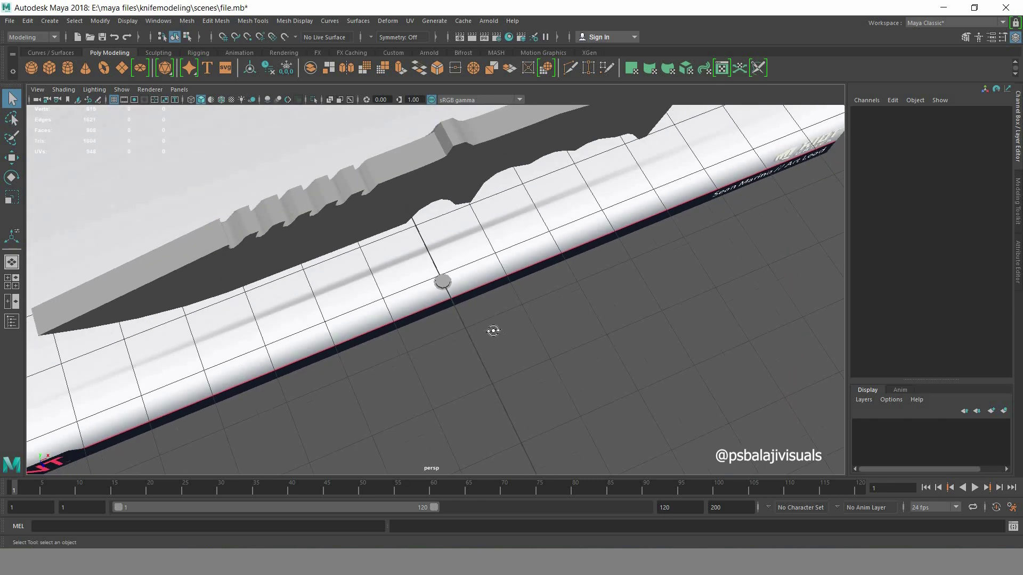
pyautogui.click(449, 299)
pyautogui.press('space')
pyautogui.moveTo(480, 341); pyautogui.dragTo(482, 384)
pyautogui.scroll(3, 496, 341)
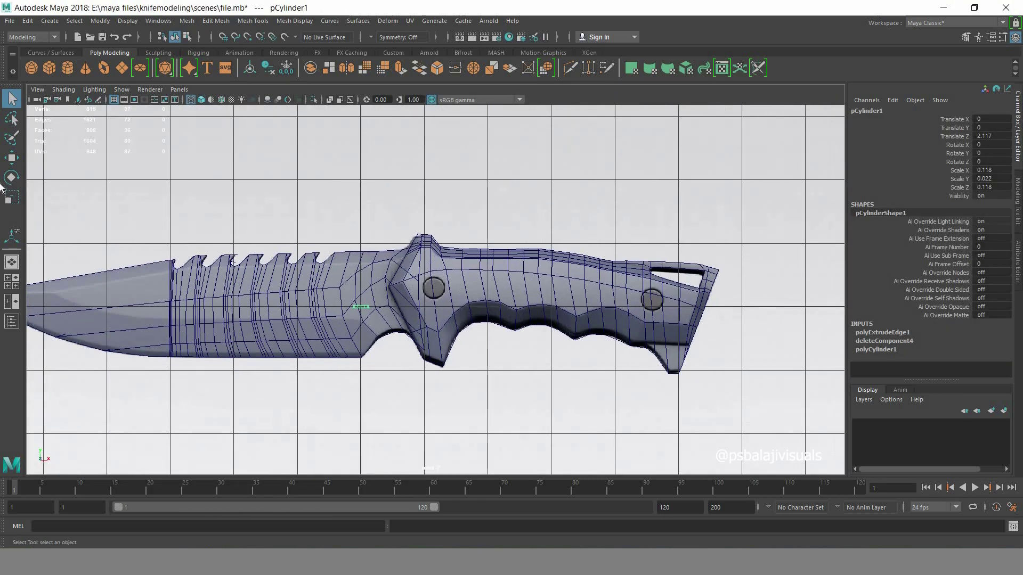
pyautogui.click(12, 177)
pyautogui.moveTo(363, 235); pyautogui.dragTo(368, 298)
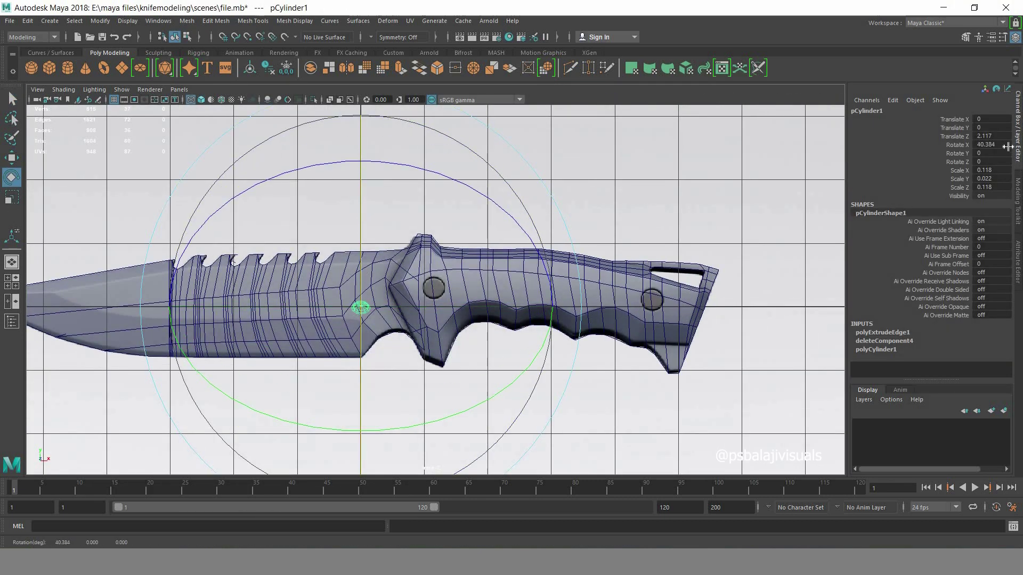
pyautogui.press('Tab')
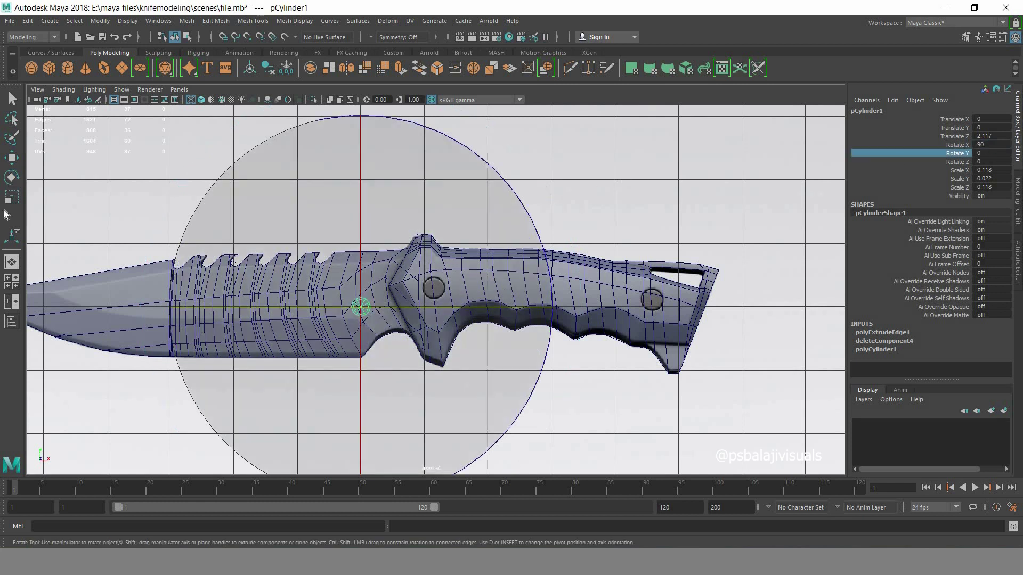
pyautogui.press('r')
pyautogui.moveTo(361, 307)
pyautogui.mouseDown()
pyautogui.moveTo(367, 316)
pyautogui.moveTo(355, 315)
pyautogui.moveTo(465, 318)
pyautogui.mouseUp()
pyautogui.press('w')
pyautogui.moveTo(435, 276); pyautogui.dragTo(432, 261)
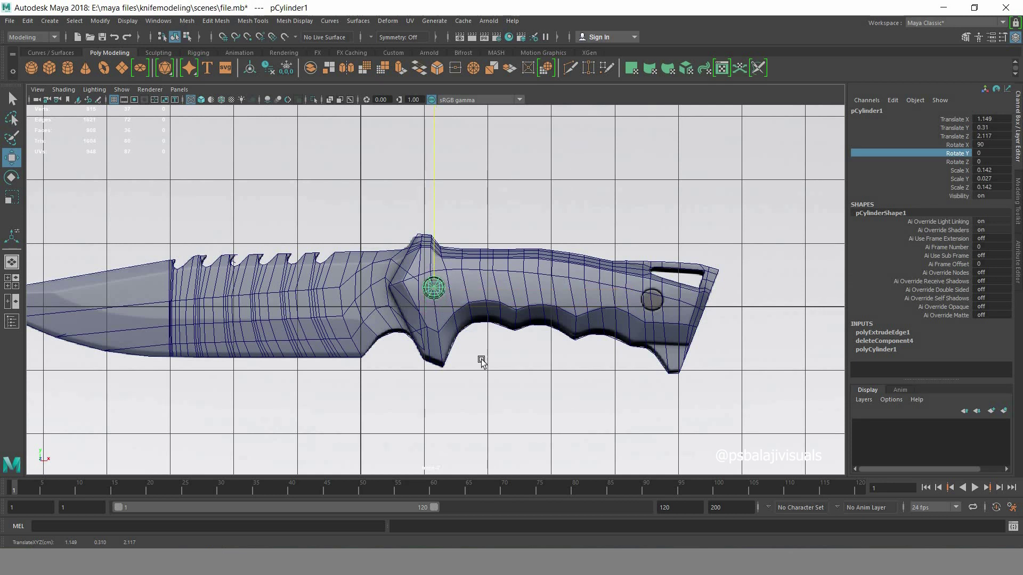
# - Duplicate the rivet and move the copy into the handle's rear hole
pyautogui.hotkey('ctrl', 'v')
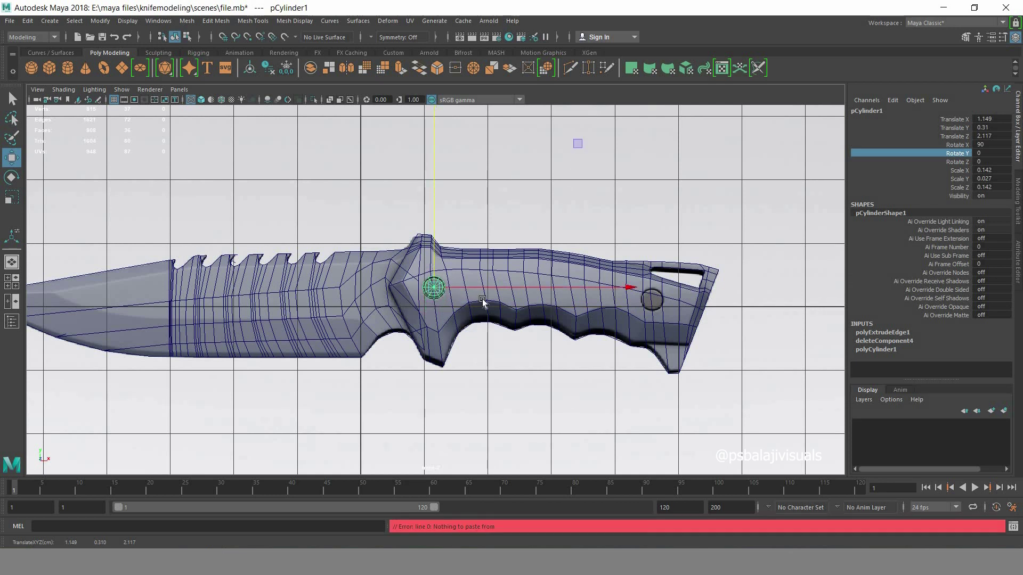
pyautogui.hotkey('ctrl', 'd')
pyautogui.moveTo(482, 300); pyautogui.dragTo(691, 300)
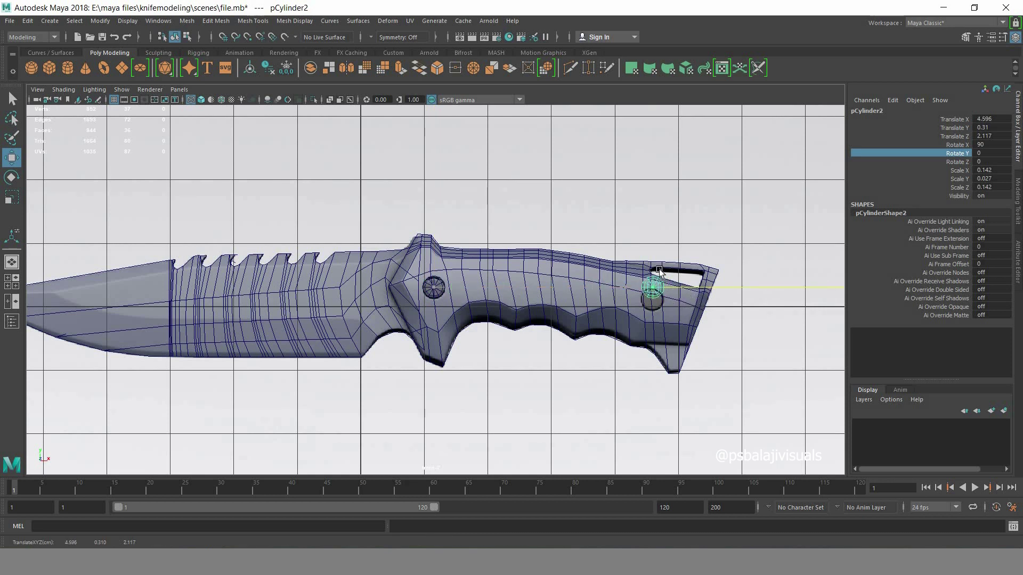
pyautogui.moveTo(651, 256); pyautogui.dragTo(674, 300)
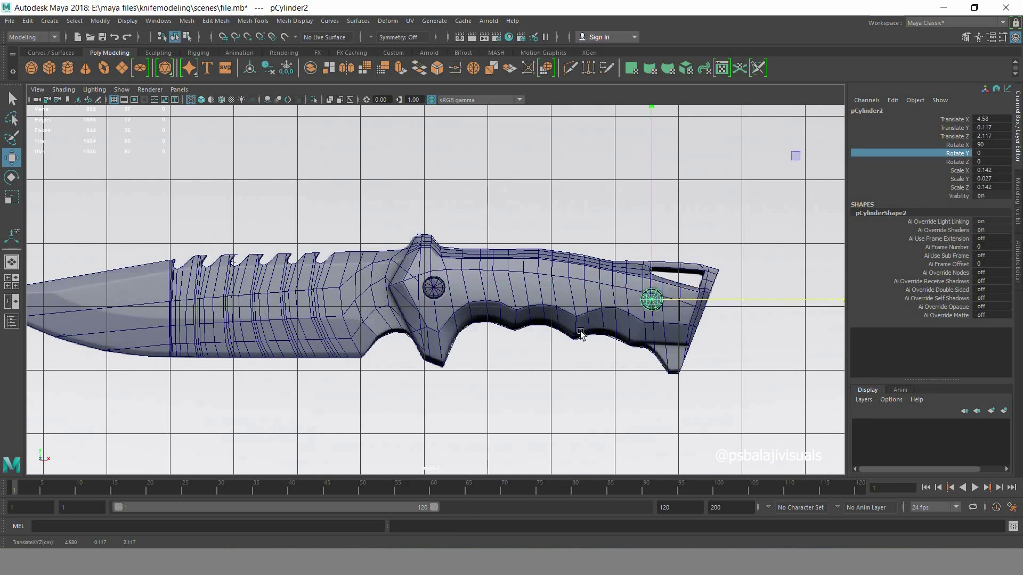
pyautogui.press('space')
pyautogui.press('space')
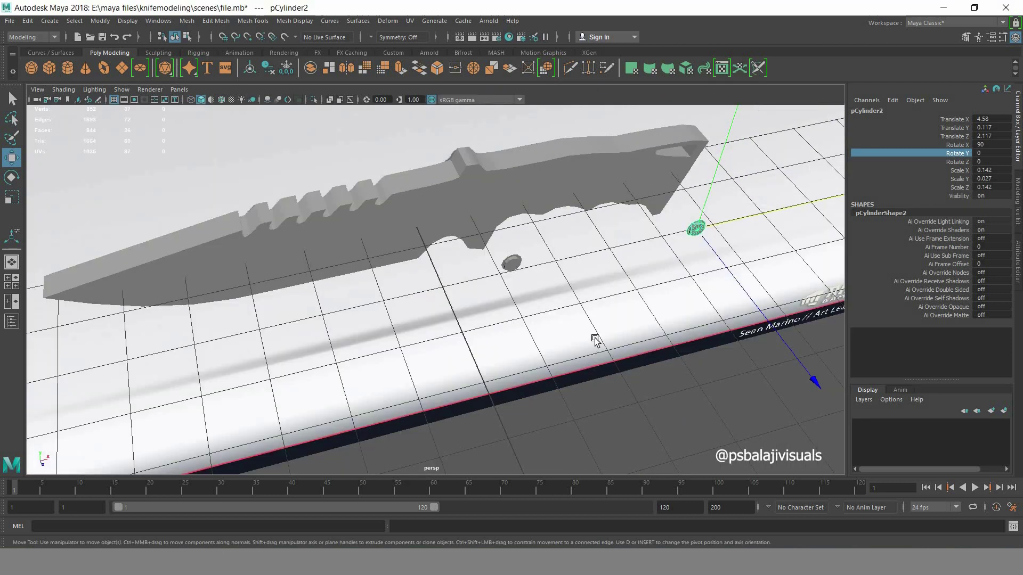
# - Select the handle and serrated blade and combine them into one mesh
pyautogui.scroll(3, 594, 338)
pyautogui.scroll(-2, 609, 338)
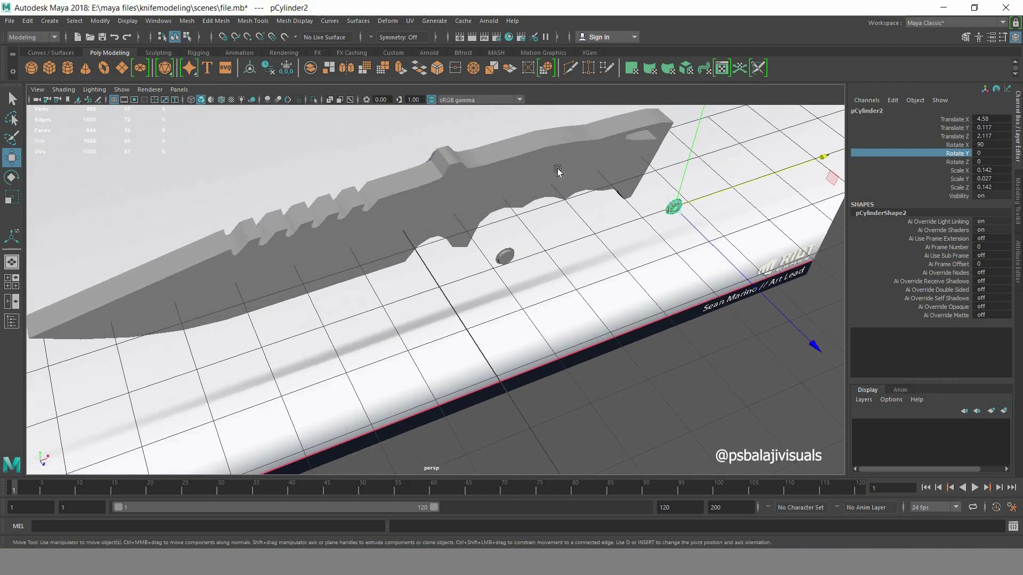
pyautogui.click(545, 179)
pyautogui.keyDown('shift'); pyautogui.click(419, 231); pyautogui.keyUp('shift')
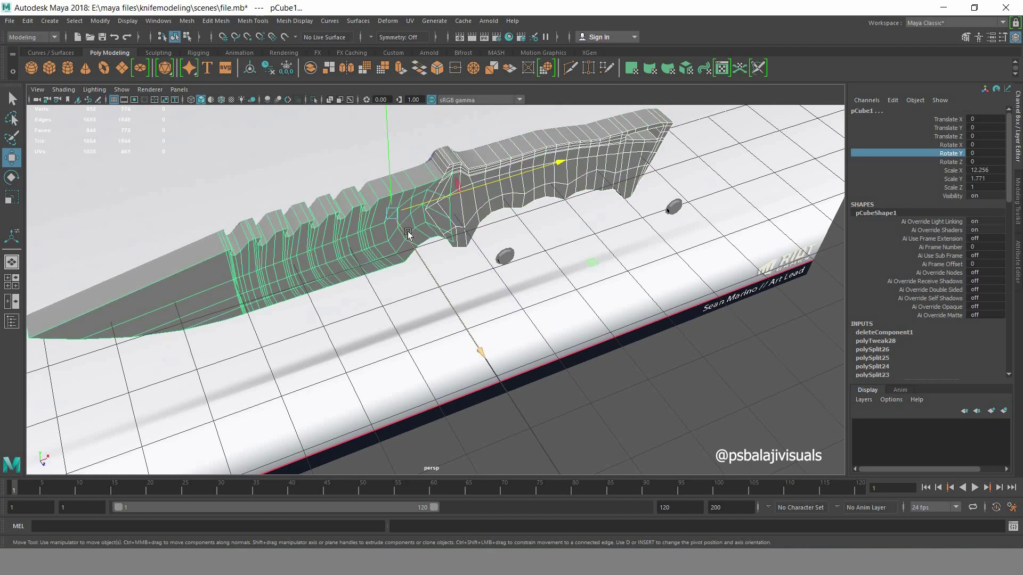
pyautogui.hotkey('ctrl', '1')
pyautogui.click(464, 336)
pyautogui.click(543, 267)
pyautogui.scroll(2, 549, 293)
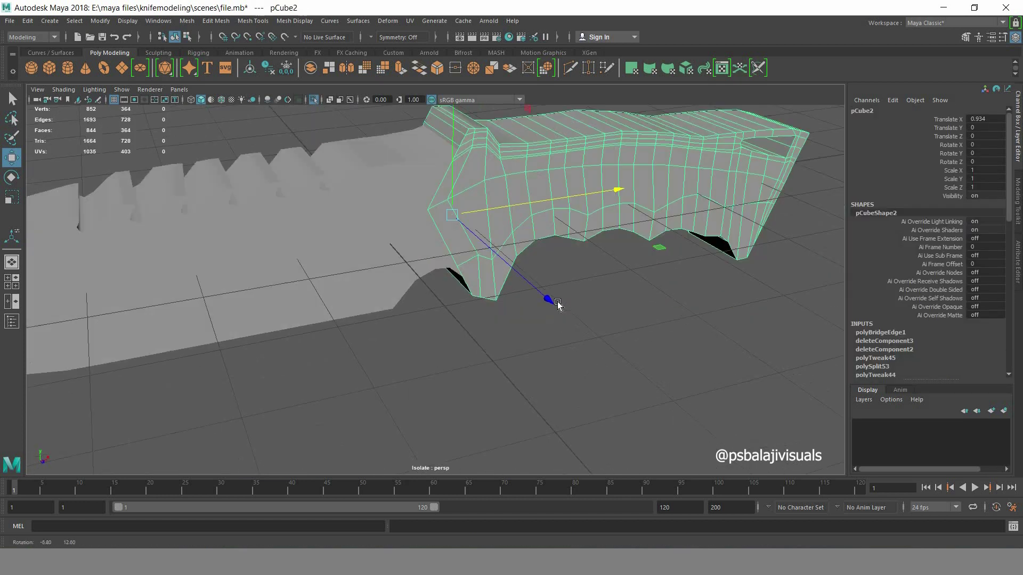
pyautogui.scroll(2, 565, 271)
pyautogui.keyDown('alt'); pyautogui.moveTo(565, 270); pyautogui.dragTo(469, 336); pyautogui.keyUp('alt')
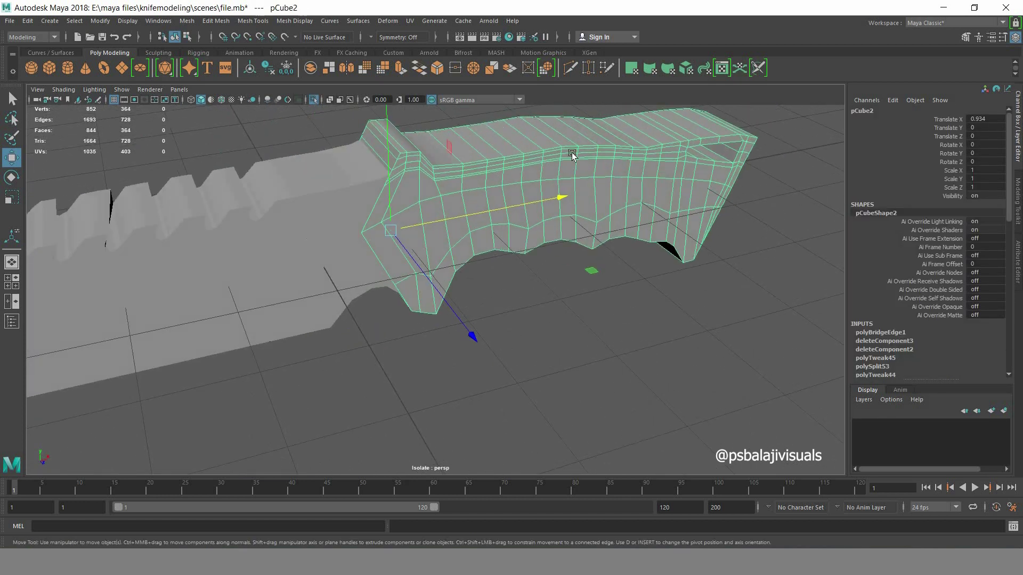
pyautogui.keyDown('shift'); pyautogui.click(341, 213); pyautogui.keyUp('shift')
pyautogui.moveTo(582, 149)
pyautogui.keyDown('shift'); pyautogui.mouseDown(button='right')
pyautogui.moveTo(590, 271)
pyautogui.moveTo(576, 342)
pyautogui.mouseUp(button='right'); pyautogui.keyUp('shift')
pyautogui.keyDown('alt'); pyautogui.moveTo(576, 342); pyautogui.dragTo(744, 260); pyautogui.keyUp('alt')
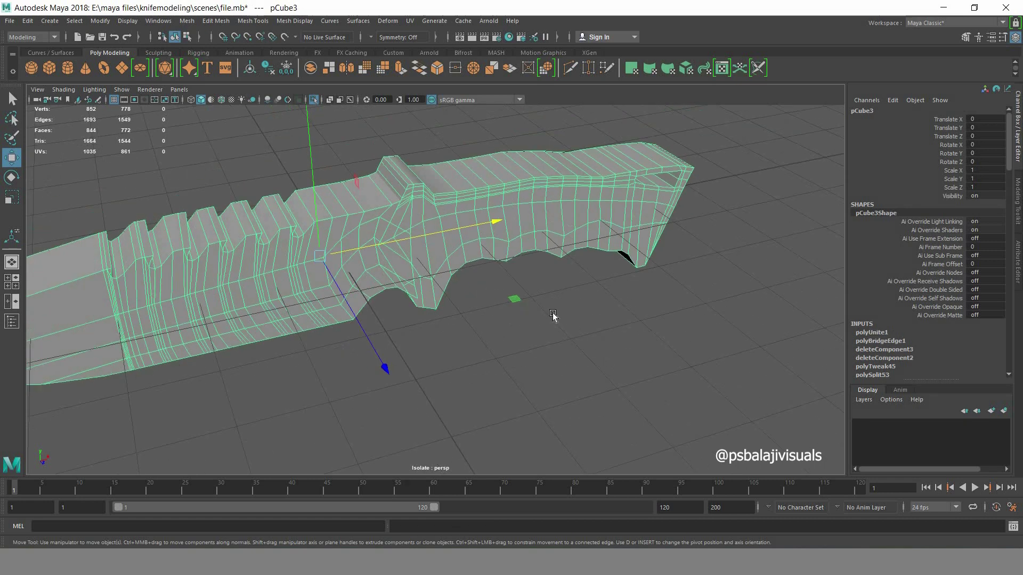
# - Scale the combined knife to 0.323 along Z, then separate it into pieces again
pyautogui.press('r')
pyautogui.moveTo(494, 341)
pyautogui.mouseDown()
pyautogui.moveTo(323, 322)
pyautogui.moveTo(600, 341)
pyautogui.moveTo(523, 372)
pyautogui.moveTo(462, 370)
pyautogui.moveTo(650, 344)
pyautogui.moveTo(806, 382)
pyautogui.moveTo(520, 391)
pyautogui.moveTo(462, 359)
pyautogui.mouseUp()
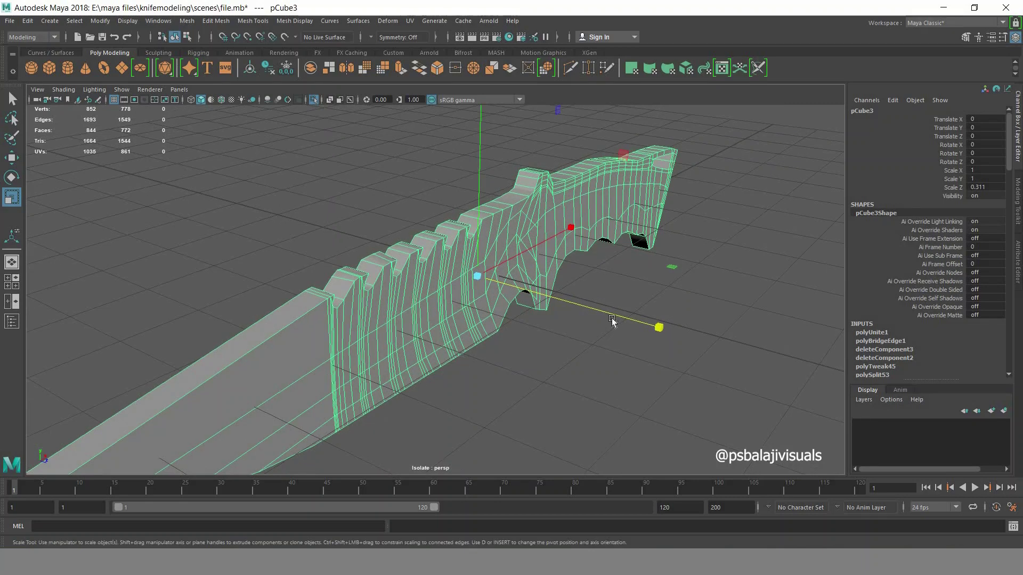
pyautogui.moveTo(612, 319); pyautogui.dragTo(698, 373)
pyautogui.press('q')
pyautogui.click(497, 230)
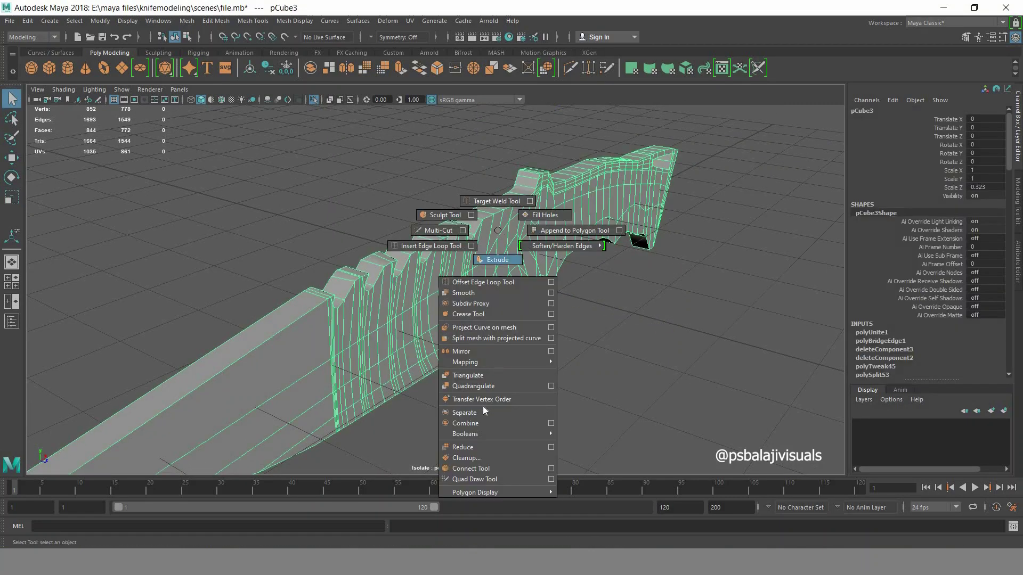
pyautogui.moveTo(497, 230); pyautogui.dragTo(533, 398, button='right')
pyautogui.click(523, 319)
# - In the enlarged front view, Multi-Cut a new edge along the blade below the serrations
pyautogui.press('space')
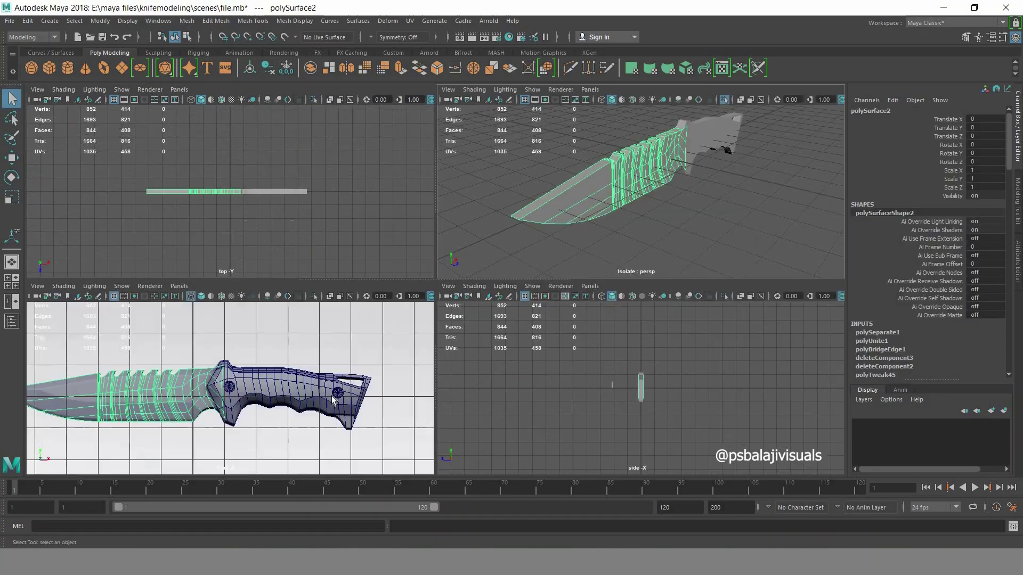
pyautogui.press('space')
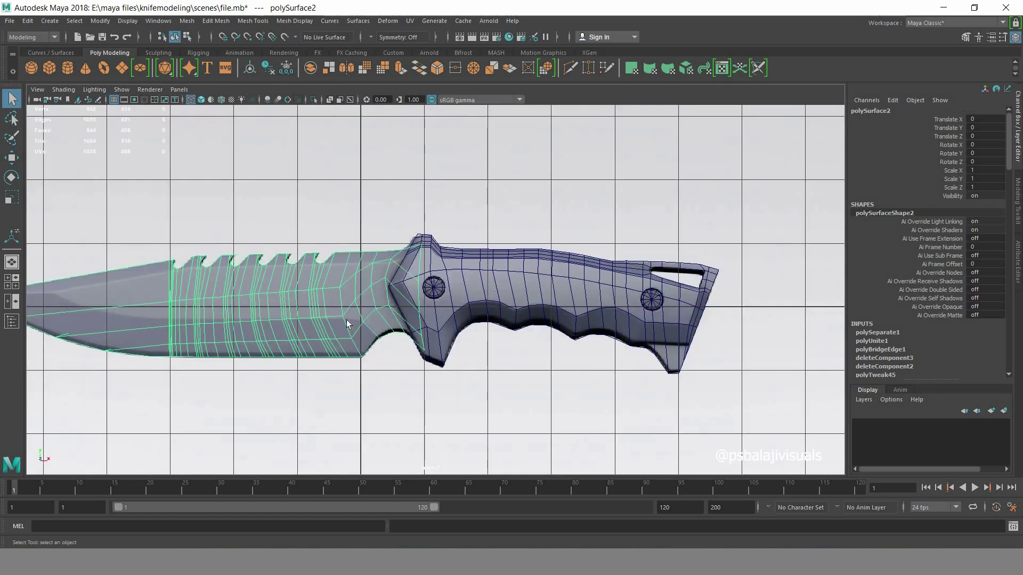
pyautogui.keyDown('alt'); pyautogui.moveTo(346, 324); pyautogui.dragTo(453, 324, button='middle'); pyautogui.keyUp('alt')
pyautogui.scroll(2, 456, 311)
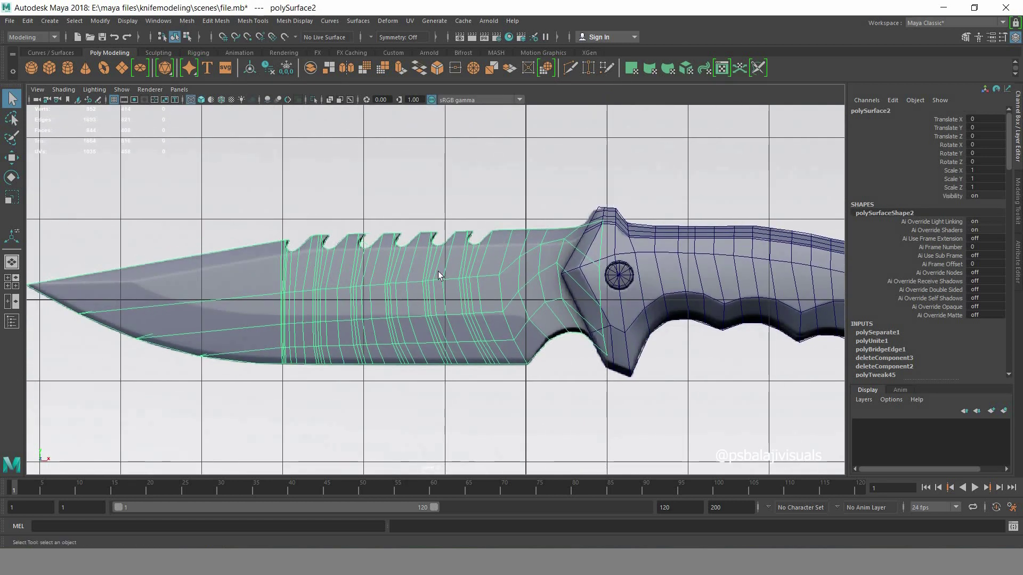
pyautogui.click(570, 67)
pyautogui.click(97, 273)
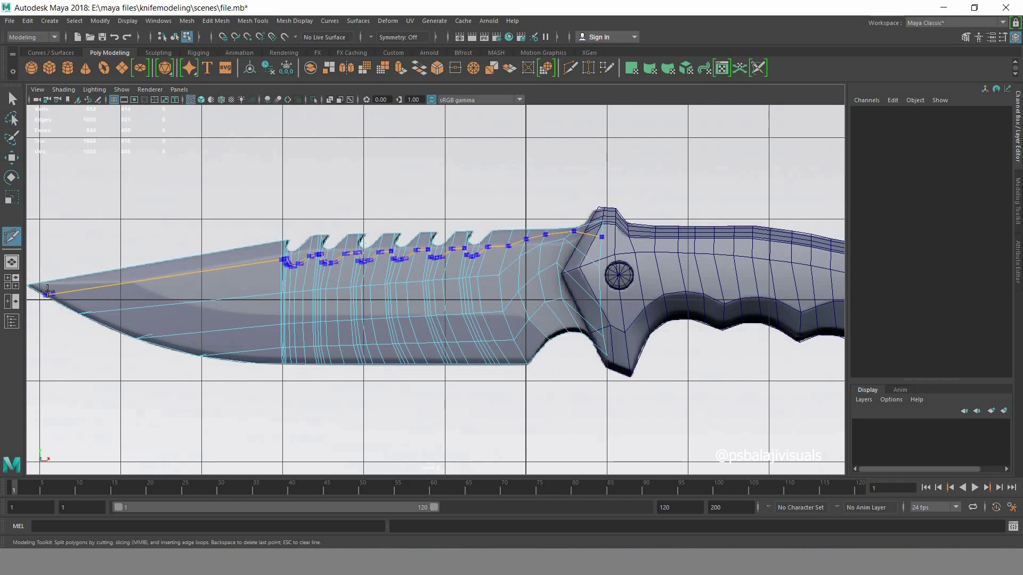
pyautogui.keyDown('ctrl'); pyautogui.click(45, 291); pyautogui.keyUp('ctrl')
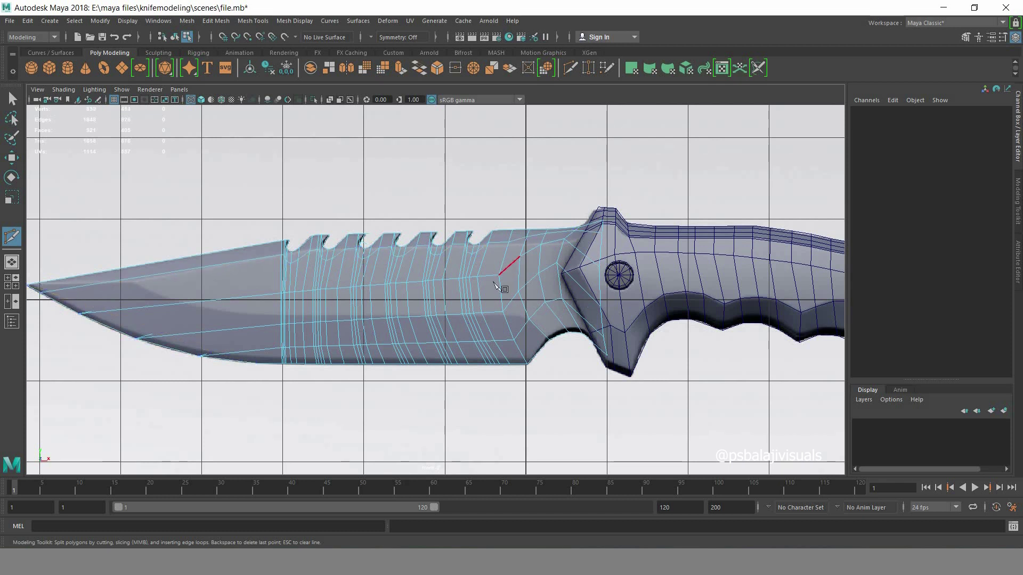
pyautogui.click(267, 362)
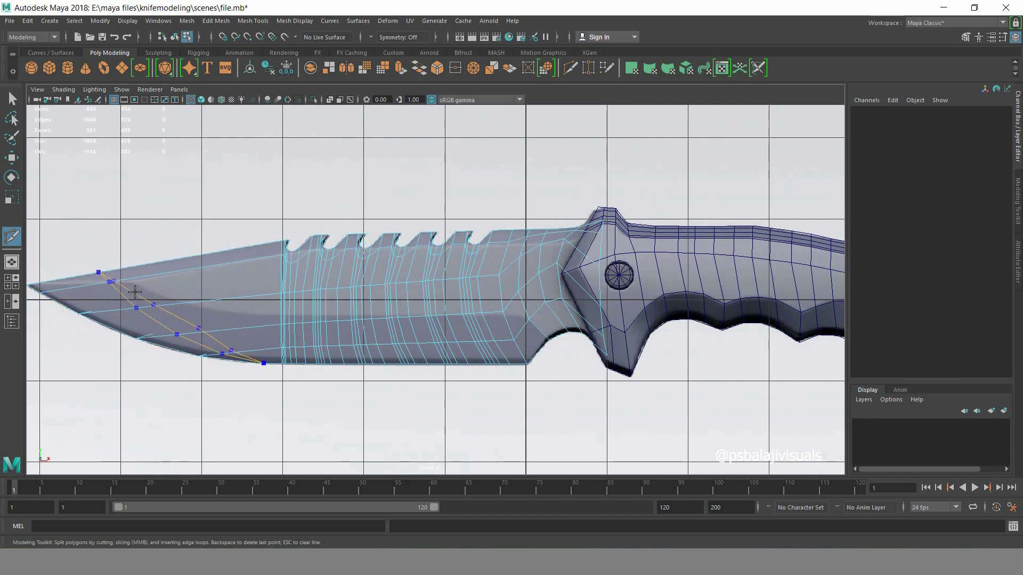
pyautogui.click(126, 267)
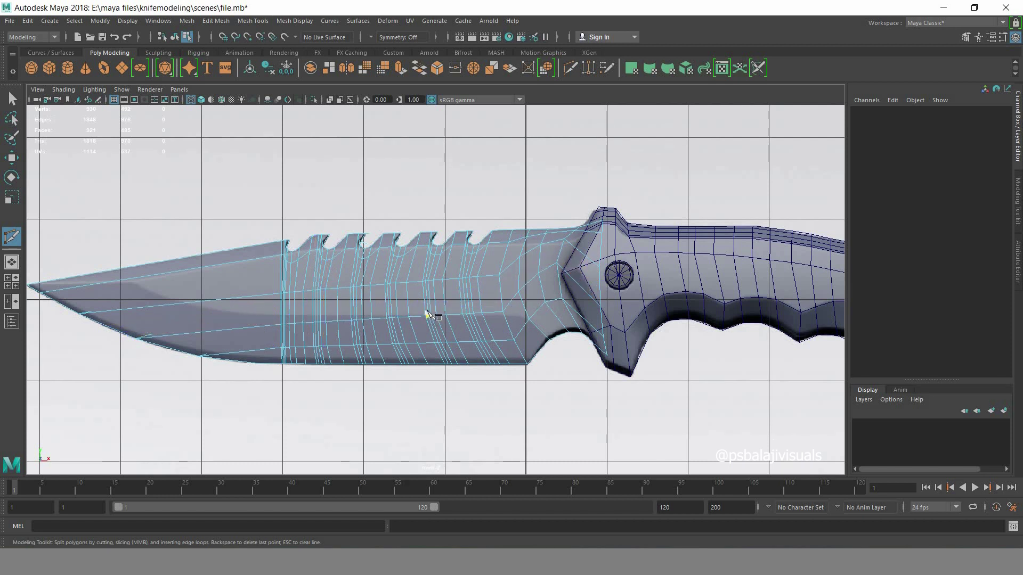
pyautogui.click(12, 99)
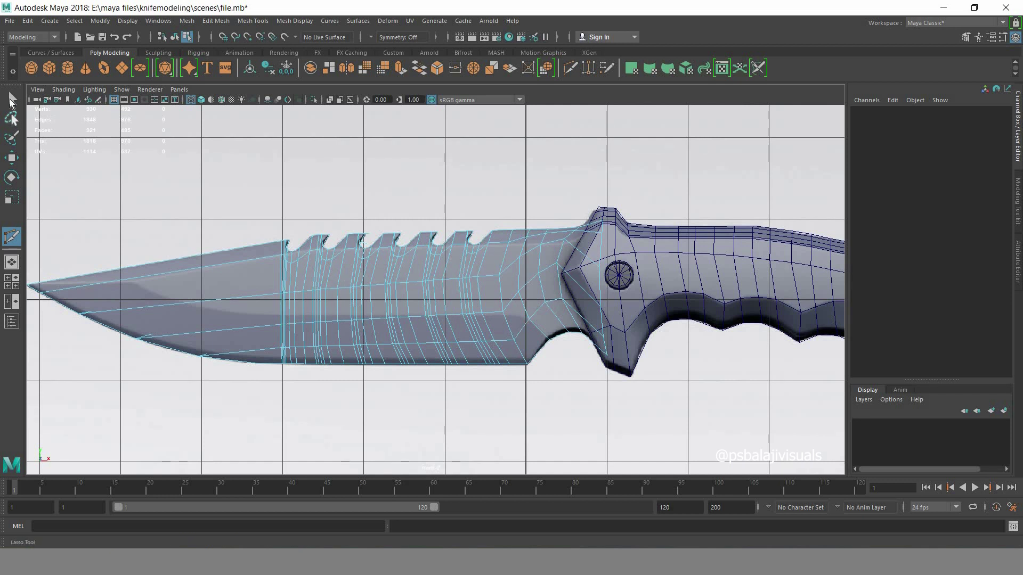
# - Select the two blade-tip vertices and nudge them down and along the blade
pyautogui.moveTo(98, 258); pyautogui.dragTo(50, 270, button='right')
pyautogui.keyDown('alt'); pyautogui.moveTo(235, 286); pyautogui.dragTo(308, 316, button='middle'); pyautogui.keyUp('alt')
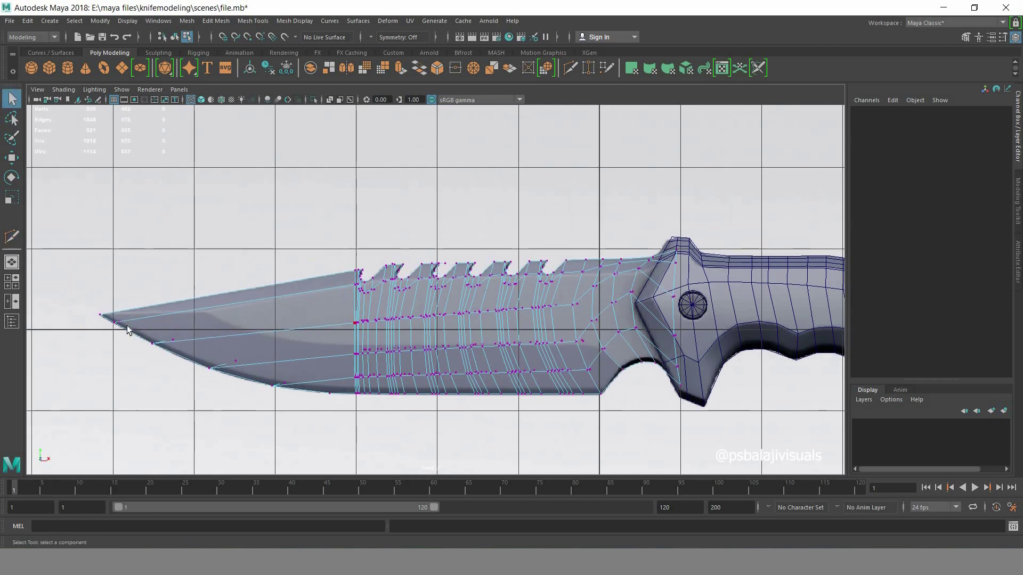
pyautogui.moveTo(110, 336)
pyautogui.mouseDown()
pyautogui.moveTo(130, 318)
pyautogui.moveTo(115, 297)
pyautogui.mouseUp()
pyautogui.press('w')
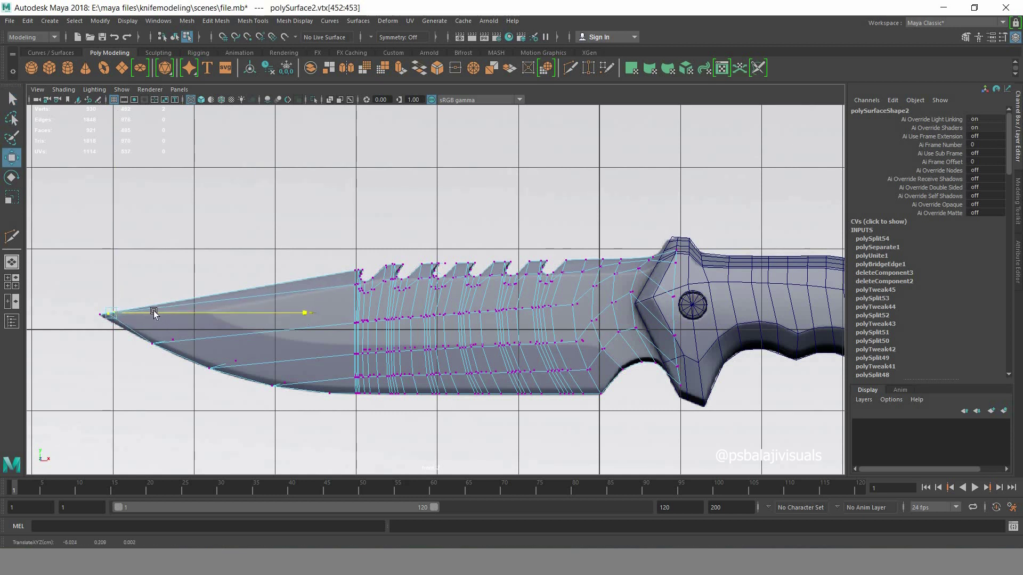
pyautogui.moveTo(103, 263); pyautogui.dragTo(104, 267)
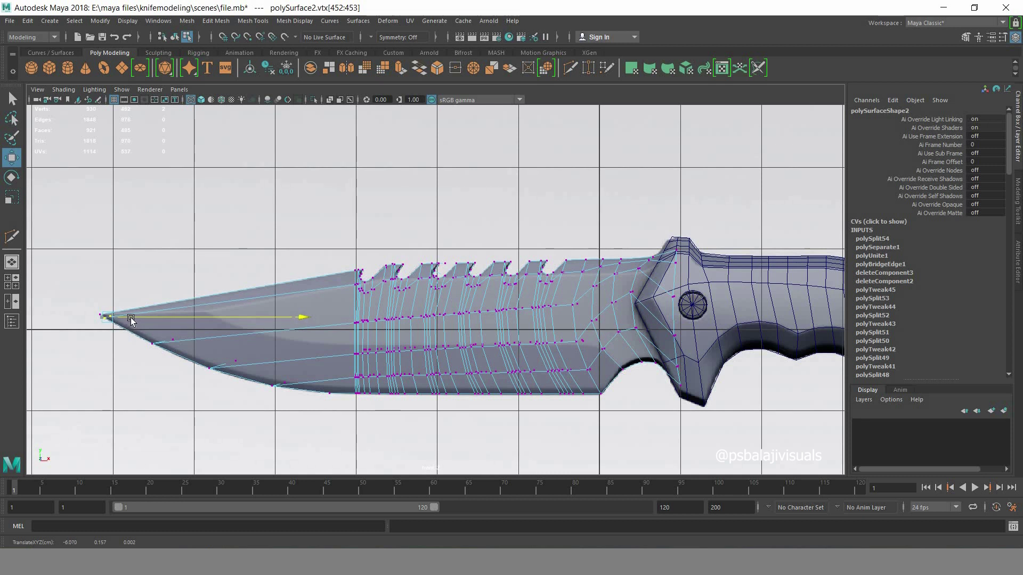
pyautogui.moveTo(130, 320); pyautogui.dragTo(130, 320)
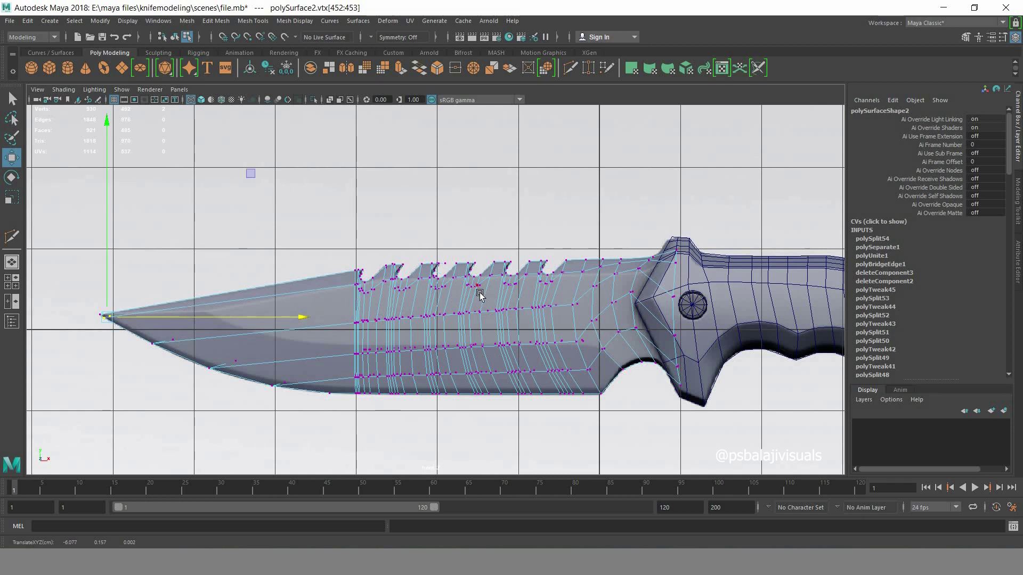
pyautogui.scroll(5, 479, 294)
pyautogui.scroll(1, 480, 294)
pyautogui.scroll(1, 479, 294)
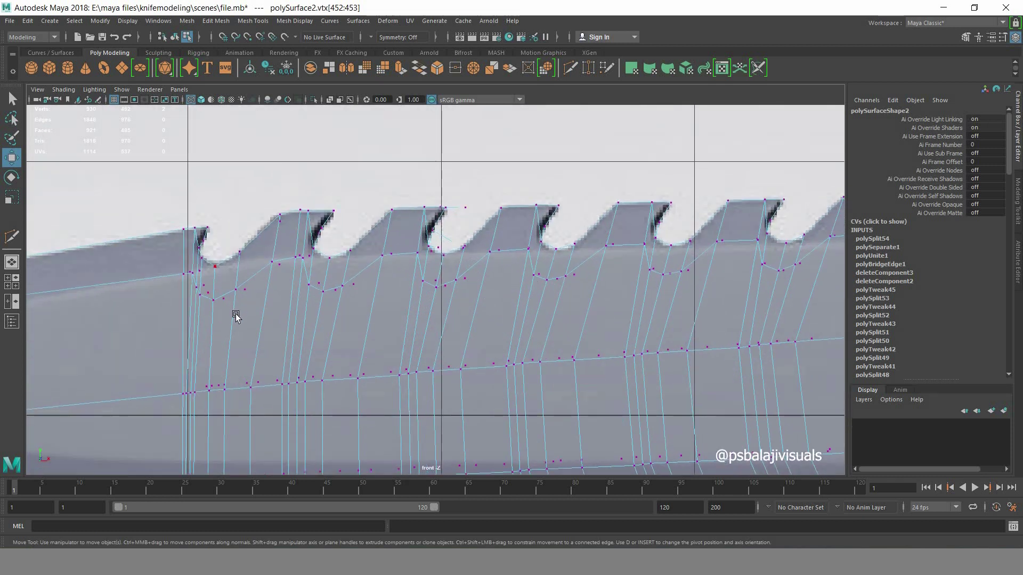
pyautogui.press('q')
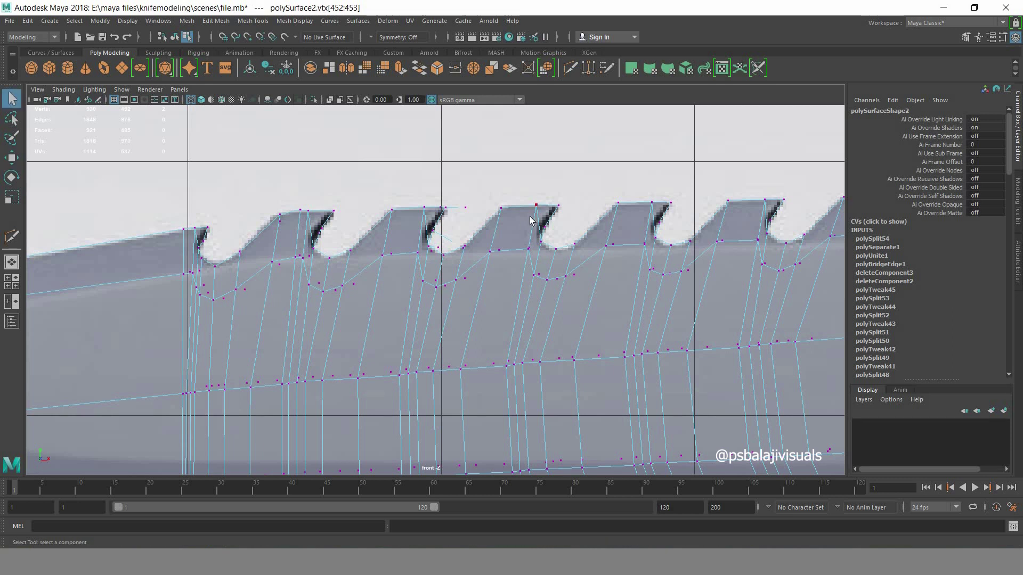
# - Zoom around the blade and undo to clear the selection
pyautogui.scroll(-8, 530, 220)
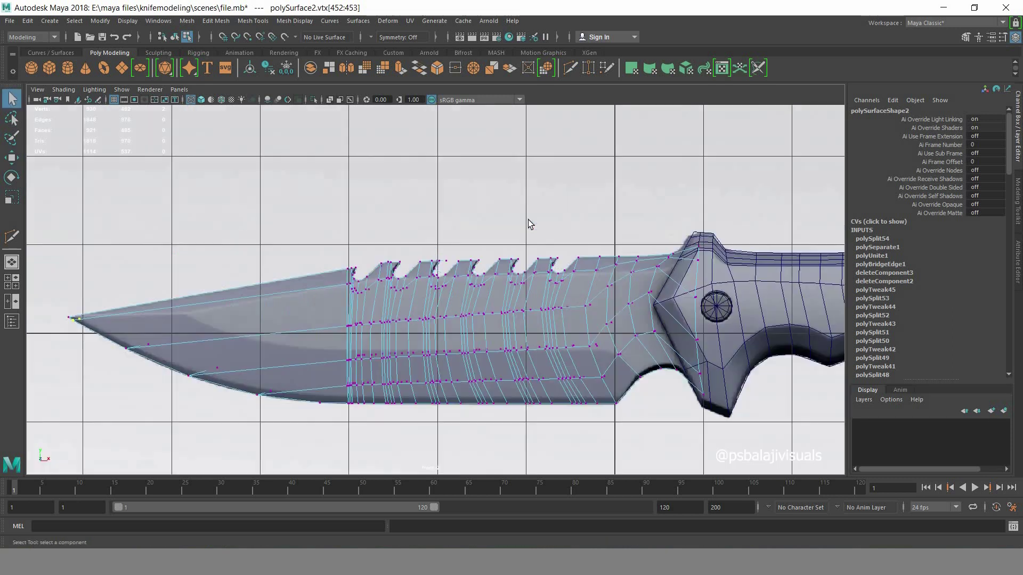
pyautogui.scroll(-4, 625, 364)
pyautogui.scroll(2, 513, 357)
pyautogui.scroll(3, 249, 339)
pyautogui.scroll(2, 313, 331)
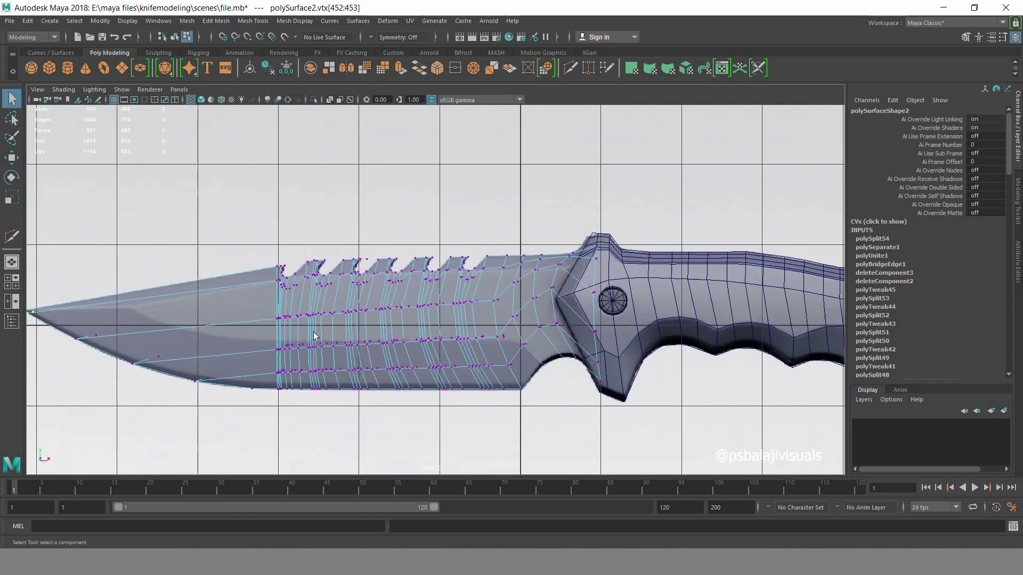
pyautogui.scroll(2, 455, 322)
pyautogui.scroll(2, 457, 320)
pyautogui.scroll(2, 421, 325)
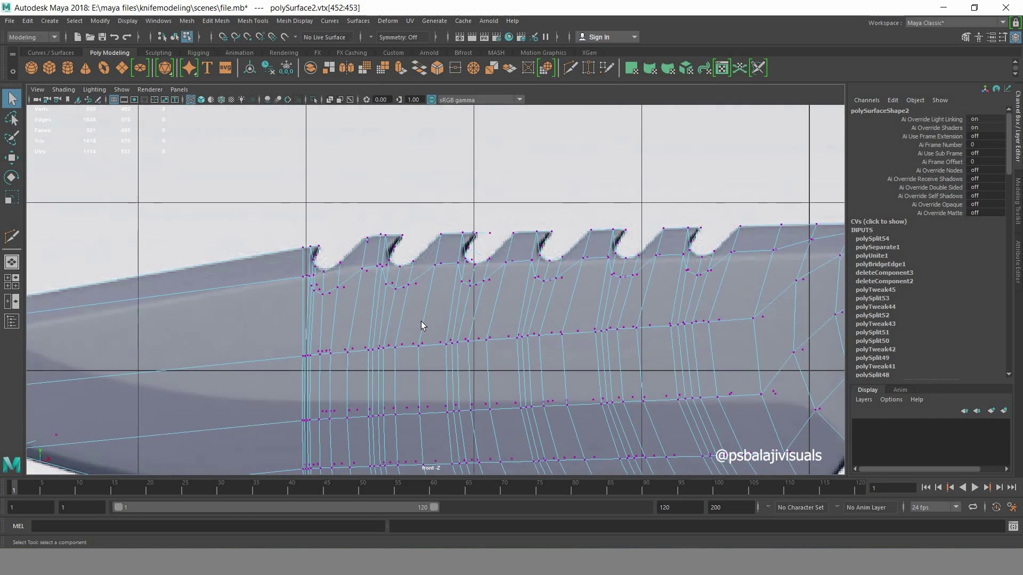
pyautogui.scroll(-5, 421, 321)
pyautogui.scroll(2, 470, 306)
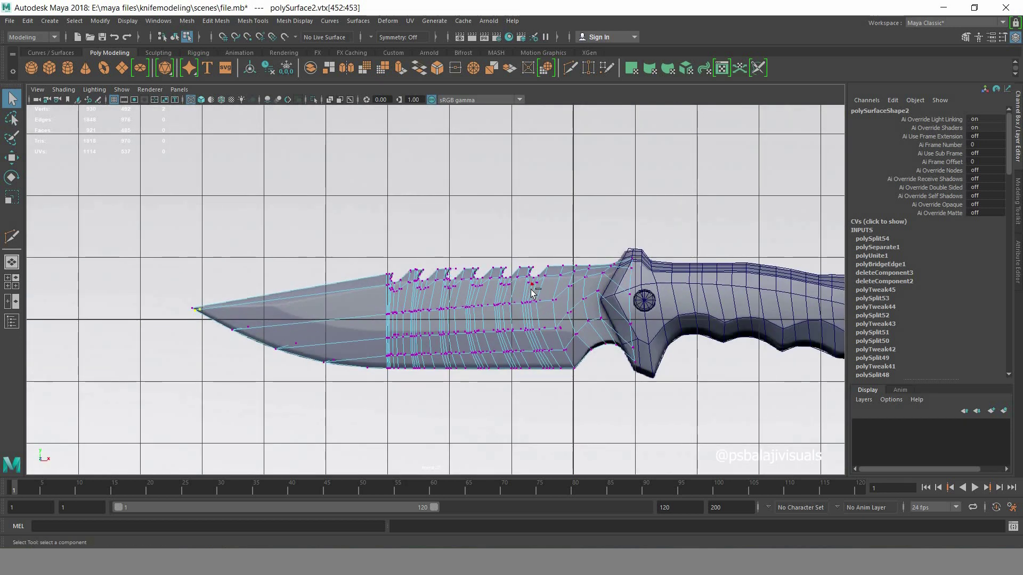
pyautogui.hotkey('ctrl', 'z')
pyautogui.hotkey('ctrl', 'z')
pyautogui.hotkey('ctrl', 'z')
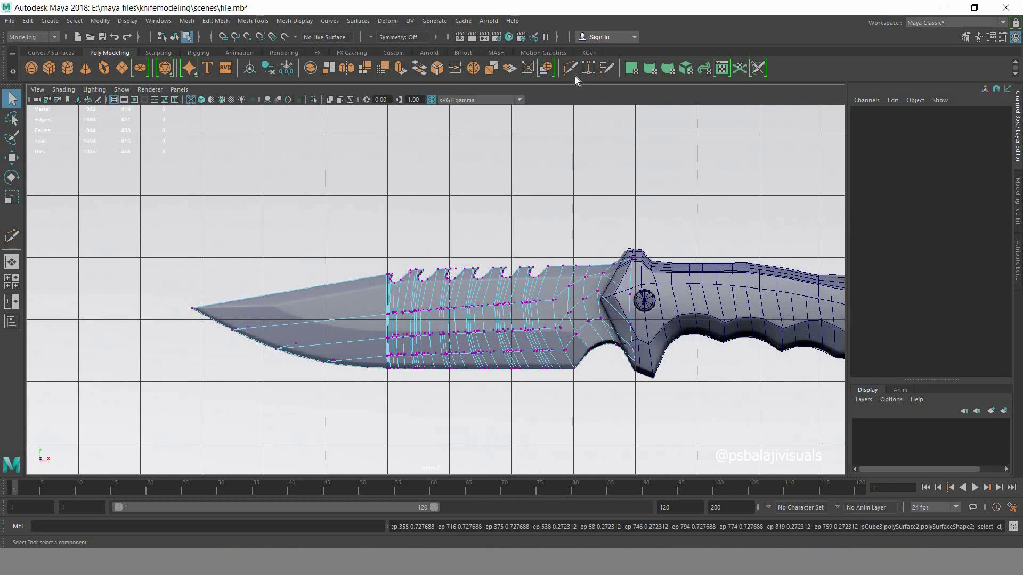
# - Multi-Cut an edge along the blade under the serrations, ending near the guard
pyautogui.click(570, 67)
pyautogui.scroll(2, 433, 289)
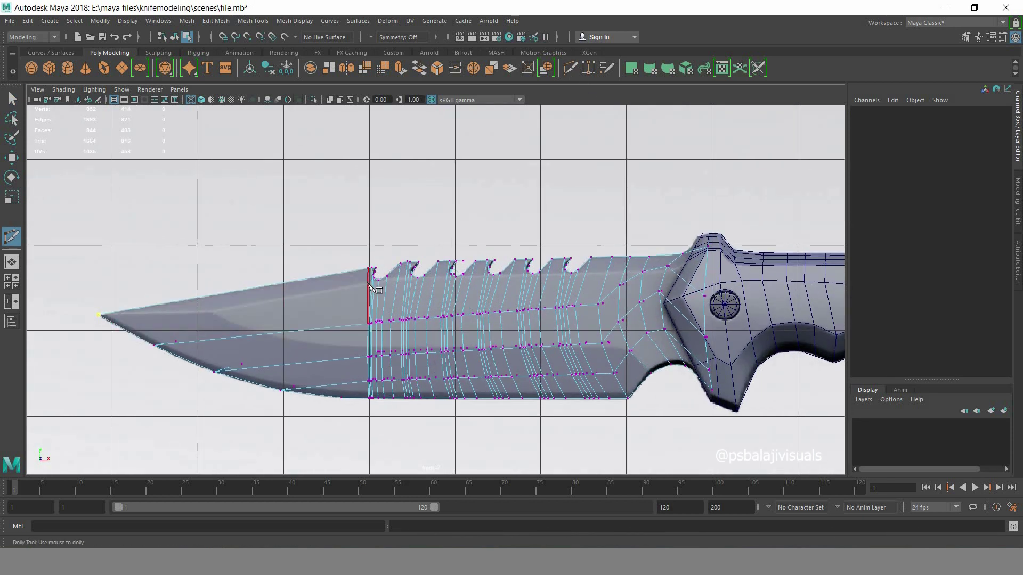
pyautogui.scroll(1, 456, 315)
pyautogui.scroll(1, 587, 287)
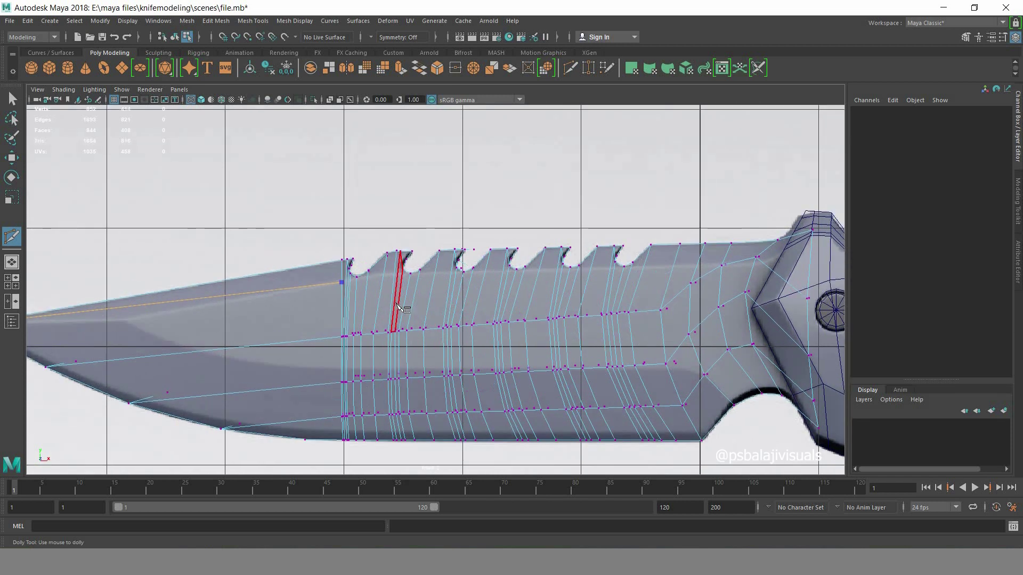
pyautogui.scroll(2, 528, 296)
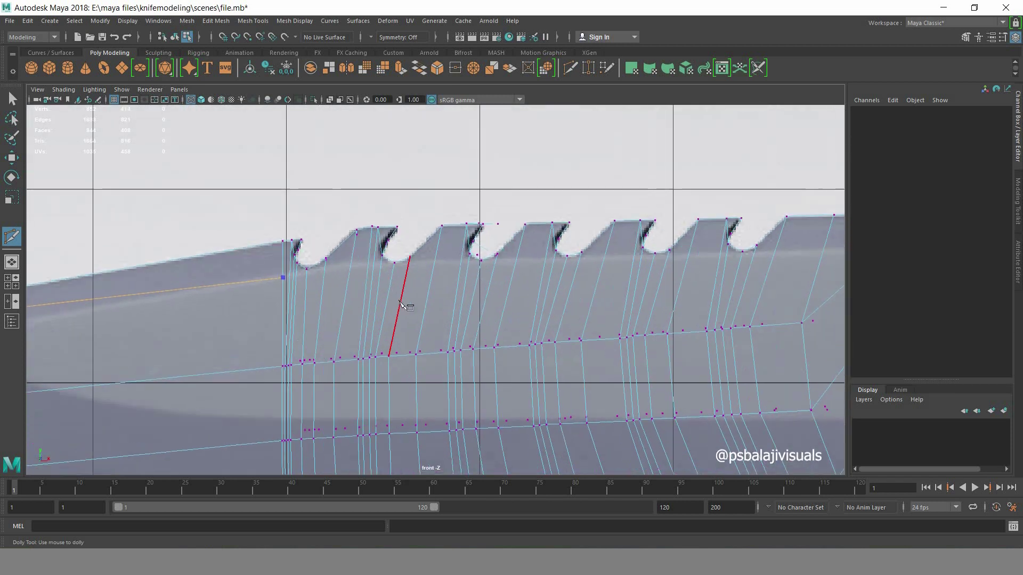
pyautogui.click(820, 257)
pyautogui.keyDown('alt'); pyautogui.moveTo(501, 331); pyautogui.dragTo(220, 356, button='middle'); pyautogui.keyUp('alt')
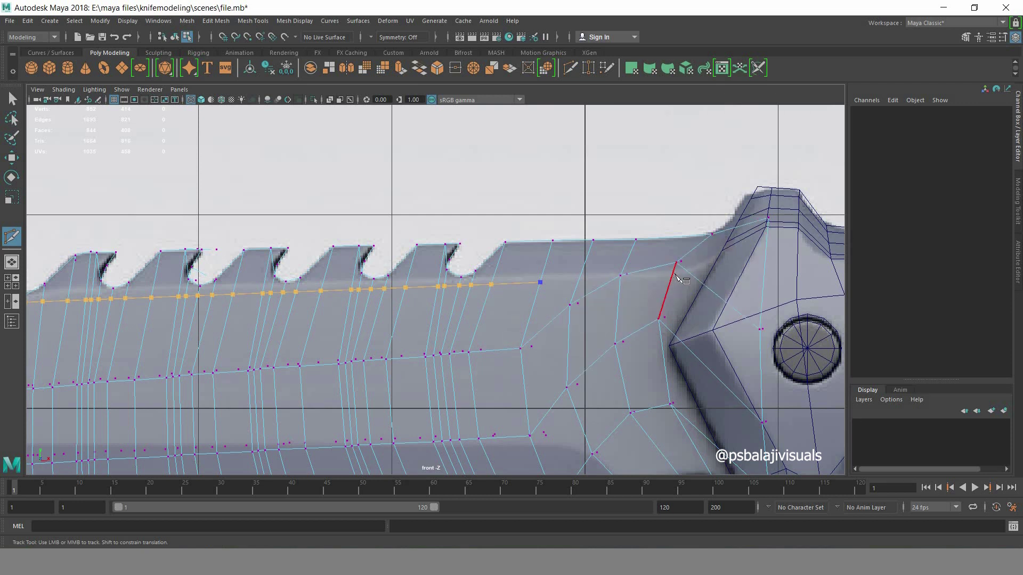
pyautogui.click(12, 99)
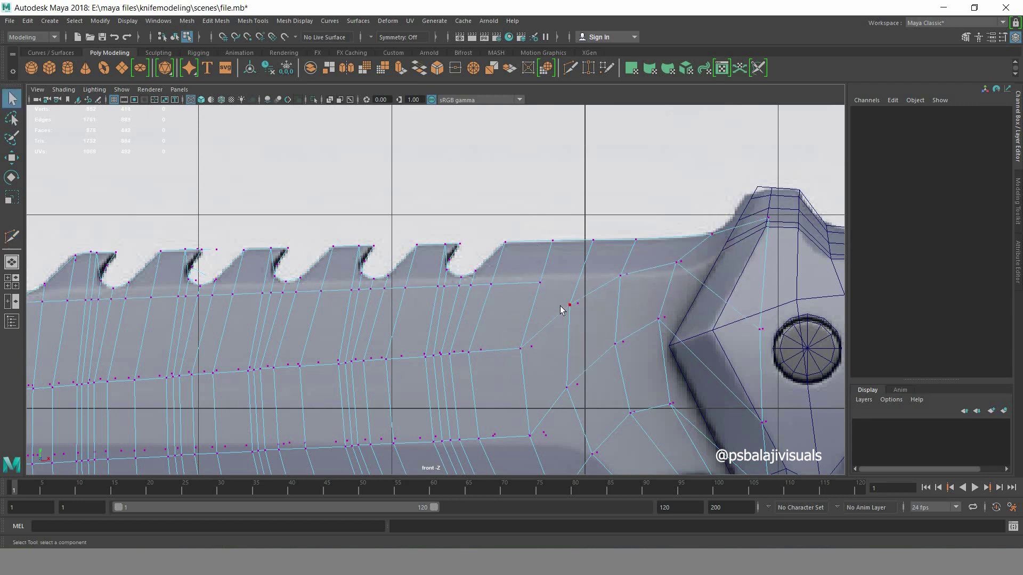
pyautogui.scroll(-5, 626, 293)
pyautogui.scroll(3, 589, 308)
pyautogui.scroll(2, 598, 293)
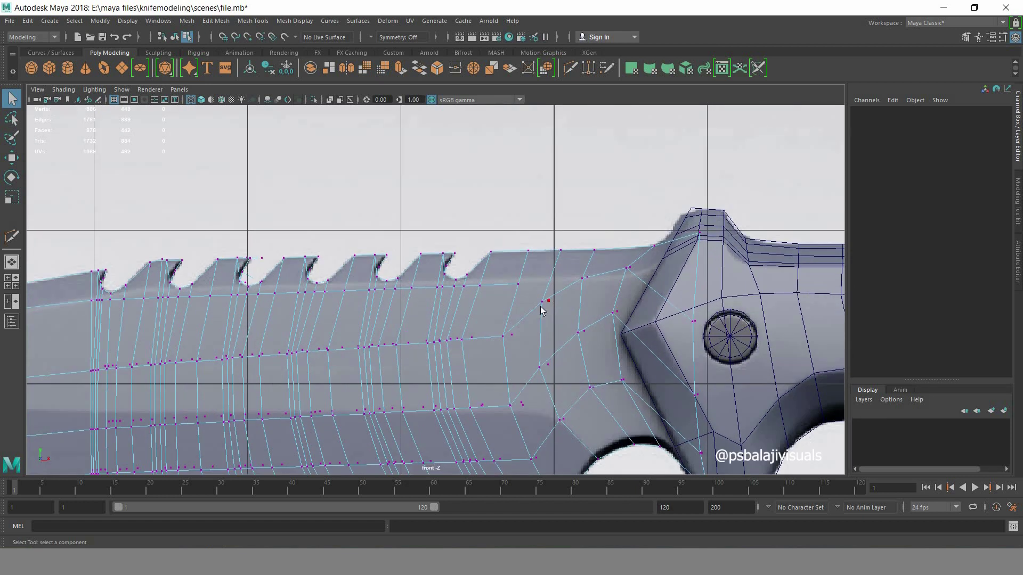
# - Move the vertices near the new cut down into place
pyautogui.click(544, 304)
pyautogui.click(11, 157)
pyautogui.moveTo(543, 233); pyautogui.dragTo(585, 277)
pyautogui.click(586, 277)
pyautogui.click(629, 267)
# - Drag the vertices where blade meets guard along Y so the edges flow cleanly
pyautogui.moveTo(628, 246); pyautogui.dragTo(629, 271)
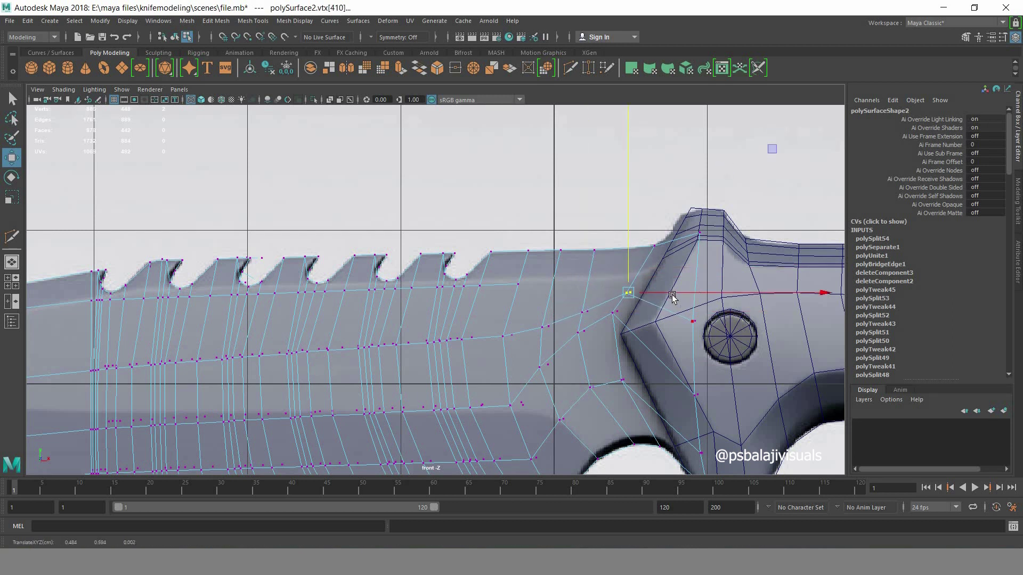
pyautogui.click(553, 352)
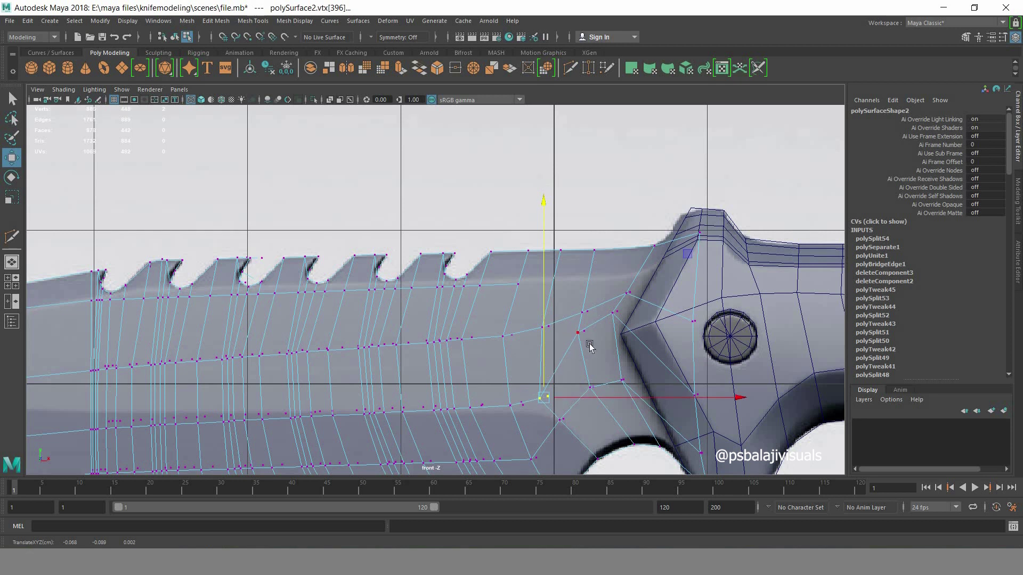
pyautogui.click(578, 333)
pyautogui.moveTo(577, 332); pyautogui.dragTo(624, 314)
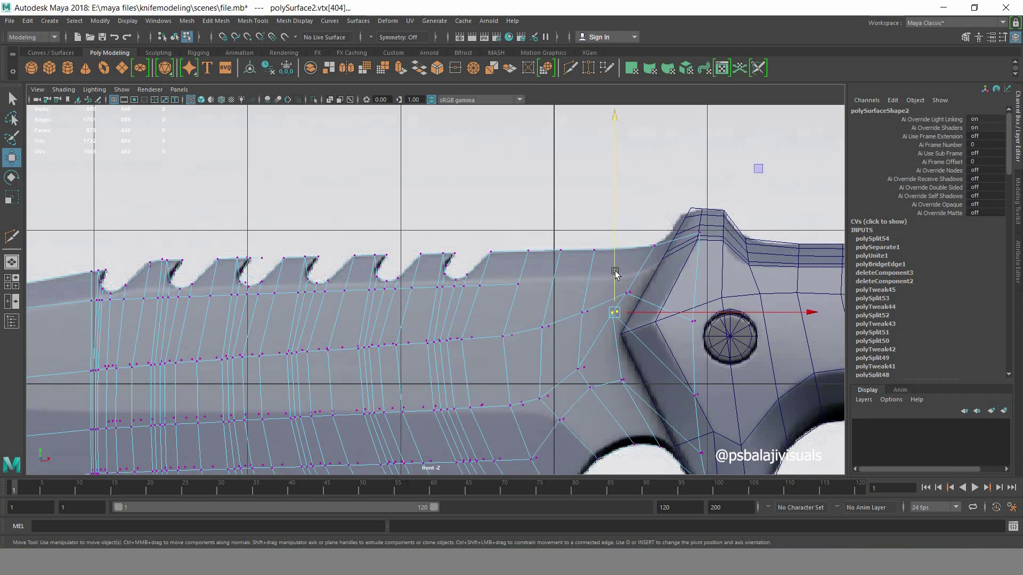
pyautogui.moveTo(616, 274); pyautogui.dragTo(614, 296)
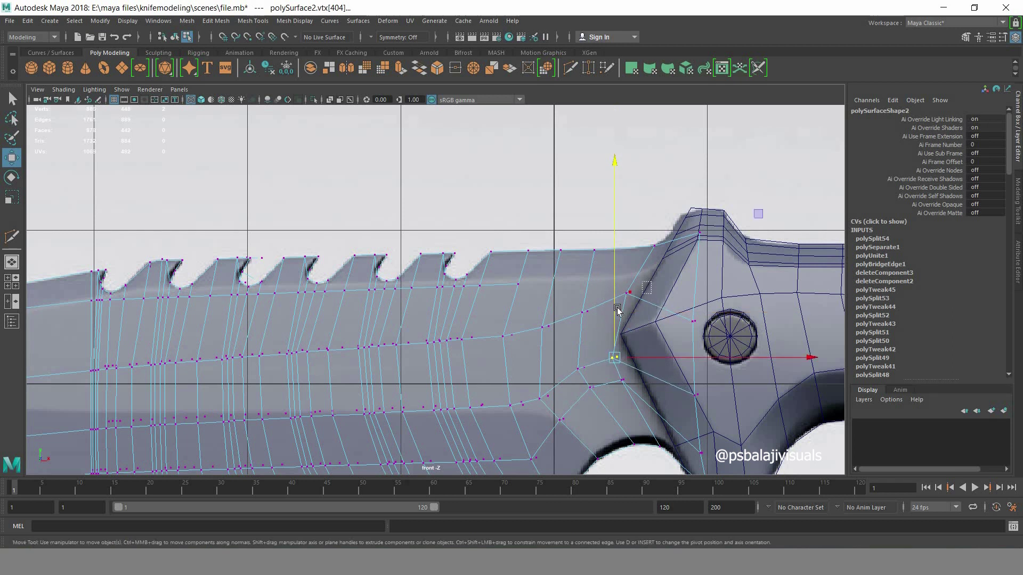
pyautogui.click(629, 292)
pyautogui.moveTo(625, 259); pyautogui.dragTo(625, 288)
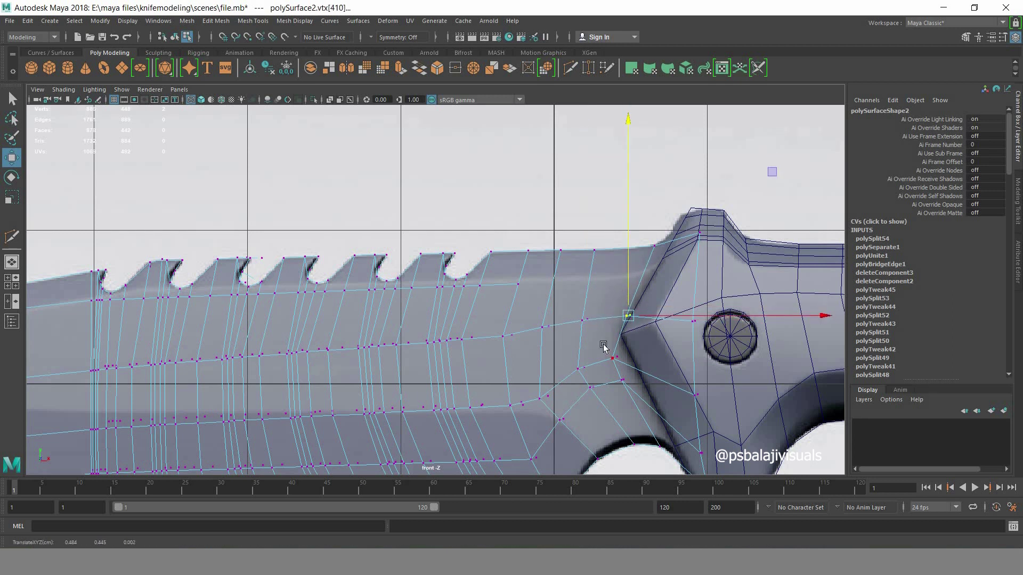
pyautogui.click(18, 239)
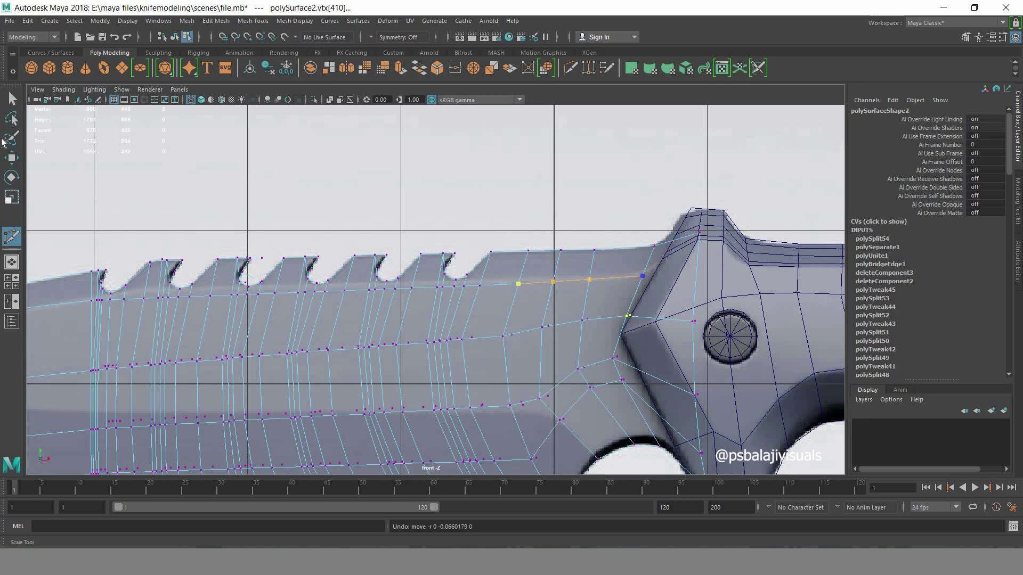
# - Finish the cut at the guard, then slice a diagonal edge across the blade tip
pyautogui.click(697, 276)
pyautogui.press('q')
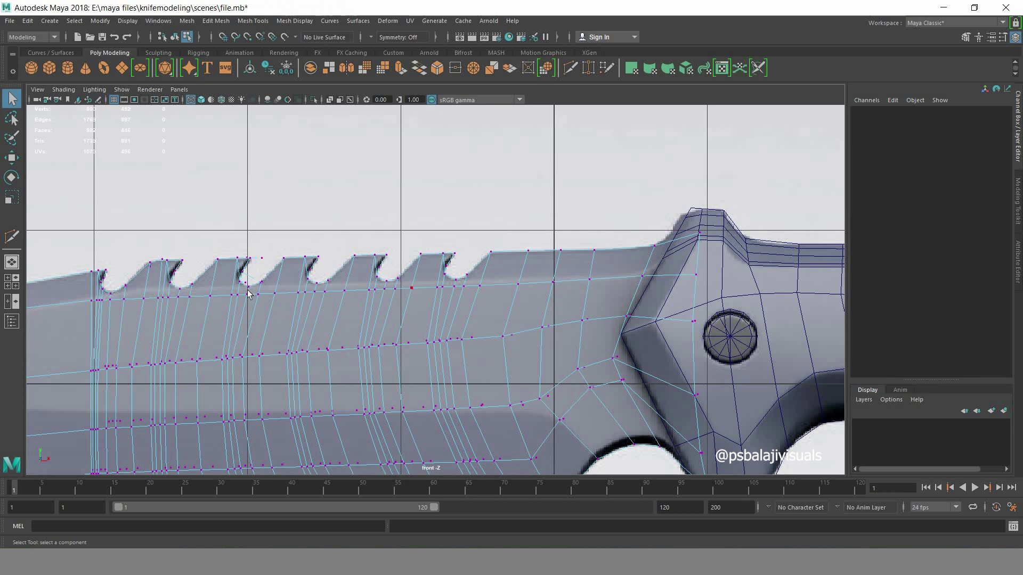
pyautogui.keyDown('alt'); pyautogui.moveTo(300, 325); pyautogui.dragTo(512, 319, button='middle'); pyautogui.keyUp('alt')
pyautogui.scroll(-2, 229, 308)
pyautogui.scroll(2, 303, 229)
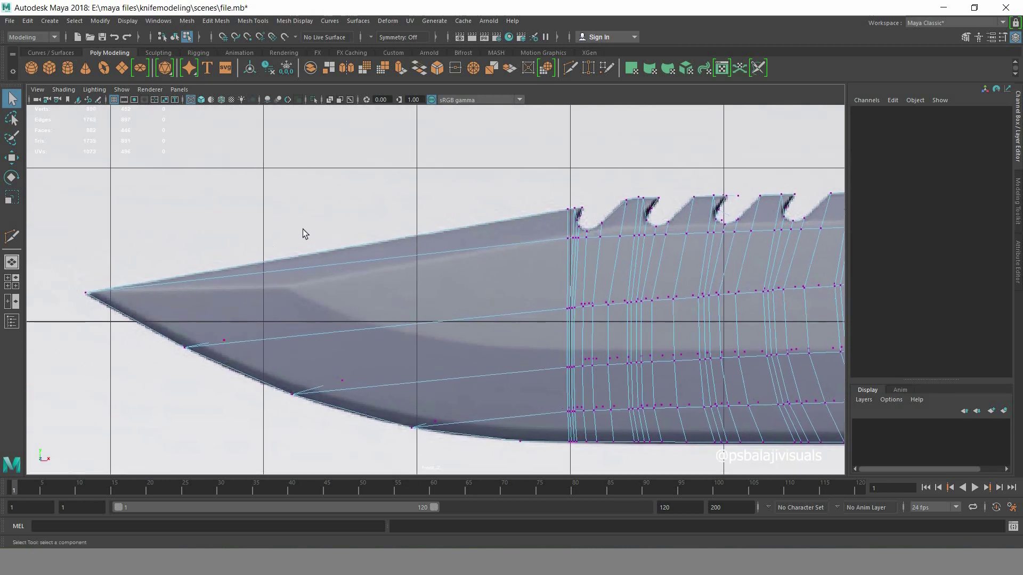
pyautogui.press('y')
pyautogui.click(537, 441)
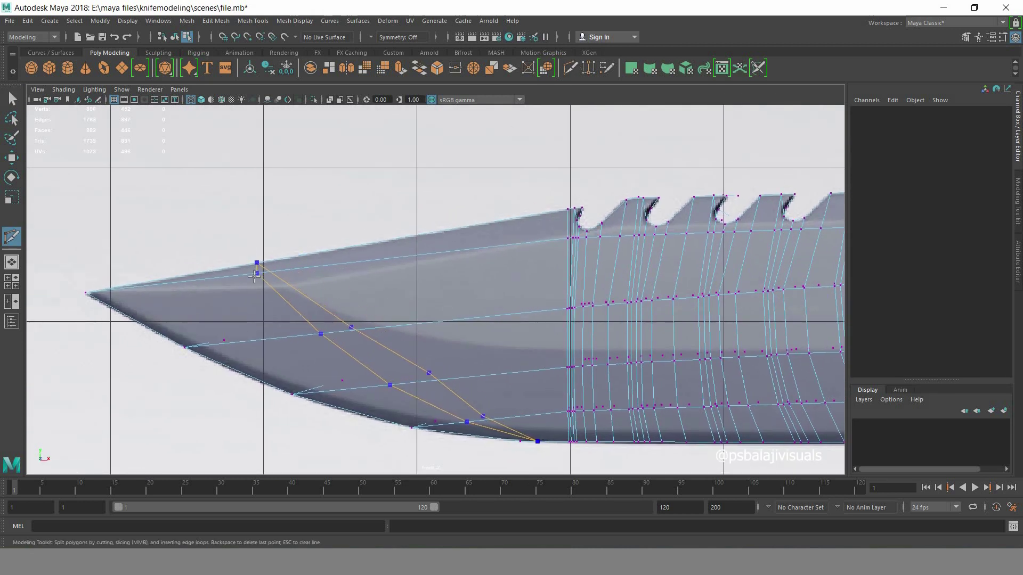
pyautogui.click(254, 264)
pyautogui.press('Return')
pyautogui.click(11, 99)
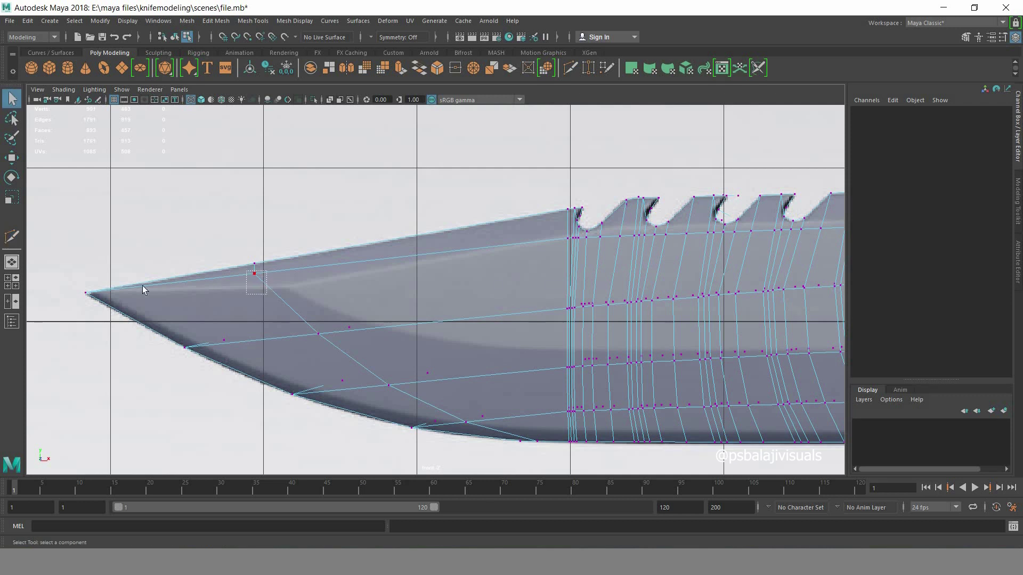
# - Slide the diagonal cut's new vertices along the blade onto the bevel line
pyautogui.press('w')
pyautogui.moveTo(256, 275); pyautogui.dragTo(327, 285)
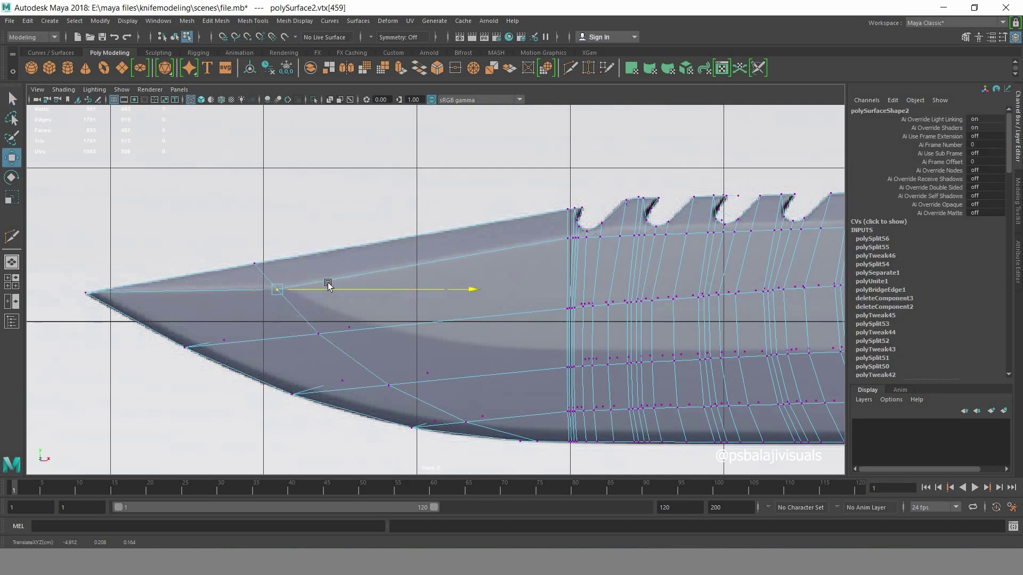
pyautogui.moveTo(290, 317)
pyautogui.mouseDown()
pyautogui.moveTo(341, 341)
pyautogui.moveTo(379, 325)
pyautogui.moveTo(459, 327)
pyautogui.mouseUp()
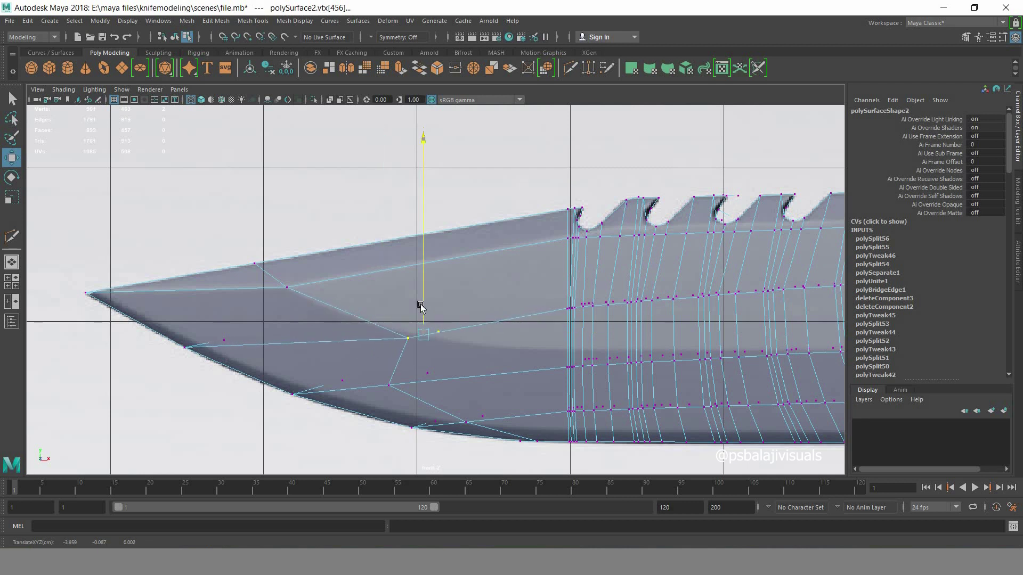
pyautogui.click(389, 385)
pyautogui.moveTo(426, 381)
pyautogui.mouseDown()
pyautogui.moveTo(482, 375)
pyautogui.moveTo(441, 375)
pyautogui.mouseUp()
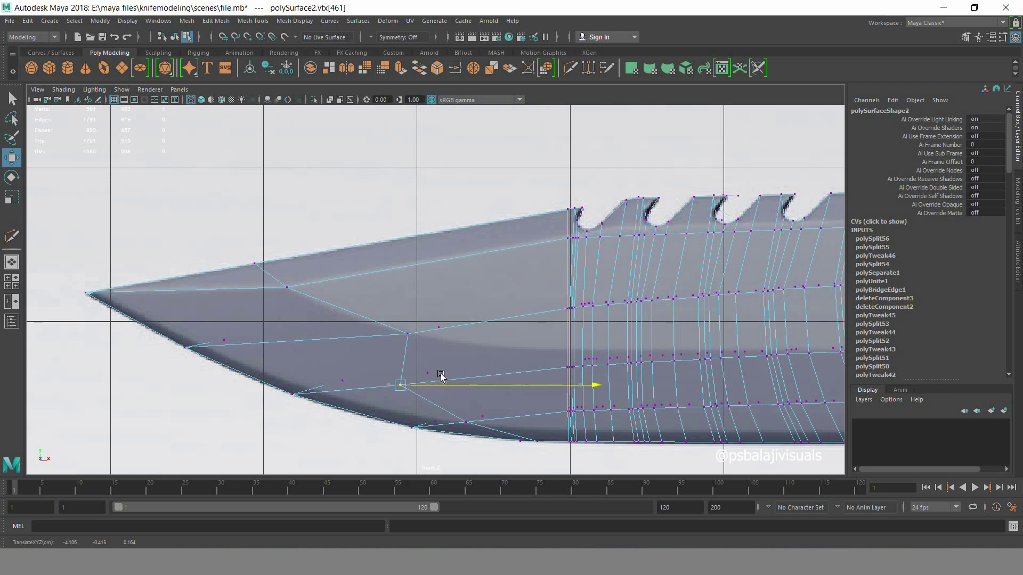
pyautogui.click(409, 343)
pyautogui.moveTo(409, 342); pyautogui.dragTo(349, 345, button='middle')
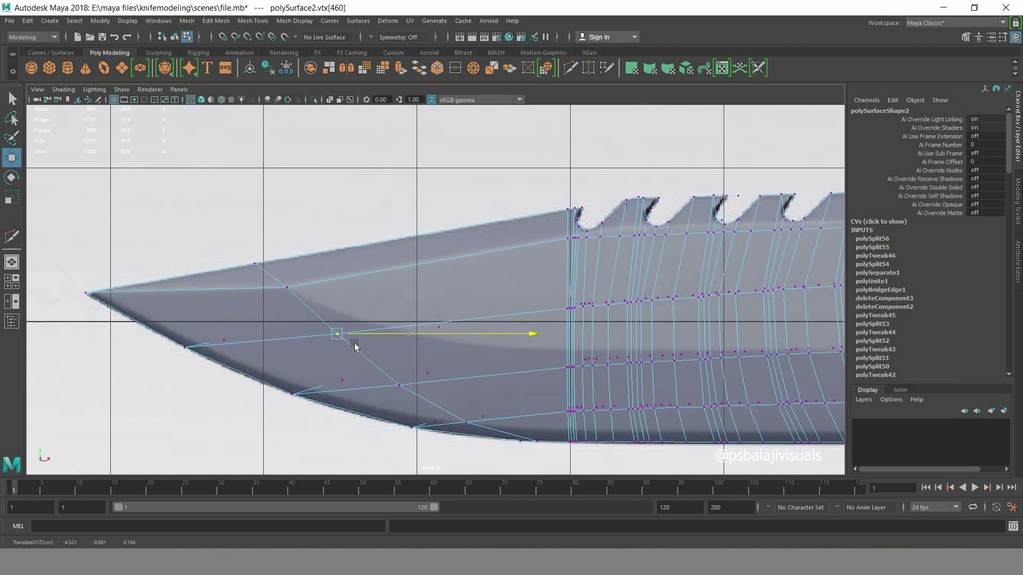
# - Align the remaining tip vertices with the reference image's bevel line
pyautogui.keyDown('alt'); pyautogui.moveTo(506, 333); pyautogui.dragTo(432, 293, button='middle'); pyautogui.keyUp('alt')
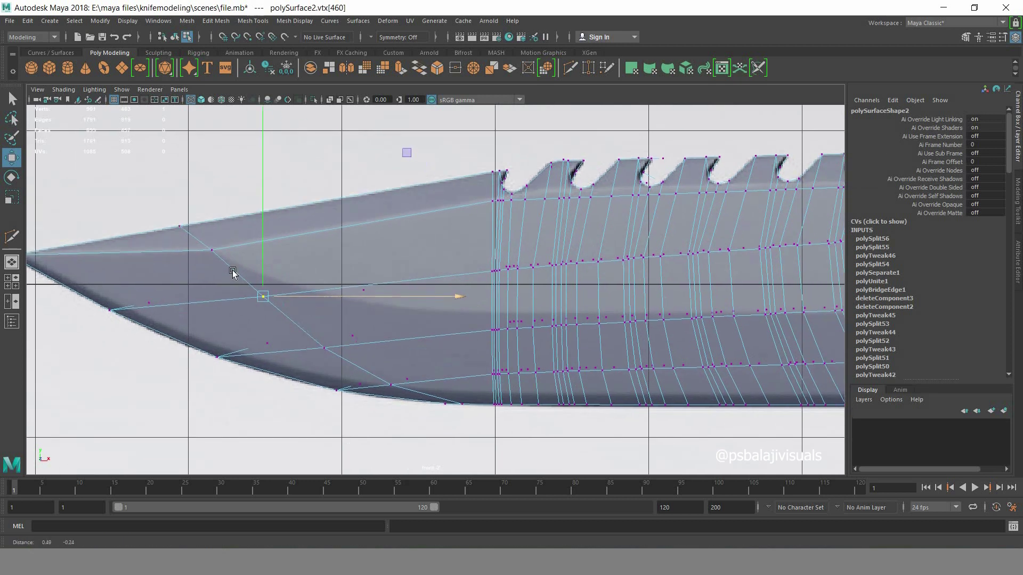
pyautogui.click(212, 250)
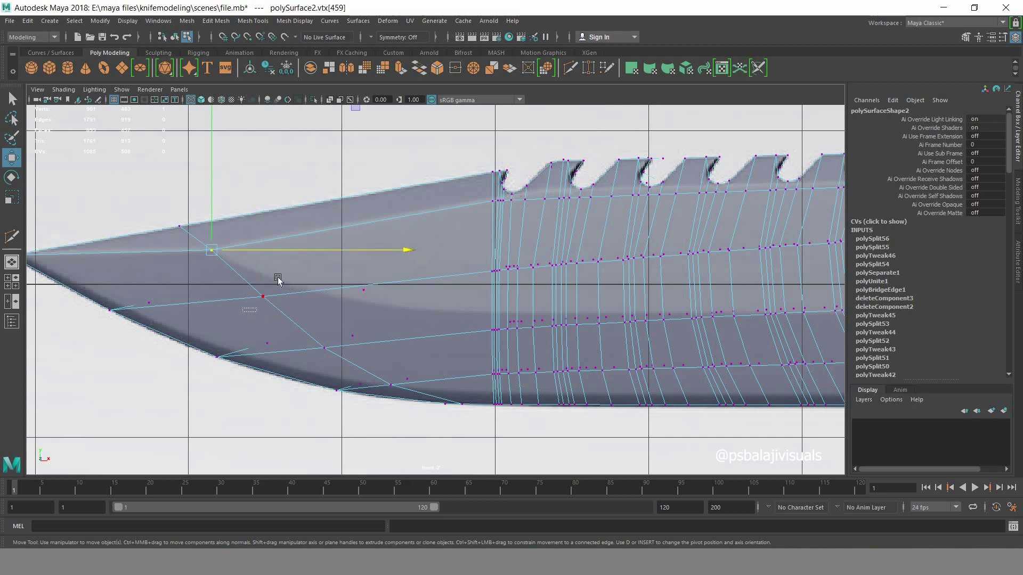
pyautogui.click(263, 296)
pyautogui.moveTo(262, 269); pyautogui.dragTo(262, 251)
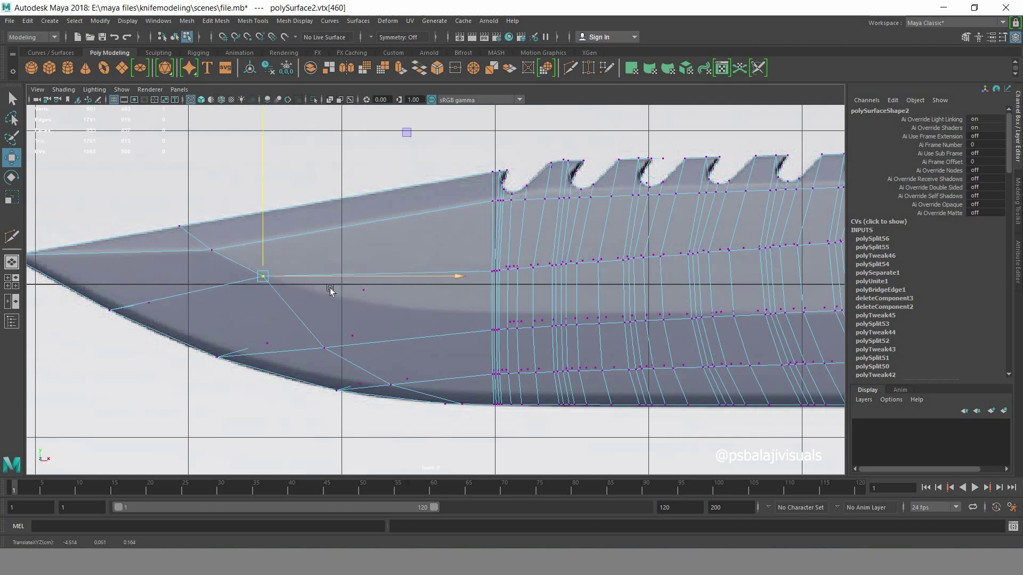
pyautogui.moveTo(330, 290); pyautogui.dragTo(379, 289, button='middle')
pyautogui.moveTo(311, 229); pyautogui.dragTo(311, 246)
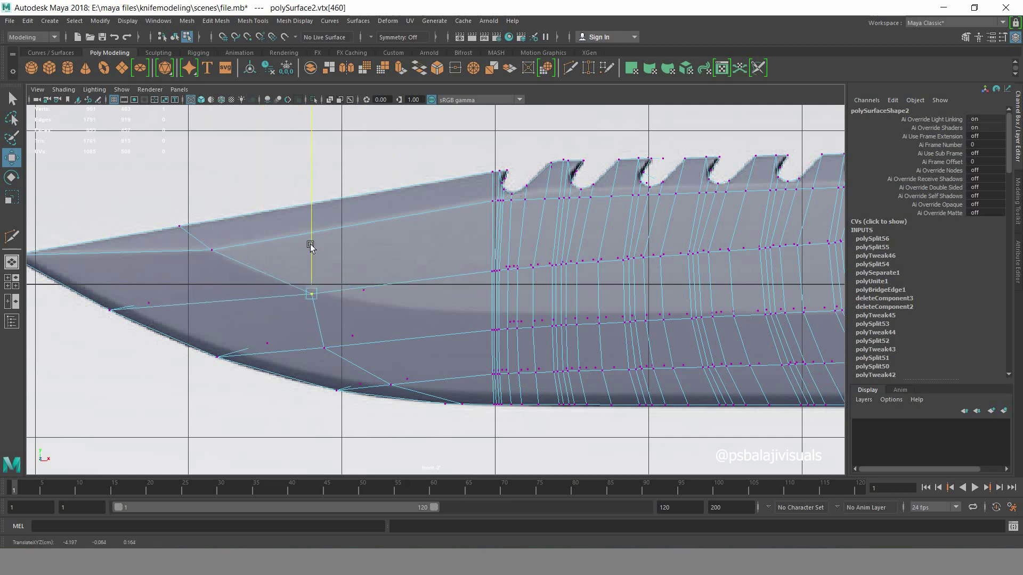
pyautogui.click(324, 348)
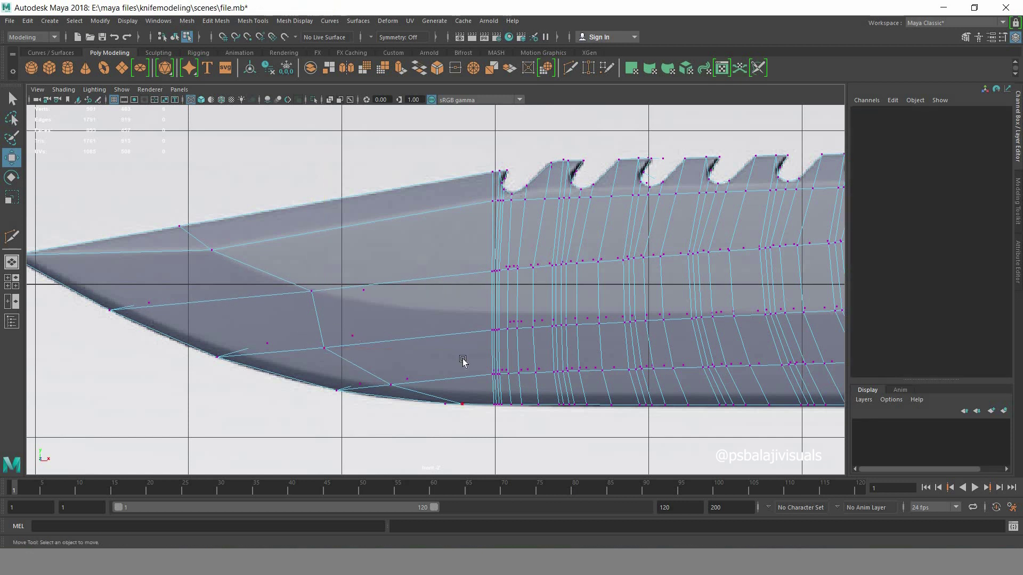
pyautogui.keyDown('alt'); pyautogui.moveTo(510, 364); pyautogui.dragTo(484, 362, button='middle'); pyautogui.keyUp('alt')
pyautogui.click(297, 346)
pyautogui.moveTo(301, 333)
pyautogui.mouseDown(button='middle')
pyautogui.moveTo(343, 333)
pyautogui.moveTo(349, 289)
pyautogui.moveTo(408, 313)
pyautogui.mouseUp(button='middle')
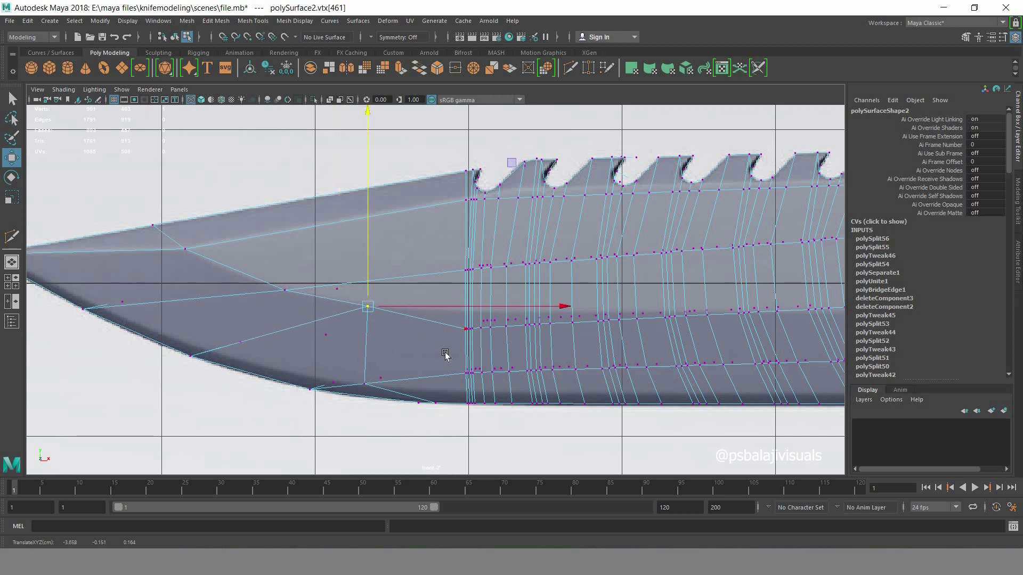
# - Raise the vertices at the bevel/serration junction along Y up to the bevel line
pyautogui.keyDown('alt'); pyautogui.moveTo(525, 356); pyautogui.dragTo(485, 352, button='middle'); pyautogui.keyUp('alt')
pyautogui.scroll(1, 408, 352)
pyautogui.moveTo(409, 325); pyautogui.dragTo(439, 350)
pyautogui.moveTo(430, 293); pyautogui.dragTo(430, 286)
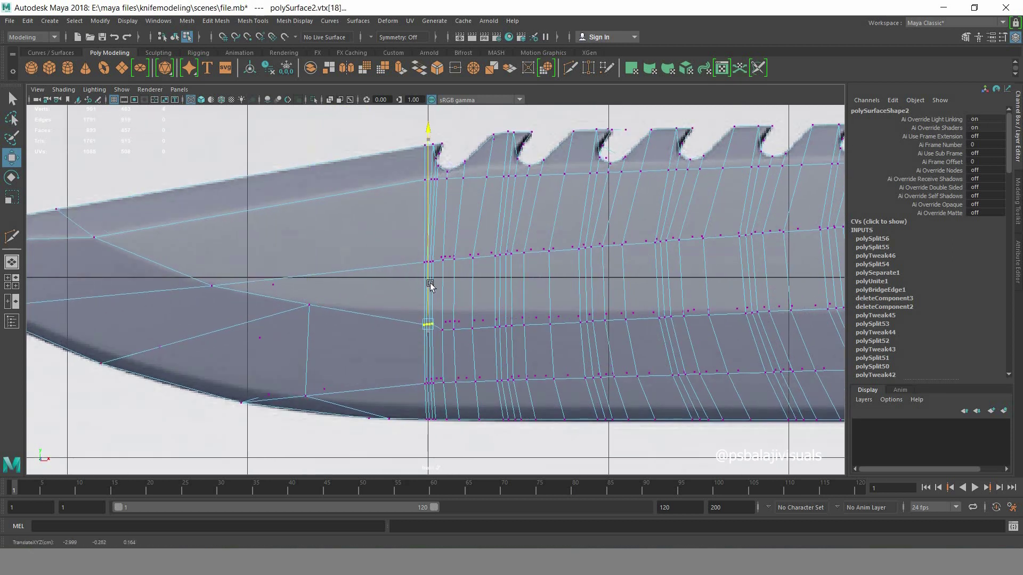
pyautogui.scroll(4, 443, 315)
pyautogui.keyDown('alt'); pyautogui.moveTo(417, 282); pyautogui.dragTo(277, 305, button='middle'); pyautogui.keyUp('alt')
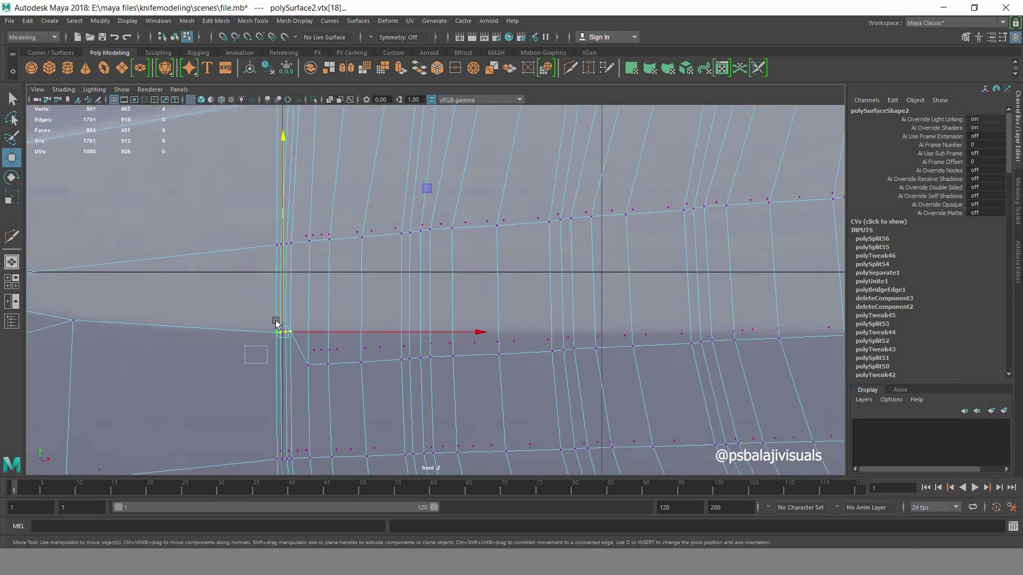
pyautogui.scroll(2, 277, 314)
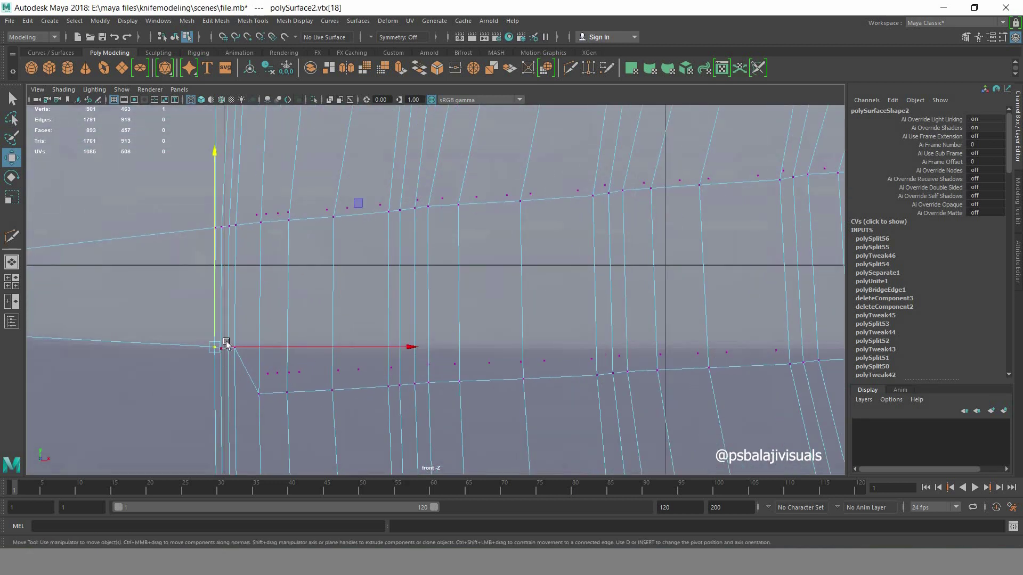
pyautogui.moveTo(222, 370); pyautogui.dragTo(222, 330)
pyautogui.click(229, 345)
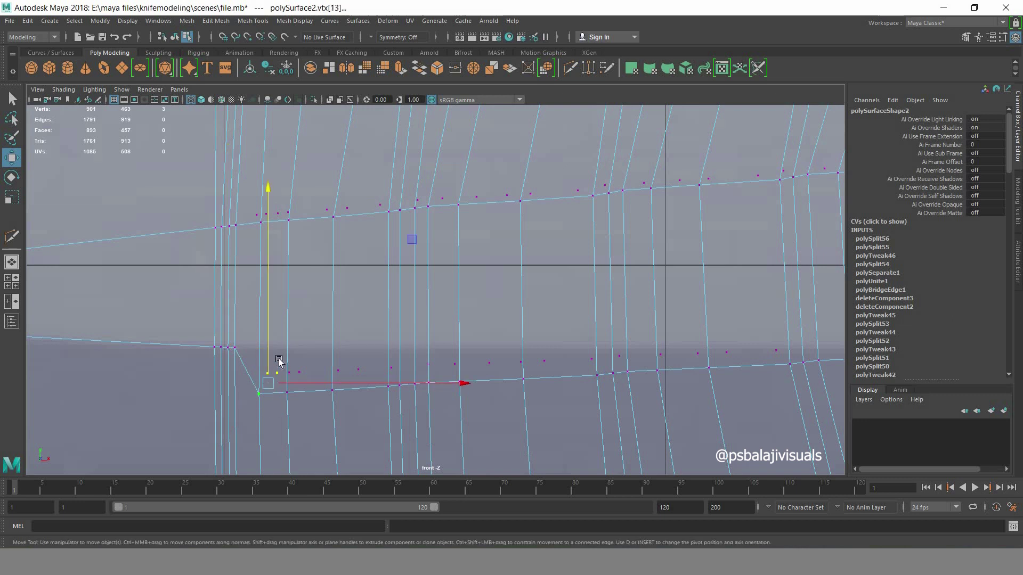
pyautogui.moveTo(248, 437)
pyautogui.mouseDown()
pyautogui.moveTo(282, 357)
pyautogui.moveTo(260, 319)
pyautogui.mouseUp()
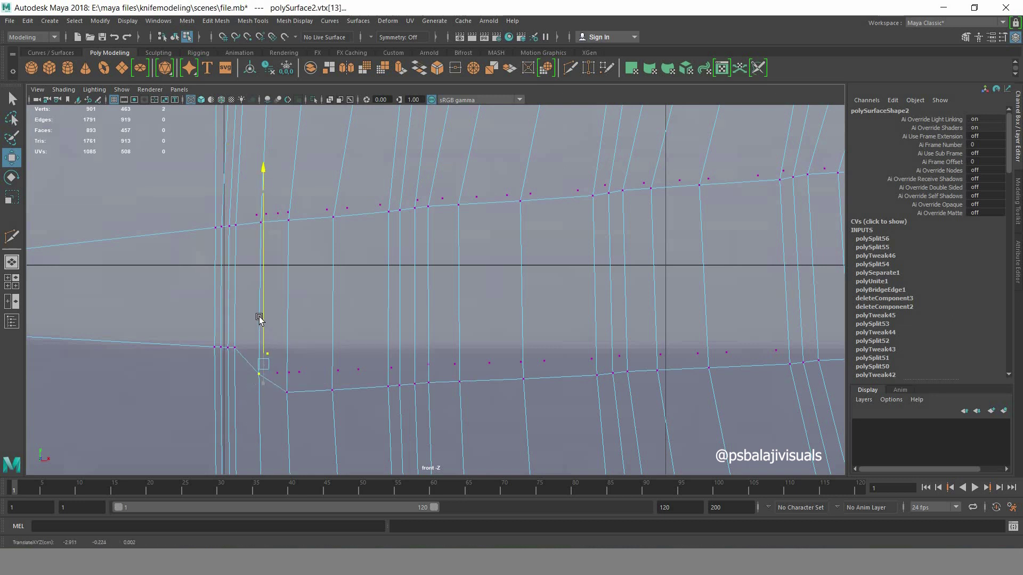
pyautogui.click(300, 376)
# - Maximize the perspective view and orbit around the blade to inspect the new edges
pyautogui.press('space')
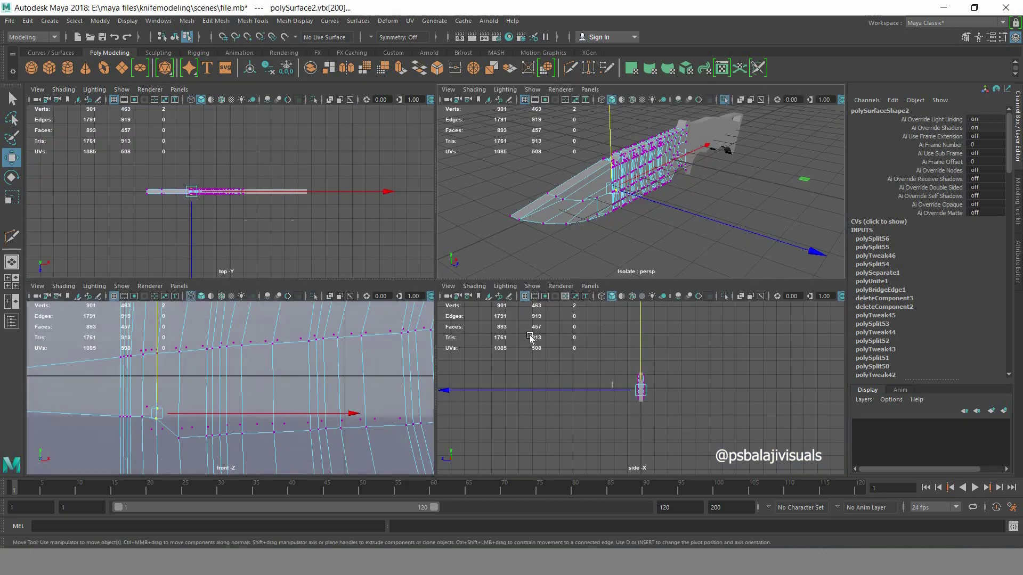
pyautogui.press('space')
pyautogui.moveTo(576, 322)
pyautogui.keyDown('alt'); pyautogui.mouseDown()
pyautogui.moveTo(608, 334)
pyautogui.moveTo(407, 367)
pyautogui.moveTo(589, 352)
pyautogui.moveTo(423, 361)
pyautogui.moveTo(449, 340)
pyautogui.moveTo(404, 320)
pyautogui.moveTo(377, 237)
pyautogui.mouseUp(); pyautogui.keyUp('alt')
pyautogui.scroll(3, 607, 330)
# - Select and frame the knife, orbit to the blade side and enter component editing
pyautogui.press('q')
pyautogui.moveTo(377, 237); pyautogui.dragTo(478, 144, button='right')
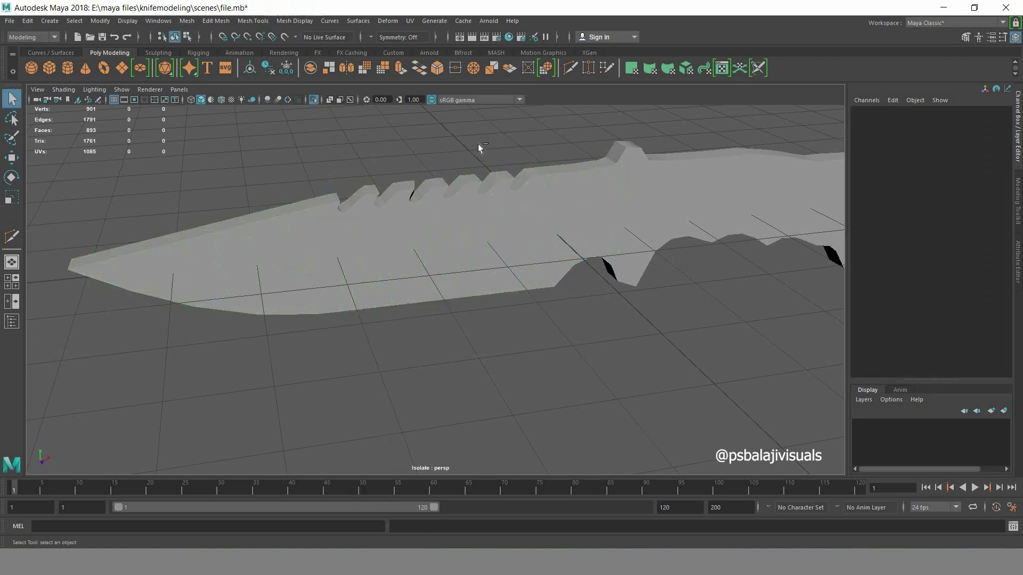
pyautogui.press('f')
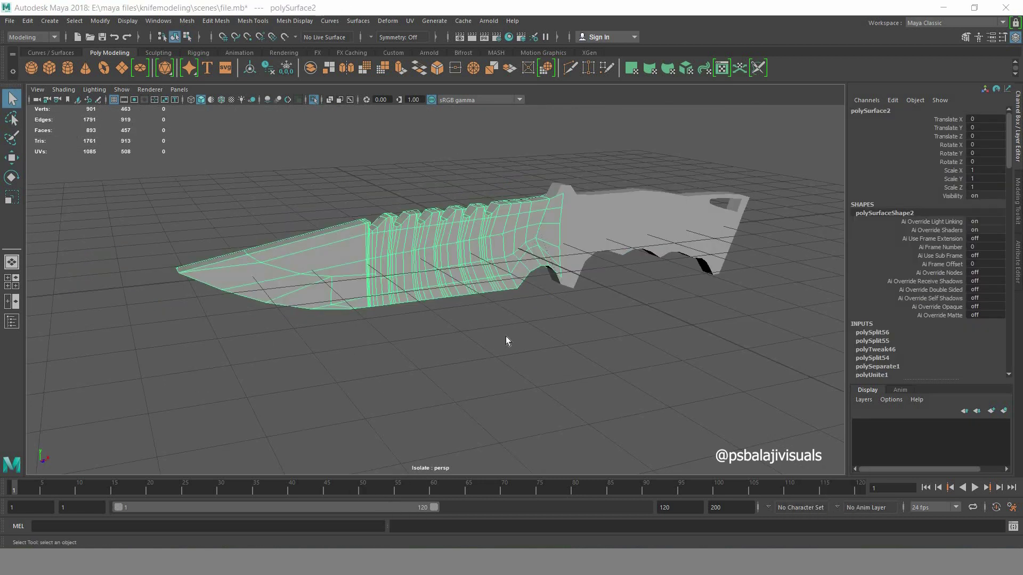
pyautogui.click(435, 297)
pyautogui.moveTo(435, 297)
pyautogui.keyDown('alt'); pyautogui.mouseDown()
pyautogui.moveTo(486, 360)
pyautogui.moveTo(420, 331)
pyautogui.moveTo(412, 345)
pyautogui.moveTo(500, 350)
pyautogui.moveTo(318, 343)
pyautogui.moveTo(491, 343)
pyautogui.moveTo(388, 273)
pyautogui.mouseUp(); pyautogui.keyUp('alt')
pyautogui.moveTo(388, 273)
pyautogui.mouseDown(button='right')
pyautogui.moveTo(300, 250)
pyautogui.moveTo(359, 213)
pyautogui.mouseUp(button='right')
pyautogui.scroll(3, 391, 300)
pyautogui.scroll(2, 391, 299)
# - Make two edge loops along the blade follow the surrounding curvature for the serration notches
pyautogui.doubleClick(308, 269)
pyautogui.keyDown('shift'); pyautogui.moveTo(420, 233); pyautogui.dragTo(429, 315, button='right'); pyautogui.keyUp('shift')
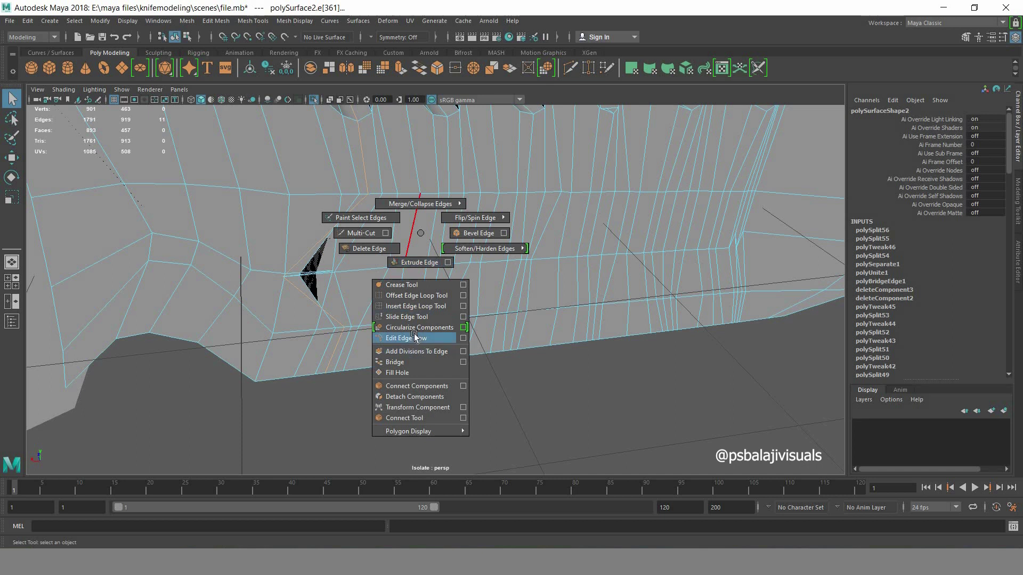
pyautogui.click(414, 335)
pyautogui.scroll(-2, 478, 340)
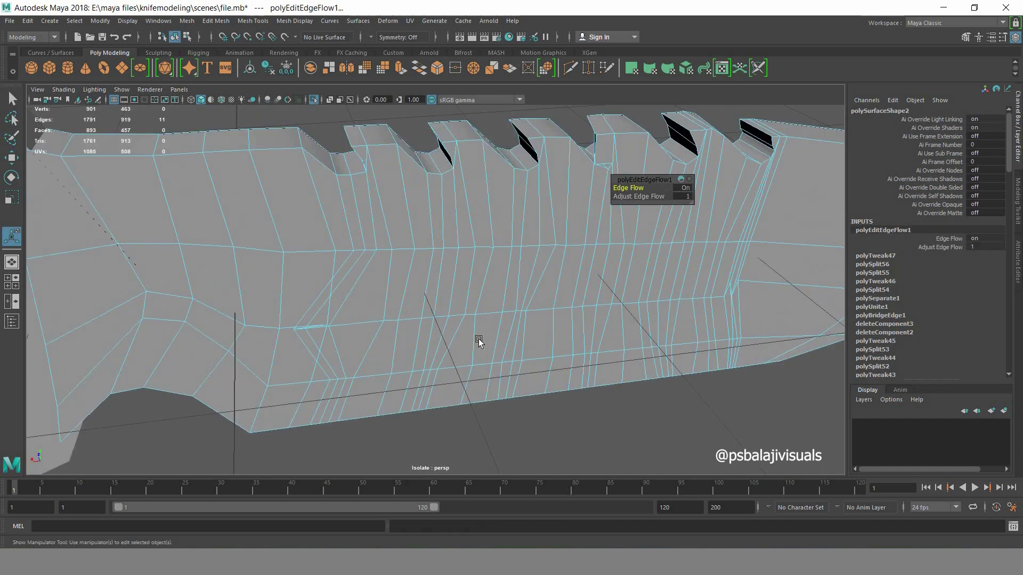
pyautogui.doubleClick(314, 325)
pyautogui.keyDown('shift'); pyautogui.moveTo(515, 291); pyautogui.dragTo(508, 415, button='right'); pyautogui.keyUp('shift')
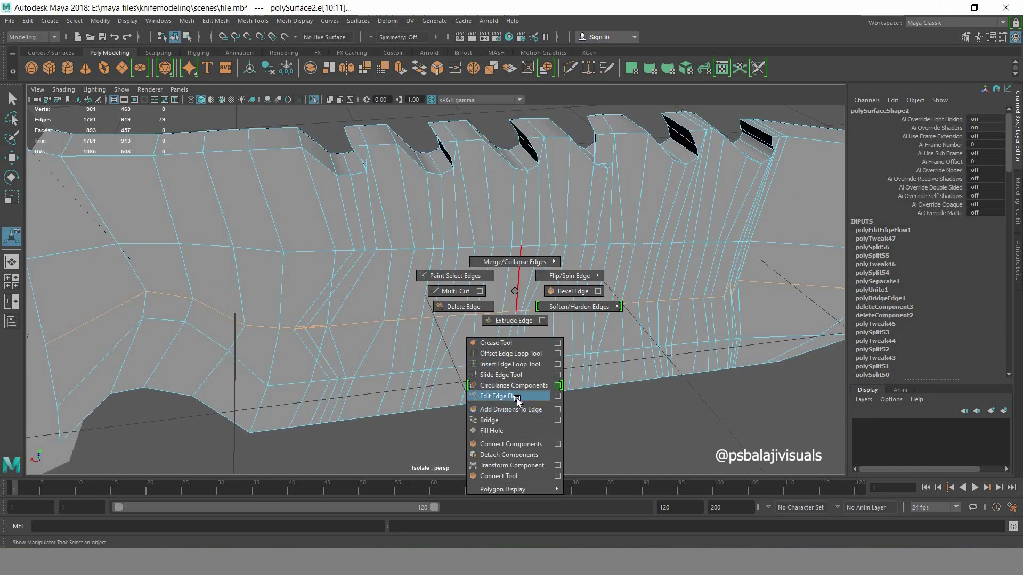
pyautogui.click(516, 400)
pyautogui.moveTo(507, 384)
pyautogui.keyDown('alt'); pyautogui.mouseDown()
pyautogui.moveTo(535, 424)
pyautogui.moveTo(621, 400)
pyautogui.moveTo(359, 385)
pyautogui.moveTo(379, 393)
pyautogui.moveTo(414, 379)
pyautogui.moveTo(227, 256)
pyautogui.moveTo(201, 178)
pyautogui.moveTo(440, 389)
pyautogui.moveTo(662, 388)
pyautogui.moveTo(457, 389)
pyautogui.mouseUp(); pyautogui.keyUp('alt')
# - Review the blade in wireframe (4) and shaded (5), then reselect the knife in four views
pyautogui.press('4')
pyautogui.press('5')
pyautogui.scroll(-3, 91, 182)
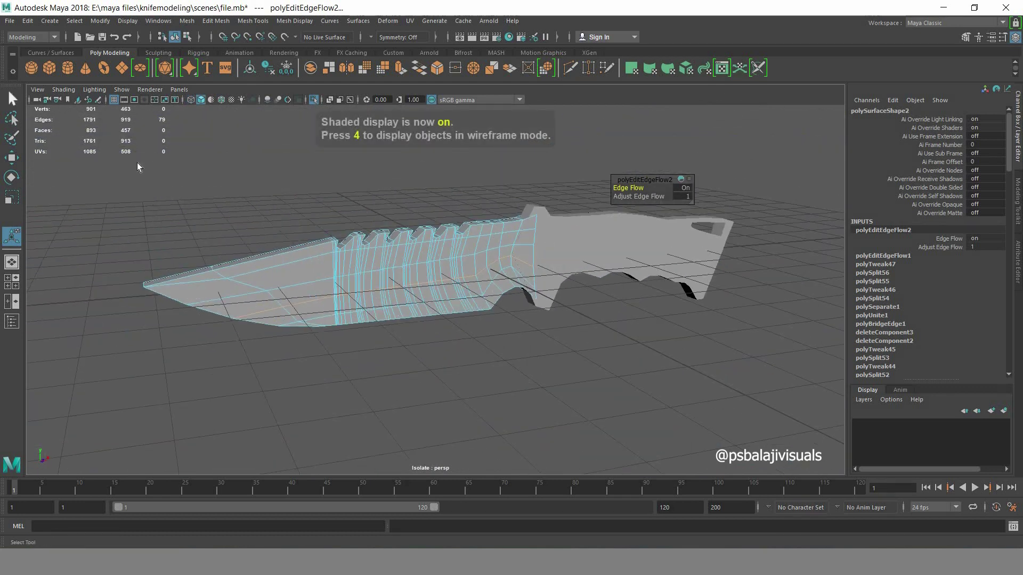
pyautogui.moveTo(379, 243); pyautogui.dragTo(402, 196, button='right')
pyautogui.keyDown('alt'); pyautogui.moveTo(452, 390); pyautogui.dragTo(373, 384); pyautogui.keyUp('alt')
pyautogui.click(319, 299)
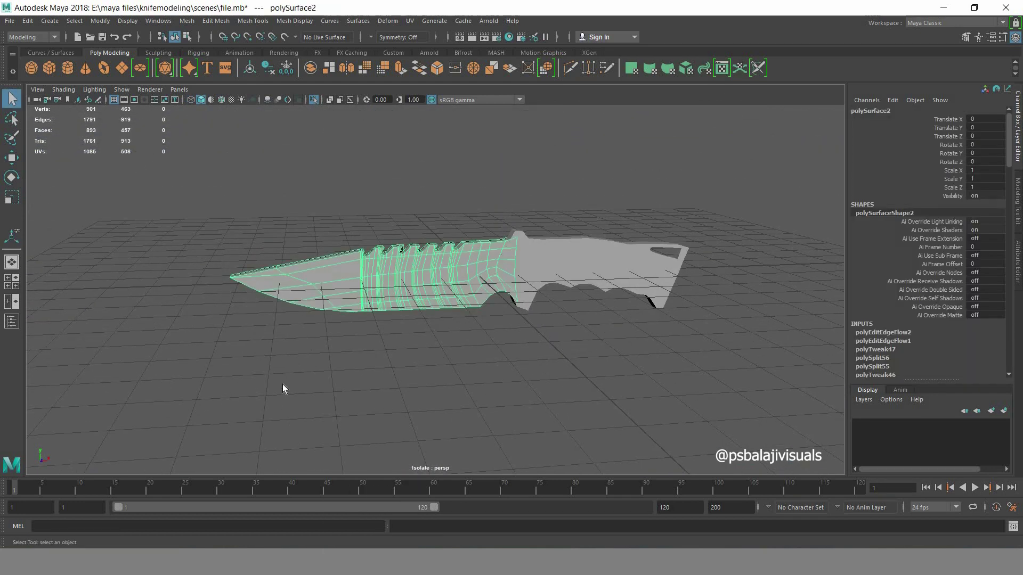
pyautogui.press('space')
pyautogui.press('space')
pyautogui.scroll(3, 507, 341)
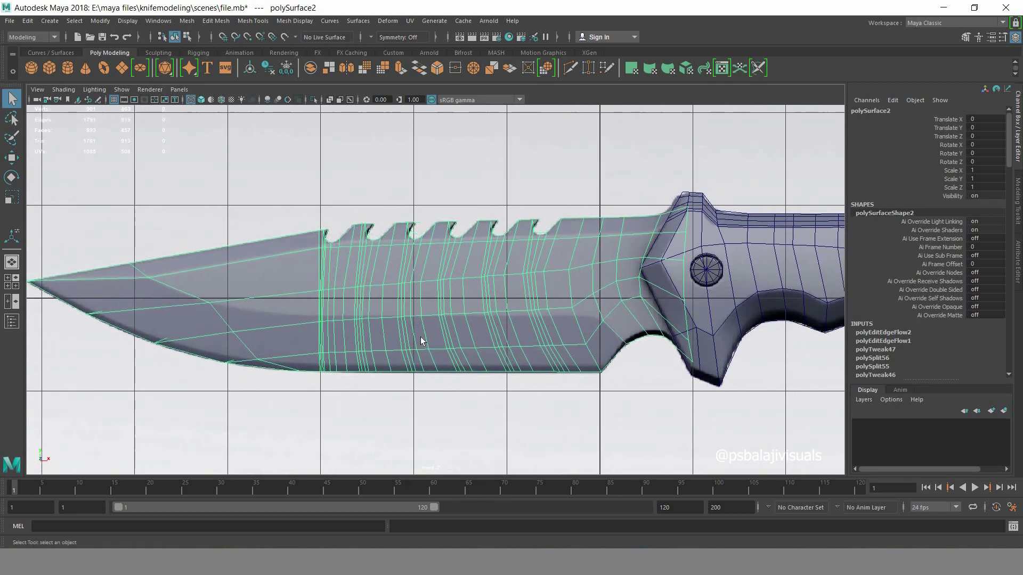
pyautogui.scroll(1, 421, 337)
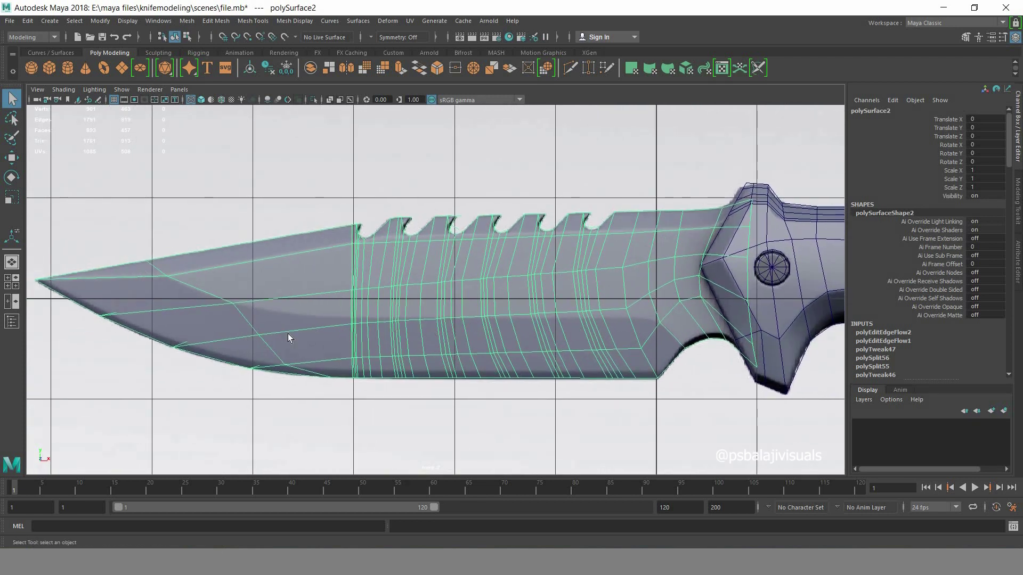
# - Check the blade mesh against the front reference image in wireframe, then shaded perspective
pyautogui.moveTo(272, 332)
pyautogui.mouseDown(button='right')
pyautogui.moveTo(256, 334)
pyautogui.moveTo(379, 266)
pyautogui.mouseUp(button='right')
pyautogui.press('space')
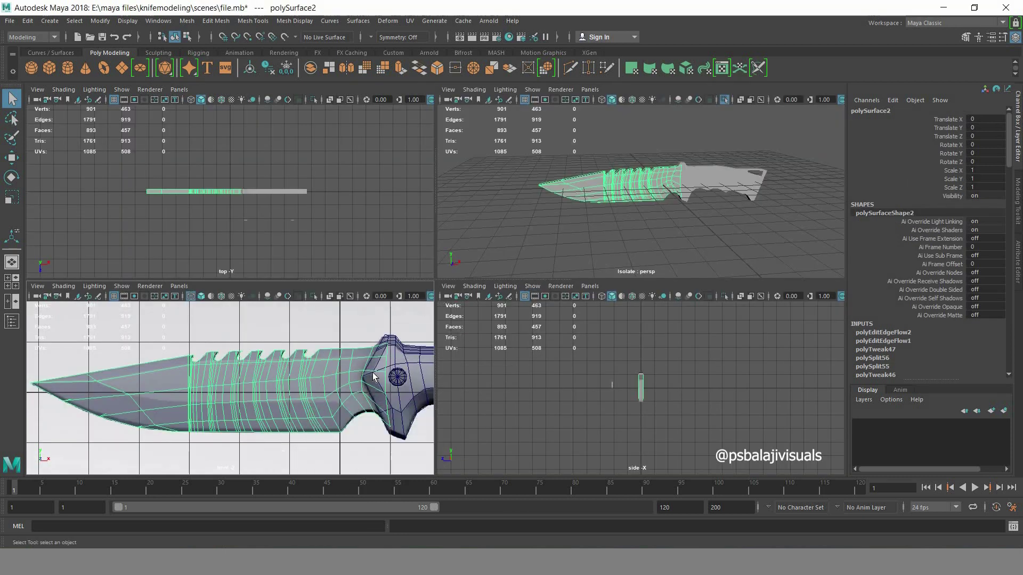
pyautogui.press('space')
pyautogui.press('f')
pyautogui.press('4')
pyautogui.click(254, 336)
pyautogui.moveTo(255, 337); pyautogui.dragTo(194, 412)
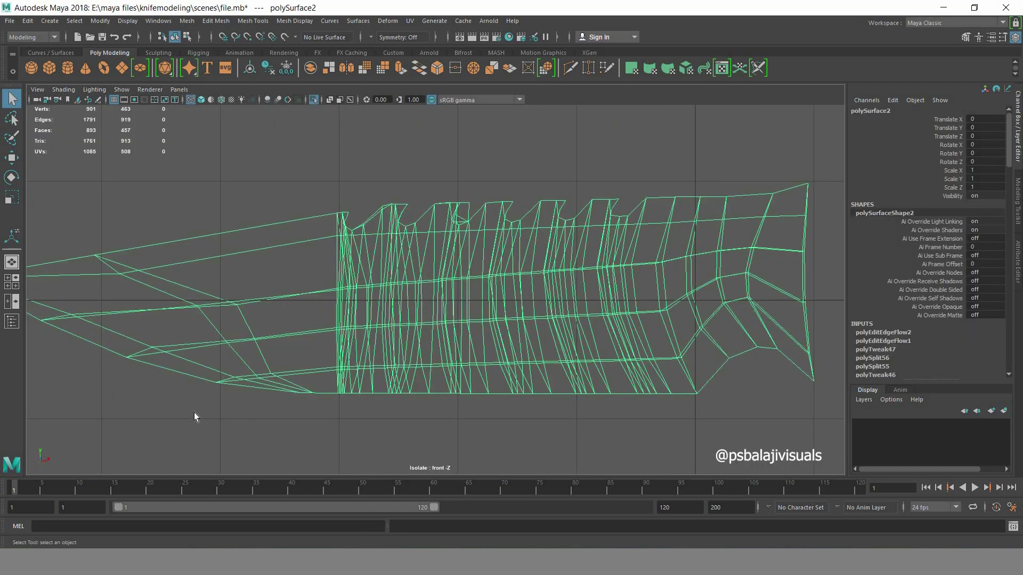
pyautogui.press('5')
pyautogui.click(239, 411)
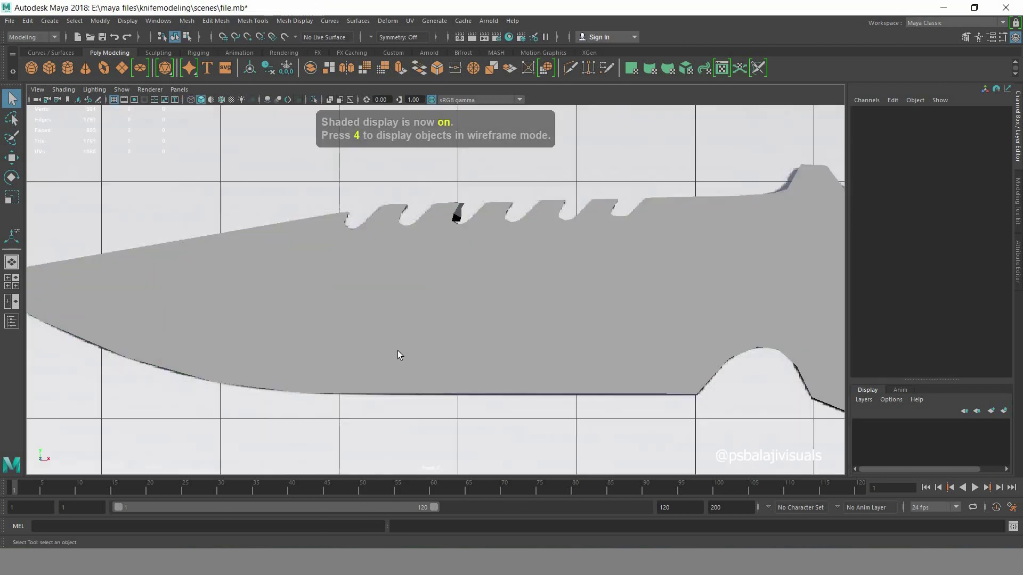
pyautogui.click(400, 355)
pyautogui.scroll(-5, 603, 223)
pyautogui.press('space')
pyautogui.press('space')
# - Add the handle to the selection and inspect the edge loop along the blade's bottom edge
pyautogui.keyDown('alt'); pyautogui.moveTo(497, 361); pyautogui.dragTo(449, 267); pyautogui.keyUp('alt')
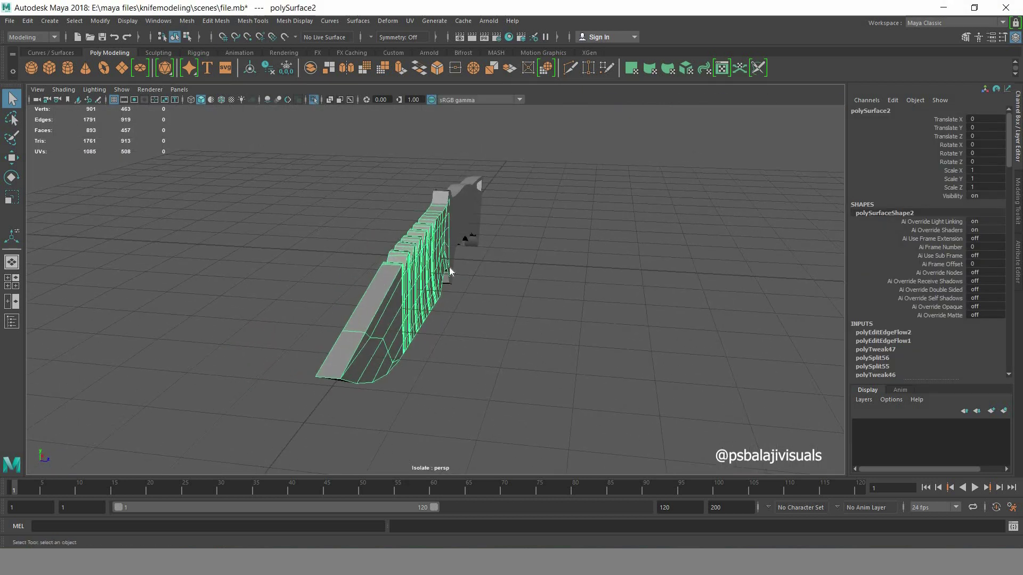
pyautogui.keyDown('shift'); pyautogui.click(449, 267); pyautogui.keyUp('shift')
pyautogui.keyDown('alt'); pyautogui.moveTo(495, 354); pyautogui.dragTo(598, 72); pyautogui.keyUp('alt')
pyautogui.doubleClick(304, 373)
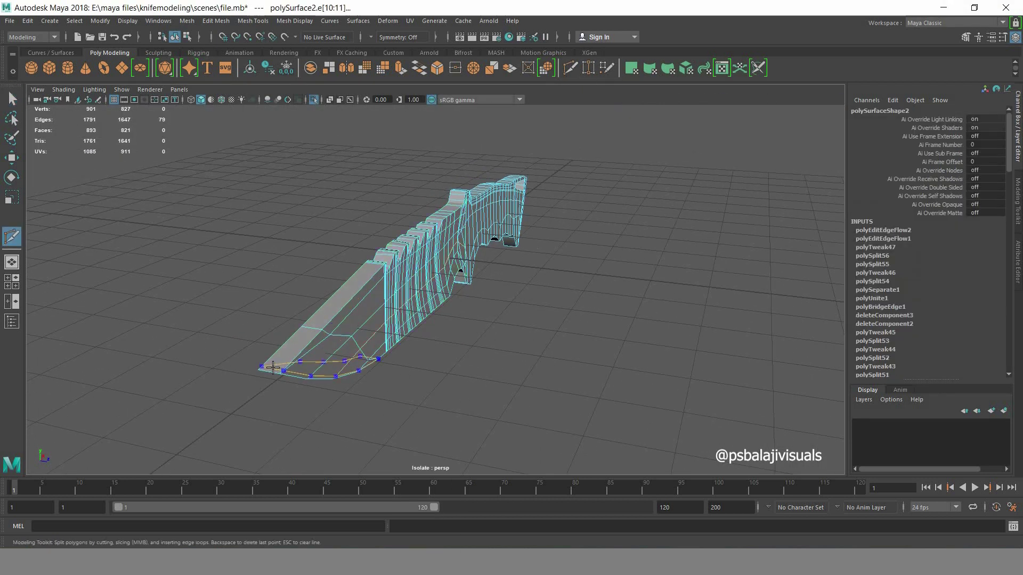
pyautogui.keyDown('alt'); pyautogui.moveTo(523, 372); pyautogui.dragTo(397, 390); pyautogui.keyUp('alt')
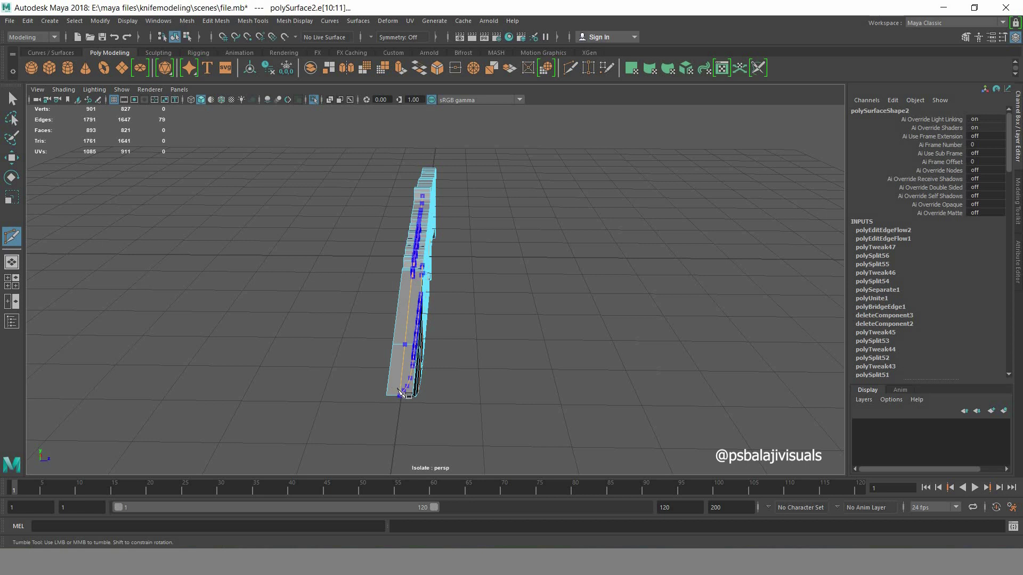
pyautogui.click(554, 381)
# - Orbit to an end-on view of the knife and return to the four-view layout
pyautogui.moveTo(559, 382)
pyautogui.keyDown('alt'); pyautogui.mouseDown()
pyautogui.moveTo(377, 384)
pyautogui.moveTo(213, 266)
pyautogui.mouseUp(); pyautogui.keyUp('alt')
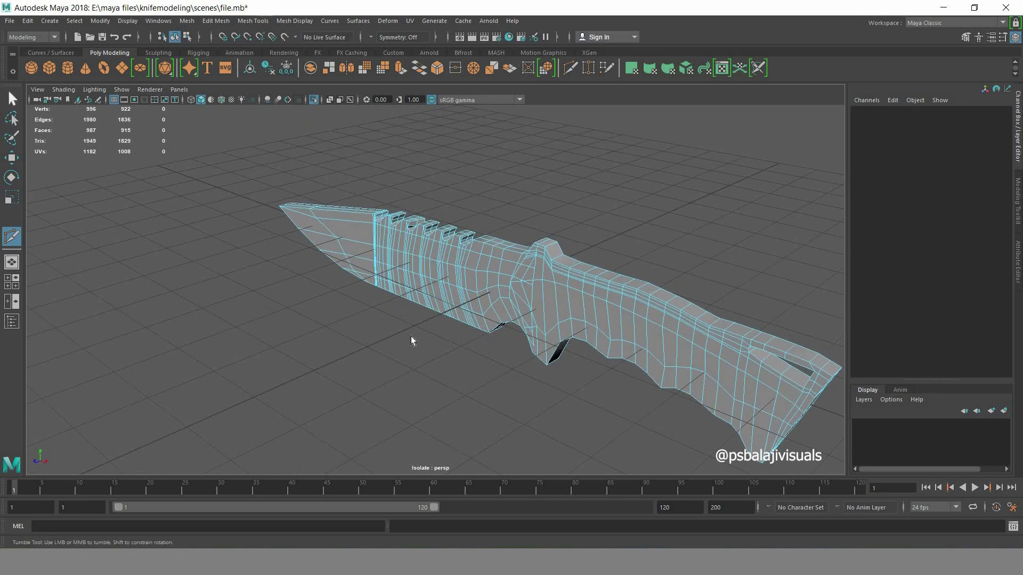
pyautogui.press('q')
pyautogui.keyDown('alt'); pyautogui.moveTo(411, 341); pyautogui.dragTo(454, 359); pyautogui.keyUp('alt')
pyautogui.rightClick(411, 278)
pyautogui.moveTo(415, 299)
pyautogui.keyDown('alt'); pyautogui.mouseDown()
pyautogui.moveTo(466, 353)
pyautogui.moveTo(499, 347)
pyautogui.mouseUp(); pyautogui.keyUp('alt')
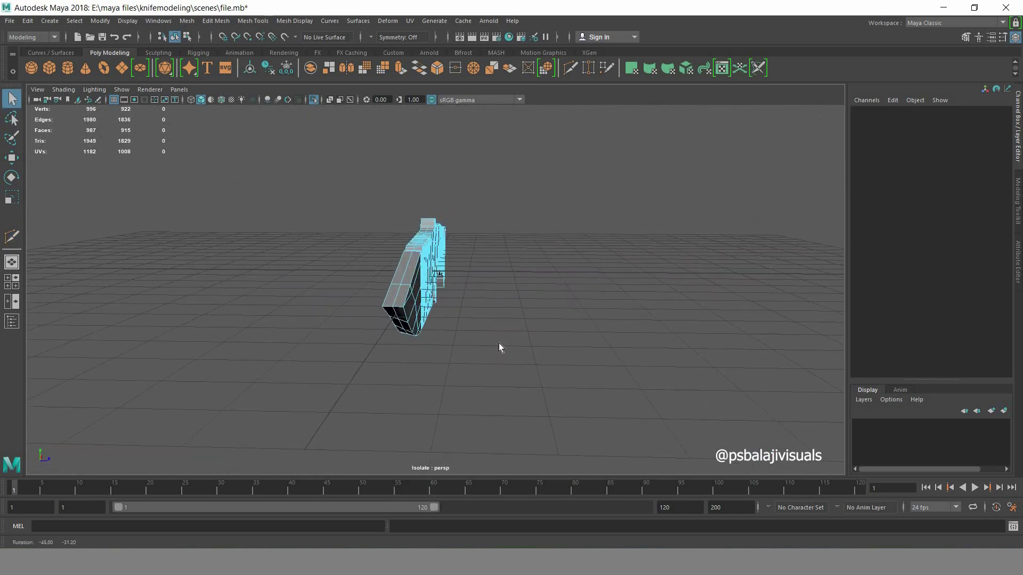
pyautogui.press('space')
pyautogui.press('space')
pyautogui.press('space')
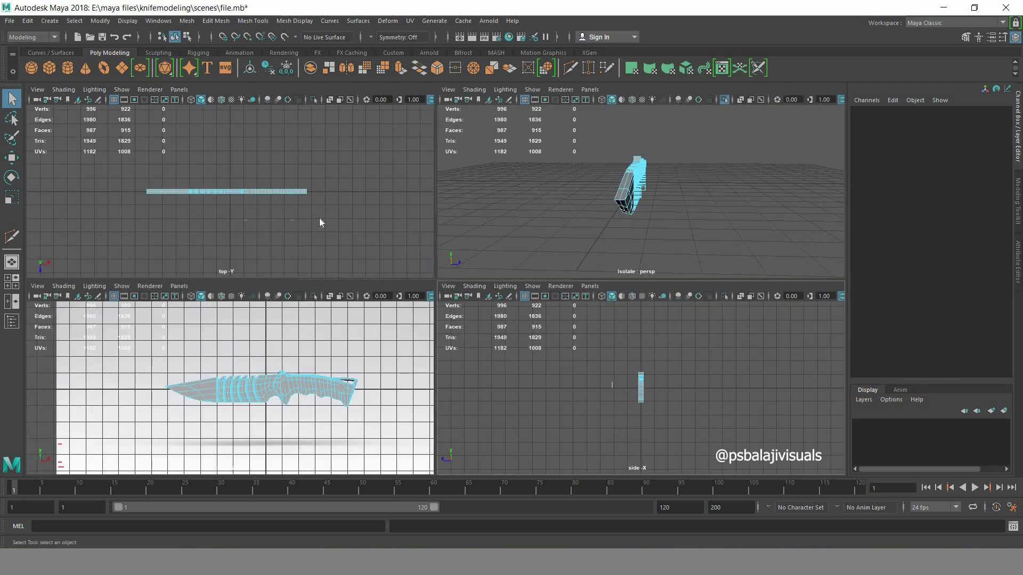
pyautogui.press('space')
# - Marquee-select a block of knife faces in the top view, then clear the selection
pyautogui.scroll(3, 391, 325)
pyautogui.moveTo(74, 236); pyautogui.dragTo(526, 284)
pyautogui.press('space')
pyautogui.press('space')
pyautogui.moveTo(544, 336)
pyautogui.keyDown('alt'); pyautogui.mouseDown()
pyautogui.moveTo(625, 331)
pyautogui.moveTo(449, 255)
pyautogui.mouseUp(); pyautogui.keyUp('alt')
pyautogui.keyDown('shift'); pyautogui.moveTo(450, 255); pyautogui.dragTo(452, 286, button='right'); pyautogui.keyUp('shift')
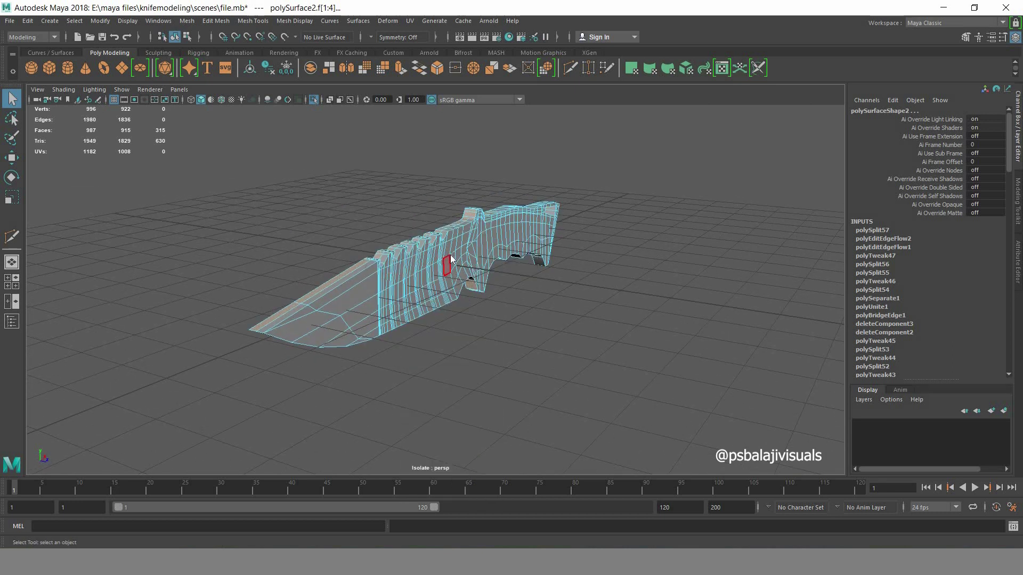
pyautogui.keyDown('ctrl'); pyautogui.rightClick(450, 255); pyautogui.keyUp('ctrl')
pyautogui.rightClick(450, 255)
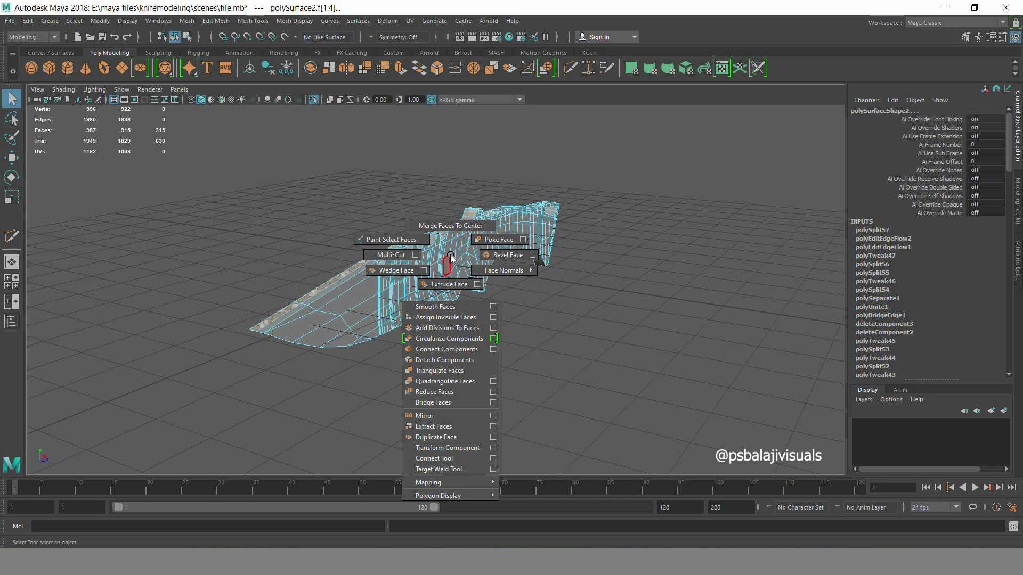
pyautogui.rightClick(410, 257)
pyautogui.click(415, 364)
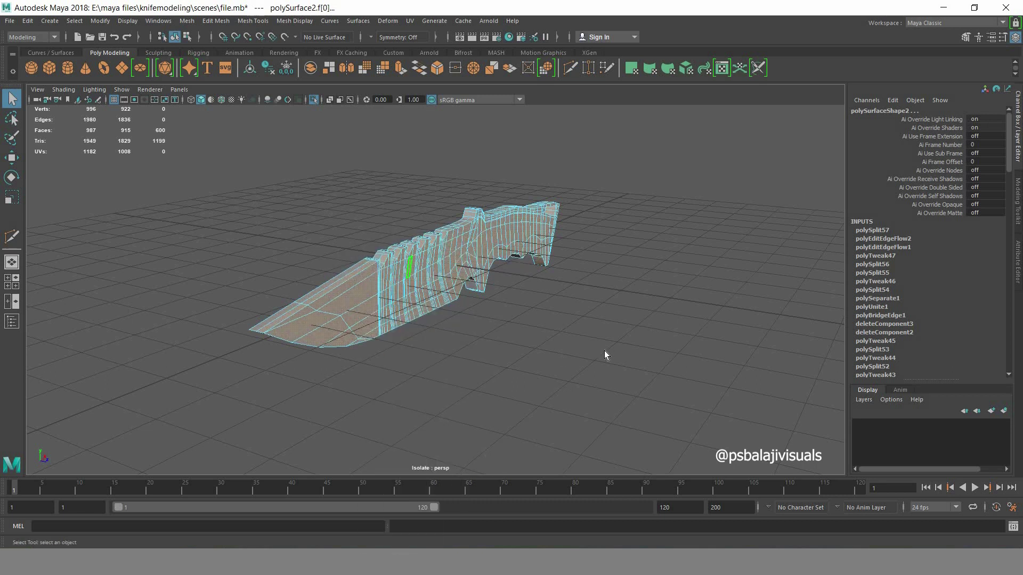
pyautogui.moveTo(605, 351)
pyautogui.keyDown('alt'); pyautogui.mouseDown()
pyautogui.moveTo(541, 405)
pyautogui.moveTo(452, 254)
pyautogui.mouseUp(); pyautogui.keyUp('alt')
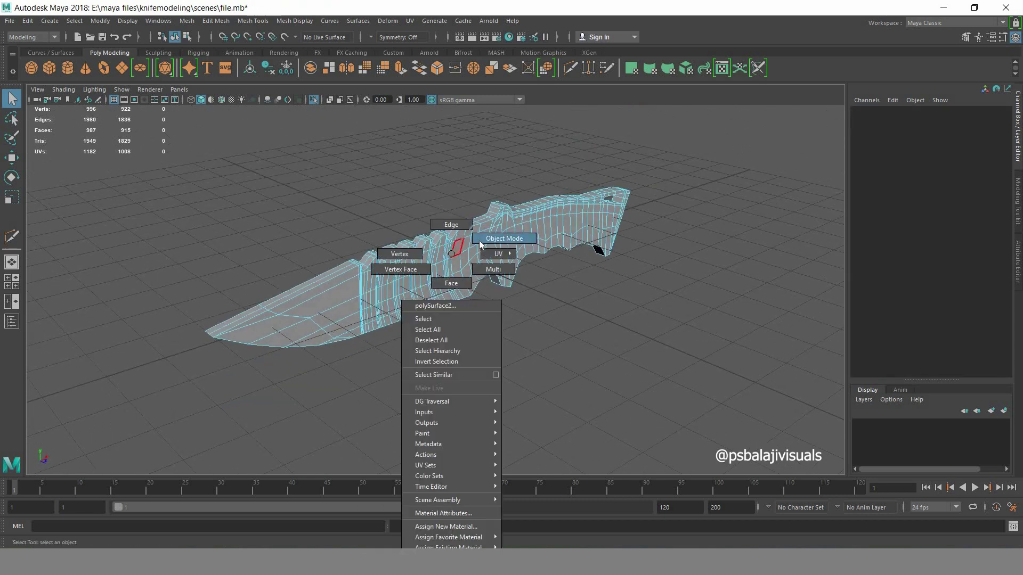
# - Reselect the blade faces left of the handle and restore that selection with undo
pyautogui.moveTo(452, 254); pyautogui.dragTo(516, 247, button='right')
pyautogui.moveTo(99, 334); pyautogui.dragTo(624, 294)
pyautogui.press('space')
pyautogui.press('space')
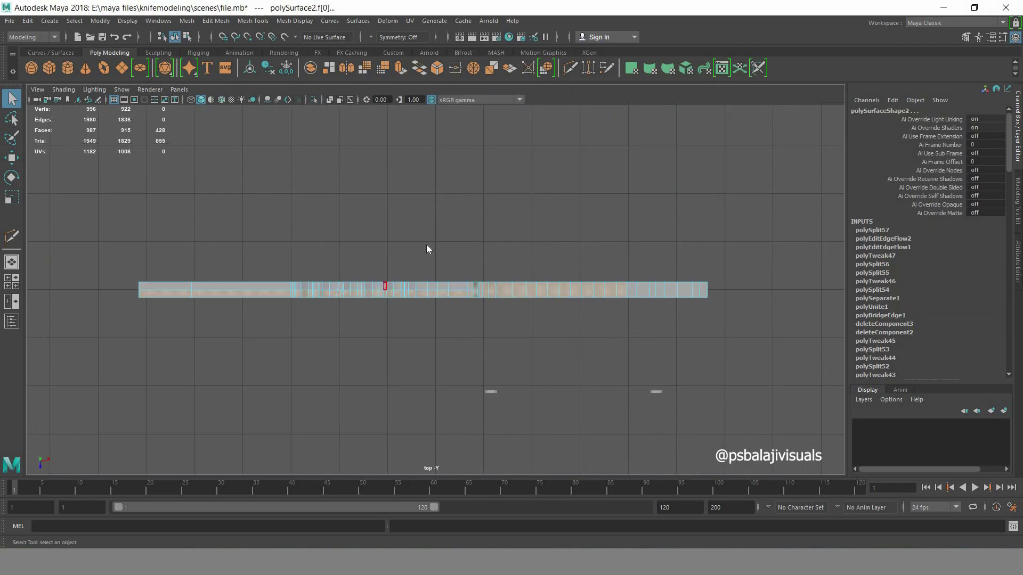
pyautogui.moveTo(382, 293)
pyautogui.mouseDown(button='right')
pyautogui.moveTo(515, 294)
pyautogui.moveTo(599, 228)
pyautogui.mouseUp(button='right')
pyautogui.moveTo(405, 293); pyautogui.dragTo(453, 288, button='right')
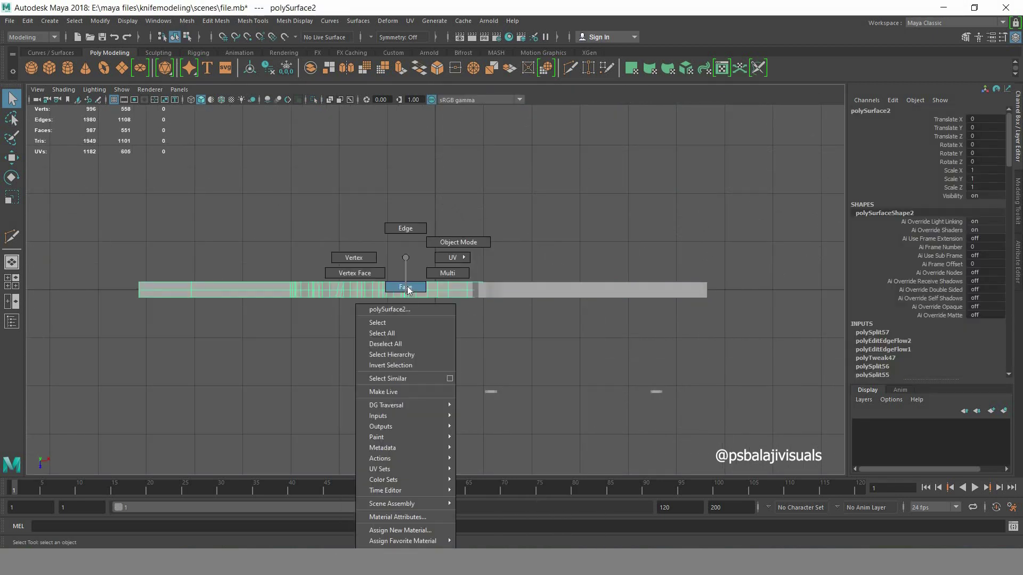
pyautogui.moveTo(82, 375); pyautogui.dragTo(567, 374)
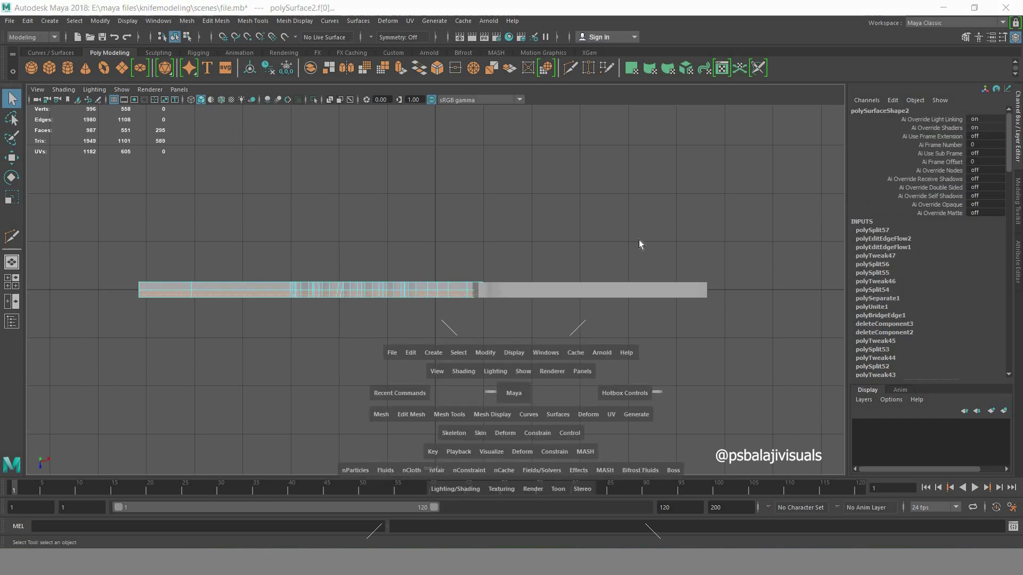
pyautogui.press('space')
pyautogui.press('space')
pyautogui.moveTo(607, 298)
pyautogui.keyDown('alt'); pyautogui.mouseDown()
pyautogui.moveTo(657, 324)
pyautogui.moveTo(535, 324)
pyautogui.mouseUp(); pyautogui.keyUp('alt')
pyautogui.press('F8')
pyautogui.hotkey('ctrl', 'z')
pyautogui.hotkey('ctrl', 'z')
pyautogui.hotkey('ctrl', 'z')
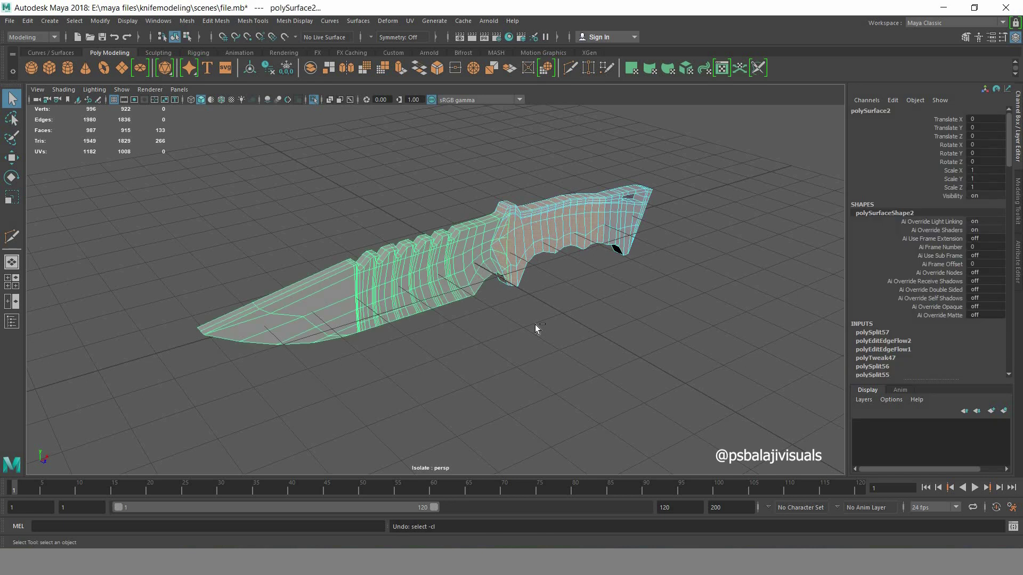
pyautogui.hotkey('ctrl', 'z')
pyautogui.hotkey('ctrl', 'z')
pyautogui.hotkey('ctrl', 'z')
pyautogui.hotkey('ctrl', 'z')
pyautogui.press('space')
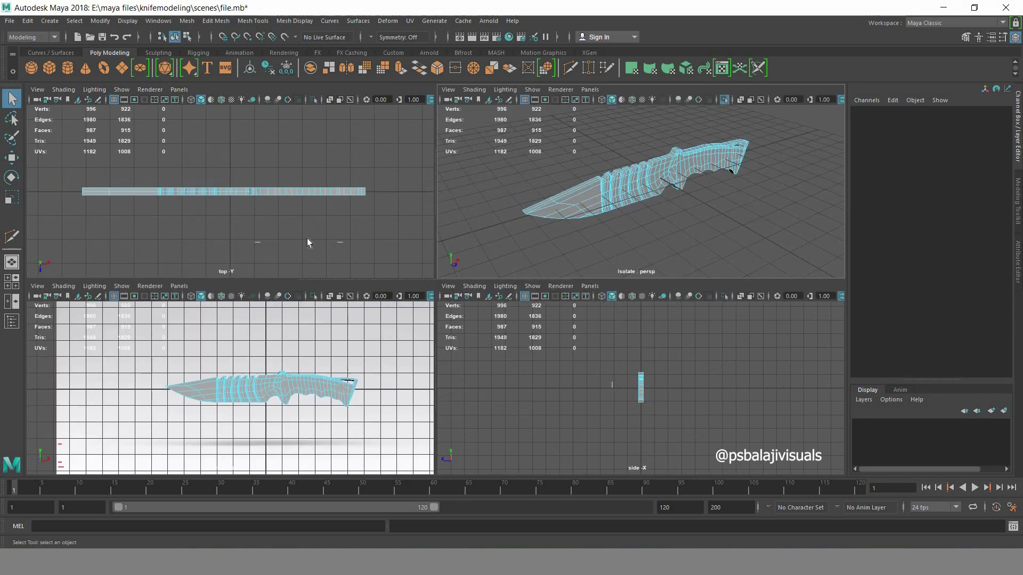
pyautogui.press('space')
# - Select the 256 handle-side faces in the top view and delete them, leaving 731 faces
pyautogui.rightClick(536, 287)
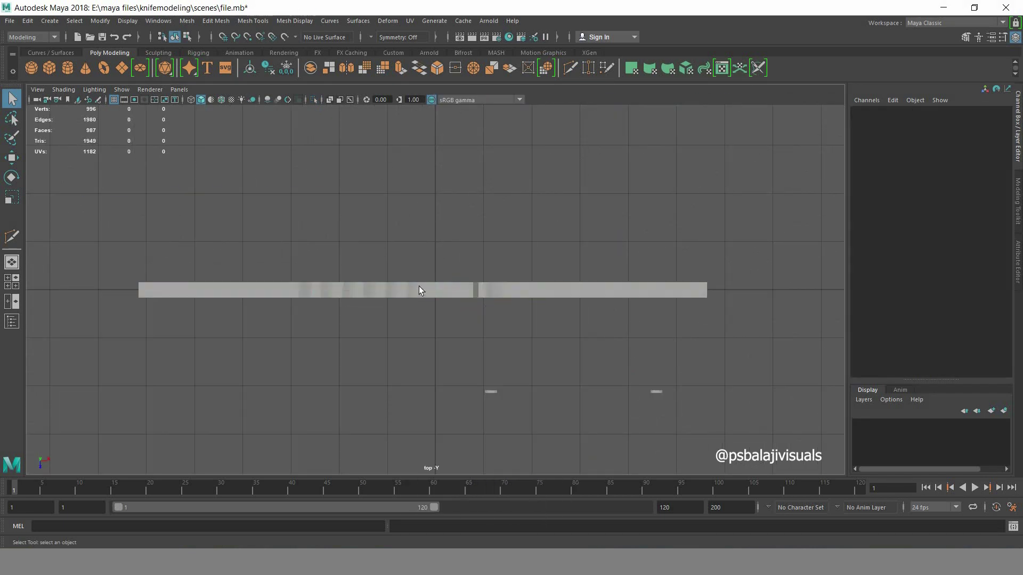
pyautogui.moveTo(418, 286); pyautogui.dragTo(229, 267, button='right')
pyautogui.moveTo(570, 279); pyautogui.dragTo(574, 283)
pyautogui.press('space')
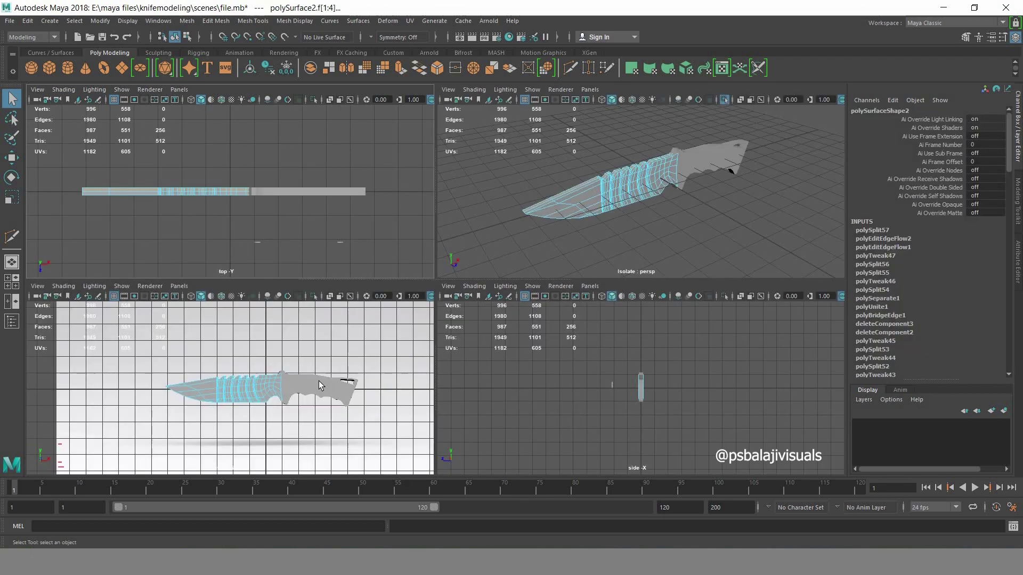
pyautogui.press('Delete')
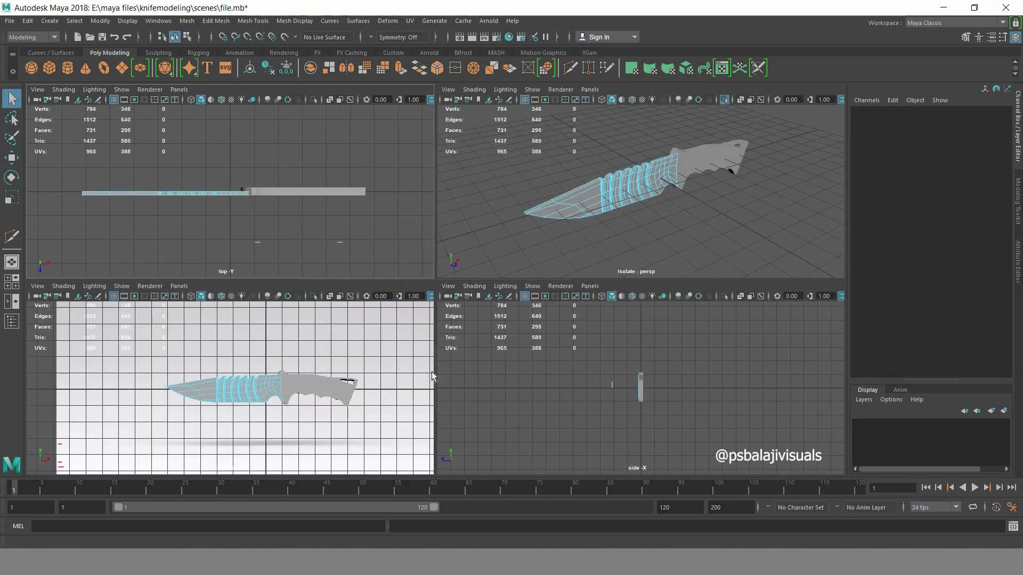
pyautogui.press('space')
# - Enter vertex mode with wireframe on shaded, then move a lower bevel vertex up to the reference bevel
pyautogui.moveTo(409, 286); pyautogui.dragTo(472, 310, button='right')
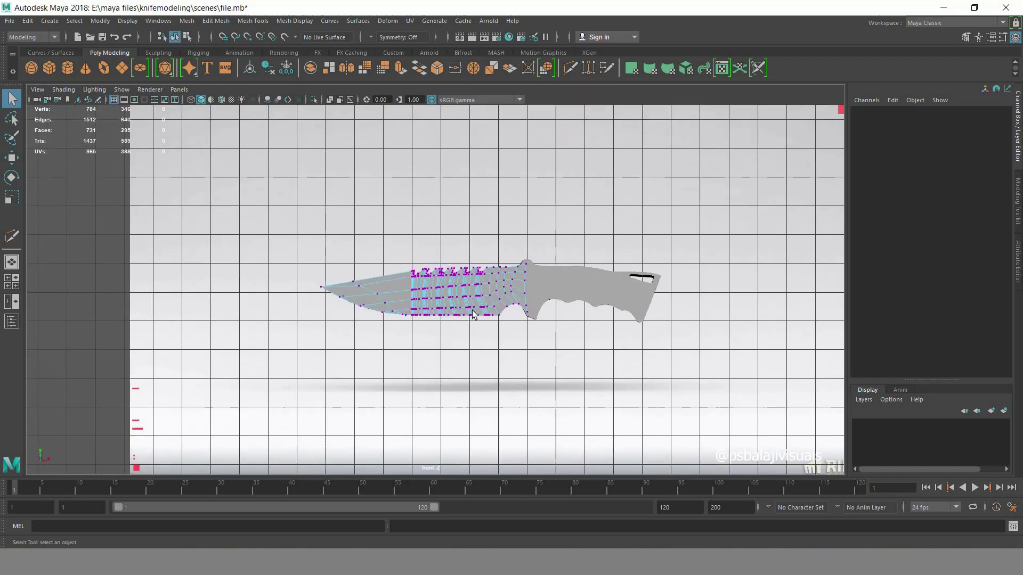
pyautogui.scroll(5, 472, 310)
pyautogui.press('4')
pyautogui.click(216, 346)
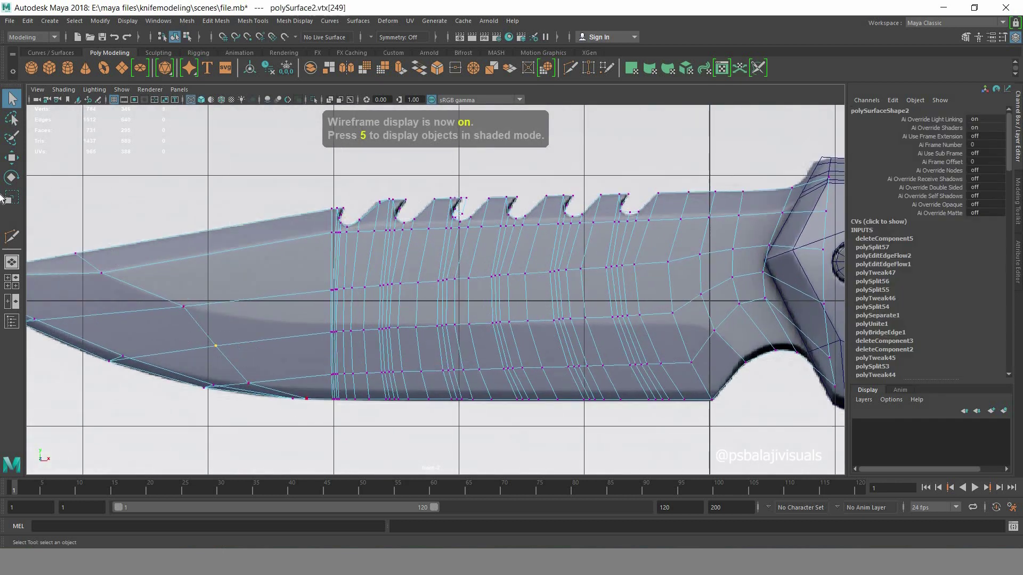
pyautogui.press('w')
pyautogui.moveTo(216, 346); pyautogui.dragTo(229, 263)
# - Nudge the next bevel vertices near the blade edge onto the bevel line, undoing the last two moves
pyautogui.moveTo(268, 352); pyautogui.dragTo(240, 387)
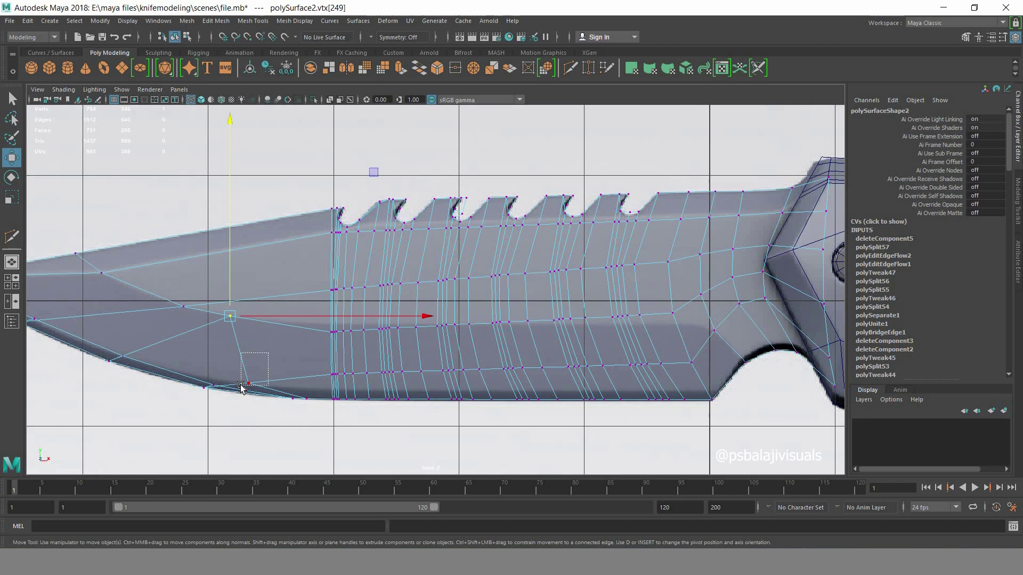
pyautogui.moveTo(268, 353); pyautogui.dragTo(241, 387)
pyautogui.keyDown('alt'); pyautogui.moveTo(216, 387); pyautogui.dragTo(289, 387, button='middle'); pyautogui.keyUp('alt')
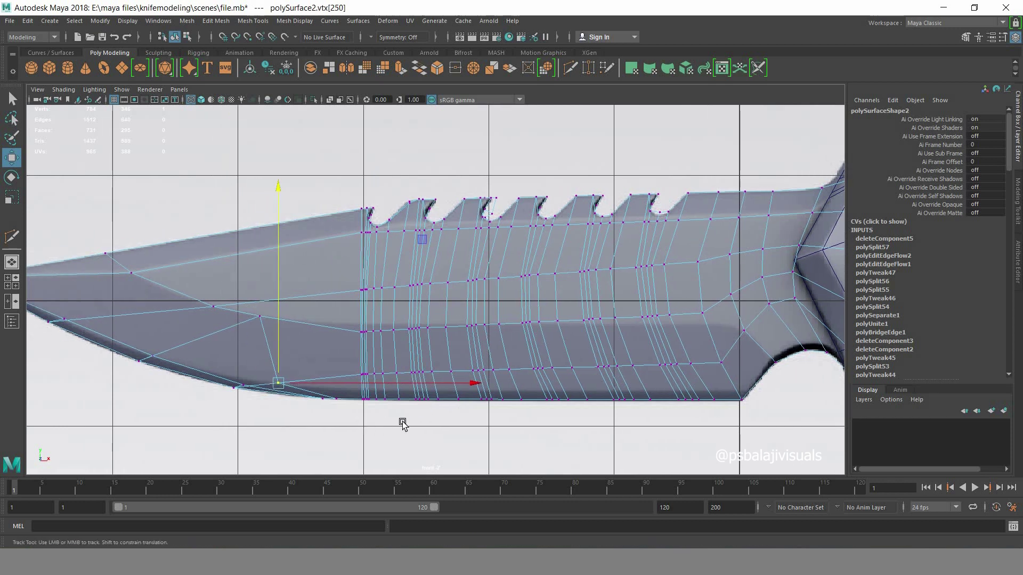
pyautogui.click(288, 385)
pyautogui.moveTo(285, 368); pyautogui.dragTo(284, 361)
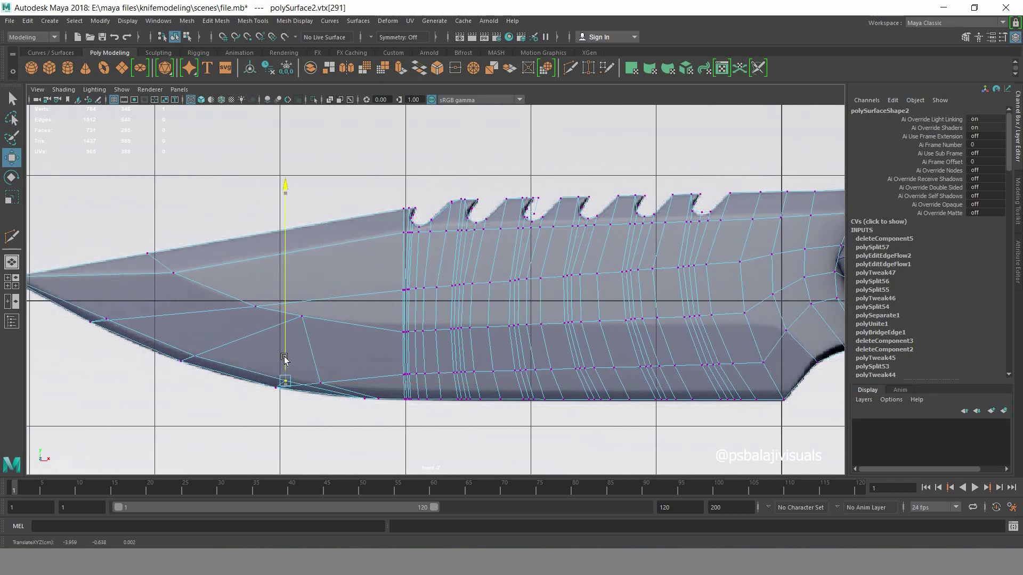
pyautogui.click(322, 385)
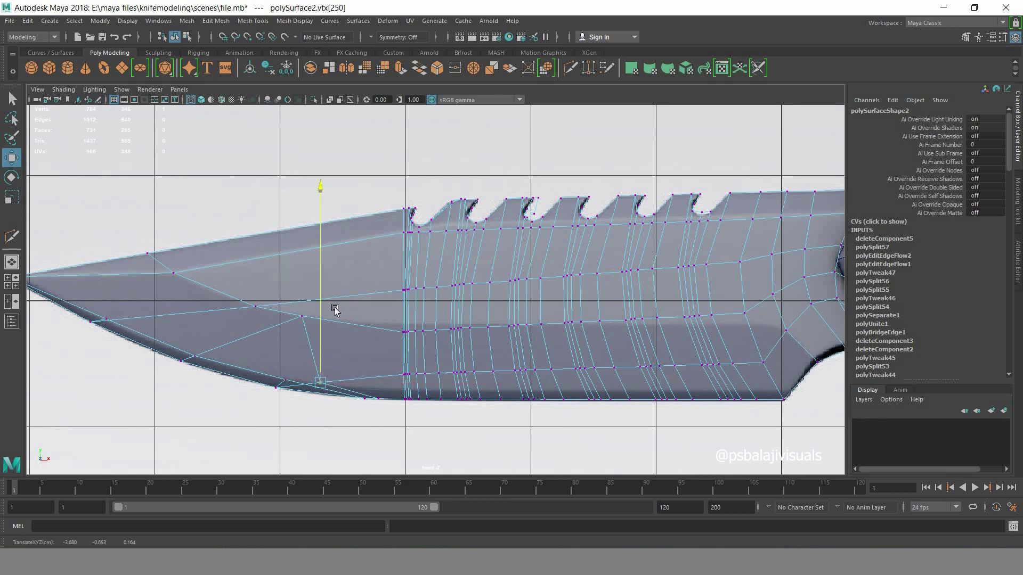
pyautogui.moveTo(336, 309); pyautogui.dragTo(383, 345, button='middle')
pyautogui.moveTo(323, 326)
pyautogui.mouseDown(button='middle')
pyautogui.moveTo(323, 352)
pyautogui.moveTo(350, 285)
pyautogui.moveTo(351, 331)
pyautogui.mouseUp(button='middle')
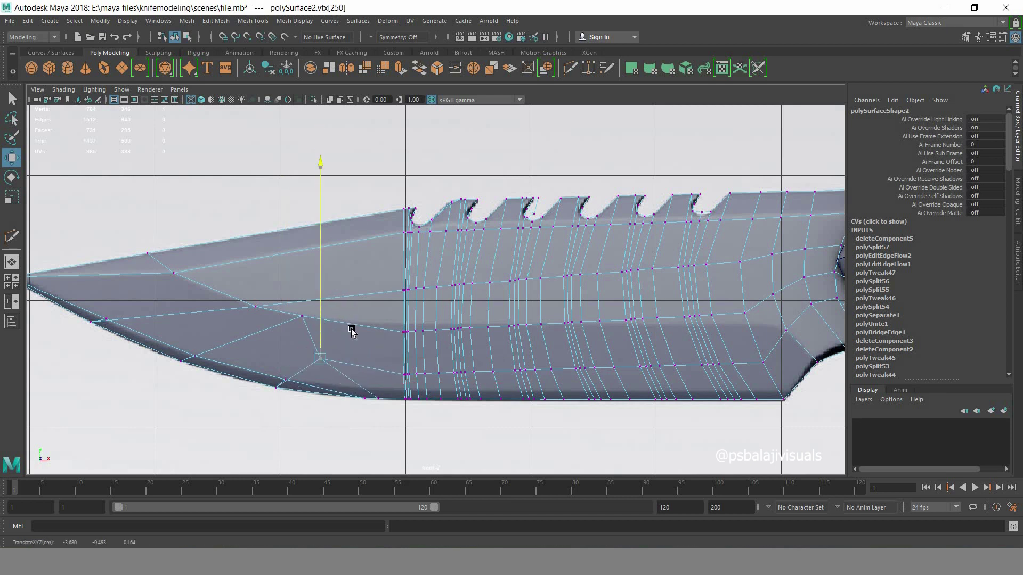
pyautogui.scroll(2, 387, 429)
pyautogui.scroll(1, 374, 362)
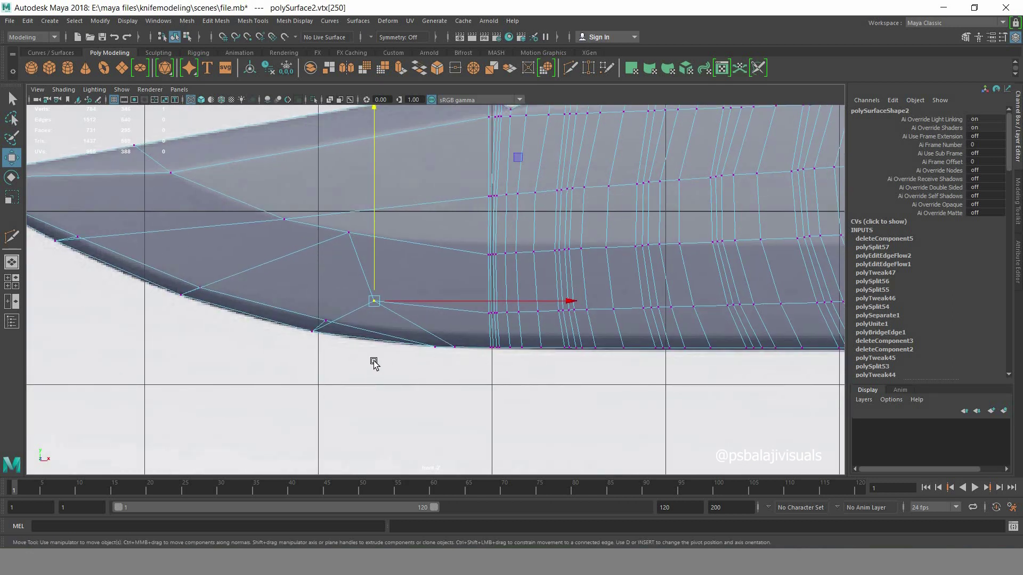
pyautogui.hotkey('ctrl', 'z')
pyautogui.hotkey('ctrl', 'z')
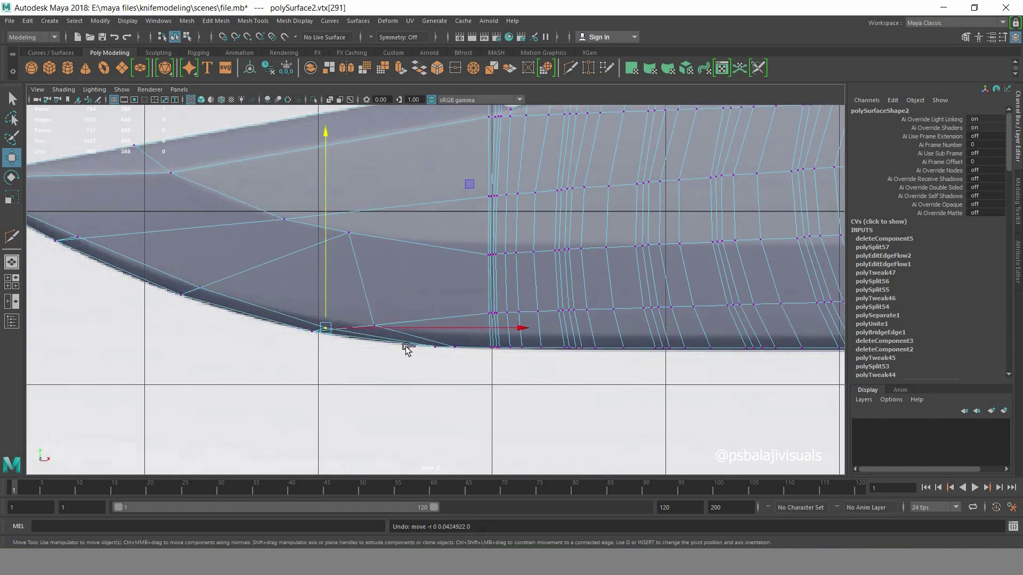
pyautogui.hotkey('ctrl', 'z')
pyautogui.hotkey('ctrl', 'z')
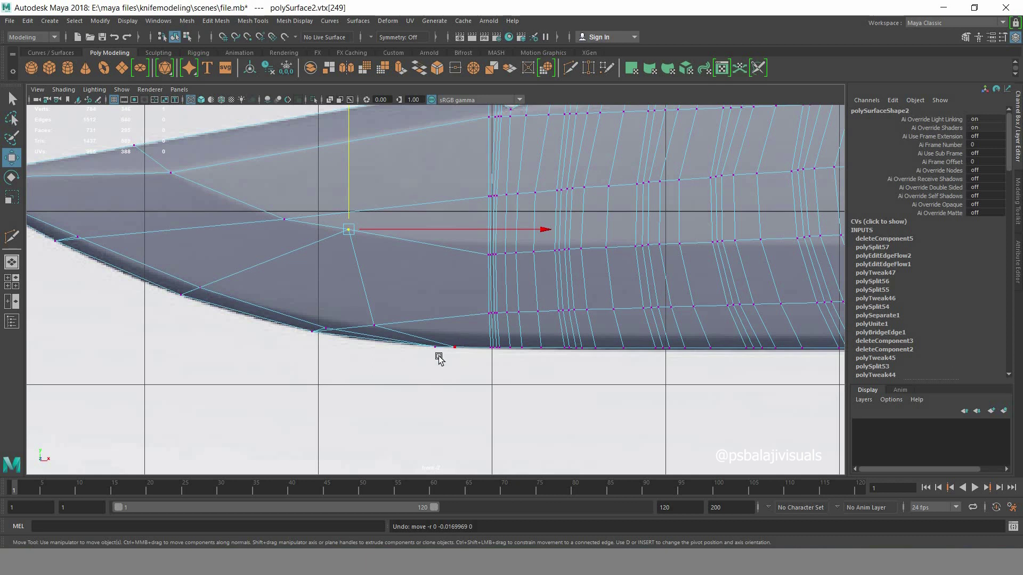
# - Adjust the curved-bevel vertex up, right and down, then slide the next vertex slightly left
pyautogui.click(435, 347)
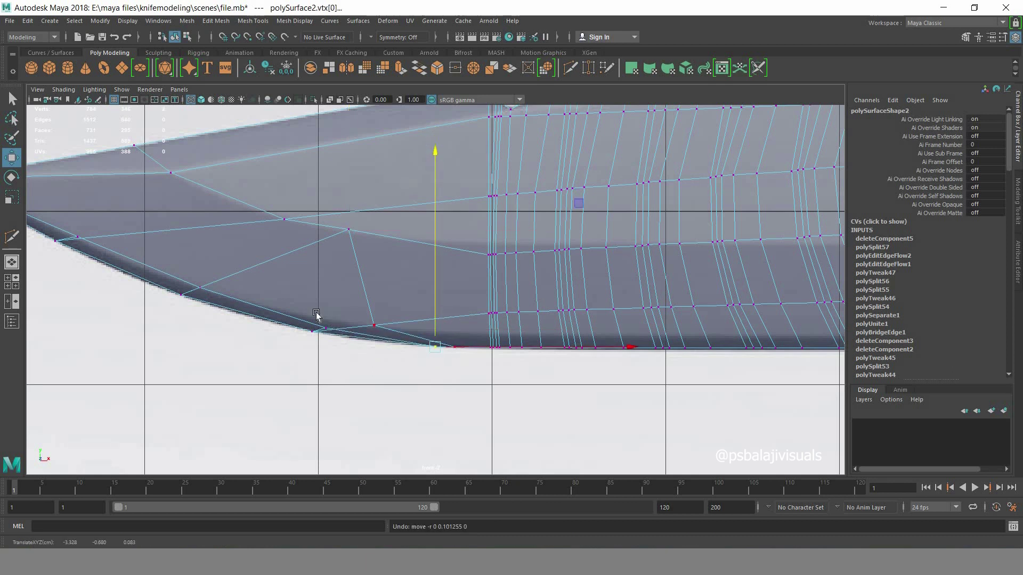
pyautogui.moveTo(322, 314); pyautogui.dragTo(376, 303)
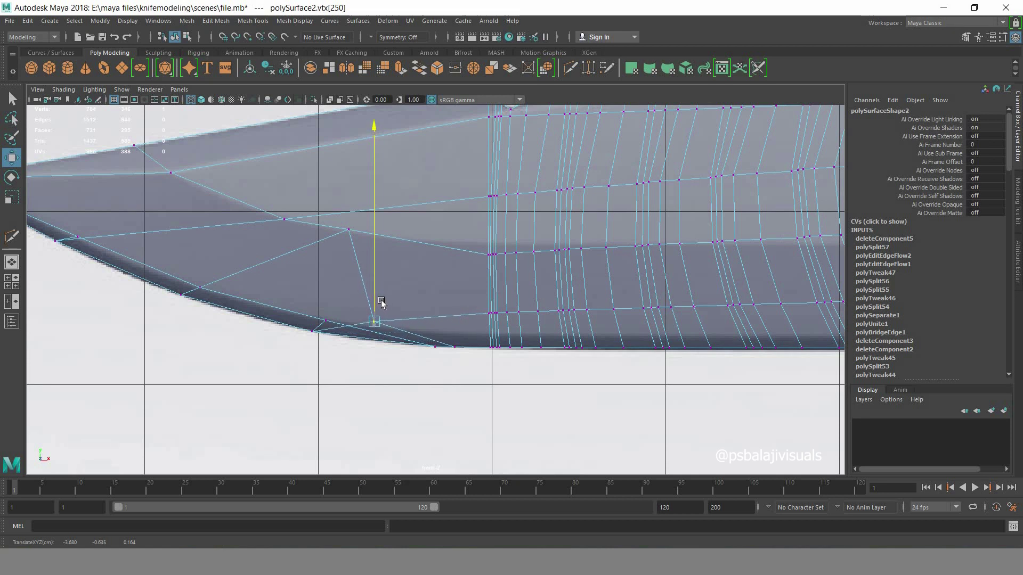
pyautogui.moveTo(407, 334); pyautogui.dragTo(495, 339)
pyautogui.moveTo(471, 299)
pyautogui.mouseDown()
pyautogui.moveTo(358, 309)
pyautogui.moveTo(378, 330)
pyautogui.moveTo(399, 320)
pyautogui.mouseUp()
pyautogui.click(326, 321)
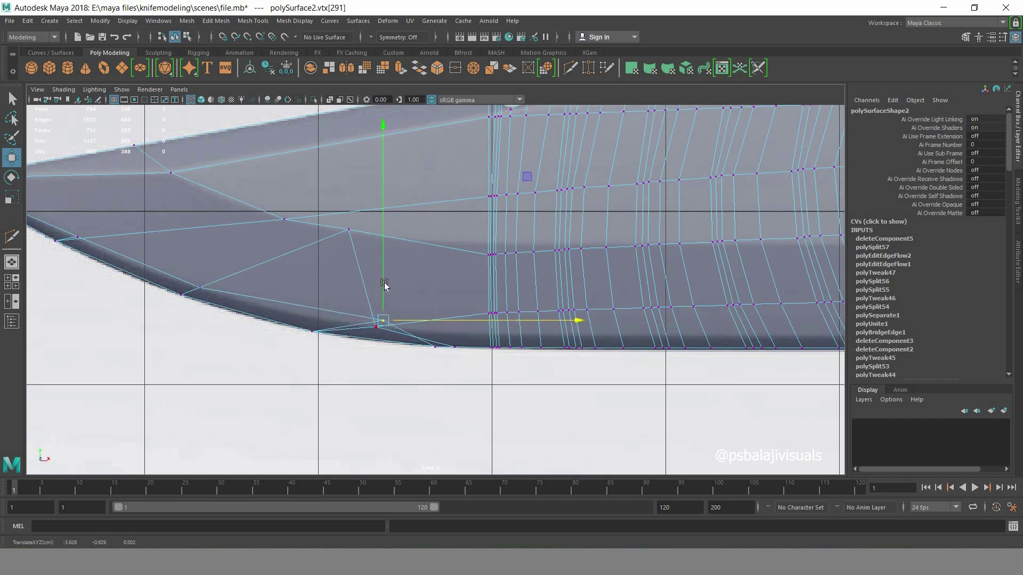
pyautogui.hotkey('ctrl', 'z')
pyautogui.hotkey('ctrl', 'z')
pyautogui.hotkey('ctrl', 'z')
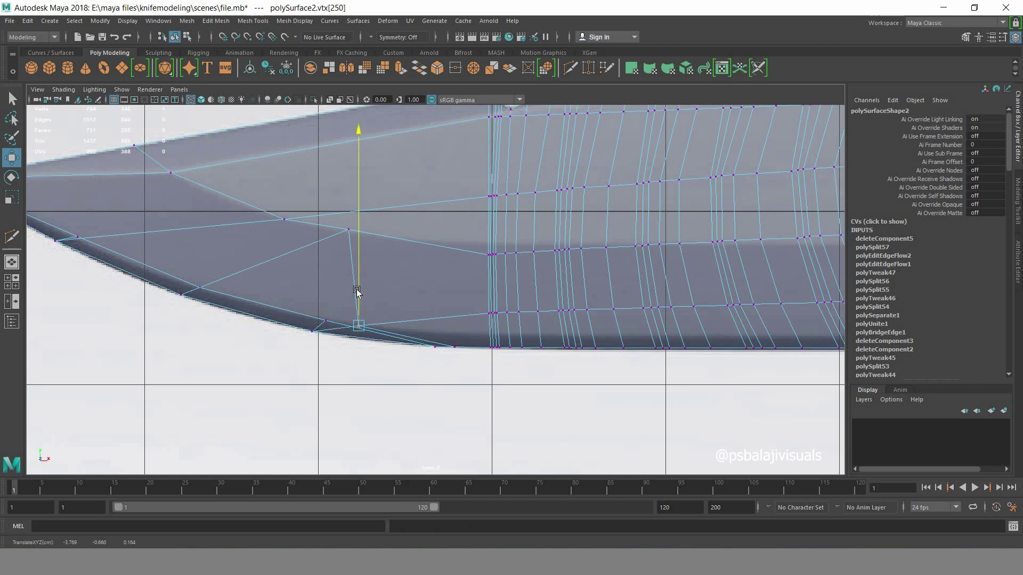
pyautogui.moveTo(396, 327); pyautogui.dragTo(385, 331)
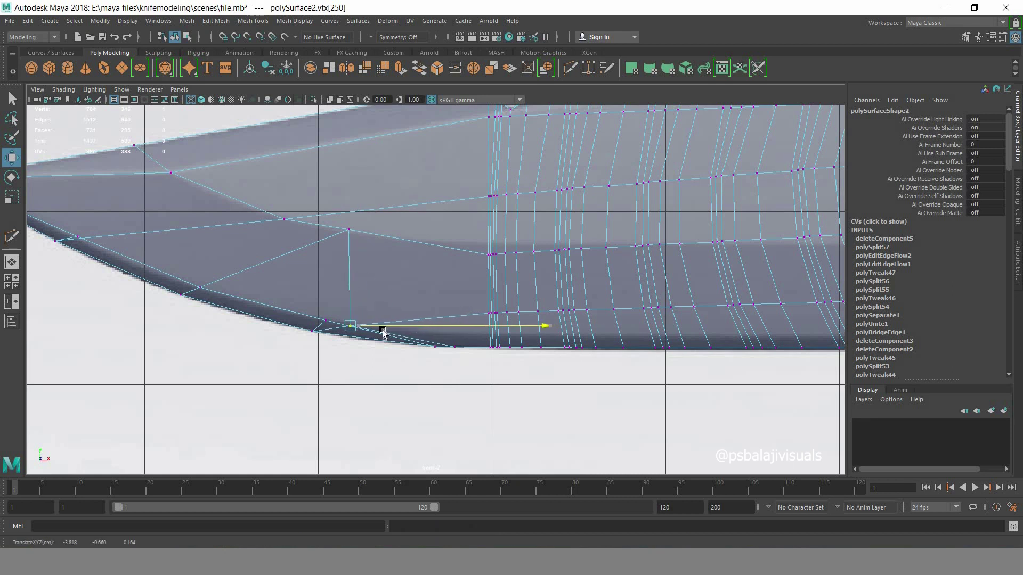
# - Check the vertices along the bevel line one by one across the middle of the blade
pyautogui.click(350, 287)
pyautogui.keyDown('alt'); pyautogui.moveTo(499, 382); pyautogui.dragTo(380, 277, button='middle'); pyautogui.keyUp('alt')
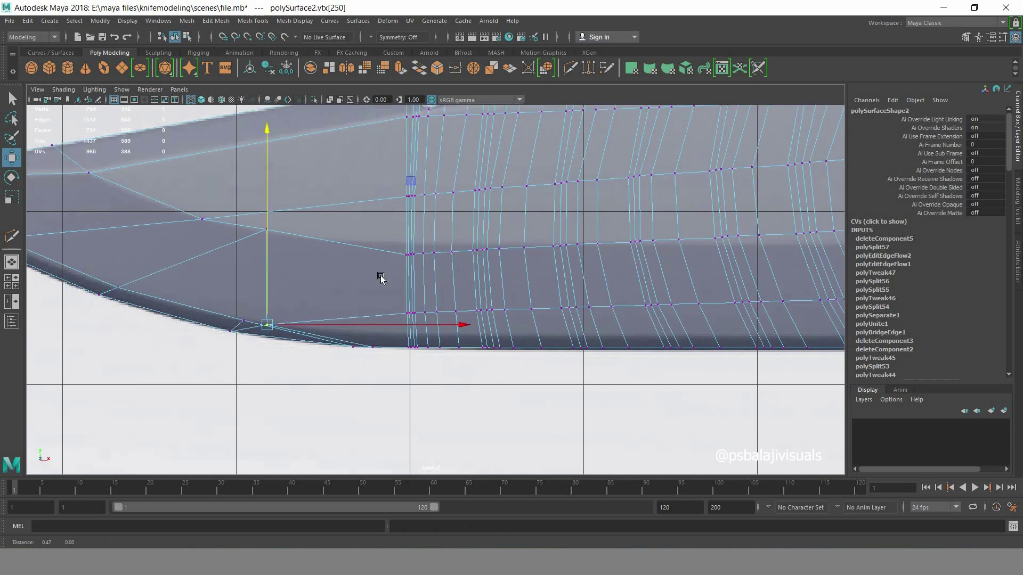
pyautogui.click(412, 246)
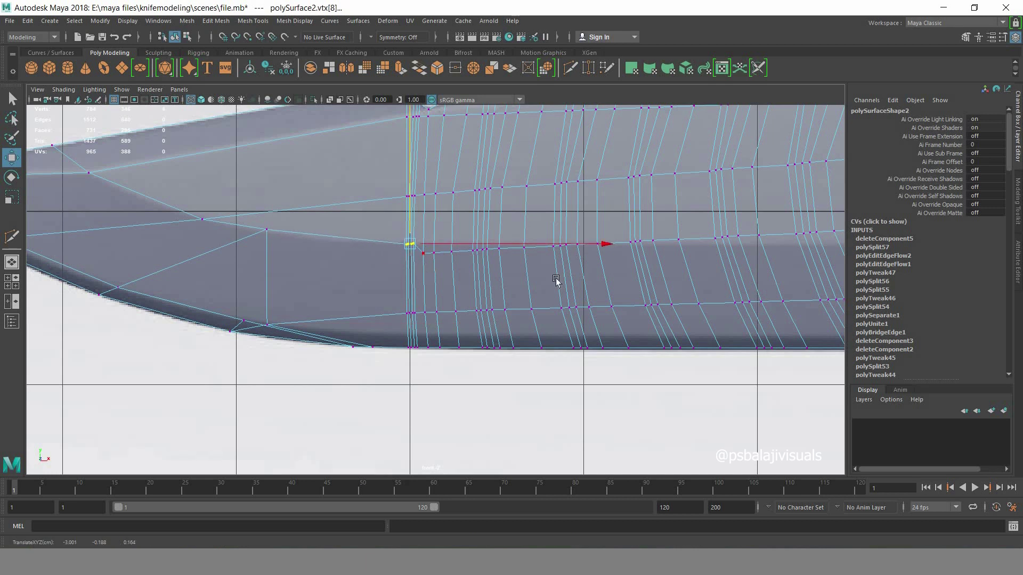
pyautogui.keyDown('alt'); pyautogui.moveTo(555, 281); pyautogui.dragTo(388, 338, button='middle'); pyautogui.keyUp('alt')
pyautogui.scroll(1, 361, 336)
pyautogui.click(364, 310)
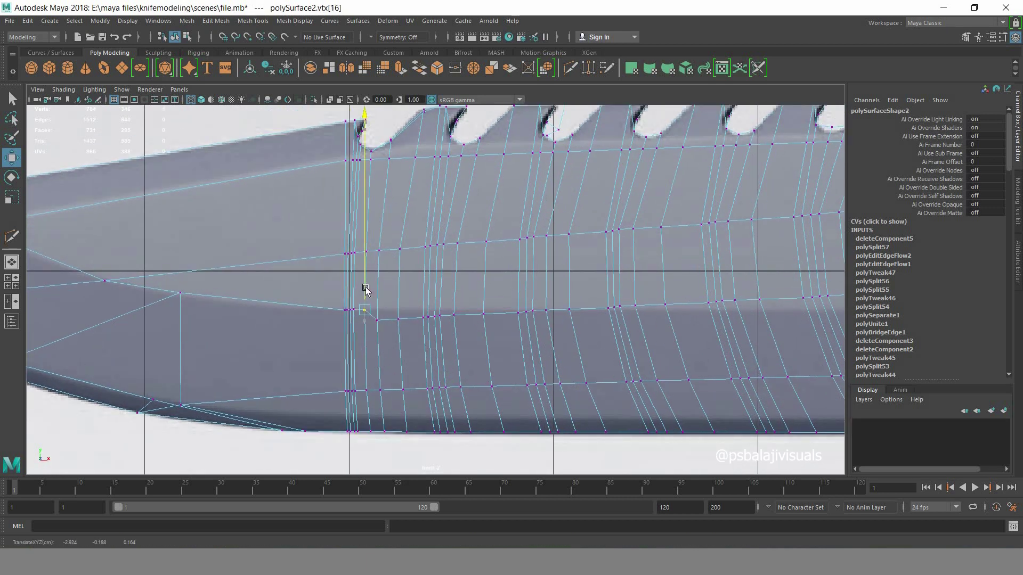
pyautogui.click(377, 314)
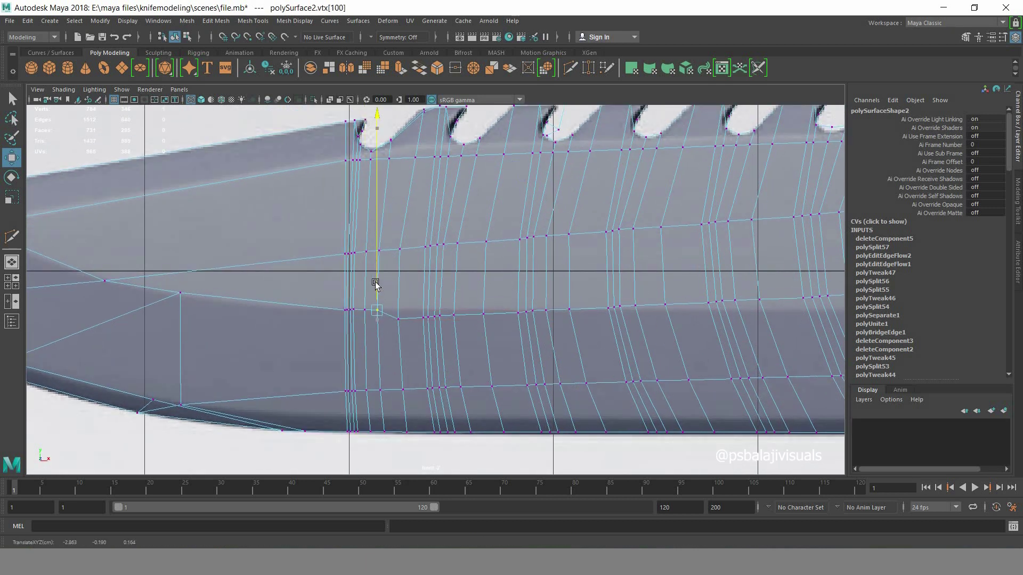
pyautogui.click(407, 304)
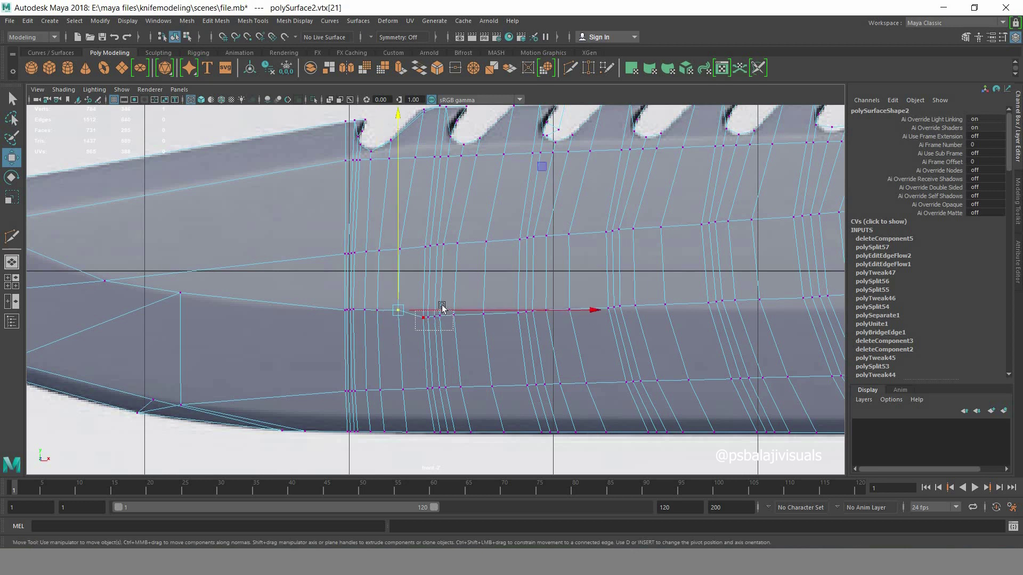
pyautogui.click(431, 317)
pyautogui.click(454, 315)
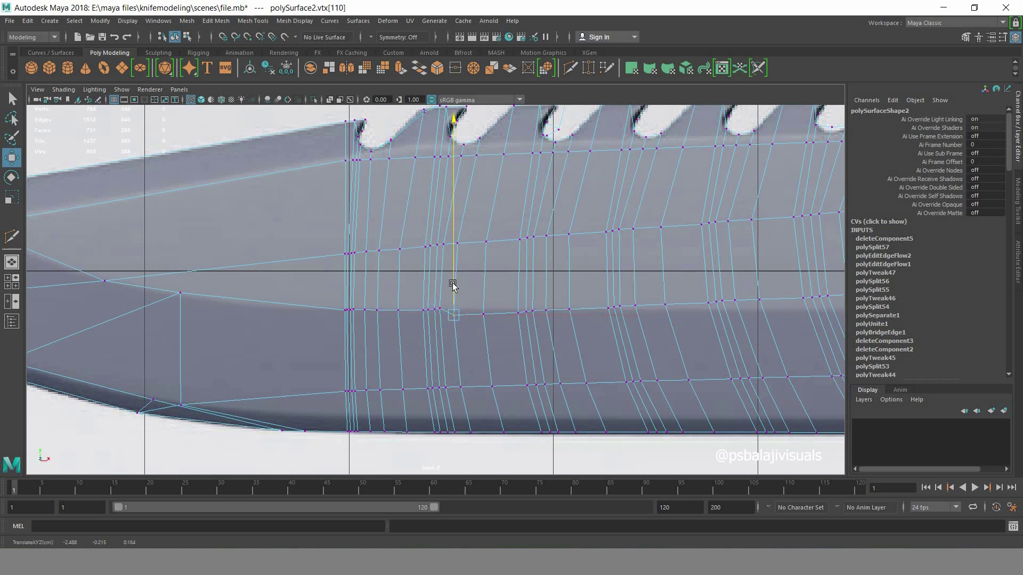
pyautogui.click(483, 314)
pyautogui.scroll(2, 484, 320)
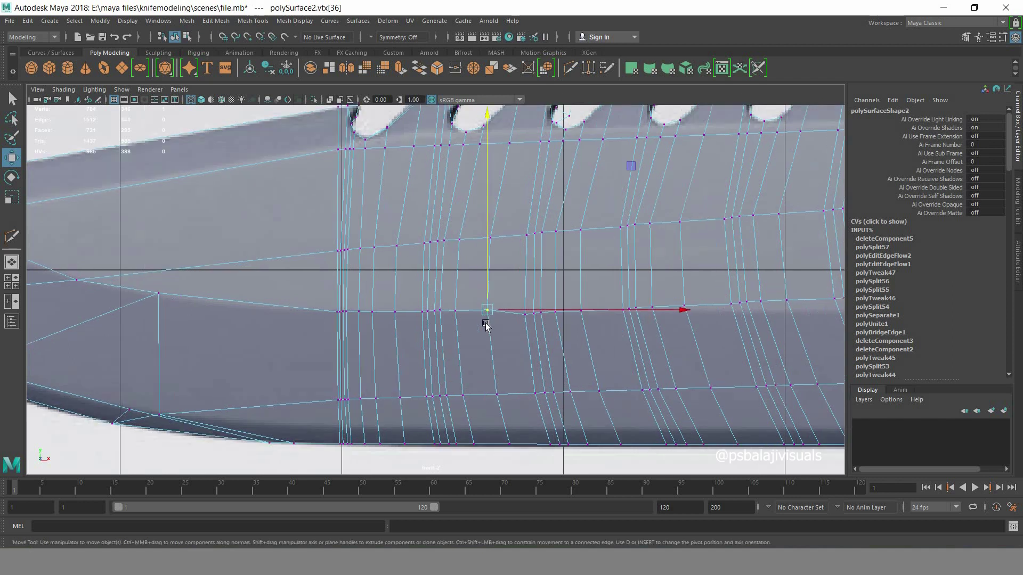
pyautogui.scroll(1, 438, 321)
pyautogui.click(438, 319)
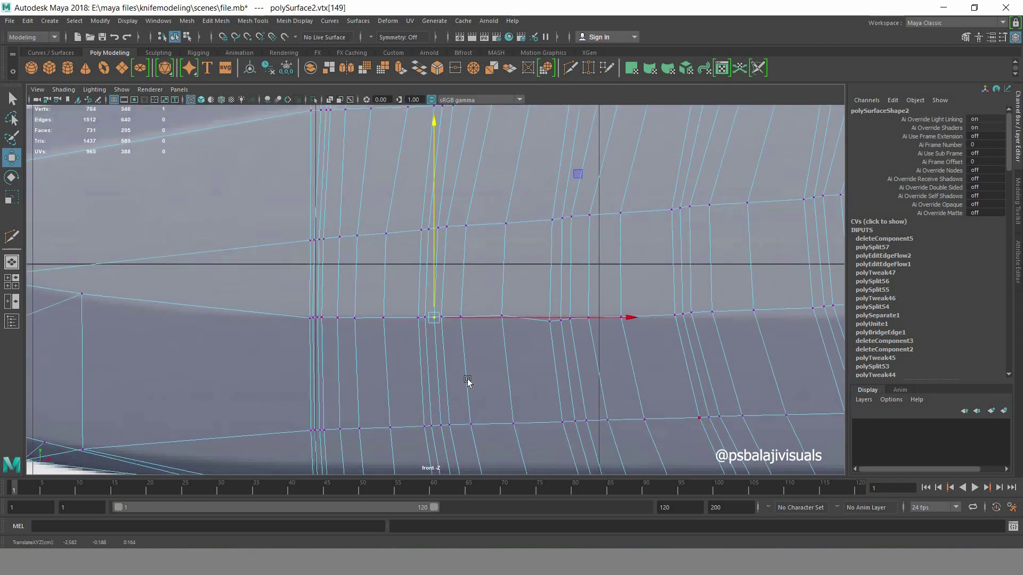
# - Lower the raised bevel vertices in the middle of the blade onto the bevel line
pyautogui.keyDown('alt'); pyautogui.moveTo(467, 381); pyautogui.dragTo(343, 383, button='middle'); pyautogui.keyUp('alt')
pyautogui.click(426, 323)
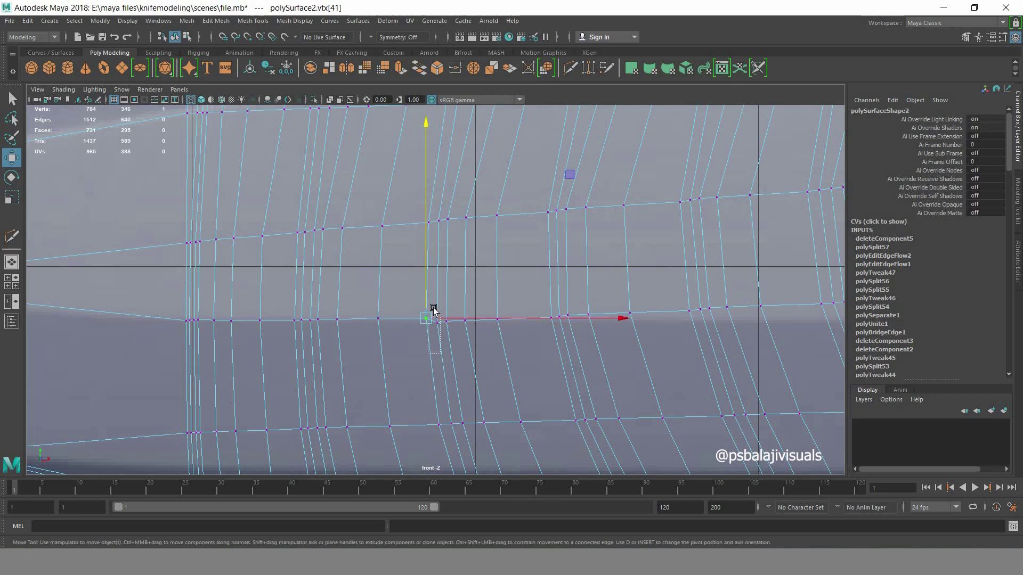
pyautogui.click(446, 321)
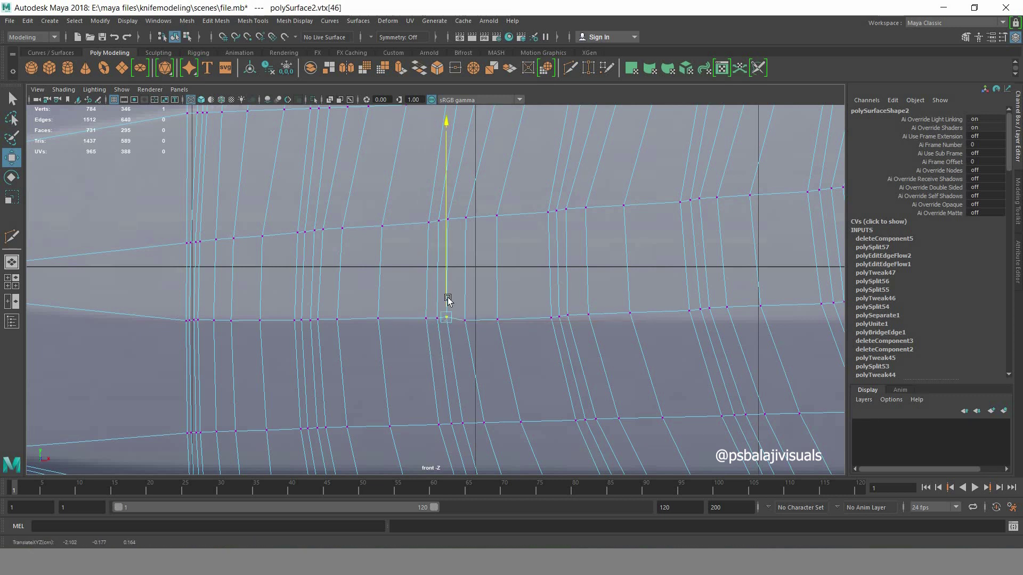
pyautogui.click(465, 319)
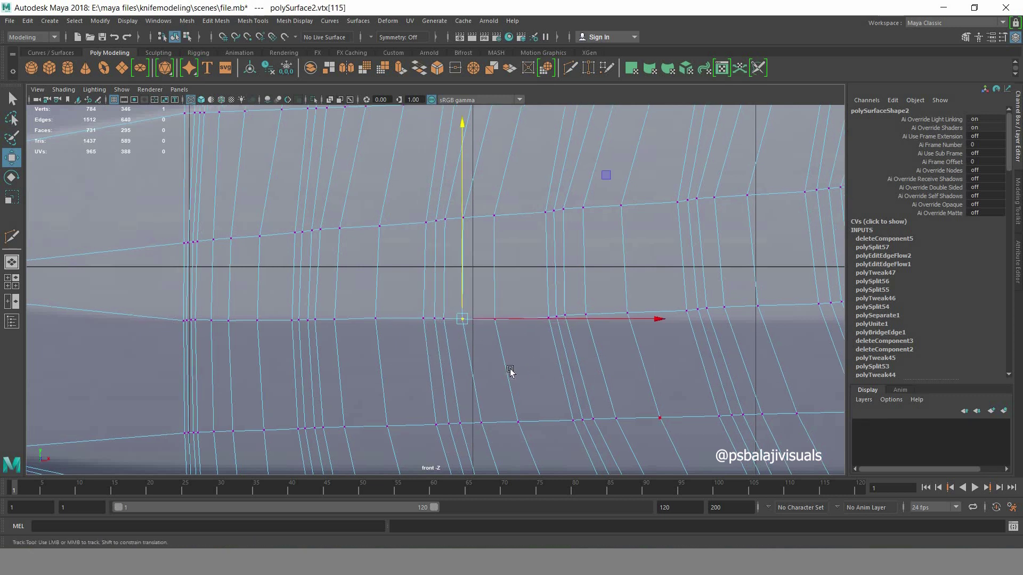
pyautogui.keyDown('alt'); pyautogui.moveTo(666, 372); pyautogui.dragTo(536, 379, button='middle'); pyautogui.keyUp('alt')
pyautogui.click(457, 315)
pyautogui.moveTo(458, 269)
pyautogui.mouseDown()
pyautogui.moveTo(409, 301)
pyautogui.moveTo(419, 300)
pyautogui.mouseUp()
pyautogui.click(437, 316)
pyautogui.click(429, 319)
pyautogui.click(421, 320)
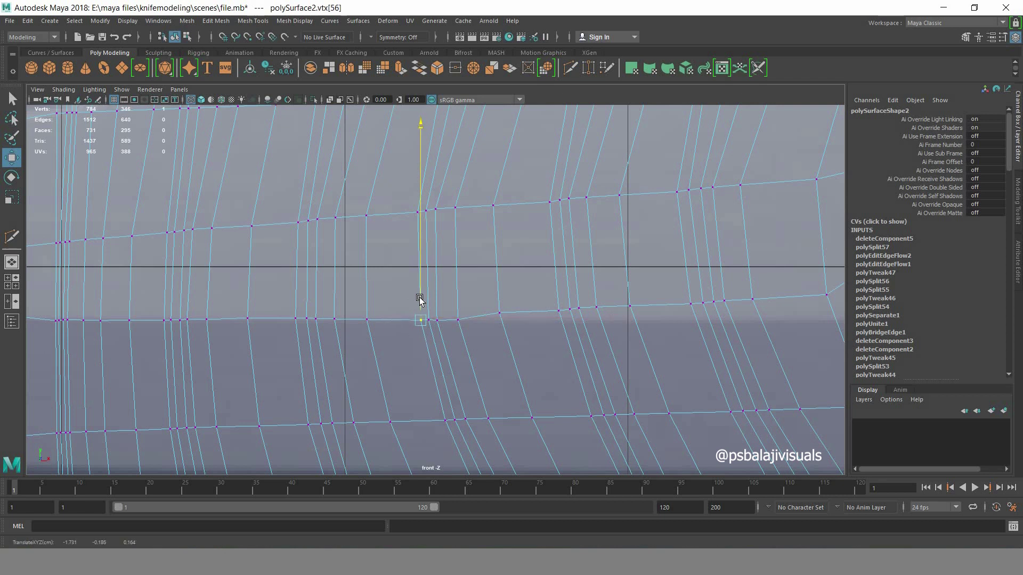
pyautogui.click(499, 312)
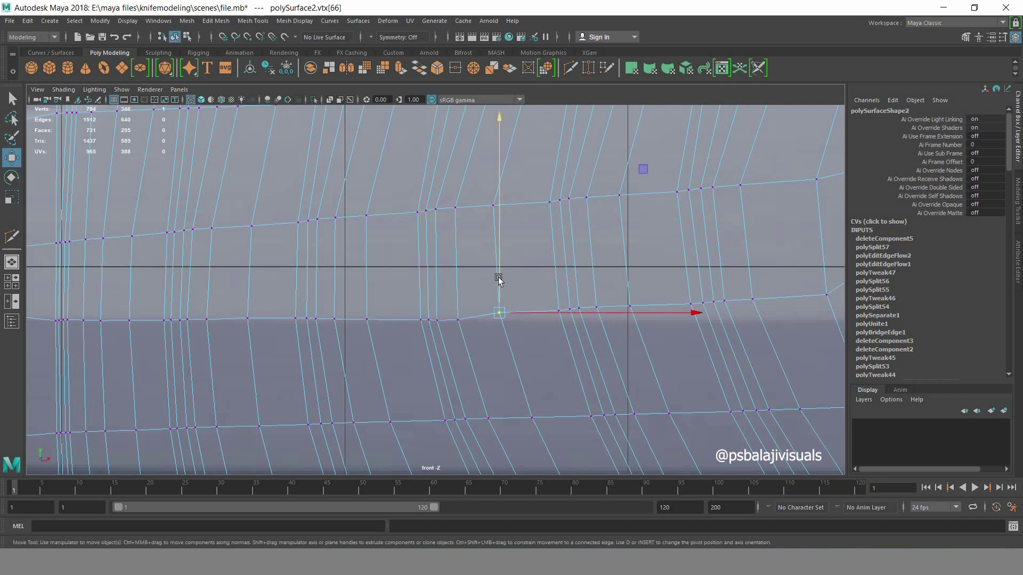
pyautogui.moveTo(498, 279); pyautogui.dragTo(500, 286)
# - Pull the raised vertices nearer the handle down onto the bevel line
pyautogui.click(458, 319)
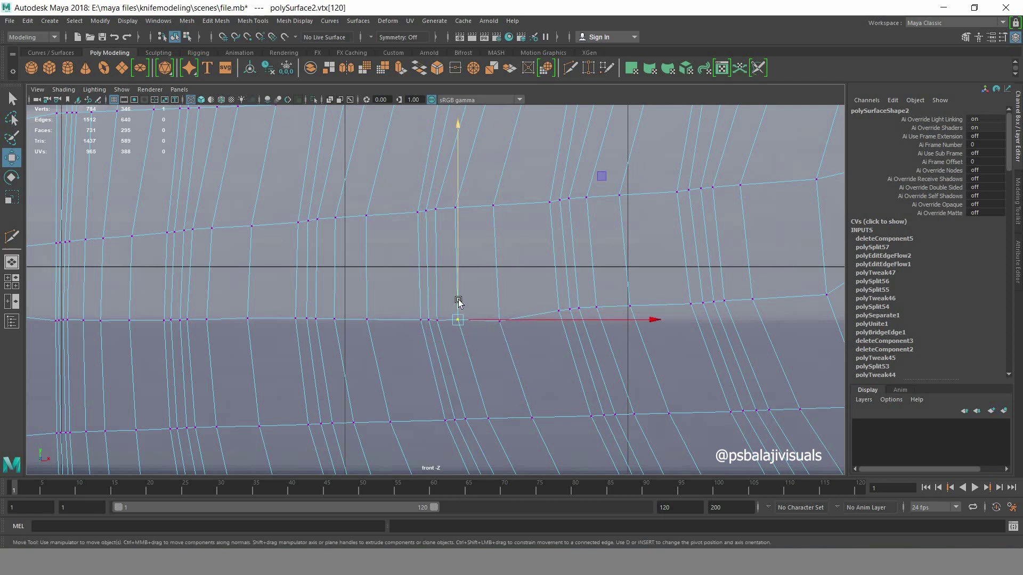
pyautogui.click(558, 311)
pyautogui.moveTo(560, 297); pyautogui.dragTo(562, 289)
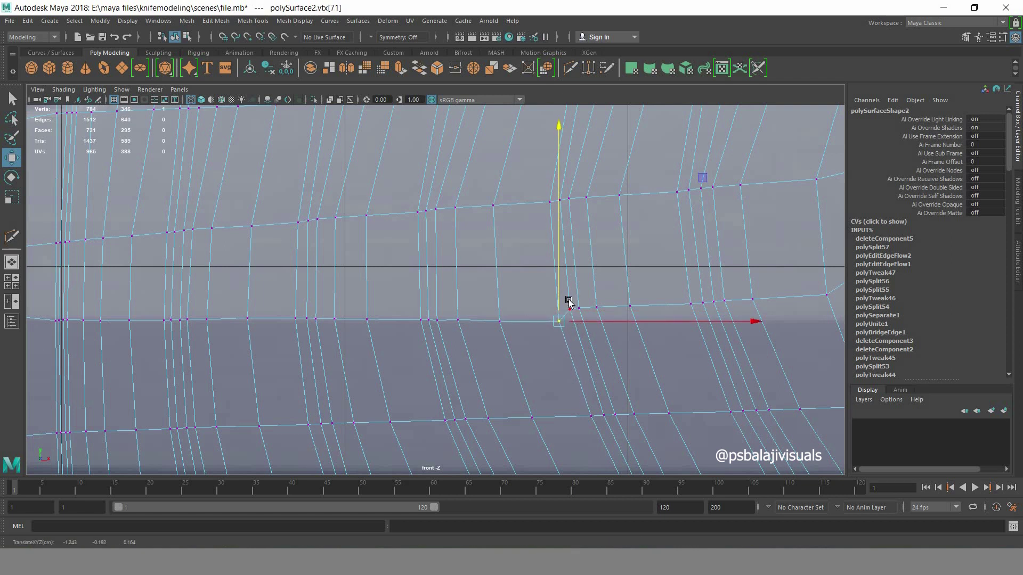
pyautogui.click(570, 308)
pyautogui.click(579, 308)
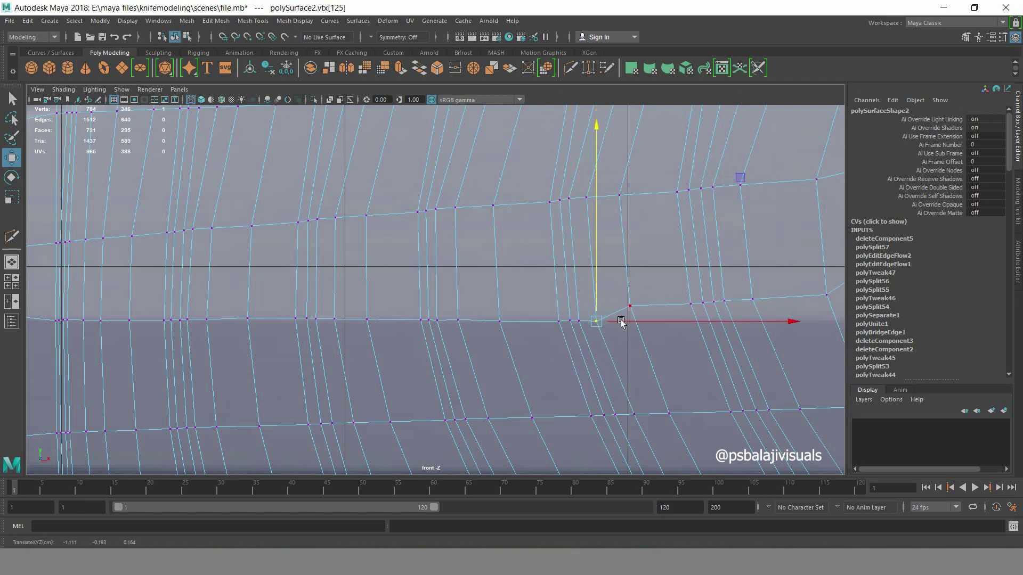
pyautogui.click(629, 307)
pyautogui.moveTo(633, 289); pyautogui.dragTo(631, 288)
pyautogui.keyDown('alt'); pyautogui.moveTo(676, 330); pyautogui.dragTo(491, 308, button='middle'); pyautogui.keyUp('alt')
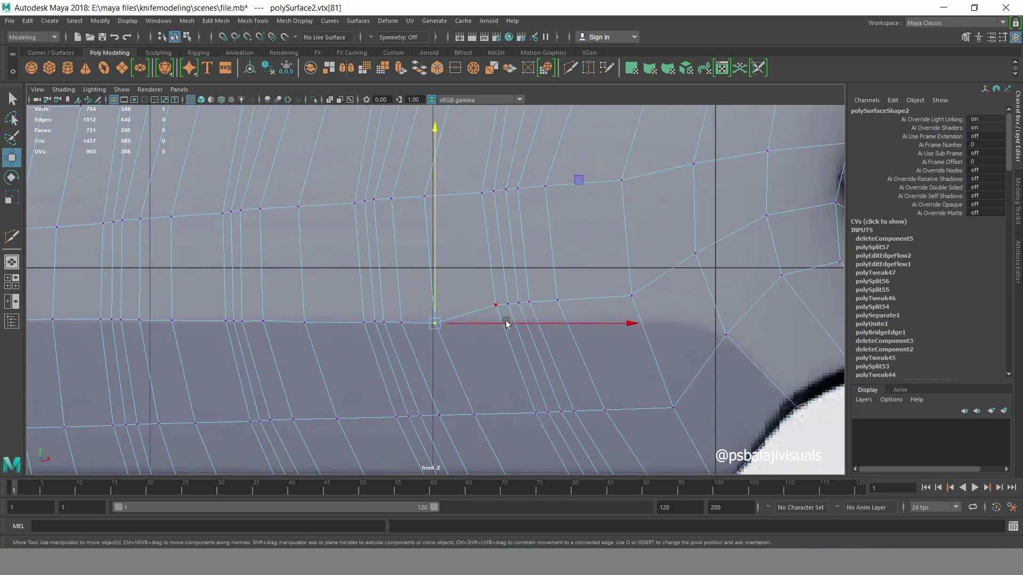
pyautogui.click(497, 304)
pyautogui.moveTo(497, 278)
pyautogui.mouseDown()
pyautogui.moveTo(494, 296)
pyautogui.moveTo(515, 301)
pyautogui.moveTo(563, 282)
pyautogui.mouseUp()
# - Drop the last raised vertices by the handle, including the diagonal-edge one, onto the bevel line
pyautogui.click(511, 304)
pyautogui.click(517, 303)
pyautogui.click(529, 301)
pyautogui.click(557, 300)
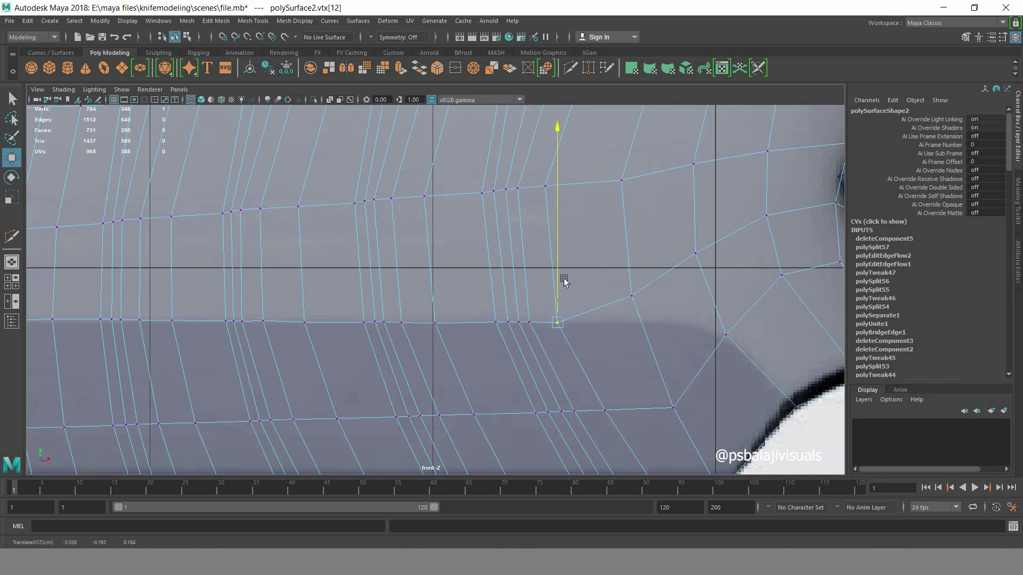
pyautogui.click(632, 296)
pyautogui.moveTo(635, 276); pyautogui.dragTo(641, 298)
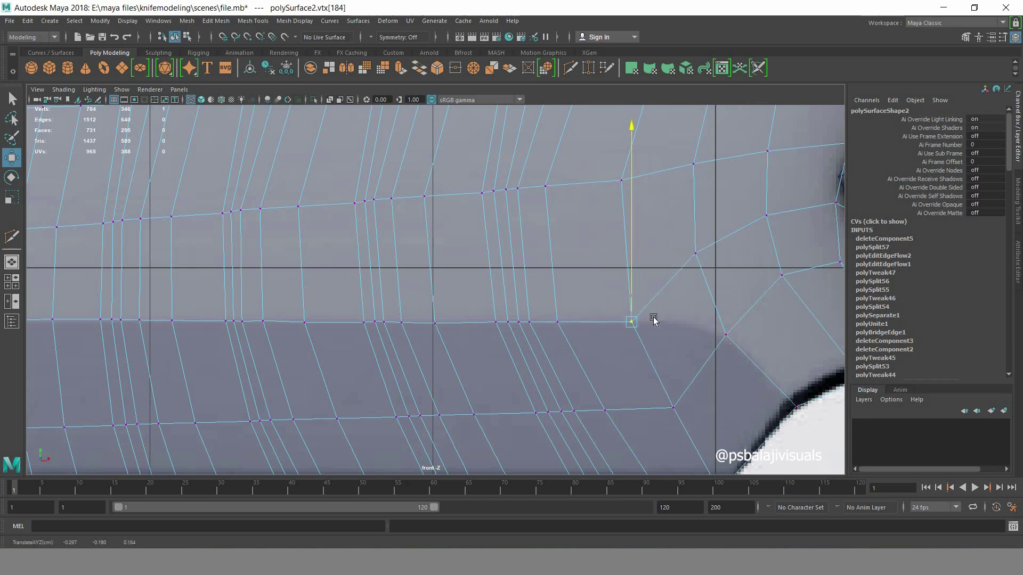
pyautogui.keyDown('alt'); pyautogui.moveTo(573, 376); pyautogui.dragTo(462, 376, button='middle'); pyautogui.keyUp('alt')
pyautogui.click(584, 253)
pyautogui.moveTo(584, 225); pyautogui.dragTo(585, 280)
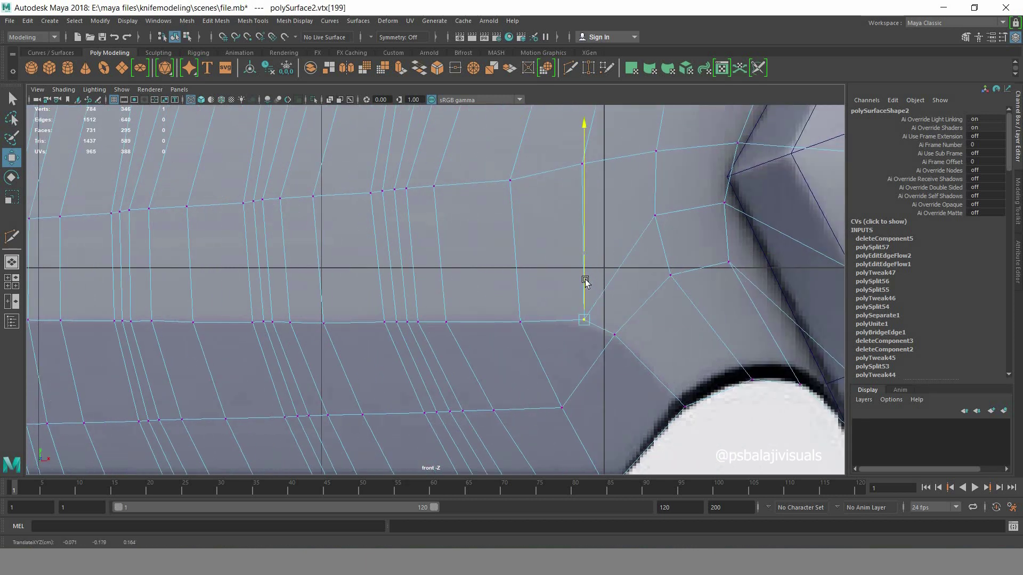
pyautogui.scroll(-5, 575, 298)
# - Pull the first bevel vertices down onto the blade's bottom edge
pyautogui.scroll(-1, 405, 367)
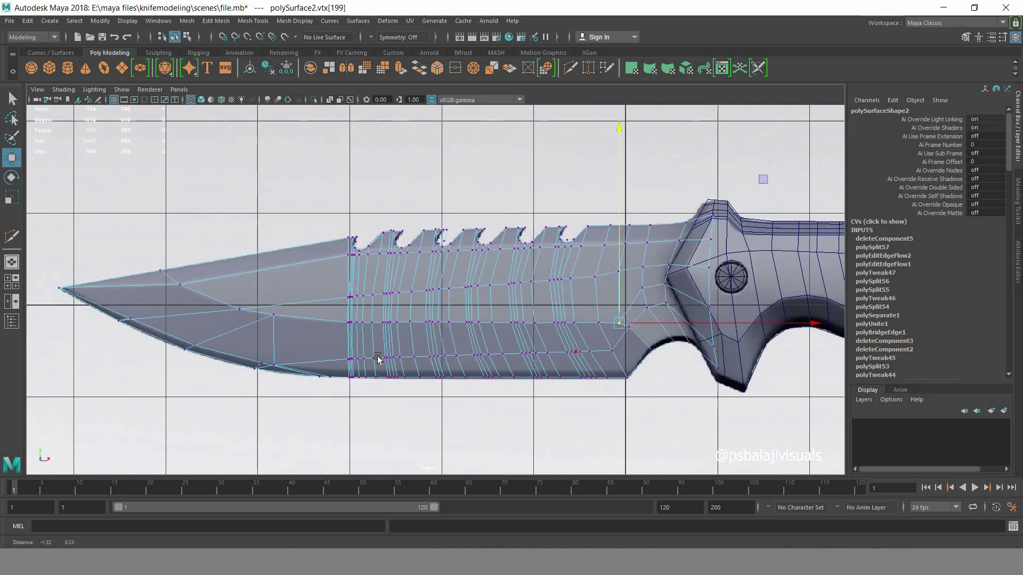
pyautogui.scroll(4, 418, 373)
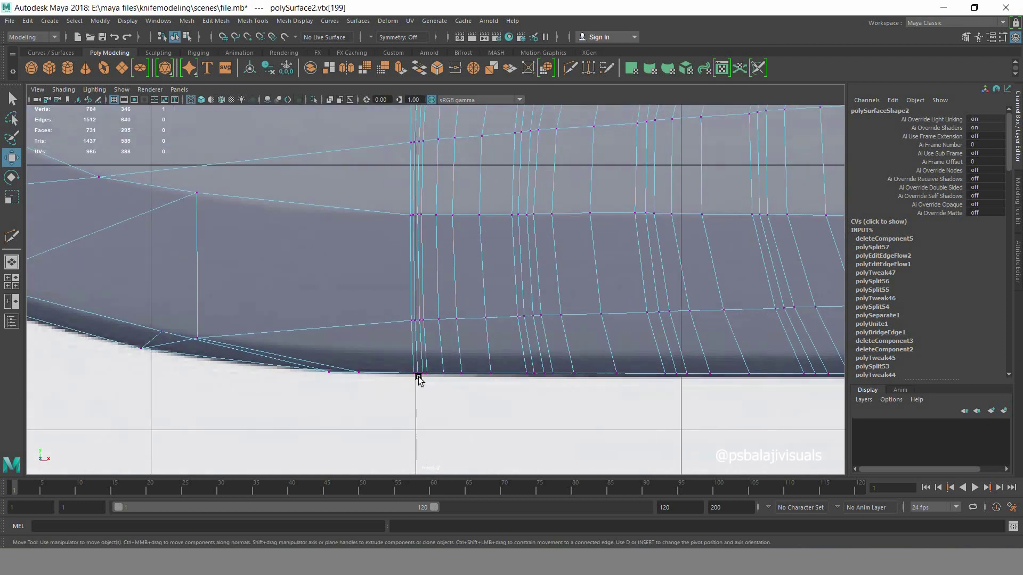
pyautogui.scroll(2, 410, 341)
pyautogui.moveTo(419, 293)
pyautogui.keyDown('ctrl'); pyautogui.keyDown('shift'); pyautogui.mouseDown()
pyautogui.moveTo(421, 315)
pyautogui.moveTo(537, 326)
pyautogui.mouseUp(); pyautogui.keyUp('shift'); pyautogui.keyUp('ctrl')
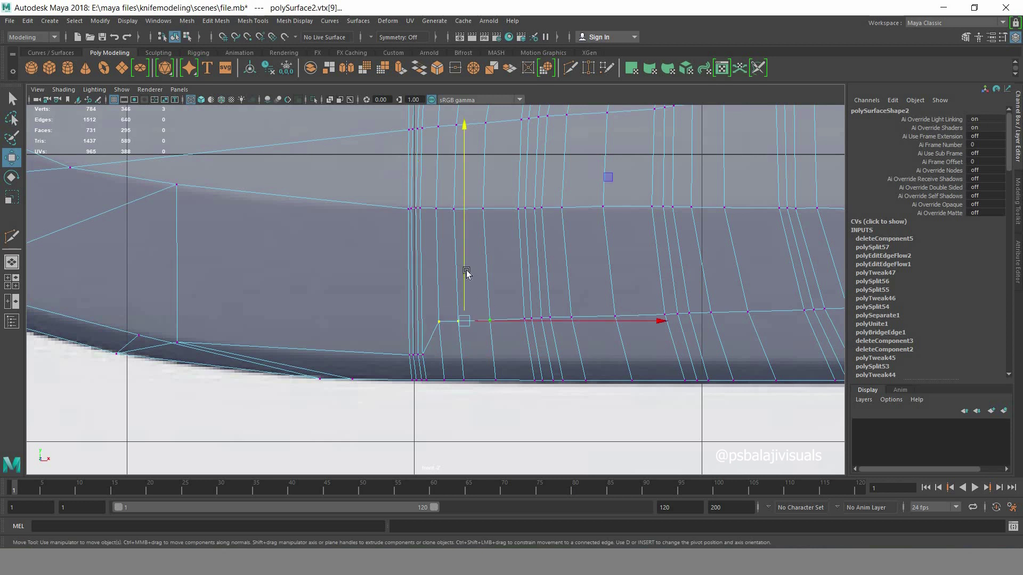
pyautogui.click(538, 320)
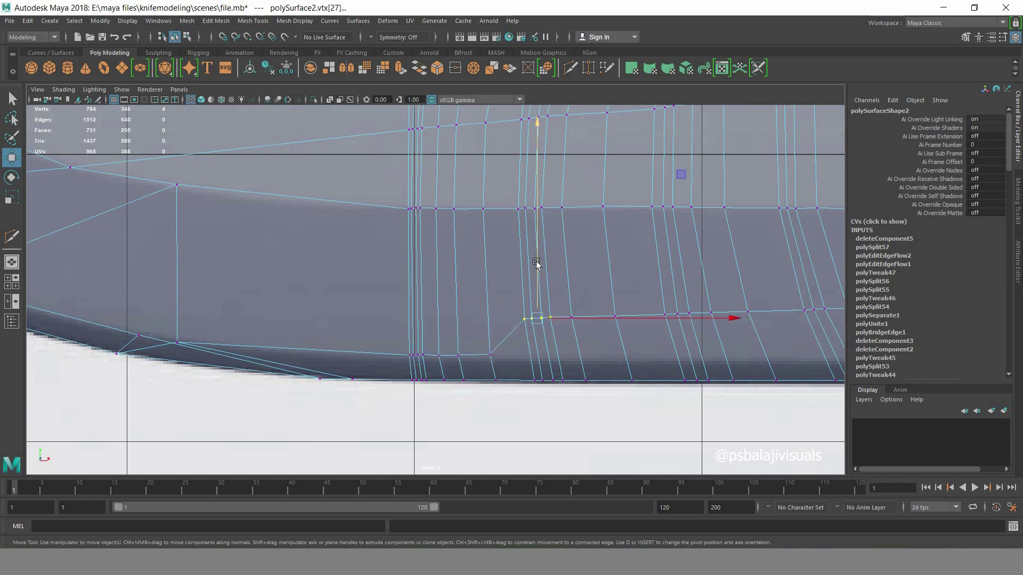
pyautogui.moveTo(539, 265); pyautogui.dragTo(546, 302)
pyautogui.click(486, 332)
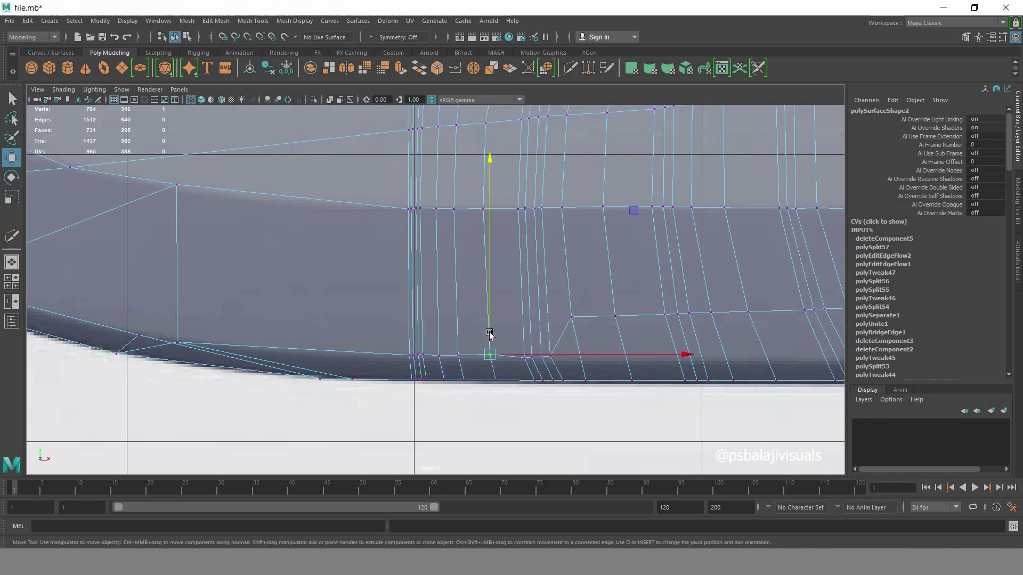
pyautogui.click(459, 333)
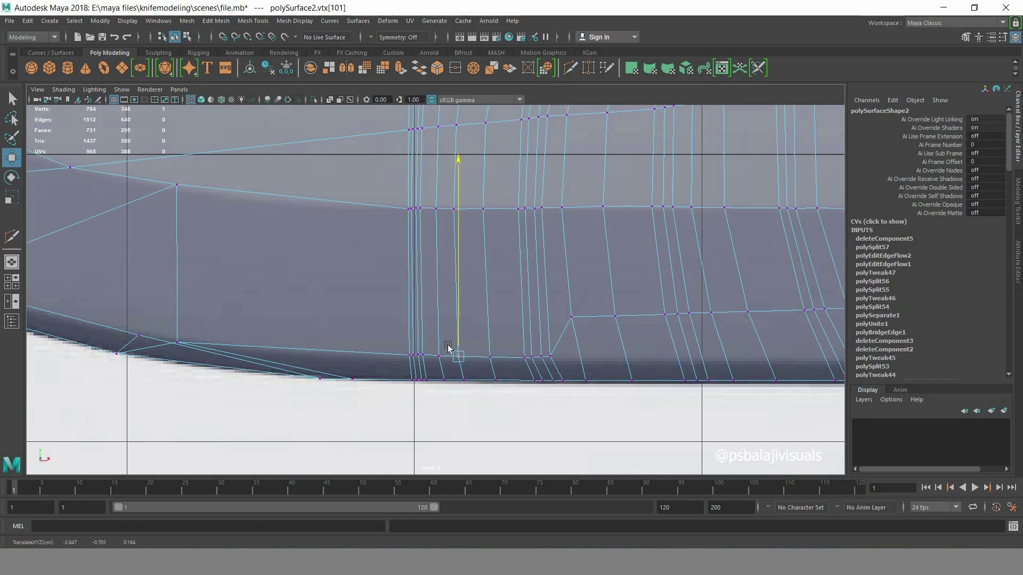
# - Flatten the next stretch of bevel vertices down onto the bottom edge
pyautogui.keyDown('alt'); pyautogui.moveTo(589, 338); pyautogui.dragTo(456, 319, button='middle'); pyautogui.keyUp('alt')
pyautogui.click(465, 315)
pyautogui.moveTo(465, 314); pyautogui.dragTo(466, 318)
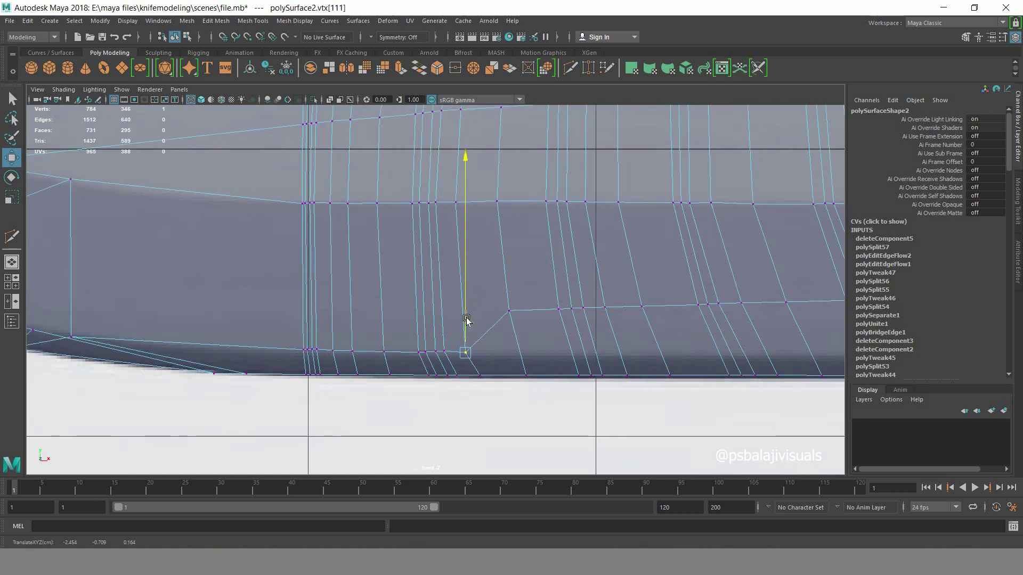
pyautogui.click(509, 311)
pyautogui.moveTo(510, 254)
pyautogui.mouseDown()
pyautogui.moveTo(512, 294)
pyautogui.moveTo(568, 322)
pyautogui.mouseUp()
pyautogui.click(559, 309)
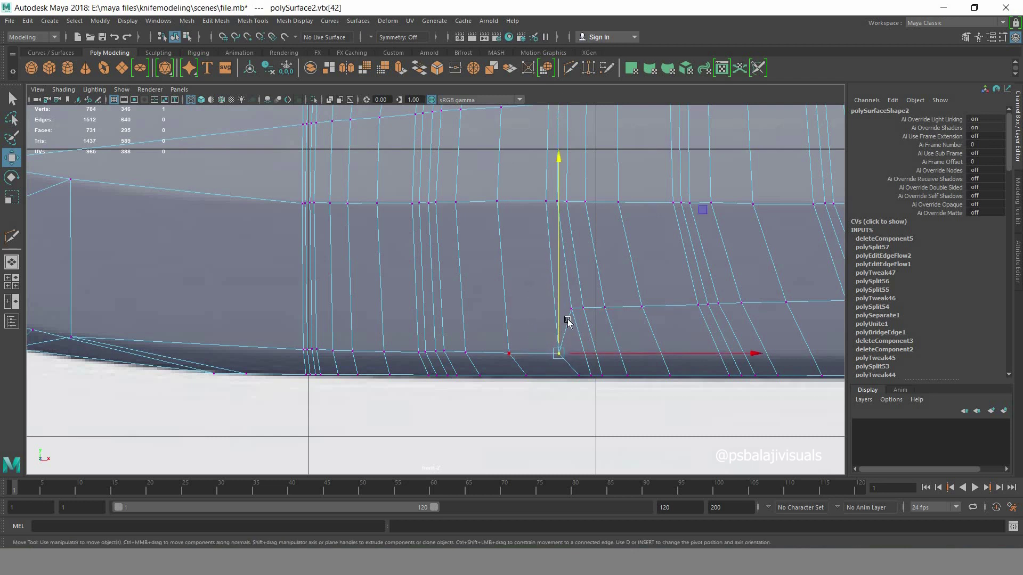
pyautogui.click(572, 308)
pyautogui.moveTo(573, 282); pyautogui.dragTo(573, 325)
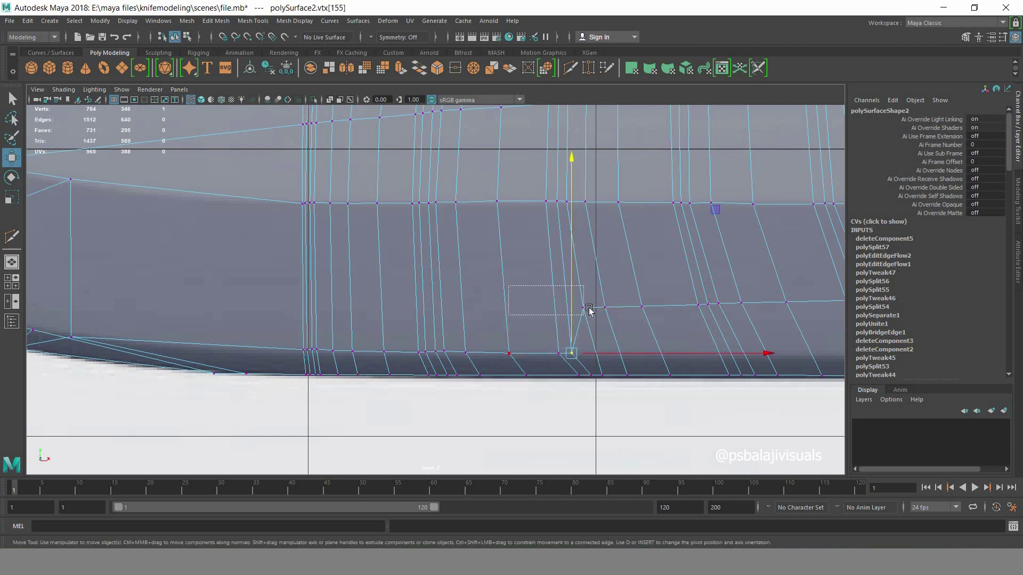
pyautogui.moveTo(508, 284)
pyautogui.mouseDown()
pyautogui.moveTo(589, 313)
pyautogui.moveTo(585, 350)
pyautogui.mouseUp()
pyautogui.click(605, 307)
pyautogui.moveTo(606, 260); pyautogui.dragTo(613, 309)
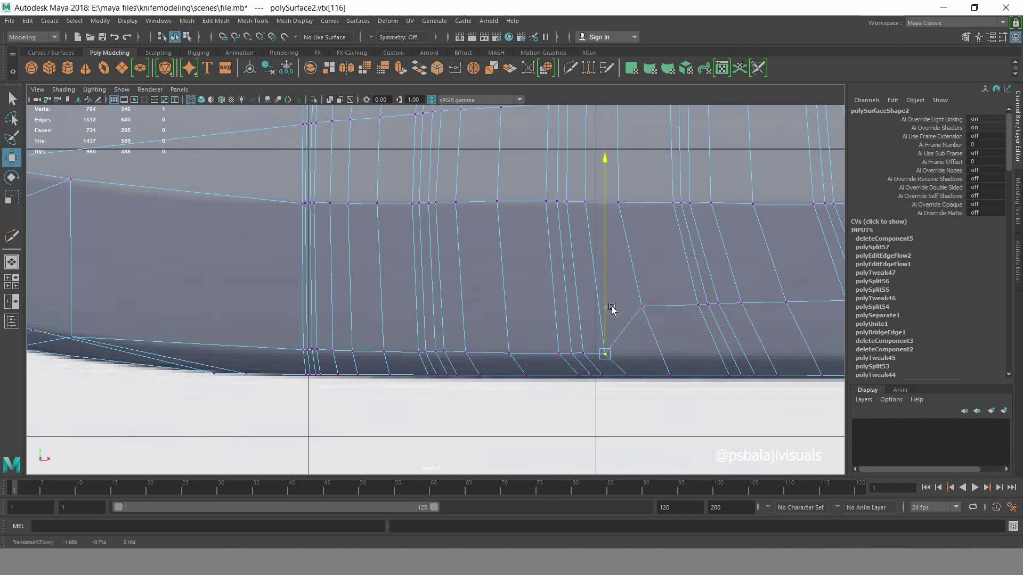
# - Drop the following five bevel vertices further along onto the bottom edge
pyautogui.click(642, 306)
pyautogui.moveTo(642, 277); pyautogui.dragTo(643, 323)
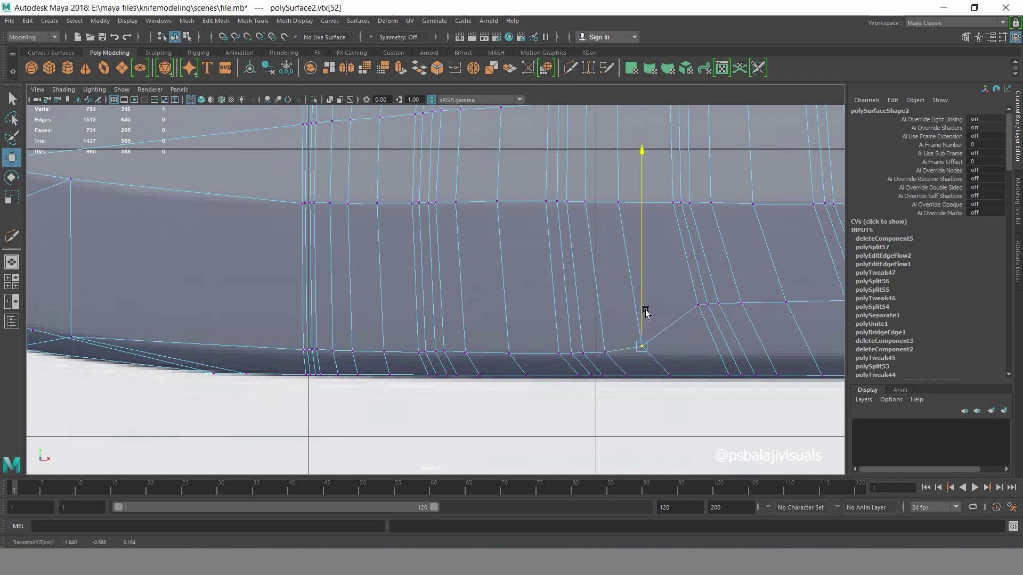
pyautogui.click(698, 305)
pyautogui.moveTo(698, 272); pyautogui.dragTo(702, 318)
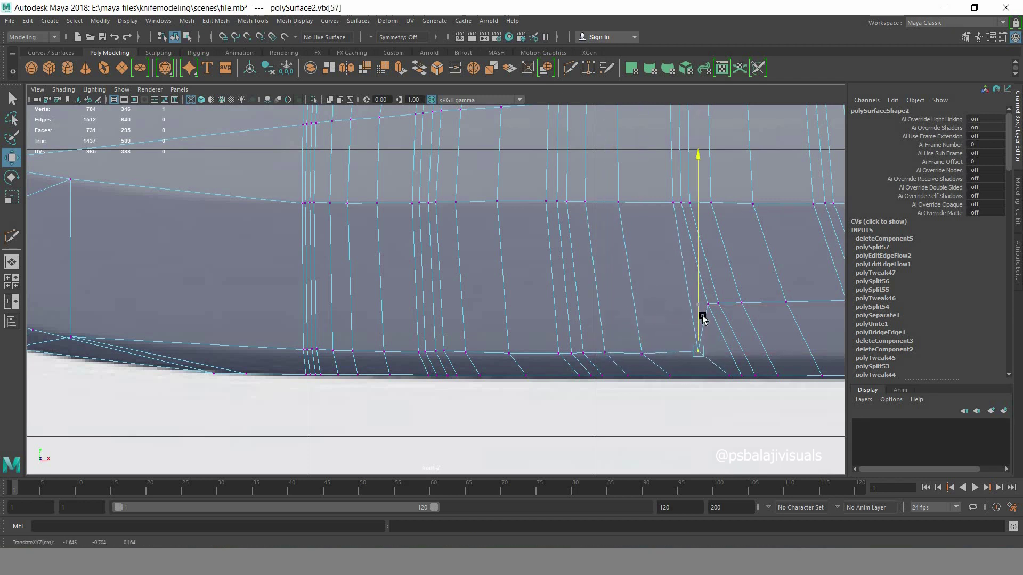
pyautogui.click(708, 305)
pyautogui.moveTo(708, 264); pyautogui.dragTo(710, 310)
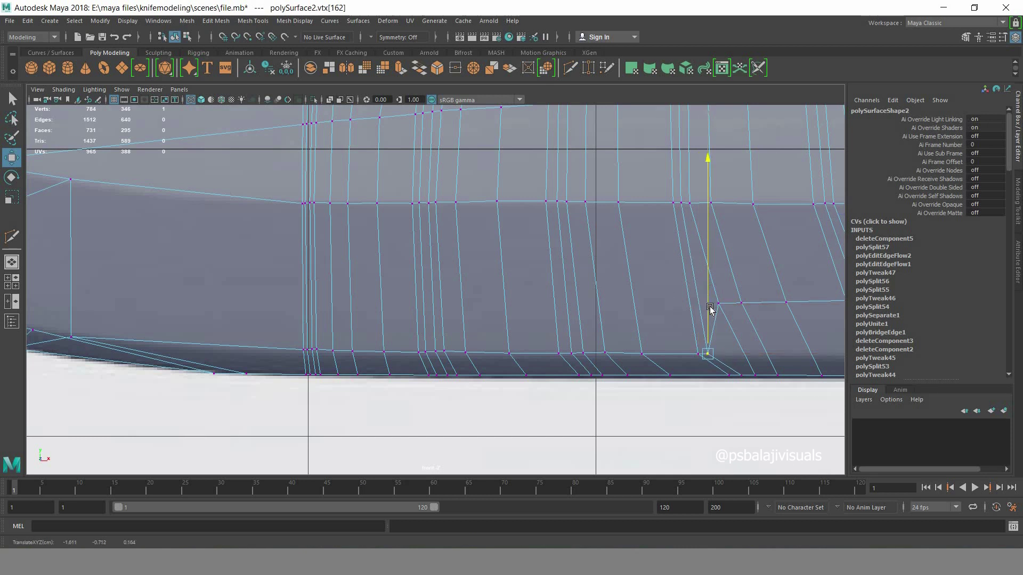
pyautogui.click(717, 301)
pyautogui.moveTo(719, 268); pyautogui.dragTo(725, 318)
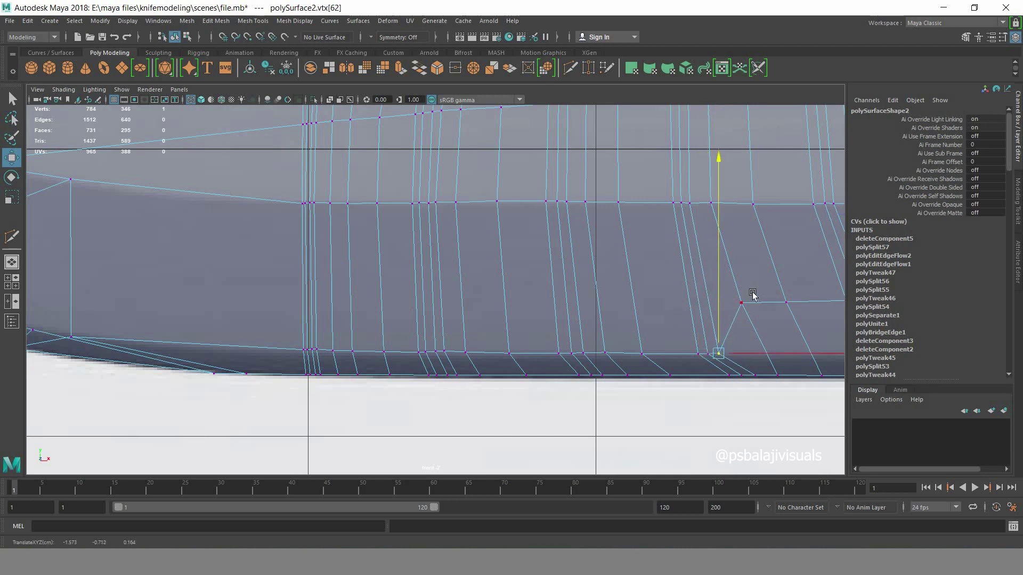
pyautogui.click(741, 302)
pyautogui.moveTo(741, 271); pyautogui.dragTo(740, 319)
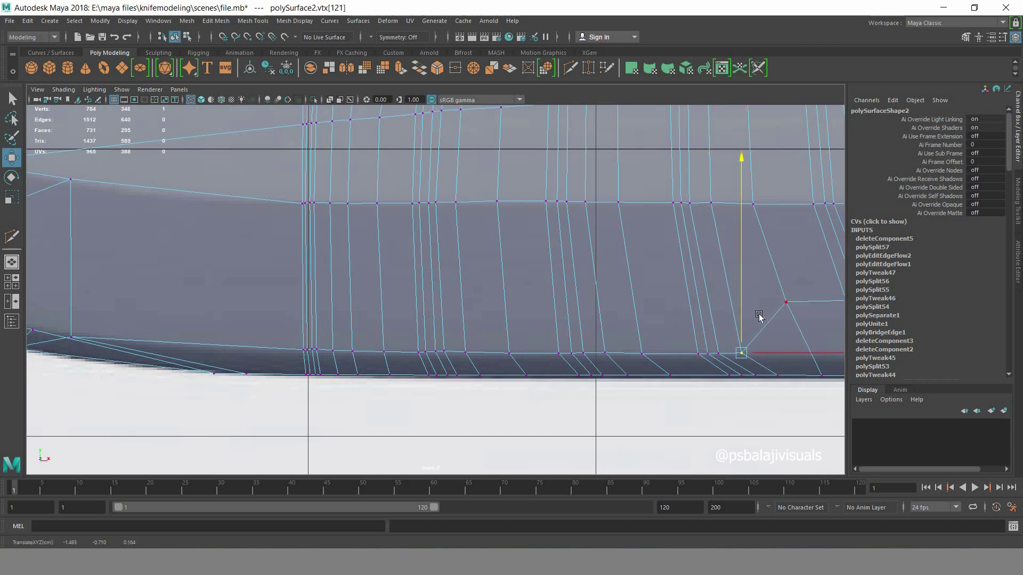
# - Pull the remaining bevel vertices near the guard down onto the bottom edge
pyautogui.keyDown('alt'); pyautogui.moveTo(759, 317); pyautogui.dragTo(541, 287, button='middle'); pyautogui.keyUp('alt')
pyautogui.click(569, 271)
pyautogui.moveTo(573, 200)
pyautogui.mouseDown()
pyautogui.moveTo(580, 251)
pyautogui.moveTo(649, 288)
pyautogui.mouseUp()
pyautogui.moveTo(633, 203); pyautogui.dragTo(662, 248)
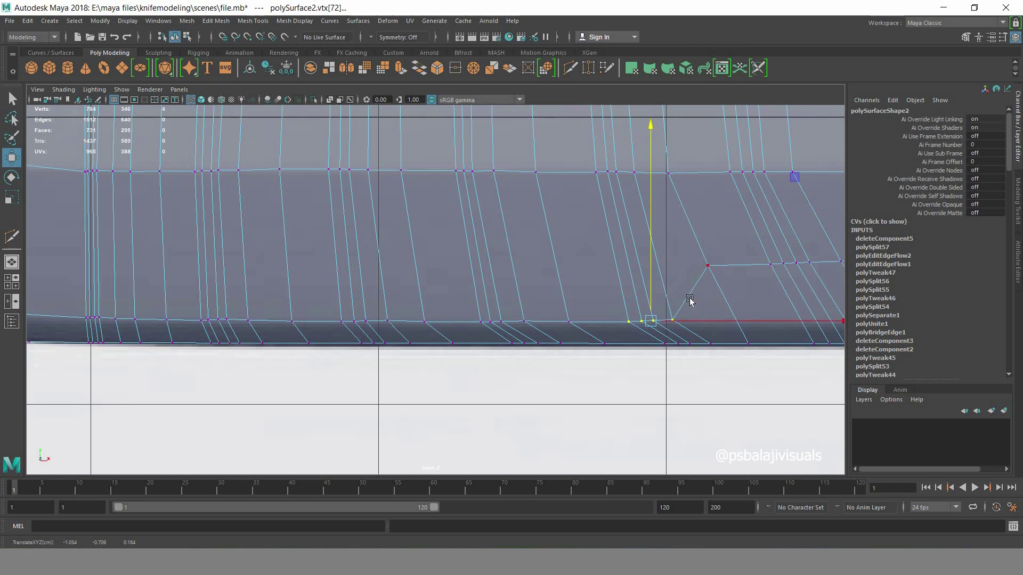
pyautogui.moveTo(688, 304); pyautogui.dragTo(677, 292)
pyautogui.moveTo(661, 333); pyautogui.dragTo(655, 295)
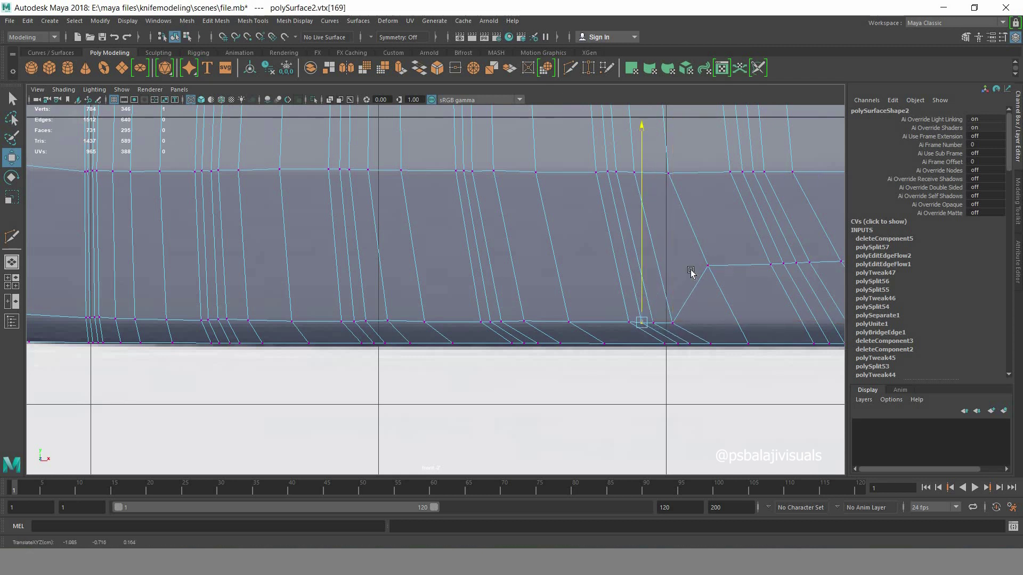
pyautogui.moveTo(730, 275)
pyautogui.mouseDown()
pyautogui.moveTo(692, 247)
pyautogui.moveTo(713, 269)
pyautogui.mouseUp()
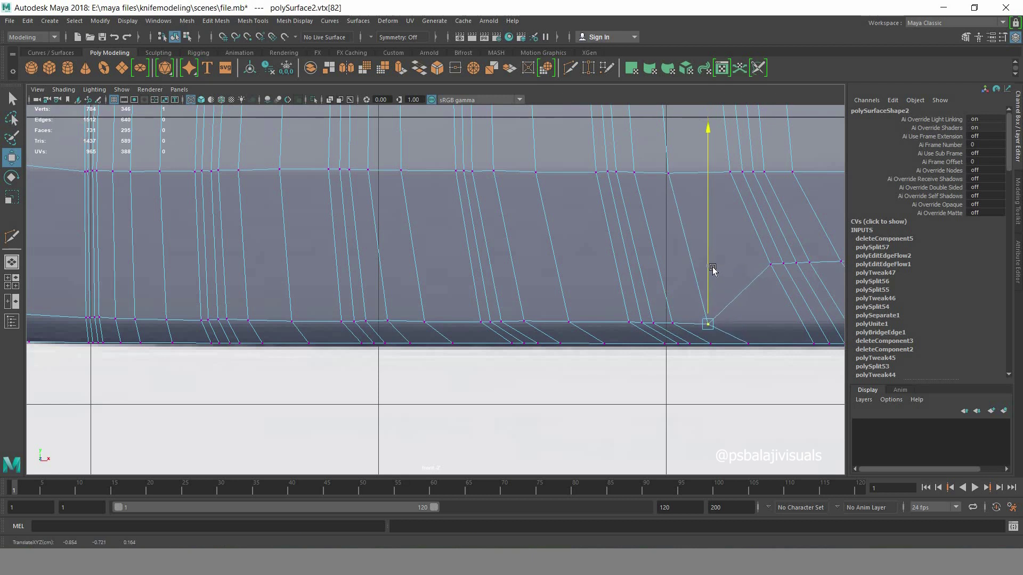
pyautogui.keyDown('alt'); pyautogui.moveTo(567, 286); pyautogui.dragTo(388, 286, button='middle'); pyautogui.keyUp('alt')
pyautogui.moveTo(599, 268); pyautogui.dragTo(576, 254)
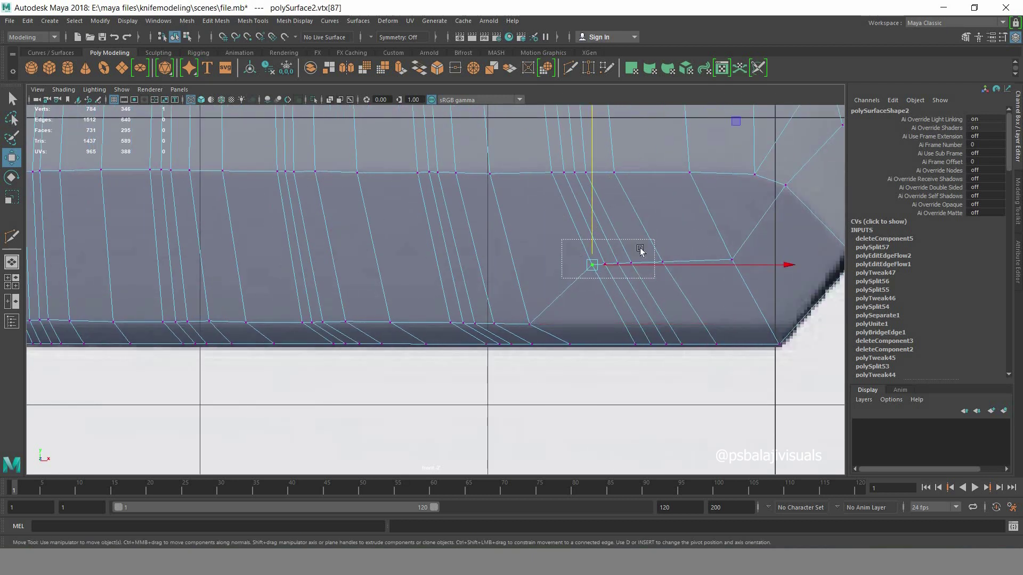
pyautogui.moveTo(611, 210); pyautogui.dragTo(616, 224)
pyautogui.click(662, 262)
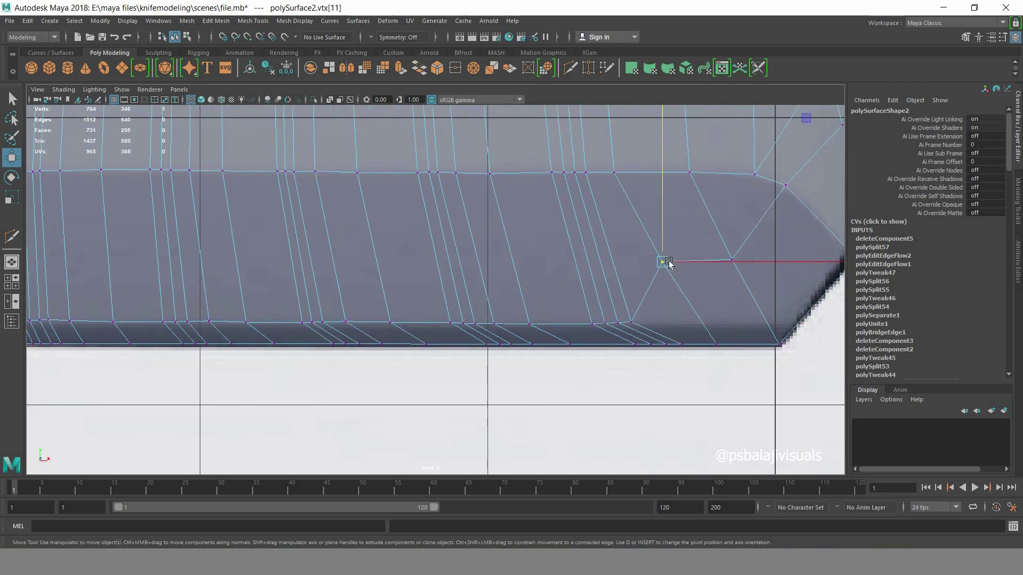
pyautogui.moveTo(666, 263); pyautogui.dragTo(670, 283)
pyautogui.click(732, 259)
pyautogui.moveTo(735, 261); pyautogui.dragTo(740, 290)
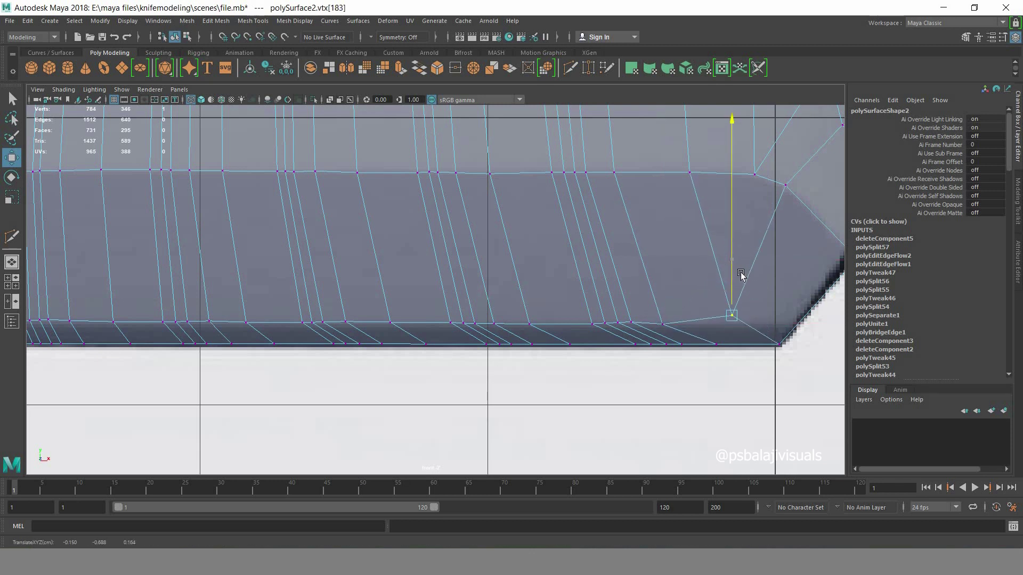
# - Slide the rear corner vertex right to meet the guard's curve, undoing an accidental imagePlane1 selection
pyautogui.keyDown('alt'); pyautogui.moveTo(831, 331); pyautogui.dragTo(622, 317, button='middle'); pyautogui.keyUp('alt')
pyautogui.moveTo(560, 312); pyautogui.dragTo(610, 311)
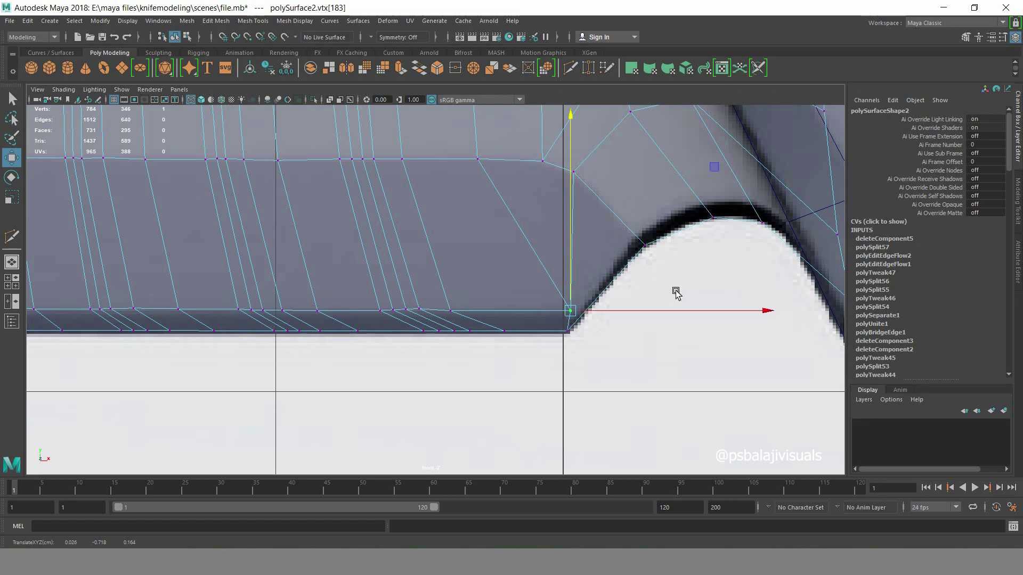
pyautogui.keyDown('alt'); pyautogui.moveTo(676, 290); pyautogui.dragTo(664, 336, button='middle'); pyautogui.keyUp('alt')
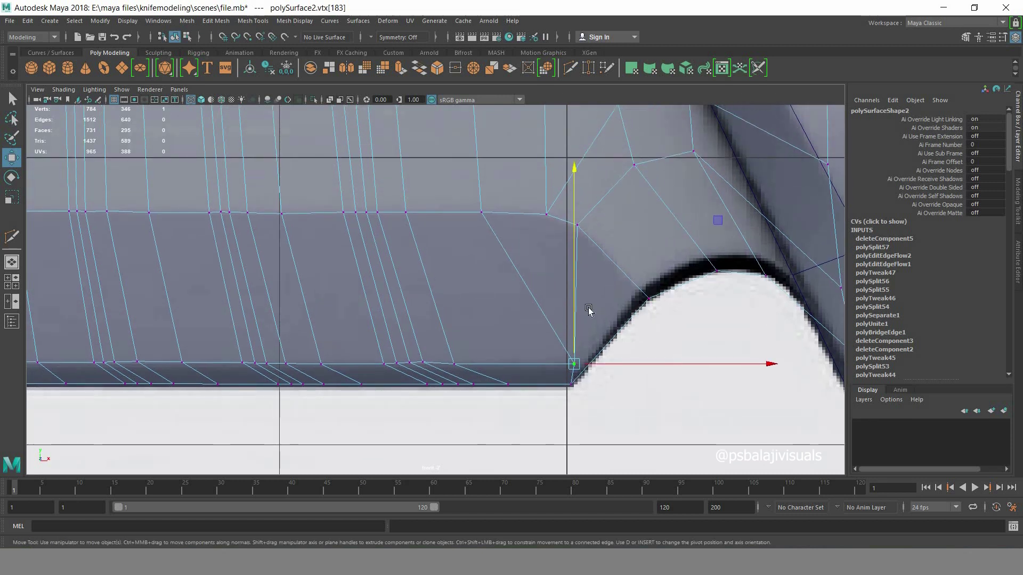
pyautogui.click(613, 373)
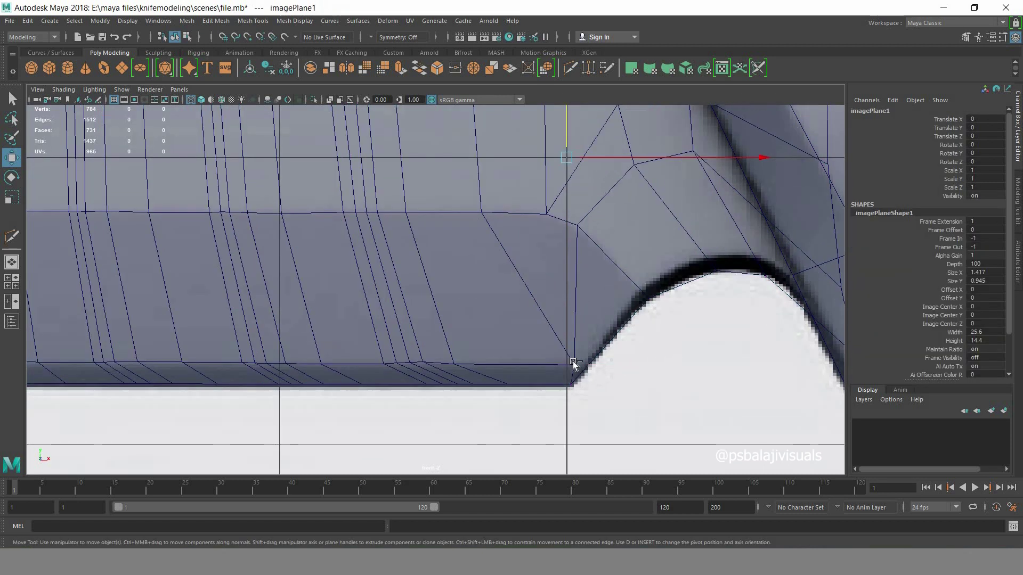
pyautogui.hotkey('ctrl', 'z')
# - Zoom in on the tip's lower edge and nudge the bevel corner vertices onto the reference bevel line
pyautogui.scroll(-10, 653, 383)
pyautogui.scroll(2, 656, 384)
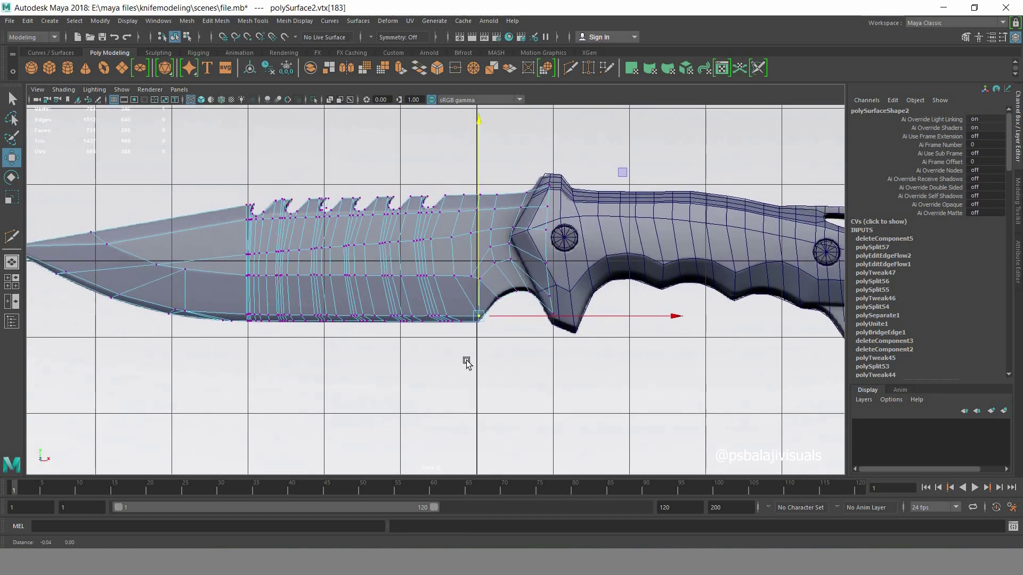
pyautogui.scroll(2, 469, 361)
pyautogui.scroll(2, 599, 384)
pyautogui.scroll(2, 487, 417)
pyautogui.scroll(5, 566, 350)
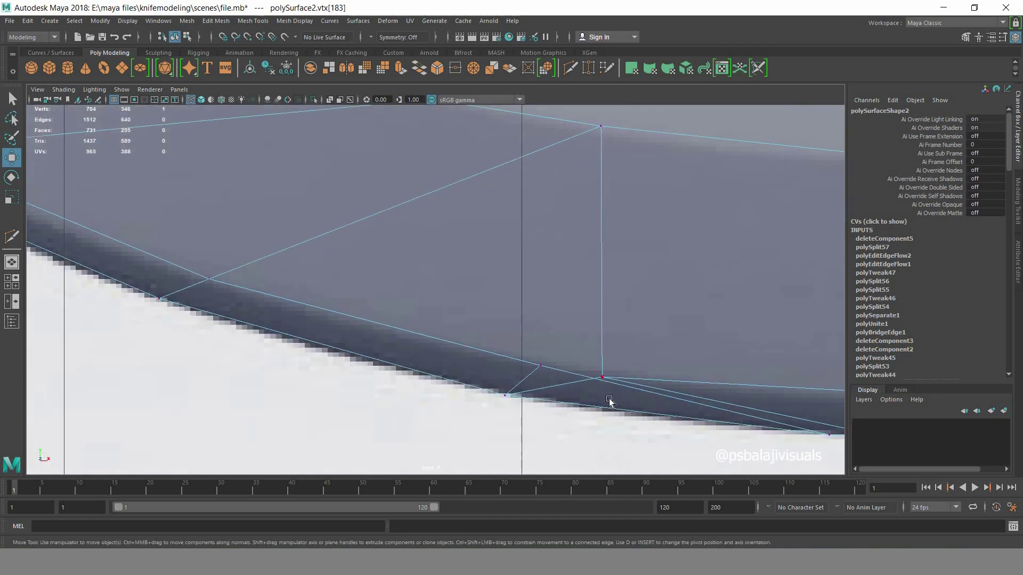
pyautogui.click(504, 393)
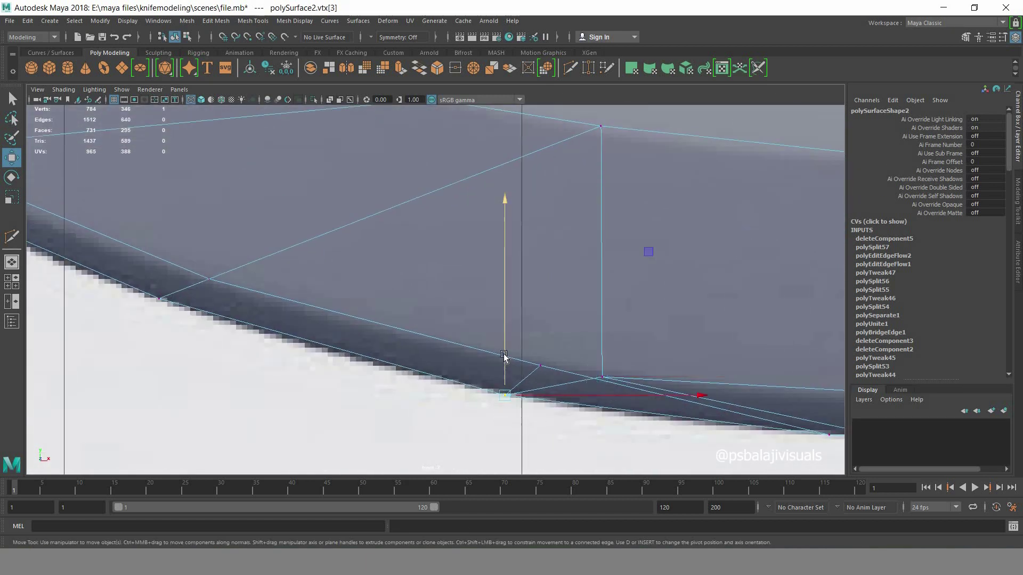
pyautogui.keyDown('alt'); pyautogui.moveTo(640, 384); pyautogui.dragTo(521, 366, button='middle'); pyautogui.keyUp('alt')
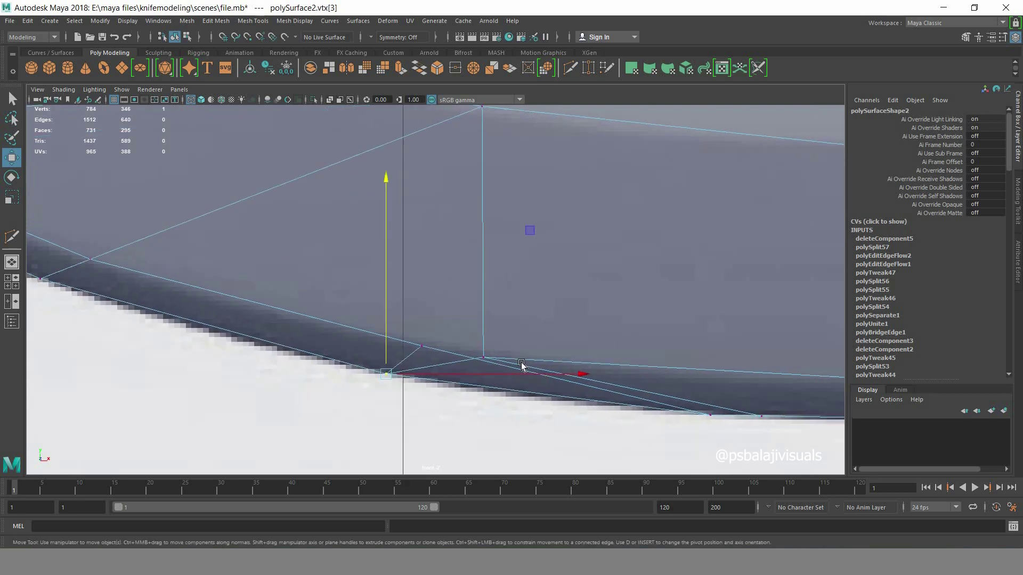
pyautogui.moveTo(521, 373)
pyautogui.mouseDown()
pyautogui.moveTo(484, 341)
pyautogui.moveTo(483, 323)
pyautogui.mouseUp()
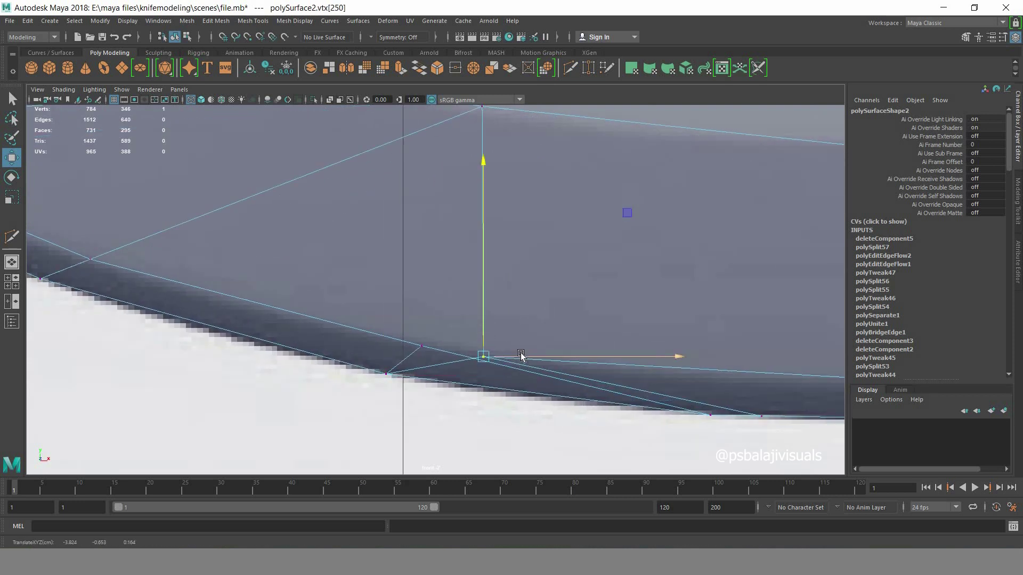
pyautogui.moveTo(521, 354); pyautogui.dragTo(450, 355)
pyautogui.moveTo(411, 322); pyautogui.dragTo(411, 308)
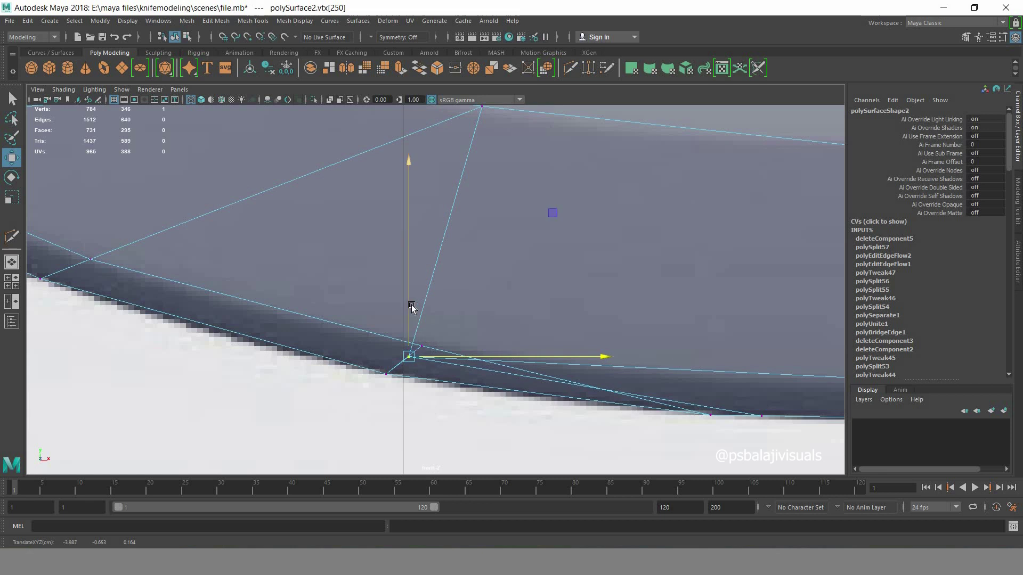
pyautogui.moveTo(452, 342); pyautogui.dragTo(477, 345)
pyautogui.moveTo(428, 311); pyautogui.dragTo(430, 315)
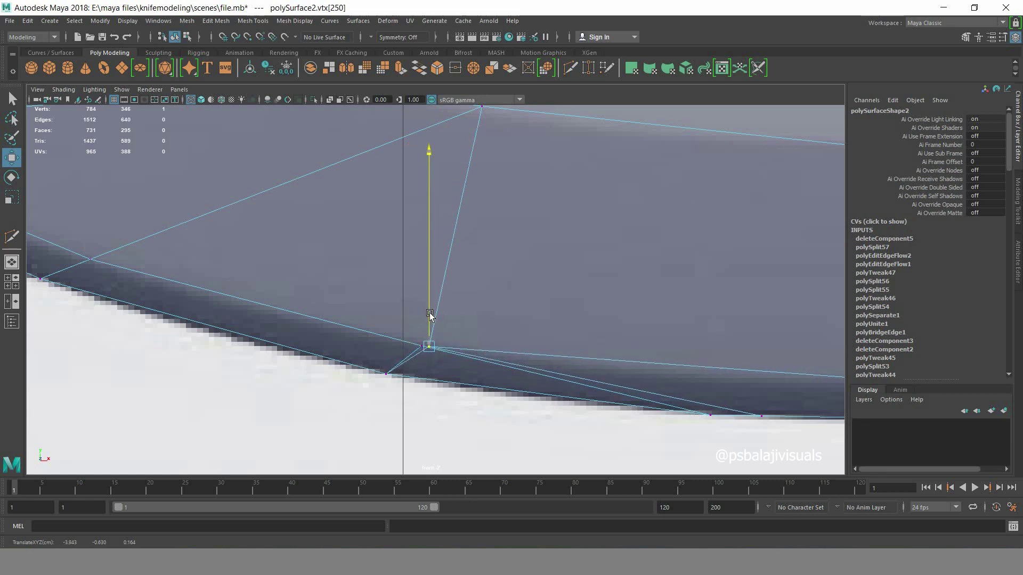
pyautogui.scroll(-1, 552, 359)
pyautogui.scroll(-5, 517, 377)
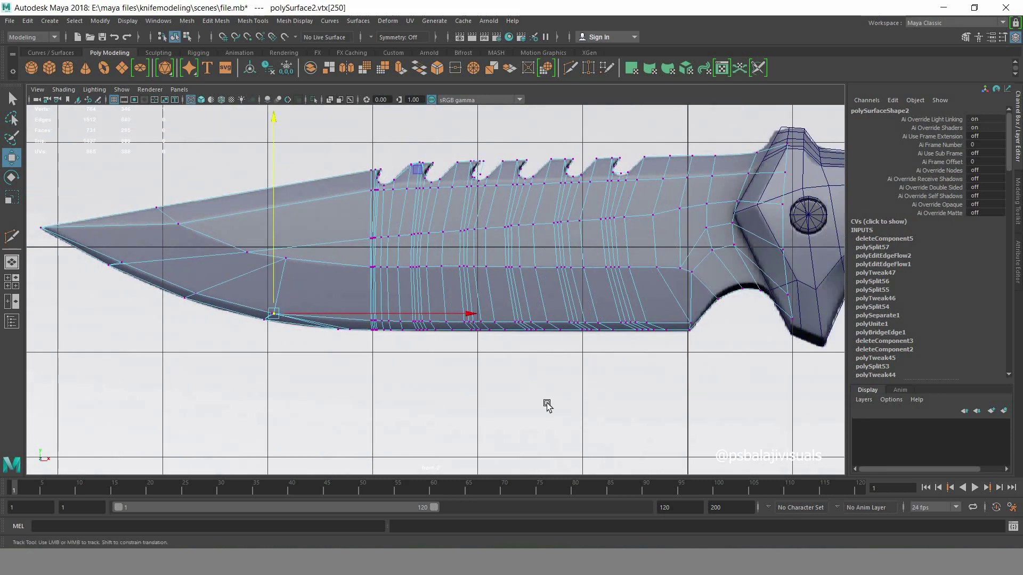
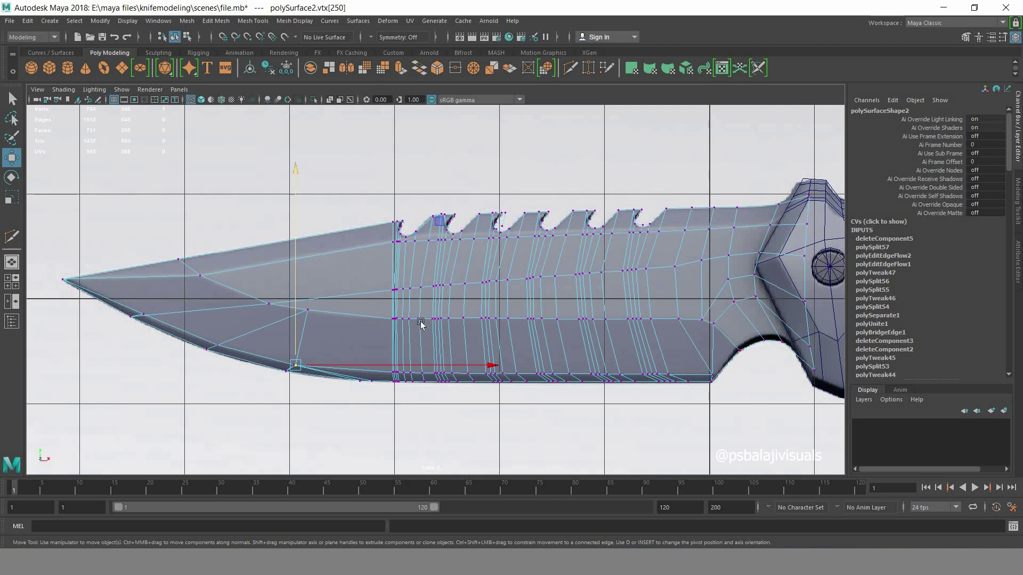
# - Clear the blade vertex selection with the Select Tool and pan the front view slightly
pyautogui.click(10, 100)
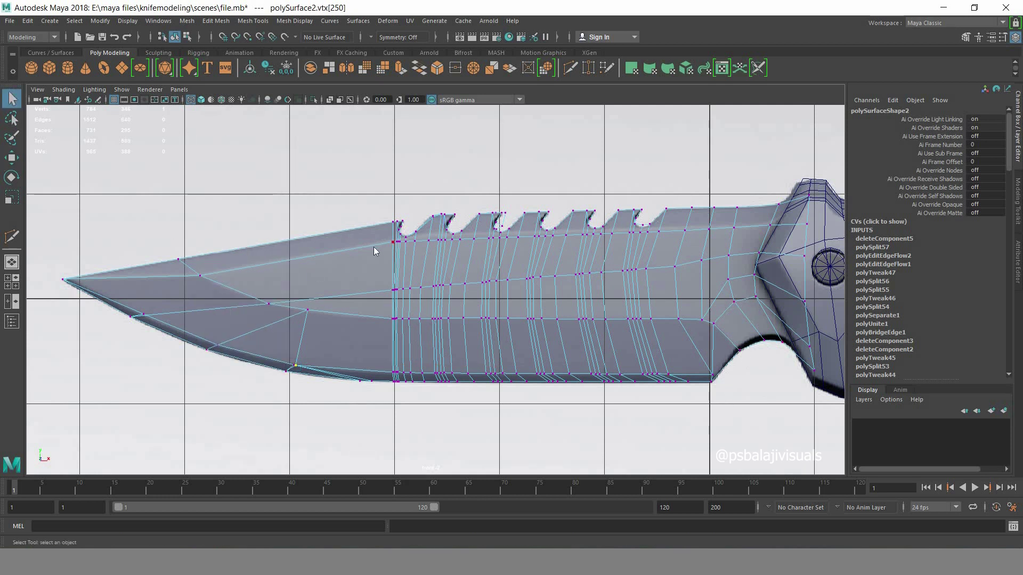
pyautogui.moveTo(373, 247); pyautogui.dragTo(449, 357, button='right')
pyautogui.keyDown('alt'); pyautogui.moveTo(448, 358); pyautogui.dragTo(465, 364, button='middle'); pyautogui.keyUp('alt')
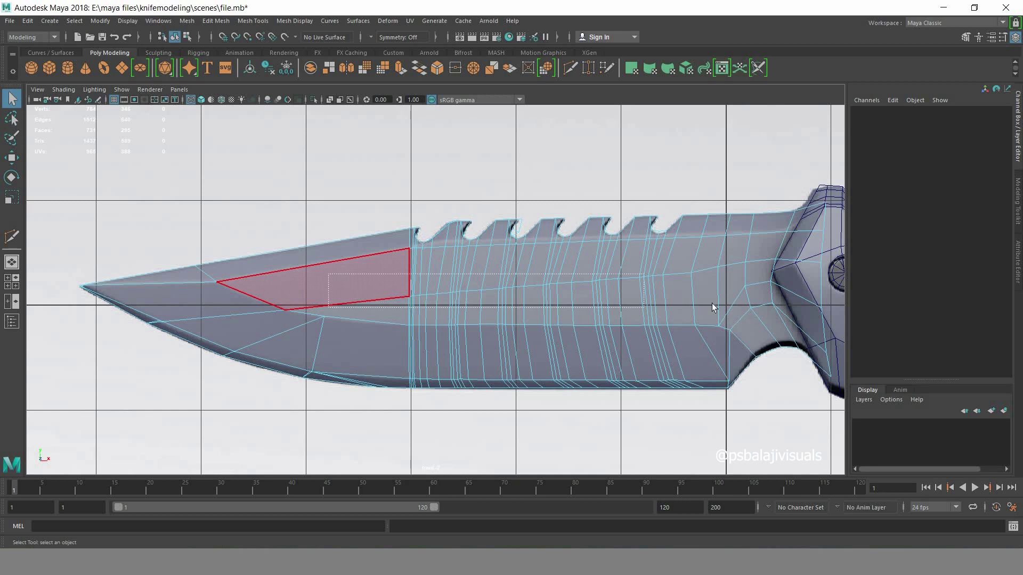
# - Select the blade's face loop and add three guard faces plus the lower blade faces
pyautogui.doubleClick(655, 293)
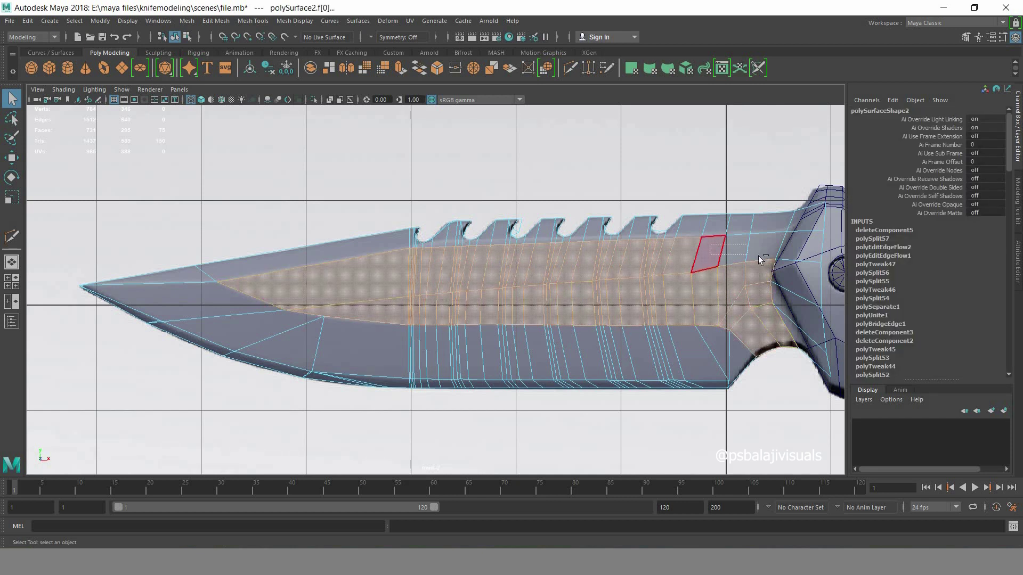
pyautogui.keyDown('alt'); pyautogui.moveTo(787, 263); pyautogui.dragTo(578, 230, button='middle'); pyautogui.keyUp('alt')
pyautogui.scroll(3, 578, 230)
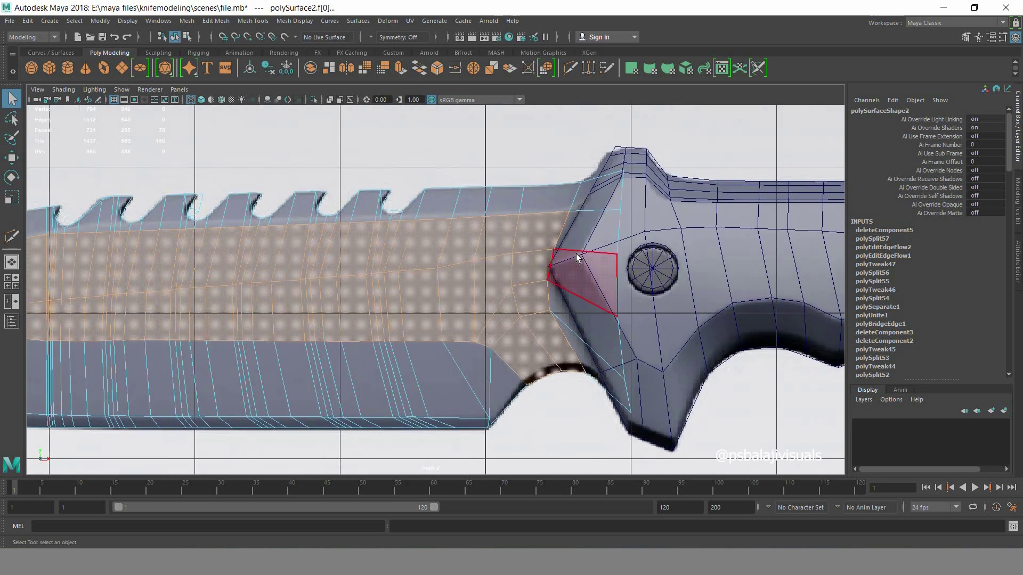
pyautogui.keyDown('shift'); pyautogui.moveTo(577, 230); pyautogui.dragTo(583, 357); pyautogui.keyUp('shift')
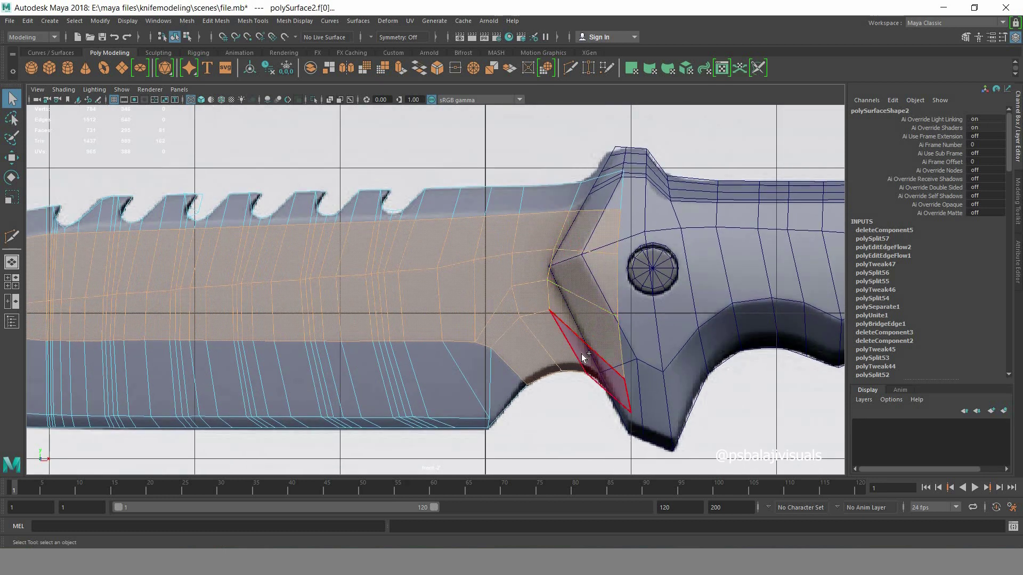
pyautogui.keyDown('alt'); pyautogui.moveTo(580, 418); pyautogui.dragTo(784, 388, button='middle'); pyautogui.keyUp('alt')
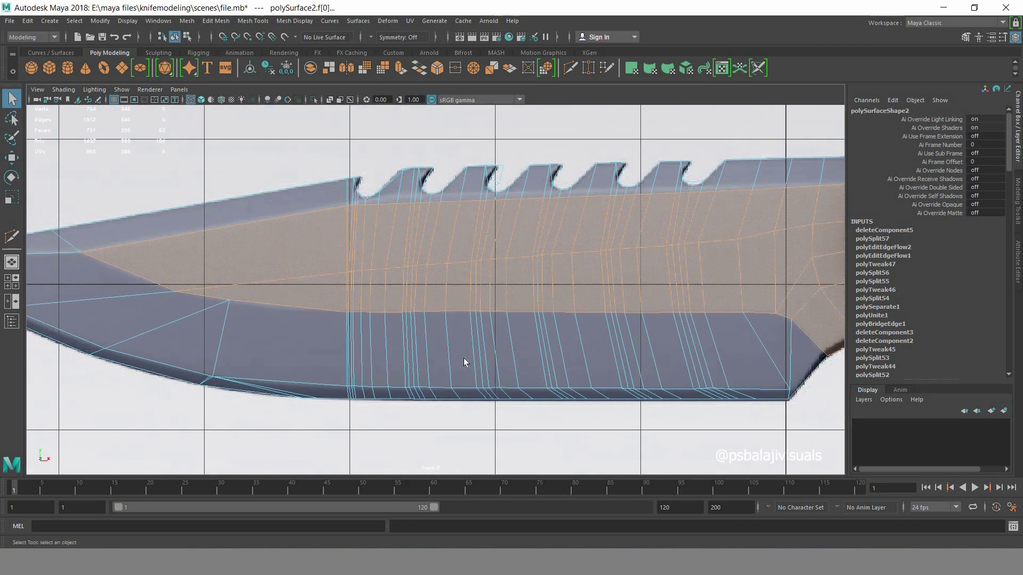
pyautogui.scroll(-3, 463, 359)
pyautogui.scroll(2, 472, 351)
pyautogui.moveTo(184, 262)
pyautogui.mouseDown()
pyautogui.moveTo(701, 305)
pyautogui.moveTo(381, 327)
pyautogui.moveTo(562, 361)
pyautogui.mouseUp()
# - Remove the lower blade face strip, leaving only the central band selected
pyautogui.scroll(2, 324, 331)
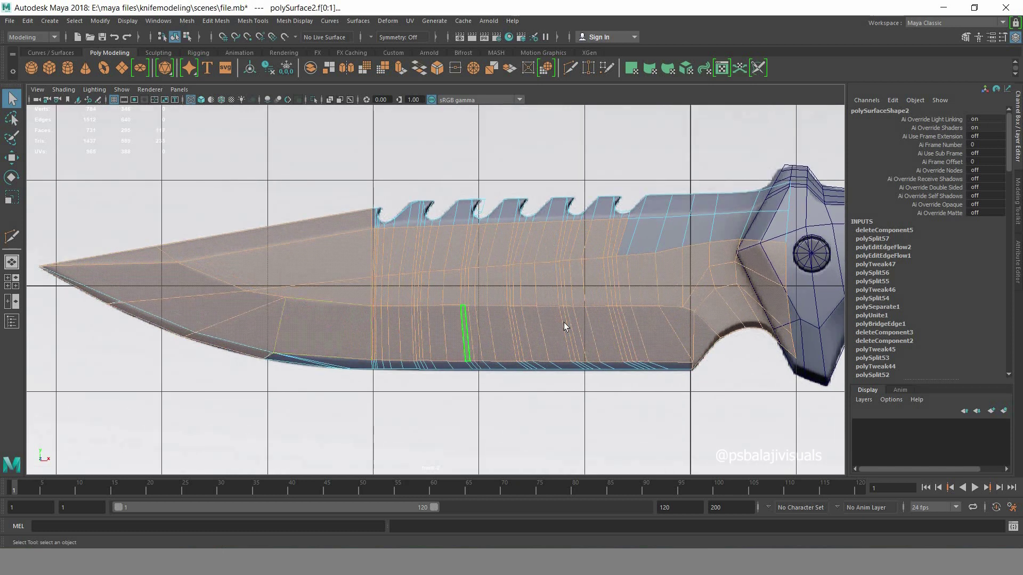
pyautogui.keyDown('alt'); pyautogui.moveTo(493, 366); pyautogui.dragTo(428, 407, button='middle'); pyautogui.keyUp('alt')
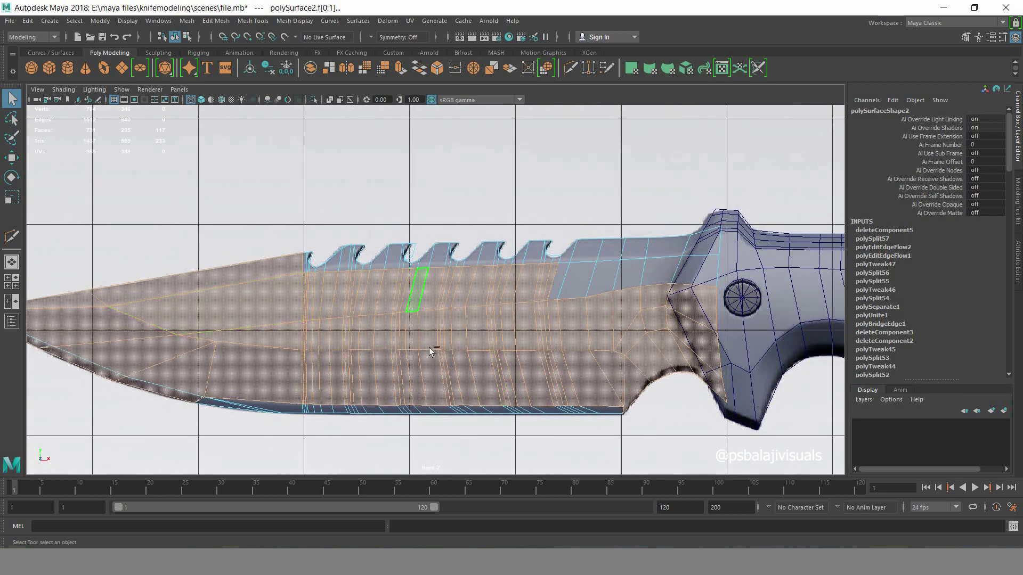
pyautogui.keyDown('alt'); pyautogui.moveTo(378, 347); pyautogui.dragTo(574, 347, button='middle'); pyautogui.keyUp('alt')
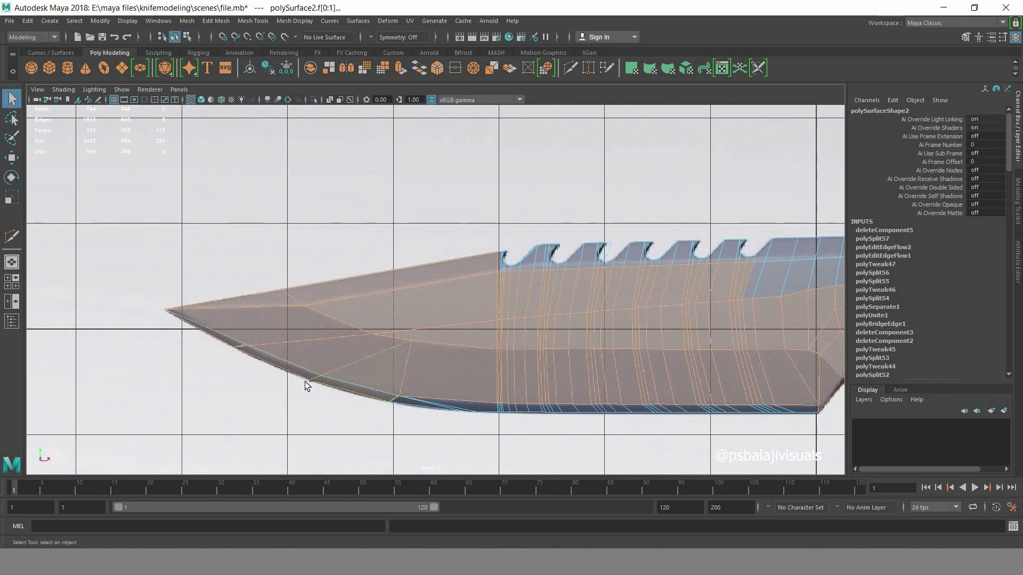
pyautogui.keyDown('alt'); pyautogui.moveTo(651, 323); pyautogui.dragTo(380, 303, button='middle'); pyautogui.keyUp('alt')
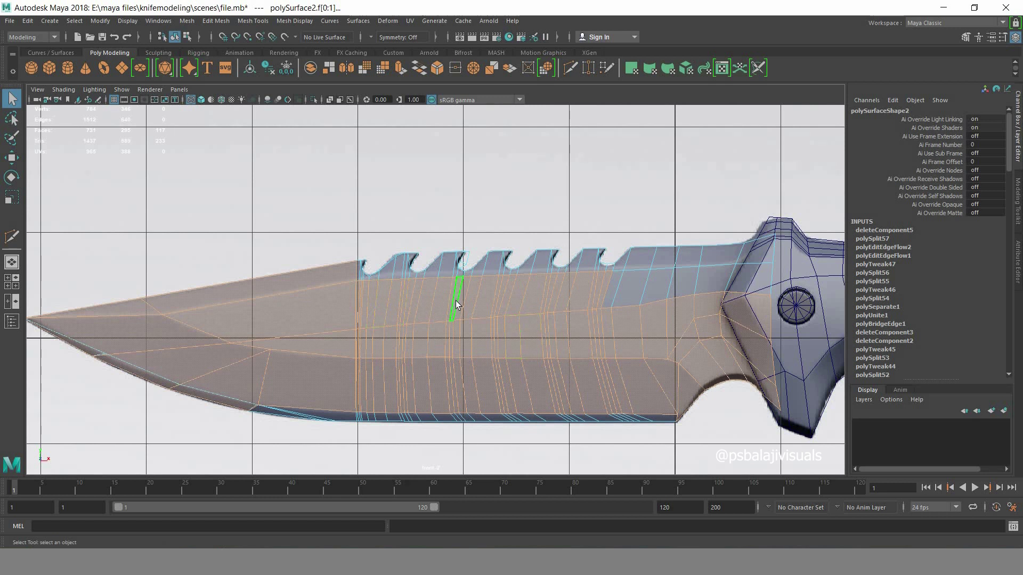
pyautogui.click(393, 359)
pyautogui.hotkey('ctrl', 'z')
pyautogui.keyDown('ctrl'); pyautogui.doubleClick(392, 359); pyautogui.keyUp('ctrl')
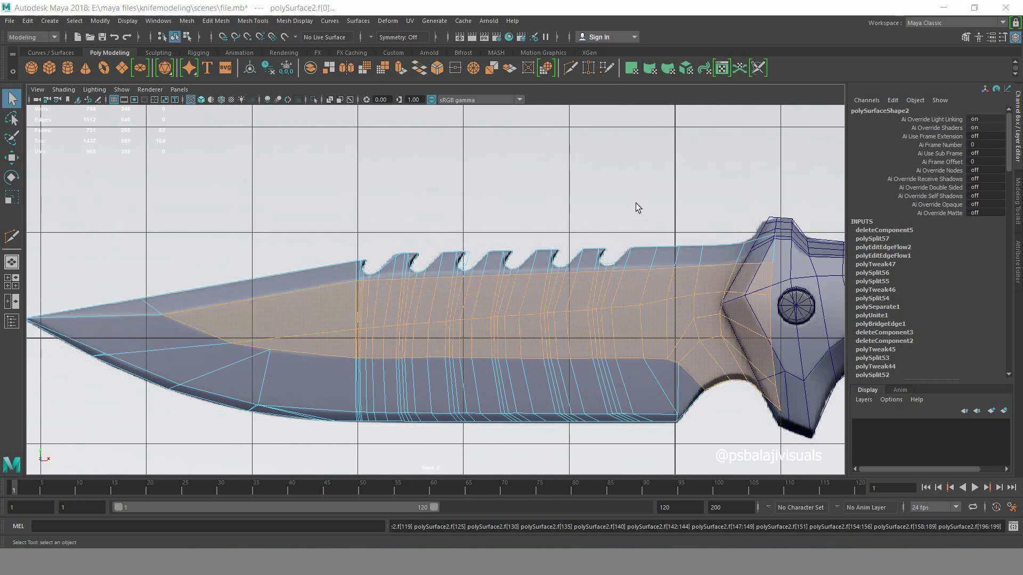
pyautogui.press('space')
pyautogui.press('space')
pyautogui.scroll(2, 506, 357)
pyautogui.scroll(1, 506, 360)
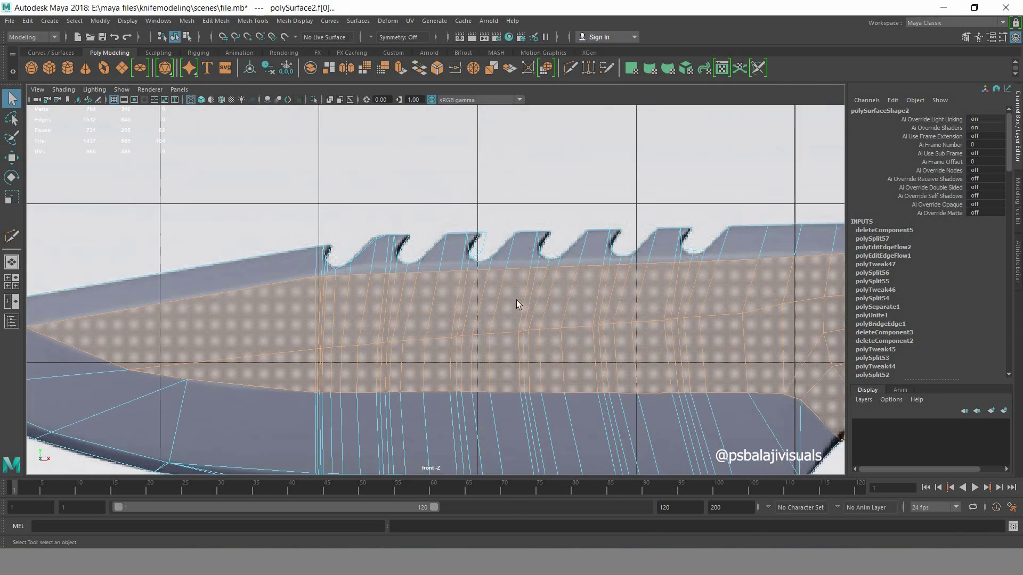
# - Switch the blade to vertex mode and raise the first vertex up to the tooth edge
pyautogui.moveTo(532, 267); pyautogui.dragTo(304, 291, button='right')
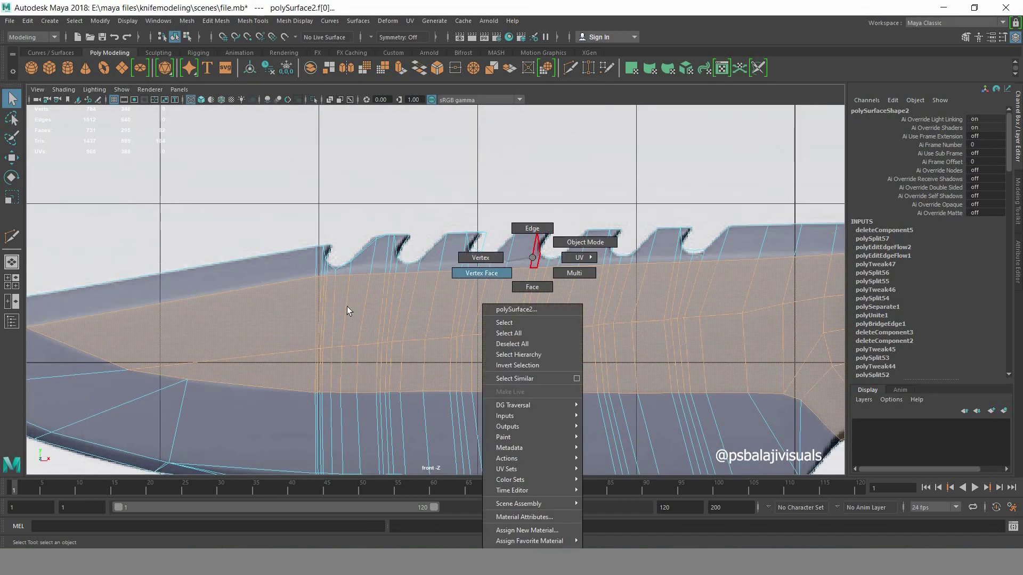
pyautogui.click(12, 159)
pyautogui.scroll(1, 354, 312)
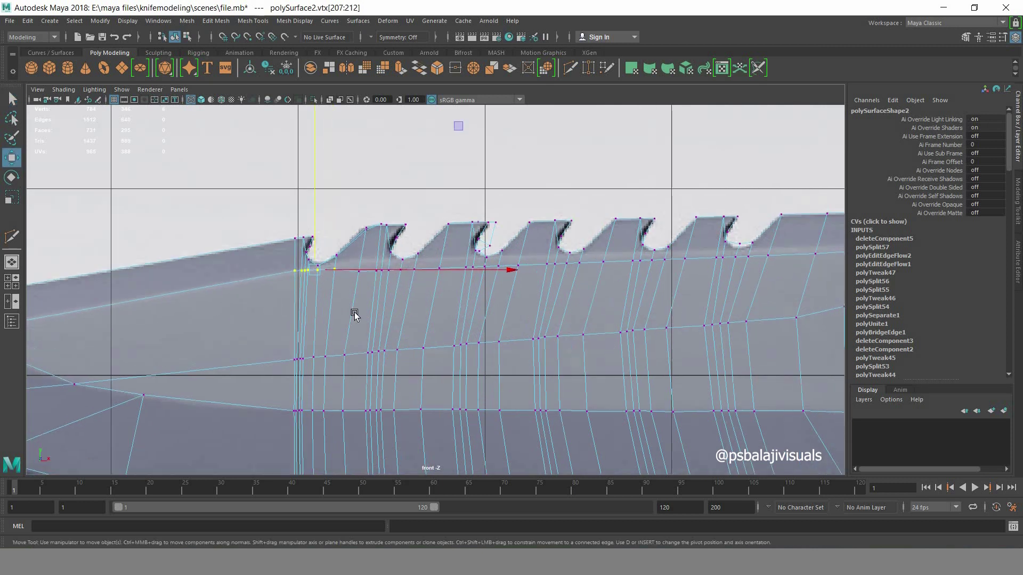
pyautogui.scroll(2, 350, 345)
pyautogui.scroll(2, 304, 310)
pyautogui.moveTo(296, 297); pyautogui.dragTo(267, 272)
# - Raise each vertex beneath the serrations up onto its tooth edge along the blade
pyautogui.click(265, 296)
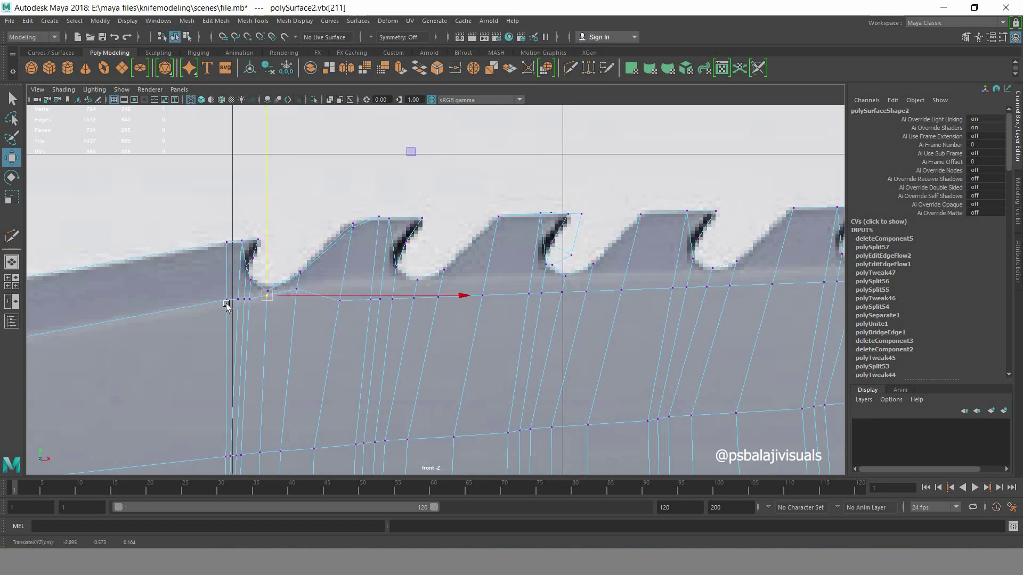
pyautogui.moveTo(238, 314); pyautogui.dragTo(244, 276)
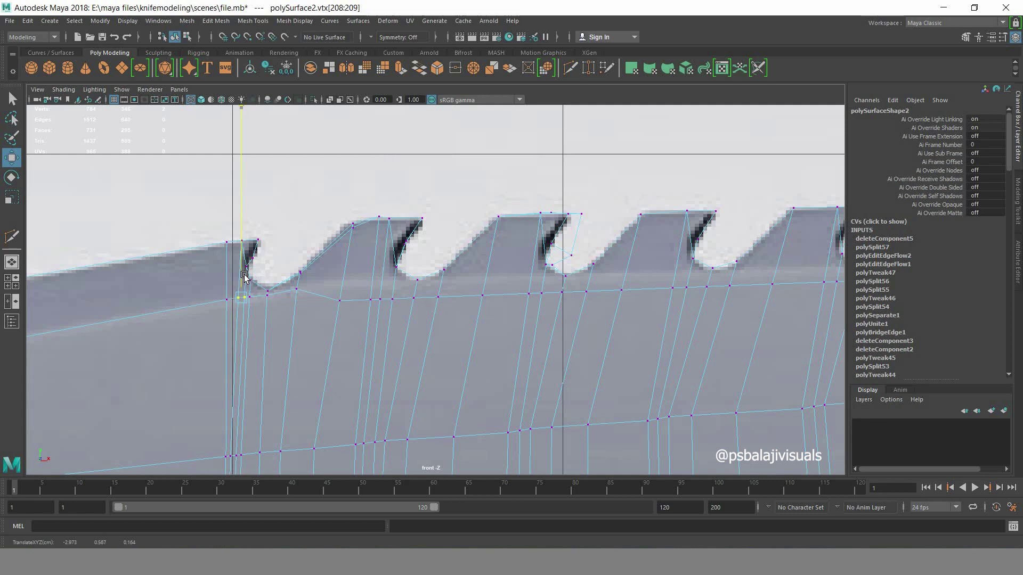
pyautogui.moveTo(325, 329)
pyautogui.mouseDown()
pyautogui.moveTo(343, 277)
pyautogui.moveTo(340, 255)
pyautogui.mouseUp()
pyautogui.moveTo(351, 322)
pyautogui.mouseDown()
pyautogui.moveTo(372, 257)
pyautogui.moveTo(395, 260)
pyautogui.mouseUp()
pyautogui.click(380, 299)
pyautogui.click(393, 299)
pyautogui.click(417, 279)
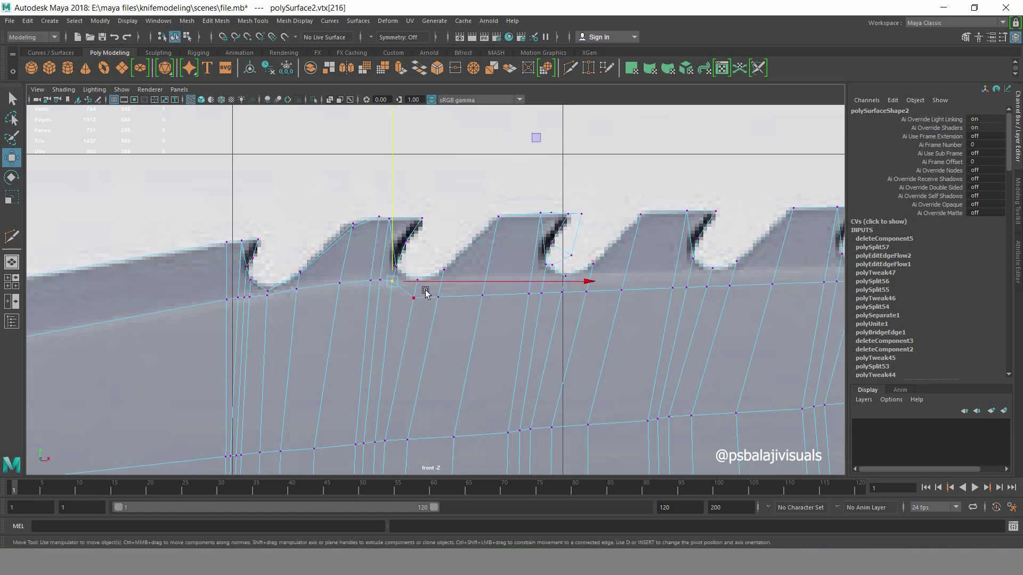
pyautogui.click(414, 298)
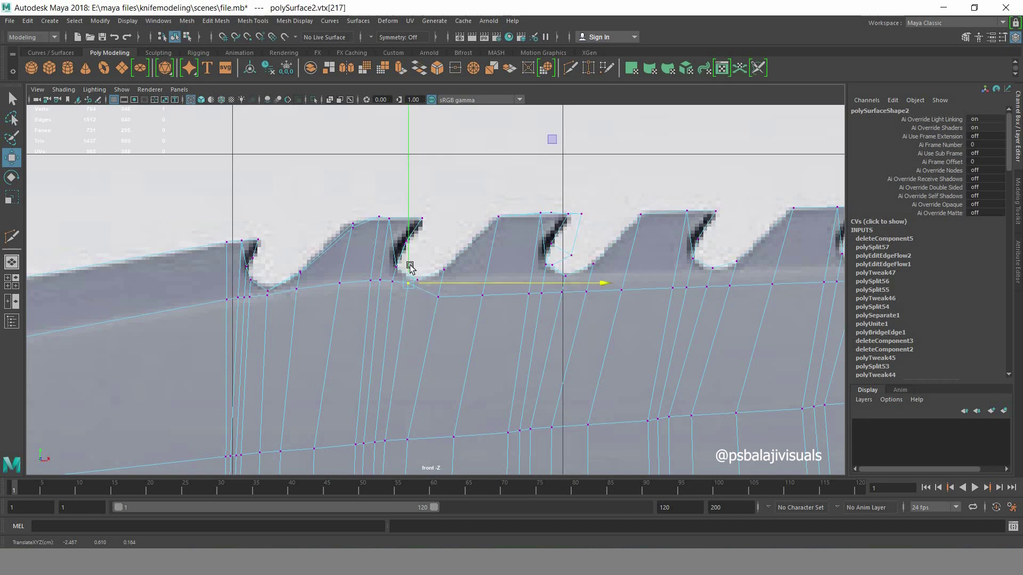
pyautogui.click(446, 297)
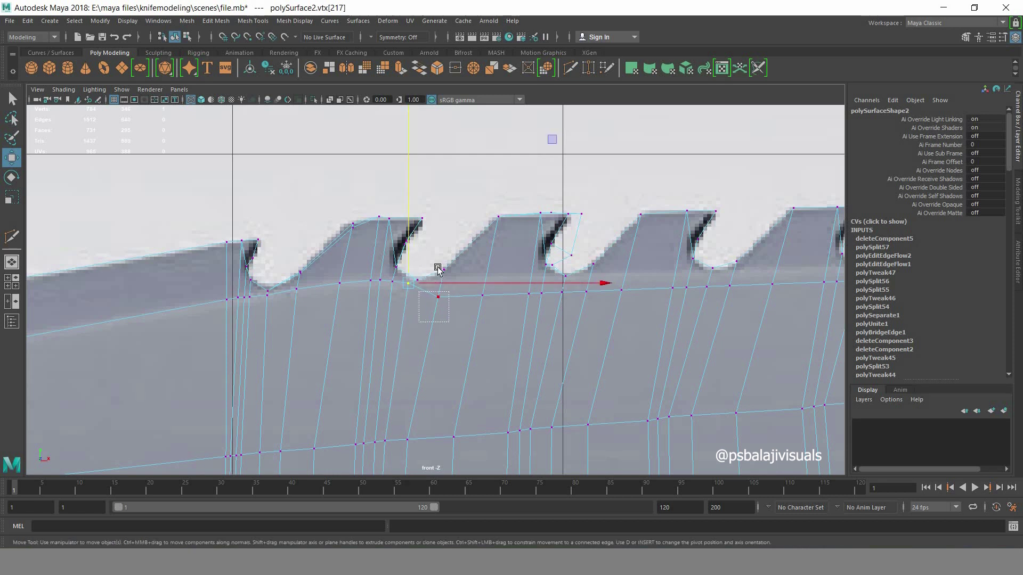
pyautogui.moveTo(438, 270)
pyautogui.mouseDown()
pyautogui.moveTo(440, 254)
pyautogui.moveTo(481, 250)
pyautogui.moveTo(529, 262)
pyautogui.moveTo(624, 254)
pyautogui.mouseUp()
pyautogui.click(483, 294)
pyautogui.click(528, 293)
pyautogui.click(541, 293)
pyautogui.click(562, 292)
pyautogui.click(587, 293)
pyautogui.click(621, 290)
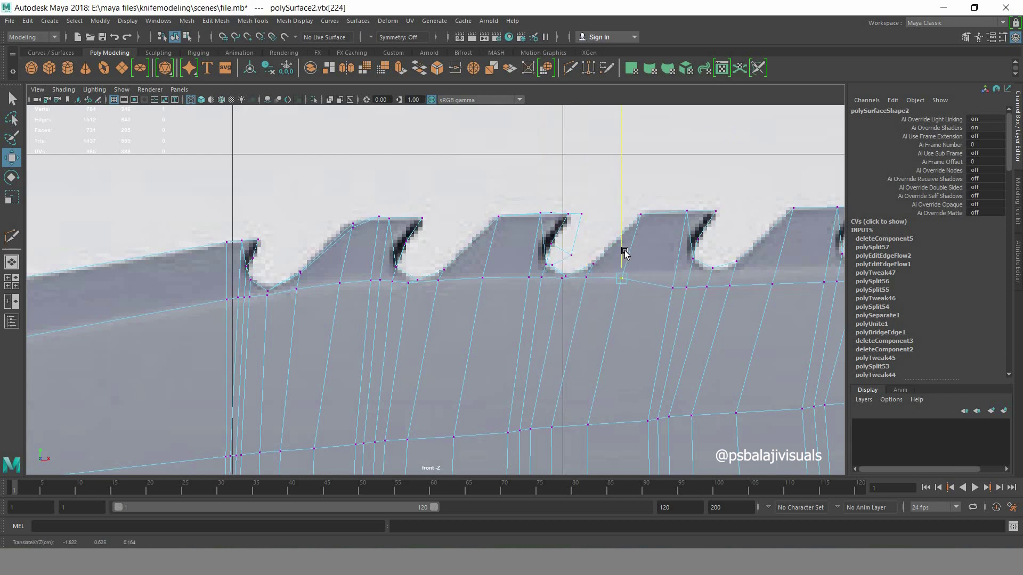
pyautogui.click(673, 289)
pyautogui.moveTo(674, 287)
pyautogui.mouseDown()
pyautogui.moveTo(673, 272)
pyautogui.moveTo(708, 262)
pyautogui.mouseUp()
pyautogui.click(687, 288)
pyautogui.click(707, 287)
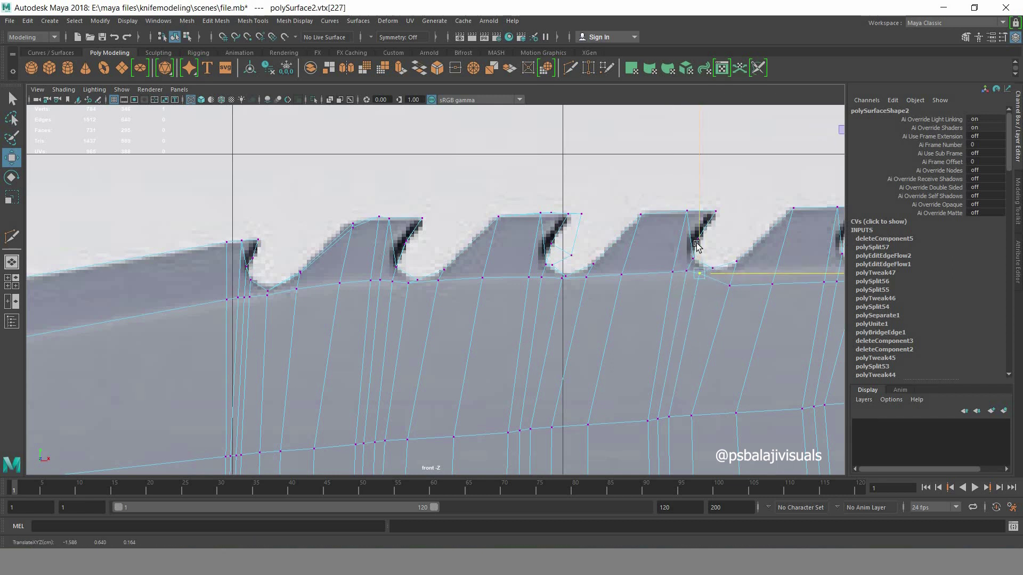
pyautogui.click(734, 283)
pyautogui.moveTo(729, 271)
pyautogui.mouseDown()
pyautogui.moveTo(731, 255)
pyautogui.moveTo(770, 249)
pyautogui.mouseUp()
pyautogui.click(772, 283)
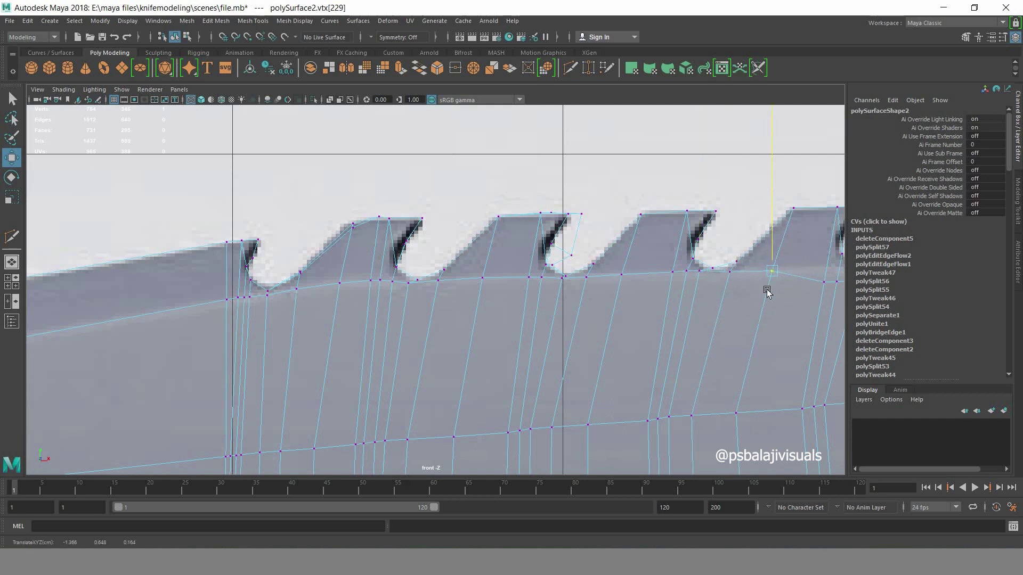
# - Continue lifting the remaining serration vertices onto the tooth edges
pyautogui.scroll(3, 562, 326)
pyautogui.click(456, 254)
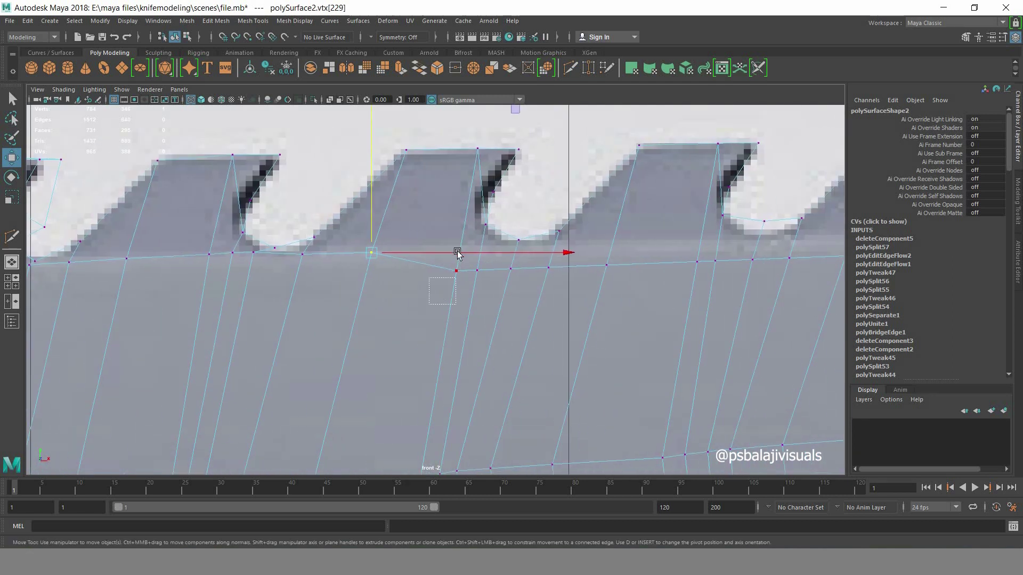
pyautogui.click(477, 270)
pyautogui.moveTo(478, 242); pyautogui.dragTo(478, 229)
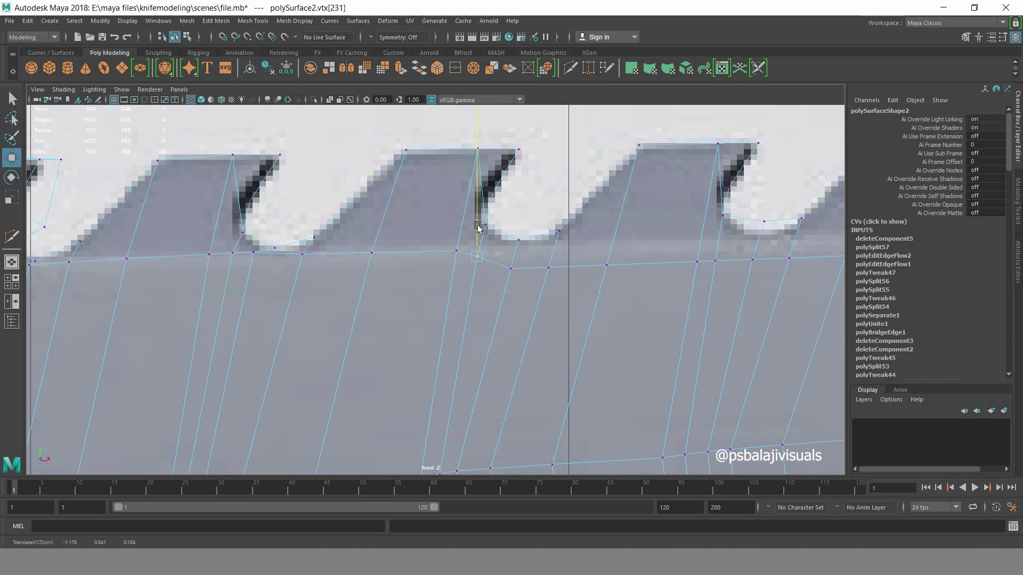
pyautogui.click(522, 260)
pyautogui.click(548, 266)
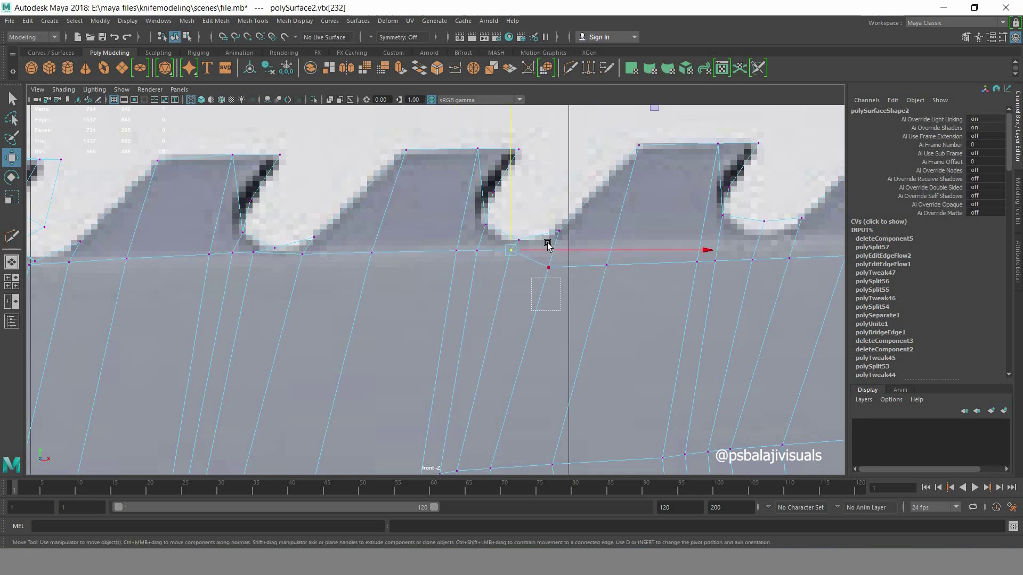
pyautogui.moveTo(549, 246)
pyautogui.mouseDown()
pyautogui.moveTo(548, 226)
pyautogui.moveTo(608, 217)
pyautogui.mouseUp()
pyautogui.click(607, 265)
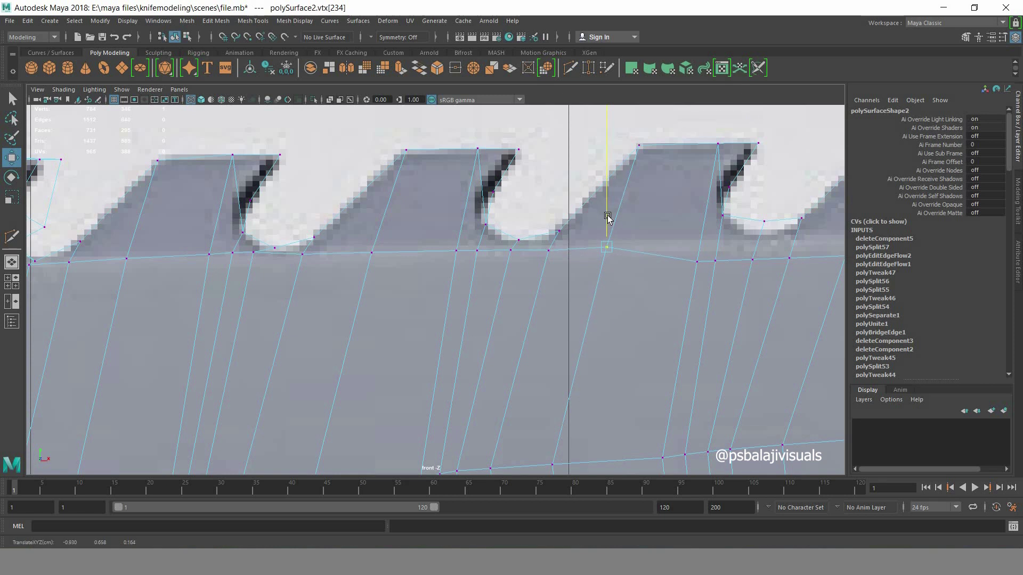
pyautogui.keyDown('alt'); pyautogui.moveTo(679, 293); pyautogui.dragTo(546, 326, button='middle'); pyautogui.keyUp('alt')
pyautogui.click(564, 294)
pyautogui.moveTo(565, 250)
pyautogui.mouseDown()
pyautogui.moveTo(565, 237)
pyautogui.moveTo(619, 253)
pyautogui.mouseUp()
pyautogui.click(582, 294)
pyautogui.click(620, 292)
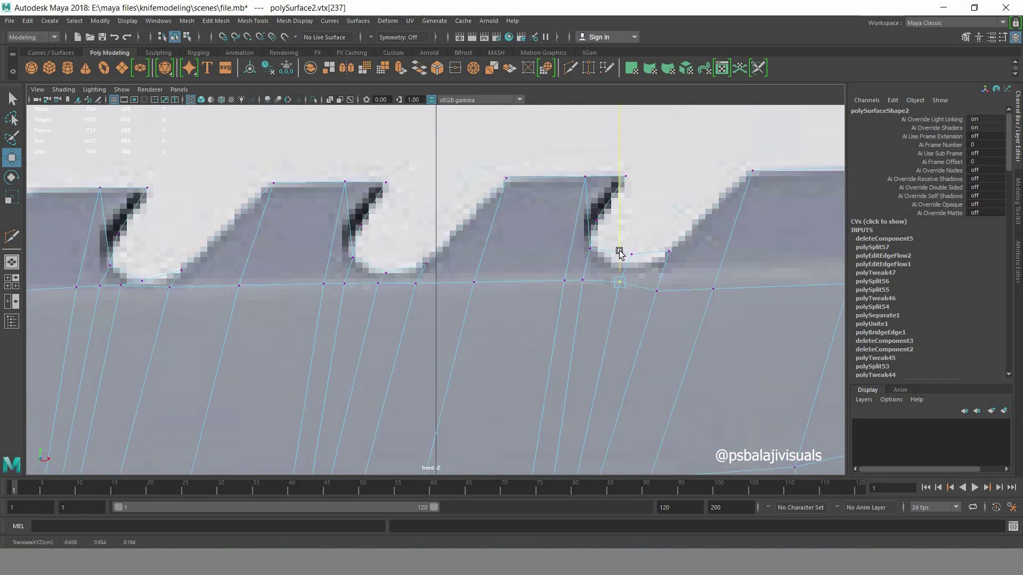
pyautogui.click(656, 290)
pyautogui.moveTo(657, 290); pyautogui.dragTo(657, 283)
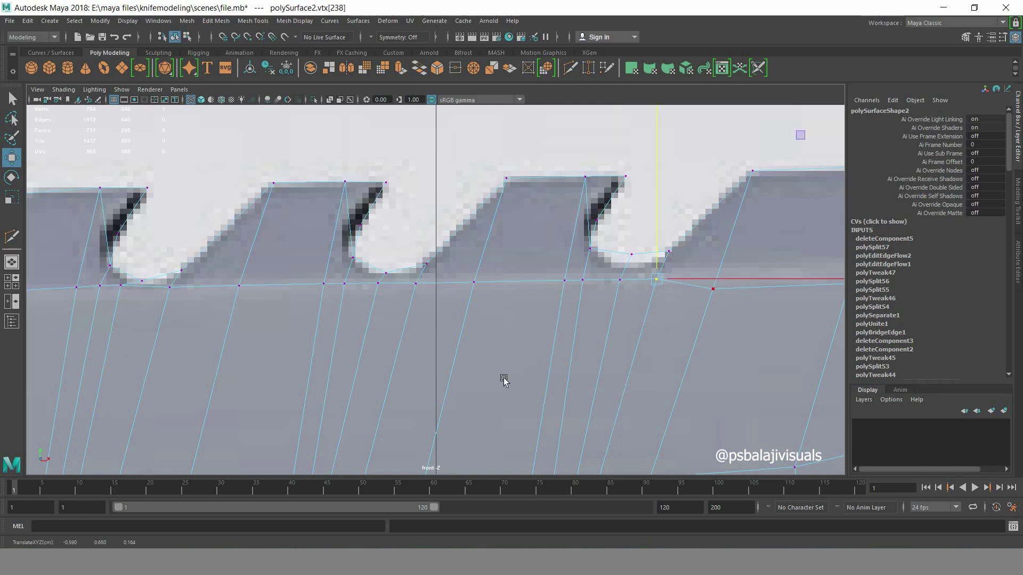
pyautogui.keyDown('alt'); pyautogui.moveTo(504, 380); pyautogui.dragTo(542, 404, button='middle'); pyautogui.keyUp('alt')
pyautogui.click(511, 307)
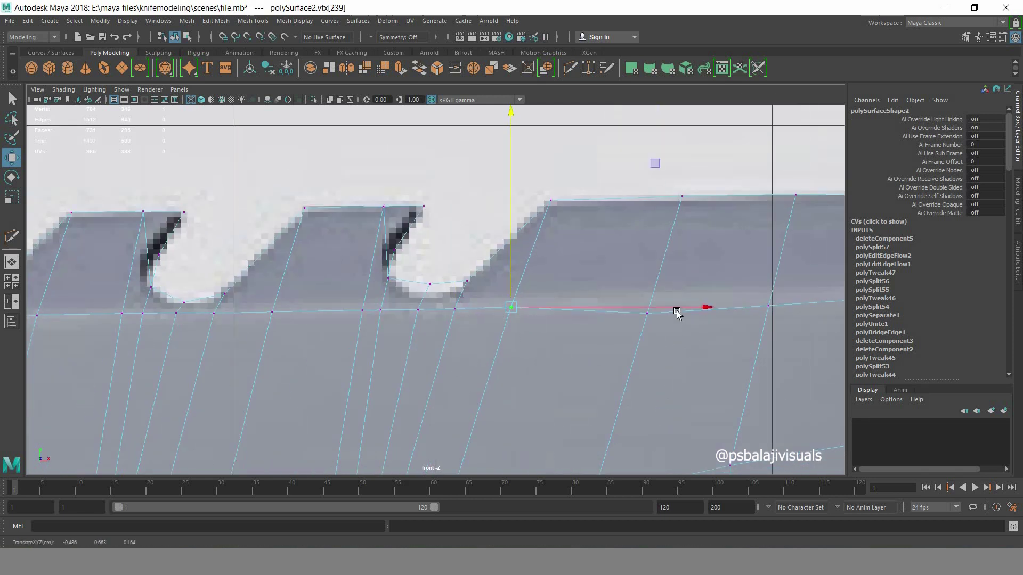
pyautogui.click(646, 314)
# - Lift the top-edge vertices toward the guard and slide the blade-guard junction vertex into line
pyautogui.moveTo(647, 283); pyautogui.dragTo(646, 273)
pyautogui.keyDown('alt'); pyautogui.moveTo(722, 357); pyautogui.dragTo(471, 338, button='middle'); pyautogui.keyUp('alt')
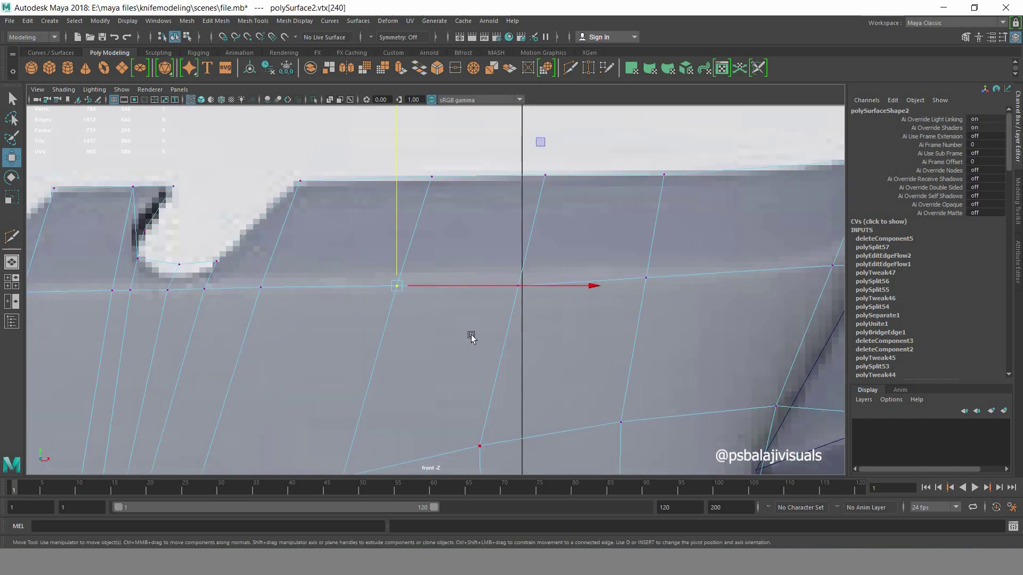
pyautogui.moveTo(509, 263); pyautogui.dragTo(510, 256, button='middle')
pyautogui.click(396, 286)
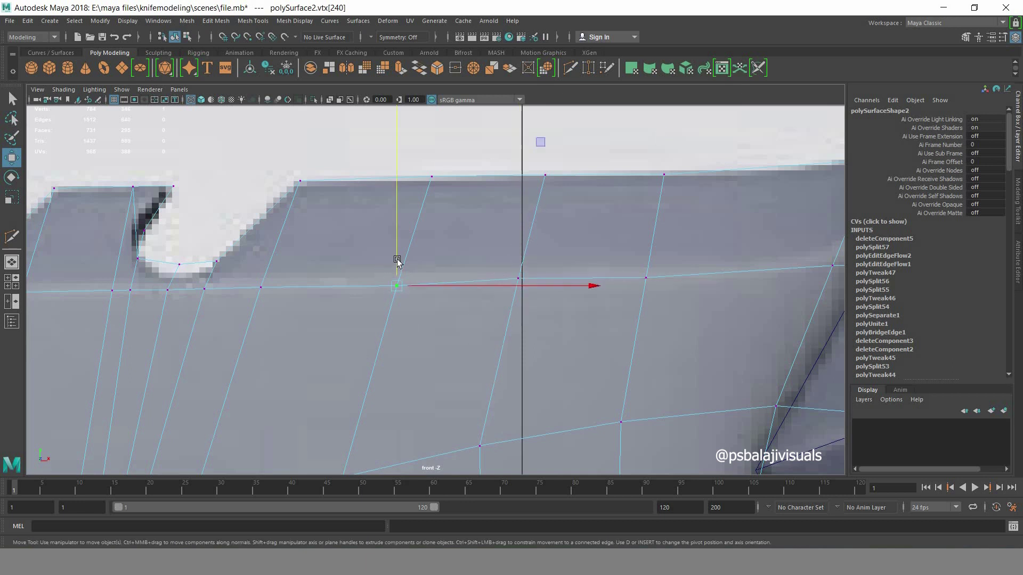
pyautogui.moveTo(397, 264); pyautogui.dragTo(393, 262, button='middle')
pyautogui.click(646, 278)
pyautogui.moveTo(644, 242); pyautogui.dragTo(645, 238, button='middle')
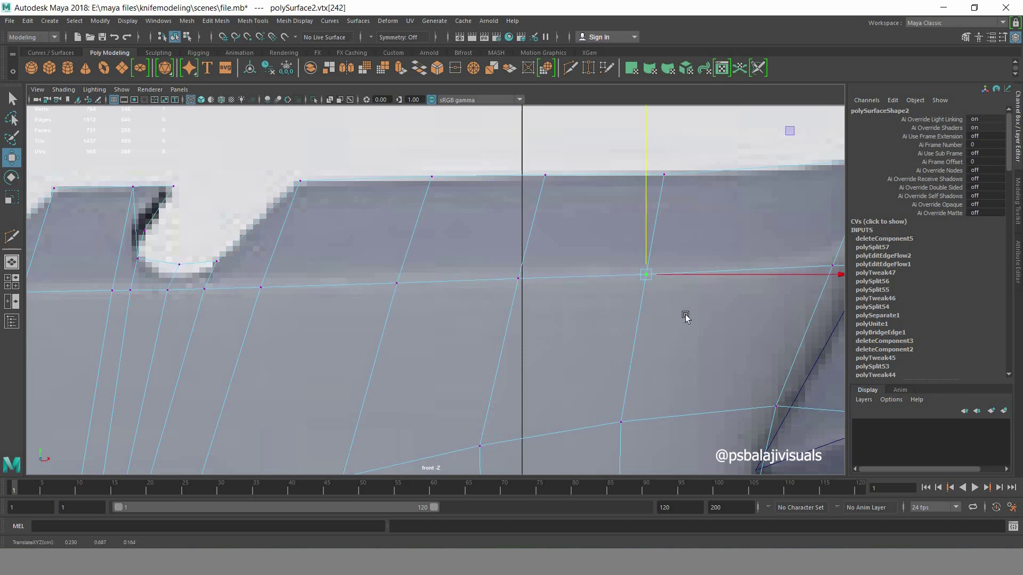
pyautogui.keyDown('alt'); pyautogui.moveTo(805, 236); pyautogui.dragTo(586, 271, button='middle'); pyautogui.keyUp('alt')
pyautogui.moveTo(623, 318); pyautogui.dragTo(624, 320)
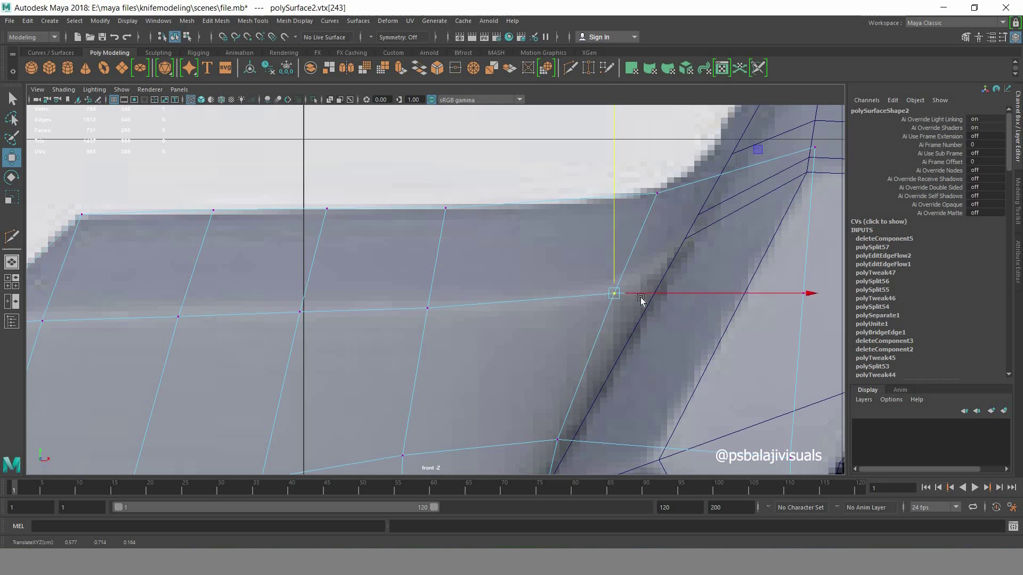
pyautogui.scroll(-5, 531, 336)
pyautogui.scroll(5, 600, 341)
pyautogui.keyDown('alt'); pyautogui.moveTo(531, 341); pyautogui.dragTo(427, 338, button='middle'); pyautogui.keyUp('alt')
pyautogui.scroll(1, 440, 335)
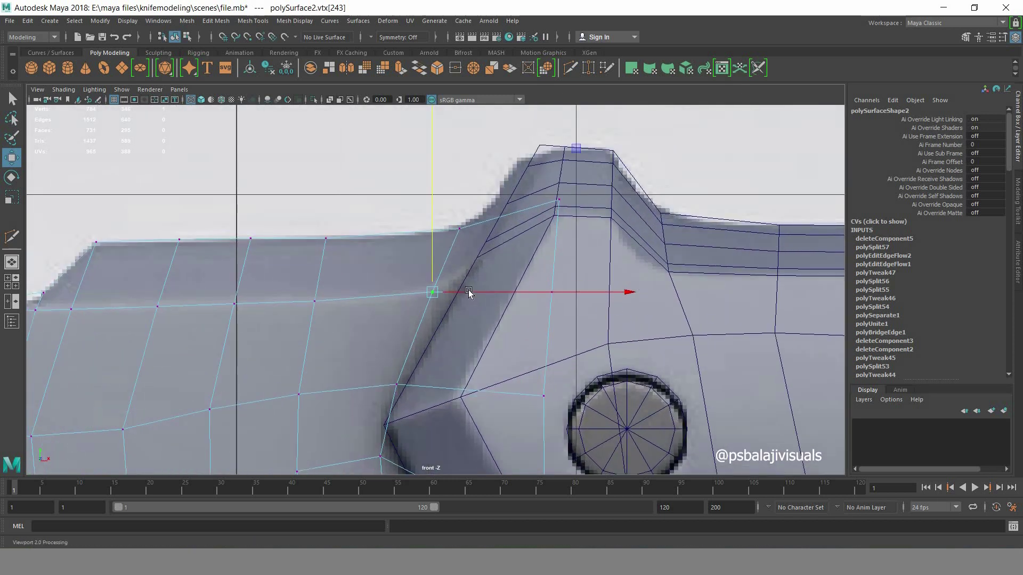
pyautogui.moveTo(459, 292); pyautogui.dragTo(439, 281)
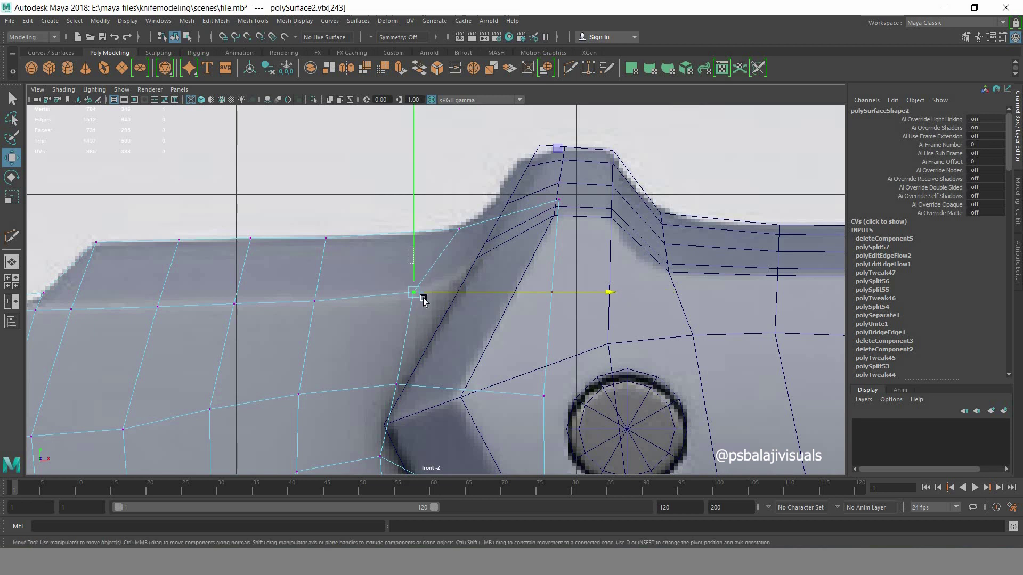
pyautogui.moveTo(441, 292); pyautogui.dragTo(448, 294)
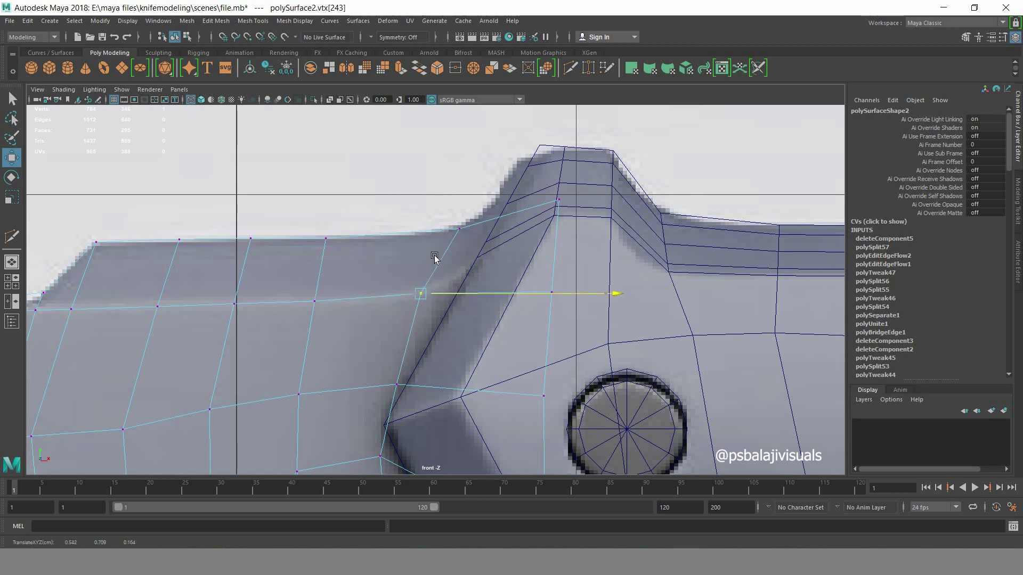
pyautogui.scroll(-2, 418, 248)
pyautogui.scroll(-3, 533, 256)
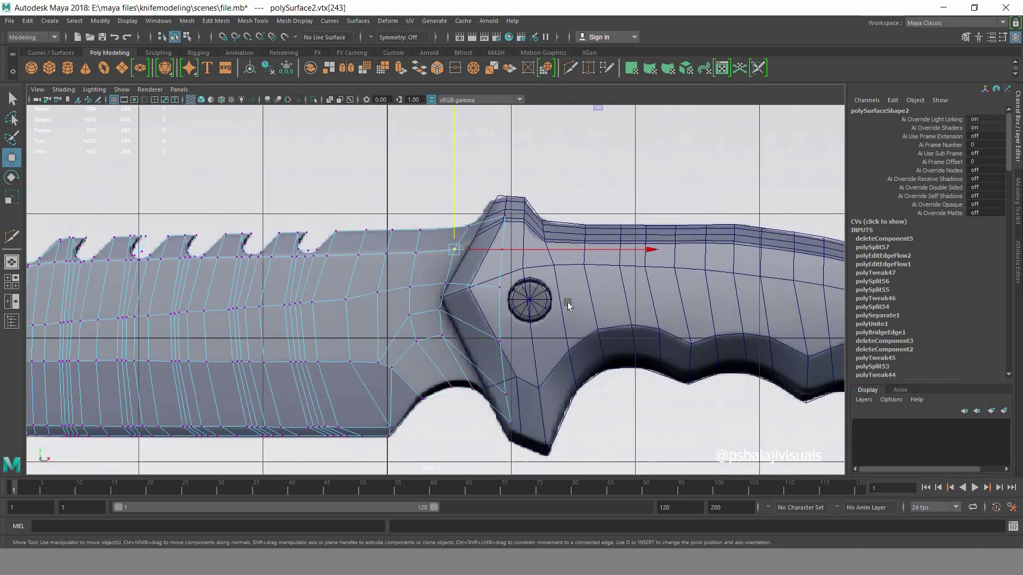
pyautogui.scroll(3, 533, 256)
# - Multi-Cut a new edge on the blade's top near the guard and raise its vertex
pyautogui.keyDown('shift'); pyautogui.moveTo(503, 214); pyautogui.dragTo(495, 235, button='right'); pyautogui.keyUp('shift')
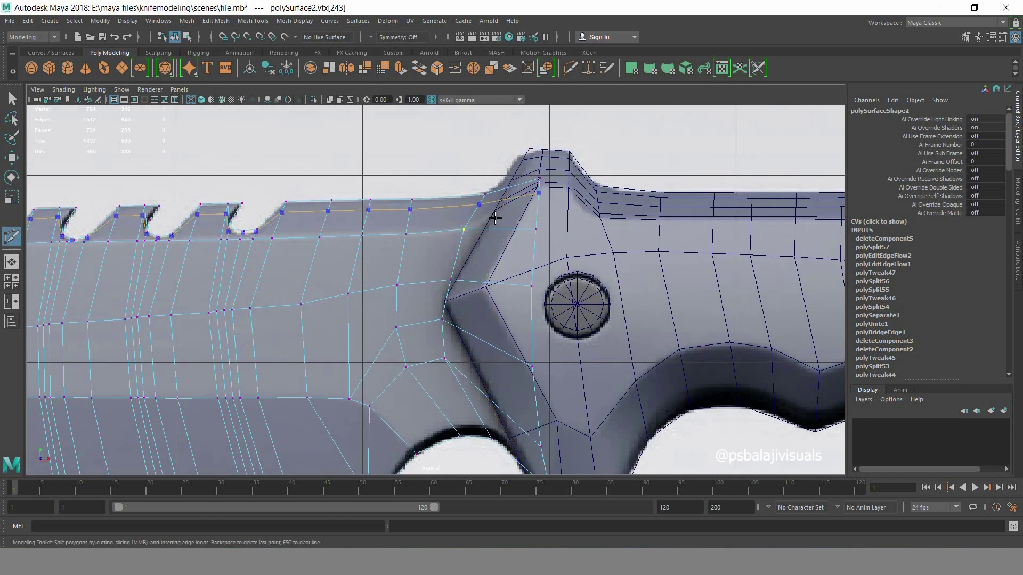
pyautogui.click(485, 195)
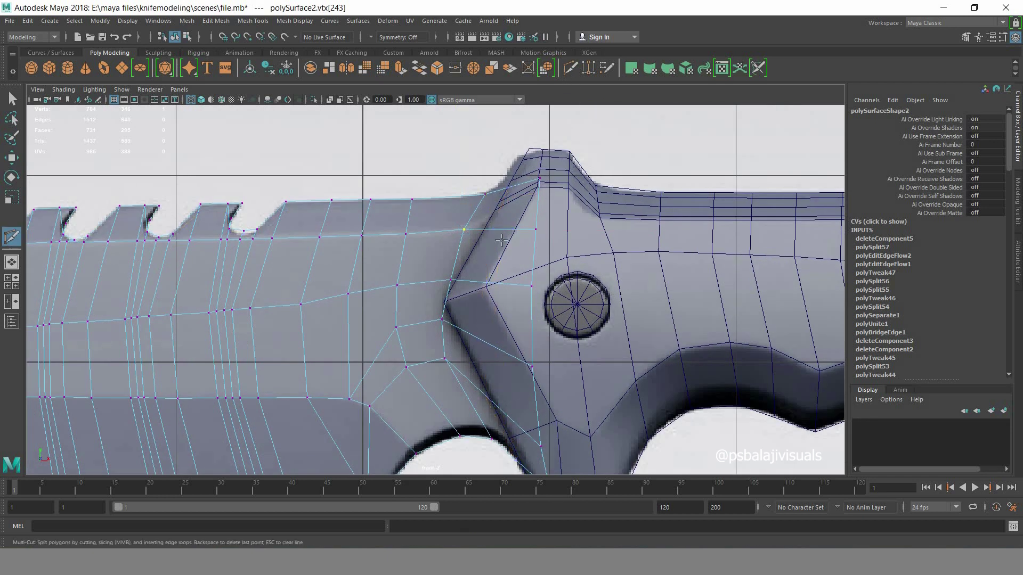
pyautogui.press('Return')
pyautogui.press('q')
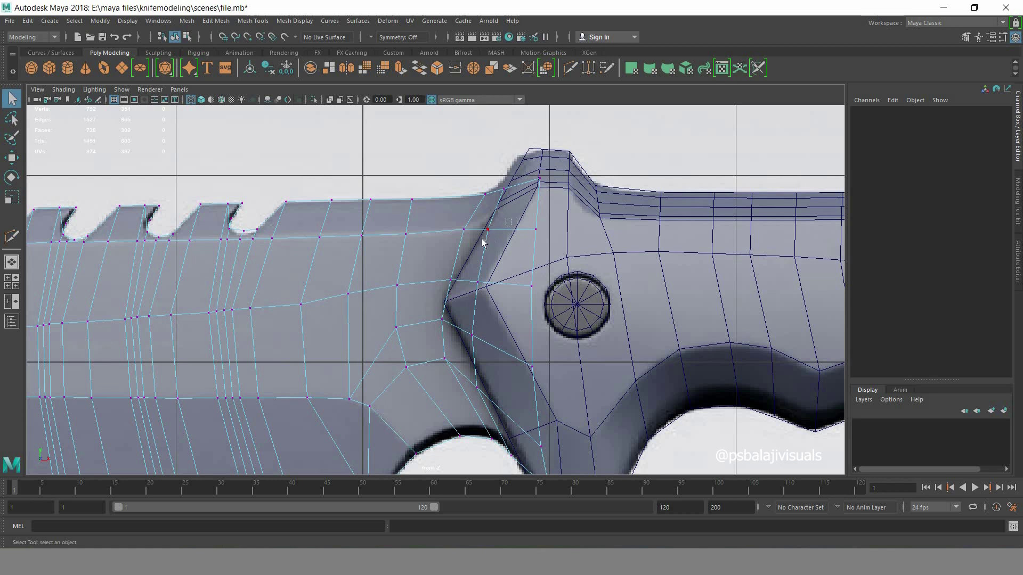
pyautogui.click(482, 243)
pyautogui.press('w')
pyautogui.moveTo(487, 202); pyautogui.dragTo(489, 190)
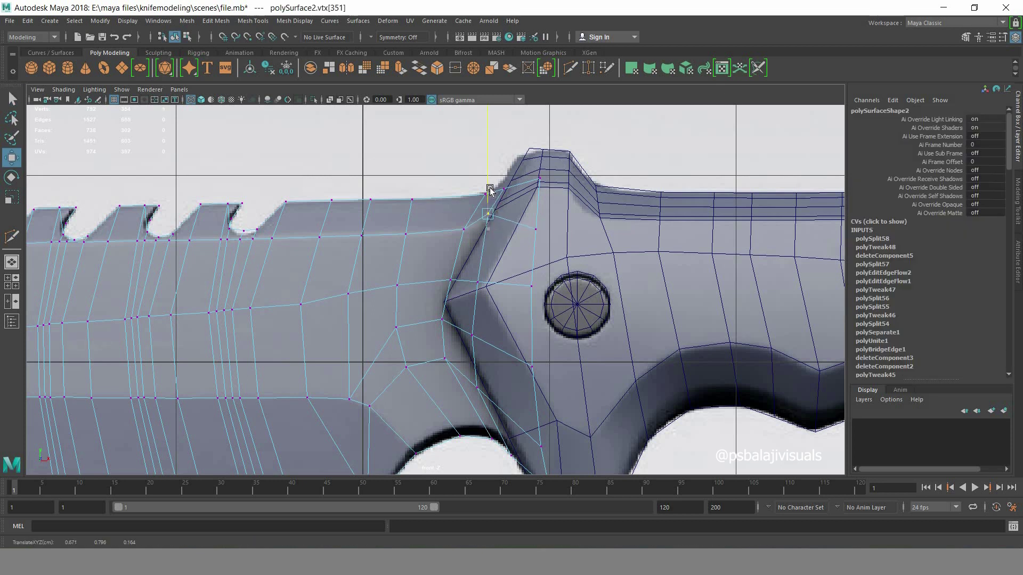
# - Select the blade faces and shift them sideways in the perspective view
pyautogui.keyDown('alt'); pyautogui.moveTo(546, 381); pyautogui.dragTo(563, 267, button='middle'); pyautogui.keyUp('alt')
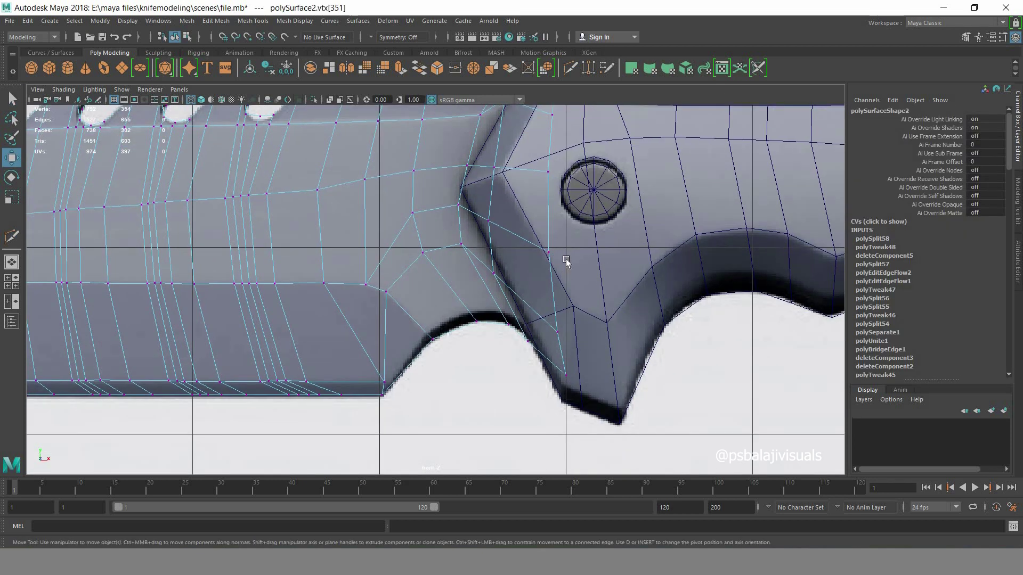
pyautogui.moveTo(634, 361)
pyautogui.keyDown('alt'); pyautogui.mouseDown(button='middle')
pyautogui.moveTo(616, 388)
pyautogui.moveTo(514, 251)
pyautogui.moveTo(584, 270)
pyautogui.mouseUp(button='middle'); pyautogui.keyUp('alt')
pyautogui.press('q')
pyautogui.scroll(-3, 515, 282)
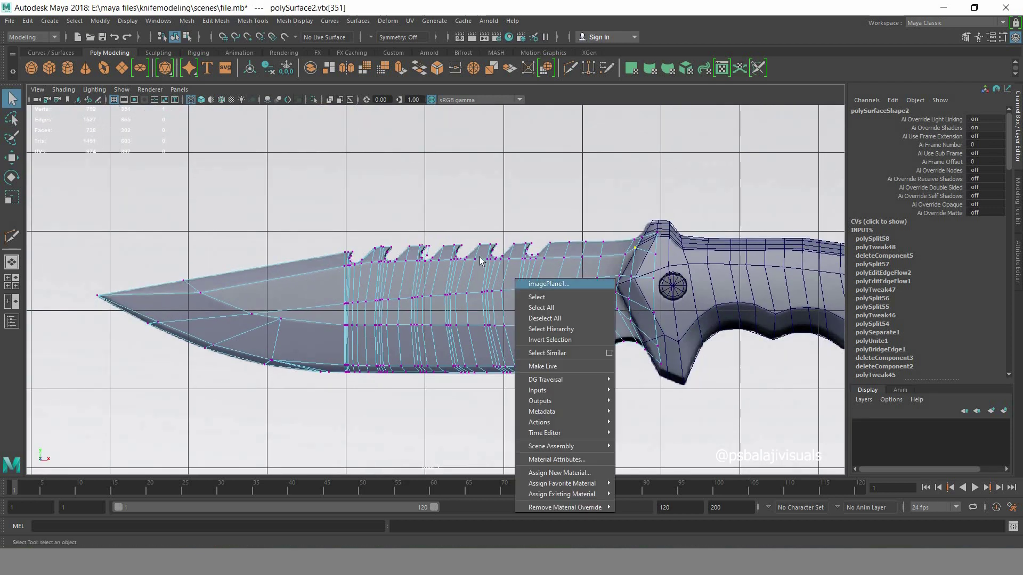
pyautogui.moveTo(482, 261); pyautogui.dragTo(481, 288, button='right')
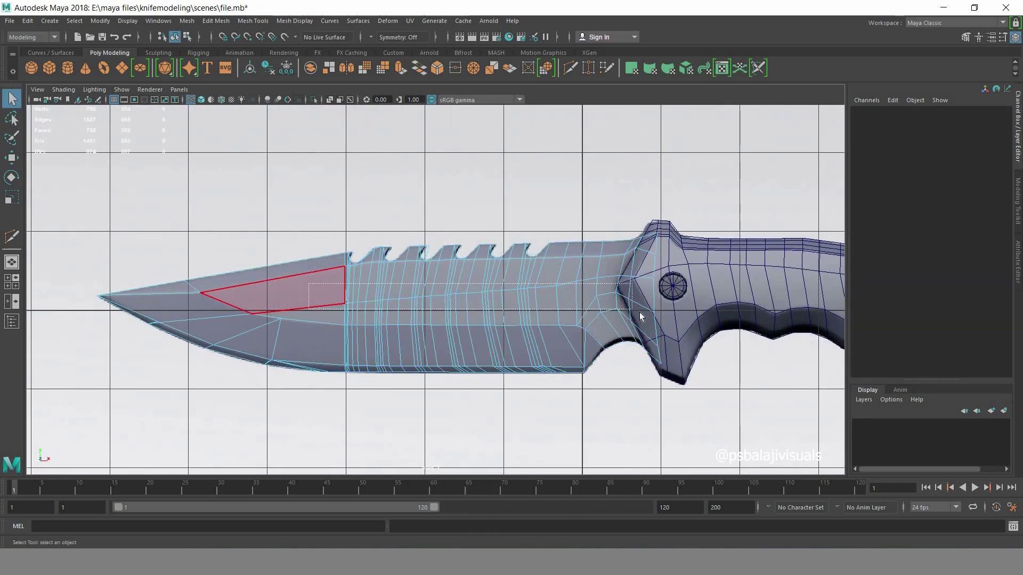
pyautogui.moveTo(610, 305); pyautogui.dragTo(677, 342)
pyautogui.scroll(2, 668, 266)
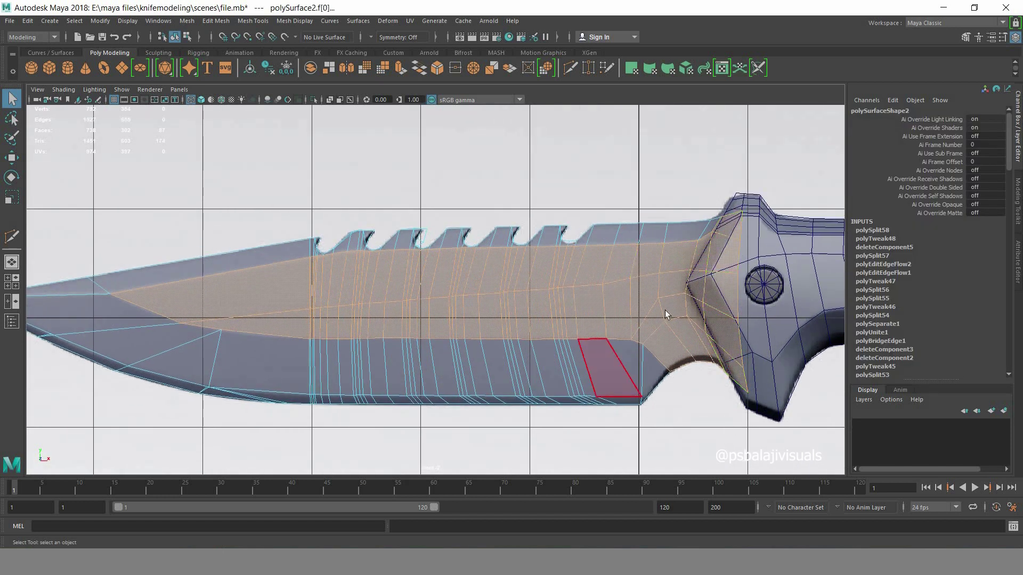
pyautogui.press('space')
pyautogui.press('space')
pyautogui.moveTo(617, 338)
pyautogui.keyDown('alt'); pyautogui.mouseDown()
pyautogui.moveTo(498, 344)
pyautogui.moveTo(221, 219)
pyautogui.mouseUp(); pyautogui.keyUp('alt')
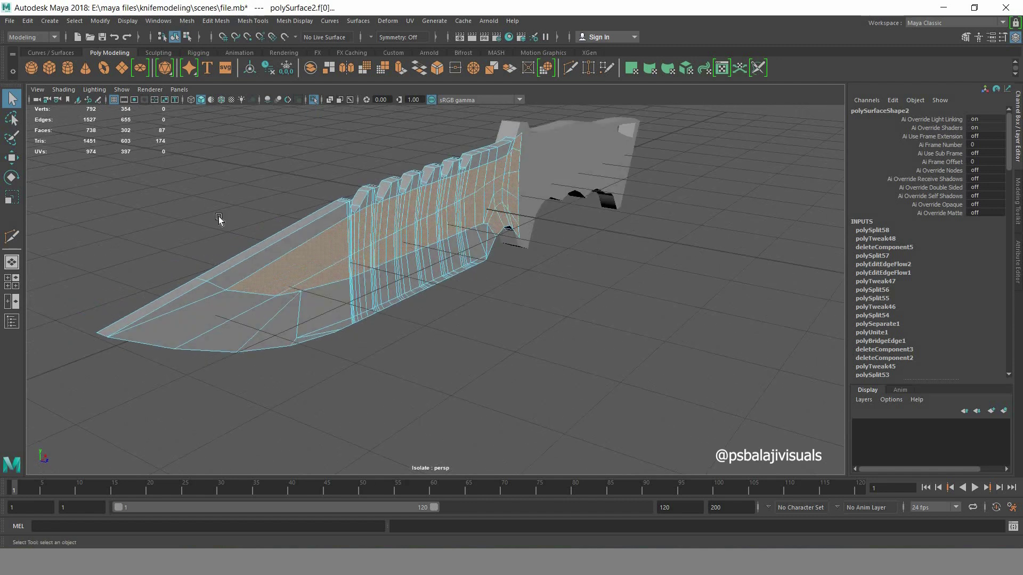
pyautogui.press('w')
pyautogui.moveTo(479, 238); pyautogui.dragTo(489, 249)
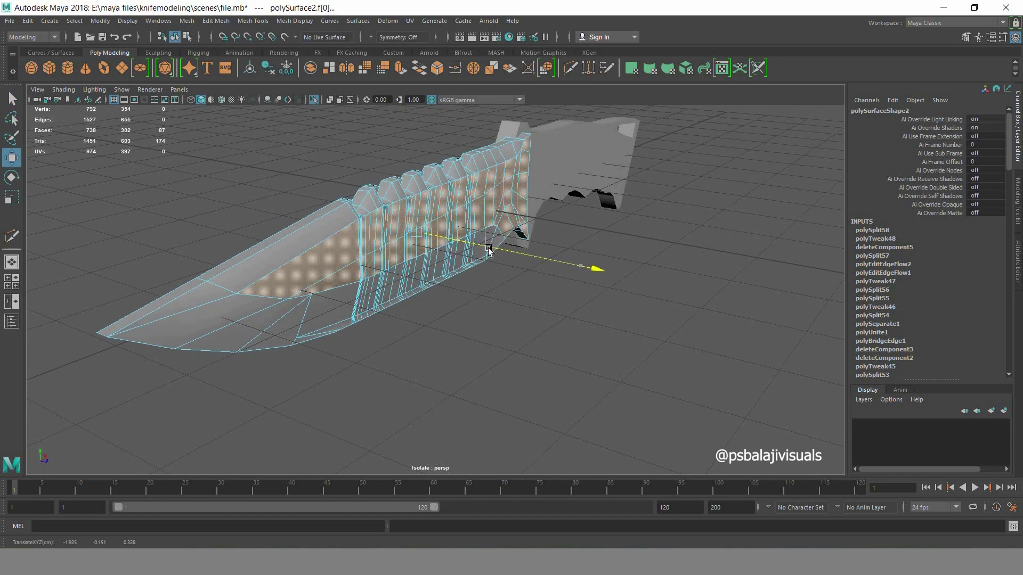
pyautogui.moveTo(498, 334)
pyautogui.keyDown('alt'); pyautogui.mouseDown()
pyautogui.moveTo(550, 315)
pyautogui.moveTo(507, 333)
pyautogui.moveTo(496, 327)
pyautogui.mouseUp(); pyautogui.keyUp('alt')
# - Check the front and perspective views, then test-extrude the blade faces and undo it
pyautogui.press('space')
pyautogui.press('space')
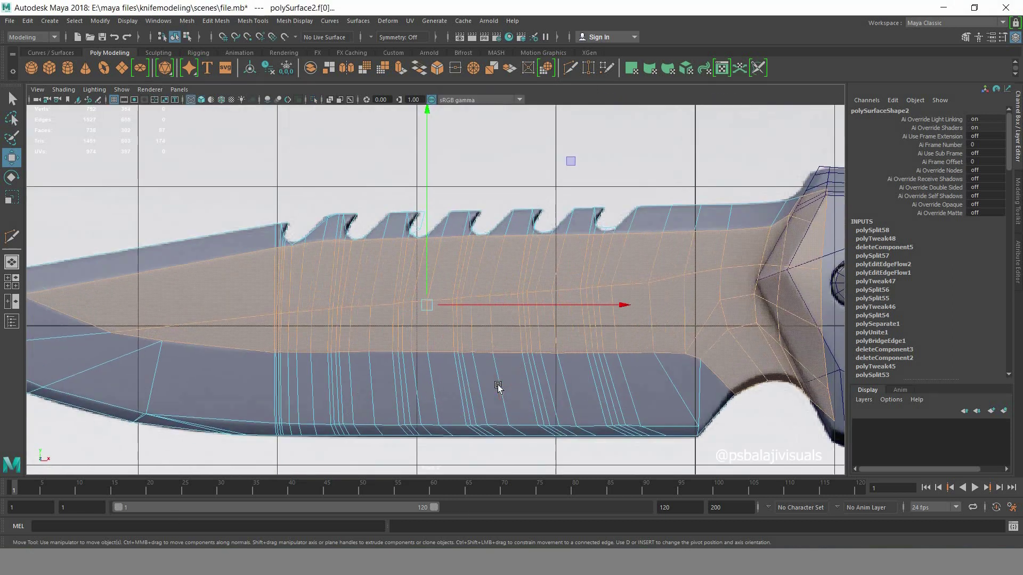
pyautogui.scroll(-3, 500, 384)
pyautogui.scroll(3, 533, 368)
pyautogui.press('space')
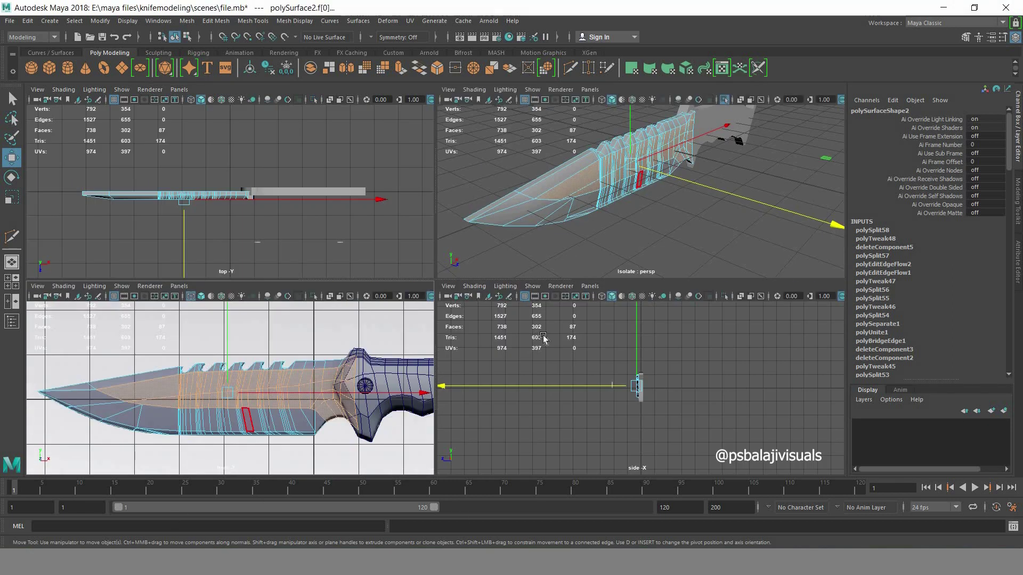
pyautogui.press('space')
pyautogui.keyDown('alt'); pyautogui.moveTo(480, 350); pyautogui.dragTo(606, 303); pyautogui.keyUp('alt')
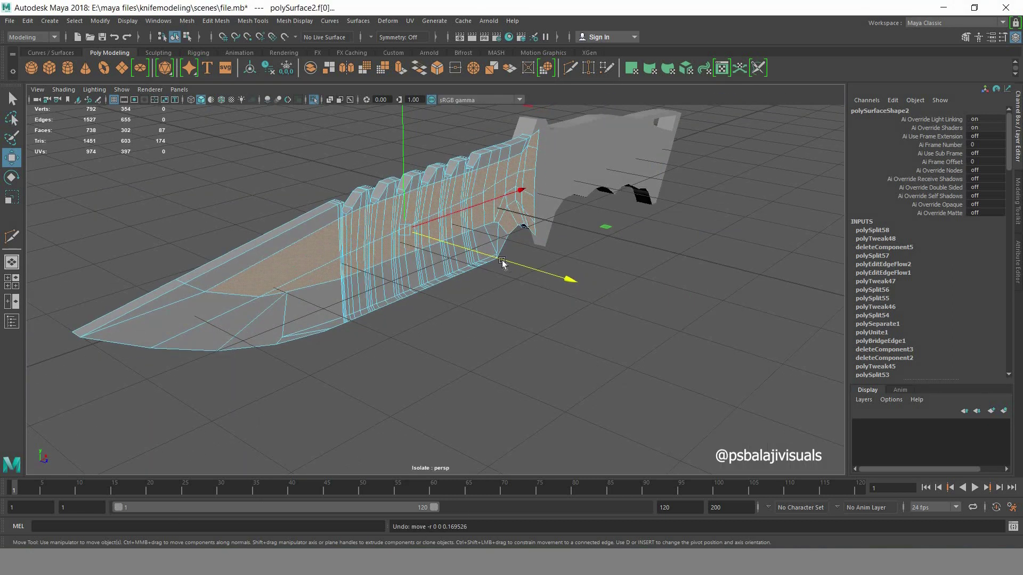
pyautogui.hotkey('ctrl', 'e')
pyautogui.hotkey('ctrl', 'z')
pyautogui.hotkey('ctrl', 'z')
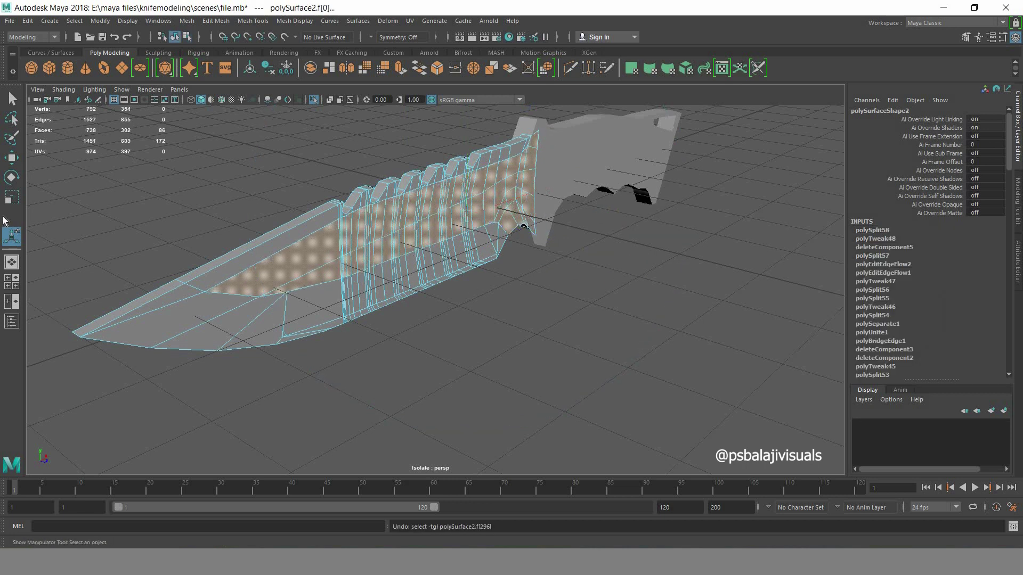
# - Orbit around to inspect the blade, then clear the face selection
pyautogui.click(11, 157)
pyautogui.keyDown('alt'); pyautogui.moveTo(450, 353); pyautogui.dragTo(607, 255); pyautogui.keyUp('alt')
pyautogui.keyDown('shift'); pyautogui.click(608, 255); pyautogui.keyUp('shift')
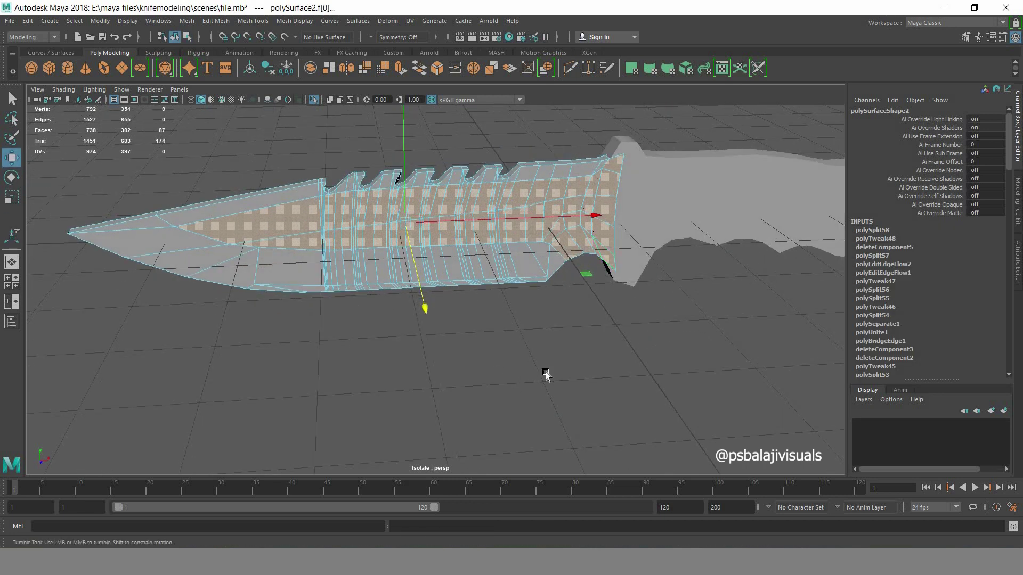
pyautogui.keyDown('alt'); pyautogui.moveTo(548, 377); pyautogui.dragTo(536, 286); pyautogui.keyUp('alt')
pyautogui.moveTo(464, 379)
pyautogui.keyDown('alt'); pyautogui.mouseDown()
pyautogui.moveTo(558, 231)
pyautogui.moveTo(563, 239)
pyautogui.moveTo(485, 324)
pyautogui.moveTo(487, 335)
pyautogui.moveTo(500, 196)
pyautogui.moveTo(521, 331)
pyautogui.moveTo(510, 331)
pyautogui.moveTo(496, 202)
pyautogui.mouseUp(); pyautogui.keyUp('alt')
pyautogui.scroll(2, 469, 359)
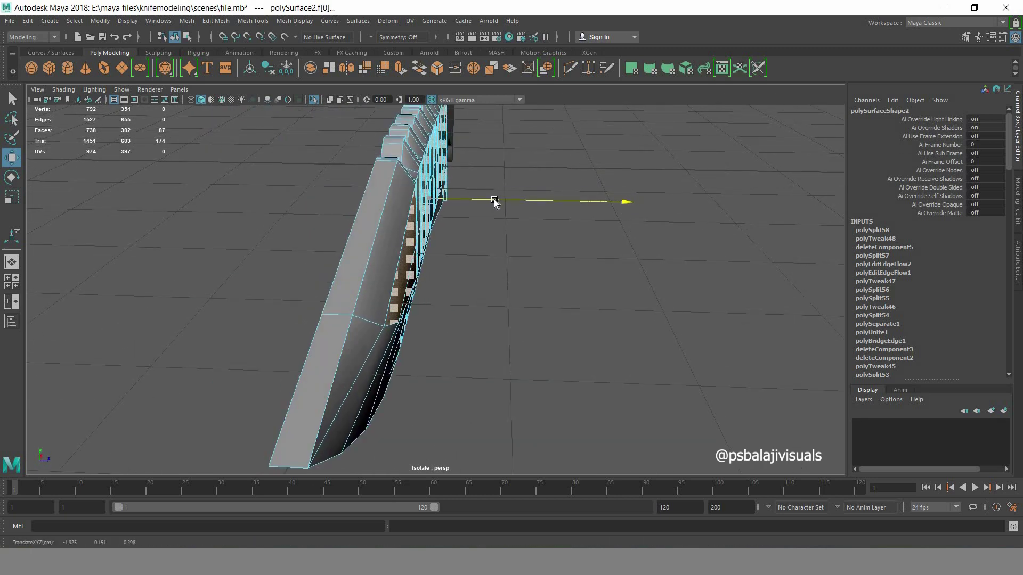
pyautogui.moveTo(488, 308)
pyautogui.keyDown('alt'); pyautogui.mouseDown()
pyautogui.moveTo(337, 315)
pyautogui.moveTo(669, 411)
pyautogui.moveTo(274, 303)
pyautogui.moveTo(307, 333)
pyautogui.moveTo(478, 152)
pyautogui.mouseUp(); pyautogui.keyUp('alt')
pyautogui.press('q')
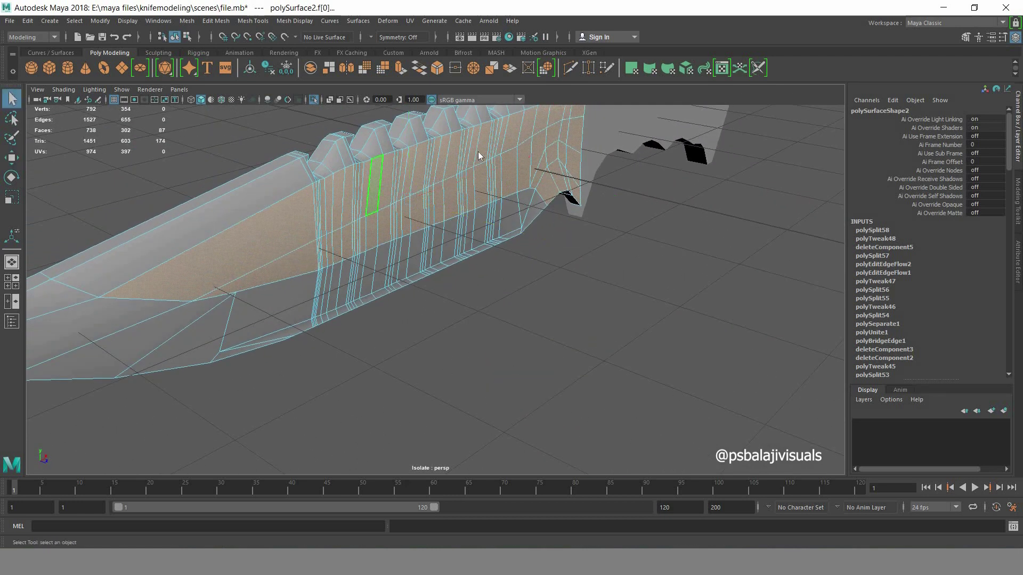
pyautogui.press('F8')
pyautogui.click(552, 257)
pyautogui.scroll(-5, 461, 327)
pyautogui.keyDown('alt'); pyautogui.moveTo(462, 326); pyautogui.dragTo(427, 247); pyautogui.keyUp('alt')
# - Save the scene and switch the blade mesh to edge selection
pyautogui.click(427, 248)
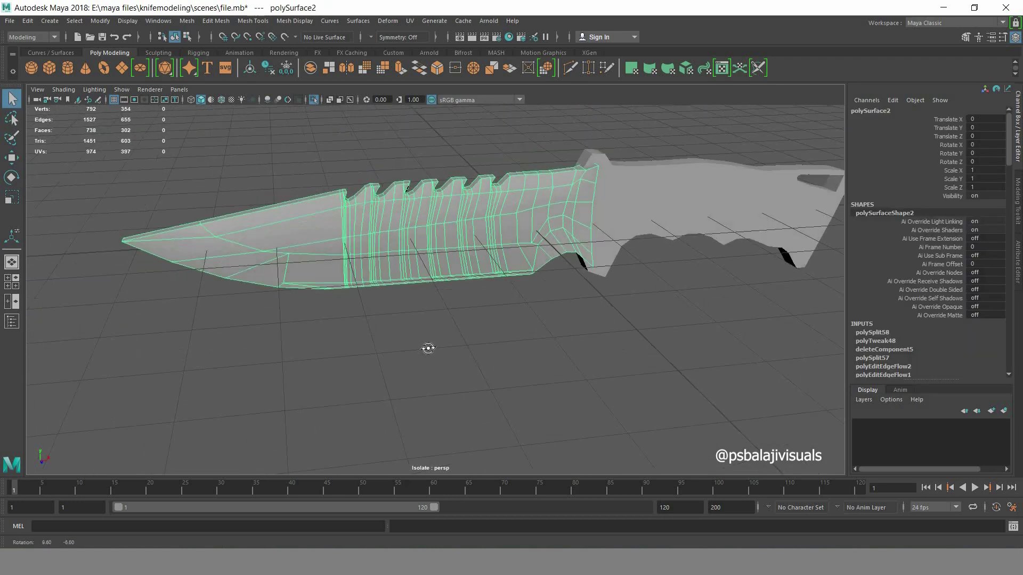
pyautogui.hotkey('ctrl', 's')
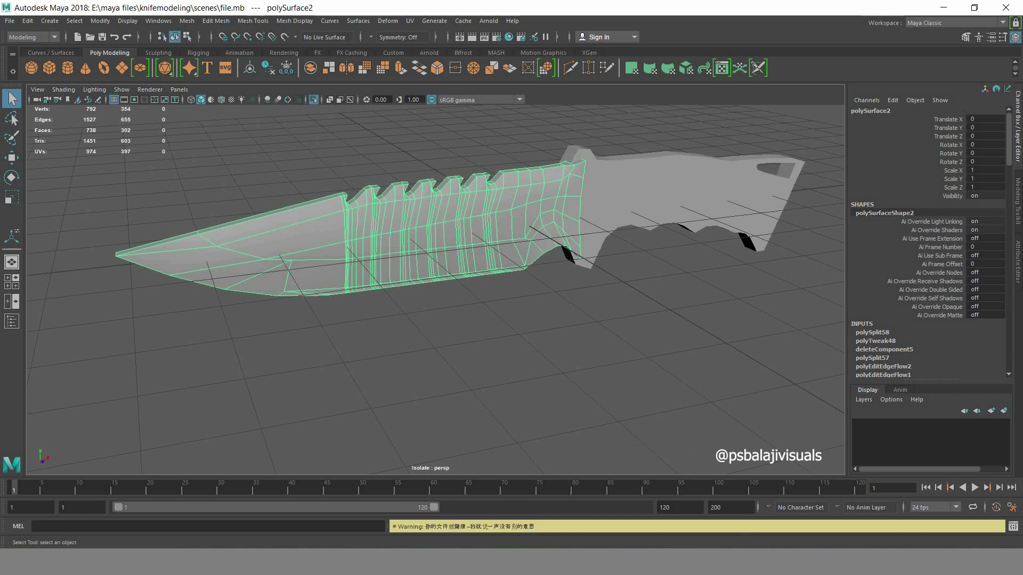
pyautogui.click(562, 343)
pyautogui.moveTo(562, 342)
pyautogui.keyDown('alt'); pyautogui.mouseDown()
pyautogui.moveTo(585, 329)
pyautogui.moveTo(695, 334)
pyautogui.moveTo(557, 343)
pyautogui.mouseUp(); pyautogui.keyUp('alt')
pyautogui.press('space')
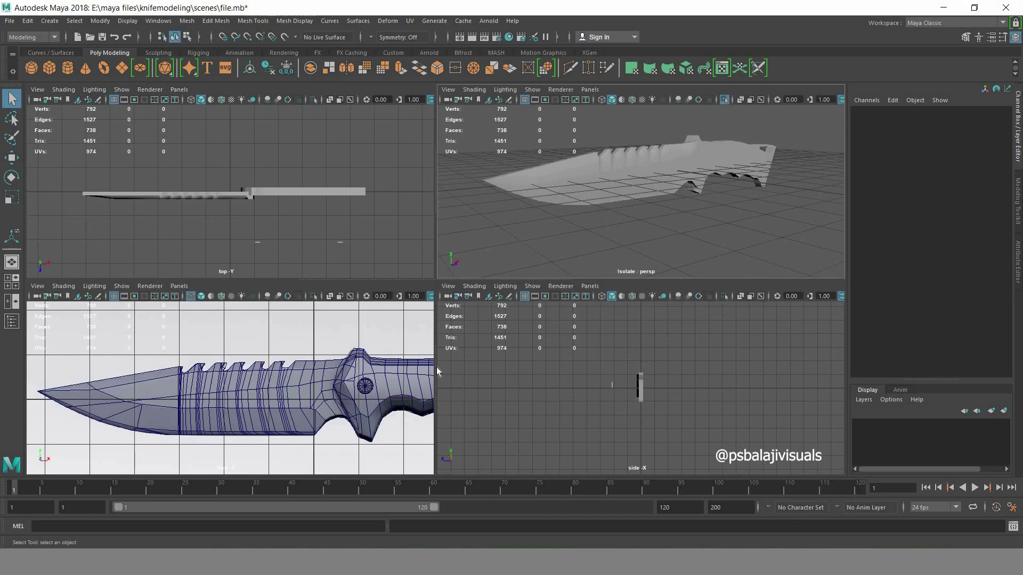
pyautogui.press('space')
pyautogui.press('space')
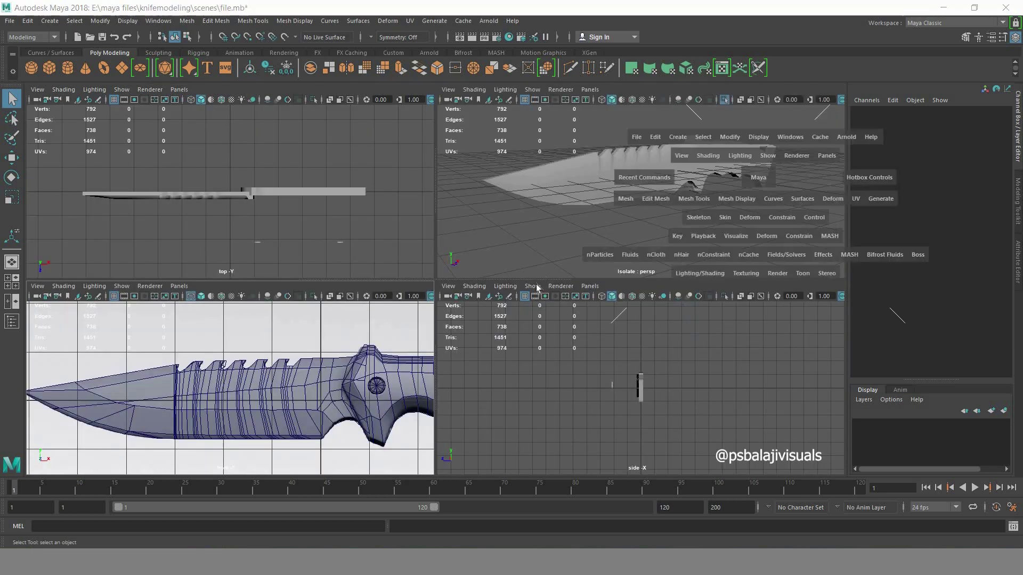
pyautogui.click(555, 288)
pyautogui.rightClick(558, 212)
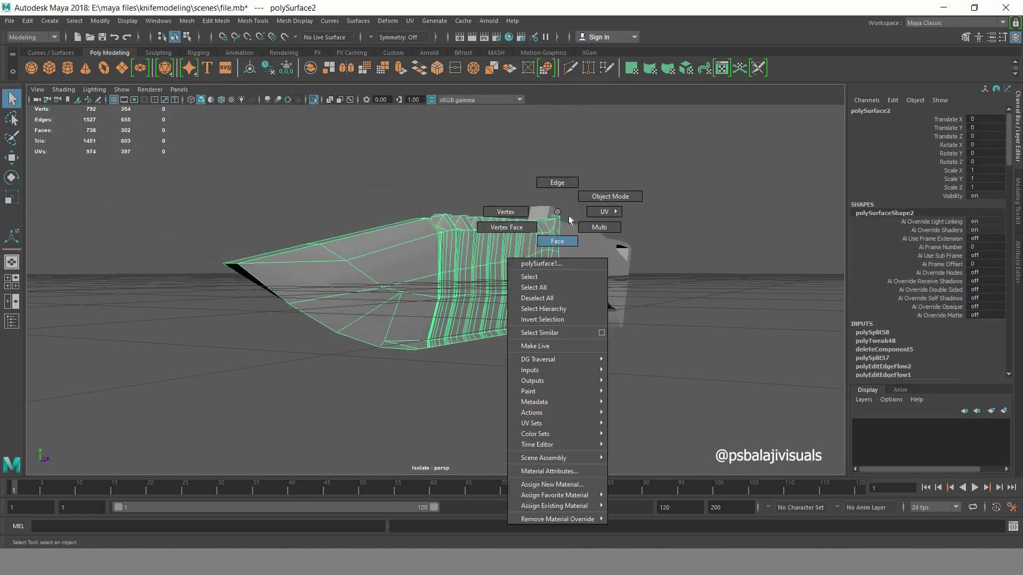
pyautogui.moveTo(568, 216)
pyautogui.keyDown('alt'); pyautogui.mouseDown()
pyautogui.moveTo(605, 406)
pyautogui.moveTo(259, 312)
pyautogui.moveTo(302, 277)
pyautogui.mouseUp(); pyautogui.keyUp('alt')
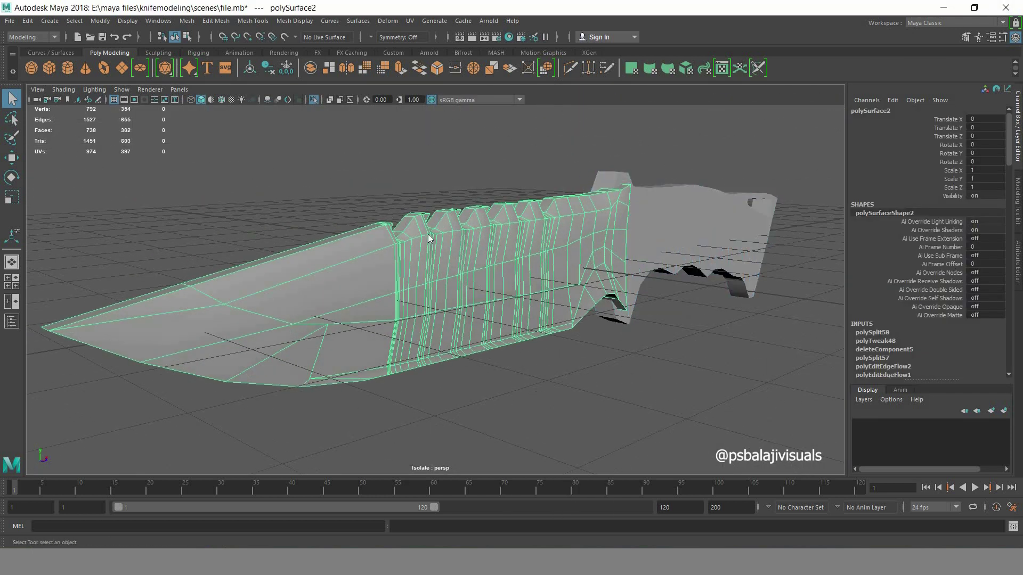
pyautogui.moveTo(432, 251); pyautogui.dragTo(435, 200, button='right')
pyautogui.scroll(3, 347, 337)
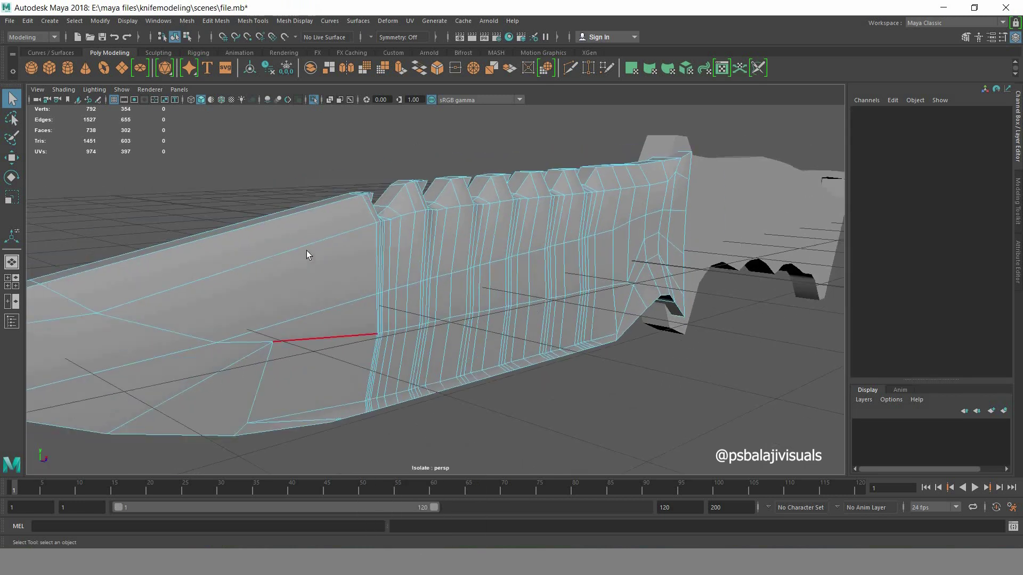
# - Select several contour edge loops along the blade, orbiting to check them from the side
pyautogui.doubleClick(306, 250)
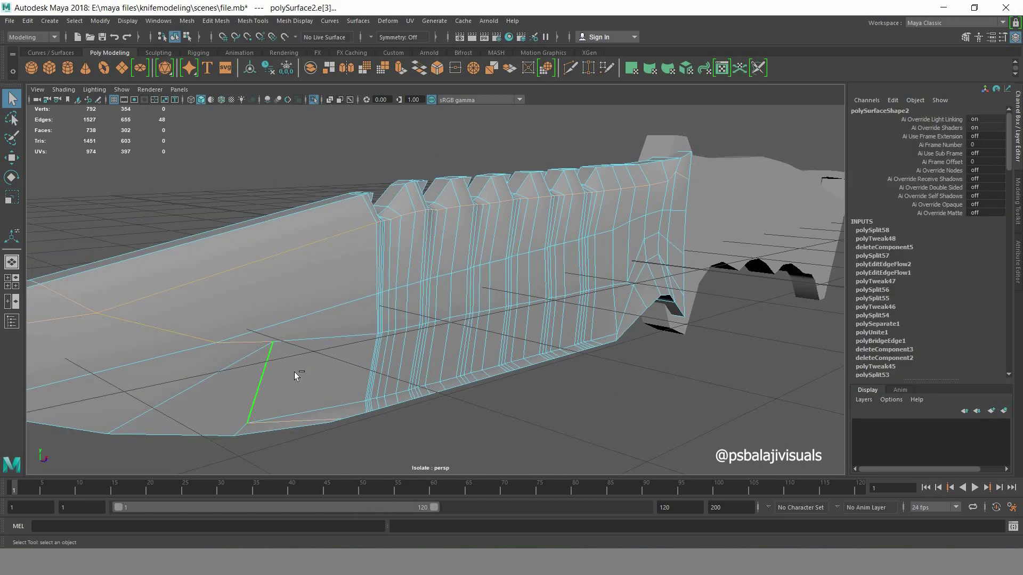
pyautogui.doubleClick(311, 347)
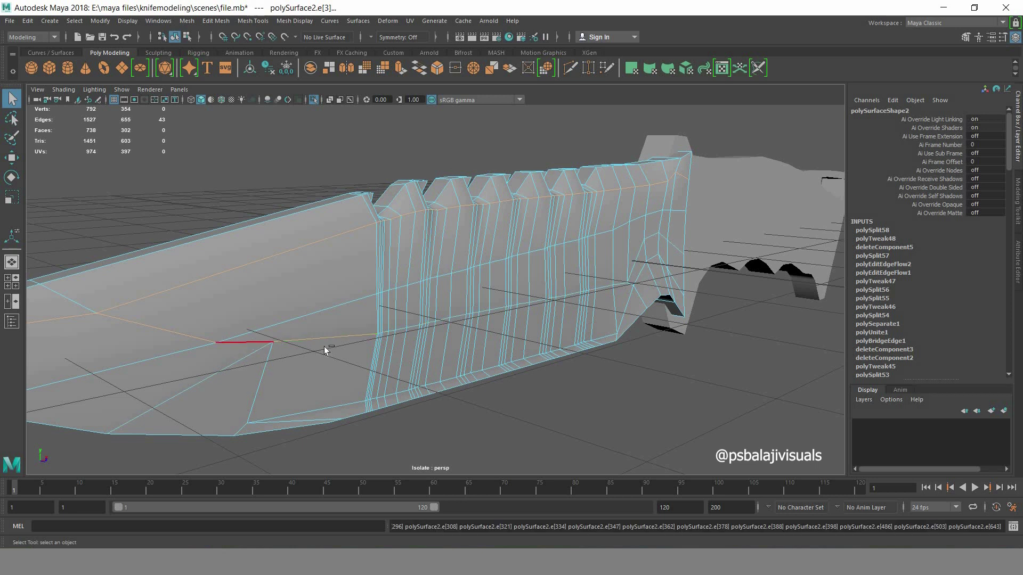
pyautogui.keyDown('shift'); pyautogui.doubleClick(324, 347); pyautogui.keyUp('shift')
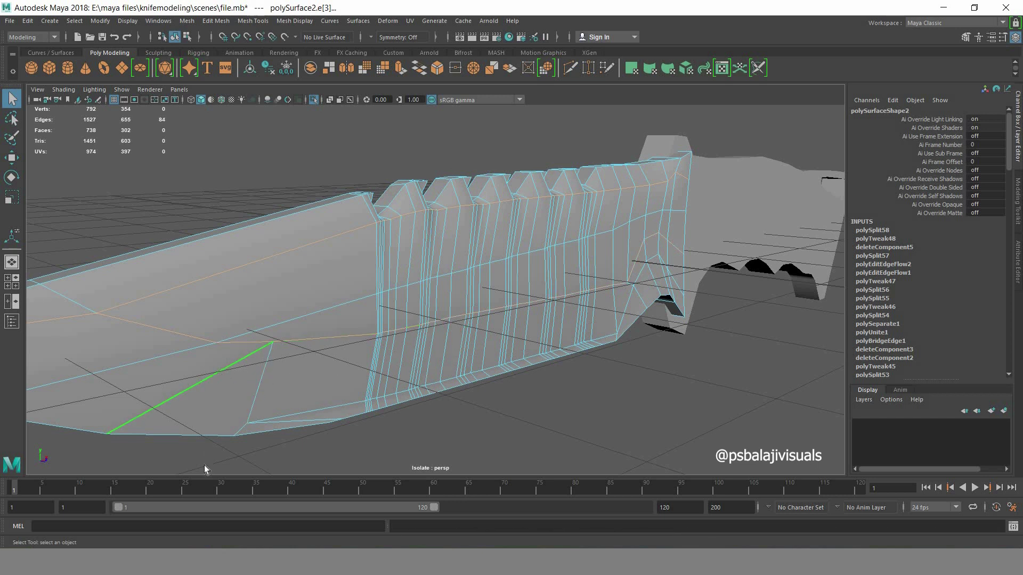
pyautogui.keyDown('alt'); pyautogui.moveTo(551, 395); pyautogui.dragTo(98, 290); pyautogui.keyUp('alt')
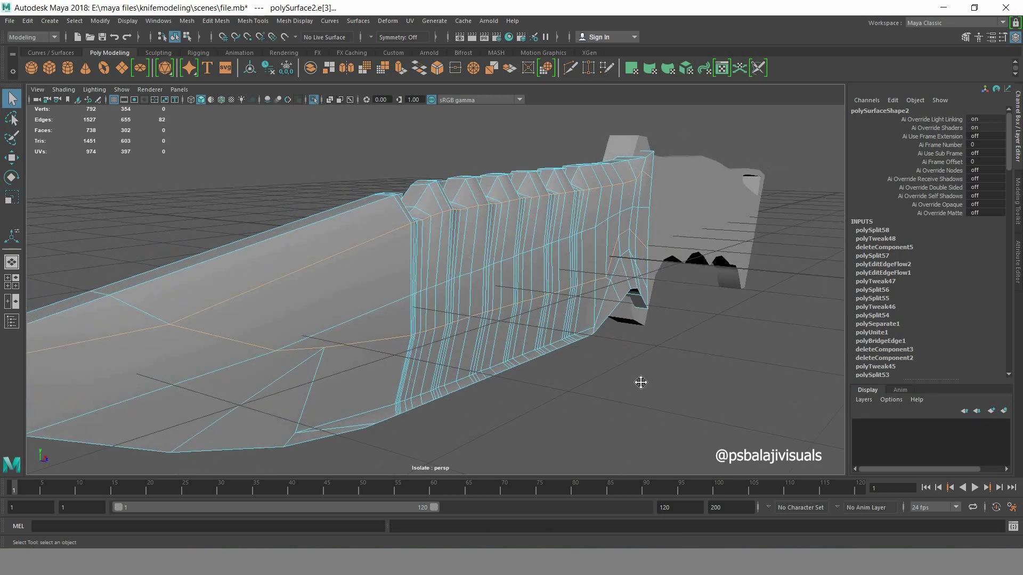
pyautogui.moveTo(687, 413)
pyautogui.keyDown('alt'); pyautogui.mouseDown()
pyautogui.moveTo(641, 395)
pyautogui.moveTo(739, 394)
pyautogui.mouseUp(); pyautogui.keyUp('alt')
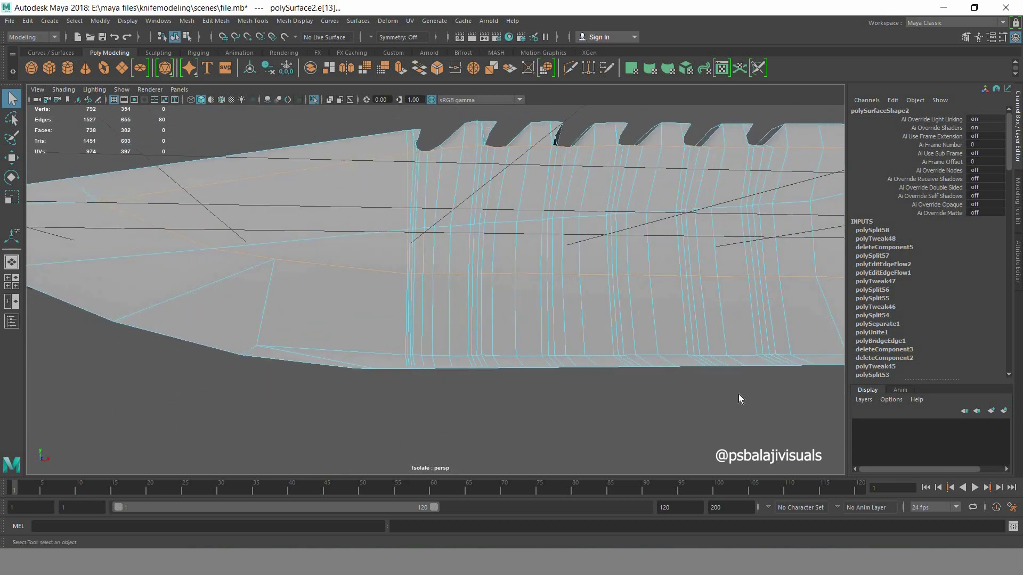
pyautogui.moveTo(738, 394)
pyautogui.keyDown('alt'); pyautogui.mouseDown(button='middle')
pyautogui.moveTo(587, 417)
pyautogui.moveTo(532, 405)
pyautogui.moveTo(614, 429)
pyautogui.mouseUp(button='middle'); pyautogui.keyUp('alt')
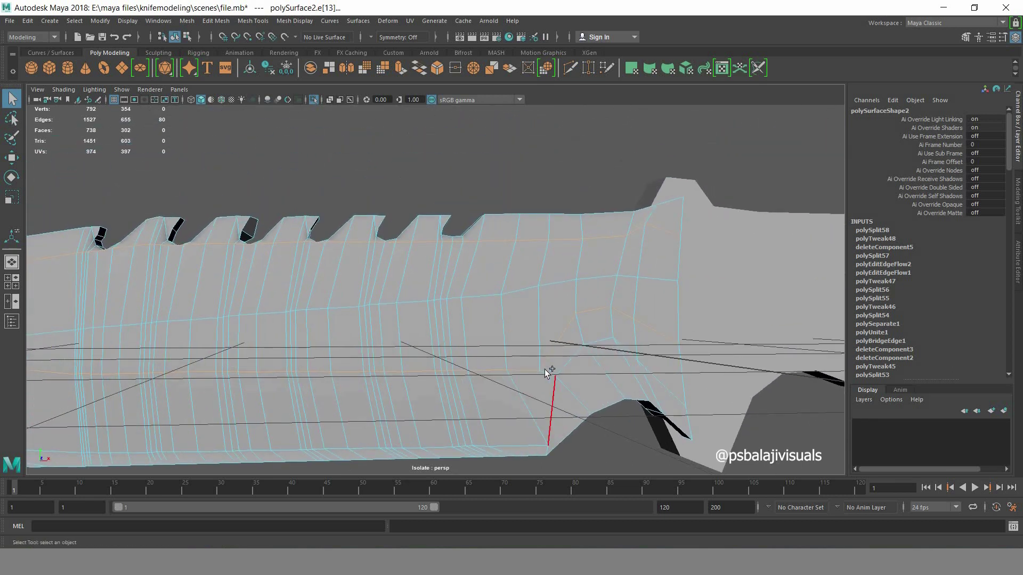
pyautogui.moveTo(618, 442)
pyautogui.keyDown('alt'); pyautogui.mouseDown()
pyautogui.moveTo(565, 413)
pyautogui.moveTo(625, 441)
pyautogui.moveTo(598, 422)
pyautogui.moveTo(555, 360)
pyautogui.mouseUp(); pyautogui.keyUp('alt')
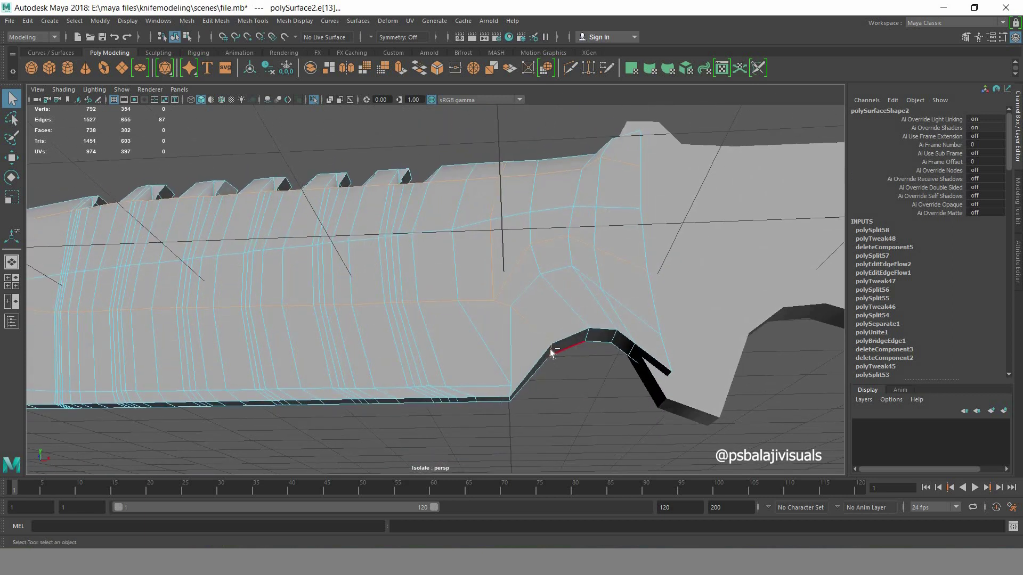
pyautogui.keyDown('alt'); pyautogui.moveTo(611, 403); pyautogui.dragTo(624, 425); pyautogui.keyUp('alt')
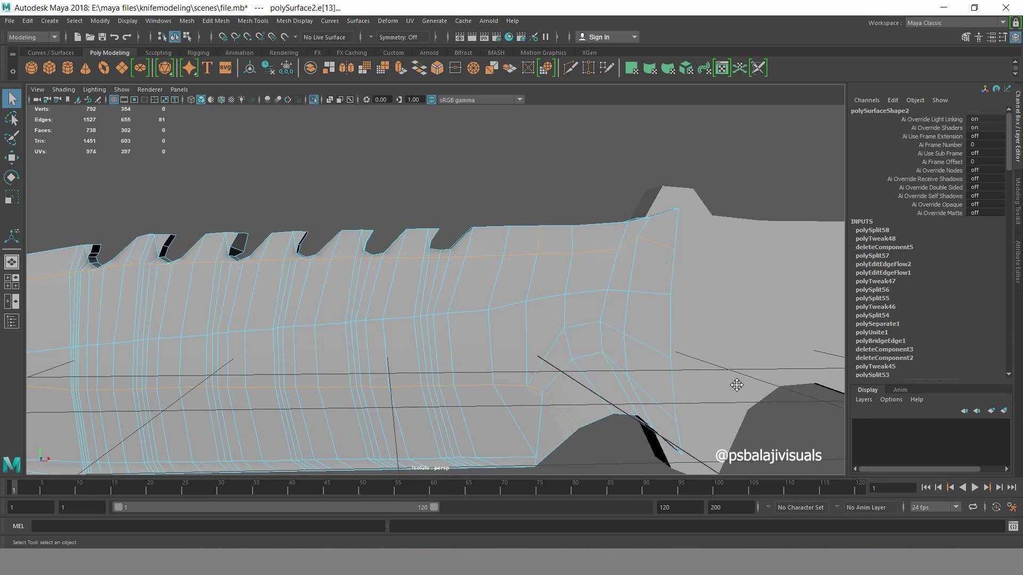
pyautogui.keyDown('alt'); pyautogui.moveTo(737, 385); pyautogui.dragTo(766, 436, button='middle'); pyautogui.keyUp('alt')
pyautogui.moveTo(757, 337)
pyautogui.keyDown('alt'); pyautogui.mouseDown()
pyautogui.moveTo(711, 322)
pyautogui.moveTo(662, 336)
pyautogui.mouseUp(); pyautogui.keyUp('alt')
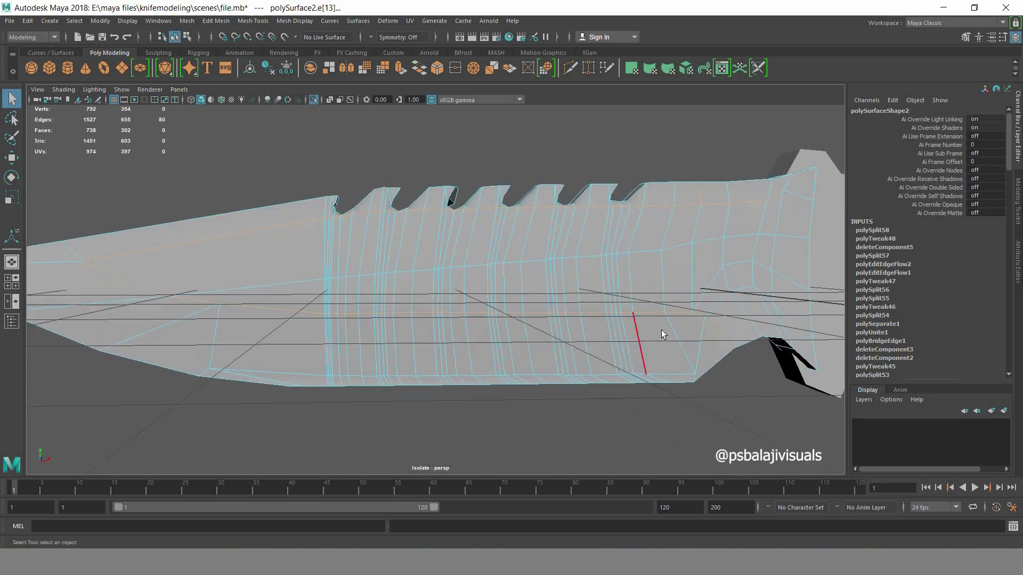
pyautogui.moveTo(320, 379); pyautogui.dragTo(564, 365)
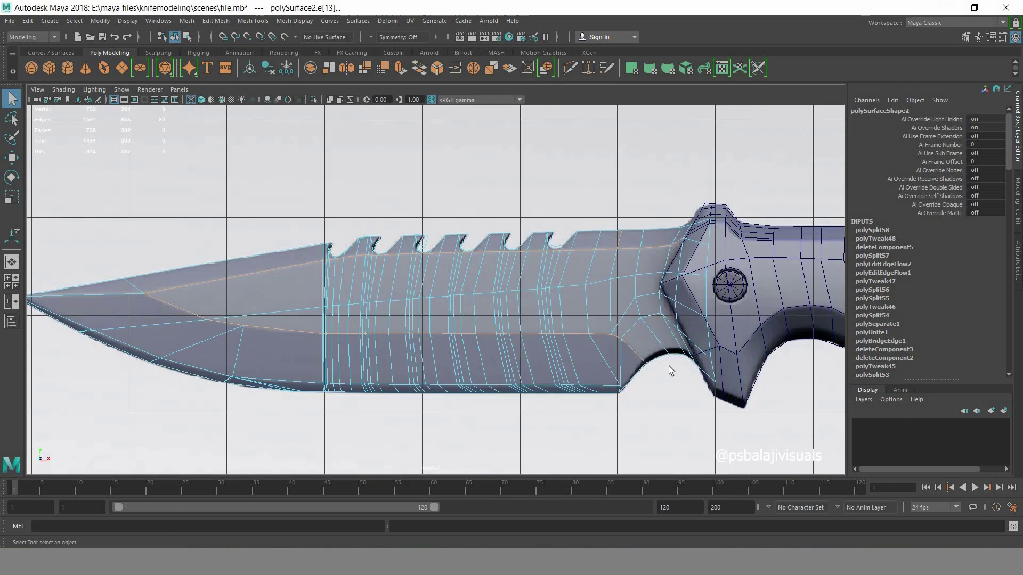
# - Add a vertical edge loop near the handle and drop a stray edge from the selection
pyautogui.press('space')
pyautogui.press('space')
pyautogui.keyDown('alt'); pyautogui.moveTo(786, 422); pyautogui.dragTo(704, 368, button='middle'); pyautogui.keyUp('alt')
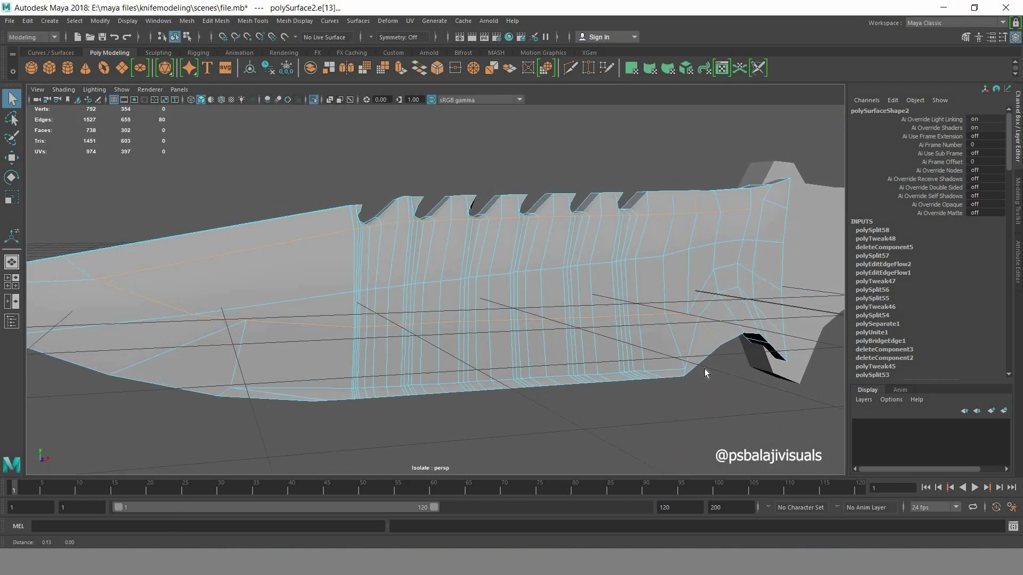
pyautogui.keyDown('shift'); pyautogui.doubleClick(769, 193); pyautogui.keyUp('shift')
pyautogui.press('space')
pyautogui.press('space')
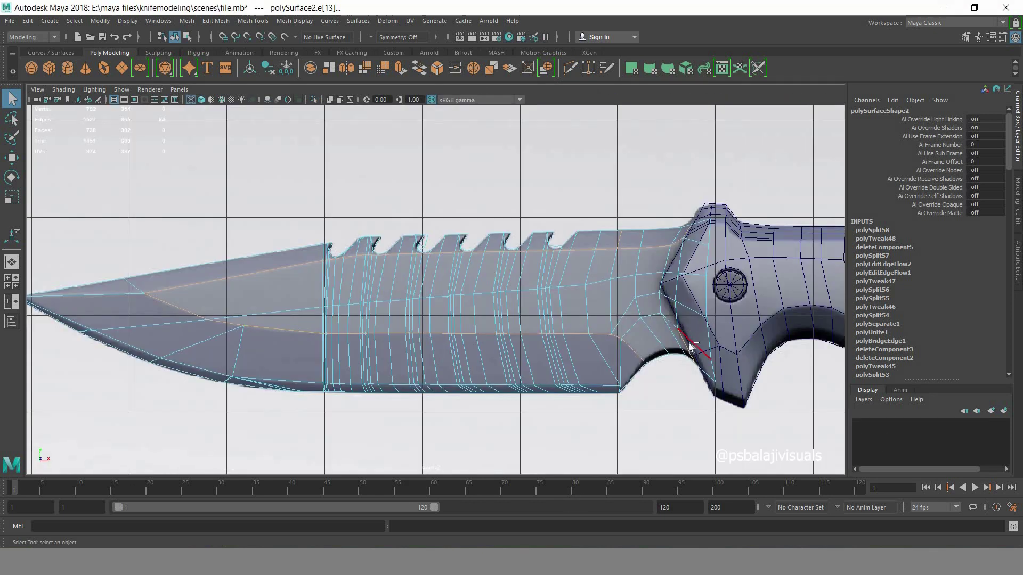
pyautogui.press('space')
pyautogui.press('space')
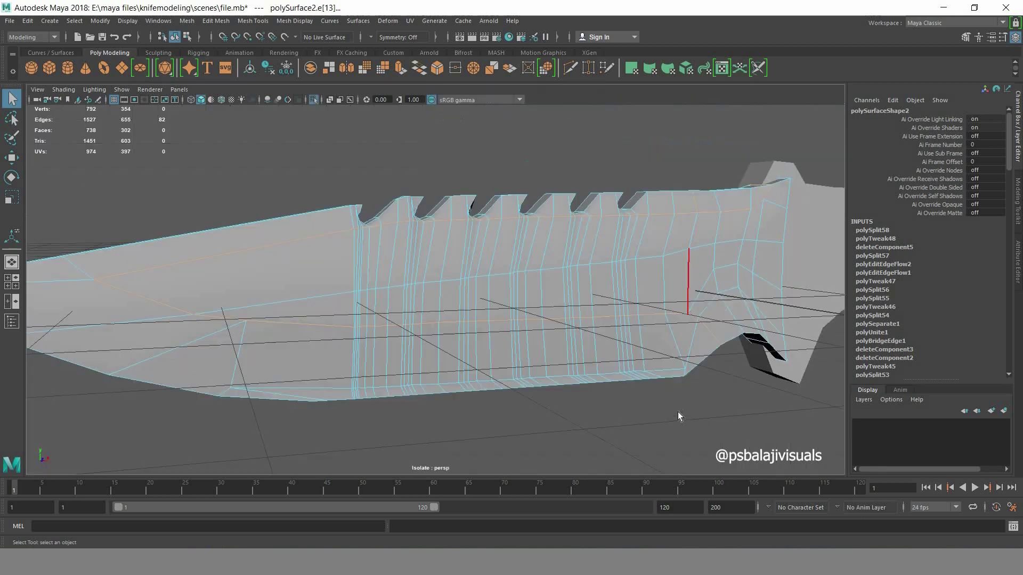
pyautogui.moveTo(640, 352)
pyautogui.keyDown('alt'); pyautogui.mouseDown()
pyautogui.moveTo(683, 417)
pyautogui.moveTo(648, 418)
pyautogui.mouseUp(); pyautogui.keyUp('alt')
pyautogui.keyDown('ctrl'); pyautogui.click(692, 255); pyautogui.keyUp('ctrl')
pyautogui.moveTo(729, 390)
pyautogui.keyDown('alt'); pyautogui.mouseDown()
pyautogui.moveTo(442, 408)
pyautogui.moveTo(550, 404)
pyautogui.moveTo(450, 402)
pyautogui.moveTo(593, 361)
pyautogui.moveTo(711, 305)
pyautogui.mouseUp(); pyautogui.keyUp('alt')
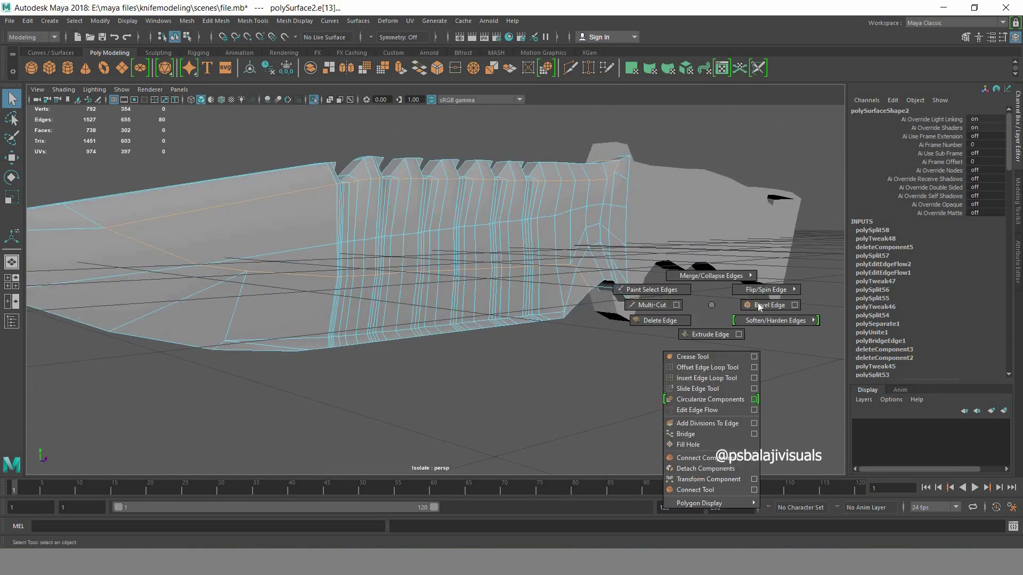
# - Bevel the selected blade edges with 2 segments and a 0.04 fraction
pyautogui.keyDown('shift'); pyautogui.moveTo(711, 305); pyautogui.dragTo(757, 302, button='right'); pyautogui.keyUp('shift')
pyautogui.moveTo(632, 187); pyautogui.dragTo(635, 196)
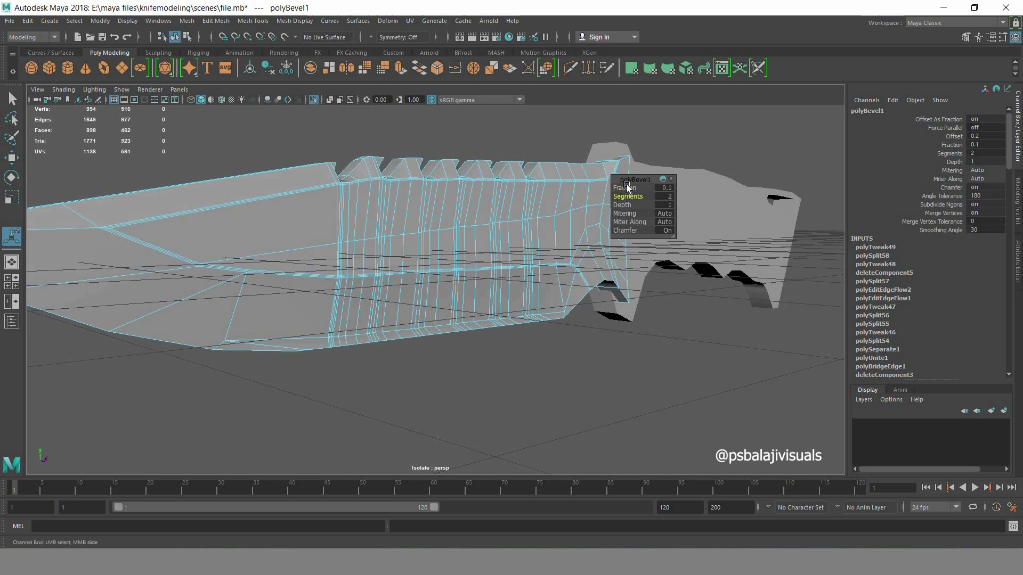
pyautogui.click(669, 184)
pyautogui.write('0.04')
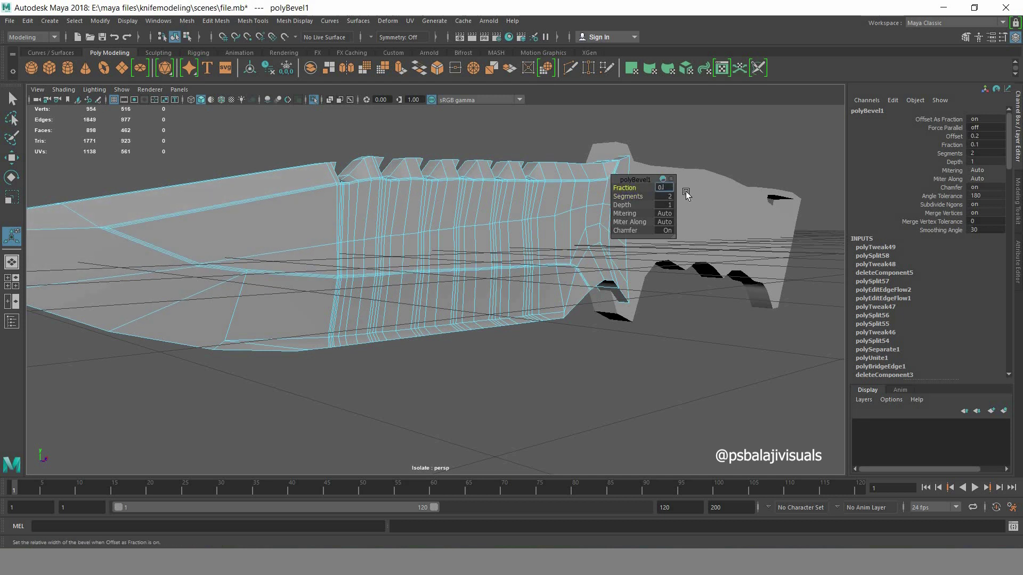
pyautogui.press('Return')
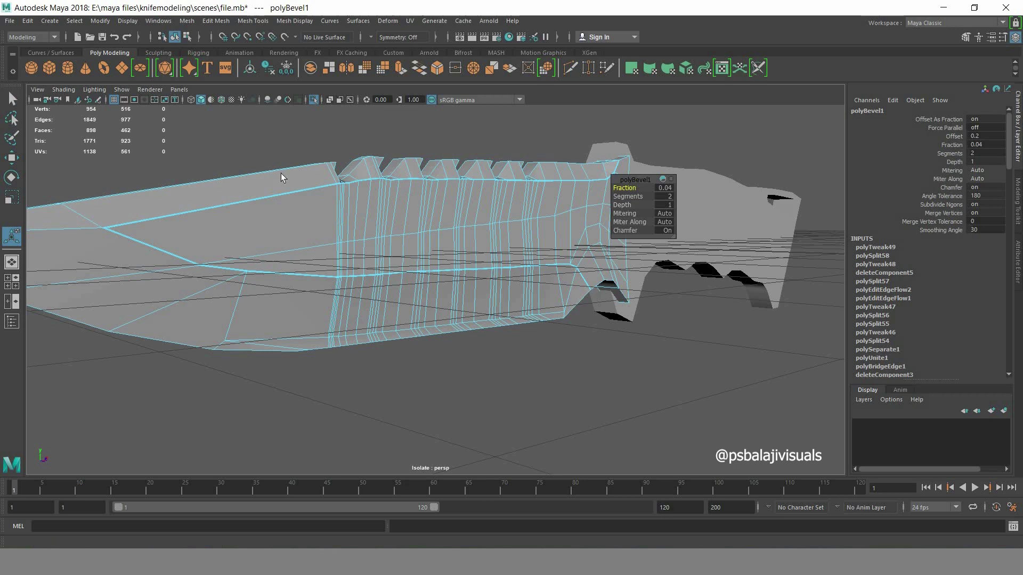
pyautogui.press('q')
# - Frame the knife and toggle smooth preview on and off to check the bevel
pyautogui.click(575, 365)
pyautogui.press('f')
pyautogui.moveTo(575, 366)
pyautogui.keyDown('alt'); pyautogui.mouseDown()
pyautogui.moveTo(633, 366)
pyautogui.moveTo(553, 373)
pyautogui.moveTo(571, 366)
pyautogui.moveTo(475, 392)
pyautogui.moveTo(600, 348)
pyautogui.moveTo(651, 358)
pyautogui.moveTo(553, 357)
pyautogui.moveTo(586, 209)
pyautogui.mouseUp(); pyautogui.keyUp('alt')
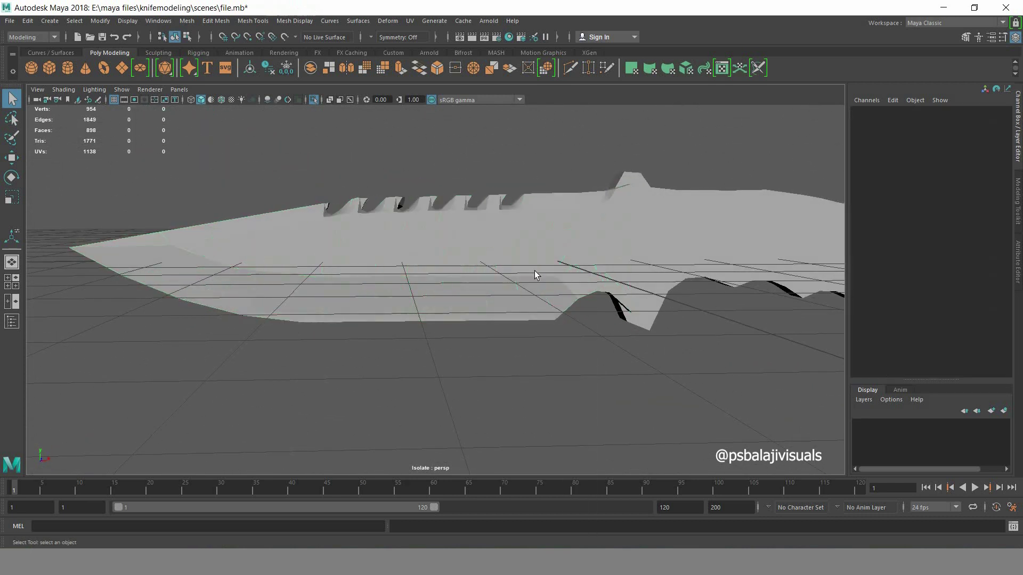
pyautogui.click(535, 270)
pyautogui.press('3')
pyautogui.click(522, 360)
pyautogui.press('1')
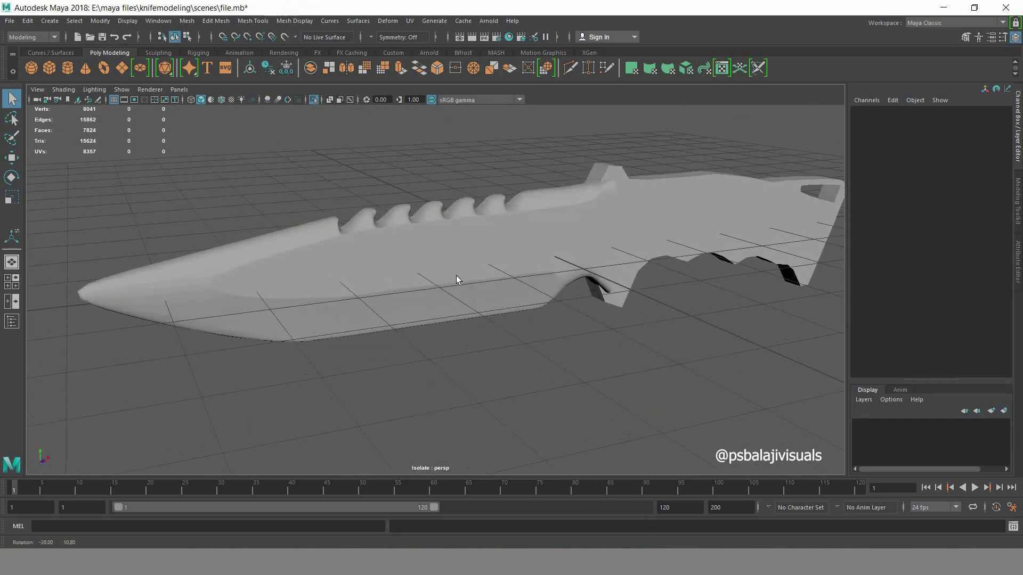
pyautogui.click(456, 276)
pyautogui.click(487, 359)
pyautogui.press('space')
pyautogui.press('space')
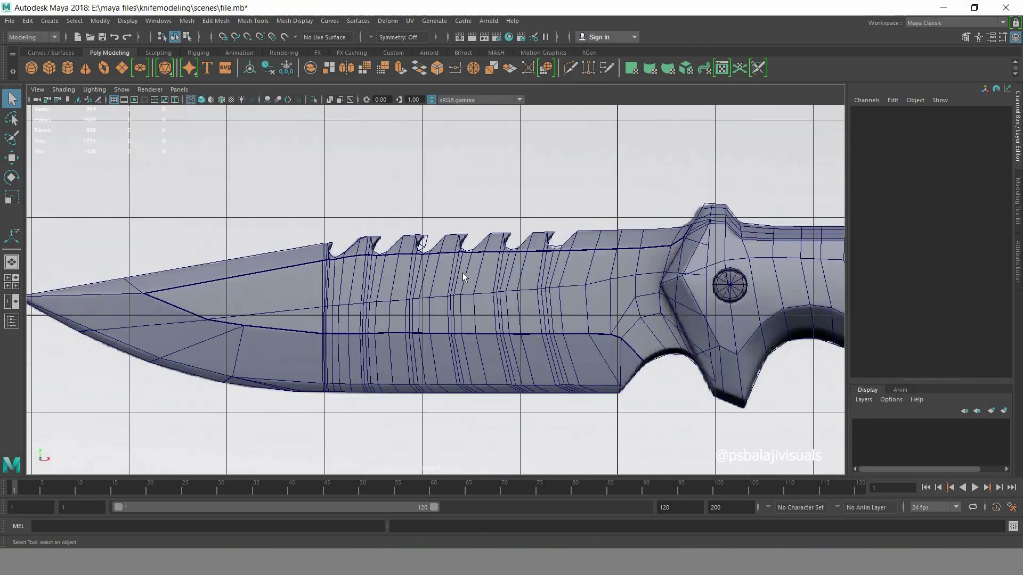
pyautogui.keyDown('alt'); pyautogui.moveTo(723, 332); pyautogui.dragTo(503, 315, button='middle'); pyautogui.keyUp('alt')
# - Select the handle mesh and switch it to edge selection in perspective
pyautogui.click(503, 315)
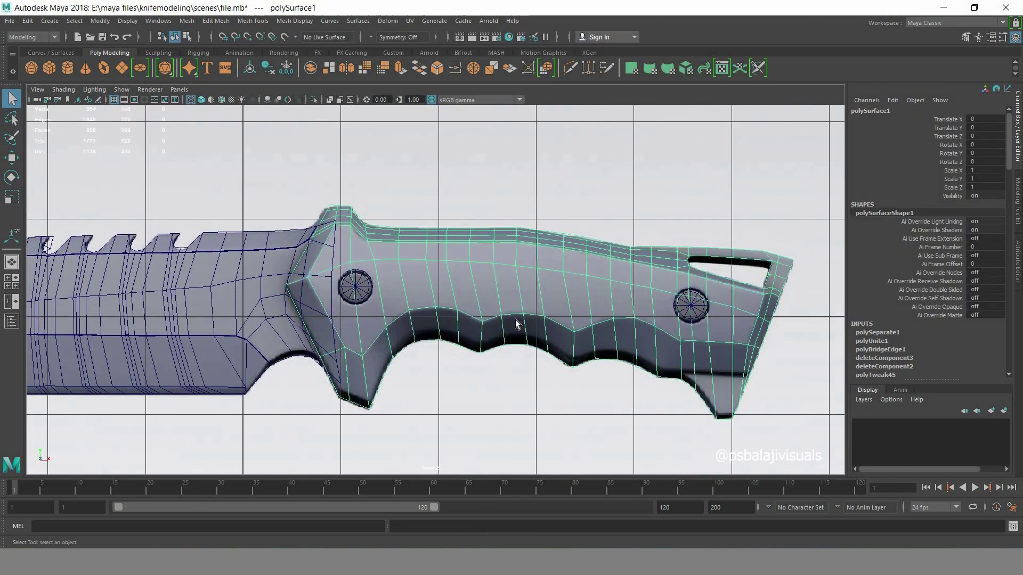
pyautogui.moveTo(473, 266); pyautogui.dragTo(471, 285, button='right')
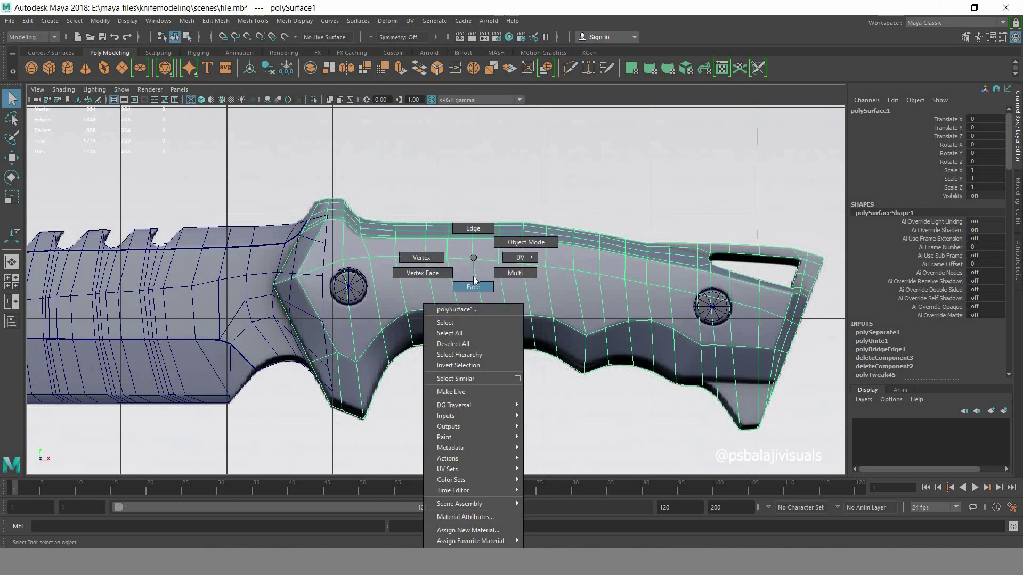
pyautogui.rightClick(558, 286)
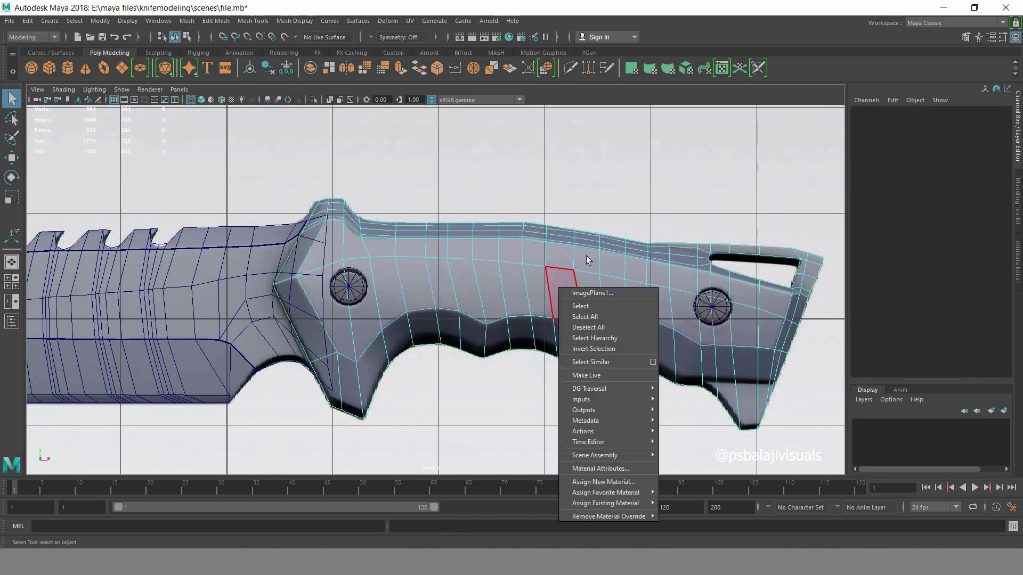
pyautogui.press('space')
pyautogui.press('space')
pyautogui.scroll(-3, 605, 212)
pyautogui.keyDown('alt'); pyautogui.moveTo(605, 212); pyautogui.dragTo(742, 217, button='right'); pyautogui.keyUp('alt')
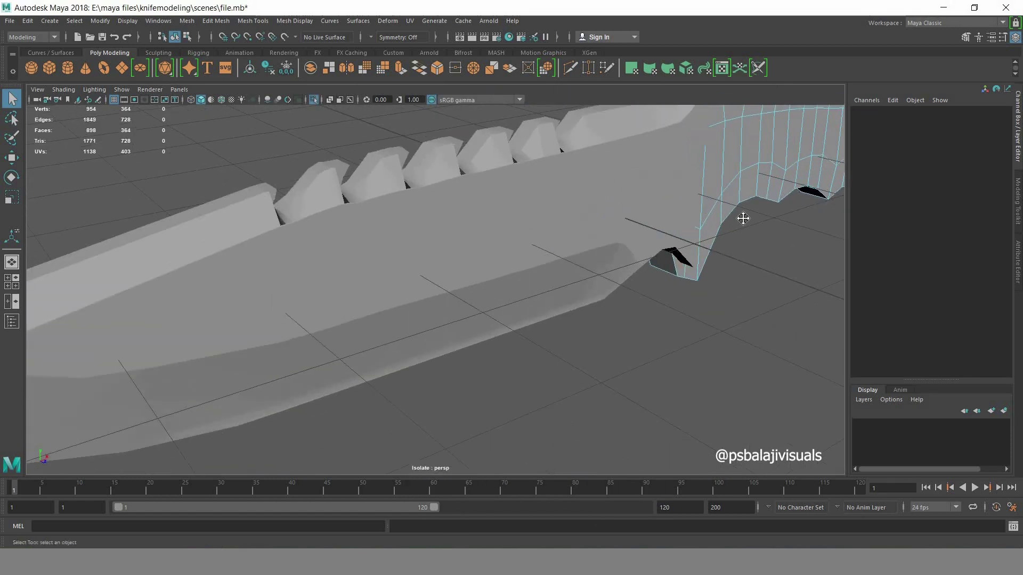
pyautogui.keyDown('alt'); pyautogui.moveTo(742, 217); pyautogui.dragTo(502, 222); pyautogui.keyUp('alt')
pyautogui.moveTo(493, 221); pyautogui.dragTo(491, 192, button='right')
pyautogui.moveTo(491, 191)
pyautogui.keyDown('alt'); pyautogui.mouseDown()
pyautogui.moveTo(525, 172)
pyautogui.moveTo(647, 277)
pyautogui.mouseUp(); pyautogui.keyUp('alt')
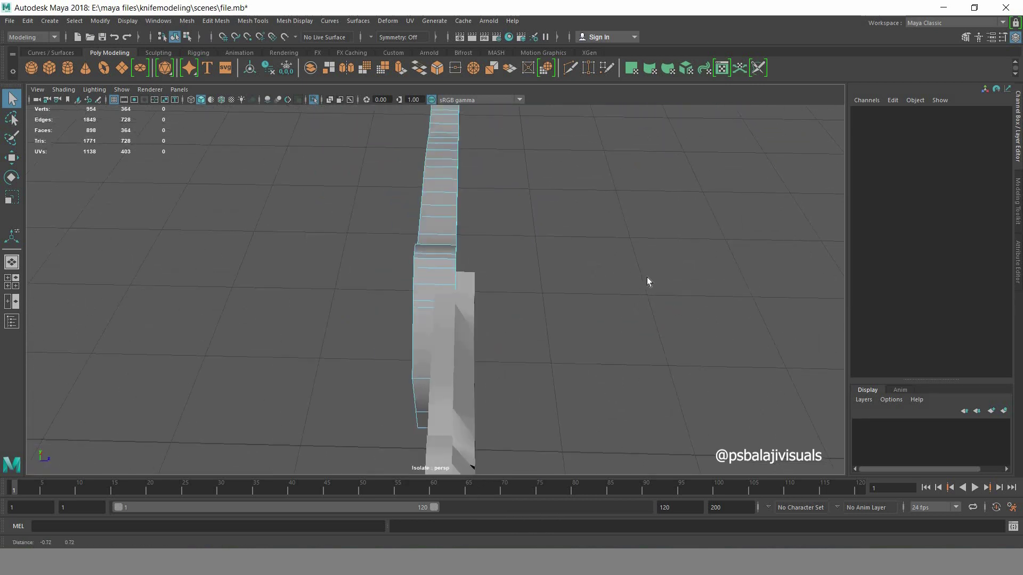
# - Multi-Cut a lengthwise edge line along the spine centre, then view it from the top
pyautogui.click(570, 68)
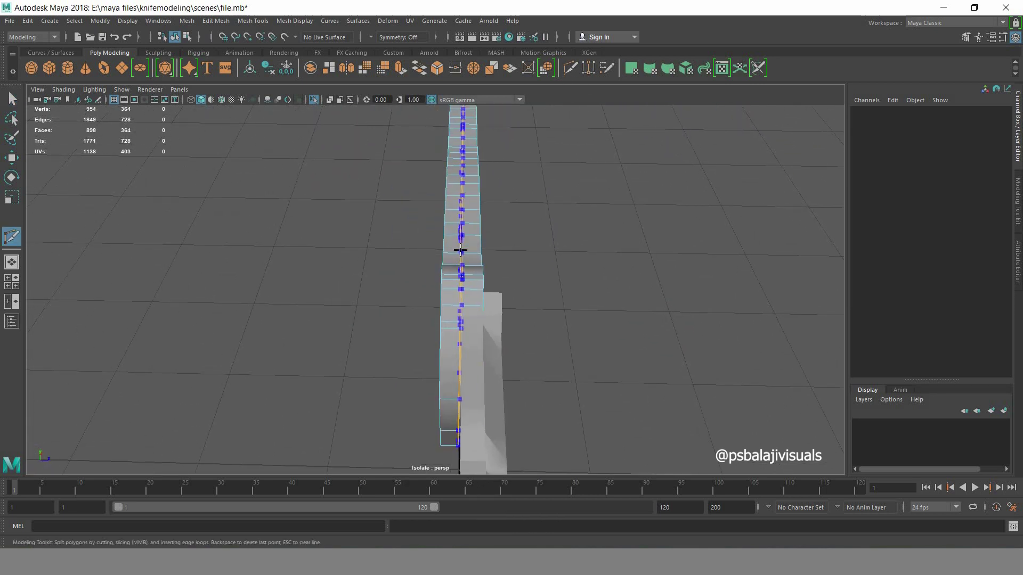
pyautogui.moveTo(647, 327)
pyautogui.keyDown('alt'); pyautogui.mouseDown()
pyautogui.moveTo(640, 347)
pyautogui.moveTo(586, 320)
pyautogui.mouseUp(); pyautogui.keyUp('alt')
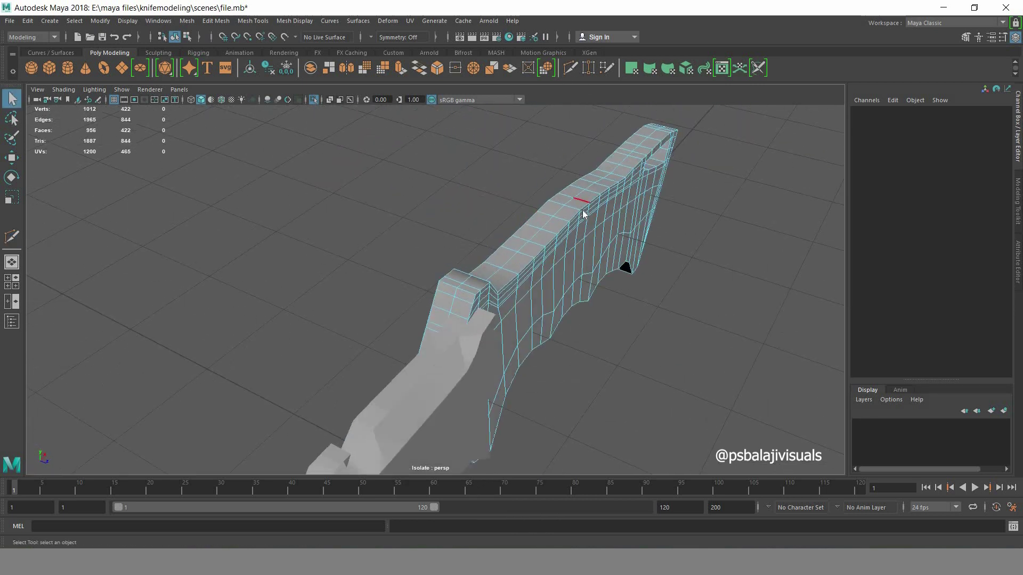
pyautogui.click(583, 239)
pyautogui.press('space')
pyautogui.press('space')
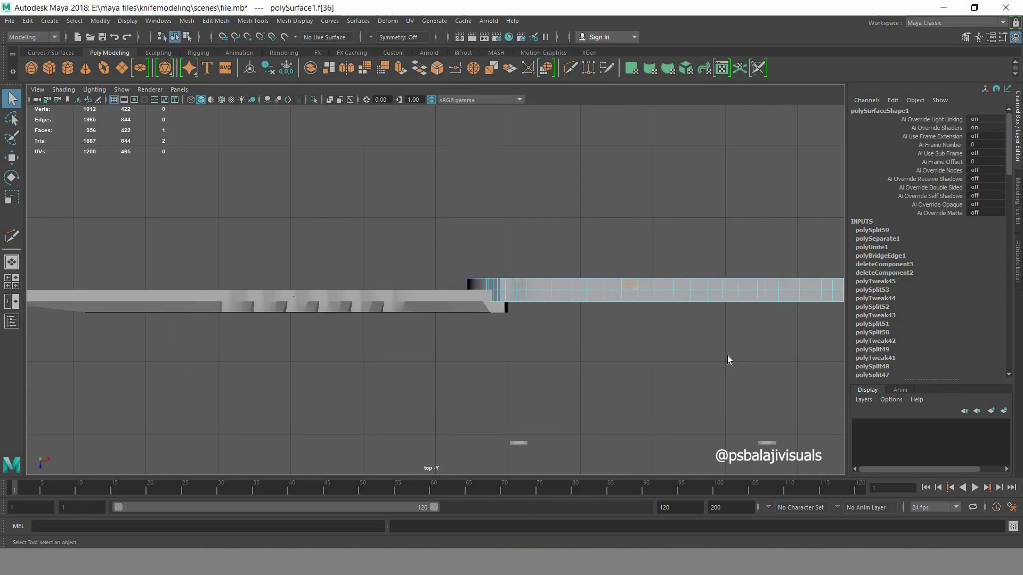
pyautogui.keyDown('alt'); pyautogui.moveTo(727, 356); pyautogui.dragTo(637, 201, button='middle'); pyautogui.keyUp('alt')
# - Select the grip panel face loop on the handle's side
pyautogui.moveTo(619, 255); pyautogui.dragTo(618, 256)
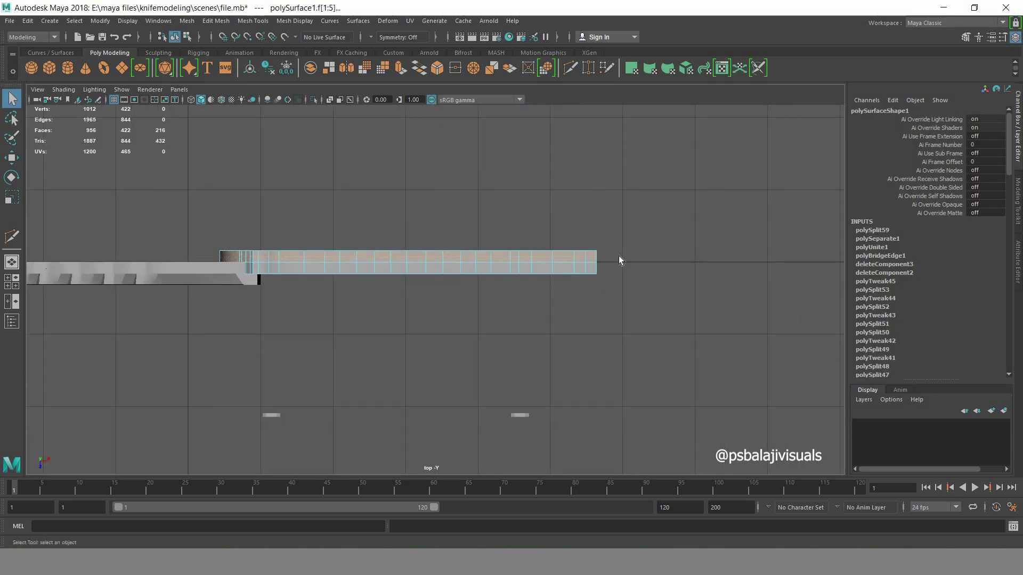
pyautogui.press('space')
pyautogui.press('space')
pyautogui.moveTo(651, 353)
pyautogui.keyDown('alt'); pyautogui.mouseDown()
pyautogui.moveTo(559, 349)
pyautogui.moveTo(566, 224)
pyautogui.mouseUp(); pyautogui.keyUp('alt')
pyautogui.click(566, 224)
pyautogui.press('space')
pyautogui.press('space')
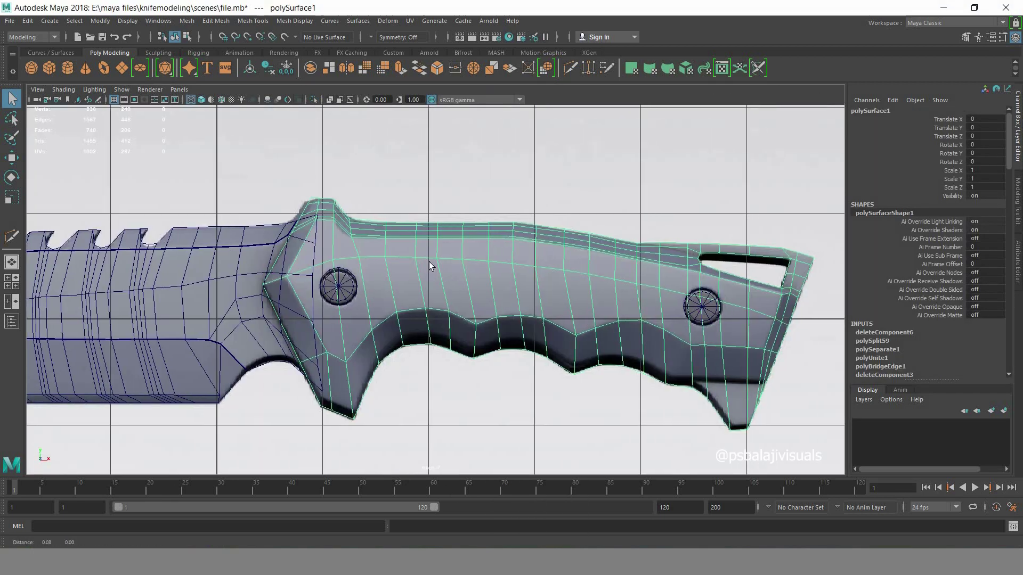
pyautogui.keyDown('alt'); pyautogui.moveTo(429, 261); pyautogui.dragTo(397, 257, button='middle'); pyautogui.keyUp('alt')
pyautogui.moveTo(397, 257); pyautogui.dragTo(398, 298, button='right')
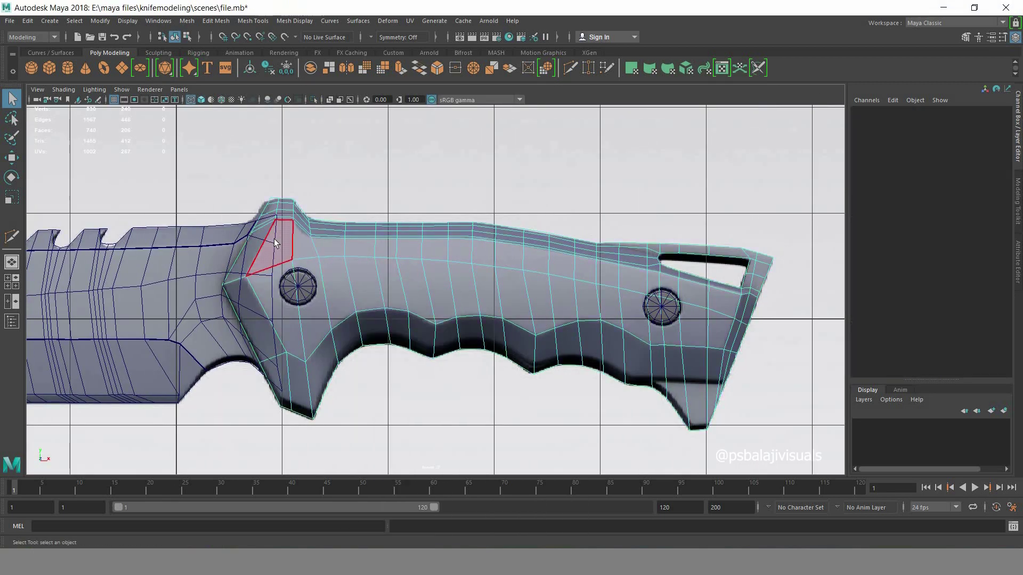
pyautogui.click(276, 244)
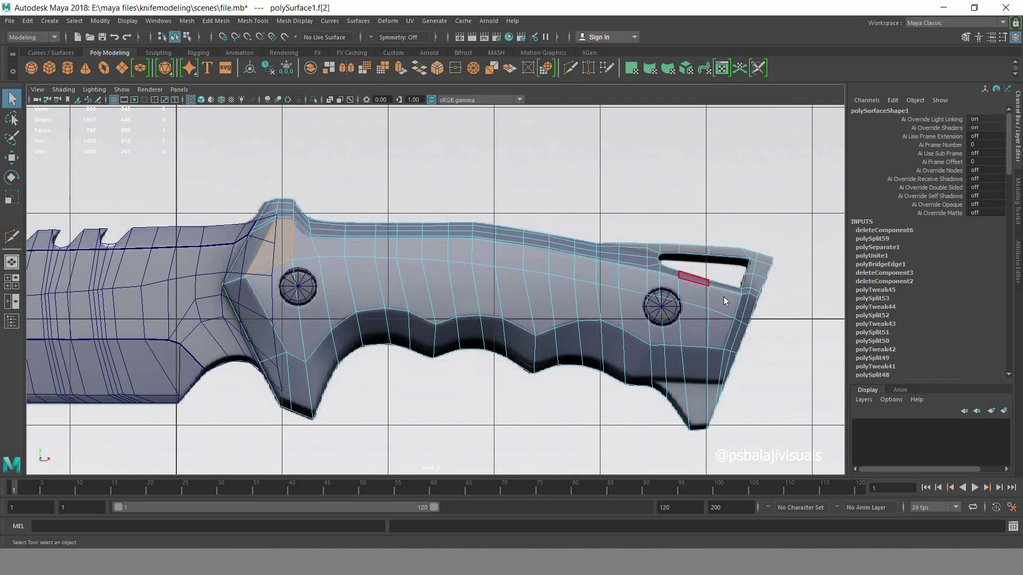
pyautogui.keyDown('shift'); pyautogui.doubleClick(437, 291); pyautogui.keyUp('shift')
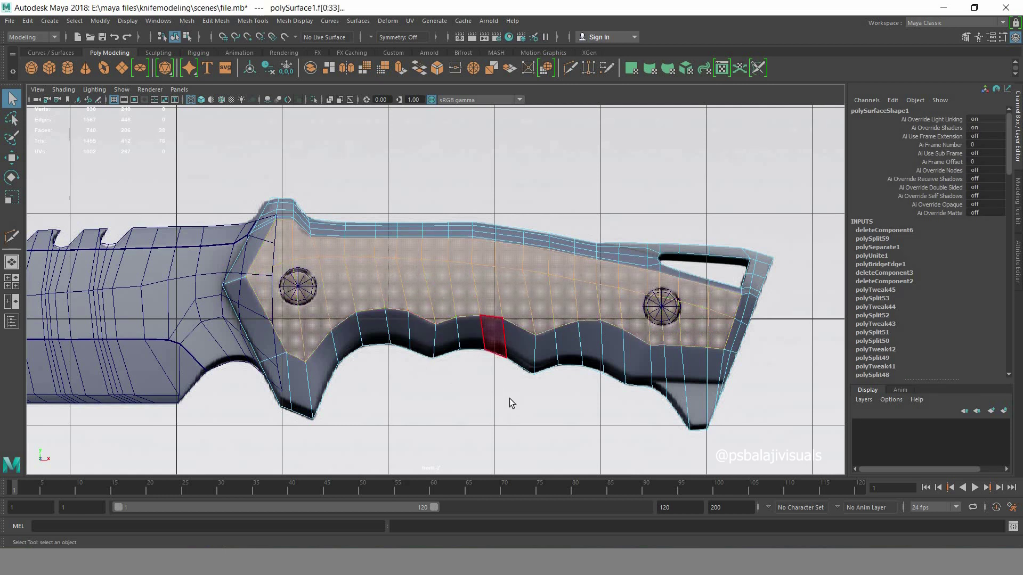
# - Try moving the grip faces outward along X, then undo the move
pyautogui.press('space')
pyautogui.press('space')
pyautogui.keyDown('alt'); pyautogui.moveTo(626, 363); pyautogui.dragTo(639, 343); pyautogui.keyUp('alt')
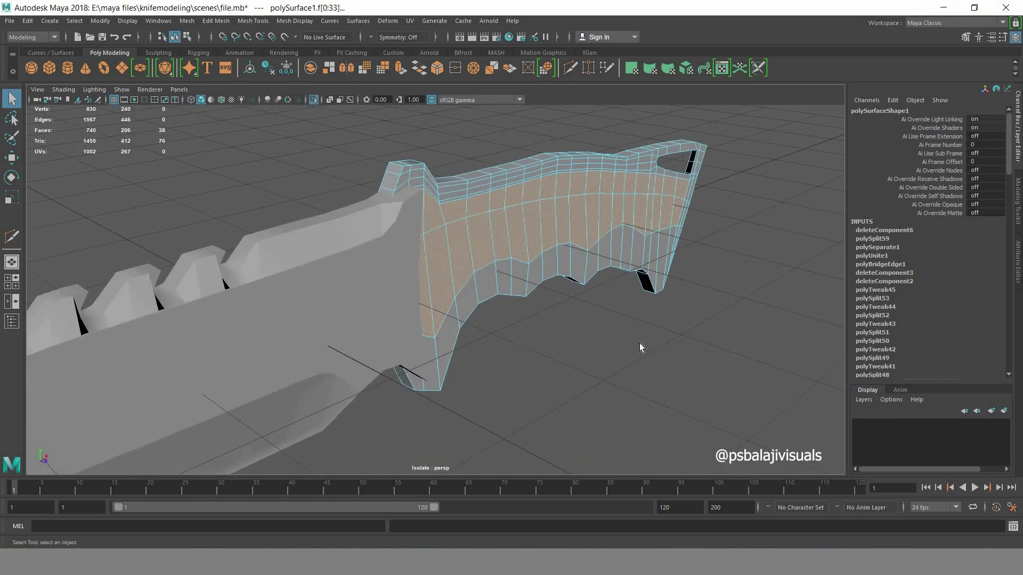
pyautogui.click(12, 157)
pyautogui.moveTo(609, 223); pyautogui.dragTo(633, 228)
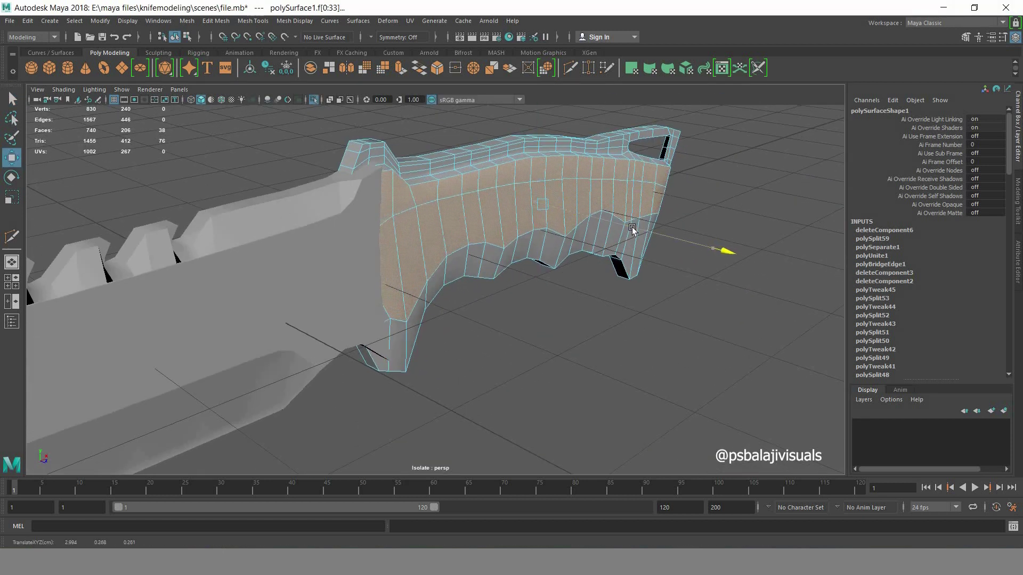
pyautogui.keyDown('alt'); pyautogui.moveTo(641, 345); pyautogui.dragTo(659, 337); pyautogui.keyUp('alt')
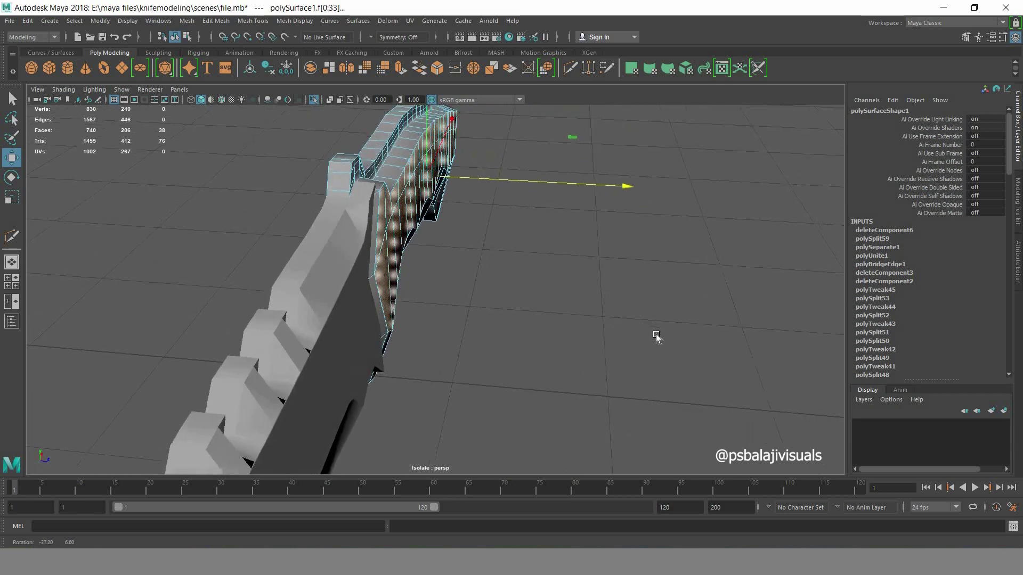
pyautogui.hotkey('ctrl', 'z')
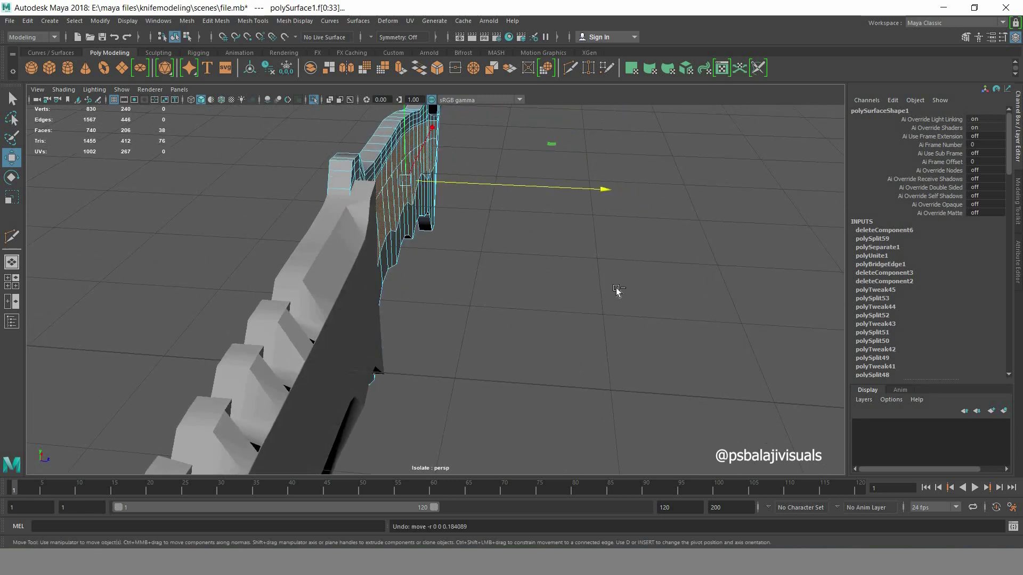
pyautogui.keyDown('alt'); pyautogui.moveTo(482, 267); pyautogui.dragTo(530, 197); pyautogui.keyUp('alt')
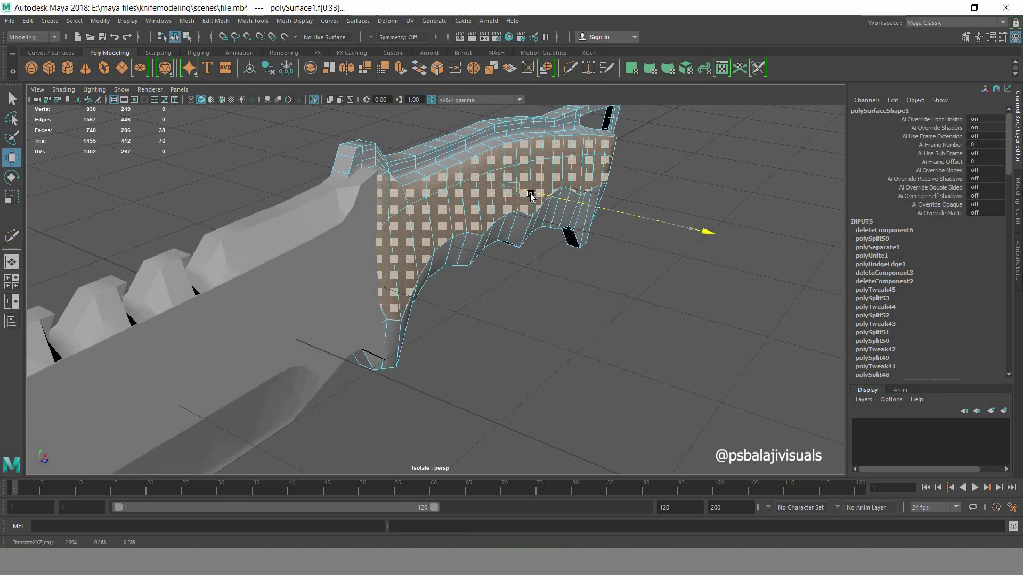
pyautogui.moveTo(567, 304)
pyautogui.keyDown('alt'); pyautogui.mouseDown()
pyautogui.moveTo(578, 365)
pyautogui.moveTo(761, 361)
pyautogui.moveTo(756, 390)
pyautogui.moveTo(514, 226)
pyautogui.mouseUp(); pyautogui.keyUp('alt')
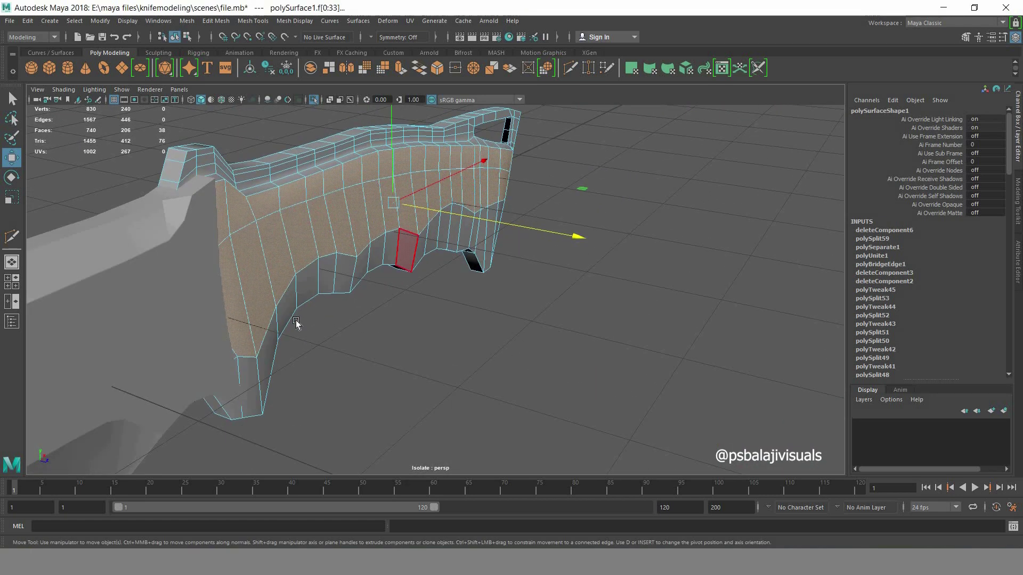
pyautogui.press('space')
pyautogui.press('space')
pyautogui.press('space')
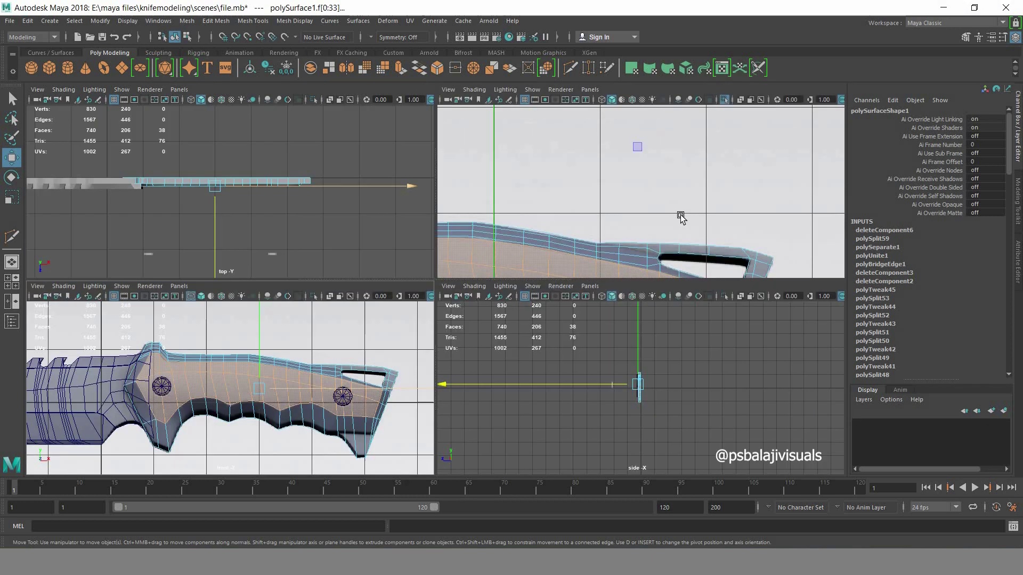
pyautogui.hotkey('ctrl', 'z')
pyautogui.press('space')
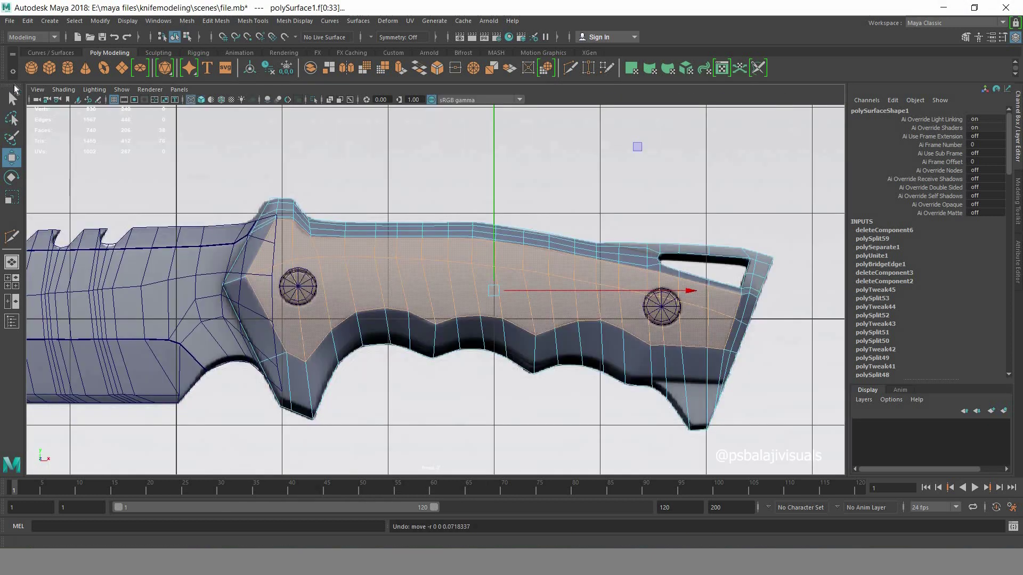
pyautogui.press('q')
# - Select the two face loops forming the handle's grip panel
pyautogui.scroll(1, 382, 279)
pyautogui.scroll(1, 378, 280)
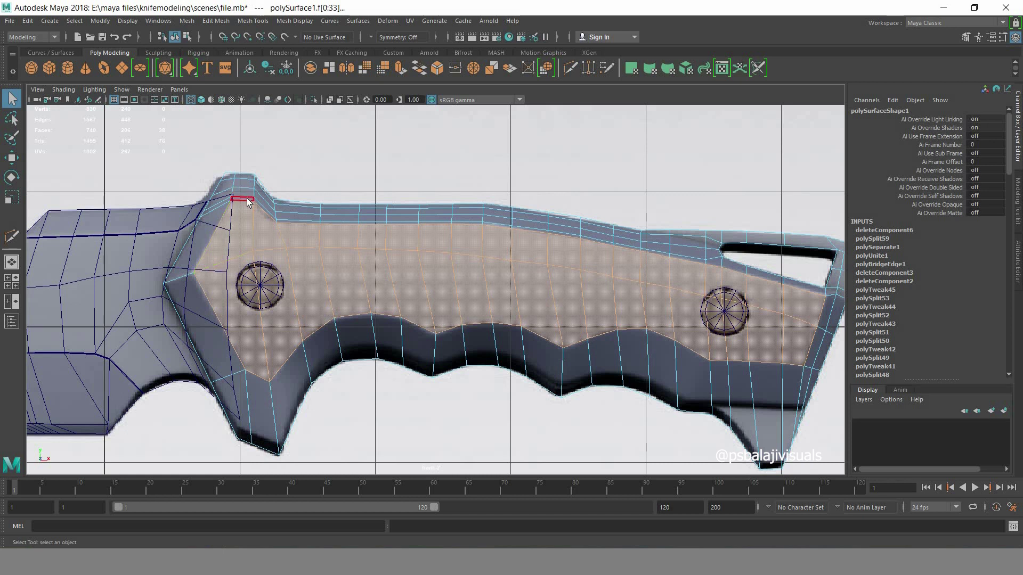
pyautogui.click(248, 201)
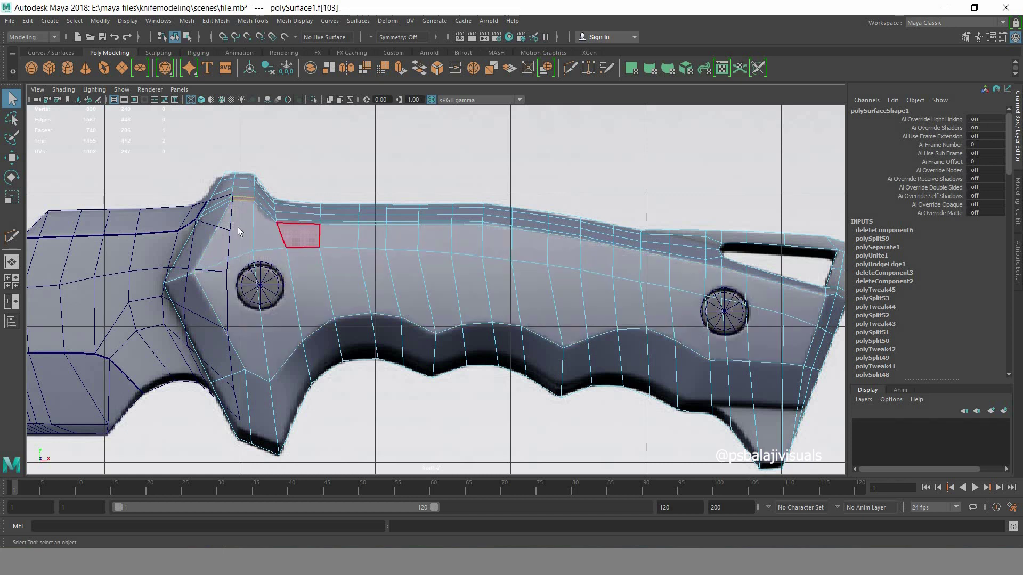
pyautogui.keyDown('shift'); pyautogui.doubleClick(811, 286); pyautogui.keyUp('shift')
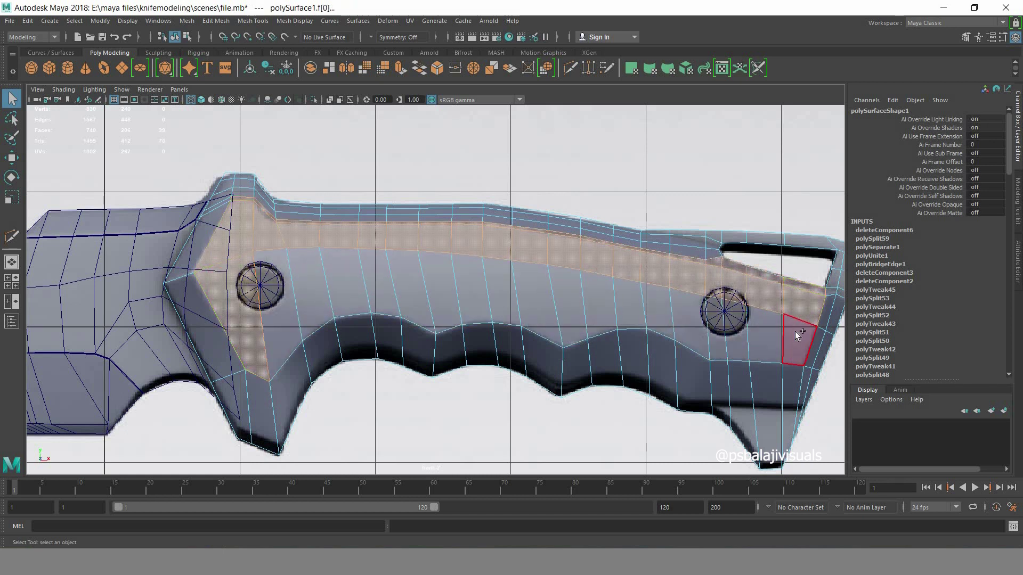
pyautogui.keyDown('shift'); pyautogui.doubleClick(795, 332); pyautogui.keyUp('shift')
pyautogui.press('space')
pyautogui.press('space')
pyautogui.moveTo(613, 277)
pyautogui.keyDown('alt'); pyautogui.mouseDown()
pyautogui.moveTo(561, 289)
pyautogui.moveTo(685, 228)
pyautogui.mouseUp(); pyautogui.keyUp('alt')
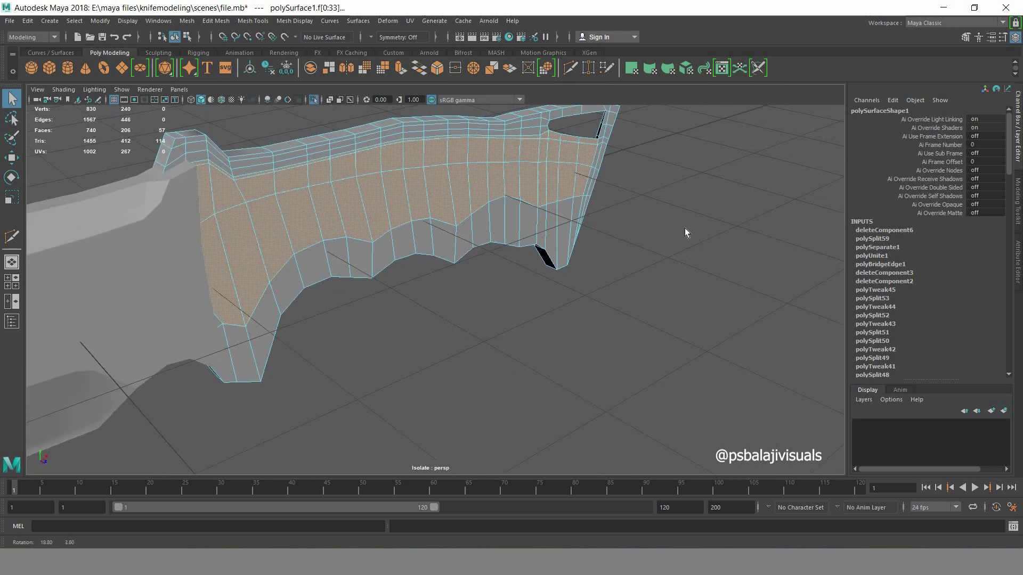
# - Extrude the selected grip faces and pull them outward above the rim
pyautogui.keyDown('shift'); pyautogui.rightClick(720, 190); pyautogui.keyUp('shift')
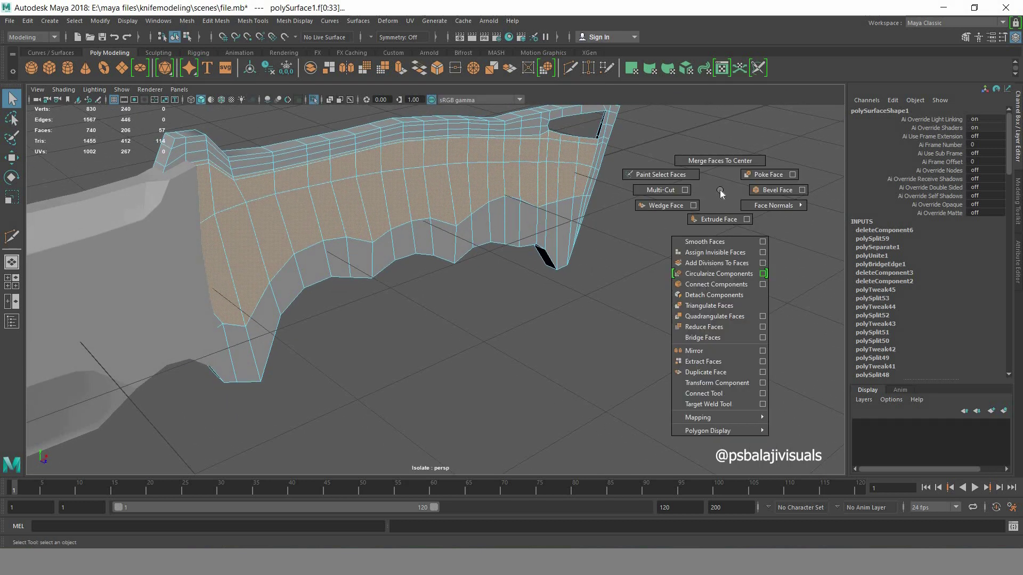
pyautogui.click(719, 219)
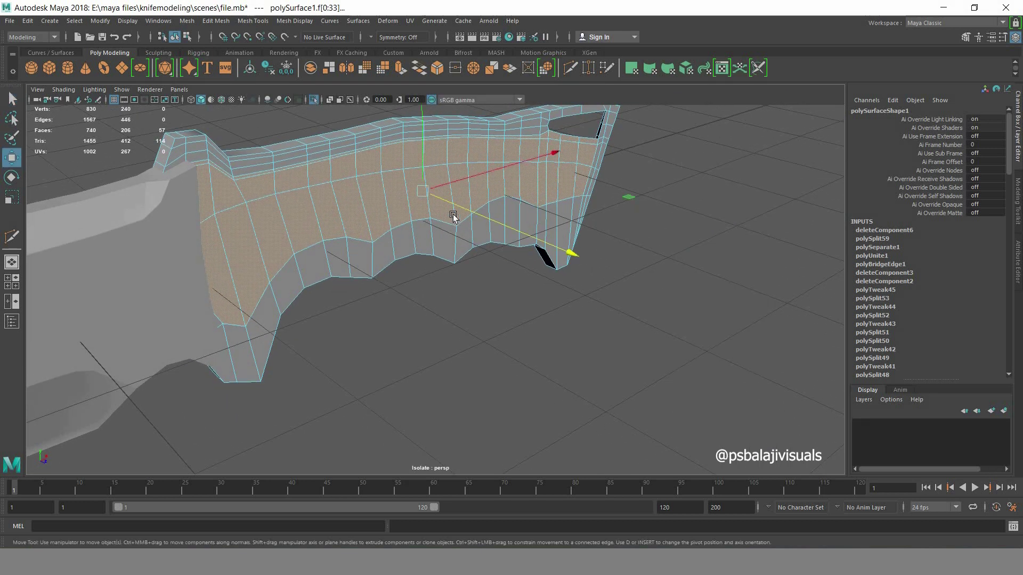
pyautogui.moveTo(447, 360)
pyautogui.keyDown('alt'); pyautogui.mouseDown()
pyautogui.moveTo(485, 361)
pyautogui.moveTo(469, 222)
pyautogui.moveTo(494, 222)
pyautogui.mouseUp(); pyautogui.keyUp('alt')
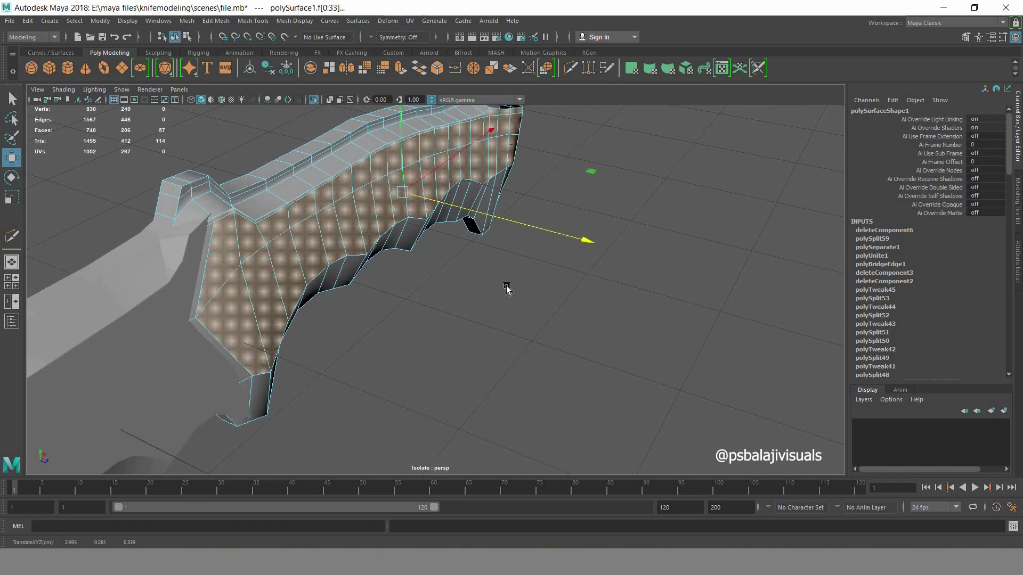
pyautogui.moveTo(507, 290)
pyautogui.keyDown('alt'); pyautogui.mouseDown()
pyautogui.moveTo(429, 281)
pyautogui.moveTo(474, 277)
pyautogui.moveTo(478, 220)
pyautogui.moveTo(523, 231)
pyautogui.moveTo(484, 229)
pyautogui.moveTo(497, 291)
pyautogui.moveTo(586, 367)
pyautogui.moveTo(554, 354)
pyautogui.moveTo(683, 366)
pyautogui.moveTo(702, 419)
pyautogui.moveTo(645, 370)
pyautogui.moveTo(696, 358)
pyautogui.moveTo(738, 372)
pyautogui.moveTo(395, 267)
pyautogui.mouseUp(); pyautogui.keyUp('alt')
pyautogui.press('space')
pyautogui.press('space')
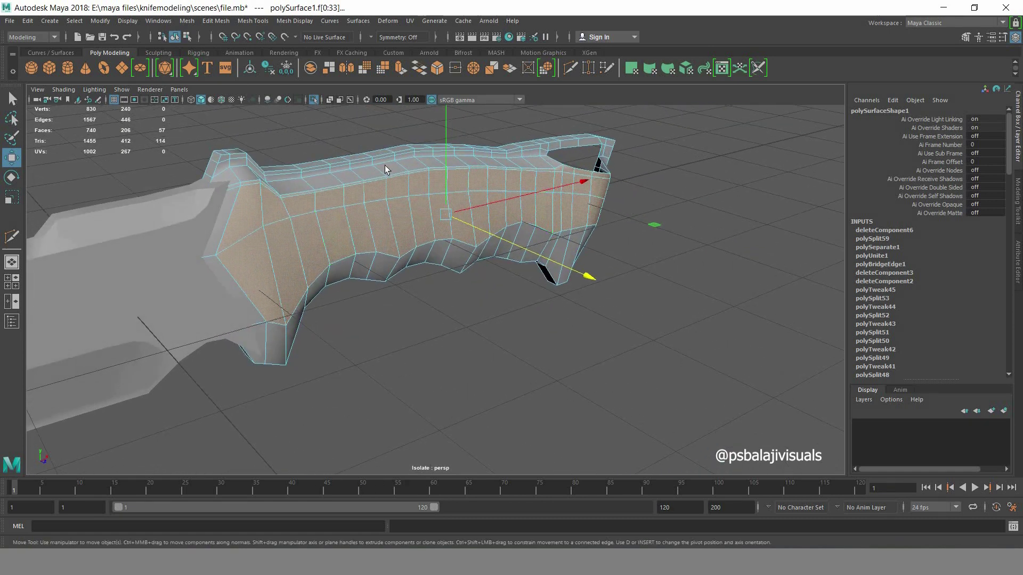
# - Select an edge loop on the handle and apply Edit Edge Flow to it
pyautogui.press('q')
pyautogui.moveTo(491, 165); pyautogui.dragTo(637, 145, button='right')
pyautogui.moveTo(638, 145)
pyautogui.keyDown('alt'); pyautogui.mouseDown()
pyautogui.moveTo(517, 298)
pyautogui.moveTo(503, 296)
pyautogui.moveTo(537, 319)
pyautogui.mouseUp(); pyautogui.keyUp('alt')
pyautogui.click(516, 298)
pyautogui.moveTo(537, 320); pyautogui.dragTo(537, 277, button='right')
pyautogui.doubleClick(465, 164)
pyautogui.keyDown('shift'); pyautogui.moveTo(681, 164); pyautogui.dragTo(713, 181, button='right'); pyautogui.keyUp('shift')
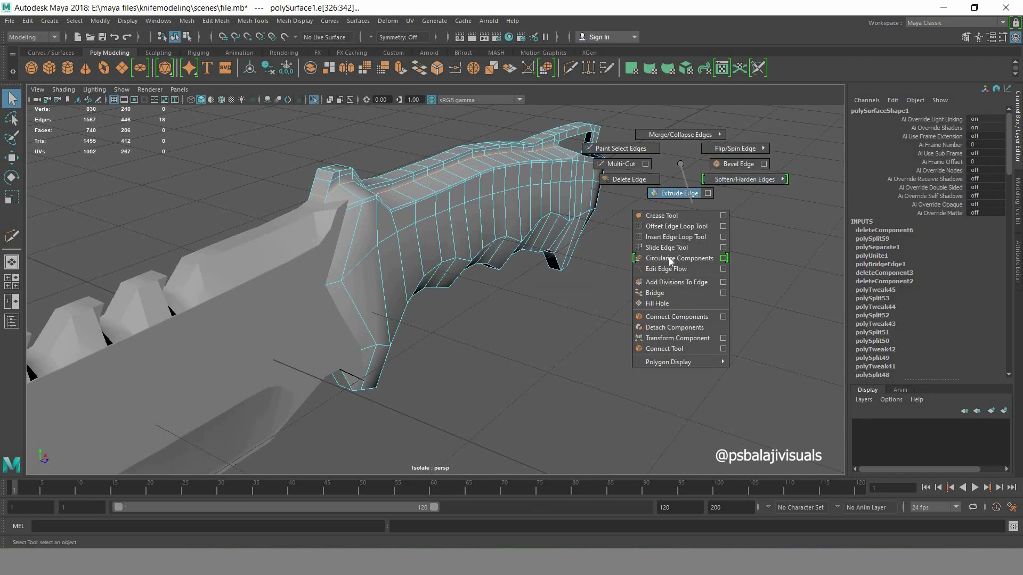
pyautogui.keyDown('shift'); pyautogui.moveTo(669, 271); pyautogui.dragTo(669, 271, button='right'); pyautogui.keyUp('shift')
pyautogui.moveTo(660, 281)
pyautogui.keyDown('alt'); pyautogui.mouseDown()
pyautogui.moveTo(570, 285)
pyautogui.moveTo(605, 274)
pyautogui.moveTo(460, 185)
pyautogui.mouseUp(); pyautogui.keyUp('alt')
pyautogui.keyDown('shift'); pyautogui.moveTo(731, 193); pyautogui.dragTo(725, 263, button='right'); pyautogui.keyUp('shift')
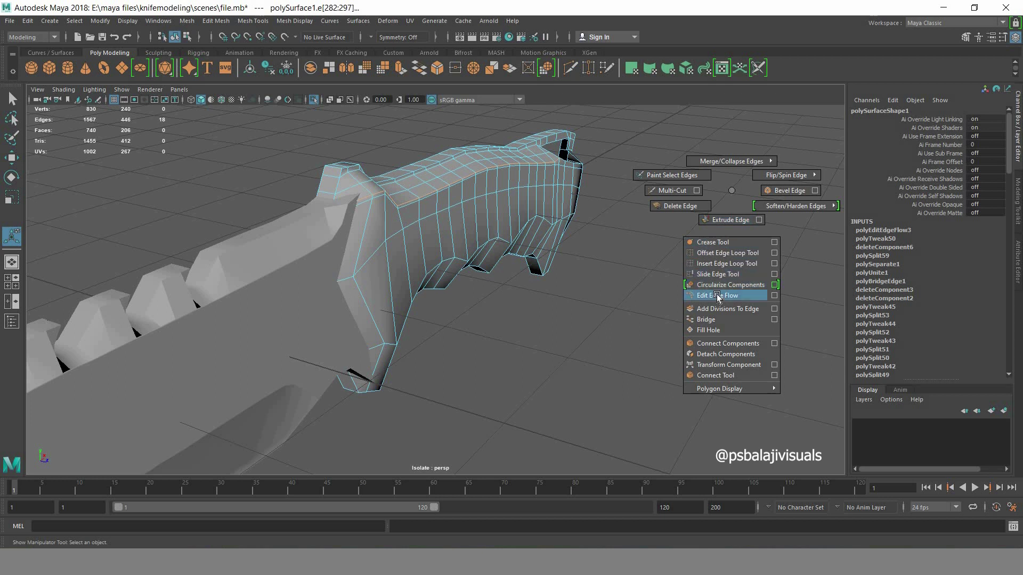
pyautogui.keyDown('shift'); pyautogui.moveTo(717, 297); pyautogui.dragTo(717, 298, button='right'); pyautogui.keyUp('shift')
# - Apply edge flow to the handle's top loop, then undo both edge flow changes
pyautogui.doubleClick(457, 167)
pyautogui.keyDown('shift'); pyautogui.moveTo(699, 152); pyautogui.dragTo(692, 259, button='right'); pyautogui.keyUp('shift')
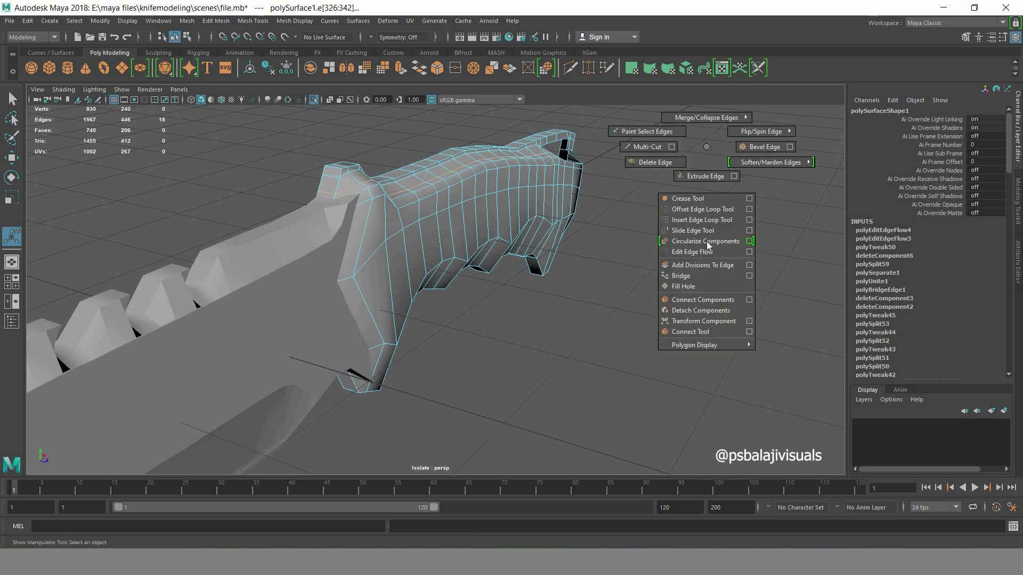
pyautogui.hotkey('ctrl', 'z')
pyautogui.hotkey('ctrl', 'z')
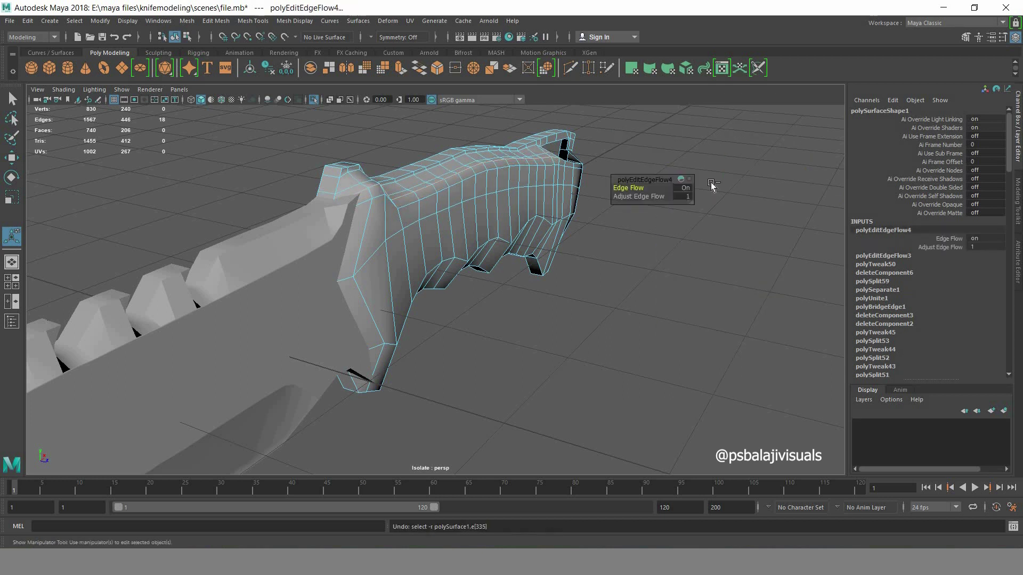
pyautogui.hotkey('ctrl', 'z')
pyautogui.hotkey('ctrl', 'z')
pyautogui.hotkey('ctrl', 'z')
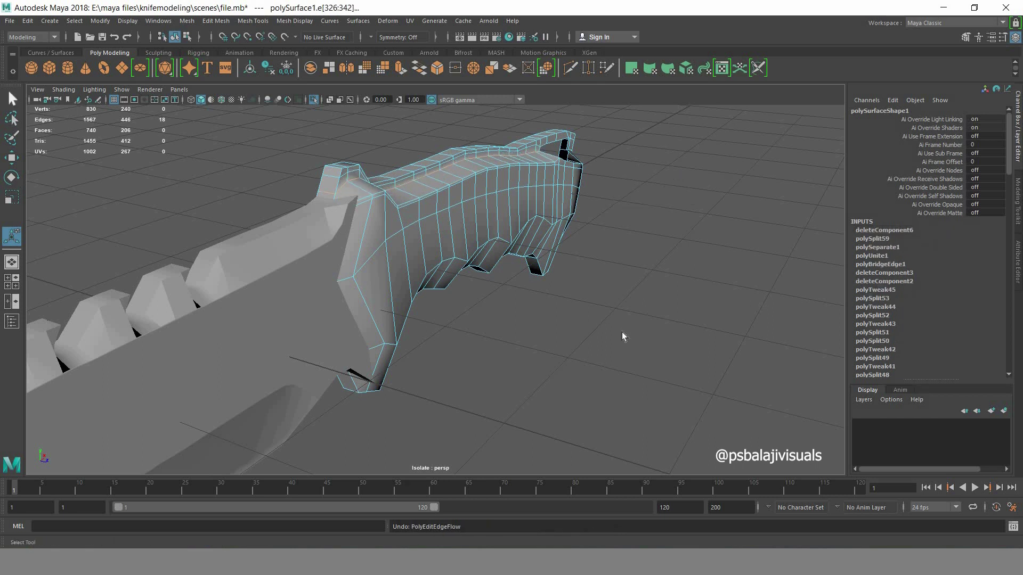
pyautogui.press('q')
pyautogui.moveTo(623, 332)
pyautogui.keyDown('alt'); pyautogui.mouseDown()
pyautogui.moveTo(587, 358)
pyautogui.moveTo(509, 358)
pyautogui.moveTo(593, 245)
pyautogui.mouseUp(); pyautogui.keyUp('alt')
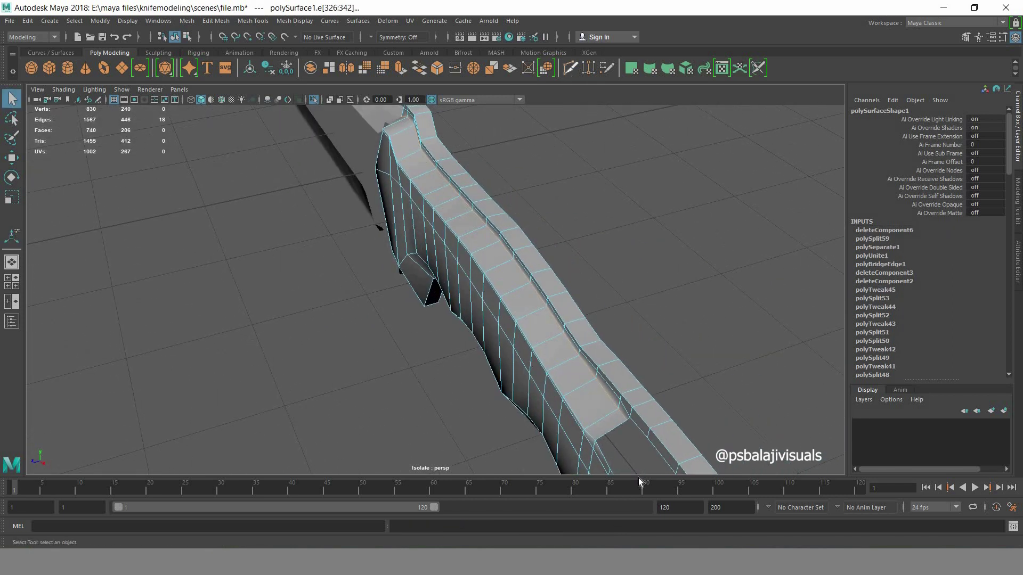
# - Insert a new edge loop along the spine and raise it slightly
pyautogui.keyDown('shift'); pyautogui.moveTo(639, 483); pyautogui.dragTo(578, 386, button='right'); pyautogui.keyUp('shift')
pyautogui.keyDown('ctrl'); pyautogui.click(579, 386); pyautogui.keyUp('ctrl')
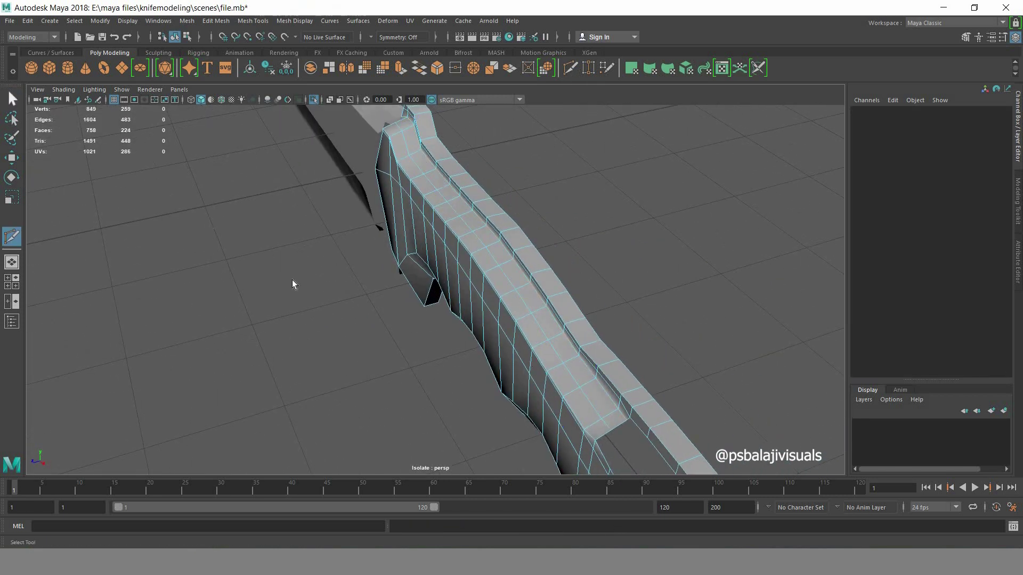
pyautogui.press('q')
pyautogui.moveTo(292, 280)
pyautogui.keyDown('alt'); pyautogui.mouseDown()
pyautogui.moveTo(506, 314)
pyautogui.moveTo(448, 181)
pyautogui.moveTo(246, 295)
pyautogui.mouseUp(); pyautogui.keyUp('alt')
pyautogui.doubleClick(443, 180)
pyautogui.click(12, 159)
pyautogui.moveTo(464, 164); pyautogui.dragTo(461, 160)
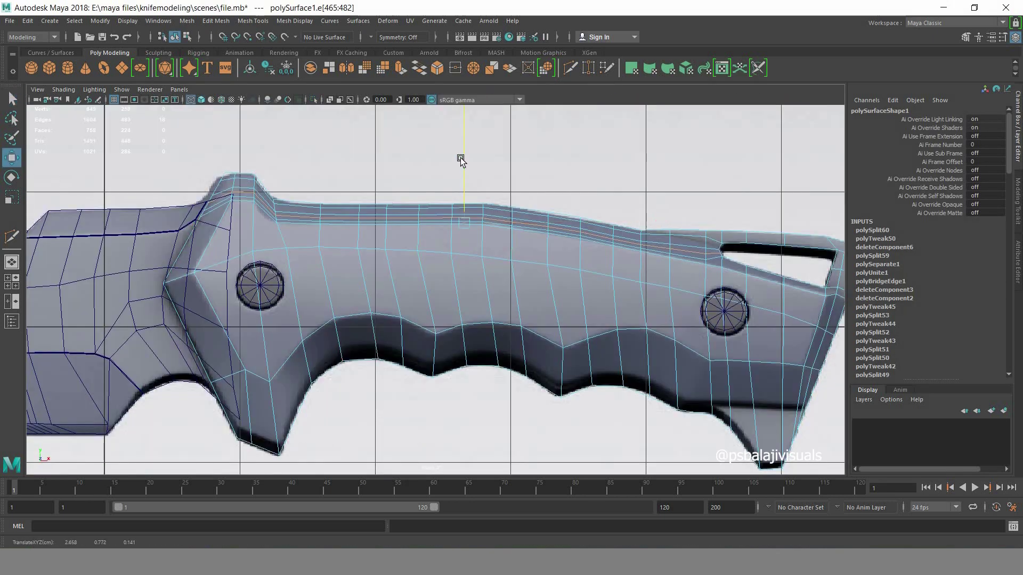
pyautogui.moveTo(683, 158); pyautogui.dragTo(459, 134)
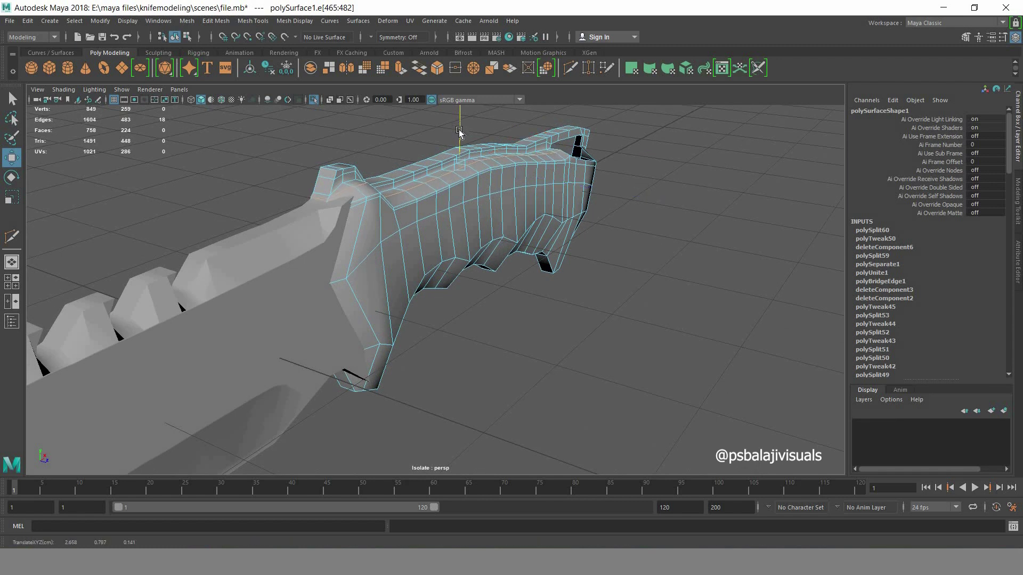
# - Raise another top edge loop of the handle, discarding a trial edge flow
pyautogui.doubleClick(408, 185)
pyautogui.moveTo(455, 116); pyautogui.dragTo(457, 123)
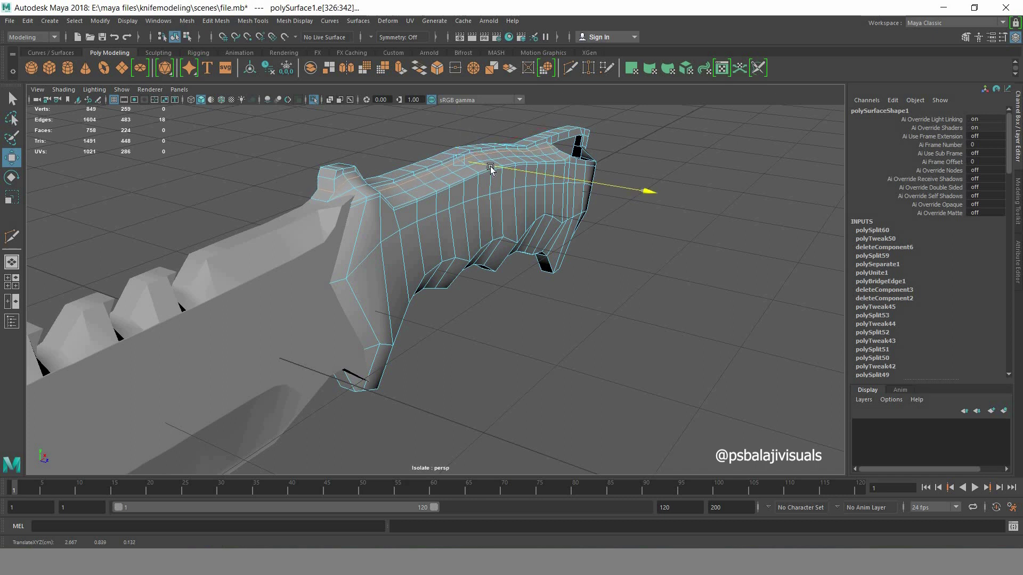
pyautogui.keyDown('alt'); pyautogui.moveTo(467, 281); pyautogui.dragTo(342, 266); pyautogui.keyUp('alt')
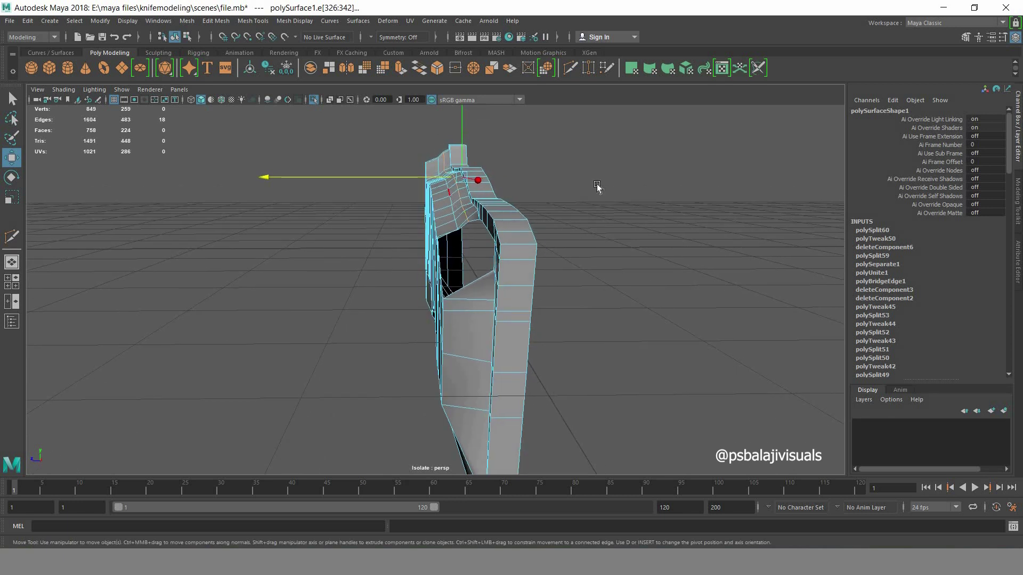
pyautogui.keyDown('shift'); pyautogui.moveTo(597, 185); pyautogui.dragTo(600, 225, button='right'); pyautogui.keyUp('shift')
pyautogui.keyDown('shift'); pyautogui.moveTo(597, 291); pyautogui.dragTo(598, 292, button='right'); pyautogui.keyUp('shift')
pyautogui.hotkey('ctrl', 'z')
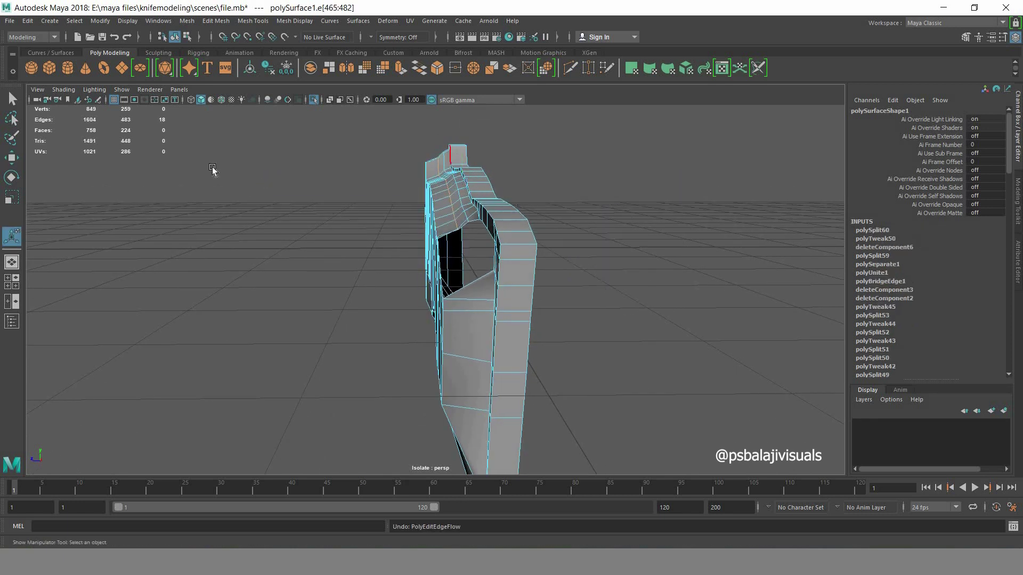
pyautogui.press('w')
pyautogui.moveTo(462, 159); pyautogui.dragTo(463, 138)
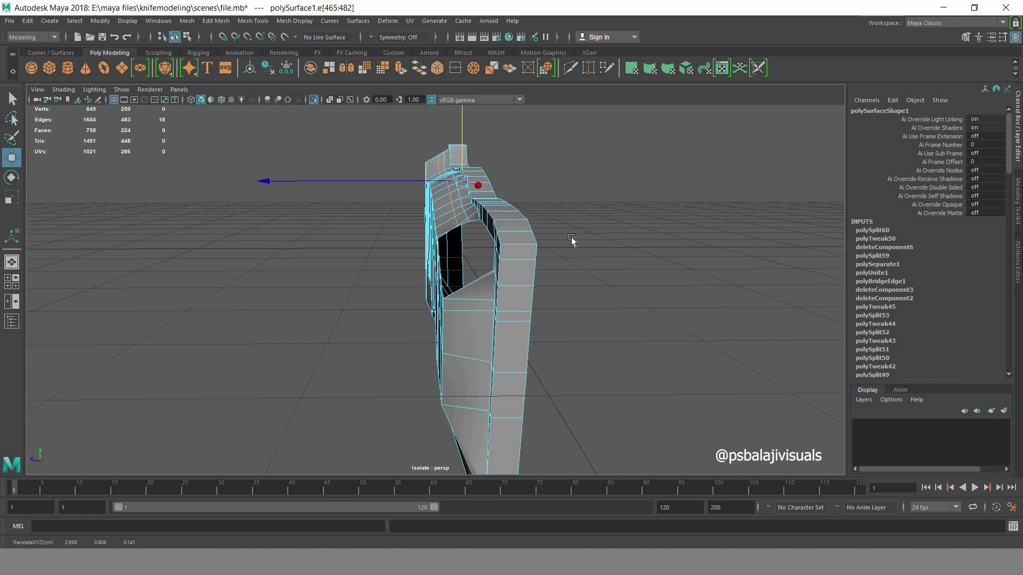
pyautogui.moveTo(571, 240)
pyautogui.keyDown('alt'); pyautogui.mouseDown()
pyautogui.moveTo(679, 284)
pyautogui.moveTo(682, 272)
pyautogui.moveTo(594, 271)
pyautogui.moveTo(497, 297)
pyautogui.mouseUp(); pyautogui.keyUp('alt')
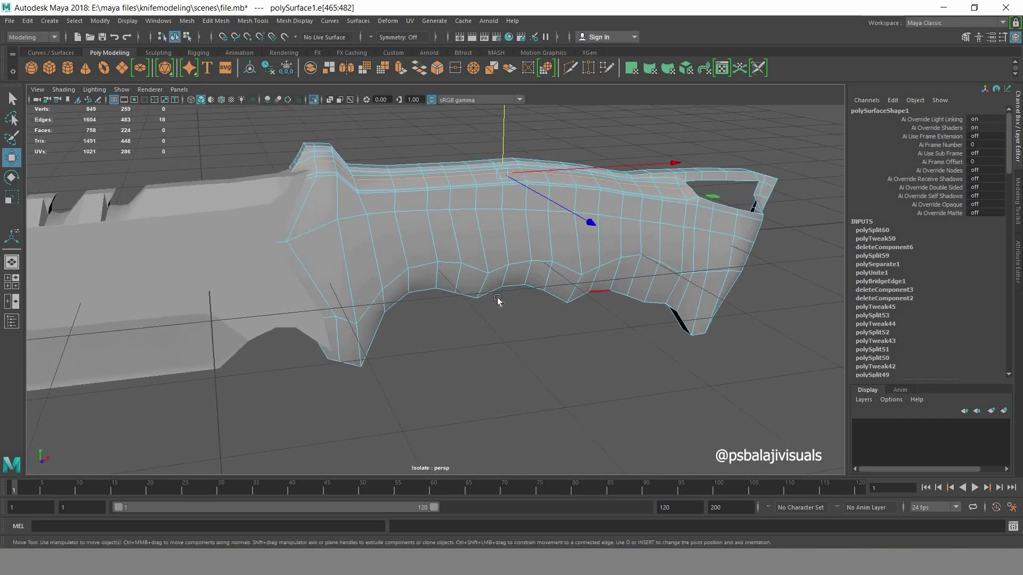
# - Select the edge loop running along the top of the knife handle
pyautogui.keyDown('alt'); pyautogui.moveTo(497, 297); pyautogui.dragTo(406, 304, button='middle'); pyautogui.keyUp('alt')
pyautogui.press('q')
pyautogui.moveTo(463, 227); pyautogui.dragTo(406, 277, button='right')
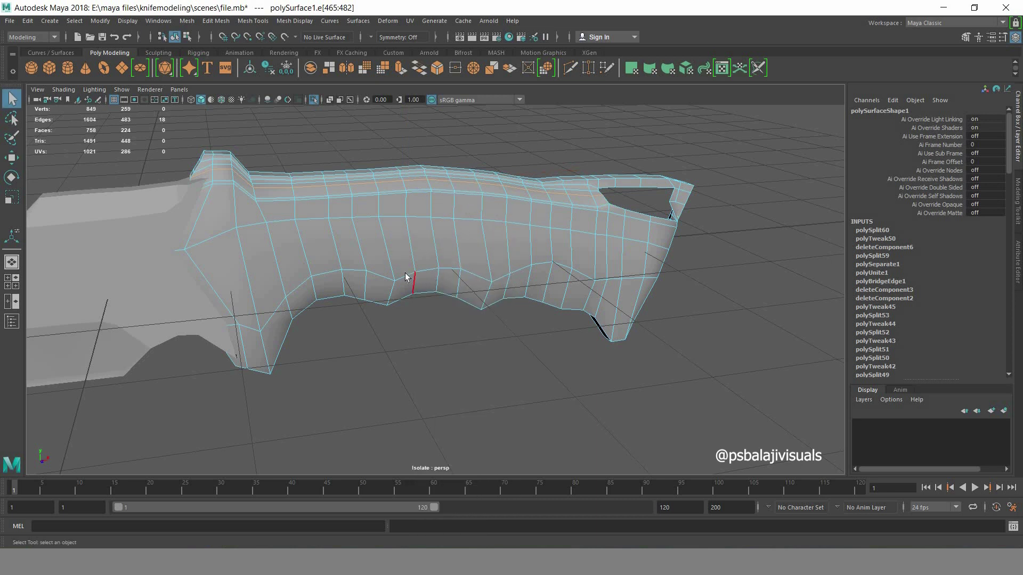
pyautogui.moveTo(435, 210); pyautogui.dragTo(498, 206, button='right')
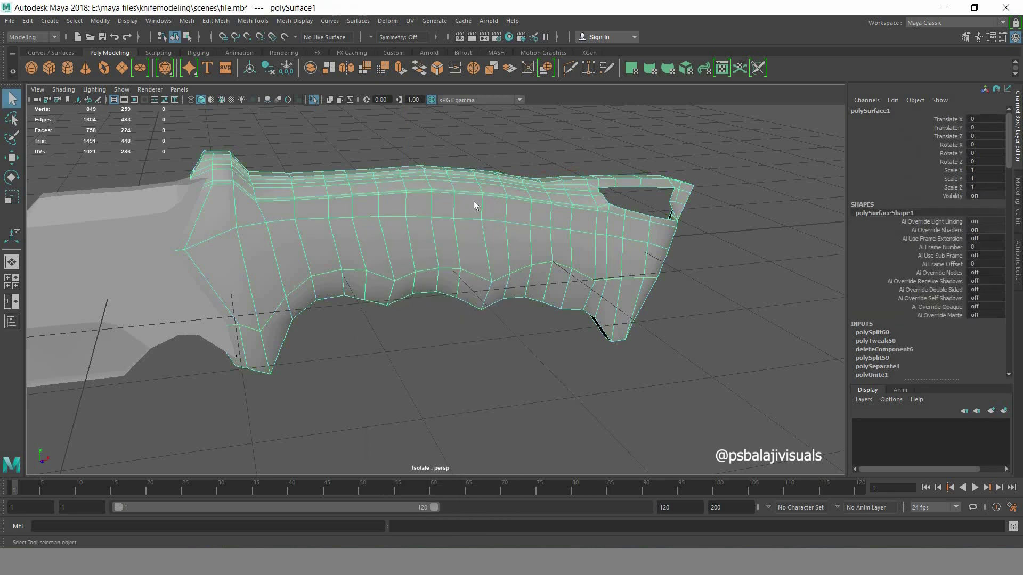
pyautogui.moveTo(426, 250); pyautogui.dragTo(206, 273, button='right')
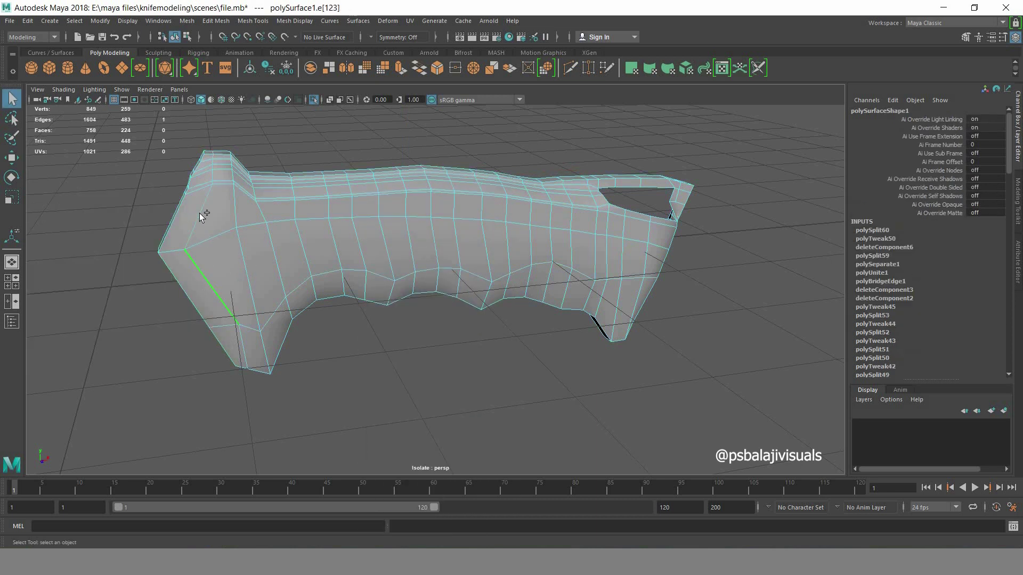
pyautogui.keyDown('shift'); pyautogui.click(224, 191); pyautogui.keyUp('shift')
pyautogui.keyDown('alt'); pyautogui.moveTo(692, 301); pyautogui.dragTo(711, 270); pyautogui.keyUp('alt')
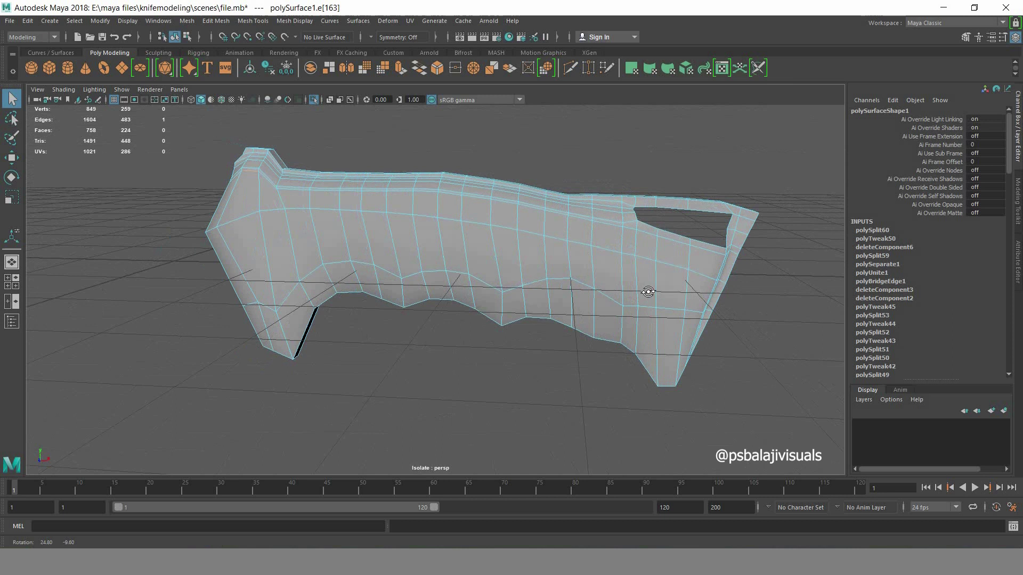
pyautogui.doubleClick(711, 270)
# - Bevel the handle's outer edge loop with Fraction 0.3 and 2 Segments
pyautogui.keyDown('alt'); pyautogui.moveTo(483, 371); pyautogui.dragTo(227, 254); pyautogui.keyUp('alt')
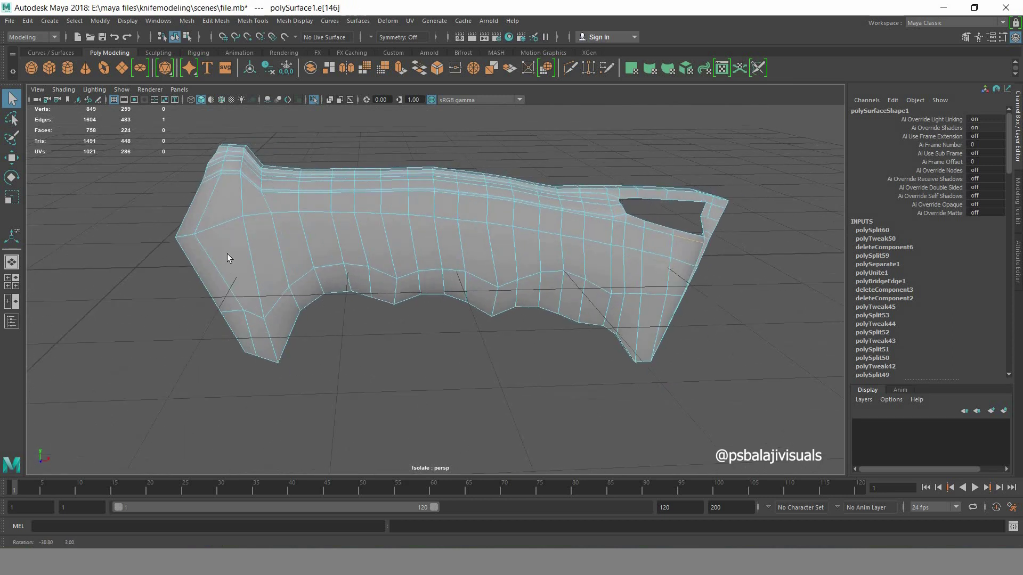
pyautogui.keyDown('alt'); pyautogui.moveTo(443, 377); pyautogui.dragTo(691, 325); pyautogui.keyUp('alt')
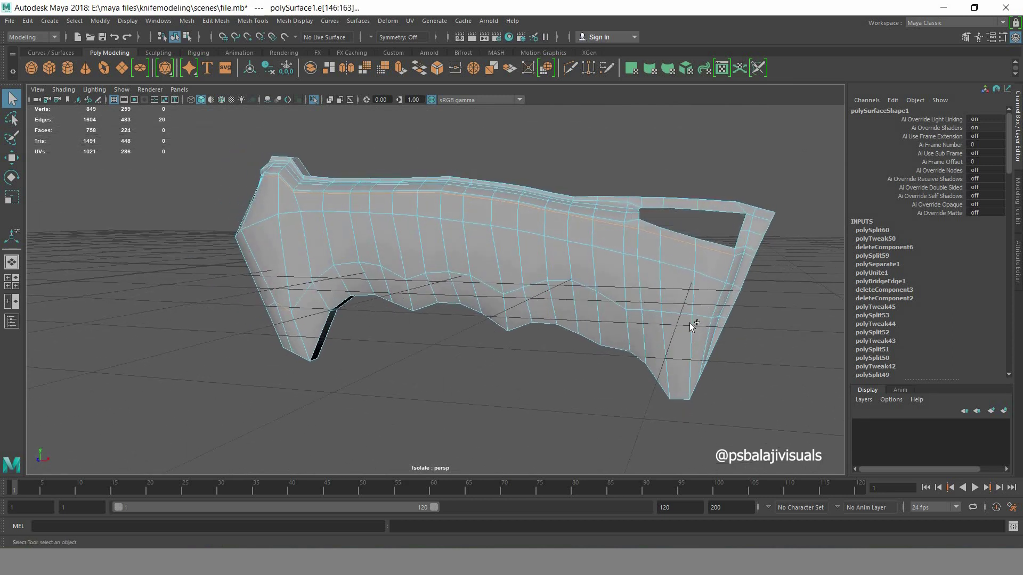
pyautogui.moveTo(503, 448)
pyautogui.keyDown('alt'); pyautogui.mouseDown()
pyautogui.moveTo(338, 360)
pyautogui.moveTo(213, 203)
pyautogui.mouseUp(); pyautogui.keyUp('alt')
pyautogui.keyDown('shift'); pyautogui.moveTo(737, 197); pyautogui.dragTo(714, 269, button='right'); pyautogui.keyUp('shift')
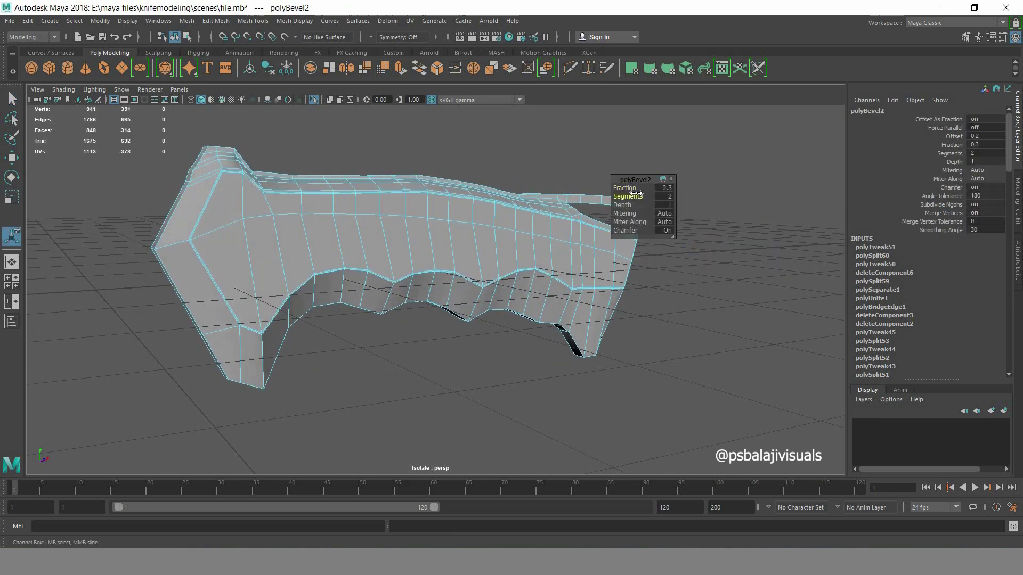
pyautogui.click(13, 99)
pyautogui.click(545, 305)
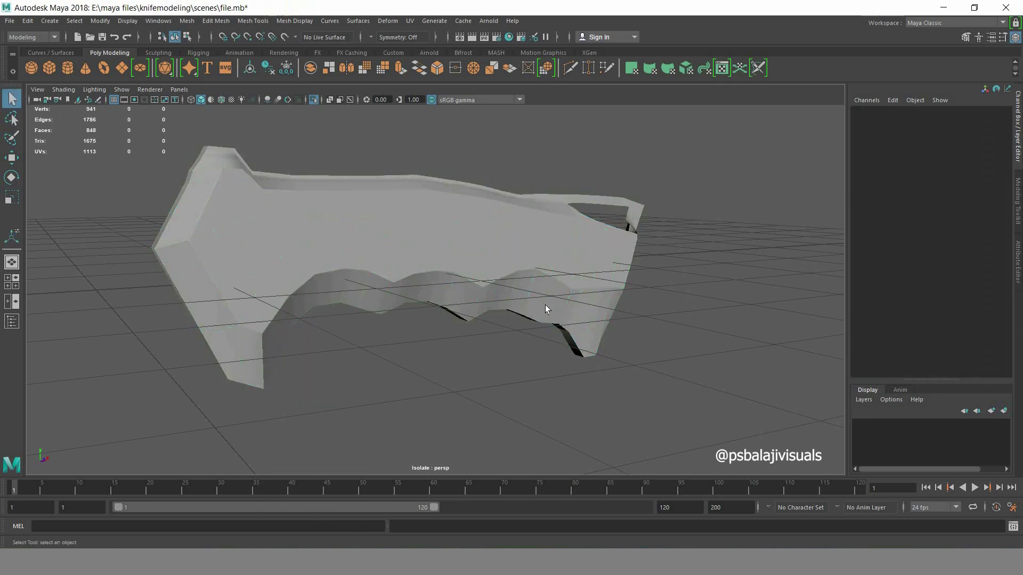
# - Inspect the beveled handle in the full scene and select the knife blade
pyautogui.moveTo(545, 305)
pyautogui.keyDown('alt'); pyautogui.mouseDown()
pyautogui.moveTo(457, 308)
pyautogui.moveTo(545, 323)
pyautogui.moveTo(504, 319)
pyautogui.mouseUp(); pyautogui.keyUp('alt')
pyautogui.click(520, 314)
pyautogui.click(500, 341)
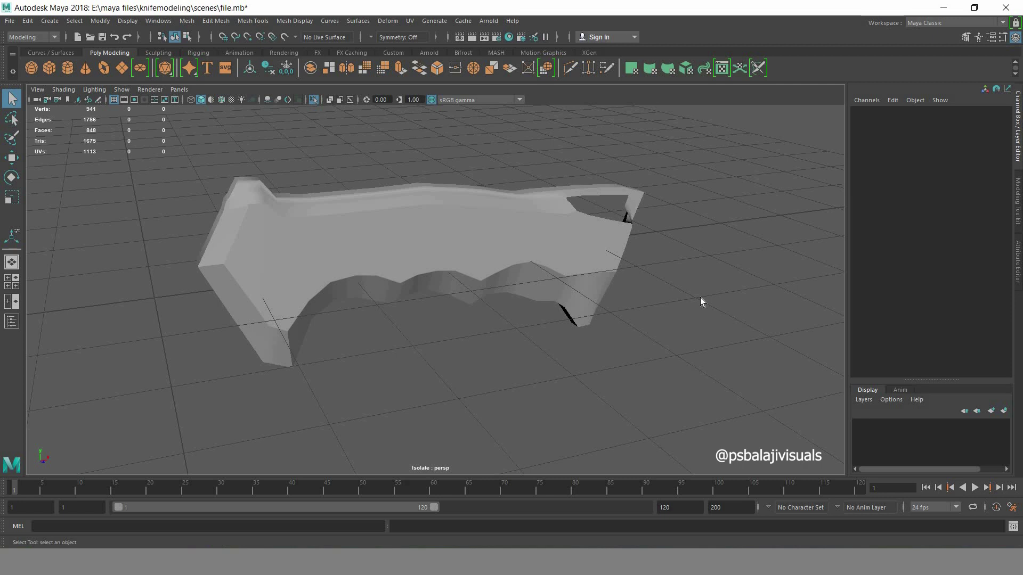
pyautogui.hotkey('ctrl', '1')
pyautogui.moveTo(701, 298)
pyautogui.keyDown('alt'); pyautogui.mouseDown()
pyautogui.moveTo(439, 375)
pyautogui.moveTo(420, 254)
pyautogui.mouseUp(); pyautogui.keyUp('alt')
pyautogui.click(419, 254)
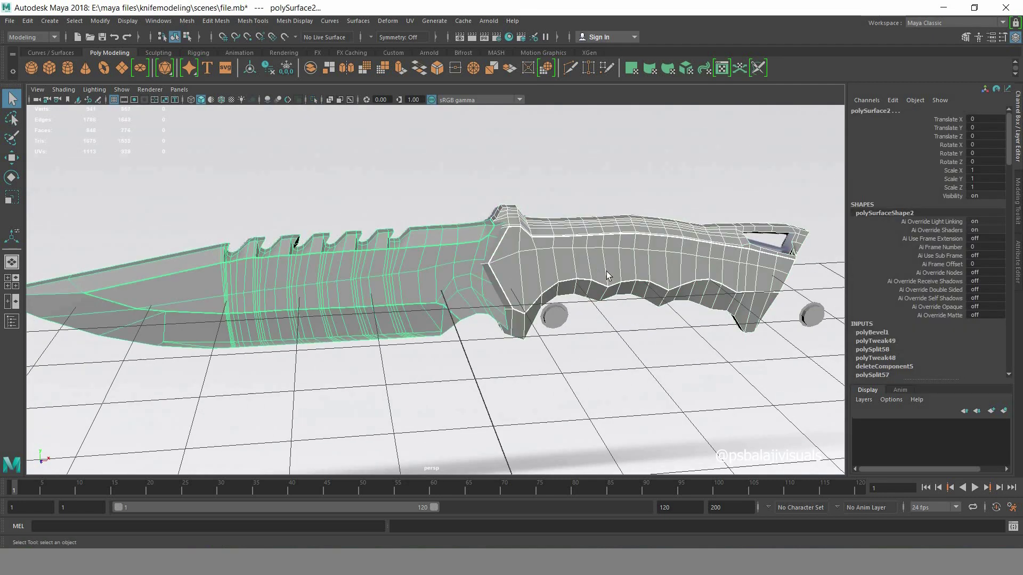
pyautogui.scroll(-3, 606, 271)
# - Isolate the blade, then select the handle and orbit to an edge-on view
pyautogui.press('space')
pyautogui.press('space')
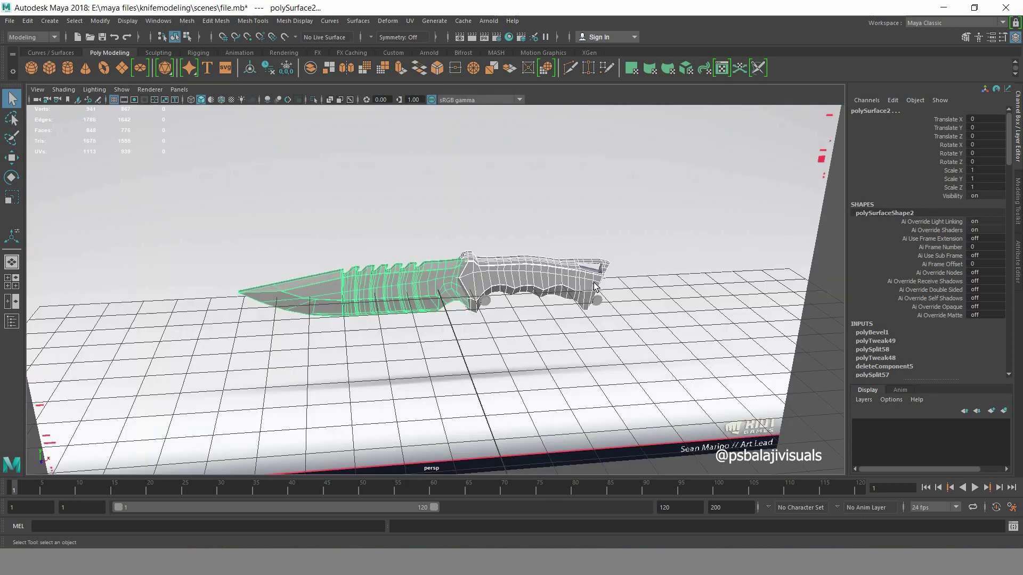
pyautogui.hotkey('ctrl', '1')
pyautogui.keyDown('alt'); pyautogui.moveTo(613, 327); pyautogui.dragTo(560, 327); pyautogui.keyUp('alt')
pyautogui.scroll(5, 561, 327)
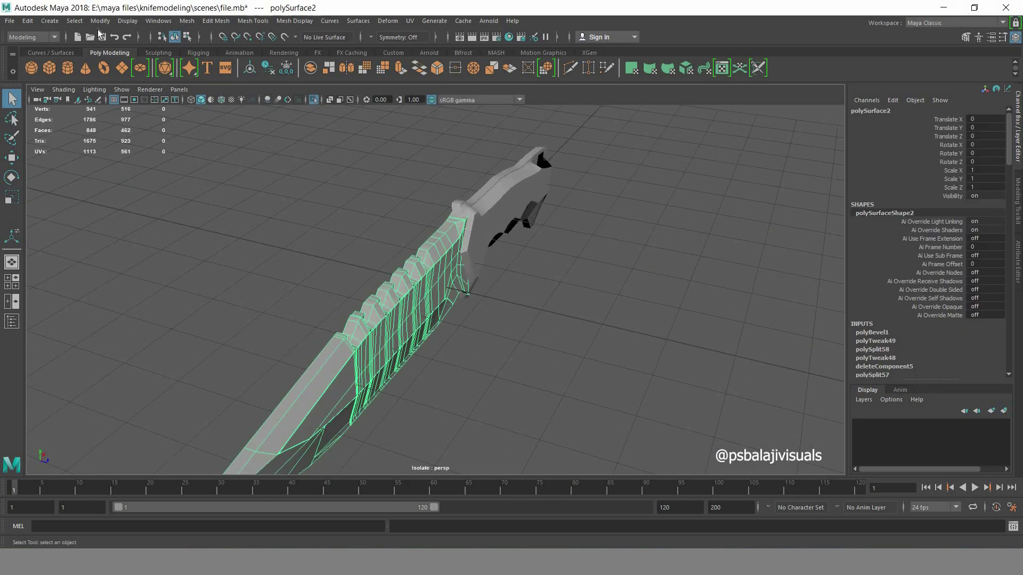
pyautogui.click(101, 23)
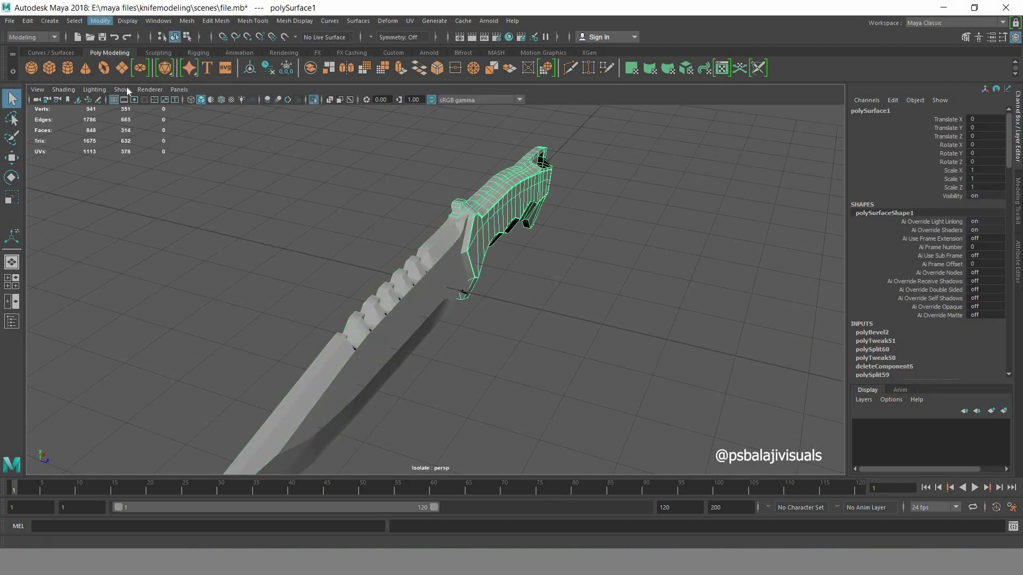
pyautogui.keyDown('alt'); pyautogui.moveTo(578, 289); pyautogui.dragTo(470, 301); pyautogui.keyUp('alt')
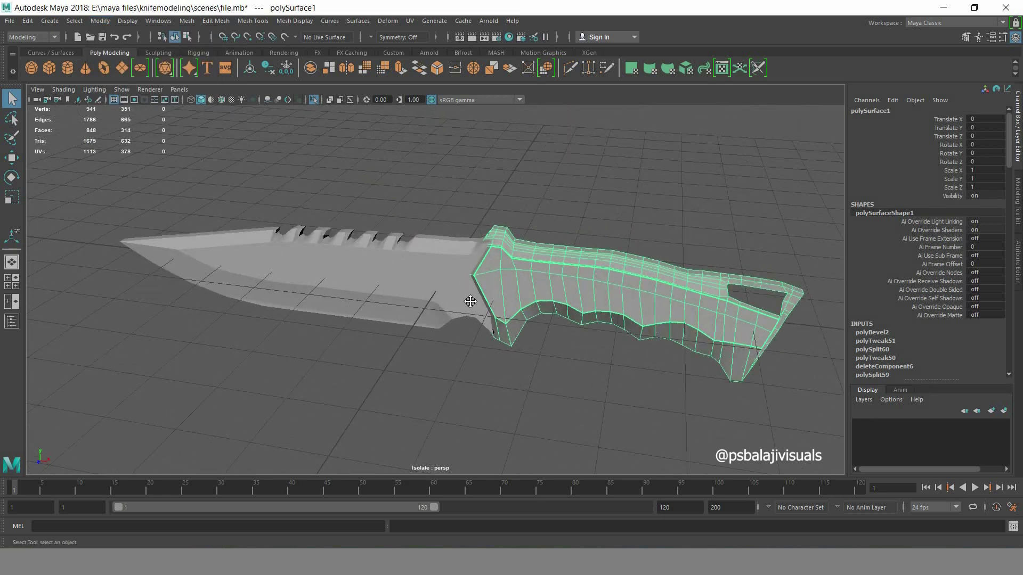
pyautogui.scroll(3, 462, 350)
pyautogui.keyDown('alt'); pyautogui.moveTo(462, 351); pyautogui.dragTo(512, 320); pyautogui.keyUp('alt')
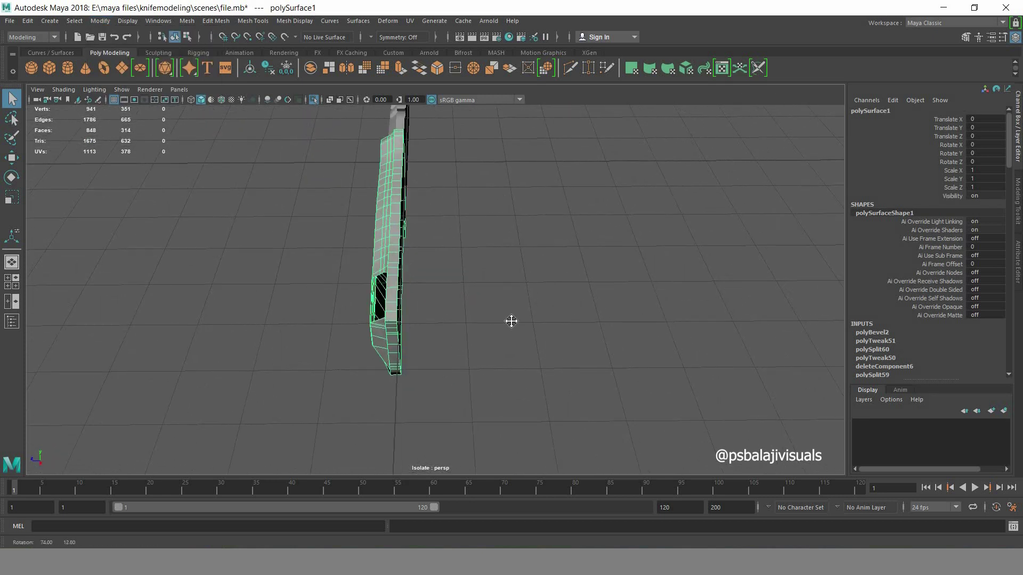
pyautogui.rightClick(441, 230)
# - Mirror the handle across the Z axis with offset 0, merging both halves
pyautogui.press('w')
pyautogui.moveTo(480, 321)
pyautogui.keyDown('alt'); pyautogui.mouseDown()
pyautogui.moveTo(449, 290)
pyautogui.moveTo(489, 318)
pyautogui.moveTo(462, 313)
pyautogui.moveTo(595, 200)
pyautogui.mouseUp(); pyautogui.keyUp('alt')
pyautogui.moveTo(595, 205); pyautogui.dragTo(586, 318, button='right')
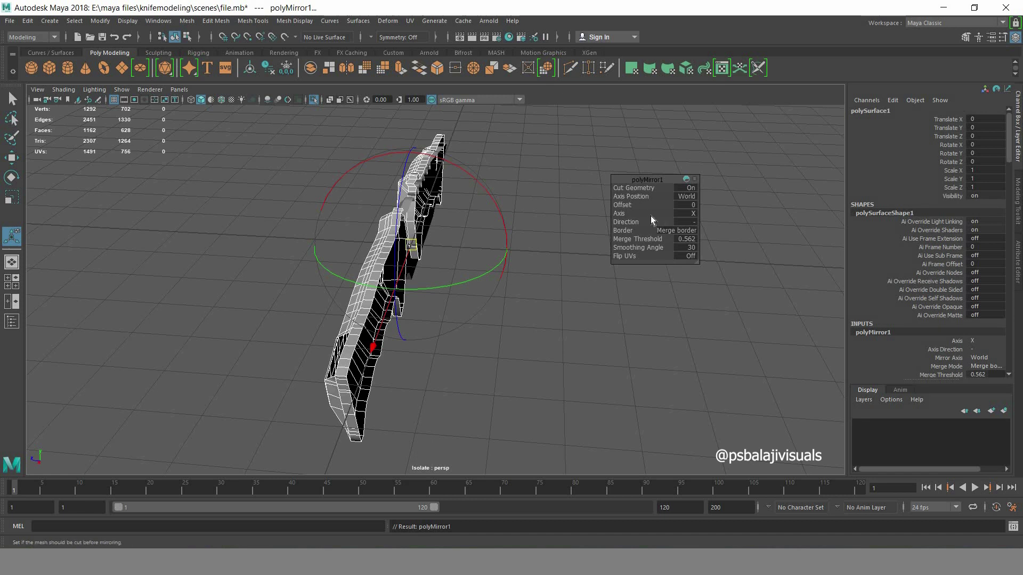
pyautogui.moveTo(627, 214)
pyautogui.mouseDown()
pyautogui.moveTo(671, 216)
pyautogui.moveTo(583, 243)
pyautogui.mouseUp()
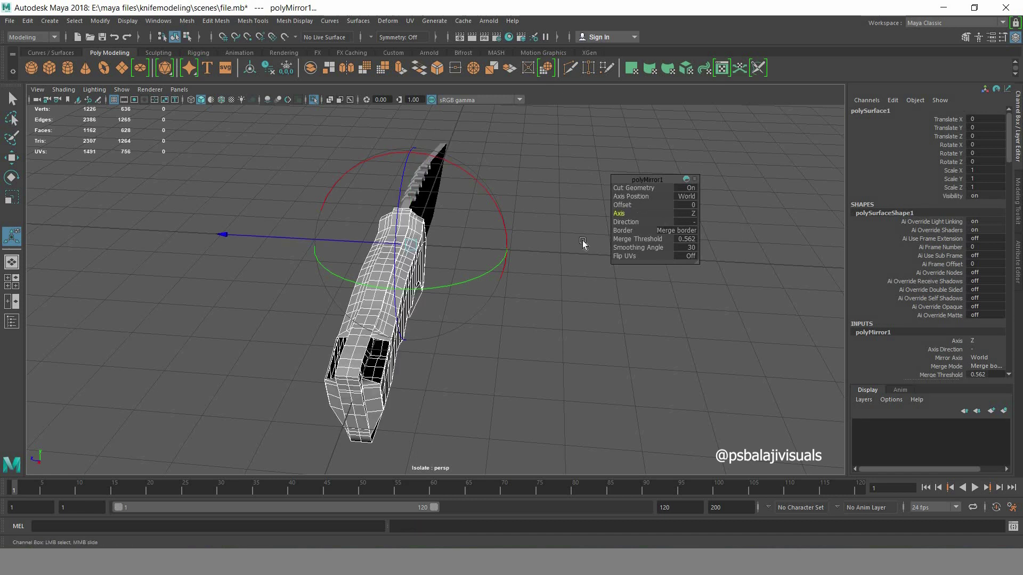
pyautogui.keyDown('alt'); pyautogui.moveTo(525, 324); pyautogui.dragTo(496, 319); pyautogui.keyUp('alt')
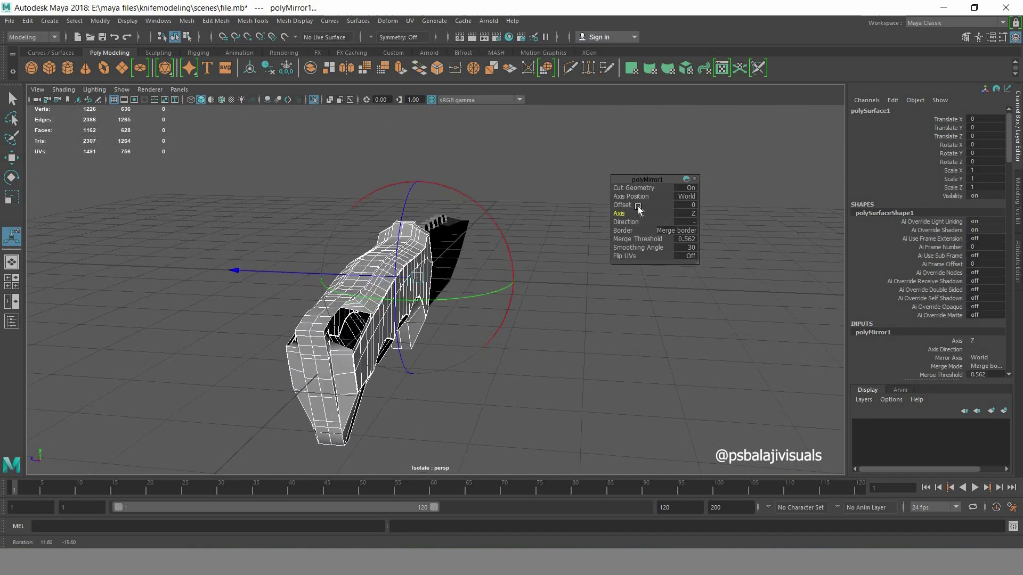
pyautogui.moveTo(628, 204); pyautogui.dragTo(626, 205)
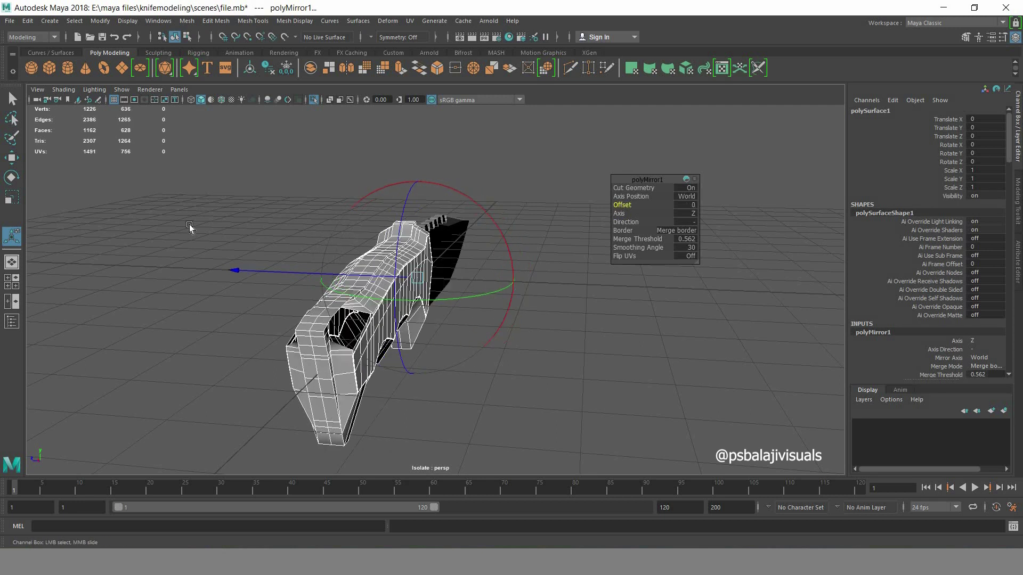
# - Finish the mirror and select the whole mirrored handle, checking it in wireframe
pyautogui.click(14, 101)
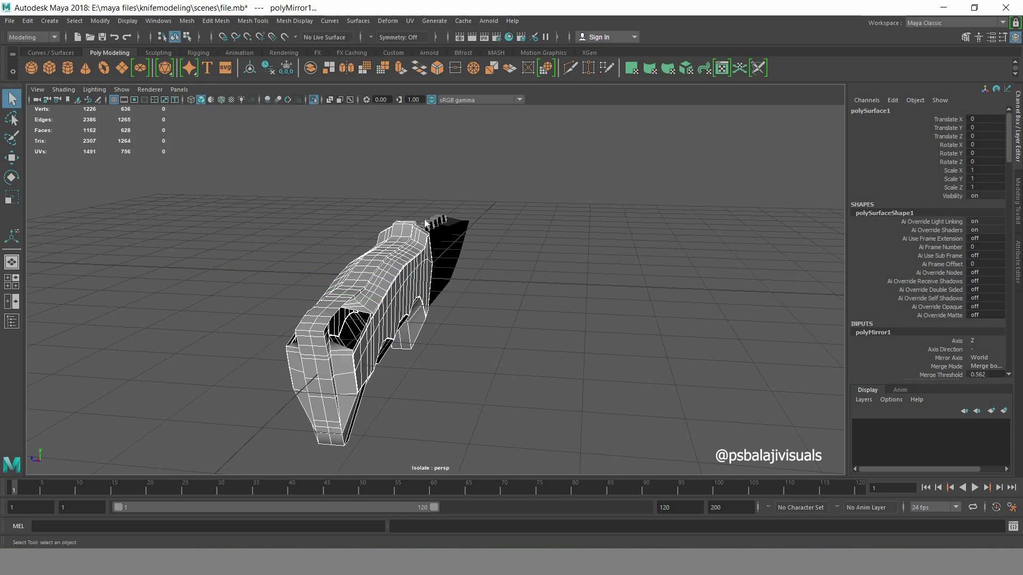
pyautogui.keyDown('alt'); pyautogui.moveTo(471, 326); pyautogui.dragTo(534, 334); pyautogui.keyUp('alt')
pyautogui.click(535, 334)
pyautogui.scroll(3, 411, 400)
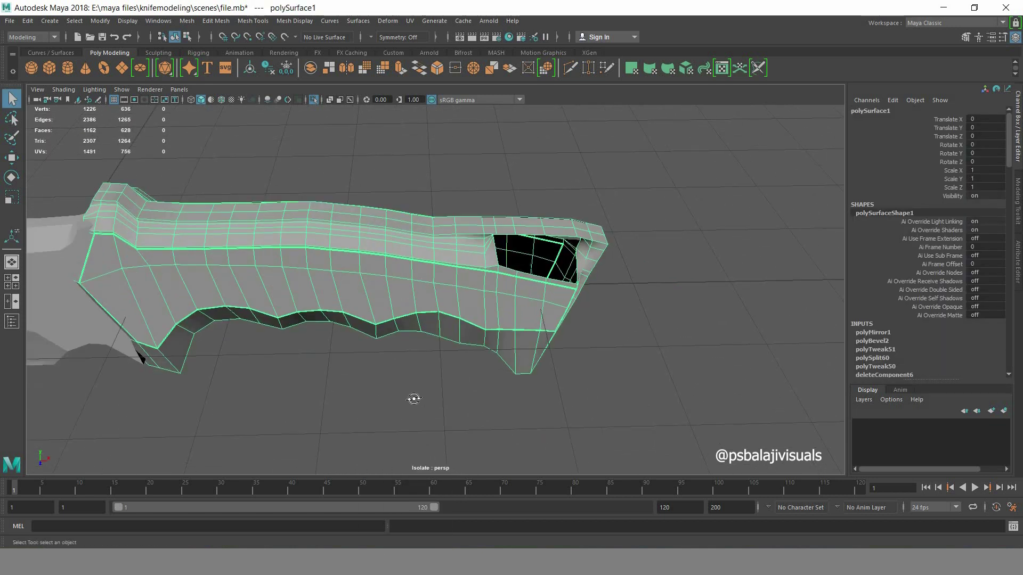
pyautogui.keyDown('alt'); pyautogui.moveTo(411, 400); pyautogui.dragTo(481, 393); pyautogui.keyUp('alt')
pyautogui.scroll(3, 481, 393)
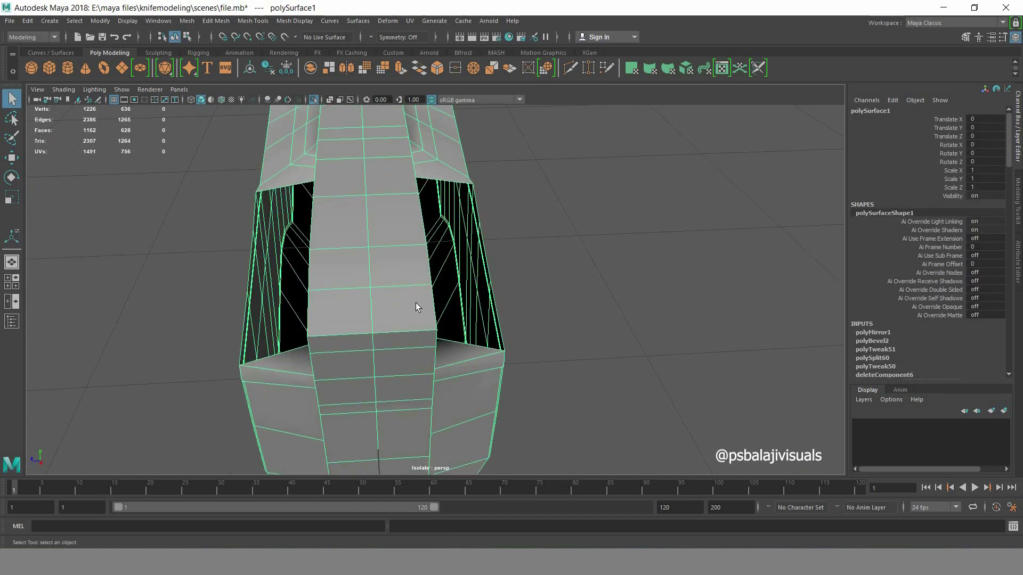
pyautogui.press('4')
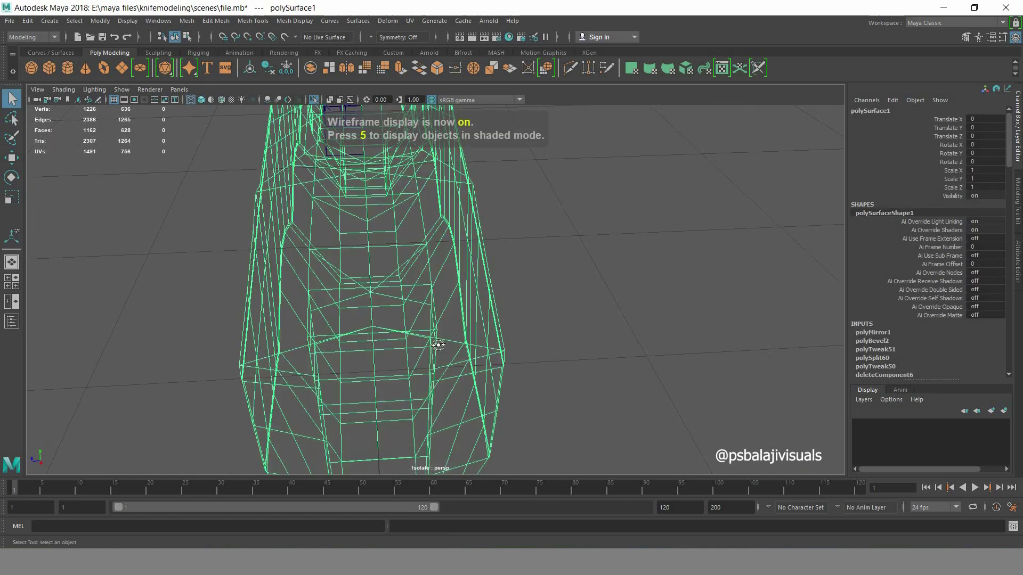
pyautogui.moveTo(416, 308)
pyautogui.keyDown('alt'); pyautogui.mouseDown()
pyautogui.moveTo(478, 315)
pyautogui.moveTo(516, 237)
pyautogui.mouseUp(); pyautogui.keyUp('alt')
pyautogui.press('5')
# - Select an edge loop across the handle, trial-move it along X, then undo
pyautogui.press('F9')
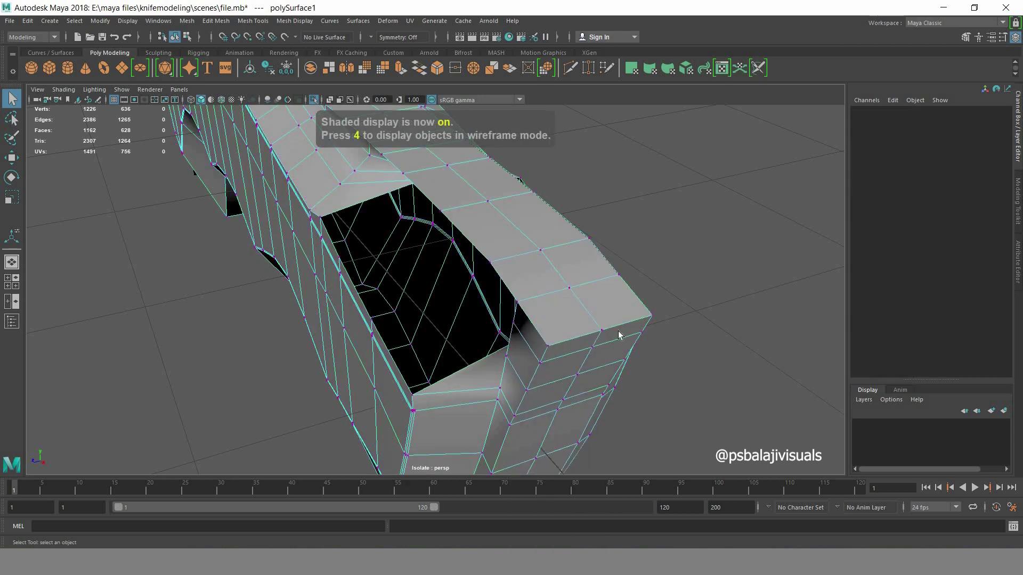
pyautogui.moveTo(617, 336)
pyautogui.keyDown('alt'); pyautogui.mouseDown()
pyautogui.moveTo(548, 384)
pyautogui.moveTo(379, 224)
pyautogui.mouseUp(); pyautogui.keyUp('alt')
pyautogui.click(374, 216)
pyautogui.press('F10')
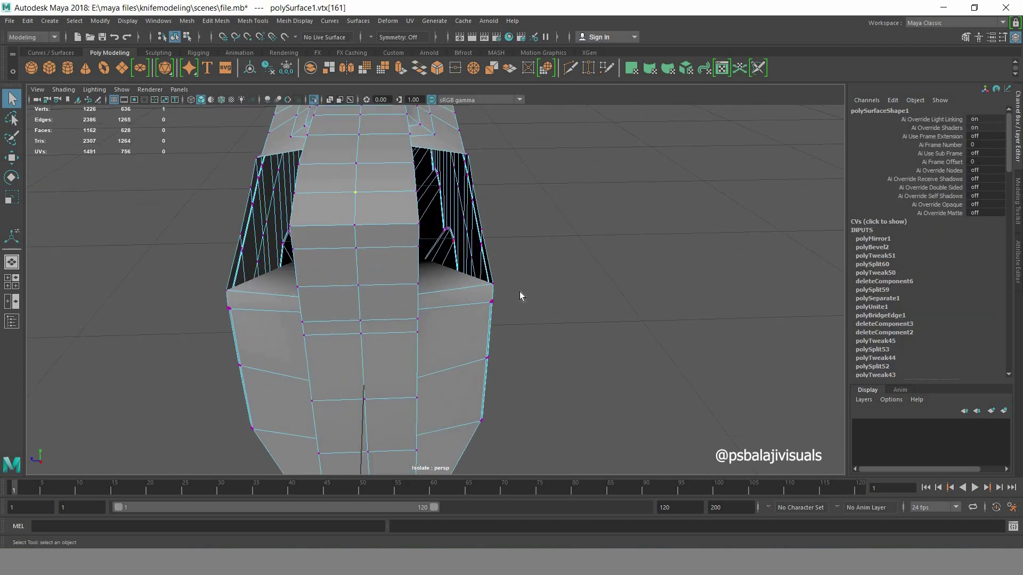
pyautogui.scroll(5, 548, 201)
pyautogui.doubleClick(525, 256)
pyautogui.click(12, 157)
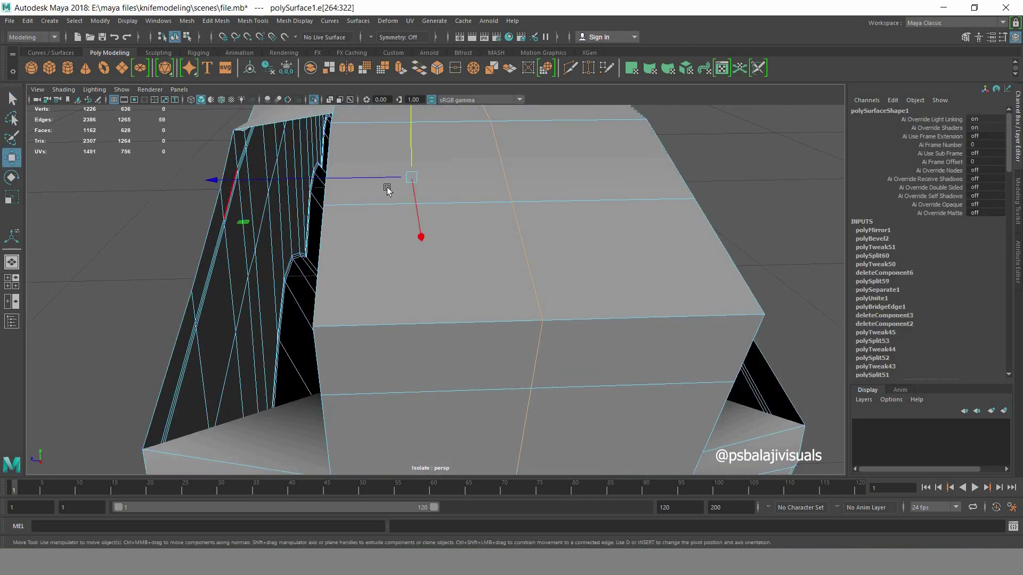
pyautogui.moveTo(349, 178); pyautogui.dragTo(394, 179)
pyautogui.hotkey('ctrl', 'z')
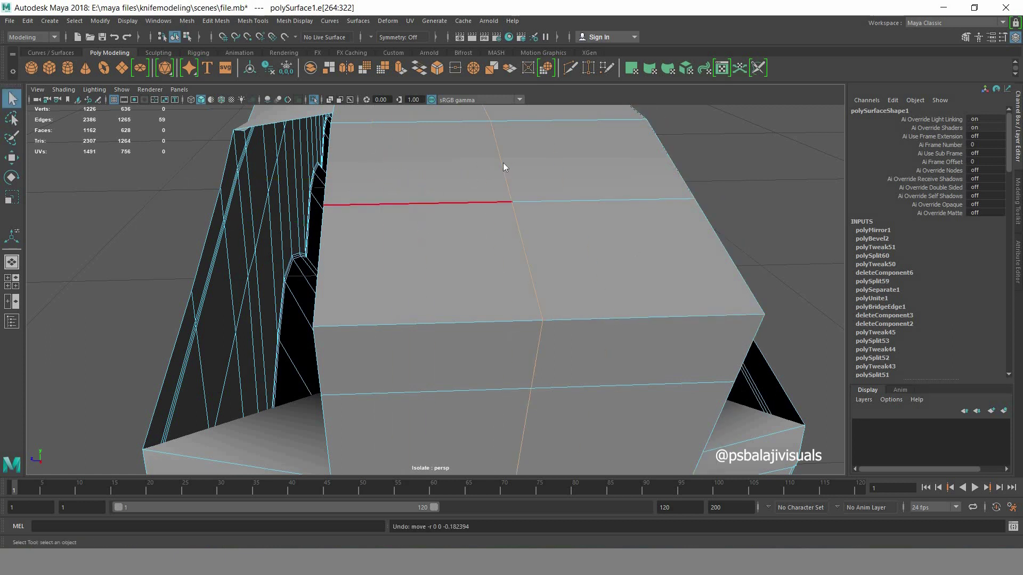
# - Clear the selection, orbit out to the whole knife and select the blade mesh
pyautogui.click(616, 251)
pyautogui.scroll(-5, 617, 251)
pyautogui.moveTo(616, 251)
pyautogui.keyDown('alt'); pyautogui.mouseDown()
pyautogui.moveTo(606, 312)
pyautogui.moveTo(572, 344)
pyautogui.moveTo(610, 251)
pyautogui.moveTo(504, 366)
pyautogui.moveTo(532, 315)
pyautogui.mouseUp(); pyautogui.keyUp('alt')
pyautogui.click(532, 315)
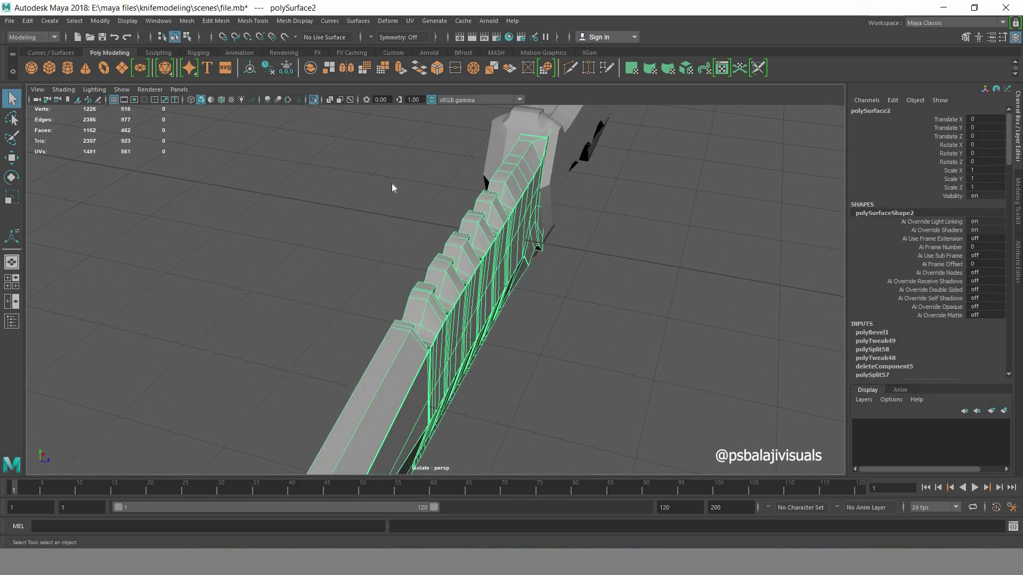
# - Mirror the blade across the Z axis so it is whole
pyautogui.moveTo(392, 183)
pyautogui.keyDown('shift'); pyautogui.mouseDown(button='right')
pyautogui.moveTo(350, 275)
pyautogui.moveTo(362, 304)
pyautogui.mouseUp(button='right'); pyautogui.keyUp('shift')
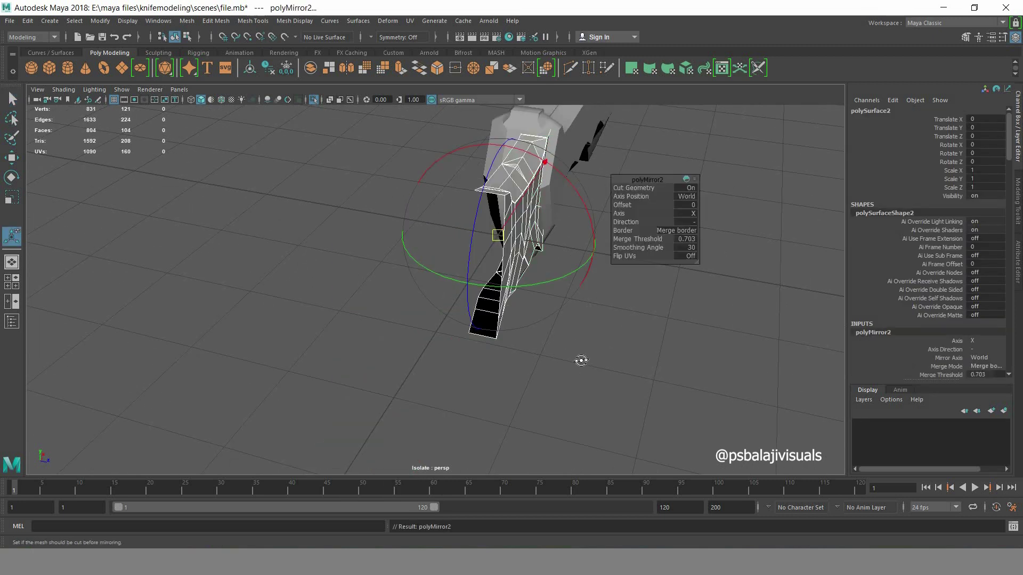
pyautogui.moveTo(663, 217); pyautogui.dragTo(724, 213)
pyautogui.keyDown('alt'); pyautogui.moveTo(555, 354); pyautogui.dragTo(539, 342); pyautogui.keyUp('alt')
pyautogui.scroll(-5, 455, 342)
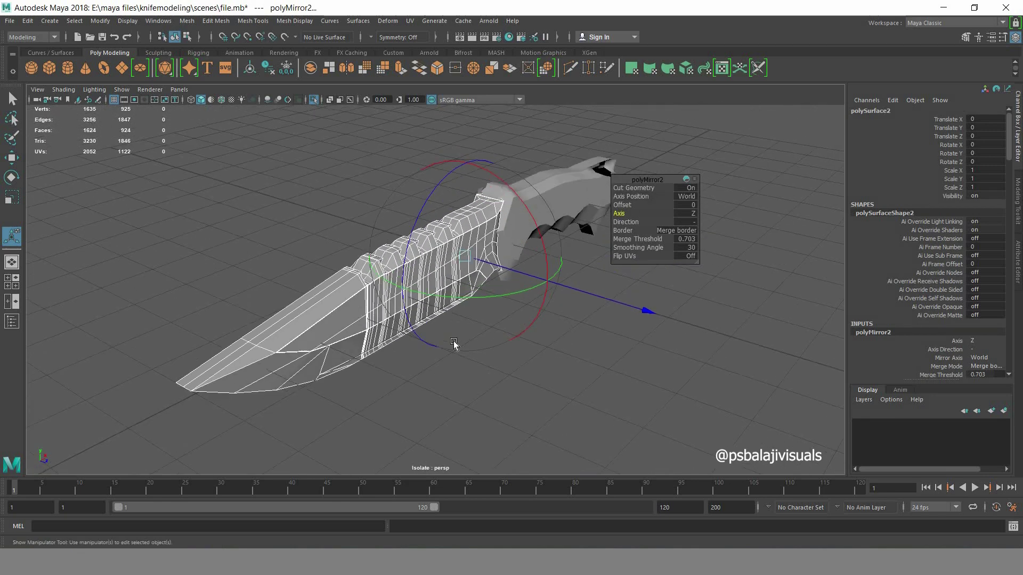
pyautogui.moveTo(455, 343)
pyautogui.keyDown('alt'); pyautogui.mouseDown()
pyautogui.moveTo(505, 330)
pyautogui.moveTo(256, 361)
pyautogui.moveTo(362, 246)
pyautogui.mouseUp(); pyautogui.keyUp('alt')
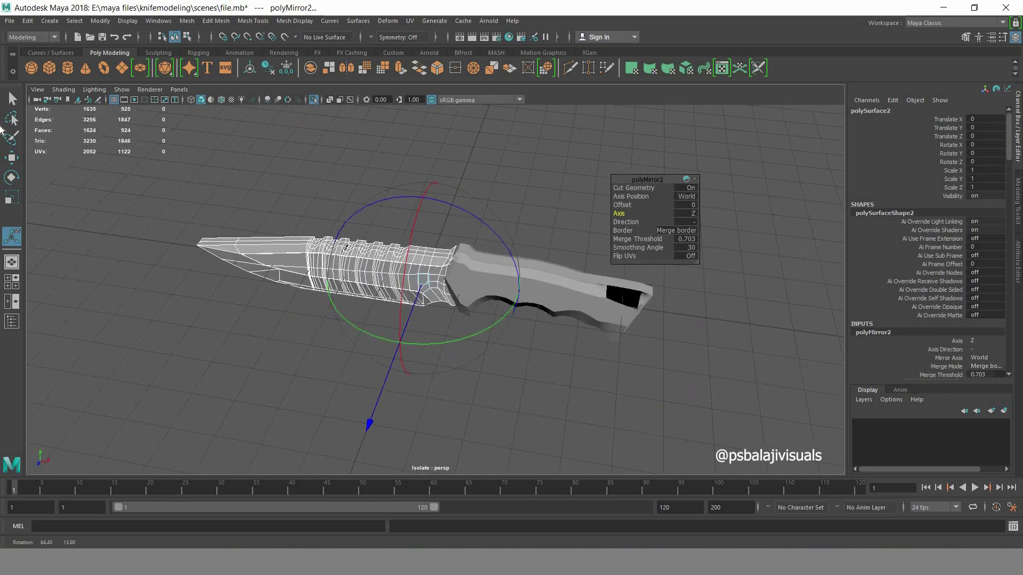
pyautogui.press('q')
pyautogui.moveTo(362, 246); pyautogui.dragTo(411, 226, button='right')
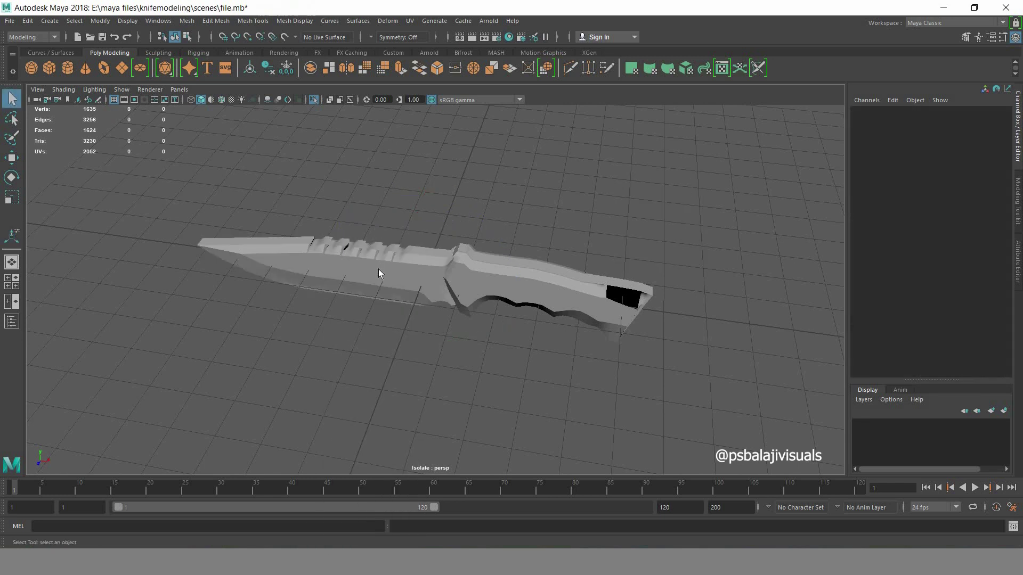
# - Isolate the blade and scale it to Scale Z 0.487, about half thickness
pyautogui.moveTo(379, 270)
pyautogui.keyDown('alt'); pyautogui.mouseDown()
pyautogui.moveTo(438, 308)
pyautogui.moveTo(487, 304)
pyautogui.moveTo(366, 358)
pyautogui.moveTo(531, 340)
pyautogui.mouseUp(); pyautogui.keyUp('alt')
pyautogui.scroll(5, 468, 339)
pyautogui.click(458, 290)
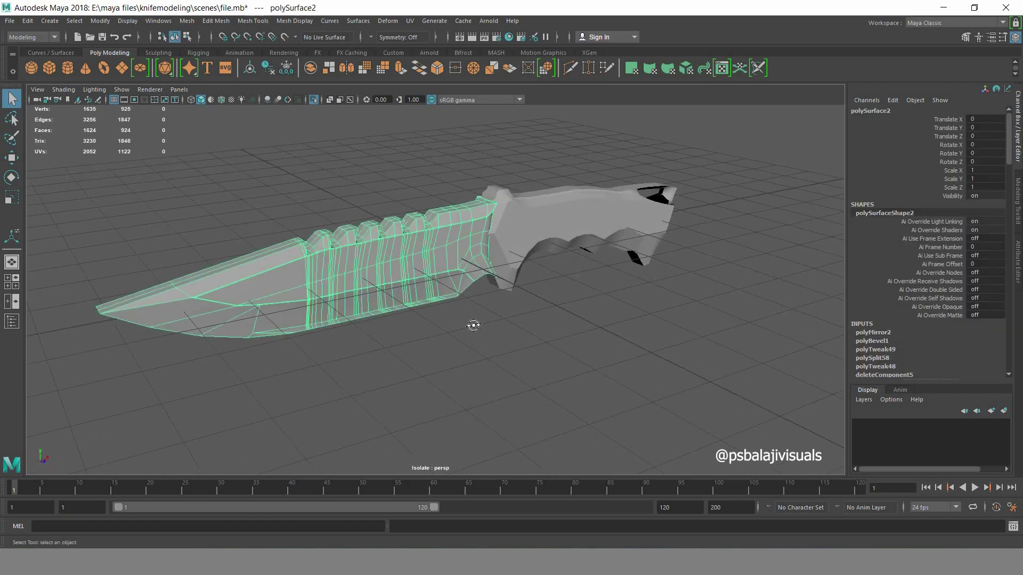
pyautogui.moveTo(473, 325)
pyautogui.keyDown('alt'); pyautogui.mouseDown()
pyautogui.moveTo(583, 298)
pyautogui.moveTo(430, 308)
pyautogui.moveTo(607, 329)
pyautogui.moveTo(578, 312)
pyautogui.moveTo(42, 220)
pyautogui.mouseUp(); pyautogui.keyUp('alt')
pyautogui.hotkey('shift', 'i')
pyautogui.scroll(-5, 577, 313)
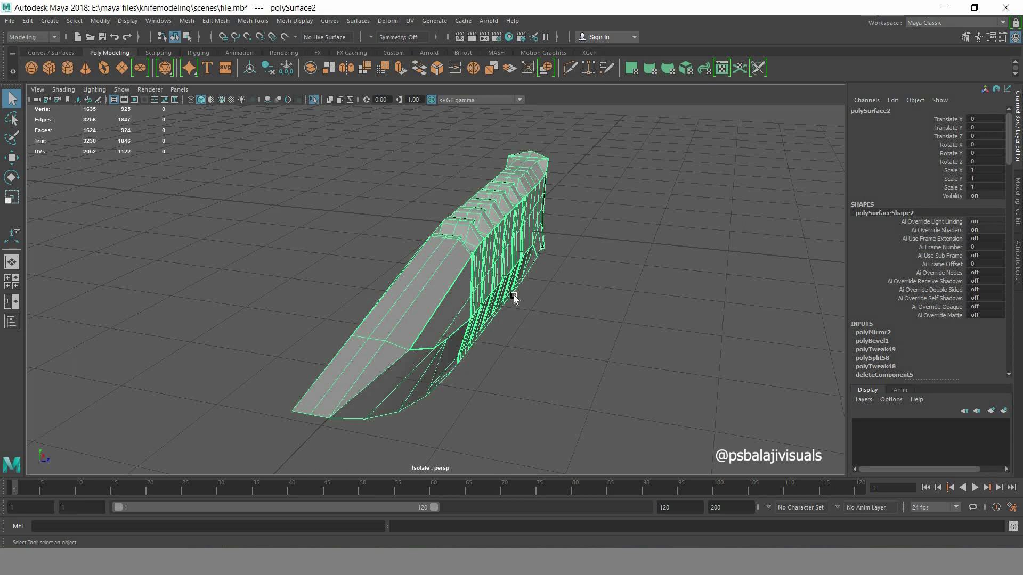
pyautogui.press('r')
pyautogui.moveTo(513, 296)
pyautogui.keyDown('alt'); pyautogui.mouseDown()
pyautogui.moveTo(630, 342)
pyautogui.moveTo(703, 297)
pyautogui.moveTo(544, 301)
pyautogui.moveTo(594, 313)
pyautogui.moveTo(532, 392)
pyautogui.moveTo(513, 384)
pyautogui.moveTo(520, 371)
pyautogui.moveTo(449, 418)
pyautogui.moveTo(426, 371)
pyautogui.moveTo(551, 329)
pyautogui.moveTo(574, 337)
pyautogui.moveTo(449, 357)
pyautogui.moveTo(44, 158)
pyautogui.mouseUp(); pyautogui.keyUp('alt')
# - In side view, select the vertices along the blade's bottom edge
pyautogui.press('q')
pyautogui.moveTo(416, 249); pyautogui.dragTo(354, 244, button='right')
pyautogui.moveTo(437, 373)
pyautogui.keyDown('alt'); pyautogui.mouseDown()
pyautogui.moveTo(457, 388)
pyautogui.moveTo(423, 345)
pyautogui.moveTo(402, 389)
pyautogui.mouseUp(); pyautogui.keyUp('alt')
pyautogui.press('space')
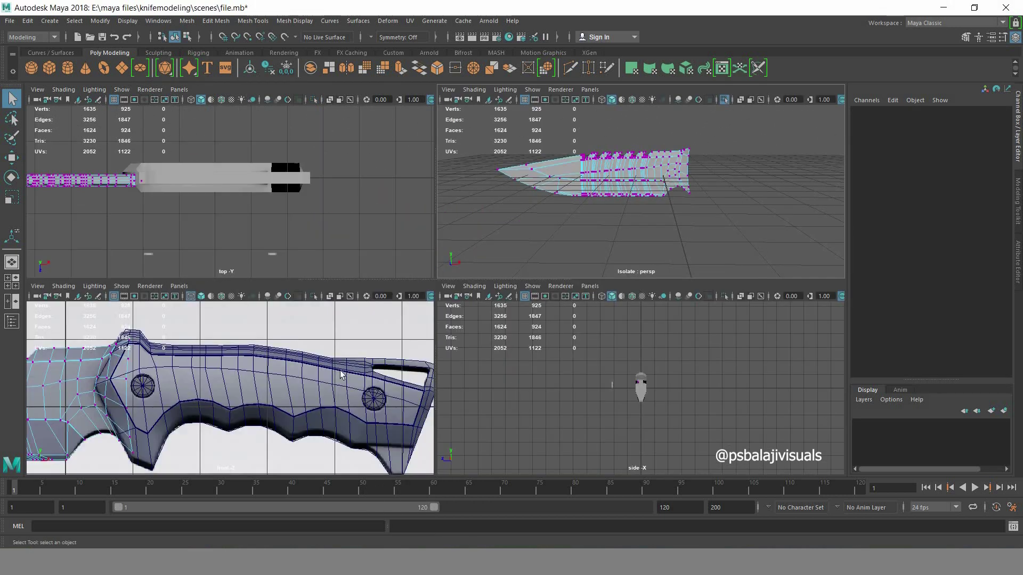
pyautogui.press('space')
pyautogui.press('f')
pyautogui.keyDown('alt'); pyautogui.moveTo(465, 326); pyautogui.dragTo(322, 376, button='right'); pyautogui.keyUp('alt')
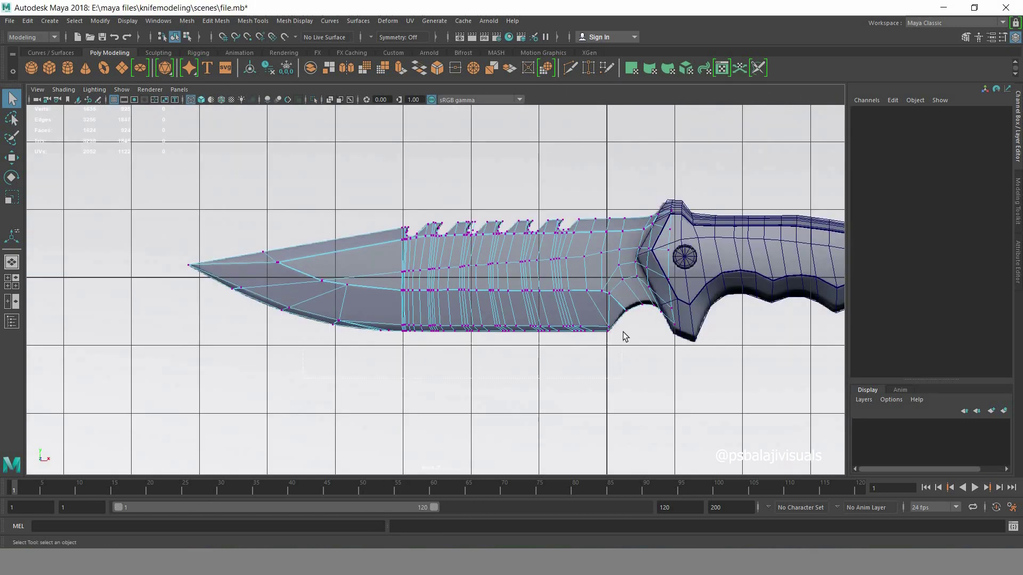
pyautogui.moveTo(629, 327); pyautogui.dragTo(628, 329)
pyautogui.scroll(2, 504, 376)
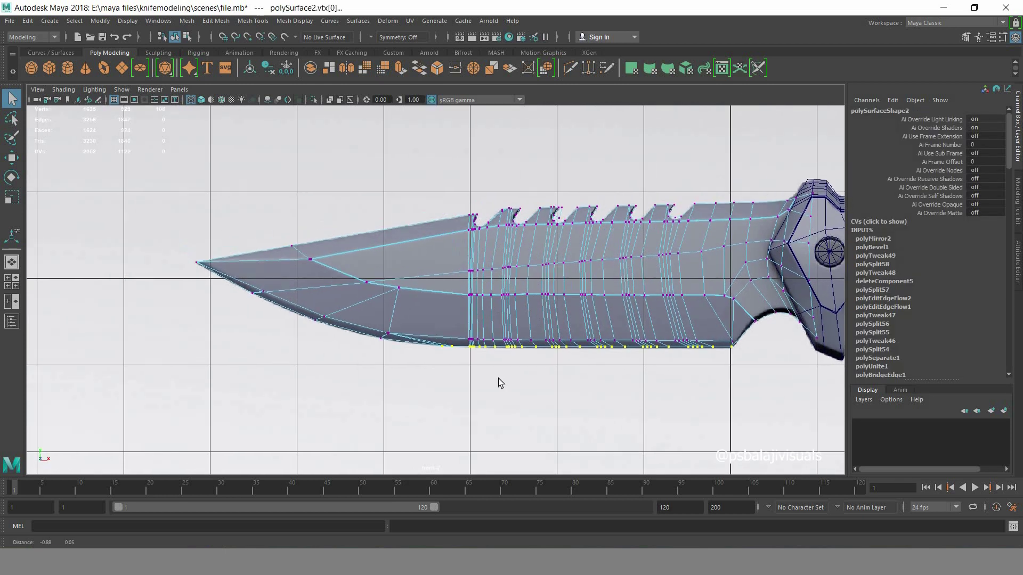
pyautogui.keyDown('alt'); pyautogui.moveTo(497, 379); pyautogui.dragTo(451, 357, button='middle'); pyautogui.keyUp('alt')
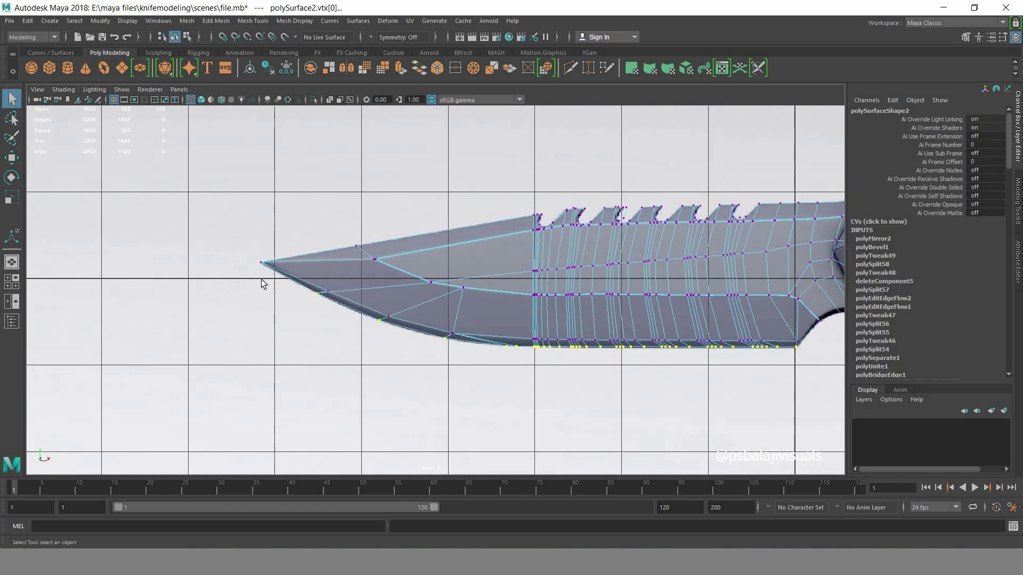
# - Scale the bottom-edge vertices in Z to taper the cutting edge thinner
pyautogui.press('space')
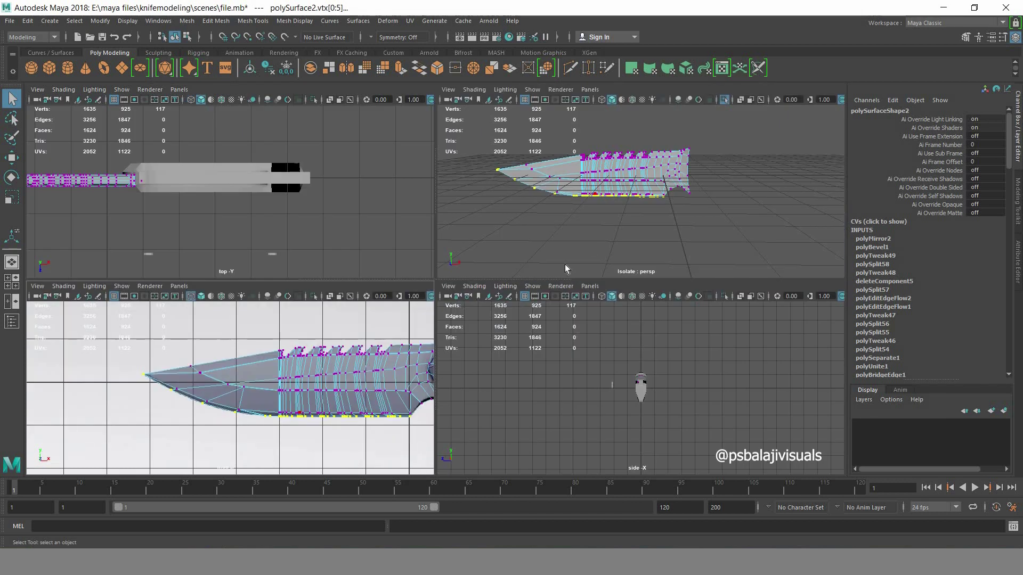
pyautogui.press('space')
pyautogui.moveTo(530, 303)
pyautogui.keyDown('alt'); pyautogui.mouseDown()
pyautogui.moveTo(486, 274)
pyautogui.moveTo(624, 305)
pyautogui.moveTo(559, 318)
pyautogui.mouseUp(); pyautogui.keyUp('alt')
pyautogui.press('r')
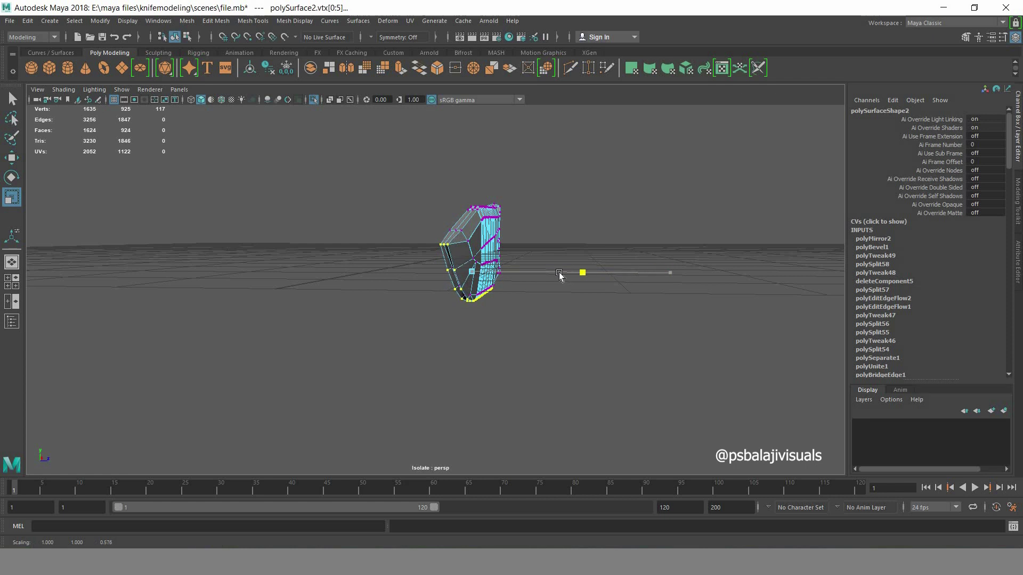
pyautogui.moveTo(525, 362)
pyautogui.keyDown('alt'); pyautogui.mouseDown()
pyautogui.moveTo(605, 361)
pyautogui.moveTo(600, 350)
pyautogui.moveTo(604, 368)
pyautogui.moveTo(709, 283)
pyautogui.mouseUp(); pyautogui.keyUp('alt')
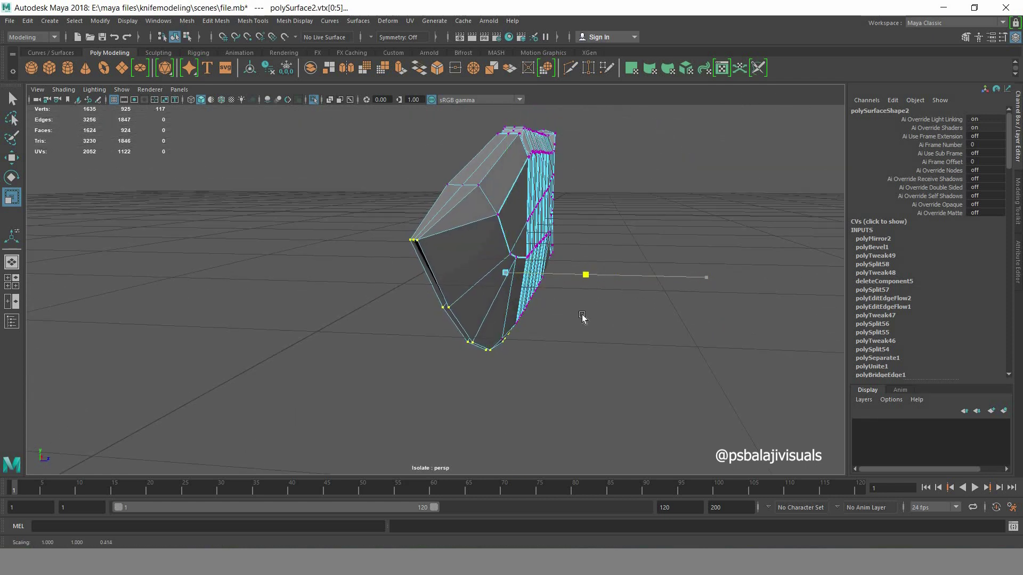
pyautogui.moveTo(582, 317)
pyautogui.keyDown('alt'); pyautogui.mouseDown()
pyautogui.moveTo(584, 343)
pyautogui.moveTo(323, 263)
pyautogui.mouseUp(); pyautogui.keyUp('alt')
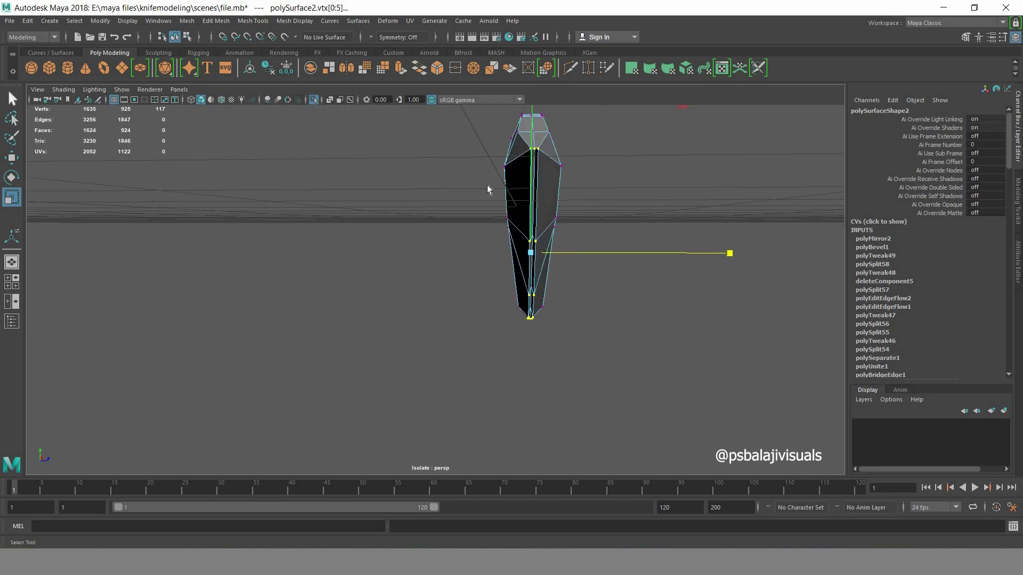
# - Select a run of blade edges and apply Edit Edge Flow to even them out
pyautogui.press('q')
pyautogui.moveTo(524, 176); pyautogui.dragTo(651, 251, button='right')
pyautogui.moveTo(650, 251)
pyautogui.keyDown('alt'); pyautogui.mouseDown()
pyautogui.moveTo(541, 289)
pyautogui.moveTo(490, 271)
pyautogui.moveTo(628, 267)
pyautogui.mouseUp(); pyautogui.keyUp('alt')
pyautogui.keyDown('shift'); pyautogui.moveTo(690, 187); pyautogui.dragTo(674, 315, button='right'); pyautogui.keyUp('shift')
pyautogui.hotkey('ctrl', 'z')
pyautogui.moveTo(639, 309)
pyautogui.keyDown('alt'); pyautogui.mouseDown()
pyautogui.moveTo(555, 315)
pyautogui.moveTo(632, 338)
pyautogui.moveTo(445, 342)
pyautogui.moveTo(225, 176)
pyautogui.mouseUp(); pyautogui.keyUp('alt')
pyautogui.hotkey('ctrl', 'z')
pyautogui.scroll(-5, 635, 335)
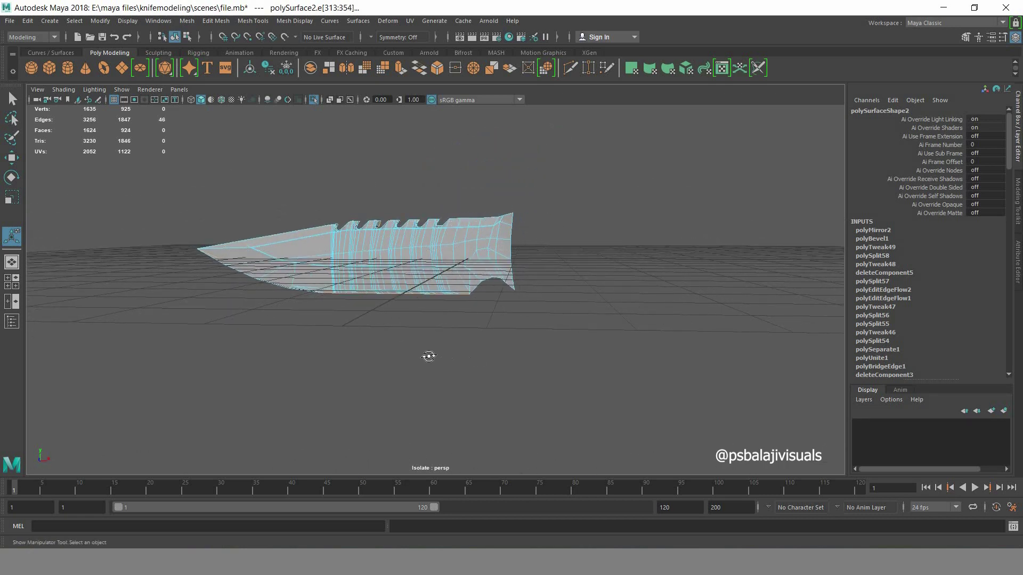
# - Move blade vertices vtx[213:216] into place to refine the cross-section
pyautogui.moveTo(428, 356)
pyautogui.keyDown('alt'); pyautogui.mouseDown()
pyautogui.moveTo(493, 324)
pyautogui.moveTo(475, 315)
pyautogui.moveTo(477, 299)
pyautogui.moveTo(678, 331)
pyautogui.mouseUp(); pyautogui.keyUp('alt')
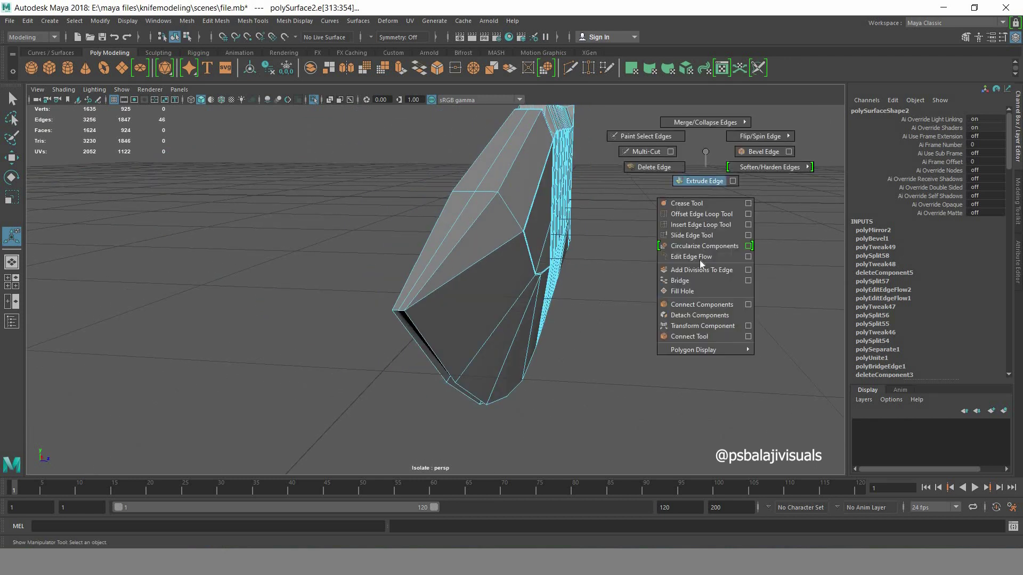
pyautogui.keyDown('shift'); pyautogui.moveTo(706, 156); pyautogui.dragTo(670, 293, button='right'); pyautogui.keyUp('shift')
pyautogui.press('q')
pyautogui.click(646, 315)
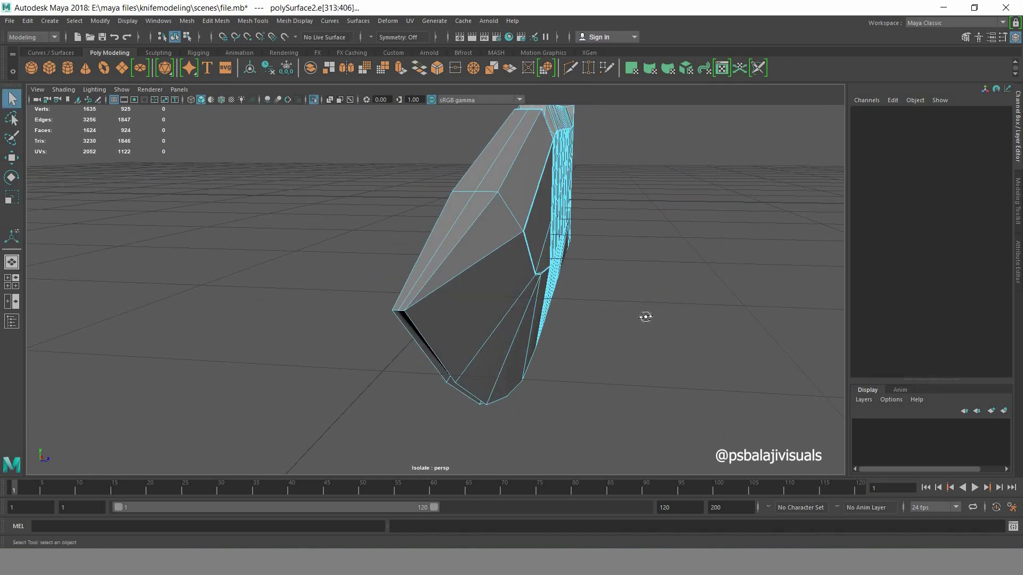
pyautogui.keyDown('alt'); pyautogui.moveTo(647, 315); pyautogui.dragTo(605, 204); pyautogui.keyUp('alt')
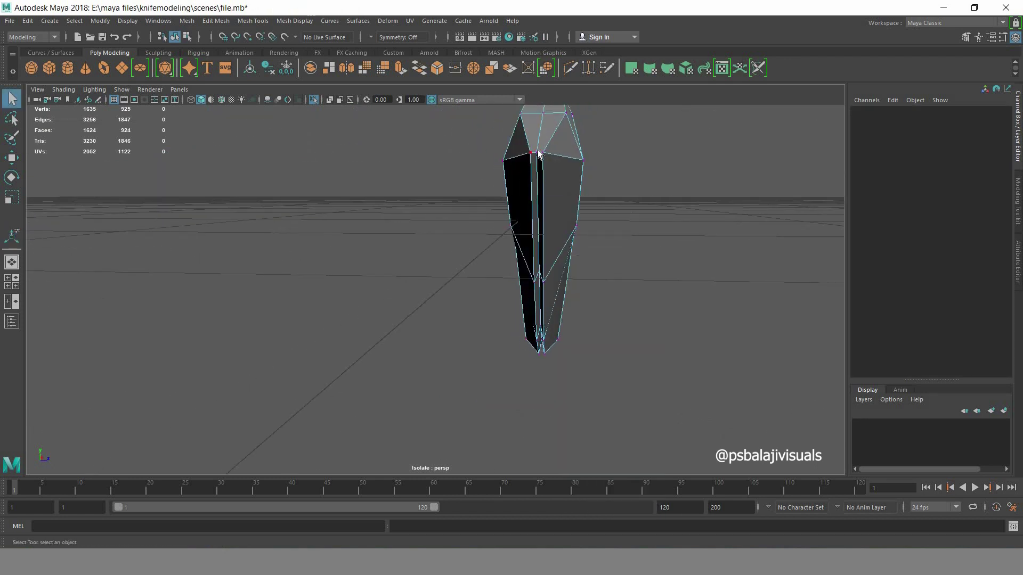
pyautogui.click(581, 300)
pyautogui.moveTo(581, 300)
pyautogui.keyDown('alt'); pyautogui.mouseDown()
pyautogui.moveTo(570, 298)
pyautogui.moveTo(612, 261)
pyautogui.moveTo(666, 297)
pyautogui.moveTo(581, 259)
pyautogui.moveTo(661, 340)
pyautogui.moveTo(507, 290)
pyautogui.moveTo(606, 345)
pyautogui.moveTo(420, 219)
pyautogui.mouseUp(); pyautogui.keyUp('alt')
pyautogui.press('w')
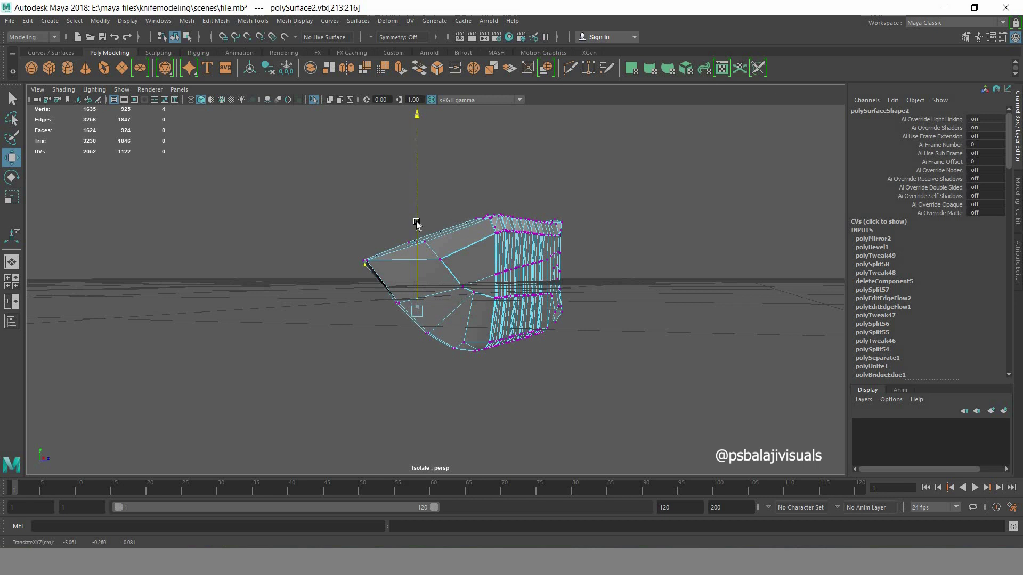
pyautogui.moveTo(577, 345)
pyautogui.keyDown('alt'); pyautogui.mouseDown()
pyautogui.moveTo(660, 365)
pyautogui.moveTo(595, 349)
pyautogui.mouseUp(); pyautogui.keyUp('alt')
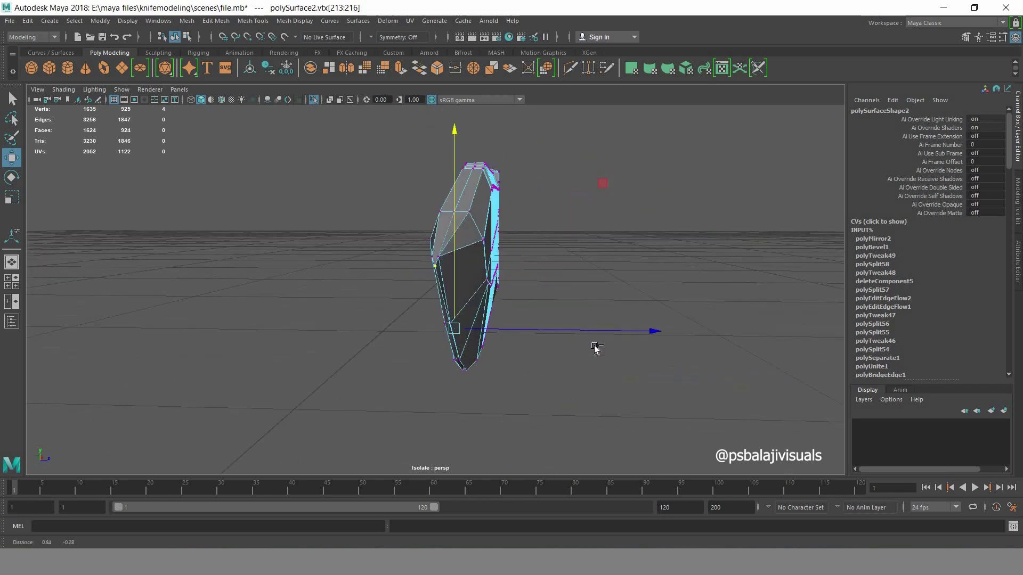
pyautogui.keyDown('alt'); pyautogui.moveTo(597, 245); pyautogui.dragTo(488, 168); pyautogui.keyUp('alt')
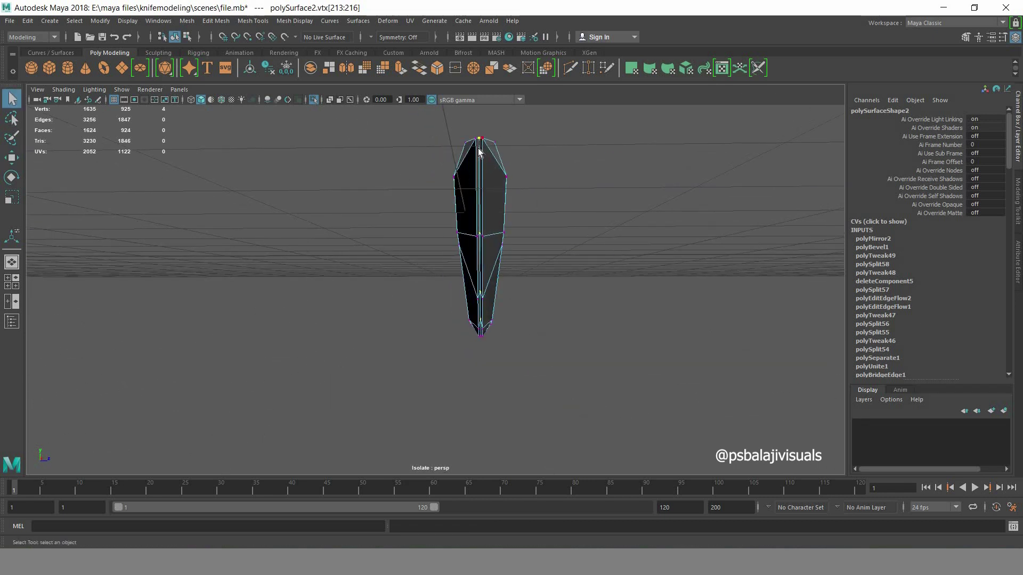
pyautogui.click(478, 152)
# - Zoom in to a three-quarter view and select an edge on the blade
pyautogui.scroll(3, 530, 179)
pyautogui.scroll(3, 589, 217)
pyautogui.scroll(3, 482, 165)
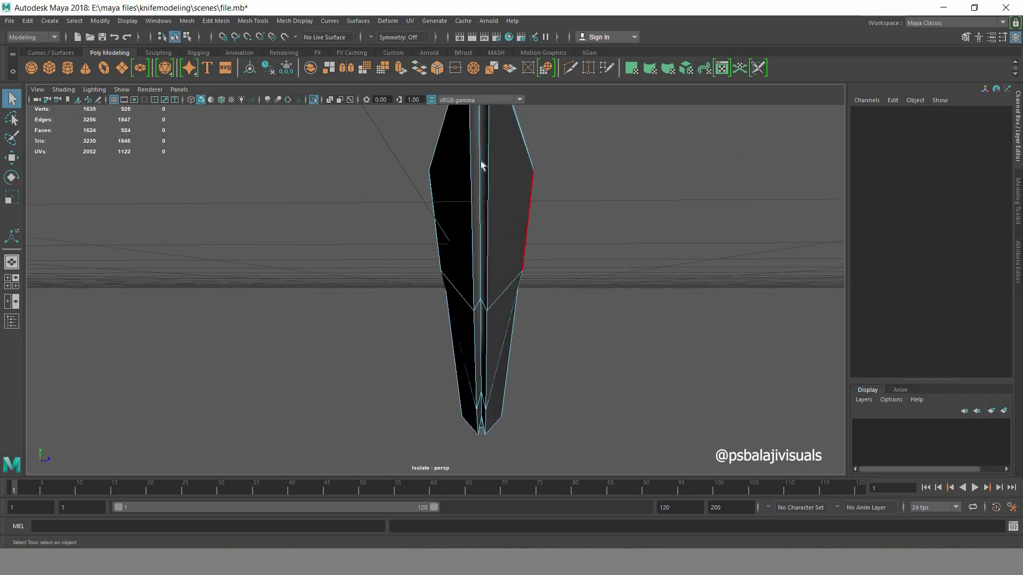
pyautogui.moveTo(605, 191)
pyautogui.keyDown('alt'); pyautogui.mouseDown()
pyautogui.moveTo(489, 205)
pyautogui.moveTo(555, 270)
pyautogui.moveTo(469, 207)
pyautogui.mouseUp(); pyautogui.keyUp('alt')
pyautogui.click(477, 226)
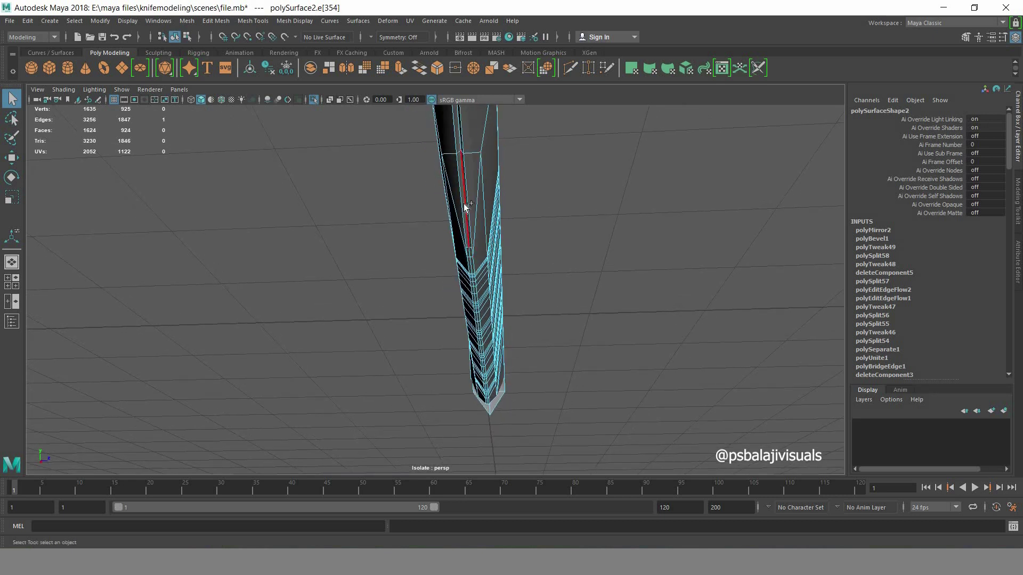
# - Relax the blade edge loop with Edit Edge Flow, then select the blade object
pyautogui.doubleClick(464, 203)
pyautogui.keyDown('alt'); pyautogui.moveTo(613, 226); pyautogui.dragTo(642, 175); pyautogui.keyUp('alt')
pyautogui.keyDown('shift'); pyautogui.moveTo(641, 167); pyautogui.dragTo(632, 273, button='right'); pyautogui.keyUp('shift')
pyautogui.click(631, 272)
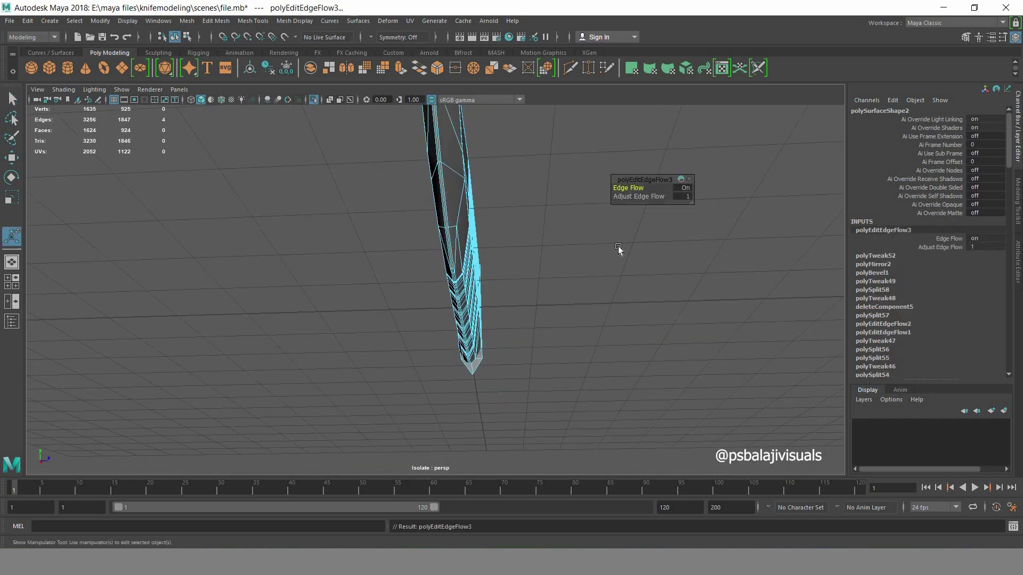
pyautogui.keyDown('alt'); pyautogui.moveTo(618, 246); pyautogui.dragTo(174, 184); pyautogui.keyUp('alt')
pyautogui.click(579, 201)
pyautogui.moveTo(578, 202)
pyautogui.keyDown('alt'); pyautogui.mouseDown()
pyautogui.moveTo(574, 271)
pyautogui.moveTo(491, 308)
pyautogui.moveTo(461, 340)
pyautogui.moveTo(542, 247)
pyautogui.mouseUp(); pyautogui.keyUp('alt')
pyautogui.click(542, 247)
# - Turn off smooth mesh preview and toggle Isolate Select to show the full scene
pyautogui.click(561, 338)
pyautogui.moveTo(560, 337)
pyautogui.keyDown('alt'); pyautogui.mouseDown()
pyautogui.moveTo(642, 304)
pyautogui.moveTo(500, 288)
pyautogui.mouseUp(); pyautogui.keyUp('alt')
pyautogui.click(500, 288)
pyautogui.press('1')
pyautogui.click(565, 249)
pyautogui.moveTo(564, 248)
pyautogui.keyDown('alt'); pyautogui.mouseDown()
pyautogui.moveTo(580, 245)
pyautogui.moveTo(511, 248)
pyautogui.mouseUp(); pyautogui.keyUp('alt')
pyautogui.hotkey('ctrl', '1')
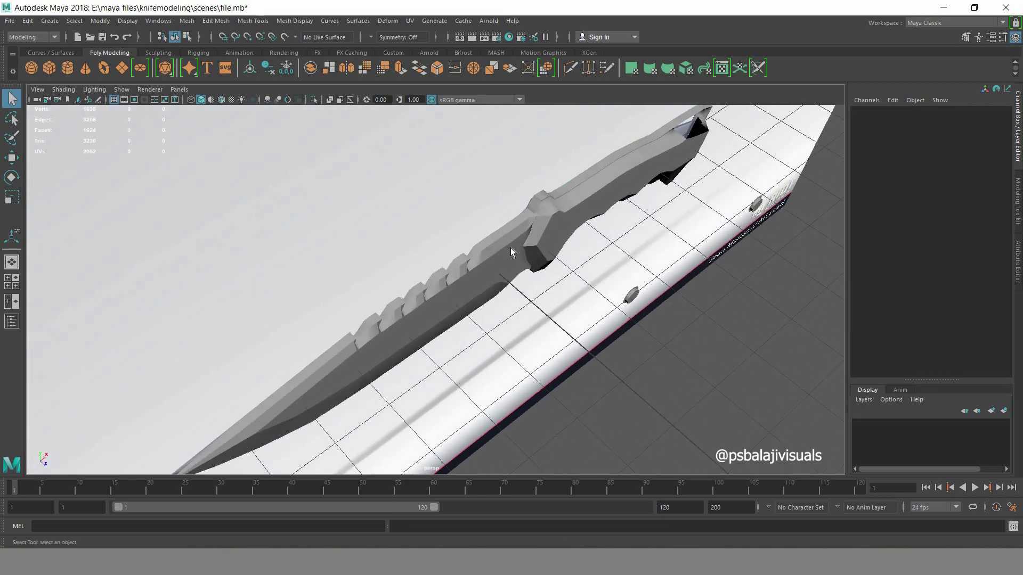
pyautogui.click(511, 250)
pyautogui.hotkey('ctrl', '1')
pyautogui.click(613, 311)
# - Shift the serrated blade to Z -0.213 so it lines up against the mirrored handle
pyautogui.moveTo(613, 312)
pyautogui.keyDown('alt'); pyautogui.mouseDown()
pyautogui.moveTo(680, 292)
pyautogui.moveTo(574, 307)
pyautogui.mouseUp(); pyautogui.keyUp('alt')
pyautogui.hotkey('ctrl', 'z')
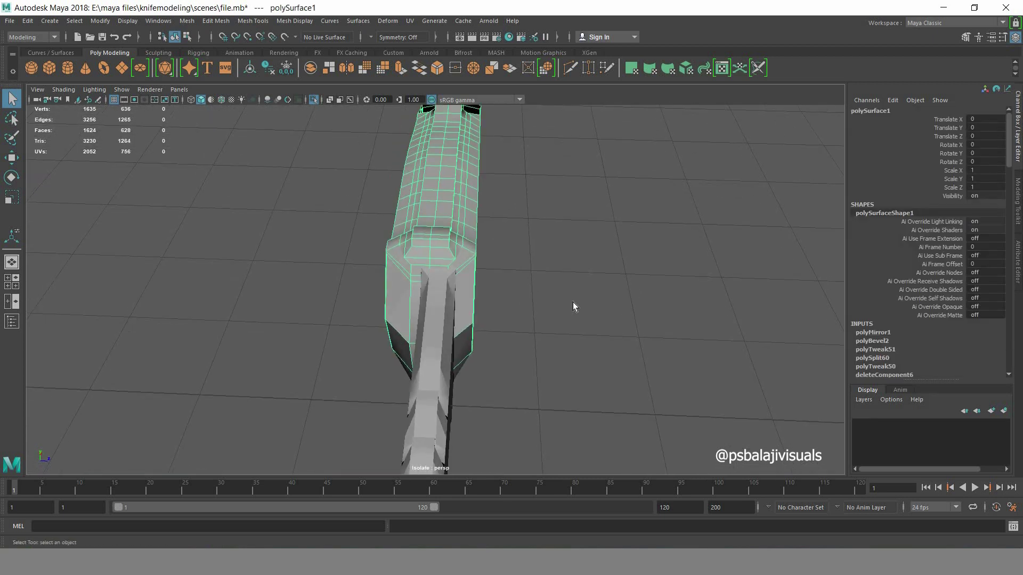
pyautogui.press('space')
pyautogui.press('space')
pyautogui.keyDown('alt'); pyautogui.moveTo(326, 295); pyautogui.dragTo(330, 283, button='middle'); pyautogui.keyUp('alt')
pyautogui.click(395, 289)
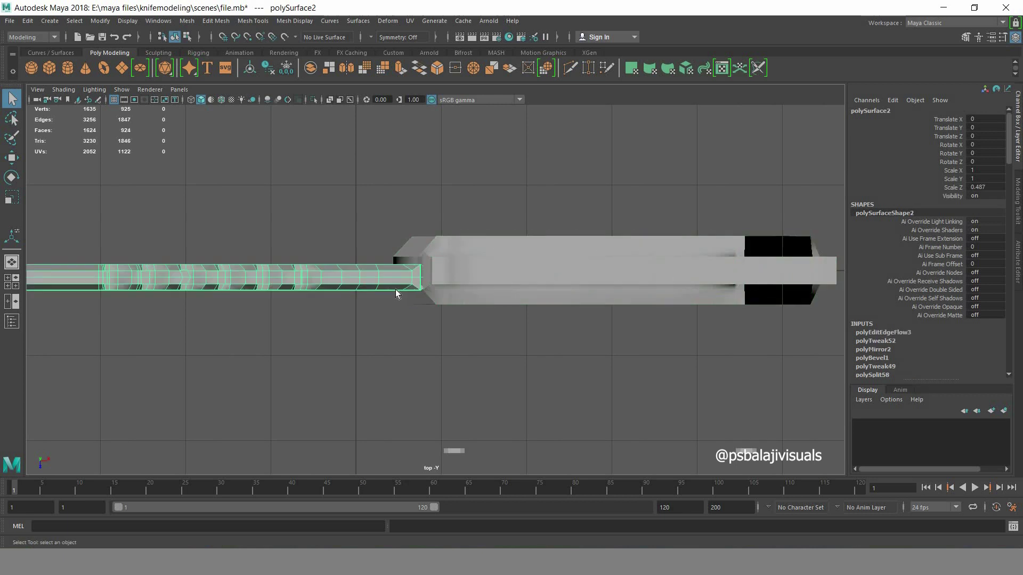
pyautogui.click(13, 158)
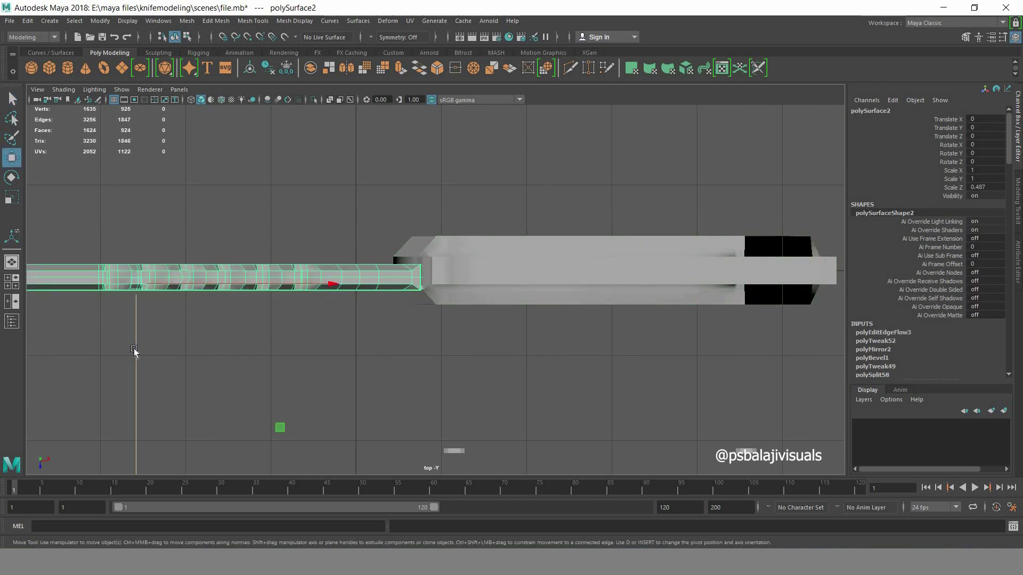
pyautogui.click(101, 23)
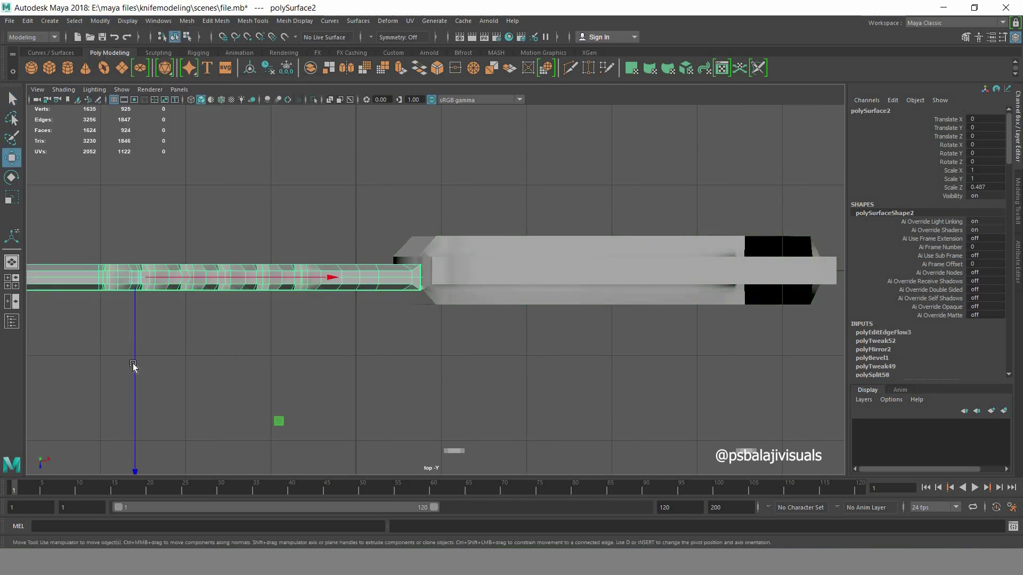
pyautogui.moveTo(135, 365); pyautogui.dragTo(143, 359)
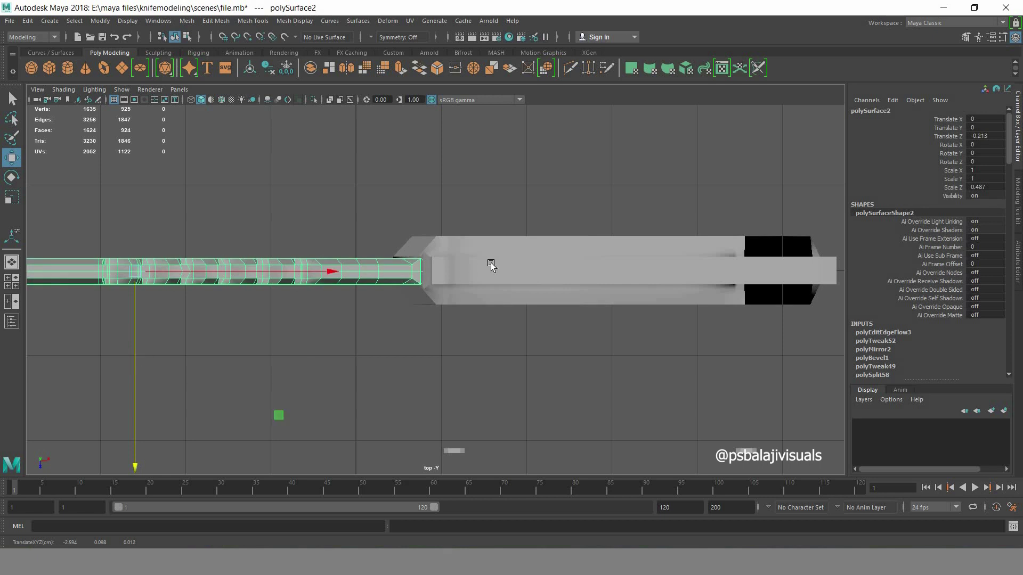
# - Maximize the perspective panel and orbit close to the handle's open rear slot
pyautogui.click(471, 280)
pyautogui.hotkey('ctrl', 'z')
pyautogui.press('space')
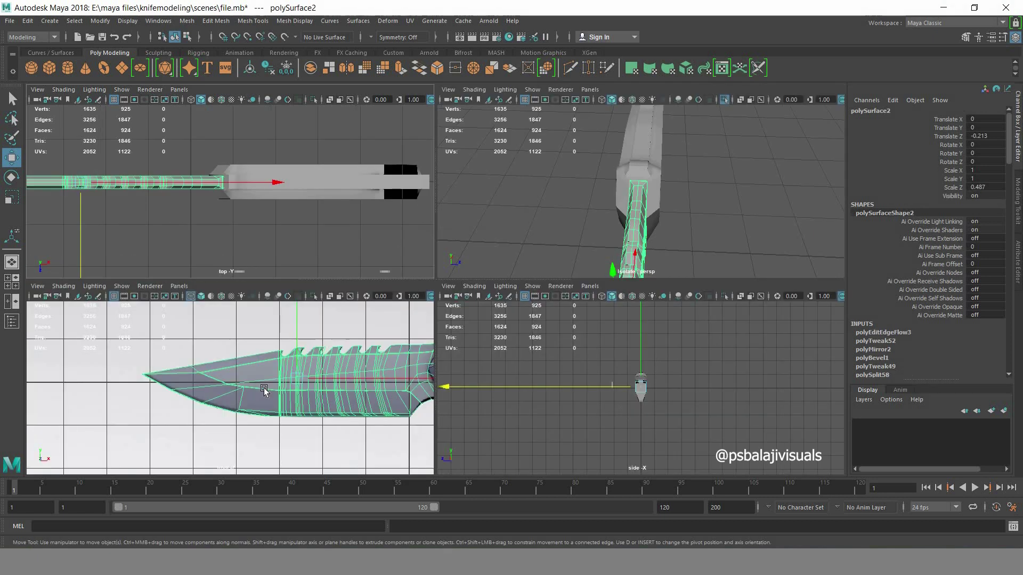
pyautogui.press('space')
pyautogui.moveTo(586, 335)
pyautogui.keyDown('alt'); pyautogui.mouseDown()
pyautogui.moveTo(468, 326)
pyautogui.moveTo(515, 376)
pyautogui.moveTo(388, 402)
pyautogui.moveTo(427, 326)
pyautogui.moveTo(25, 108)
pyautogui.mouseUp(); pyautogui.keyUp('alt')
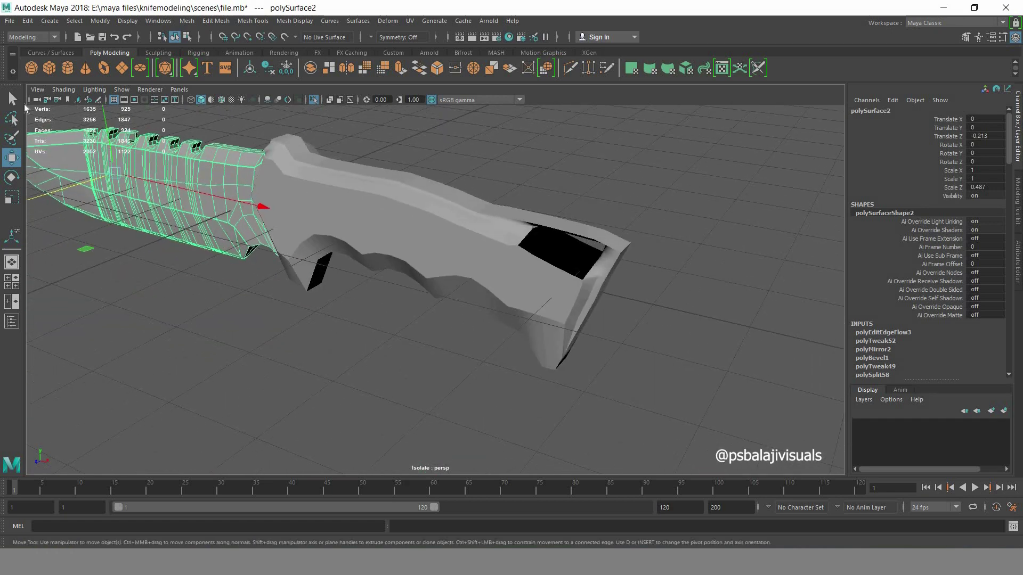
# - Switch the handle to edge mode and select an edge on the slot's rim
pyautogui.click(463, 254)
pyautogui.moveTo(506, 242); pyautogui.dragTo(664, 179, button='right')
pyautogui.click(586, 229)
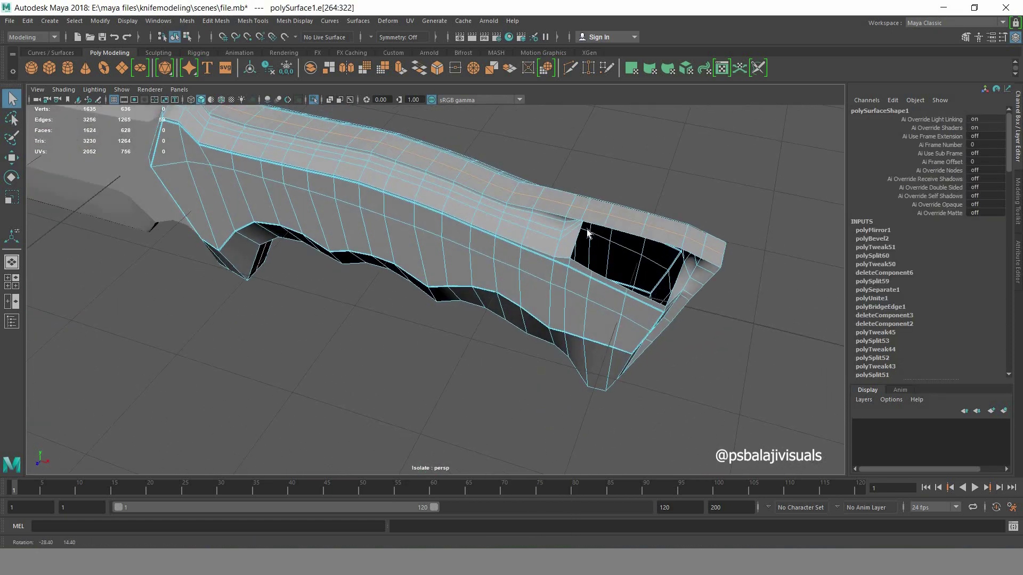
pyautogui.moveTo(676, 166)
pyautogui.keyDown('alt'); pyautogui.mouseDown()
pyautogui.moveTo(673, 142)
pyautogui.moveTo(545, 155)
pyautogui.moveTo(557, 151)
pyautogui.moveTo(622, 285)
pyautogui.moveTo(359, 293)
pyautogui.mouseUp(); pyautogui.keyUp('alt')
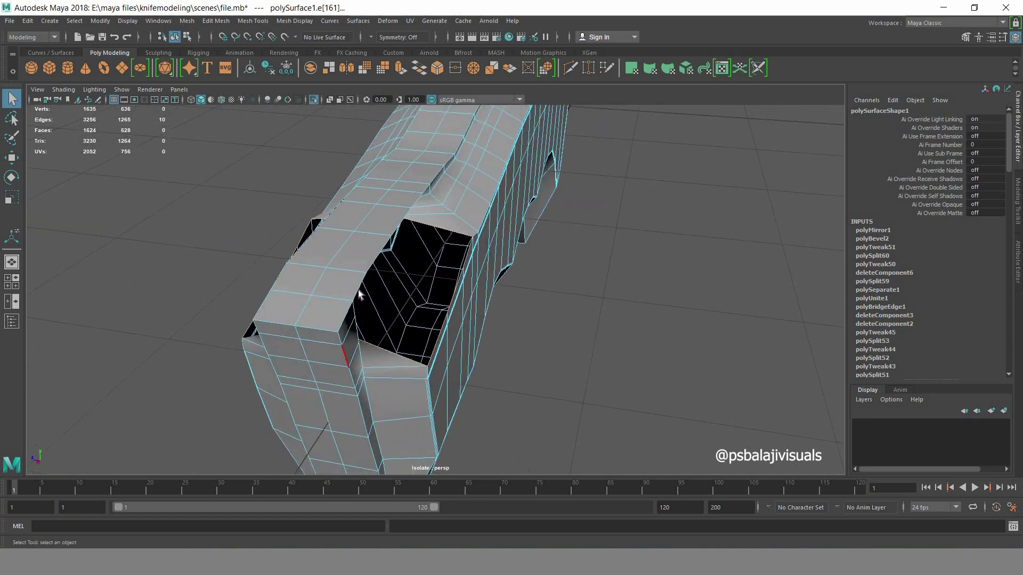
pyautogui.moveTo(569, 283)
pyautogui.keyDown('alt'); pyautogui.mouseDown()
pyautogui.moveTo(571, 269)
pyautogui.moveTo(559, 279)
pyautogui.moveTo(657, 269)
pyautogui.moveTo(507, 297)
pyautogui.moveTo(612, 230)
pyautogui.moveTo(614, 242)
pyautogui.moveTo(628, 238)
pyautogui.moveTo(558, 187)
pyautogui.moveTo(504, 190)
pyautogui.moveTo(626, 199)
pyautogui.moveTo(525, 232)
pyautogui.mouseUp(); pyautogui.keyUp('alt')
pyautogui.click(616, 269)
pyautogui.moveTo(531, 216); pyautogui.dragTo(531, 237, button='right')
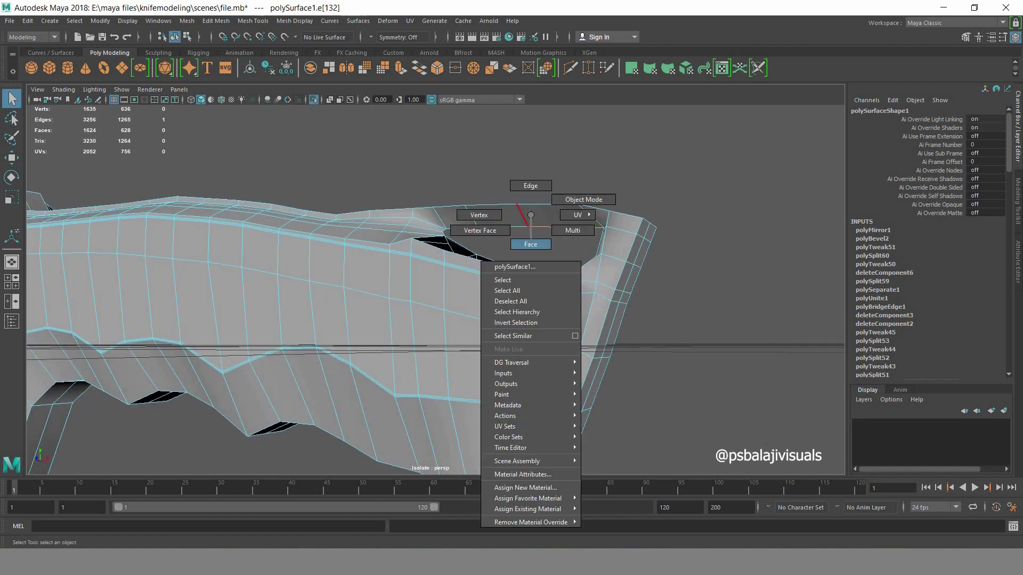
# - Select the edge loop around the opening and try a hole fill, then undo it
pyautogui.moveTo(585, 179)
pyautogui.keyDown('alt'); pyautogui.mouseDown()
pyautogui.moveTo(544, 310)
pyautogui.moveTo(665, 210)
pyautogui.moveTo(675, 158)
pyautogui.mouseUp(); pyautogui.keyUp('alt')
pyautogui.doubleClick(545, 311)
pyautogui.keyDown('shift'); pyautogui.moveTo(676, 158); pyautogui.dragTo(656, 295, button='right'); pyautogui.keyUp('shift')
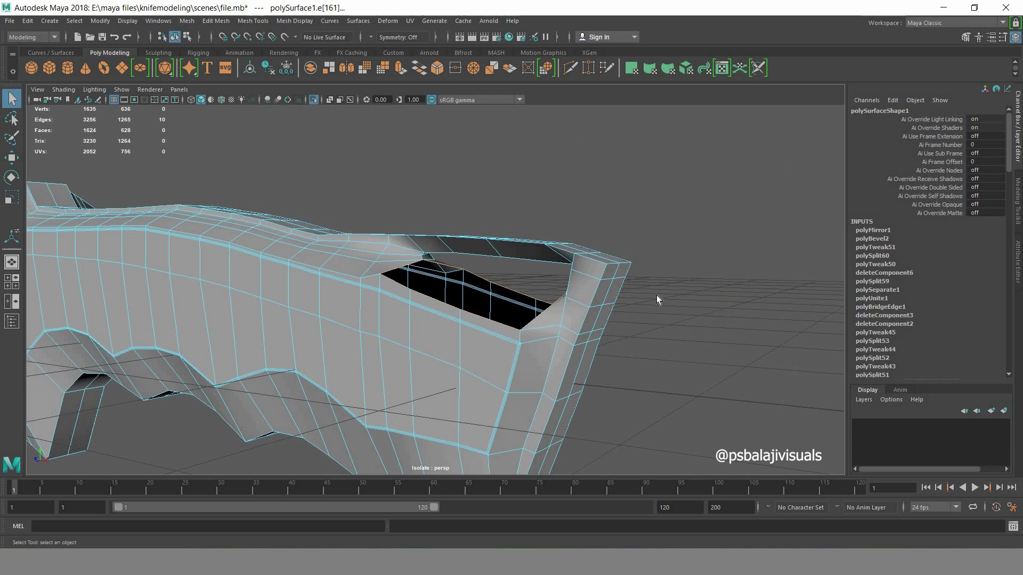
pyautogui.hotkey('ctrl', 'z')
pyautogui.keyDown('alt'); pyautogui.moveTo(659, 231); pyautogui.dragTo(666, 237); pyautogui.keyUp('alt')
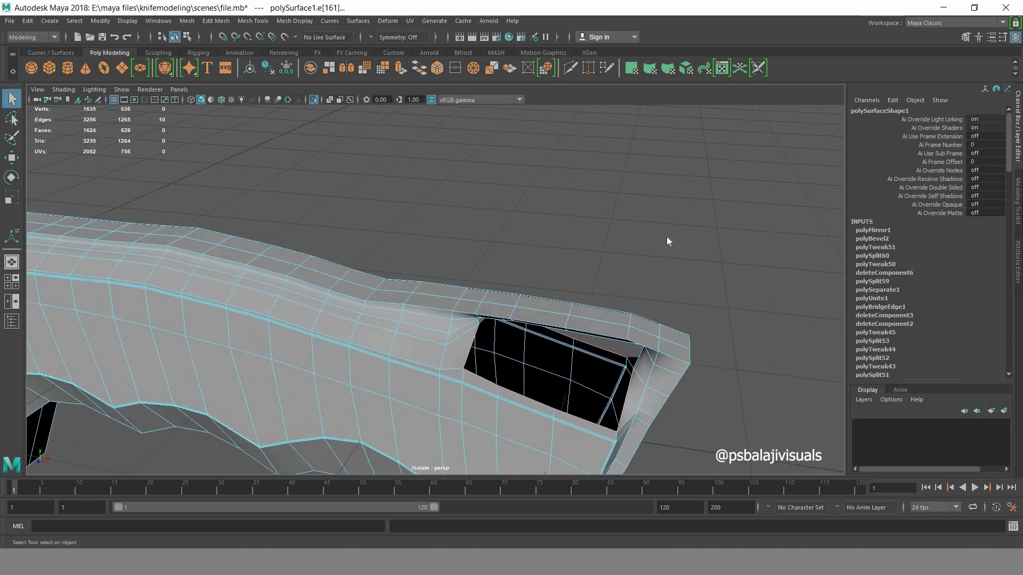
pyautogui.moveTo(650, 277)
pyautogui.keyDown('alt'); pyautogui.mouseDown()
pyautogui.moveTo(638, 270)
pyautogui.moveTo(632, 167)
pyautogui.mouseUp(); pyautogui.keyUp('alt')
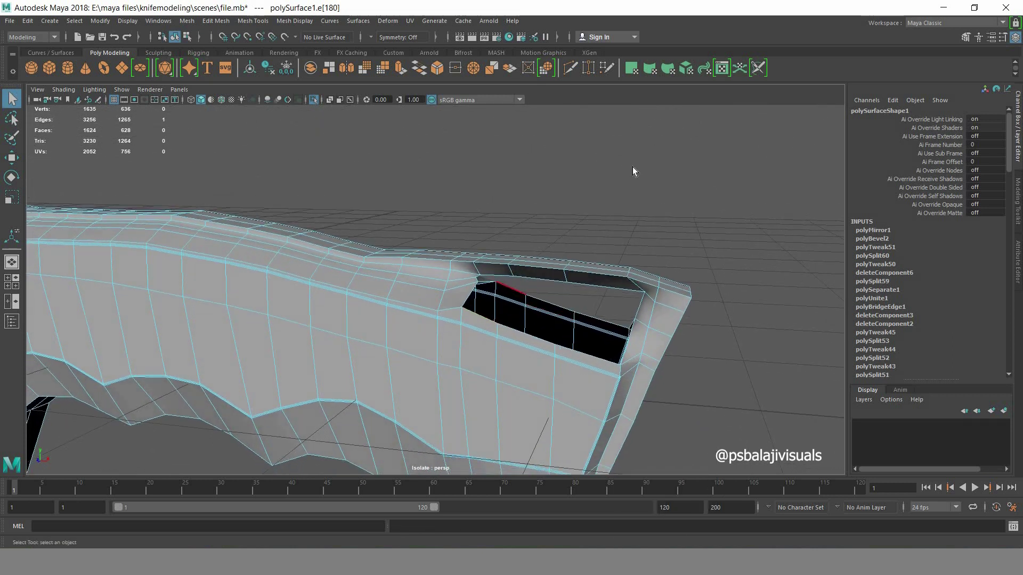
# - Bridge two pairs of facing slot edges to partly close the opening
pyautogui.click(512, 289)
pyautogui.keyDown('shift'); pyautogui.click(642, 282); pyautogui.keyUp('shift')
pyautogui.keyDown('shift'); pyautogui.moveTo(622, 293); pyautogui.dragTo(621, 348, button='right'); pyautogui.keyUp('shift')
pyautogui.press('q')
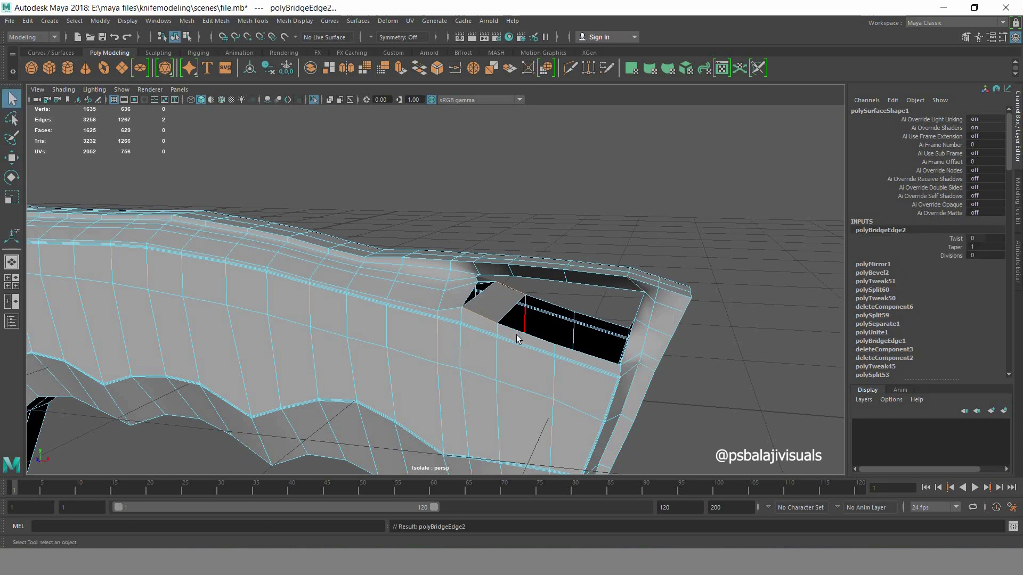
pyautogui.click(605, 319)
pyautogui.keyDown('shift'); pyautogui.moveTo(698, 224); pyautogui.dragTo(693, 331, button='right'); pyautogui.keyUp('shift')
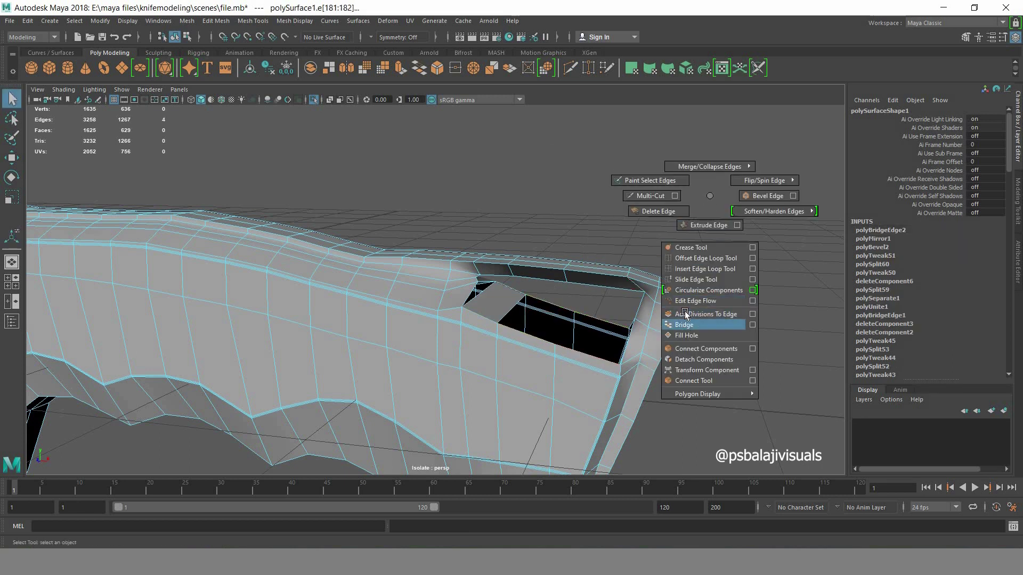
pyautogui.press('q')
# - Add a Multi-Cut line across the bridged faces and commit it
pyautogui.moveTo(542, 244)
pyautogui.keyDown('alt'); pyautogui.mouseDown()
pyautogui.moveTo(619, 350)
pyautogui.moveTo(658, 358)
pyautogui.moveTo(689, 330)
pyautogui.mouseUp(); pyautogui.keyUp('alt')
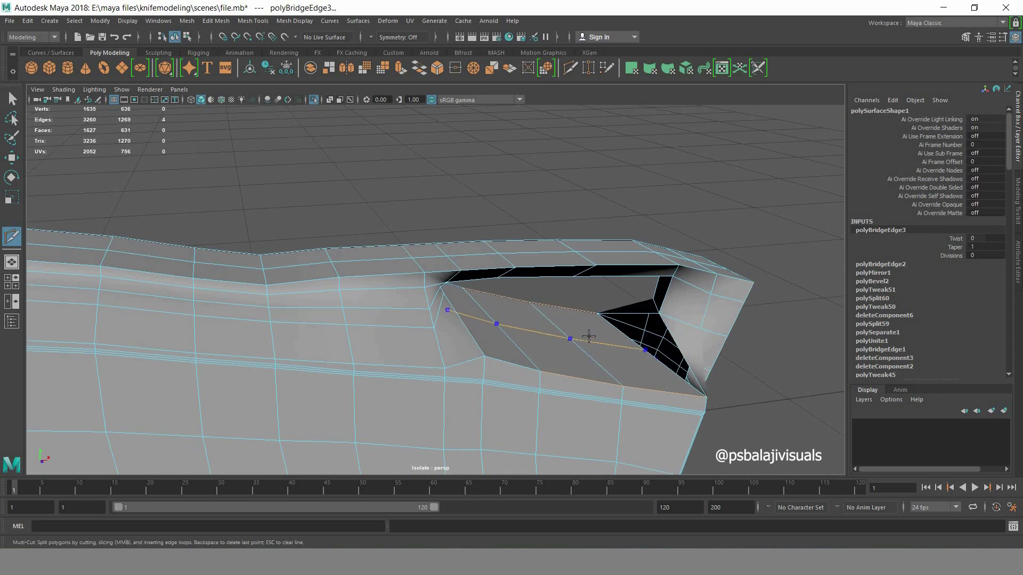
pyautogui.press('Return')
pyautogui.moveTo(670, 183)
pyautogui.keyDown('alt'); pyautogui.mouseDown()
pyautogui.moveTo(677, 173)
pyautogui.moveTo(538, 180)
pyautogui.mouseUp(); pyautogui.keyUp('alt')
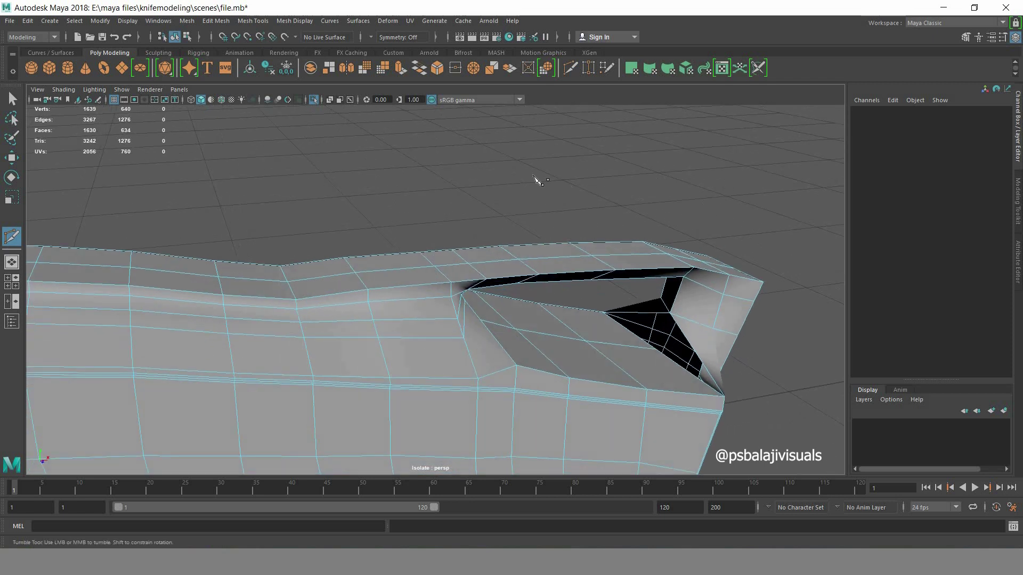
# - Merge two slot vertices onto their neighbours to close the gap
pyautogui.keyDown('shift'); pyautogui.click(616, 327); pyautogui.keyUp('shift')
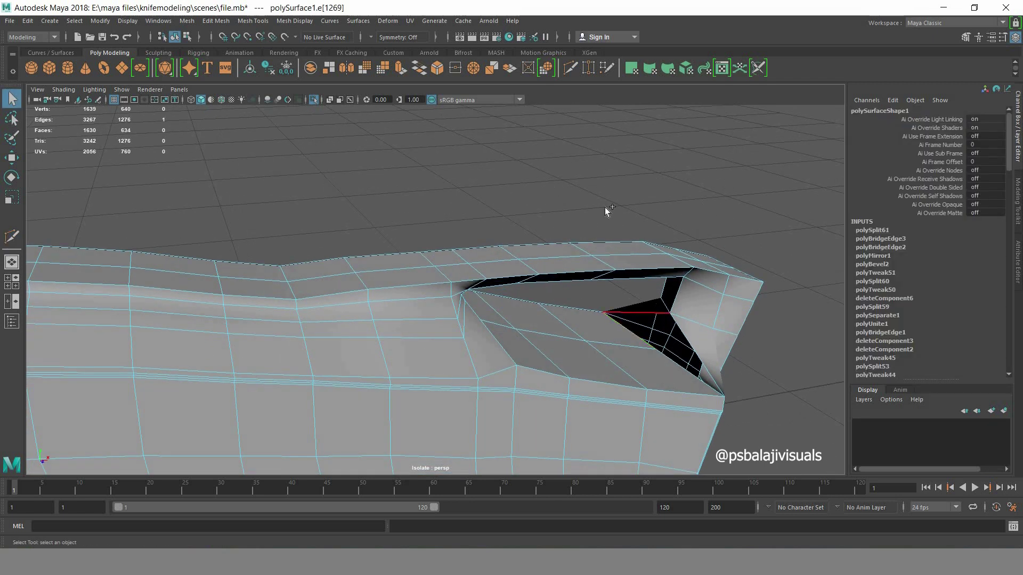
pyautogui.keyDown('shift'); pyautogui.rightClick(586, 176); pyautogui.keyUp('shift')
pyautogui.hotkey('ctrl', 'z')
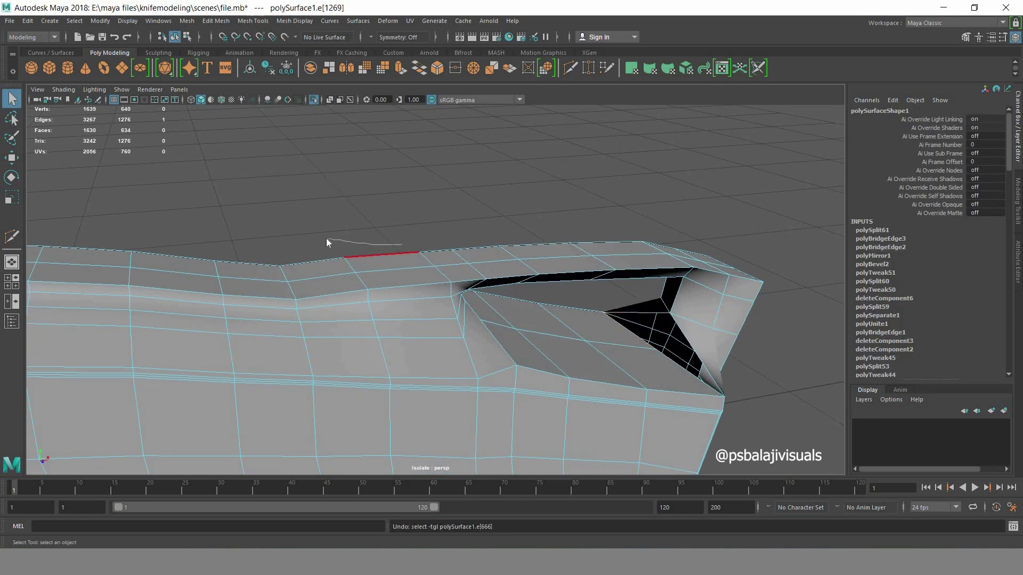
pyautogui.press('F9')
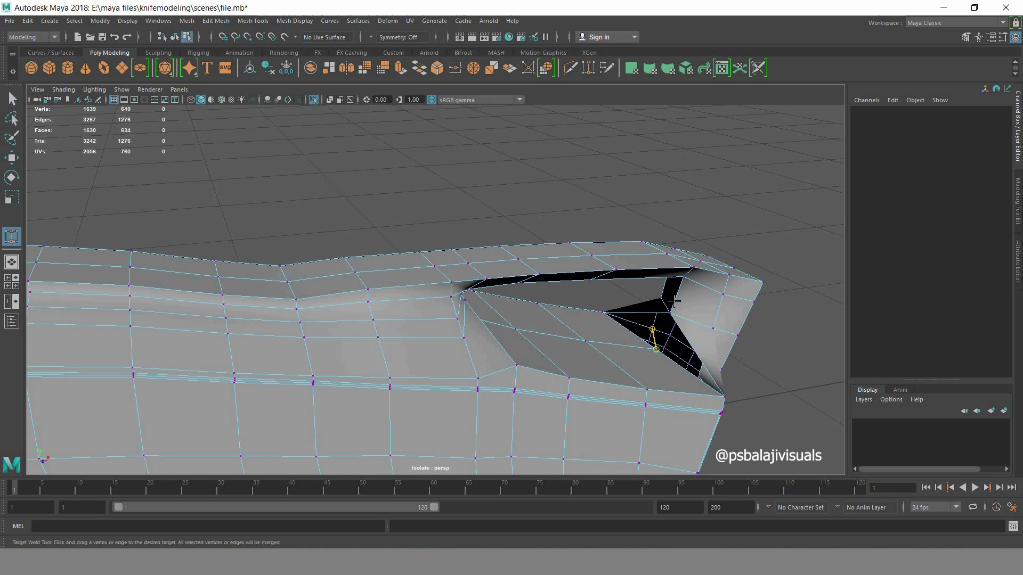
pyautogui.moveTo(652, 329)
pyautogui.mouseDown()
pyautogui.moveTo(656, 349)
pyautogui.moveTo(378, 329)
pyautogui.mouseUp()
pyautogui.keyDown('alt'); pyautogui.moveTo(643, 232); pyautogui.dragTo(681, 263); pyautogui.keyUp('alt')
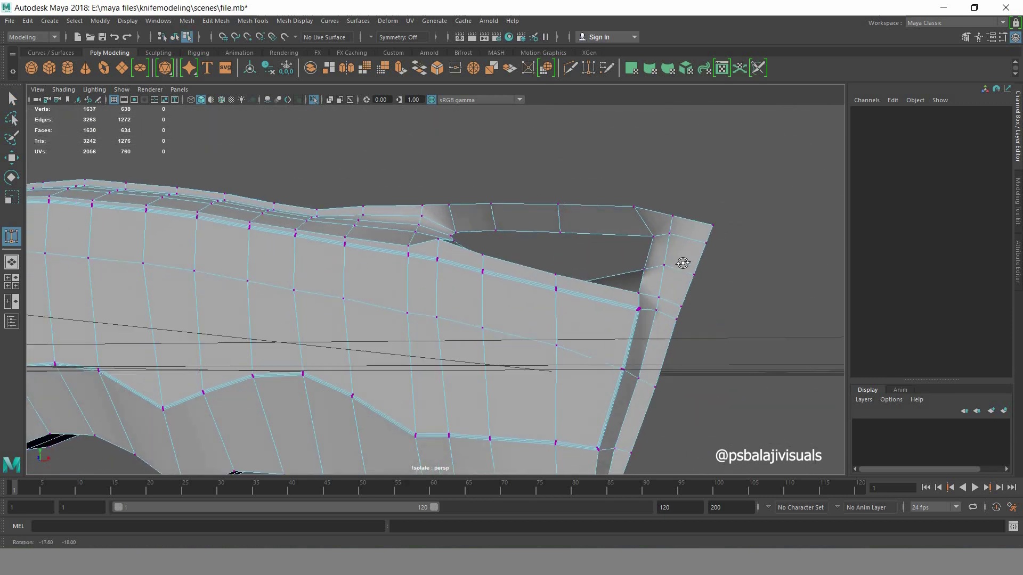
# - Select the edges across the new faces and even out their edge flow
pyautogui.moveTo(569, 258); pyautogui.dragTo(639, 242, button='right')
pyautogui.click(548, 354)
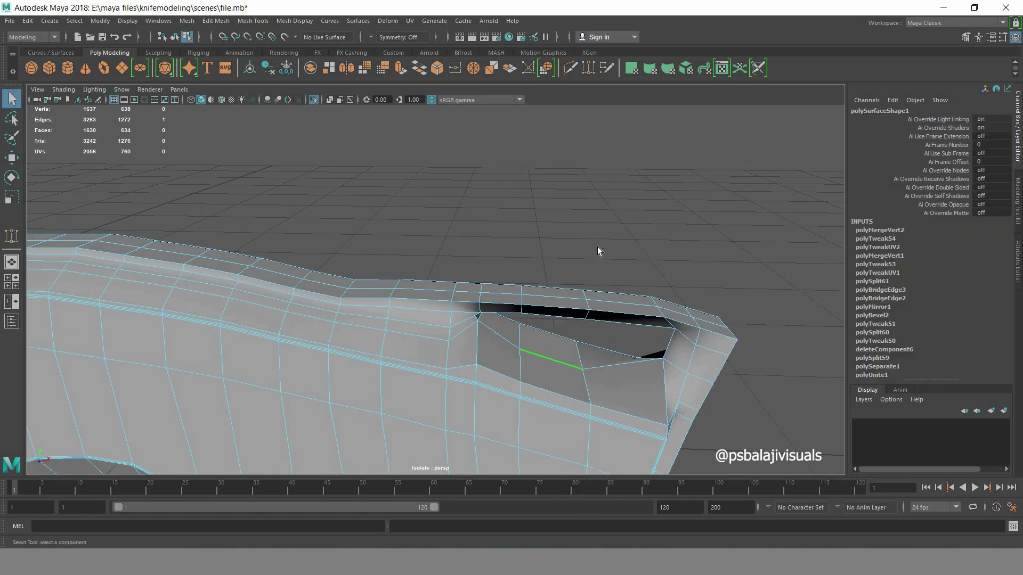
pyautogui.keyDown('alt'); pyautogui.moveTo(599, 246); pyautogui.dragTo(682, 148); pyautogui.keyUp('alt')
pyautogui.keyDown('shift'); pyautogui.moveTo(682, 148); pyautogui.dragTo(669, 266, button='right'); pyautogui.keyUp('shift')
pyautogui.keyDown('shift'); pyautogui.moveTo(731, 312); pyautogui.dragTo(732, 312, button='right'); pyautogui.keyUp('shift')
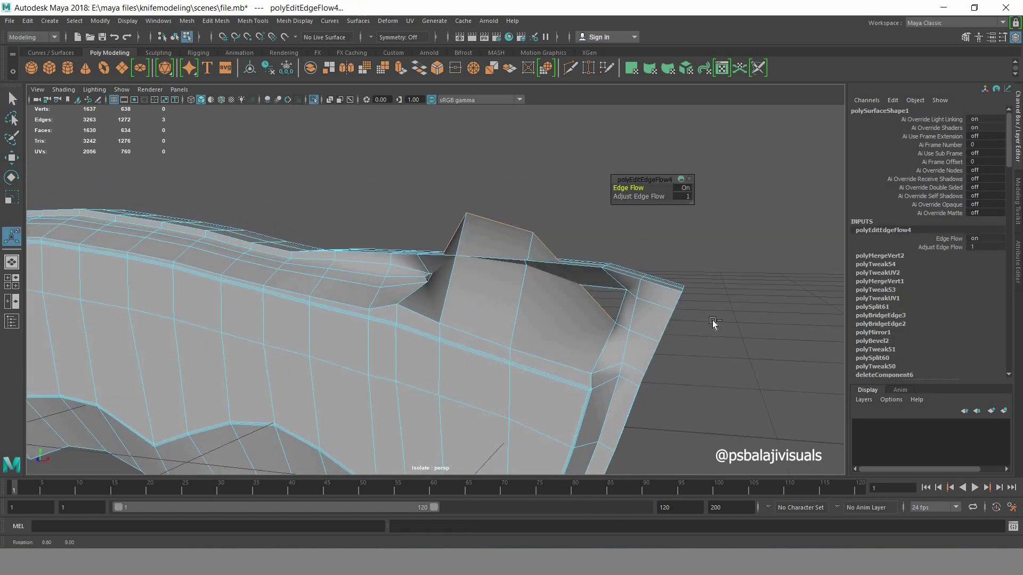
pyautogui.moveTo(712, 321)
pyautogui.keyDown('alt'); pyautogui.mouseDown()
pyautogui.moveTo(752, 335)
pyautogui.moveTo(533, 377)
pyautogui.mouseUp(); pyautogui.keyUp('alt')
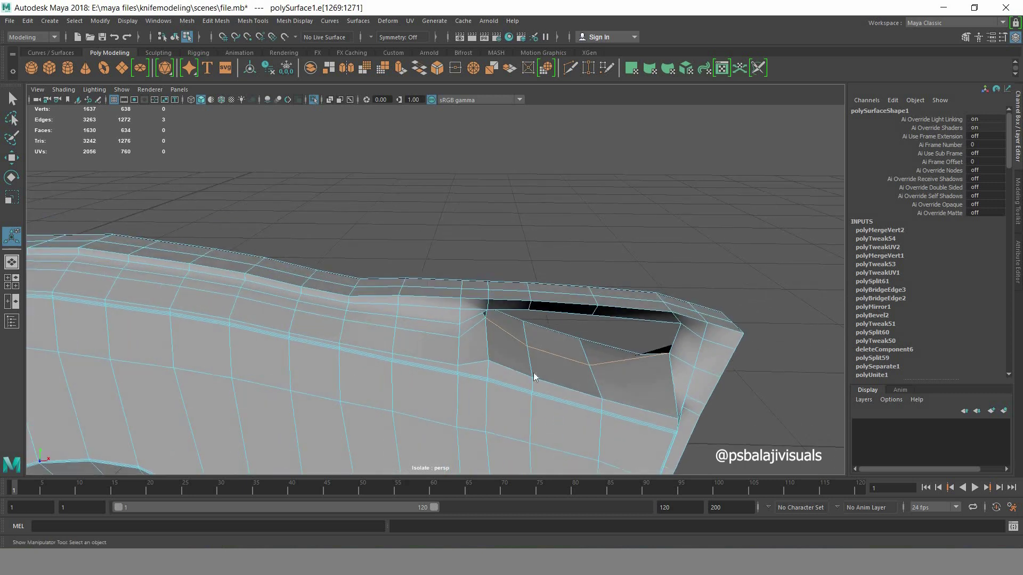
# - In the side view, pull the slot-corner vertex downward
pyautogui.press('space')
pyautogui.press('space')
pyautogui.keyDown('alt'); pyautogui.moveTo(270, 358); pyautogui.dragTo(651, 334, button='right'); pyautogui.keyUp('alt')
pyautogui.scroll(3, 594, 349)
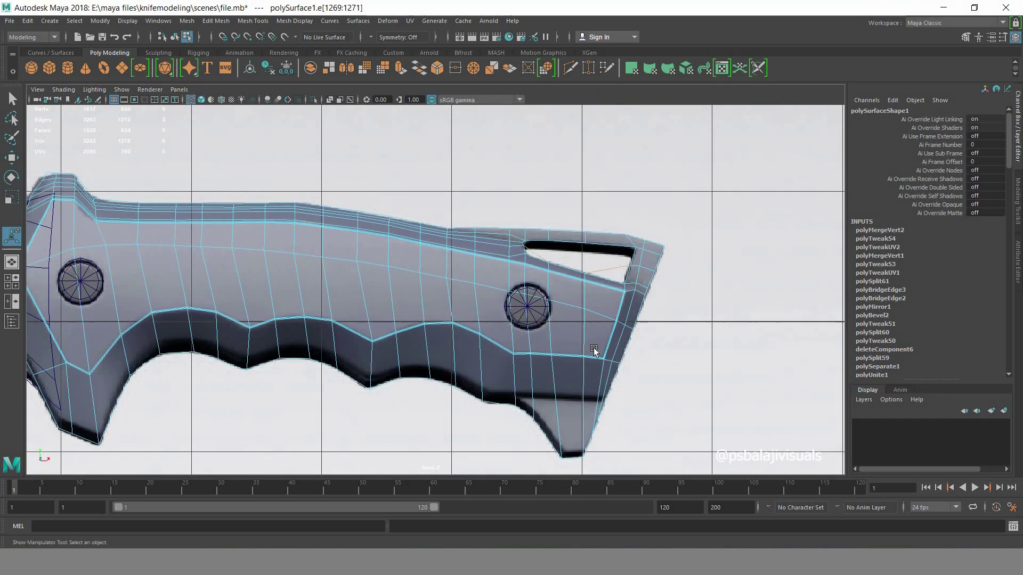
pyautogui.scroll(3, 591, 352)
pyautogui.scroll(3, 602, 320)
pyautogui.moveTo(658, 258)
pyautogui.mouseDown(button='right')
pyautogui.moveTo(586, 275)
pyautogui.moveTo(614, 267)
pyautogui.mouseUp(button='right')
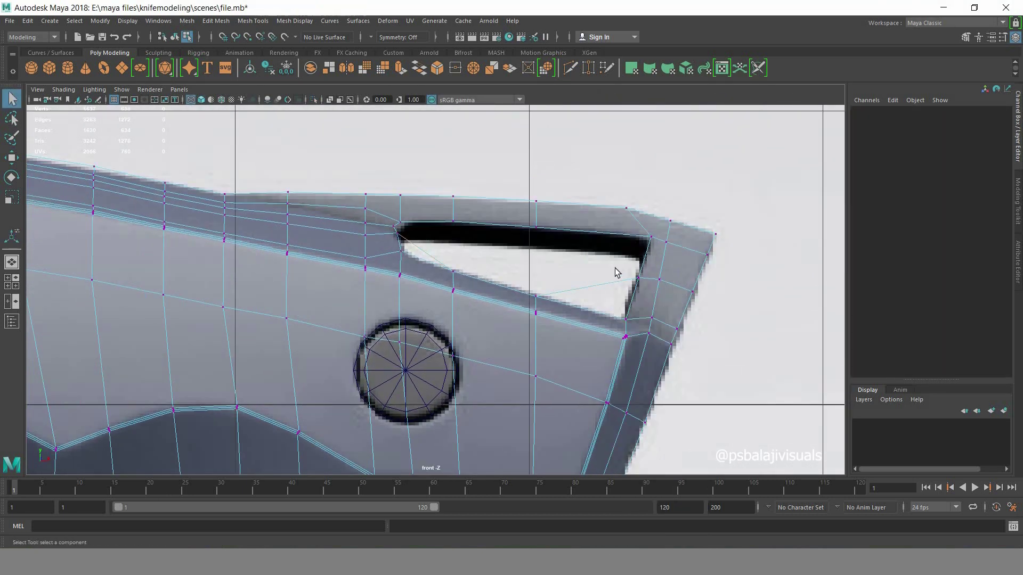
pyautogui.moveTo(627, 264); pyautogui.dragTo(640, 292)
pyautogui.press('w')
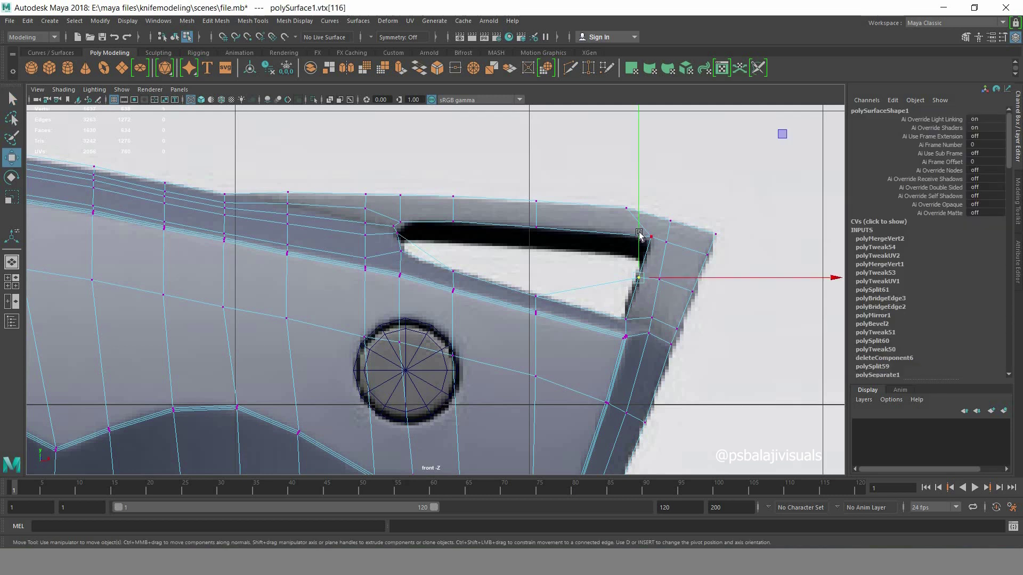
pyautogui.moveTo(638, 240); pyautogui.dragTo(637, 265)
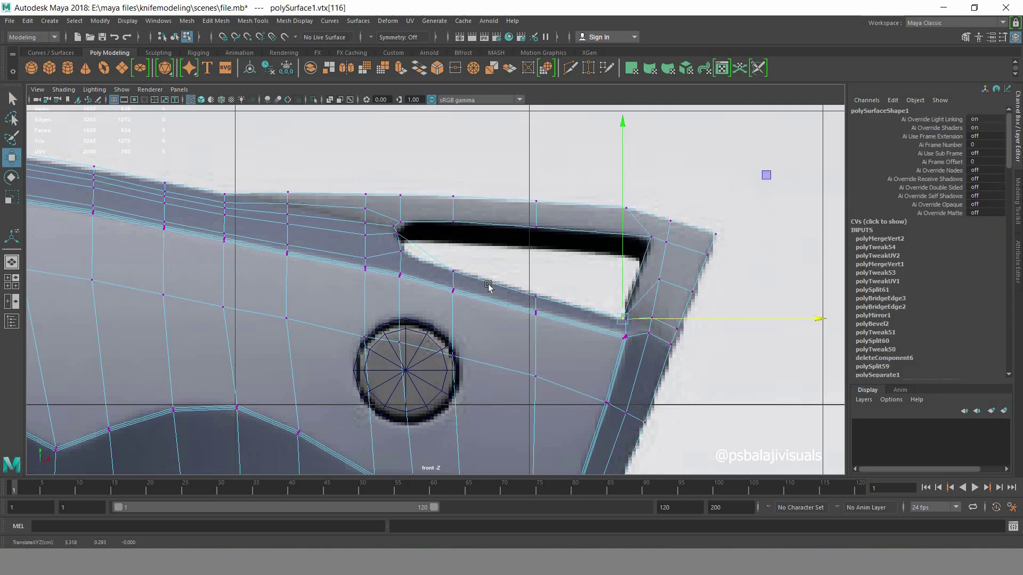
# - Select the face at the slot's left tip and inspect it in the front view
pyautogui.press('space')
pyautogui.moveTo(696, 217)
pyautogui.mouseDown()
pyautogui.moveTo(632, 359)
pyautogui.moveTo(474, 299)
pyautogui.mouseUp()
pyautogui.keyDown('alt'); pyautogui.moveTo(540, 316); pyautogui.dragTo(421, 302); pyautogui.keyUp('alt')
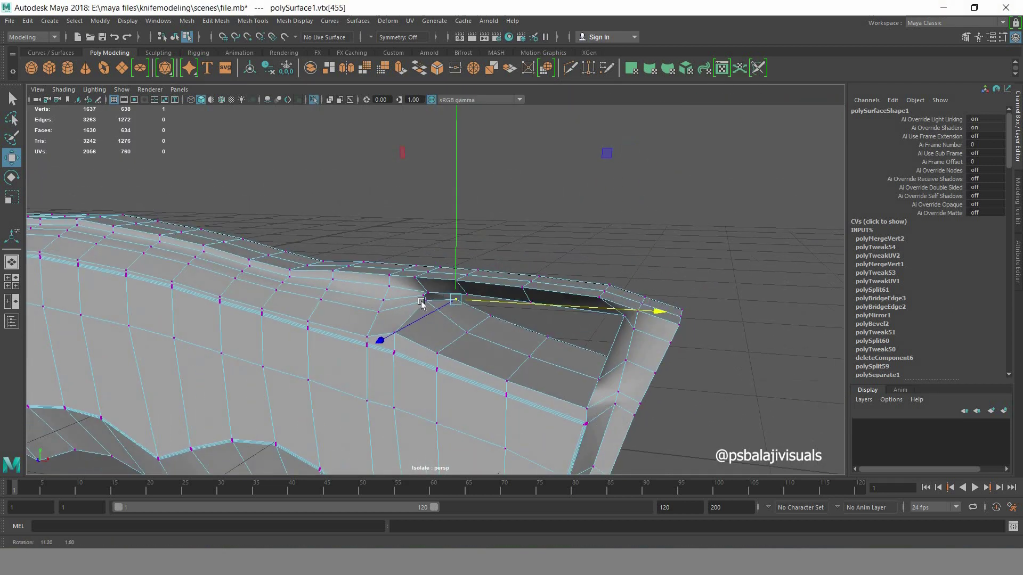
pyautogui.press('space')
pyautogui.moveTo(221, 426); pyautogui.dragTo(221, 458)
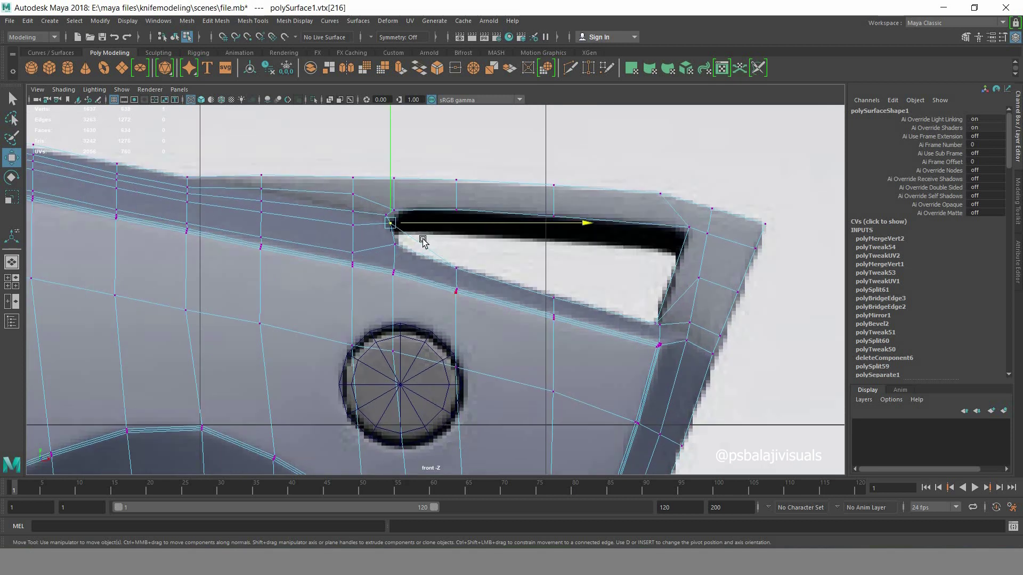
pyautogui.click(425, 267)
pyautogui.press('space')
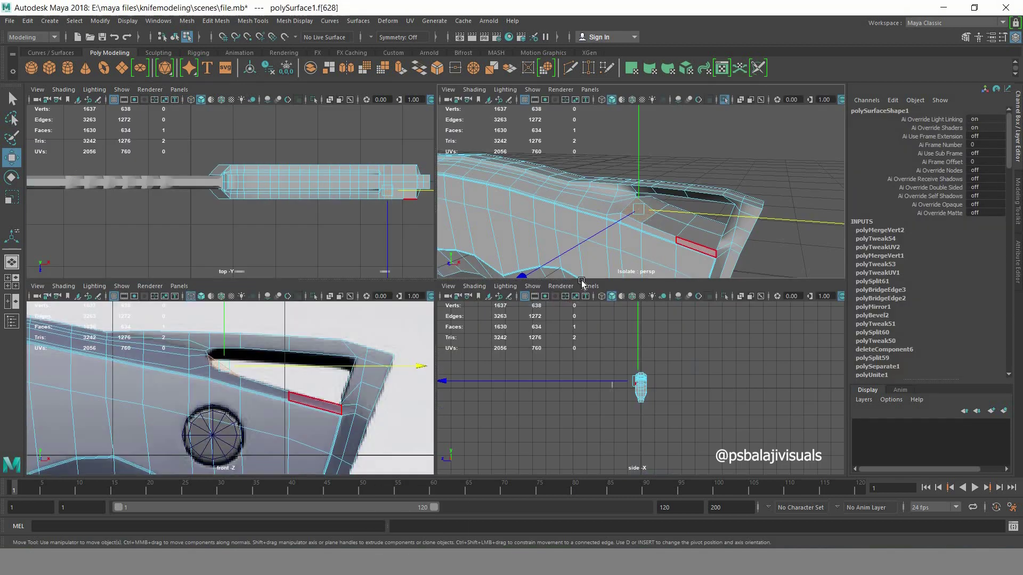
pyautogui.press('space')
pyautogui.press('space')
pyautogui.moveTo(317, 409); pyautogui.dragTo(425, 187)
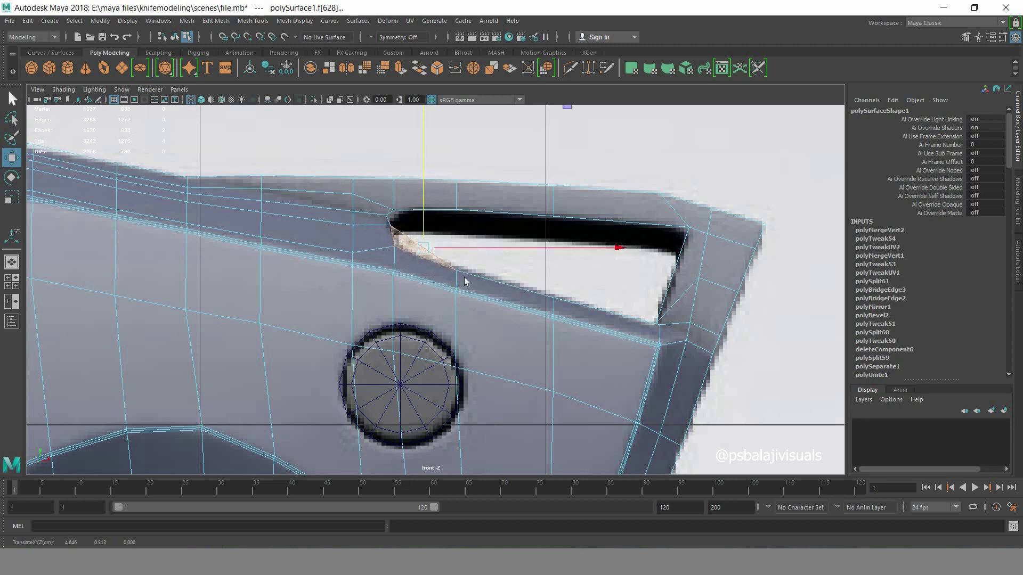
pyautogui.press('w')
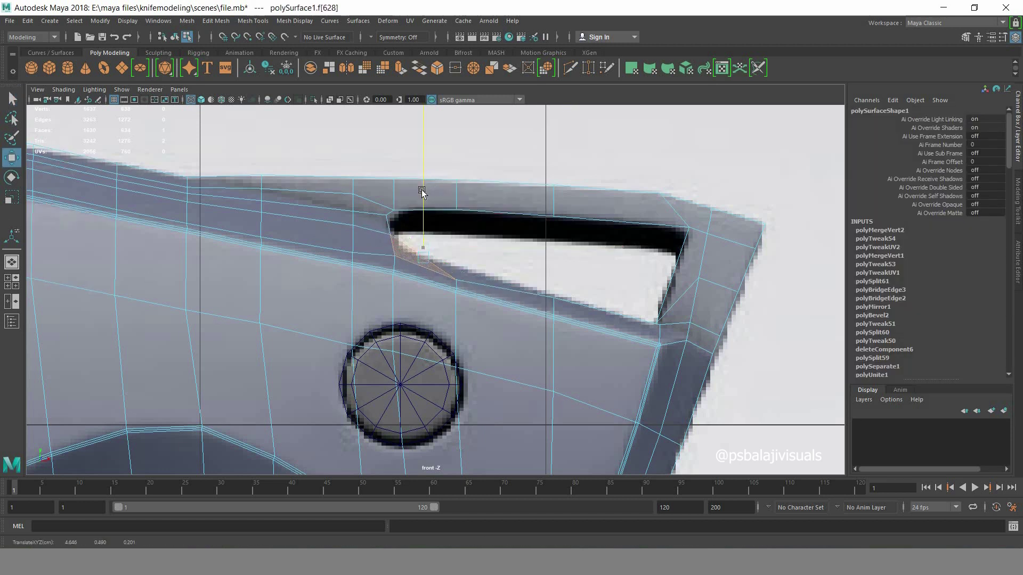
pyautogui.press('space')
pyautogui.press('space')
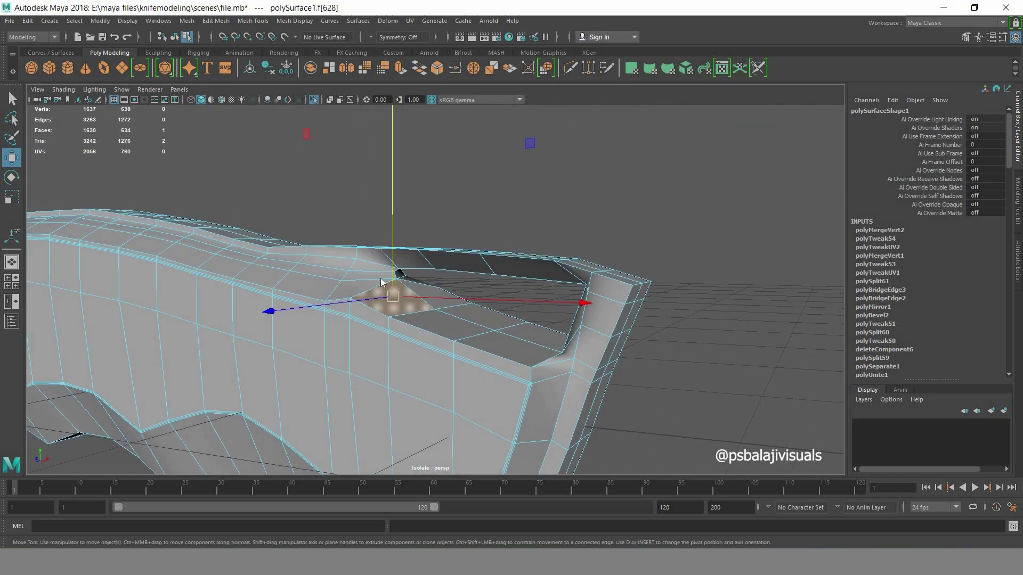
pyautogui.moveTo(392, 258); pyautogui.dragTo(434, 273, button='right')
# - Nudge the vertex at the handle hole's top corner in the front view
pyautogui.click(408, 290)
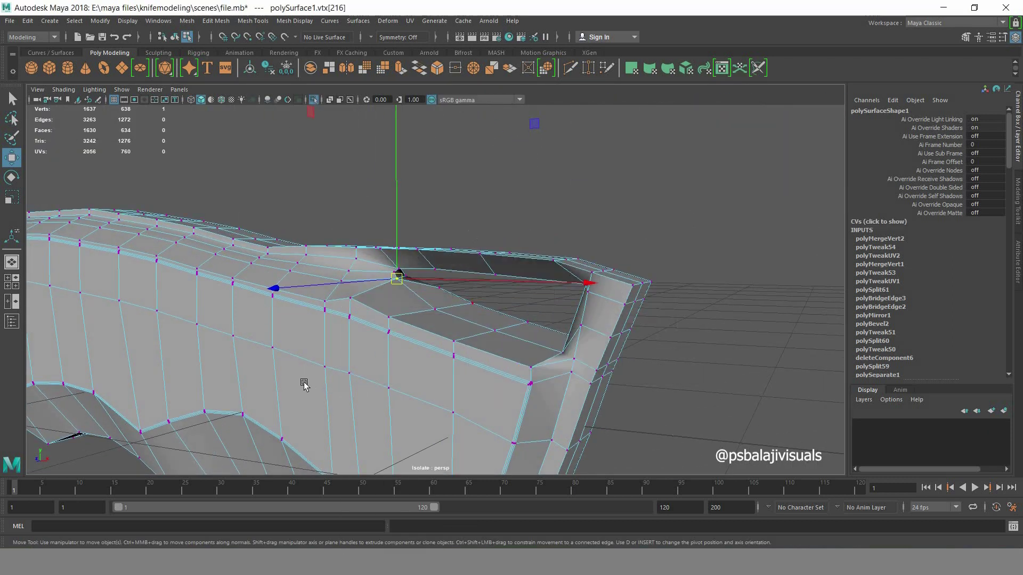
pyautogui.press('space')
pyautogui.moveTo(204, 314); pyautogui.dragTo(207, 324)
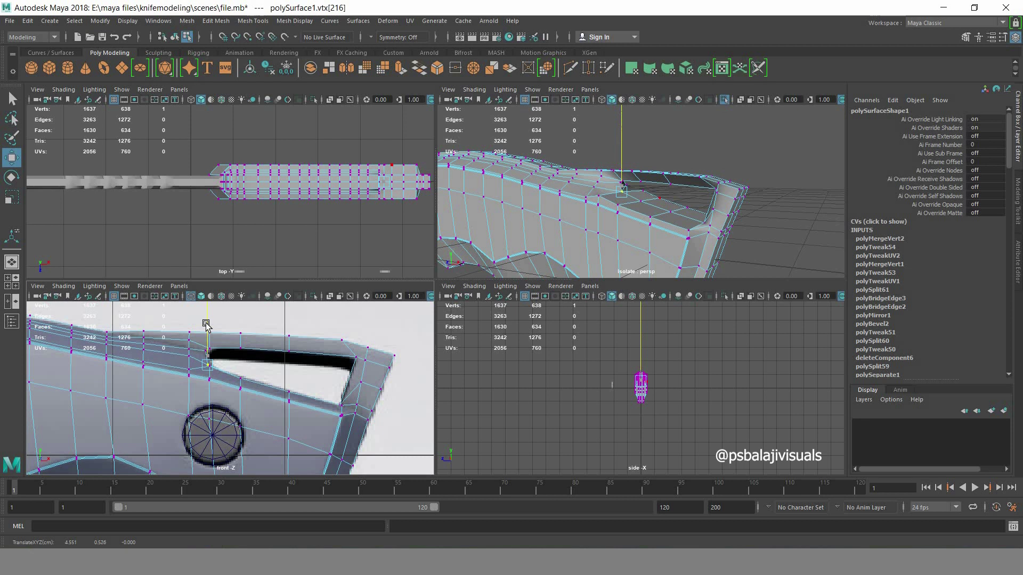
pyautogui.press('space')
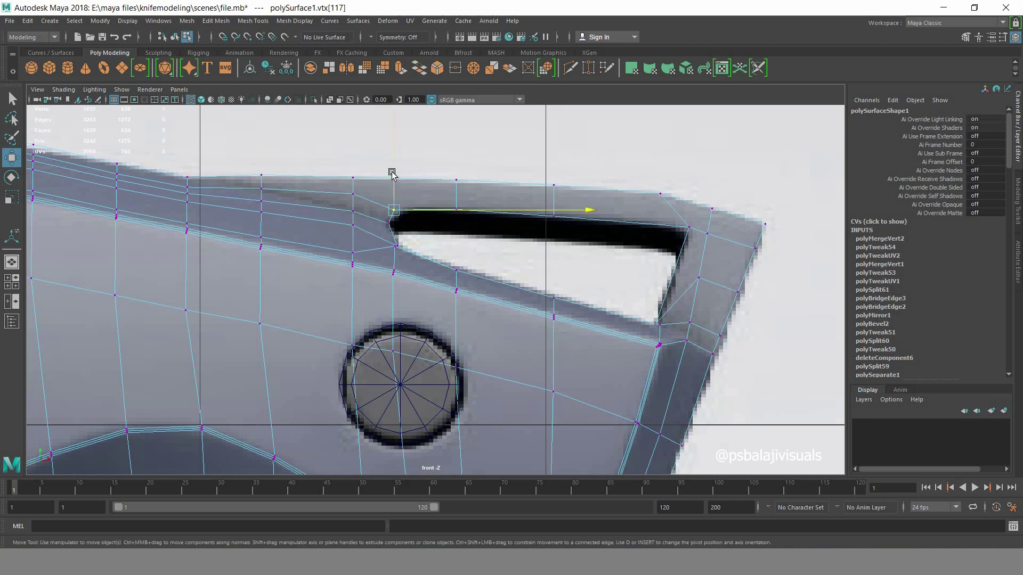
pyautogui.press('space')
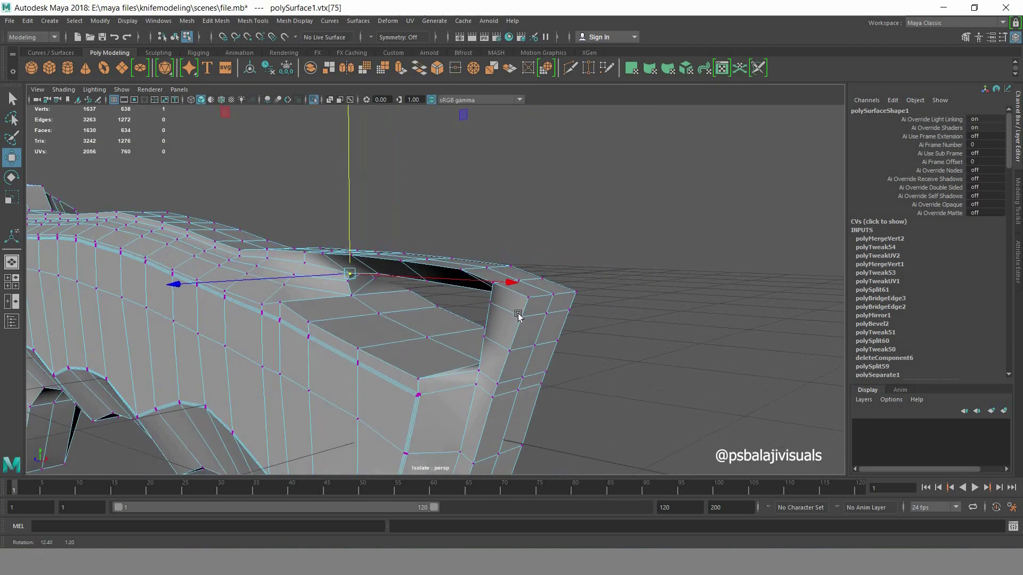
pyautogui.moveTo(516, 315)
pyautogui.keyDown('alt'); pyautogui.mouseDown()
pyautogui.moveTo(569, 319)
pyautogui.moveTo(543, 314)
pyautogui.mouseUp(); pyautogui.keyUp('alt')
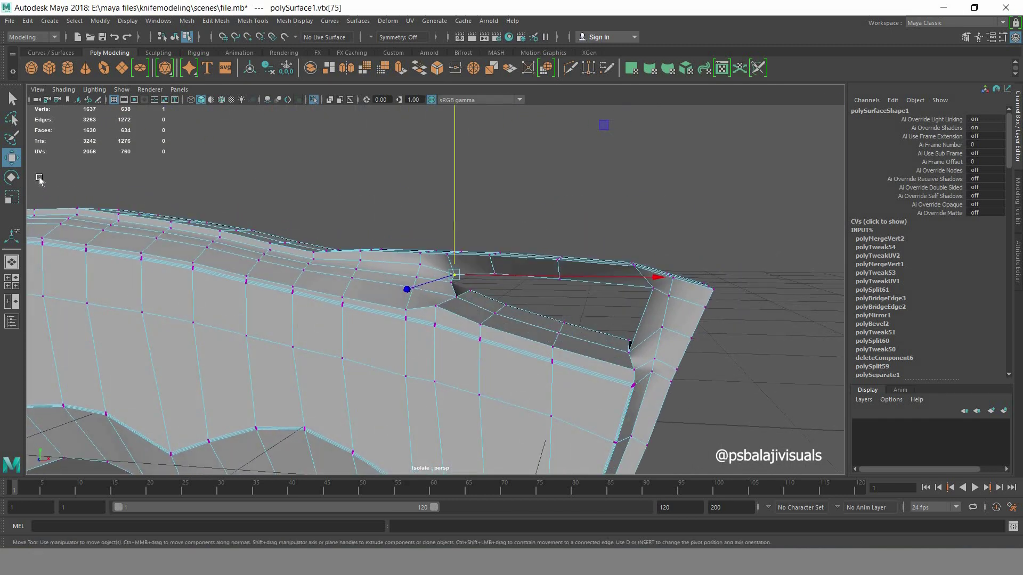
# - Return the knife to object mode, deselect it, and tumble around it
pyautogui.keyDown('alt'); pyautogui.moveTo(458, 316); pyautogui.dragTo(367, 341); pyautogui.keyUp('alt')
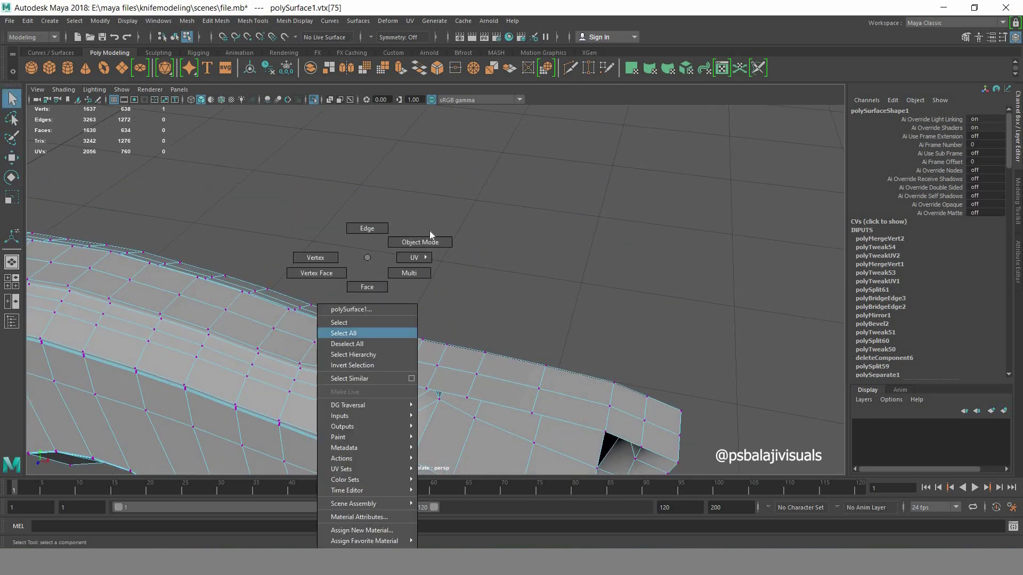
pyautogui.moveTo(368, 256); pyautogui.dragTo(429, 231, button='right')
pyautogui.click(536, 271)
pyautogui.scroll(-3, 505, 316)
pyautogui.moveTo(505, 317)
pyautogui.keyDown('alt'); pyautogui.mouseDown()
pyautogui.moveTo(572, 342)
pyautogui.moveTo(776, 216)
pyautogui.moveTo(79, 413)
pyautogui.mouseUp(); pyautogui.keyUp('alt')
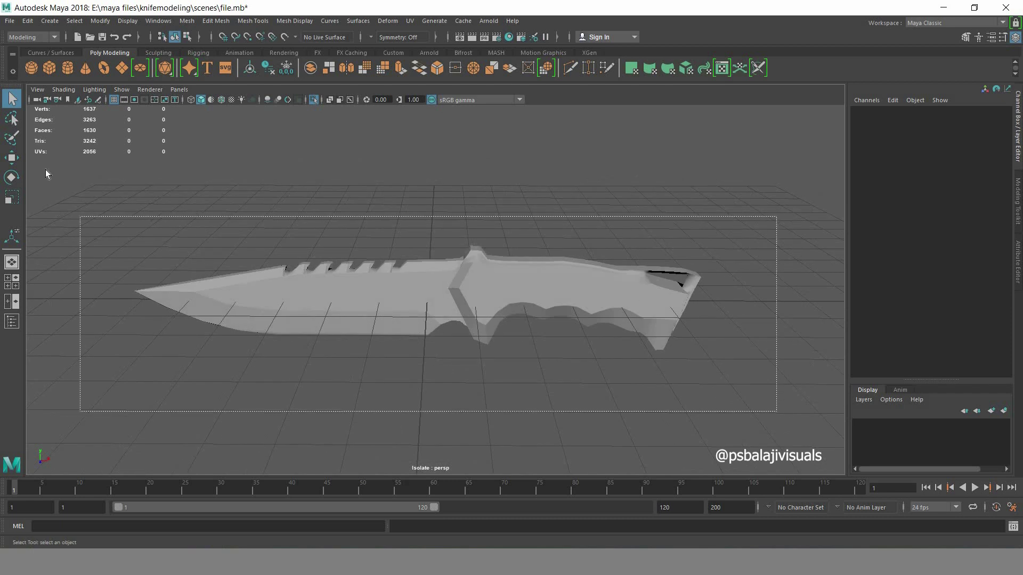
# - Duplicate the knife mesh from the Edit menu, then deselect it and frame the handle
pyautogui.click(27, 20)
pyautogui.click(107, 186)
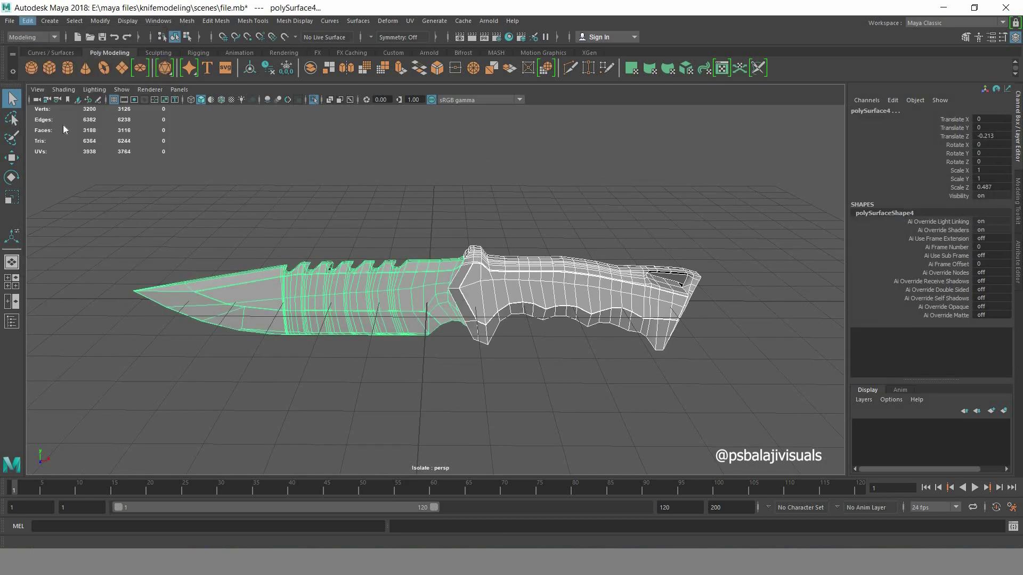
pyautogui.click(201, 155)
pyautogui.click(395, 224)
pyautogui.keyDown('alt'); pyautogui.moveTo(514, 337); pyautogui.dragTo(619, 339); pyautogui.keyUp('alt')
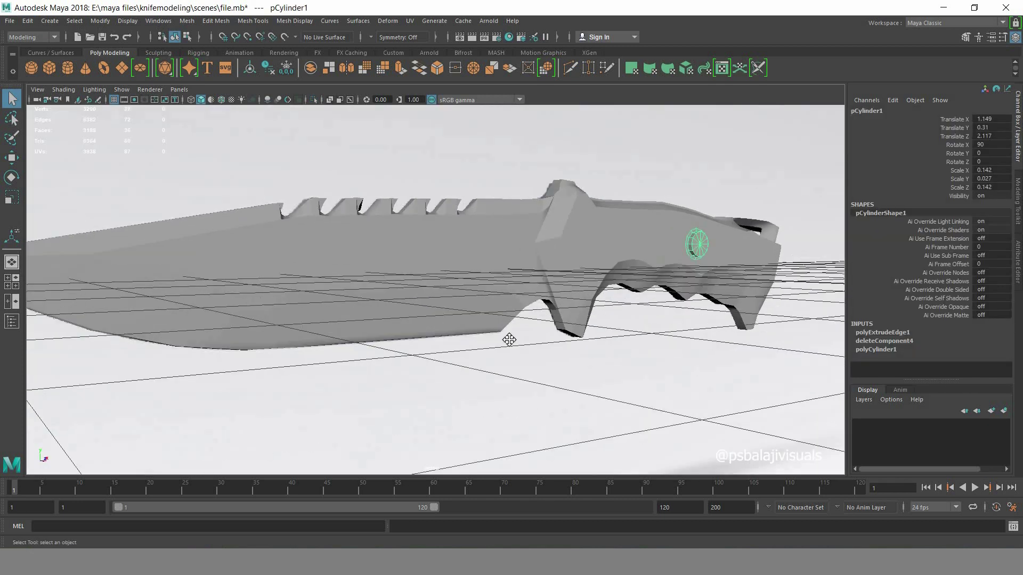
pyautogui.moveTo(510, 339)
pyautogui.keyDown('alt'); pyautogui.mouseDown()
pyautogui.moveTo(589, 359)
pyautogui.moveTo(493, 372)
pyautogui.moveTo(548, 373)
pyautogui.mouseUp(); pyautogui.keyUp('alt')
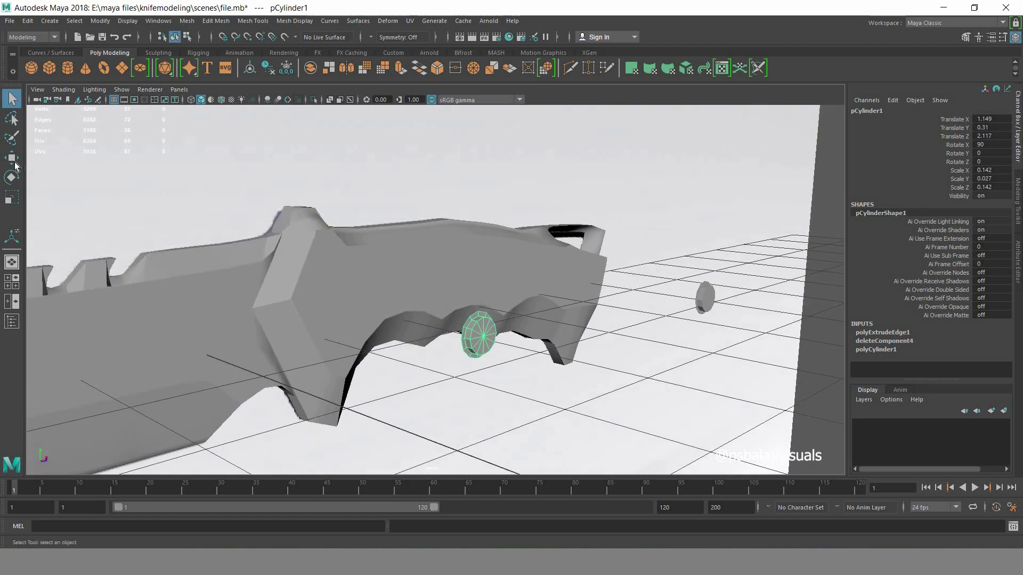
# - Slide the first rivet toward the grip and the second rivet to the handle end
pyautogui.click(13, 158)
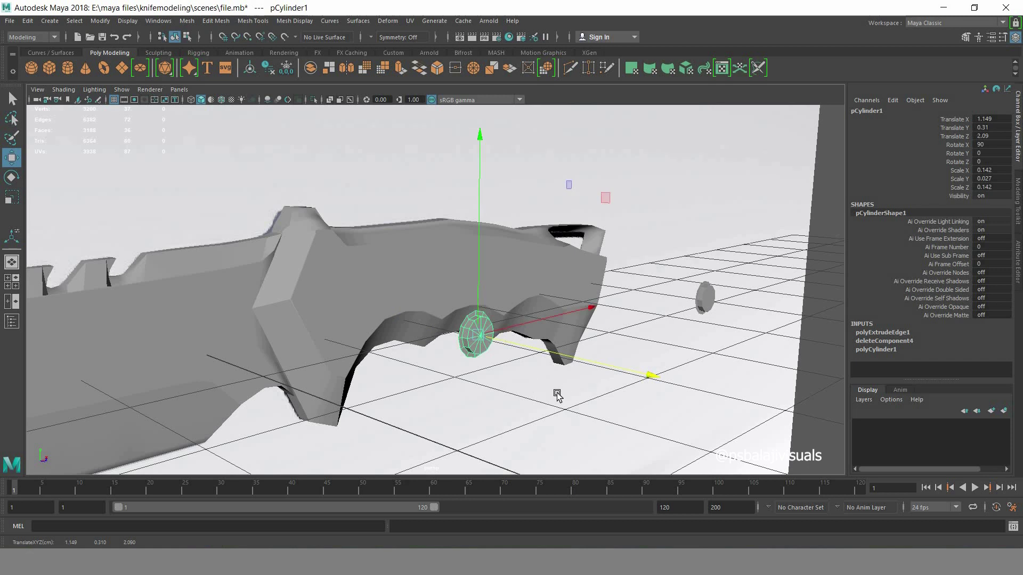
pyautogui.moveTo(557, 395)
pyautogui.keyDown('alt'); pyautogui.mouseDown()
pyautogui.moveTo(650, 376)
pyautogui.moveTo(418, 320)
pyautogui.moveTo(448, 366)
pyautogui.mouseUp(); pyautogui.keyUp('alt')
pyautogui.click(469, 341)
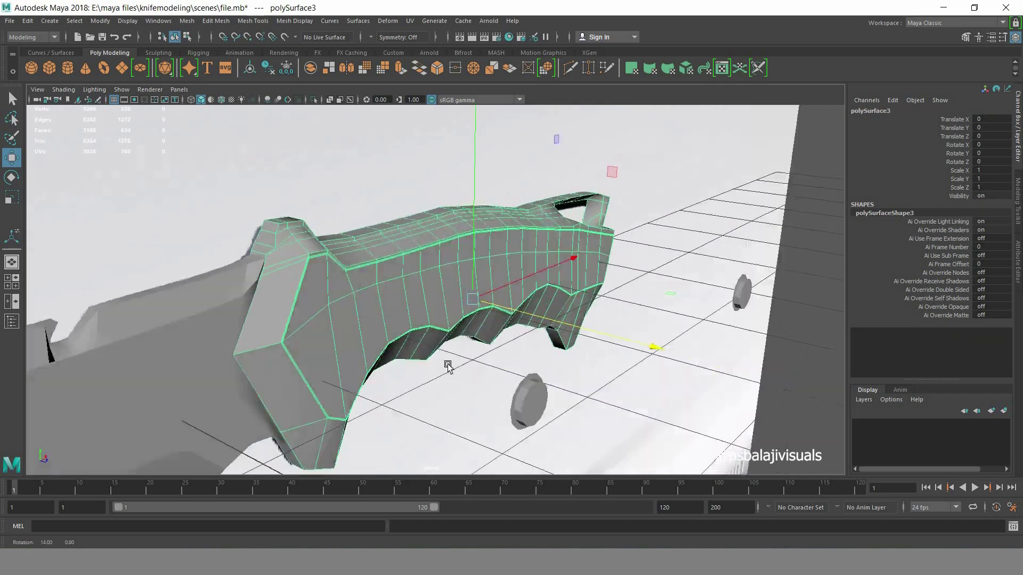
pyautogui.scroll(5, 448, 367)
pyautogui.scroll(5, 447, 366)
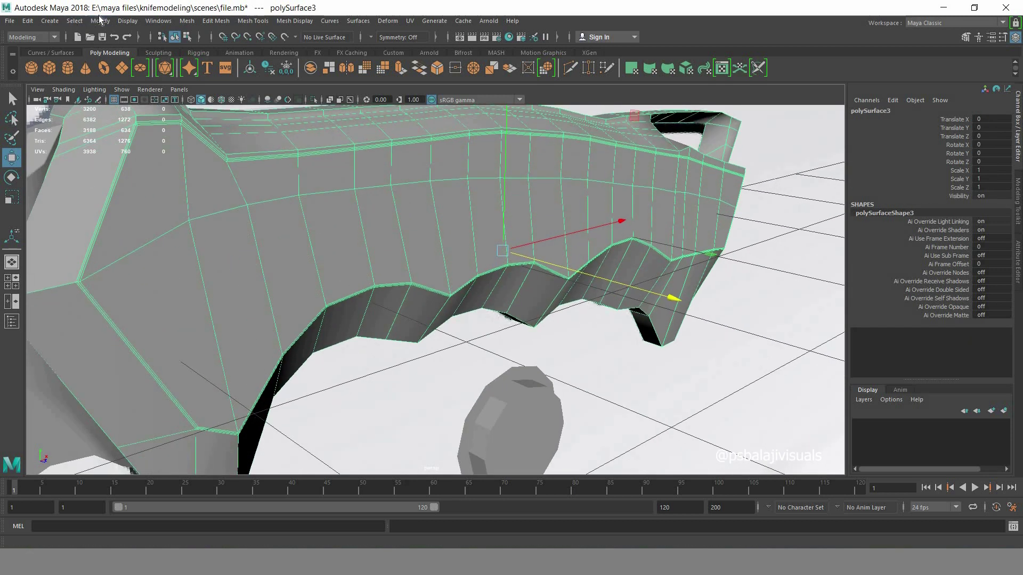
pyautogui.click(100, 20)
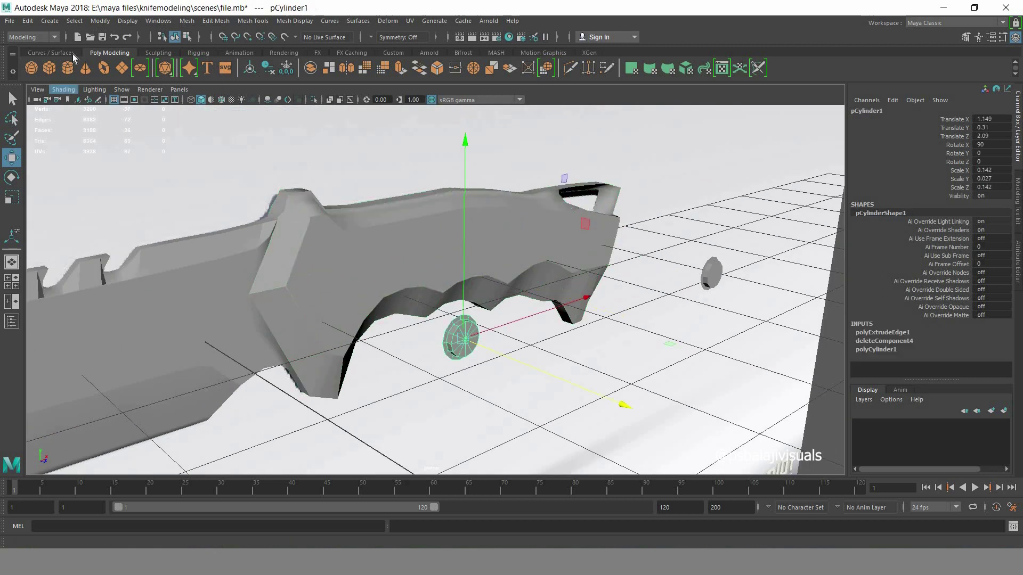
pyautogui.moveTo(529, 367); pyautogui.dragTo(403, 306)
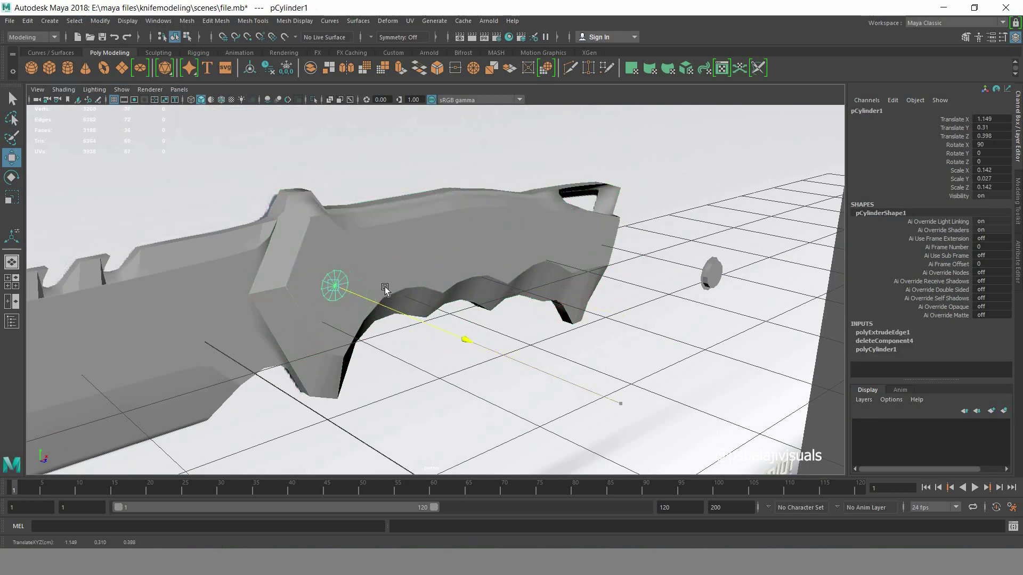
pyautogui.click(706, 277)
pyautogui.moveTo(706, 277); pyautogui.dragTo(631, 250)
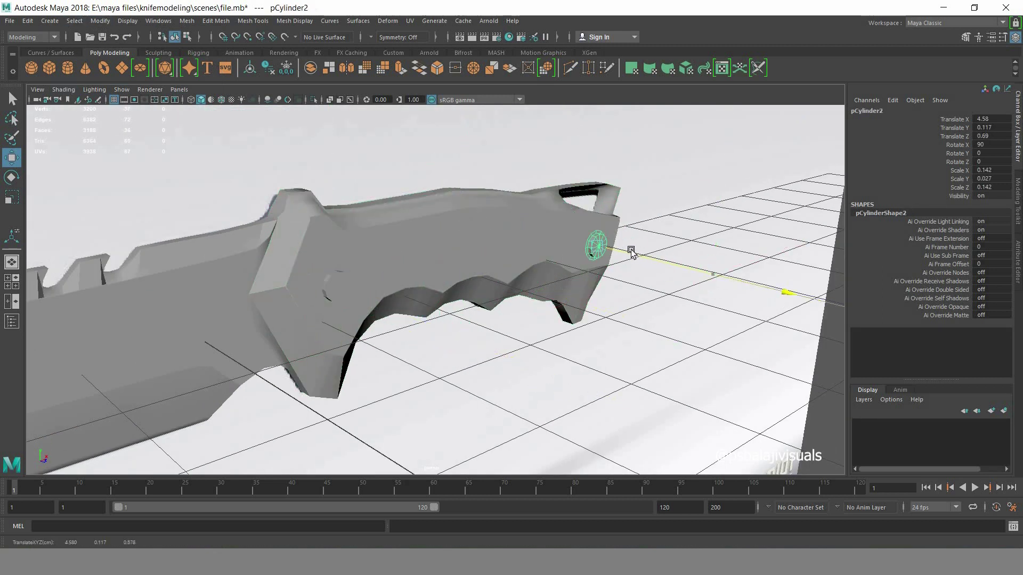
# - In the four-view layout, push a rivet flush against the handle and switch to wireframe
pyautogui.moveTo(533, 328)
pyautogui.keyDown('alt'); pyautogui.mouseDown()
pyautogui.moveTo(536, 343)
pyautogui.moveTo(427, 359)
pyautogui.moveTo(321, 393)
pyautogui.mouseUp(); pyautogui.keyUp('alt')
pyautogui.press('space')
pyautogui.press('space')
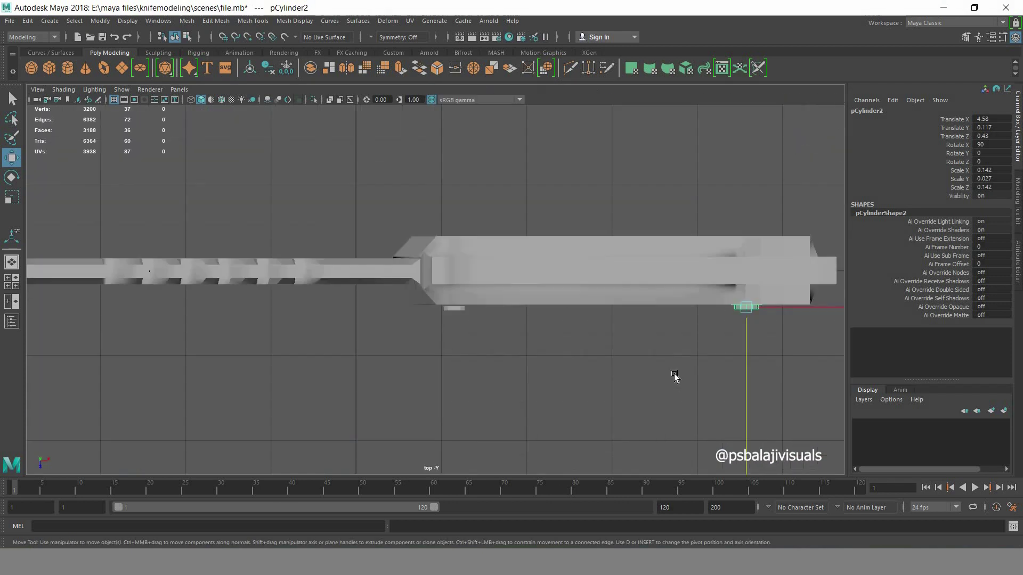
pyautogui.scroll(2, 469, 373)
pyautogui.scroll(3, 778, 354)
pyautogui.scroll(-1, 698, 341)
pyautogui.scroll(4, 521, 347)
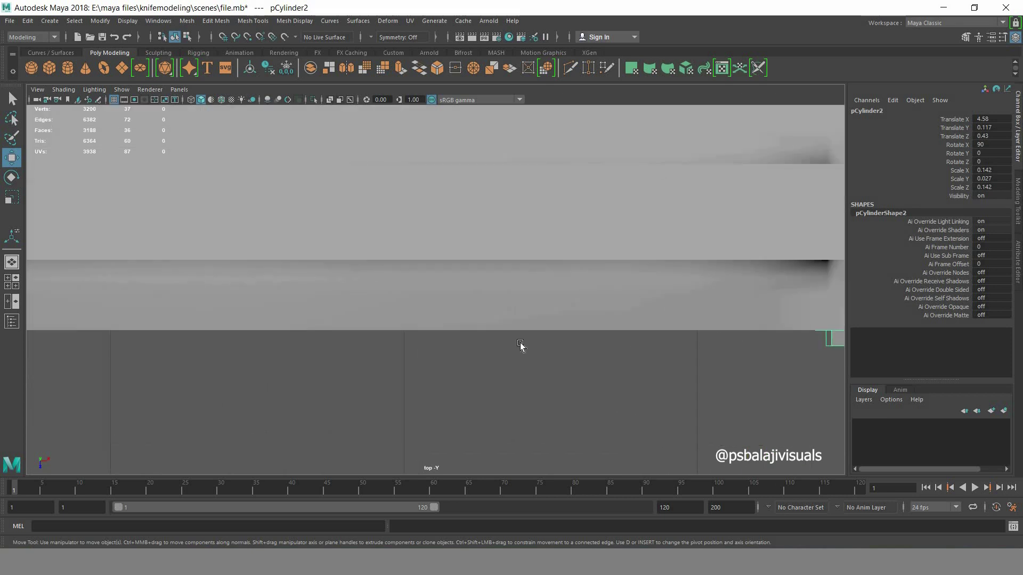
pyautogui.scroll(-2, 678, 370)
pyautogui.scroll(2, 696, 389)
pyautogui.scroll(2, 608, 371)
pyautogui.scroll(2, 608, 372)
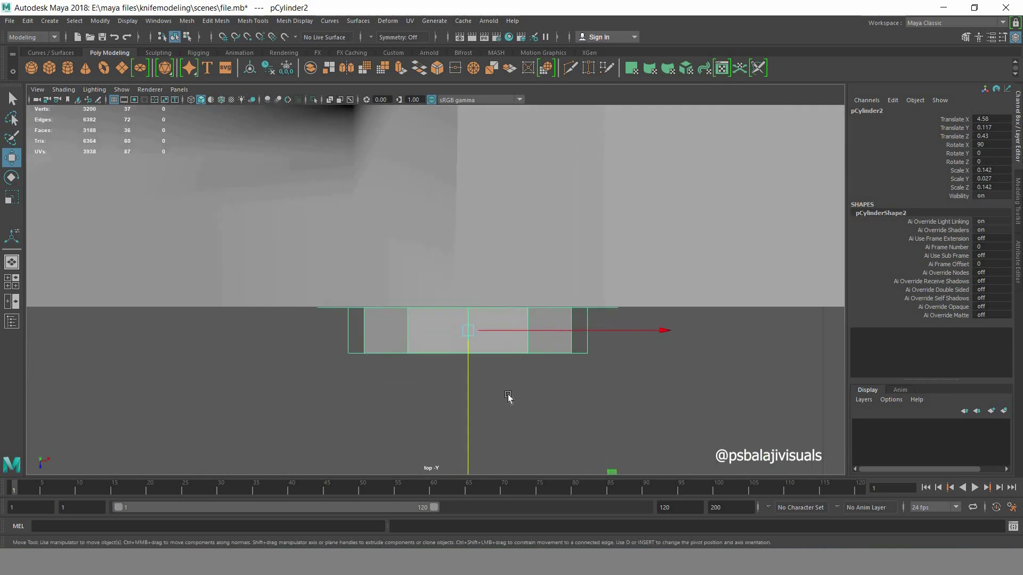
pyautogui.moveTo(468, 398); pyautogui.dragTo(466, 400)
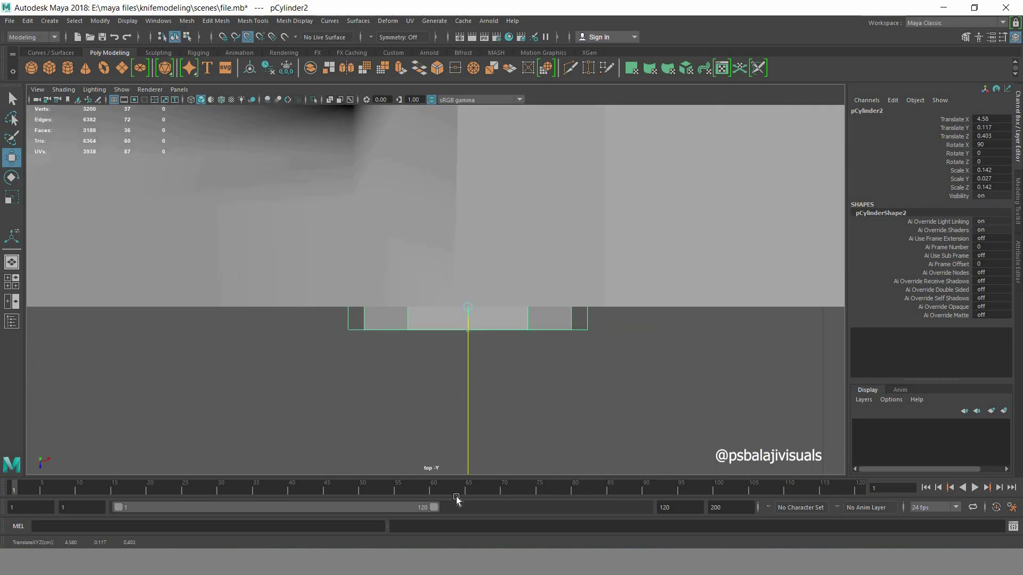
pyautogui.moveTo(469, 382); pyautogui.dragTo(469, 374)
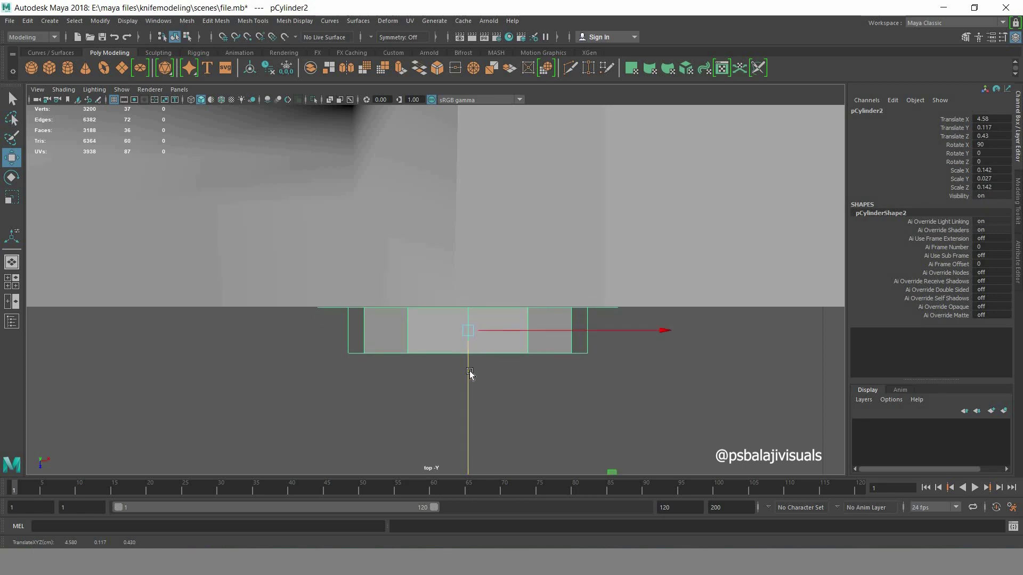
pyautogui.press('4')
# - Move the lower rivet cylinder up flush with the handle in the top view
pyautogui.scroll(2, 606, 372)
pyautogui.scroll(2, 621, 394)
pyautogui.keyDown('alt'); pyautogui.moveTo(621, 394); pyautogui.dragTo(617, 308, button='middle'); pyautogui.keyUp('alt')
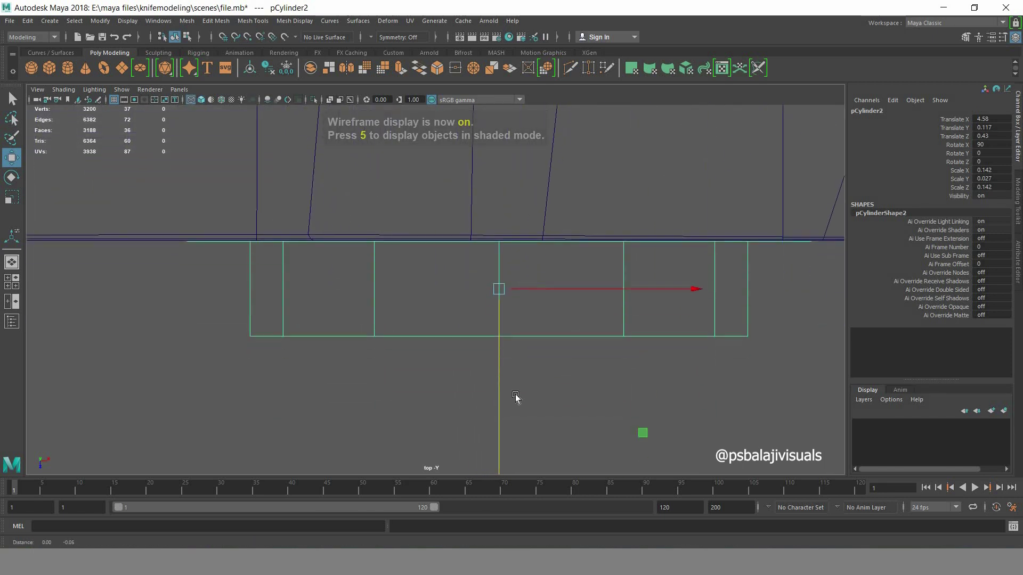
pyautogui.click(498, 386)
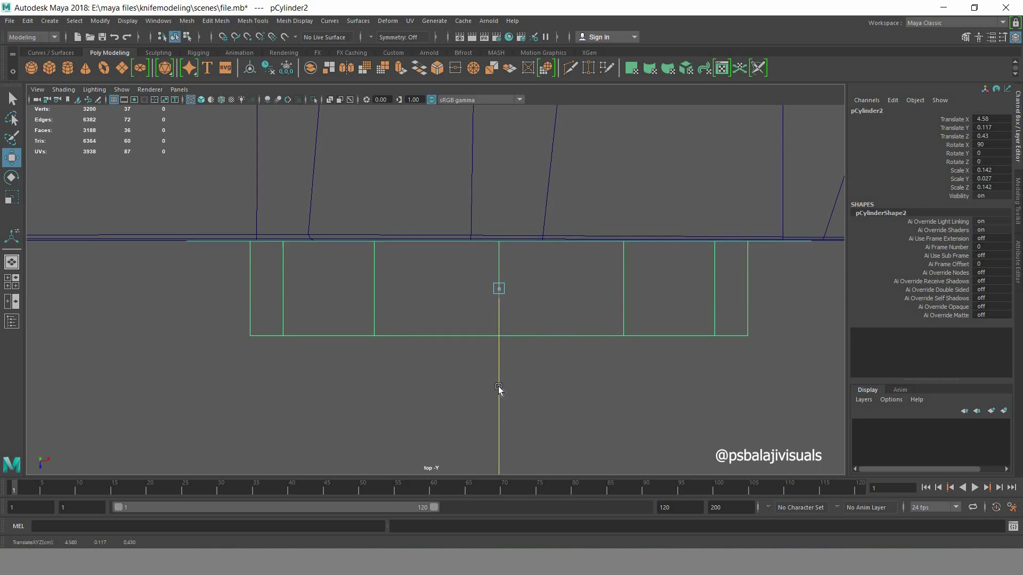
pyautogui.scroll(-5, 343, 340)
pyautogui.scroll(-5, 375, 354)
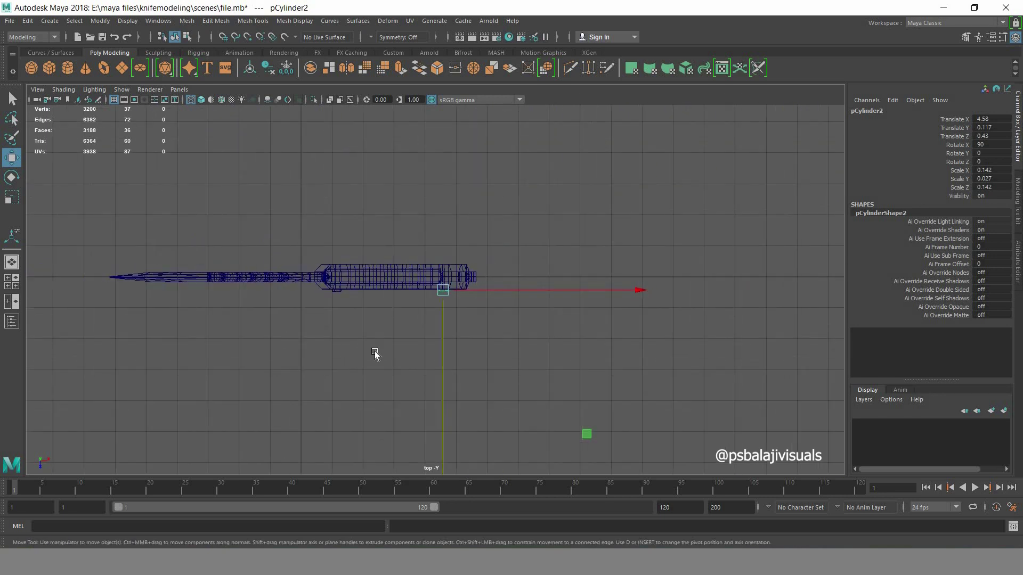
pyautogui.scroll(1, 384, 347)
pyautogui.scroll(4, 450, 347)
pyautogui.scroll(1, 450, 348)
pyautogui.scroll(3, 509, 349)
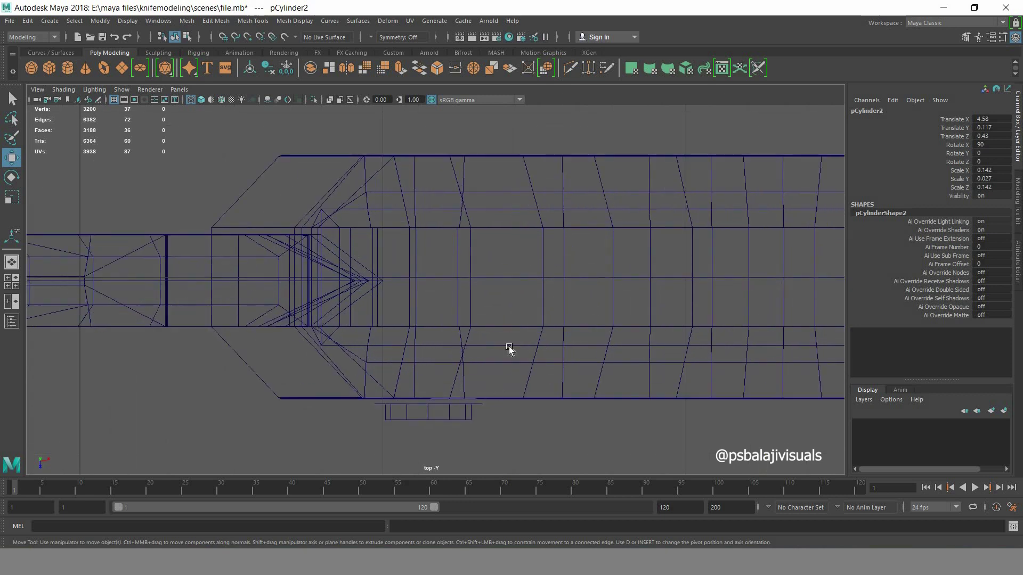
pyautogui.scroll(2, 522, 362)
pyautogui.scroll(2, 613, 386)
pyautogui.scroll(1, 634, 373)
pyautogui.scroll(2, 533, 304)
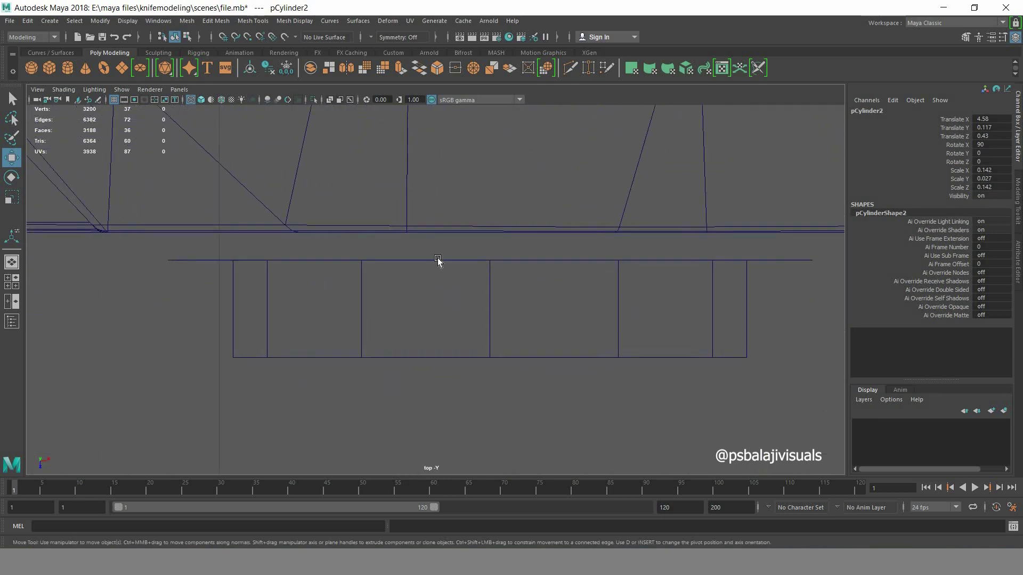
pyautogui.click(436, 259)
pyautogui.moveTo(487, 359); pyautogui.dragTo(486, 334)
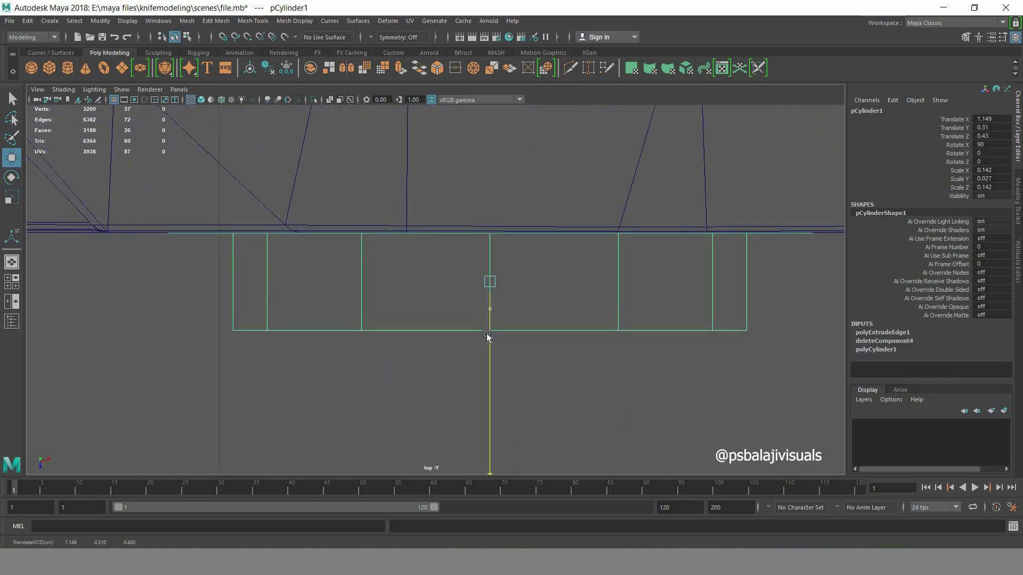
pyautogui.scroll(-5, 533, 336)
pyautogui.press('space')
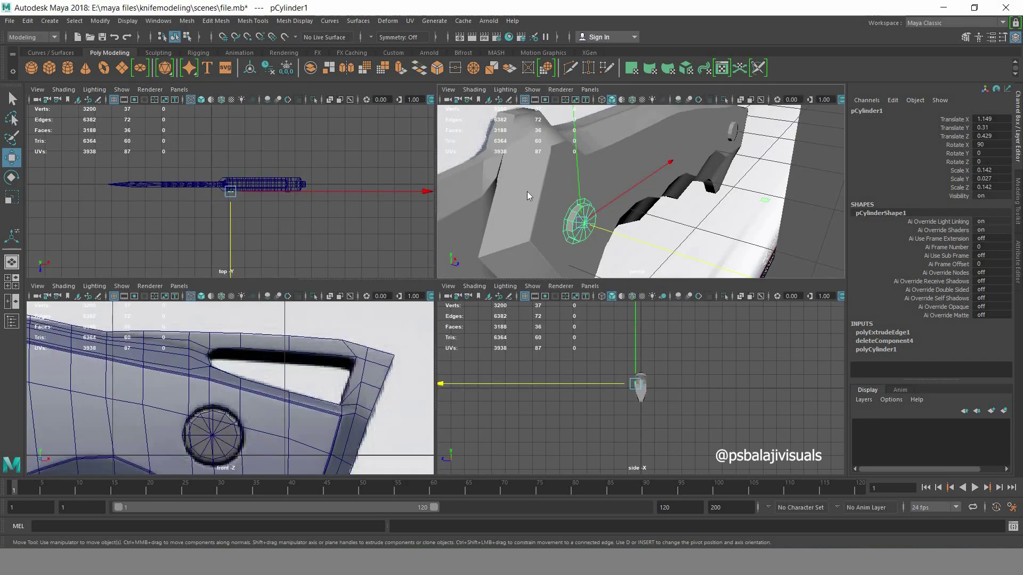
# - Select the rivet cylinder and isolate the knife, hiding the backdrop plane
pyautogui.press('space')
pyautogui.moveTo(527, 191); pyautogui.dragTo(770, 178, button='right')
pyautogui.scroll(-5, 543, 330)
pyautogui.keyDown('alt'); pyautogui.moveTo(543, 330); pyautogui.dragTo(453, 393); pyautogui.keyUp('alt')
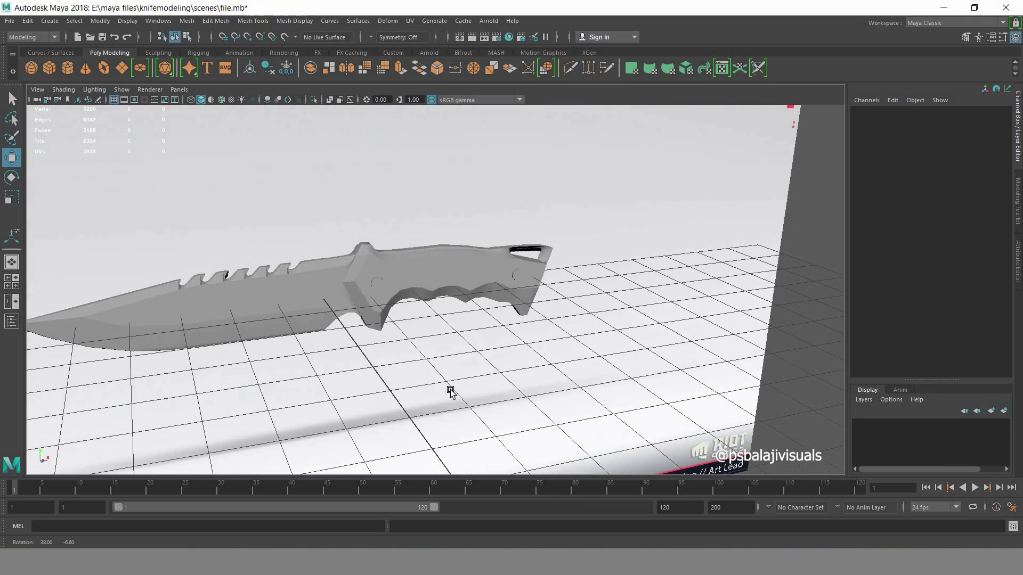
pyautogui.moveTo(531, 331)
pyautogui.keyDown('alt'); pyautogui.mouseDown()
pyautogui.moveTo(576, 343)
pyautogui.moveTo(422, 283)
pyautogui.mouseUp(); pyautogui.keyUp('alt')
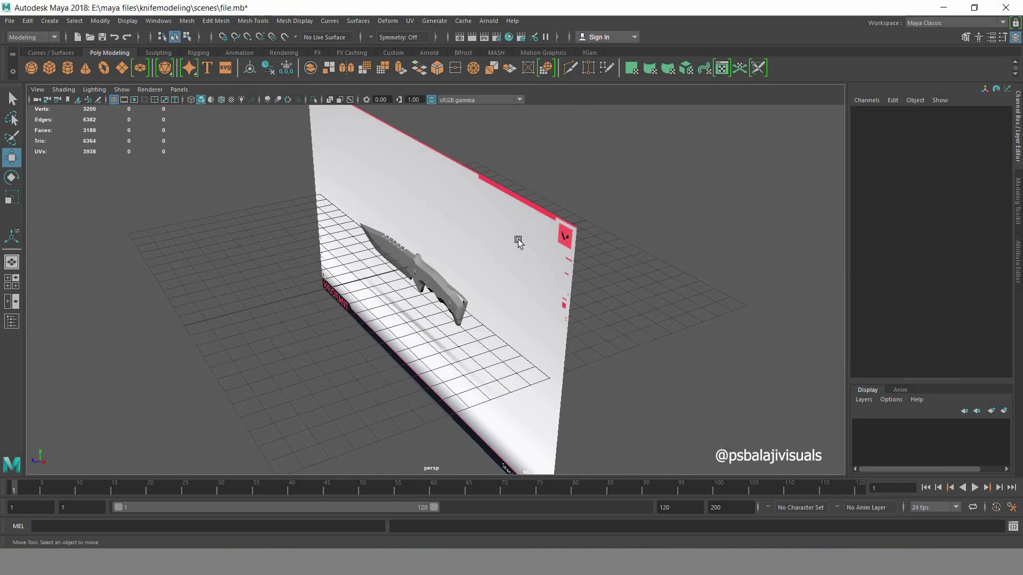
pyautogui.moveTo(500, 337); pyautogui.dragTo(506, 343)
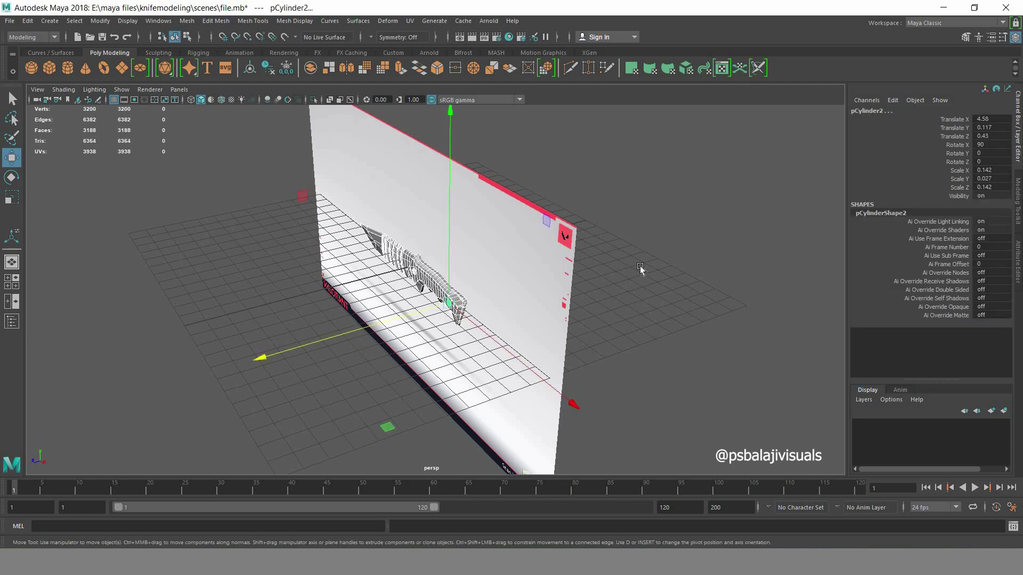
pyautogui.hotkey('ctrl', '1')
# - Try mirroring the rivet cylinder onto the handle's opposite side, then undo it
pyautogui.click(580, 341)
pyautogui.moveTo(580, 341)
pyautogui.keyDown('alt'); pyautogui.mouseDown()
pyautogui.moveTo(451, 350)
pyautogui.moveTo(535, 352)
pyautogui.moveTo(583, 320)
pyautogui.mouseUp(); pyautogui.keyUp('alt')
pyautogui.moveTo(583, 320)
pyautogui.keyDown('alt'); pyautogui.mouseDown(button='right')
pyautogui.moveTo(642, 319)
pyautogui.moveTo(534, 315)
pyautogui.moveTo(534, 331)
pyautogui.mouseUp(button='right'); pyautogui.keyUp('alt')
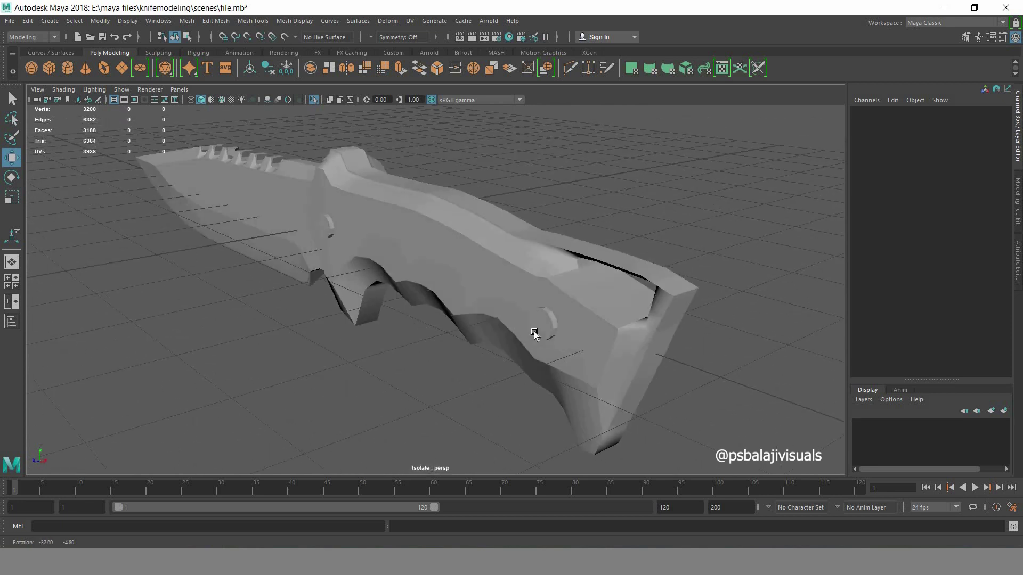
pyautogui.click(637, 327)
pyautogui.moveTo(638, 327)
pyautogui.keyDown('alt'); pyautogui.mouseDown()
pyautogui.moveTo(613, 338)
pyautogui.moveTo(598, 322)
pyautogui.moveTo(567, 325)
pyautogui.mouseUp(); pyautogui.keyUp('alt')
pyautogui.keyDown('shift'); pyautogui.moveTo(653, 210); pyautogui.dragTo(653, 343, button='right'); pyautogui.keyUp('shift')
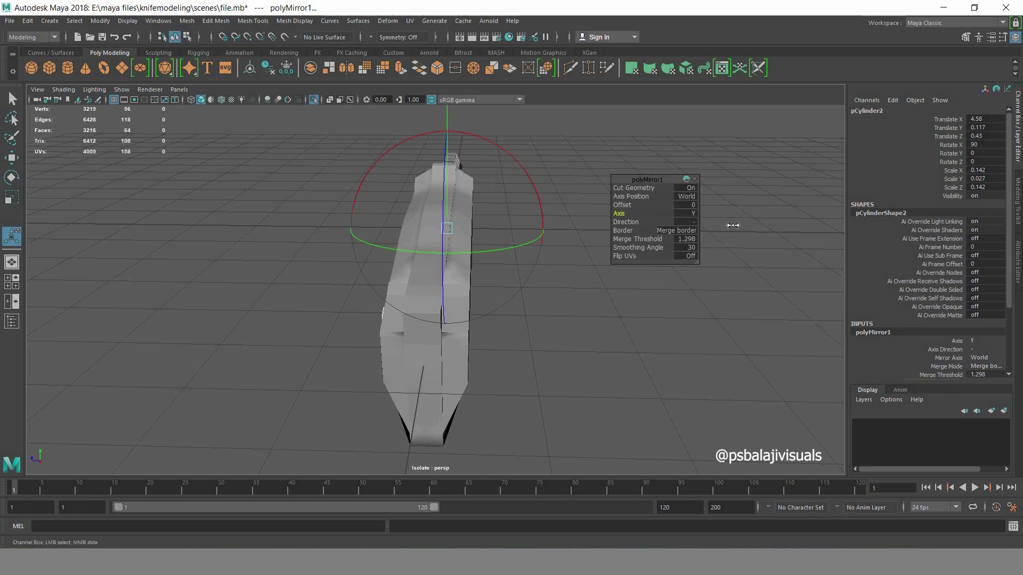
pyautogui.moveTo(554, 351)
pyautogui.keyDown('alt'); pyautogui.mouseDown()
pyautogui.moveTo(656, 353)
pyautogui.moveTo(428, 361)
pyautogui.moveTo(552, 354)
pyautogui.mouseUp(); pyautogui.keyUp('alt')
pyautogui.scroll(5, 679, 356)
pyautogui.hotkey('ctrl', 'z')
# - Reselect the rivet and mirror it again, adjusting the polyMirror1 axis
pyautogui.click(639, 337)
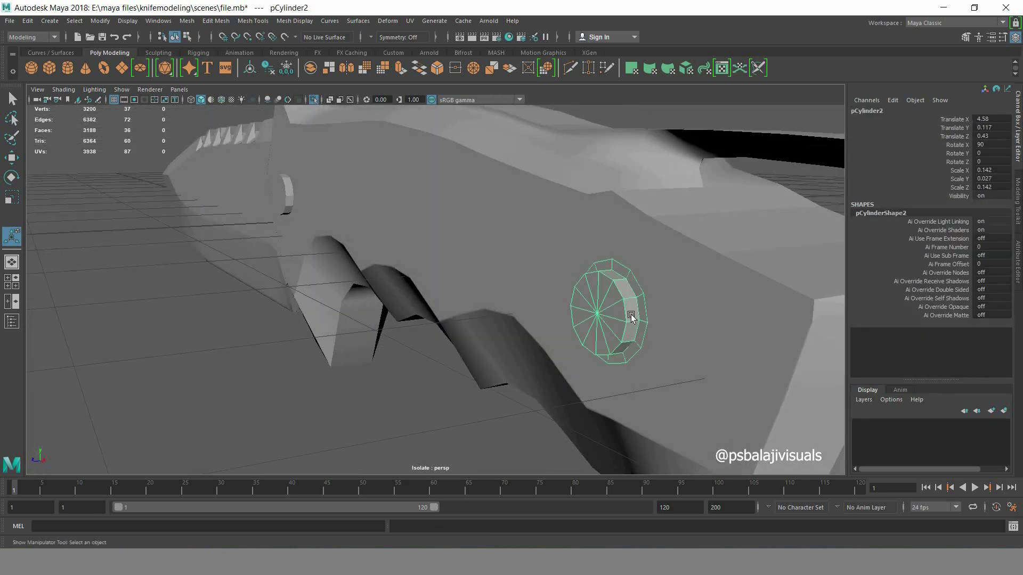
pyautogui.scroll(3, 629, 330)
pyautogui.scroll(5, 635, 325)
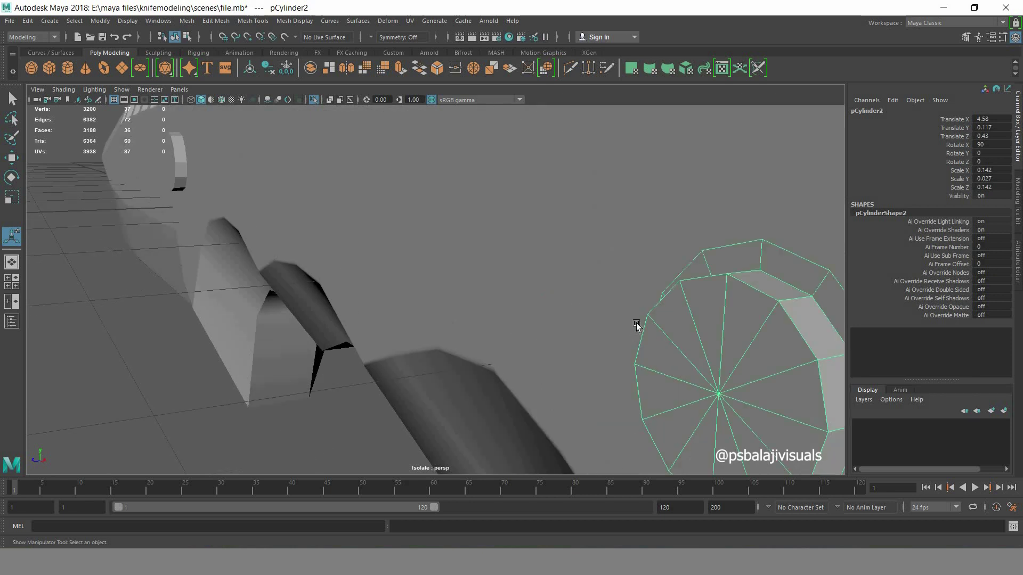
pyautogui.scroll(-5, 621, 368)
pyautogui.moveTo(622, 368)
pyautogui.keyDown('alt'); pyautogui.mouseDown()
pyautogui.moveTo(612, 367)
pyautogui.moveTo(639, 308)
pyautogui.mouseUp(); pyautogui.keyUp('alt')
pyautogui.keyDown('shift'); pyautogui.moveTo(639, 308); pyautogui.dragTo(628, 364, button='right'); pyautogui.keyUp('shift')
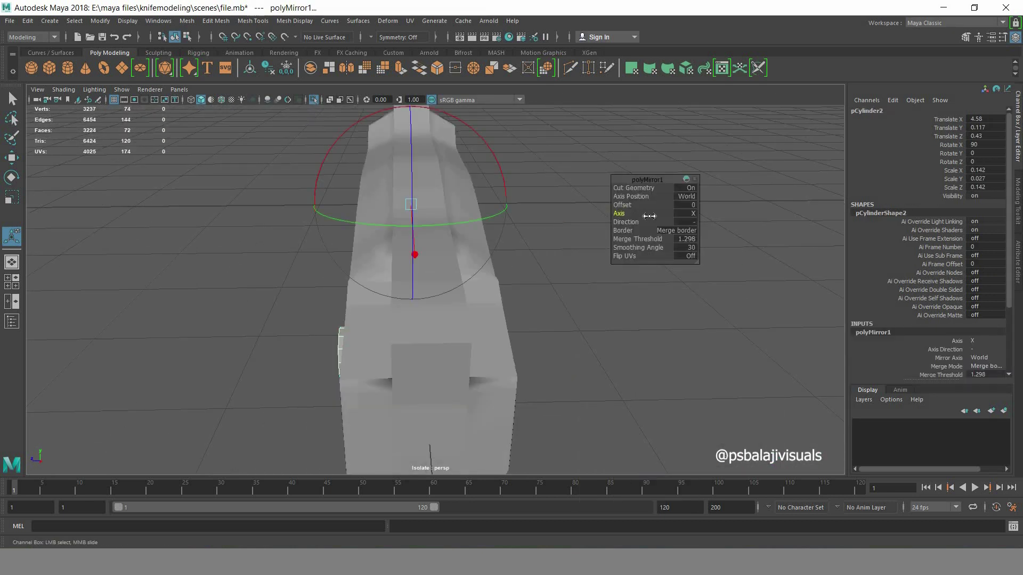
pyautogui.keyDown('alt'); pyautogui.moveTo(552, 322); pyautogui.dragTo(622, 213); pyautogui.keyUp('alt')
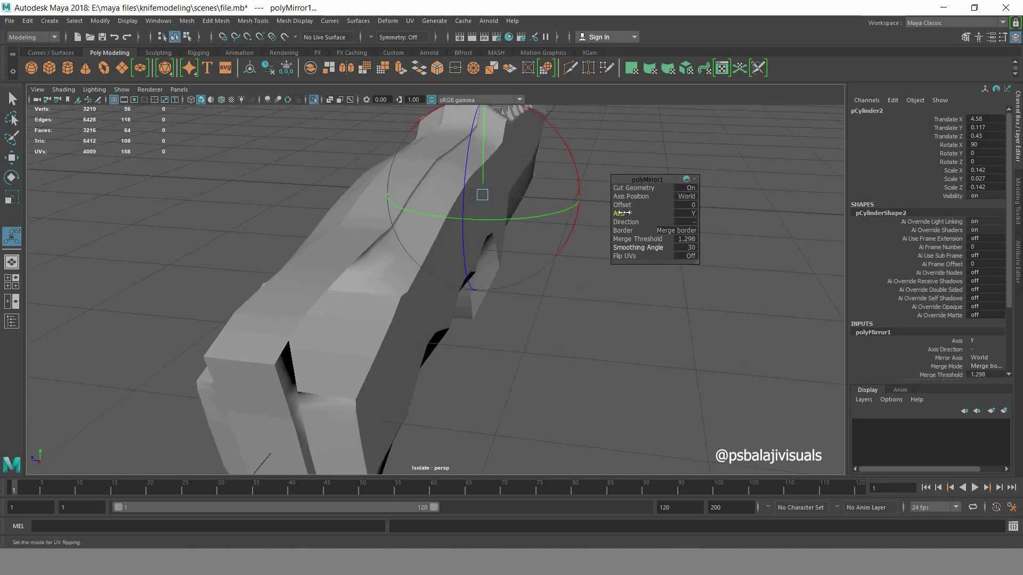
pyautogui.press('q')
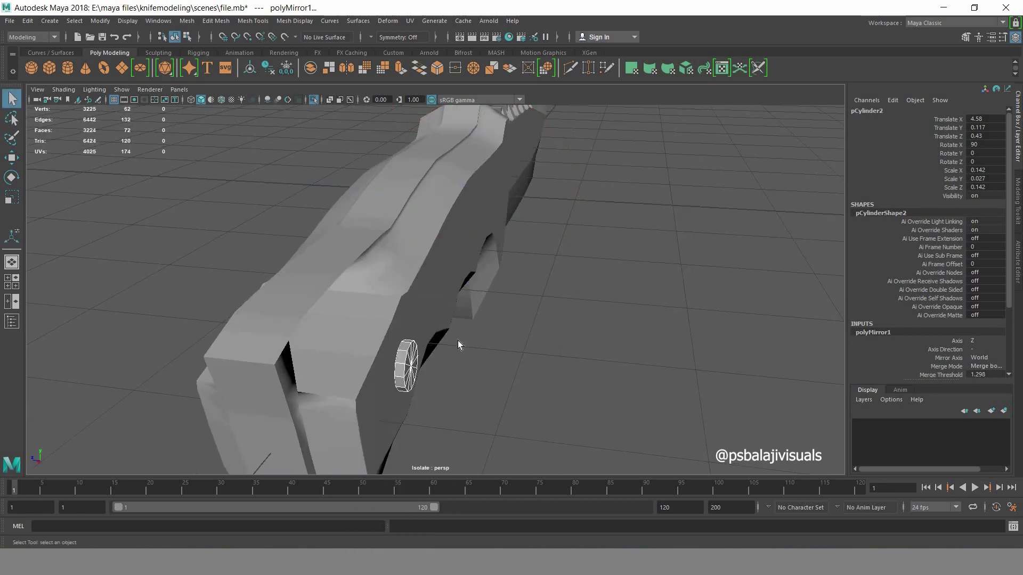
# - Isolate the rivet and undo the trial mirror, leaving one cylinder at X 4.58
pyautogui.keyDown('alt'); pyautogui.moveTo(638, 300); pyautogui.dragTo(653, 184); pyautogui.keyUp('alt')
pyautogui.moveTo(653, 183); pyautogui.dragTo(631, 363, button='right')
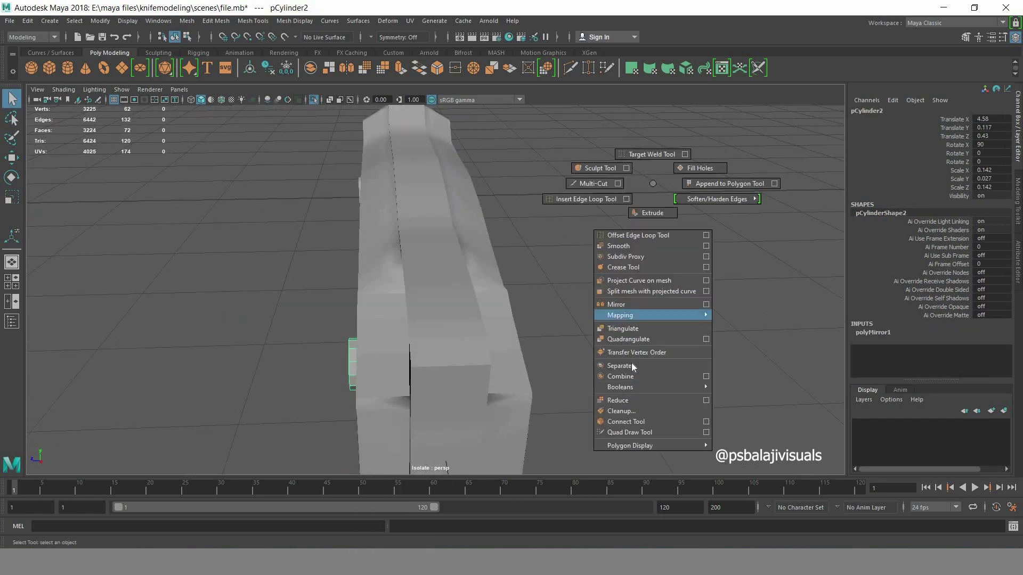
pyautogui.moveTo(604, 373)
pyautogui.keyDown('alt'); pyautogui.mouseDown()
pyautogui.moveTo(422, 368)
pyautogui.moveTo(405, 352)
pyautogui.mouseUp(); pyautogui.keyUp('alt')
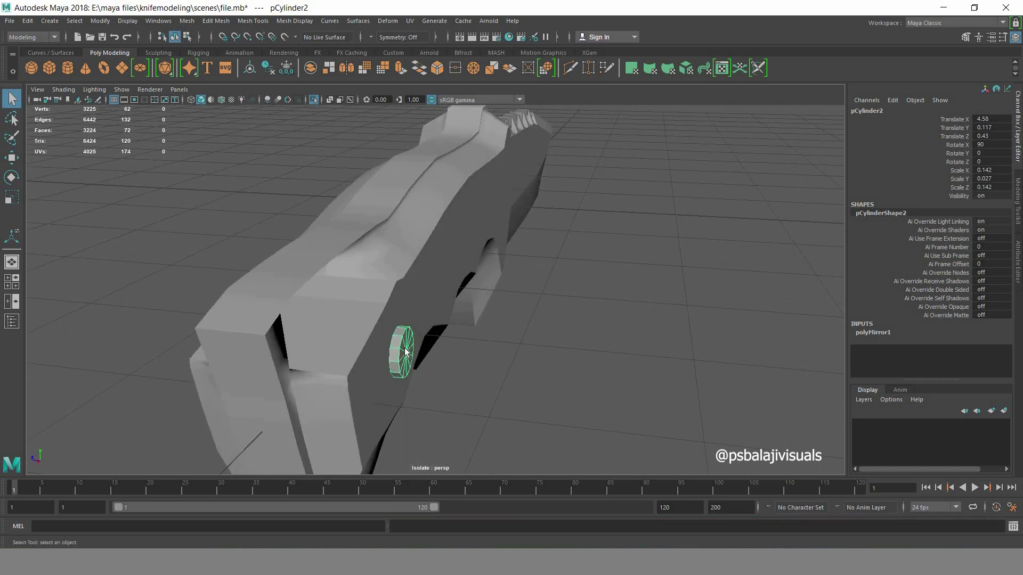
pyautogui.hotkey('ctrl', '1')
pyautogui.hotkey('ctrl', 'z')
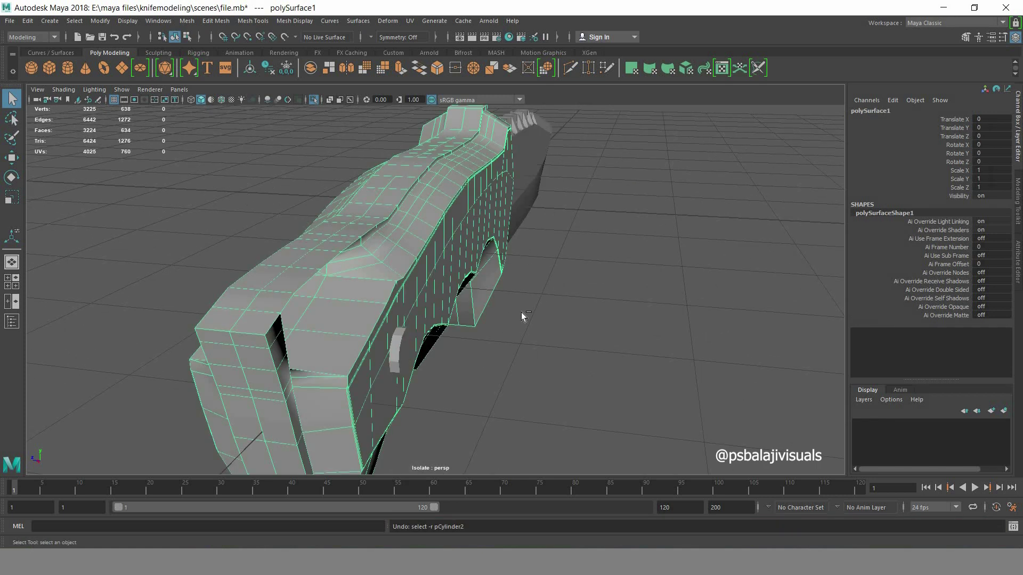
pyautogui.keyDown('alt'); pyautogui.moveTo(521, 312); pyautogui.dragTo(577, 312); pyautogui.keyUp('alt')
# - Mirror the first rivet along Z with merge threshold 0 and separate the pair
pyautogui.hotkey('ctrl', 'z')
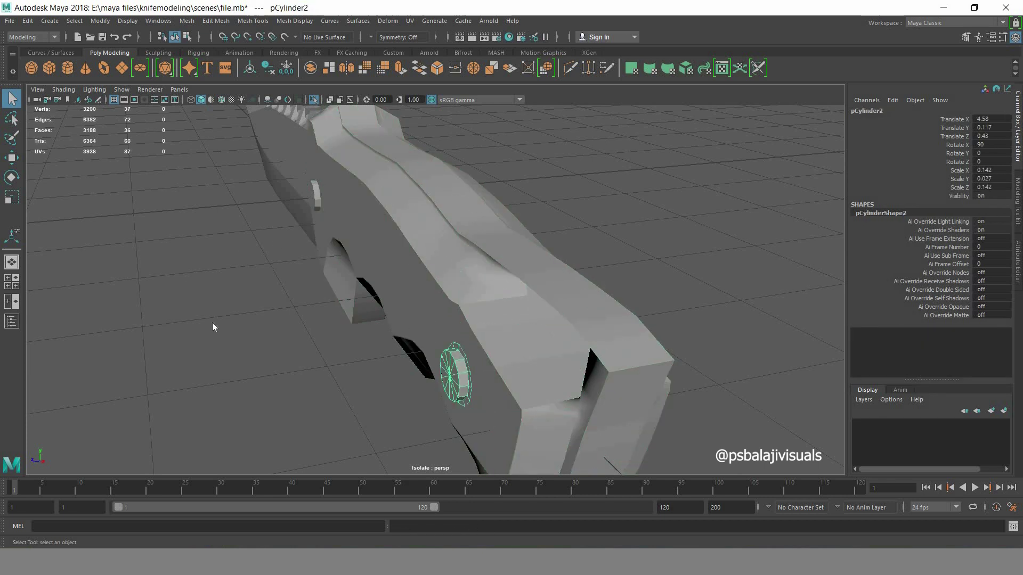
pyautogui.keyDown('shift'); pyautogui.moveTo(206, 213); pyautogui.dragTo(199, 335, button='right'); pyautogui.keyUp('shift')
pyautogui.keyDown('alt'); pyautogui.moveTo(340, 350); pyautogui.dragTo(589, 219); pyautogui.keyUp('alt')
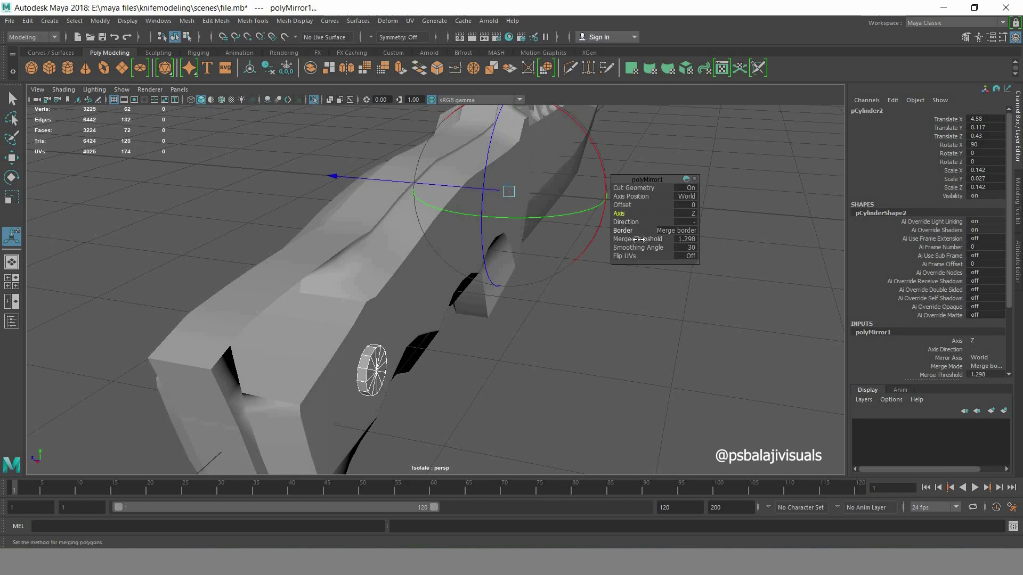
pyautogui.click(13, 101)
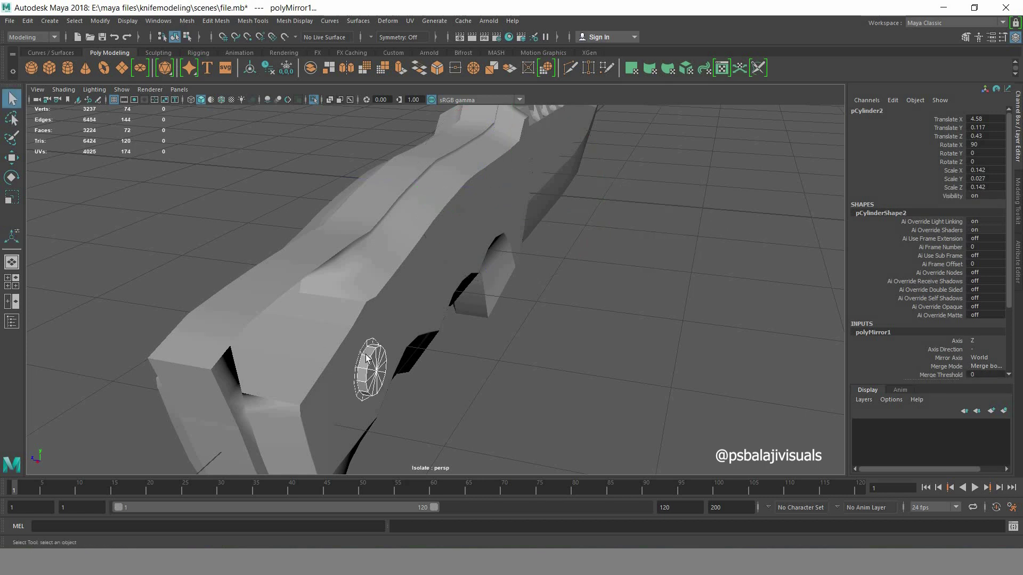
pyautogui.moveTo(378, 290); pyautogui.dragTo(586, 252, button='right')
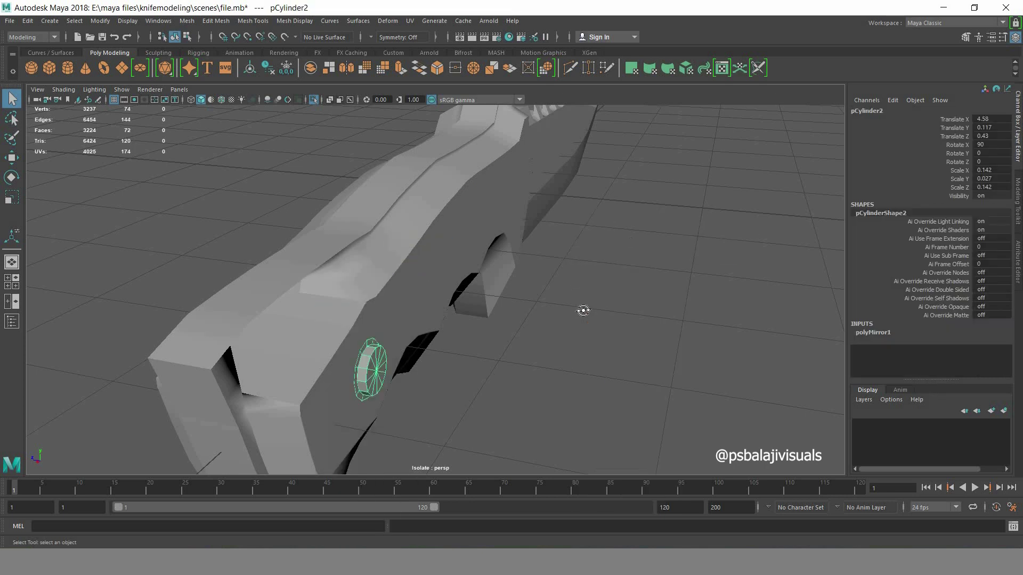
pyautogui.moveTo(583, 309)
pyautogui.keyDown('alt'); pyautogui.mouseDown()
pyautogui.moveTo(598, 306)
pyautogui.moveTo(644, 222)
pyautogui.mouseUp(); pyautogui.keyUp('alt')
pyautogui.moveTo(642, 214)
pyautogui.keyDown('shift'); pyautogui.mouseDown(button='right')
pyautogui.moveTo(625, 403)
pyautogui.moveTo(613, 397)
pyautogui.mouseUp(button='right'); pyautogui.keyUp('shift')
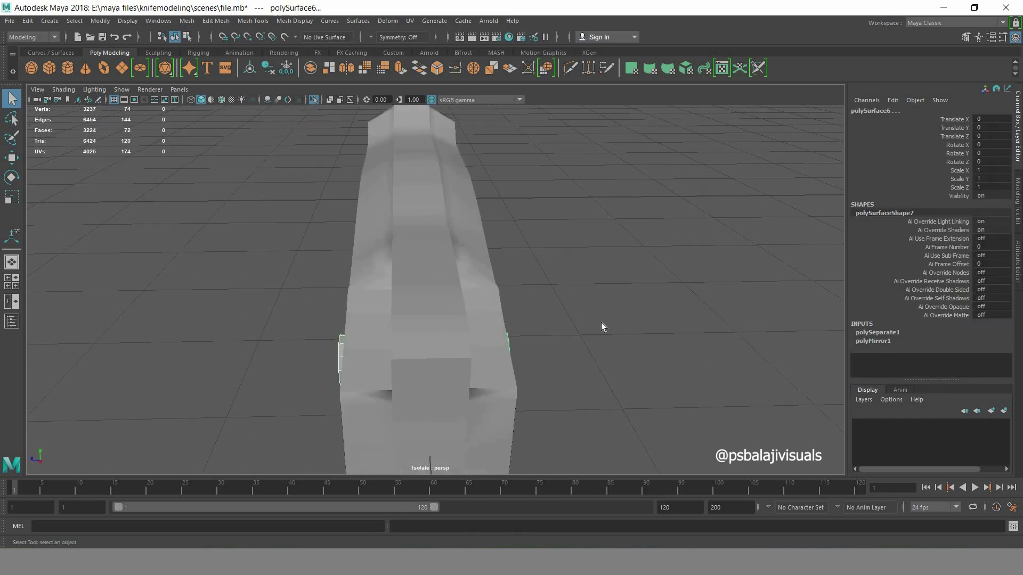
pyautogui.moveTo(601, 325)
pyautogui.keyDown('alt'); pyautogui.mouseDown()
pyautogui.moveTo(529, 384)
pyautogui.moveTo(571, 370)
pyautogui.moveTo(346, 256)
pyautogui.moveTo(361, 258)
pyautogui.mouseUp(); pyautogui.keyUp('alt')
# - Mirror the second rivet cylinder along Z and separate it into pieces too
pyautogui.click(255, 213)
pyautogui.keyDown('alt'); pyautogui.moveTo(254, 213); pyautogui.dragTo(550, 155); pyautogui.keyUp('alt')
pyautogui.moveTo(551, 154)
pyautogui.keyDown('shift'); pyautogui.mouseDown(button='right')
pyautogui.moveTo(546, 253)
pyautogui.moveTo(515, 275)
pyautogui.mouseUp(button='right'); pyautogui.keyUp('shift')
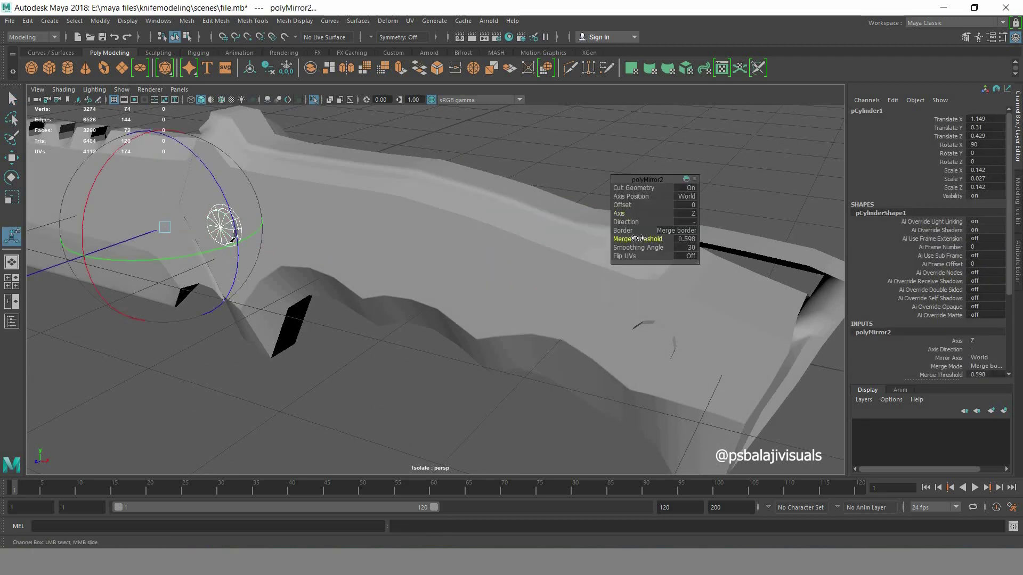
pyautogui.click(9, 101)
pyautogui.keyDown('alt'); pyautogui.moveTo(405, 224); pyautogui.dragTo(671, 194); pyautogui.keyUp('alt')
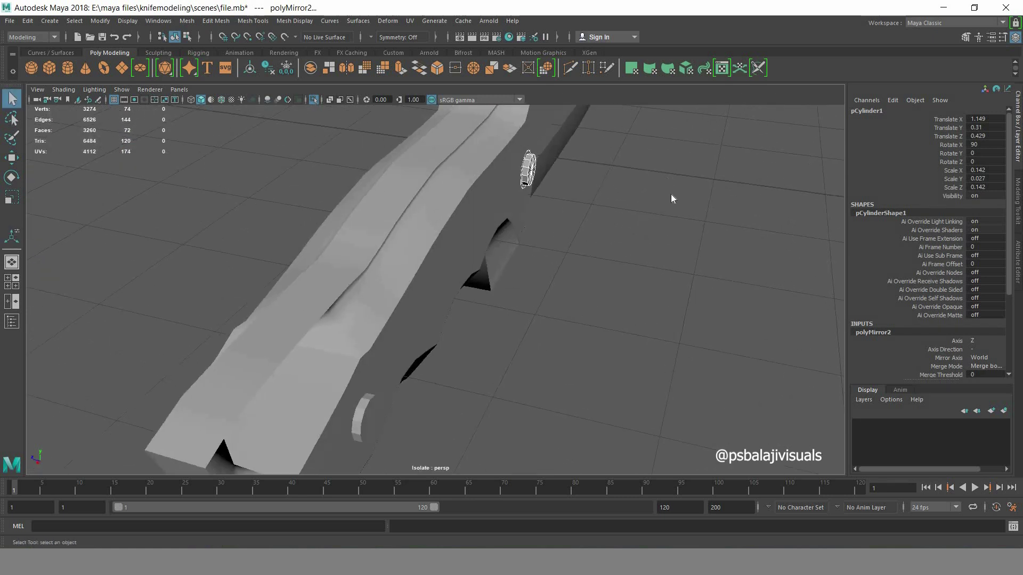
pyautogui.keyDown('shift'); pyautogui.moveTo(663, 237); pyautogui.dragTo(651, 362, button='right'); pyautogui.keyUp('shift')
pyautogui.click(627, 278)
pyautogui.press('f')
pyautogui.moveTo(564, 299)
pyautogui.keyDown('alt'); pyautogui.mouseDown()
pyautogui.moveTo(544, 285)
pyautogui.moveTo(740, 322)
pyautogui.moveTo(561, 331)
pyautogui.moveTo(646, 314)
pyautogui.moveTo(668, 278)
pyautogui.moveTo(395, 286)
pyautogui.moveTo(567, 327)
pyautogui.mouseUp(); pyautogui.keyUp('alt')
# - Check the knife in smooth preview with wireframe, then return to low-poly display
pyautogui.hotkey('ctrl', 'shift', 'a')
pyautogui.press('3')
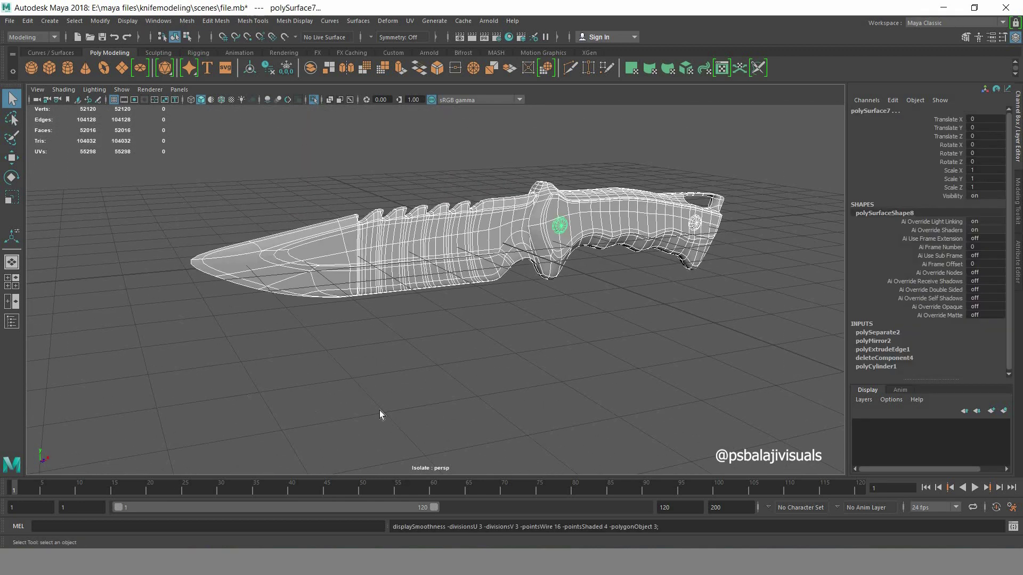
pyautogui.click(420, 413)
pyautogui.keyDown('alt'); pyautogui.moveTo(465, 414); pyautogui.dragTo(782, 202, button='right'); pyautogui.keyUp('alt')
pyautogui.moveTo(782, 203); pyautogui.dragTo(244, 386)
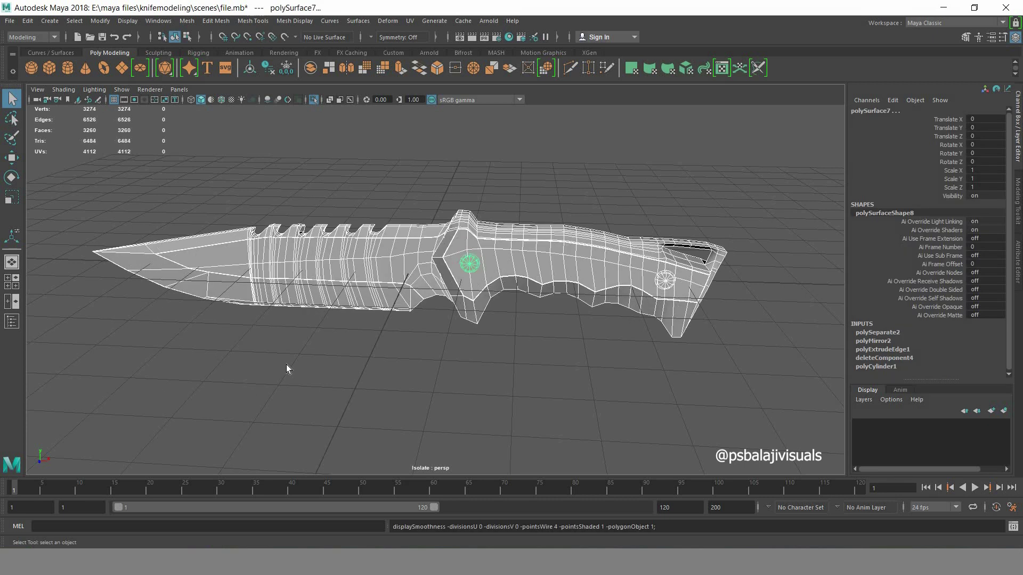
pyautogui.press('1')
pyautogui.click(286, 365)
pyautogui.moveTo(344, 369)
pyautogui.keyDown('alt'); pyautogui.mouseDown()
pyautogui.moveTo(468, 367)
pyautogui.moveTo(542, 322)
pyautogui.moveTo(554, 333)
pyautogui.mouseUp(); pyautogui.keyUp('alt')
pyautogui.scroll(2, 541, 322)
# - Select all knife pieces and delete their construction history by type
pyautogui.click(518, 334)
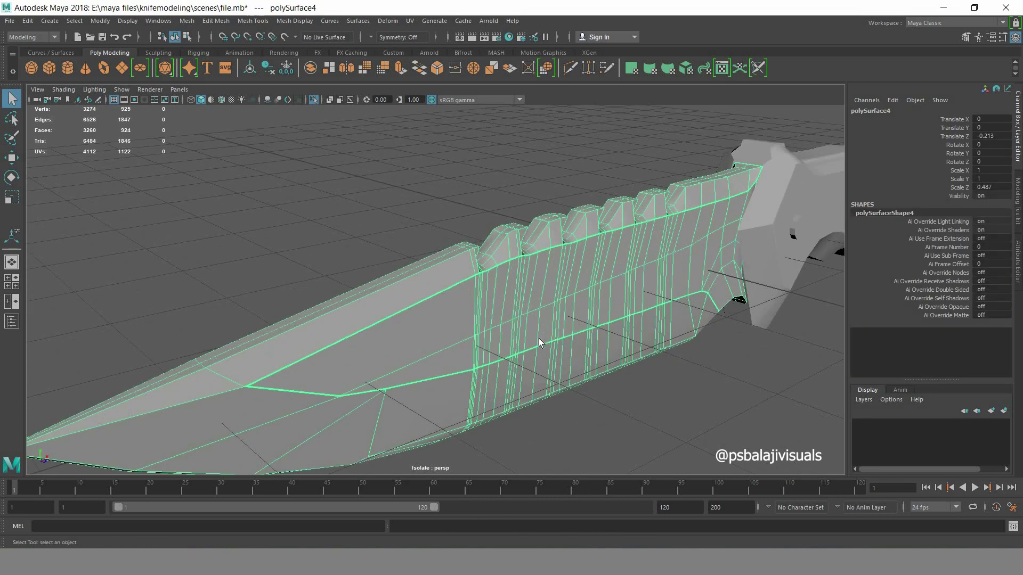
pyautogui.scroll(-5, 540, 342)
pyautogui.moveTo(797, 137); pyautogui.dragTo(231, 314)
pyautogui.click(27, 21)
pyautogui.moveTo(59, 146)
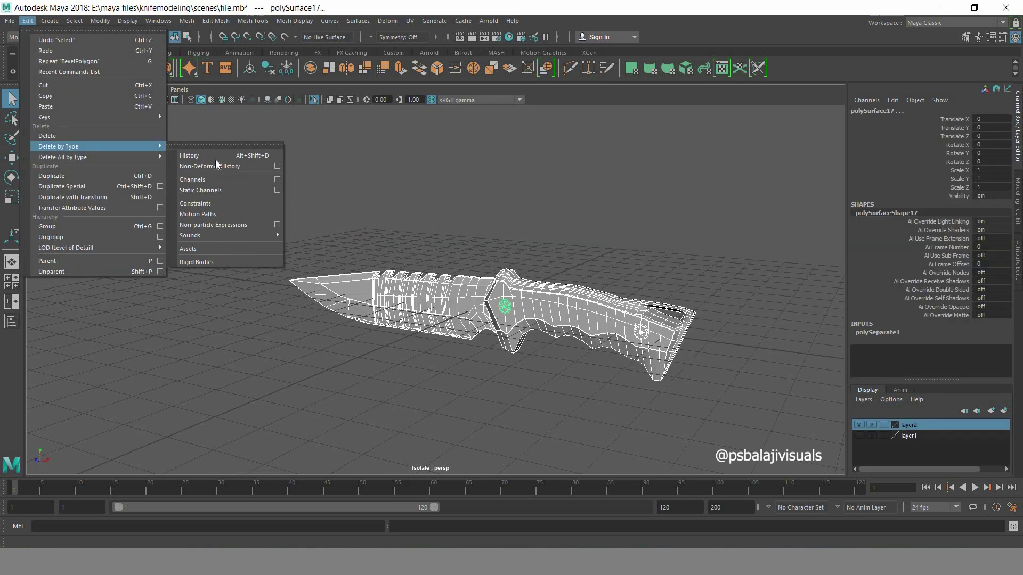
pyautogui.click(215, 160)
pyautogui.click(487, 175)
pyautogui.moveTo(571, 373)
pyautogui.keyDown('alt'); pyautogui.mouseDown()
pyautogui.moveTo(599, 368)
pyautogui.moveTo(600, 348)
pyautogui.mouseUp(); pyautogui.keyUp('alt')
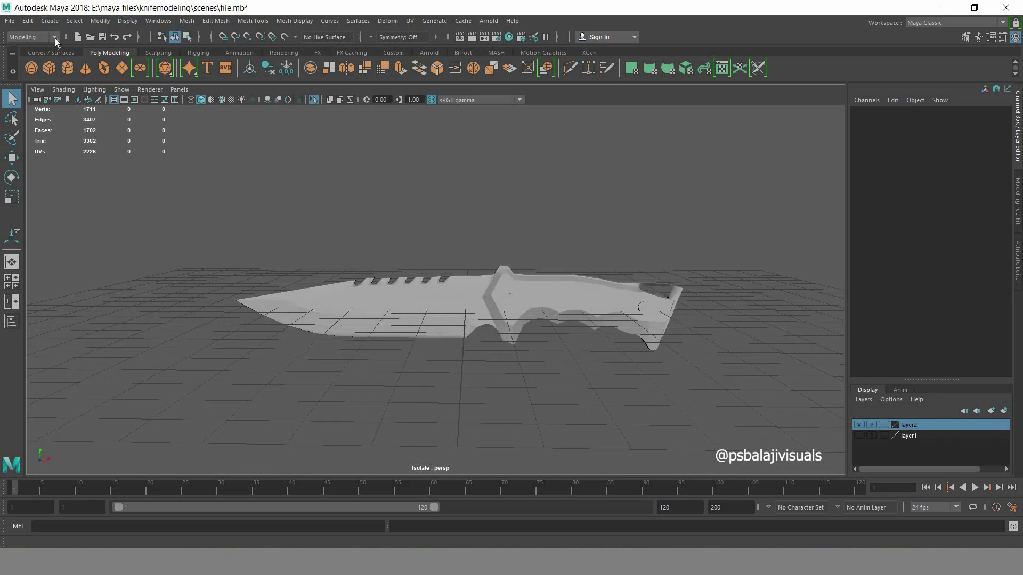
# - Add an Arnold SkyDome Light and test-render the knife in Arnold RenderView
pyautogui.click(428, 53)
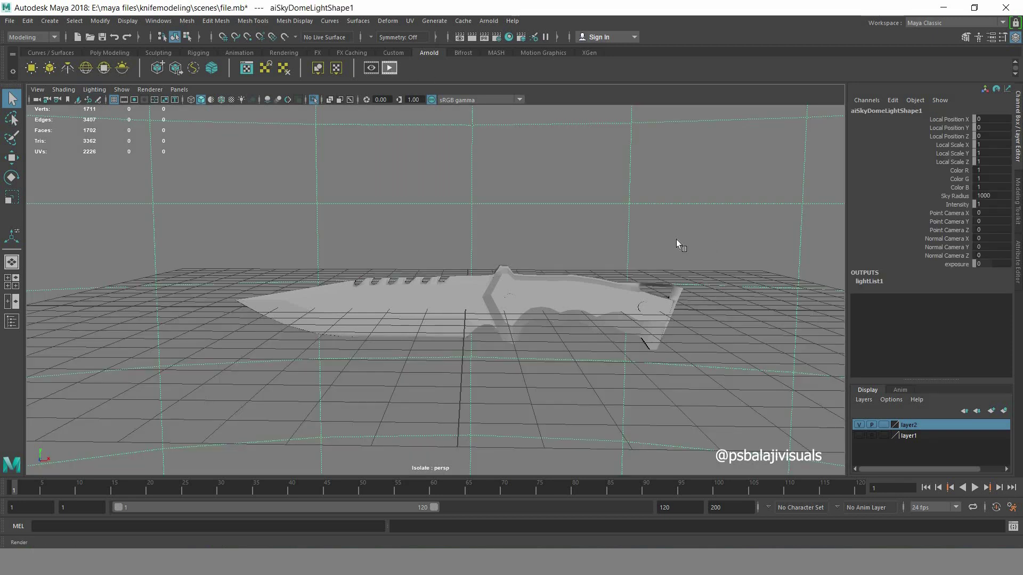
pyautogui.scroll(5, 666, 359)
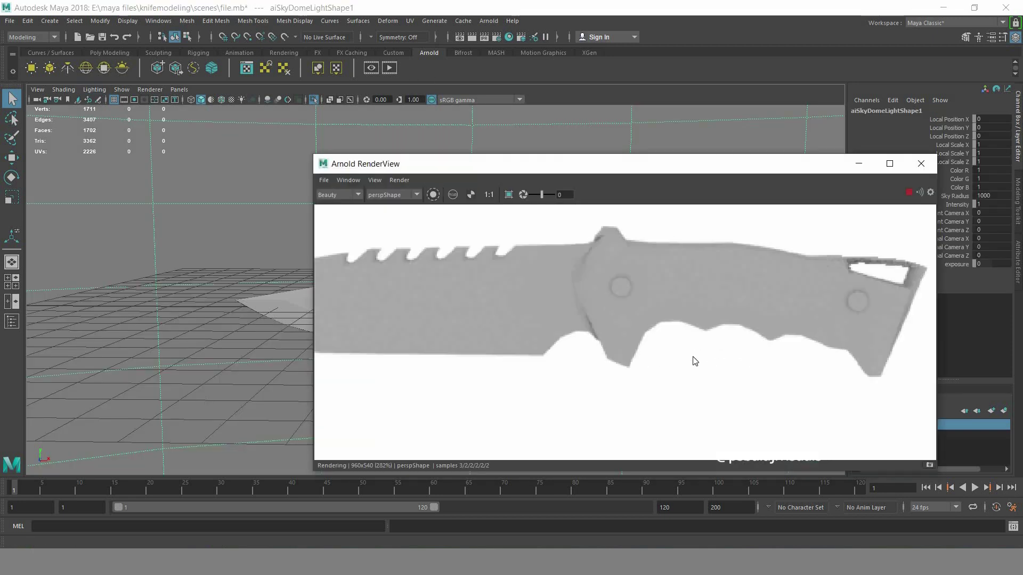
pyautogui.scroll(-5, 695, 361)
pyautogui.scroll(2, 229, 291)
pyautogui.scroll(2, 225, 286)
pyautogui.moveTo(263, 292)
pyautogui.keyDown('alt'); pyautogui.mouseDown(button='middle')
pyautogui.moveTo(219, 248)
pyautogui.moveTo(268, 271)
pyautogui.mouseUp(button='middle'); pyautogui.keyUp('alt')
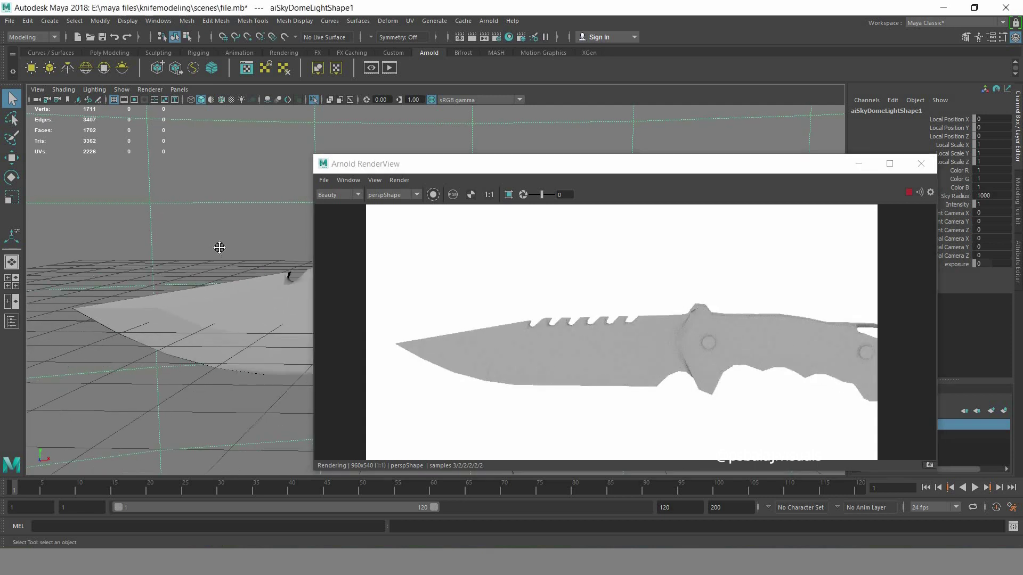
pyautogui.moveTo(258, 276)
pyautogui.keyDown('alt'); pyautogui.mouseDown()
pyautogui.moveTo(200, 277)
pyautogui.moveTo(152, 312)
pyautogui.moveTo(162, 325)
pyautogui.moveTo(123, 321)
pyautogui.moveTo(184, 336)
pyautogui.moveTo(229, 319)
pyautogui.mouseUp(); pyautogui.keyUp('alt')
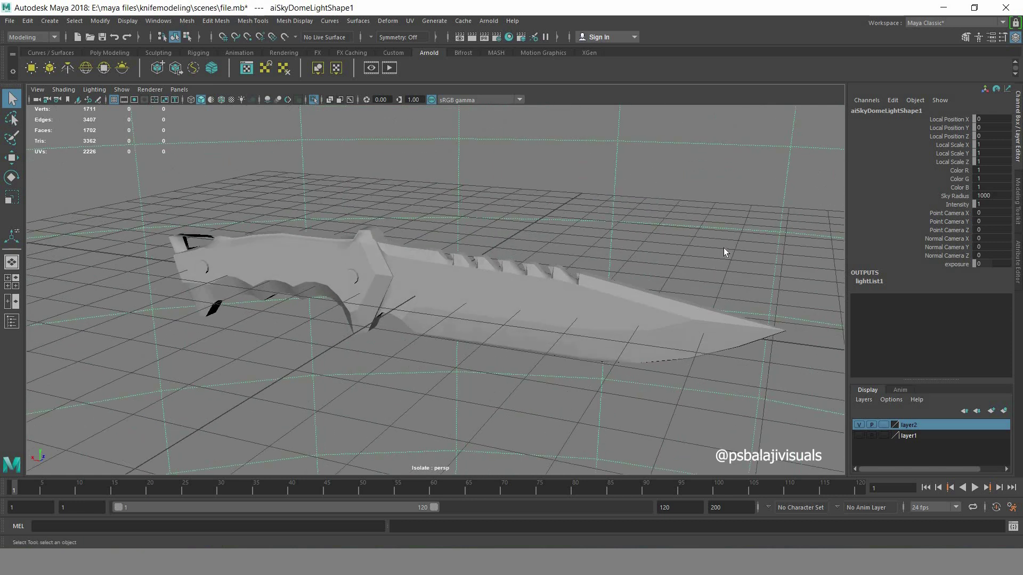
pyautogui.click(476, 165)
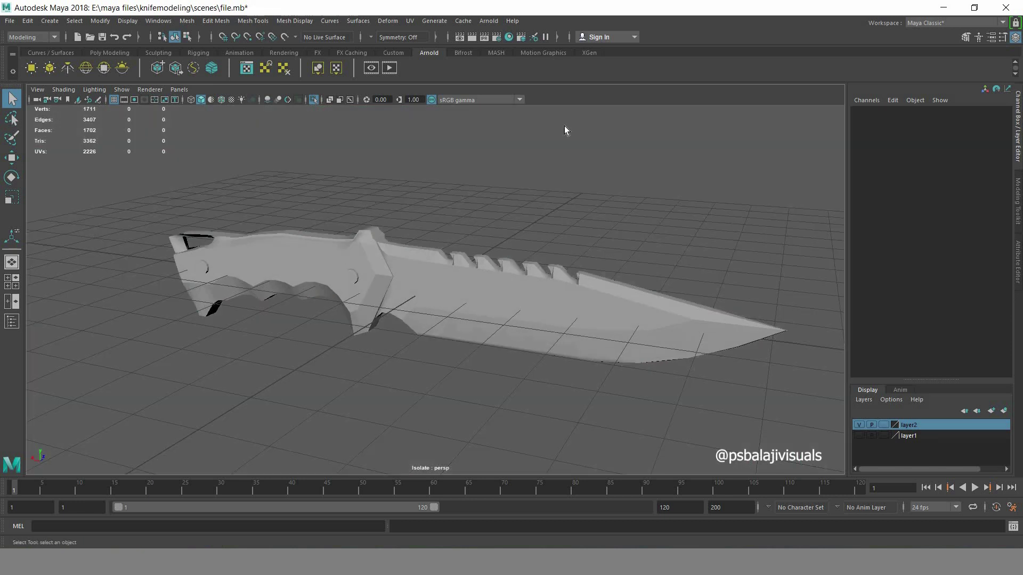